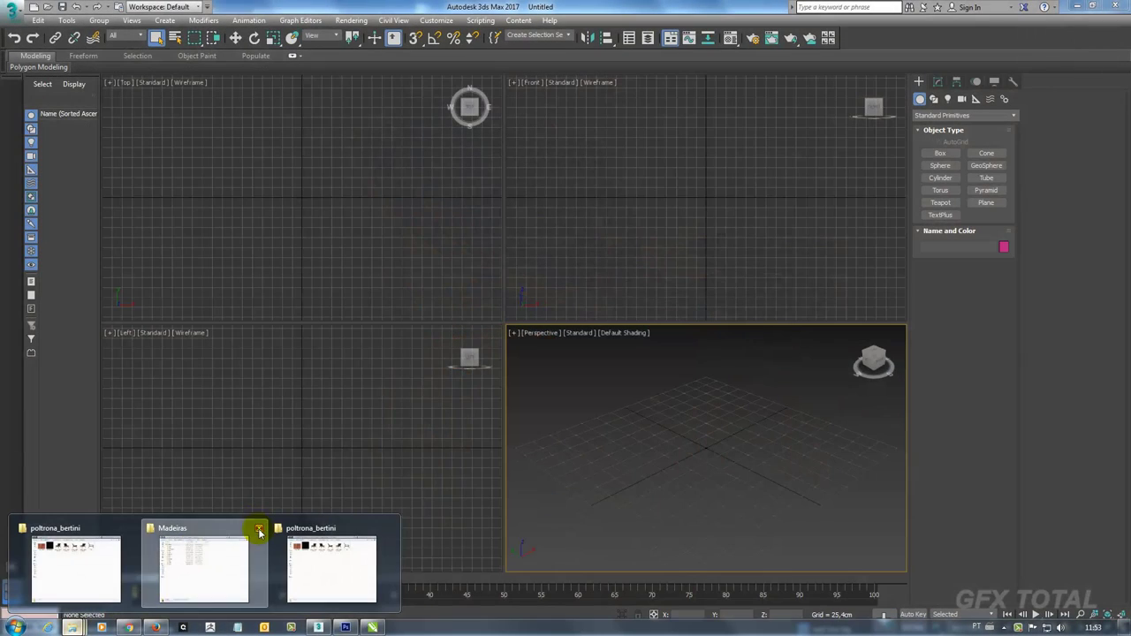
Step: Close the Madeiras and duplicate folder windows, leaving only the poltrona_bertini image folder open
left_click(259, 531)
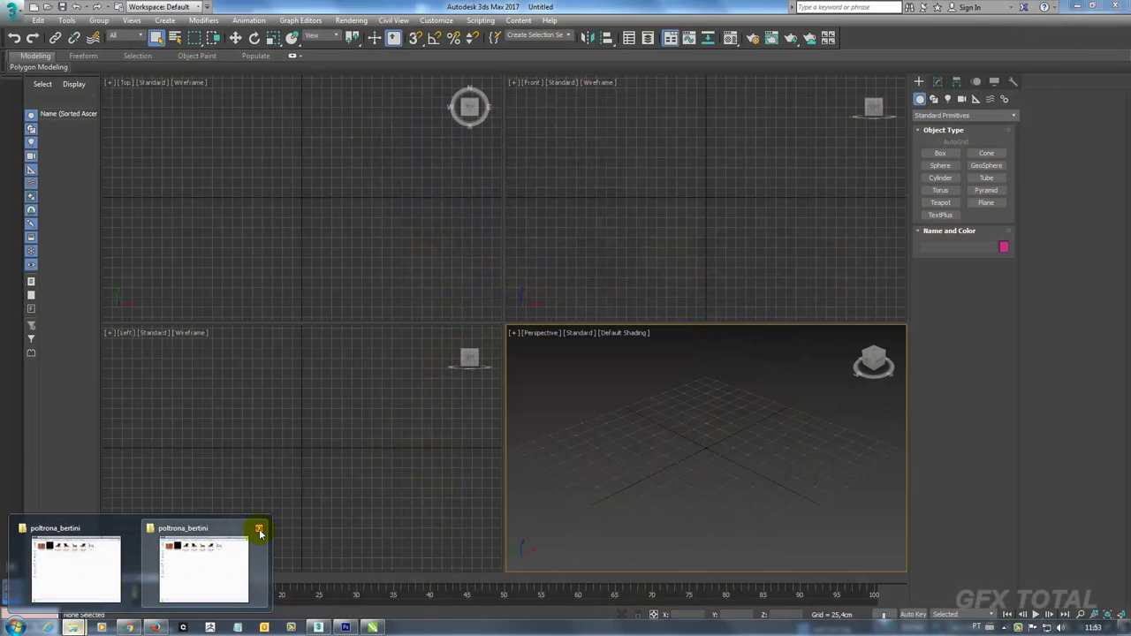
left_click(259, 530)
left_click(112, 554)
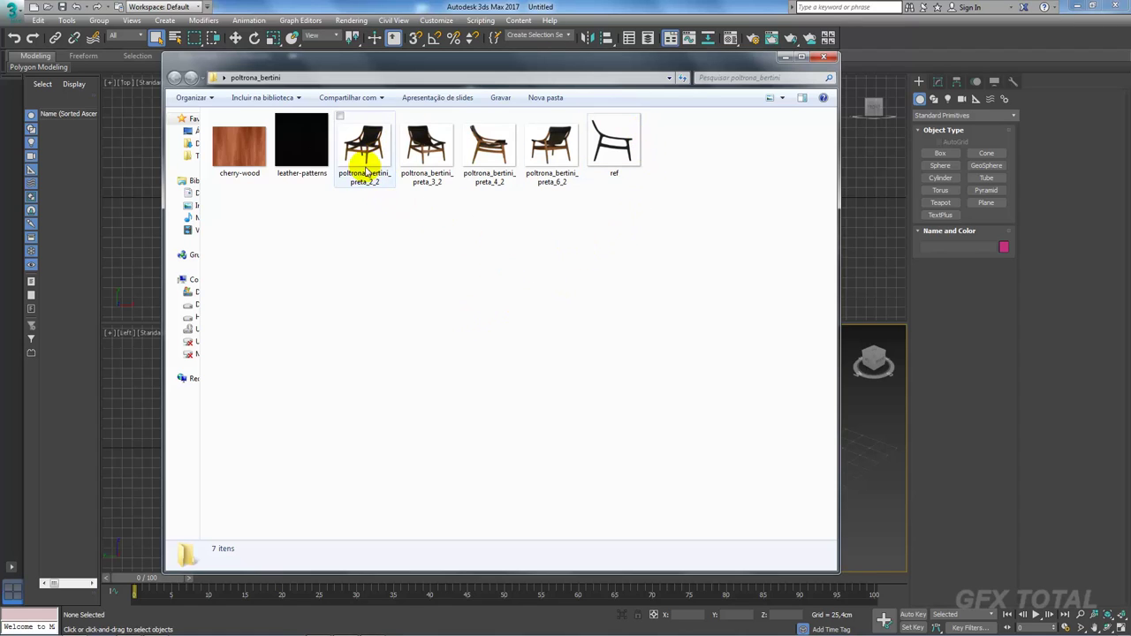
Step: Open the poltrona_bertini_preta_2_2 chair photo in Windows Photo Viewer
mouse_move(554, 204)
left_mouse_down()
mouse_move(496, 185)
mouse_move(358, 189)
left_mouse_up()
left_click(376, 249)
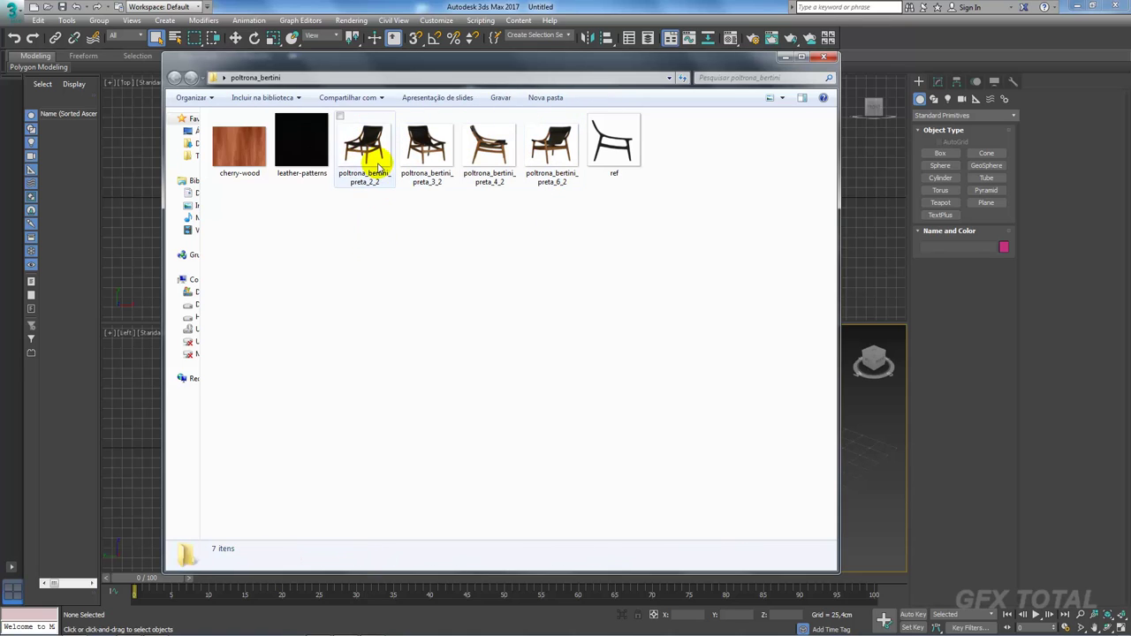
left_click(367, 158)
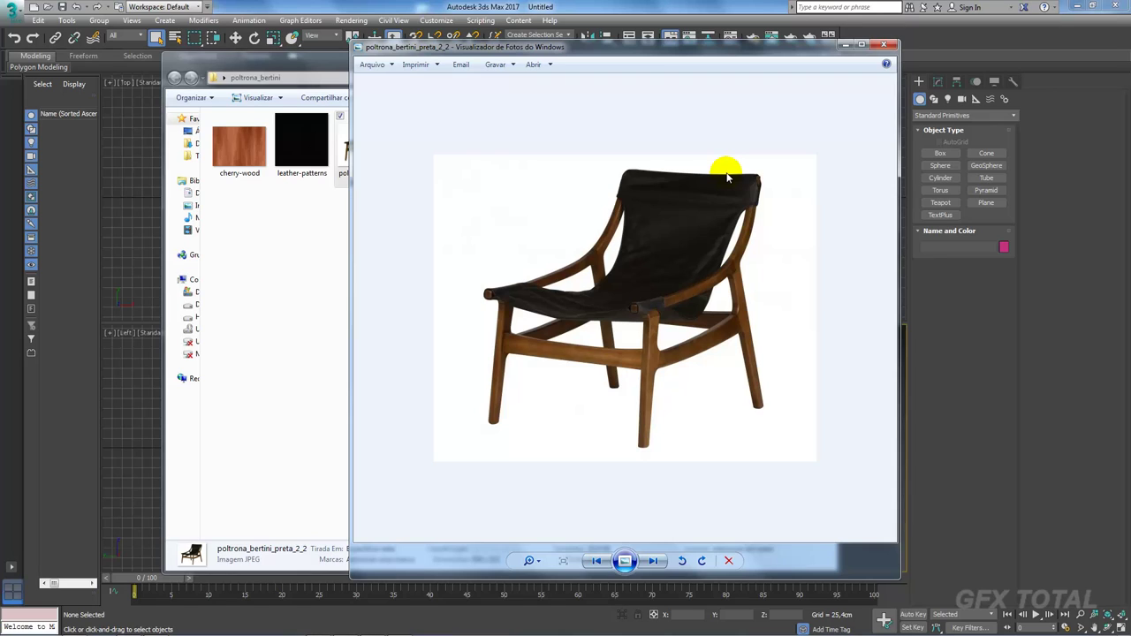
Step: Page through the side and rear chair photos to the black ref silhouette image
key("Right")
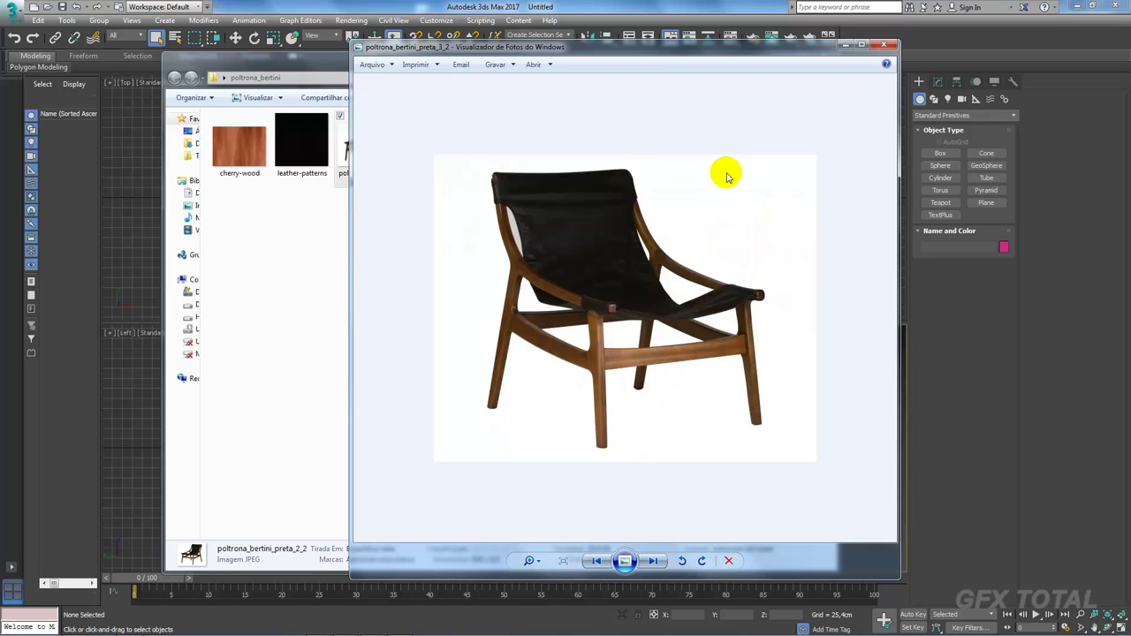
key("Right")
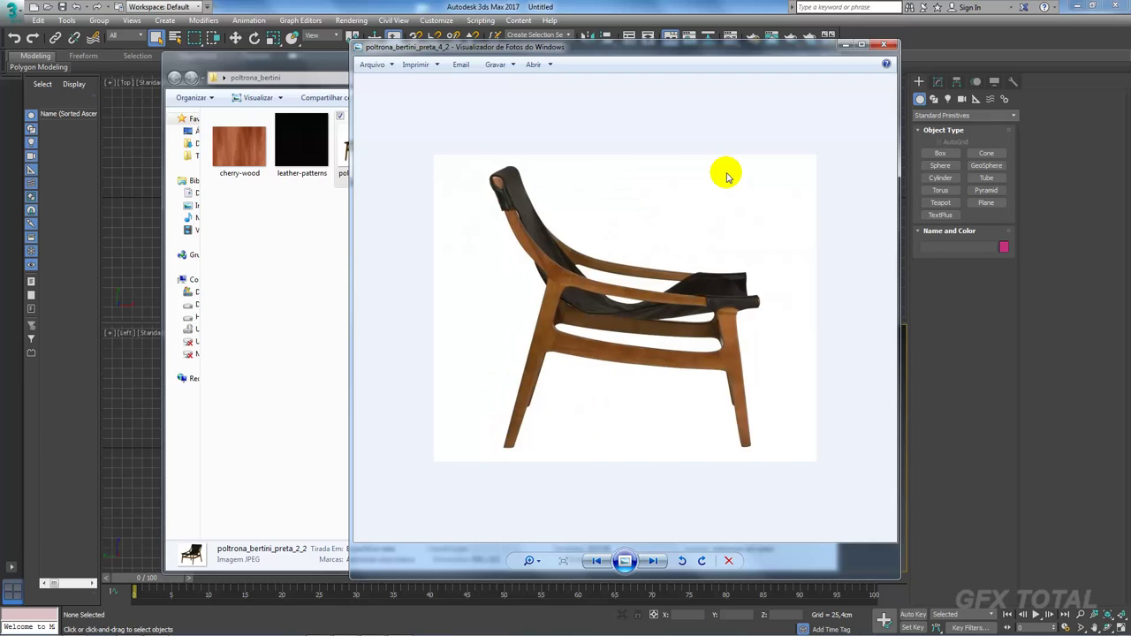
key("Right")
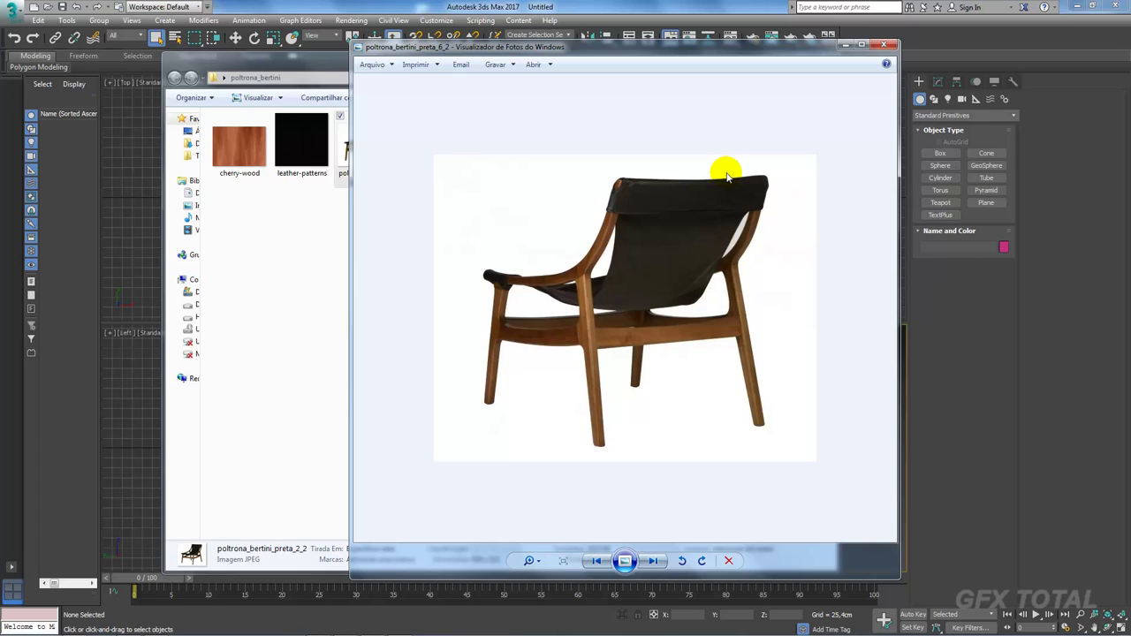
key("Right")
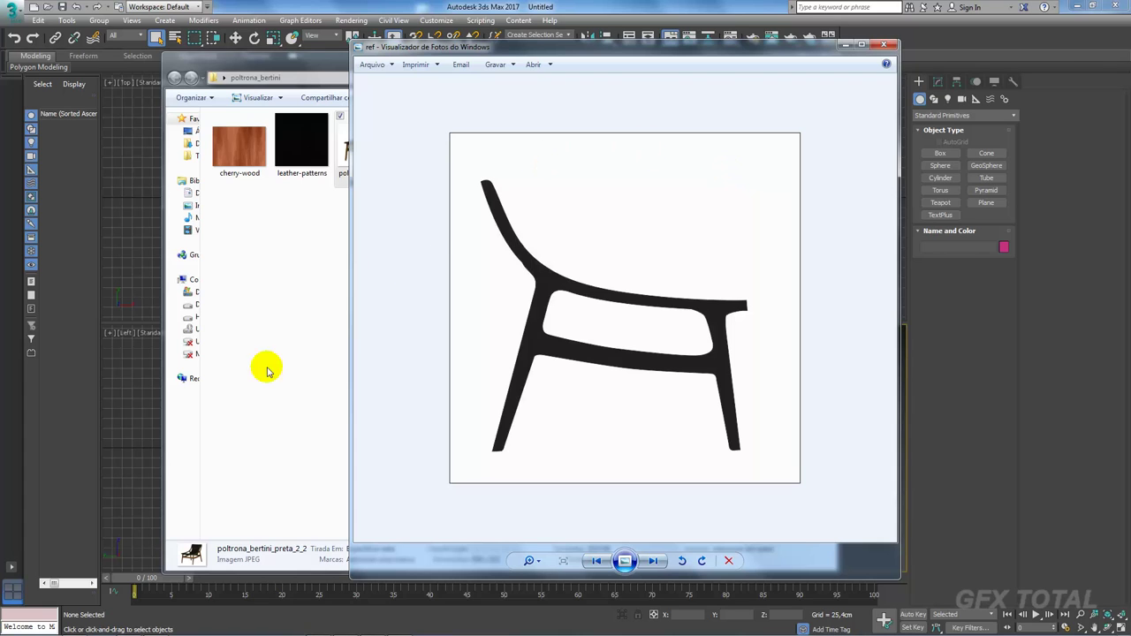
mouse_move(371, 628)
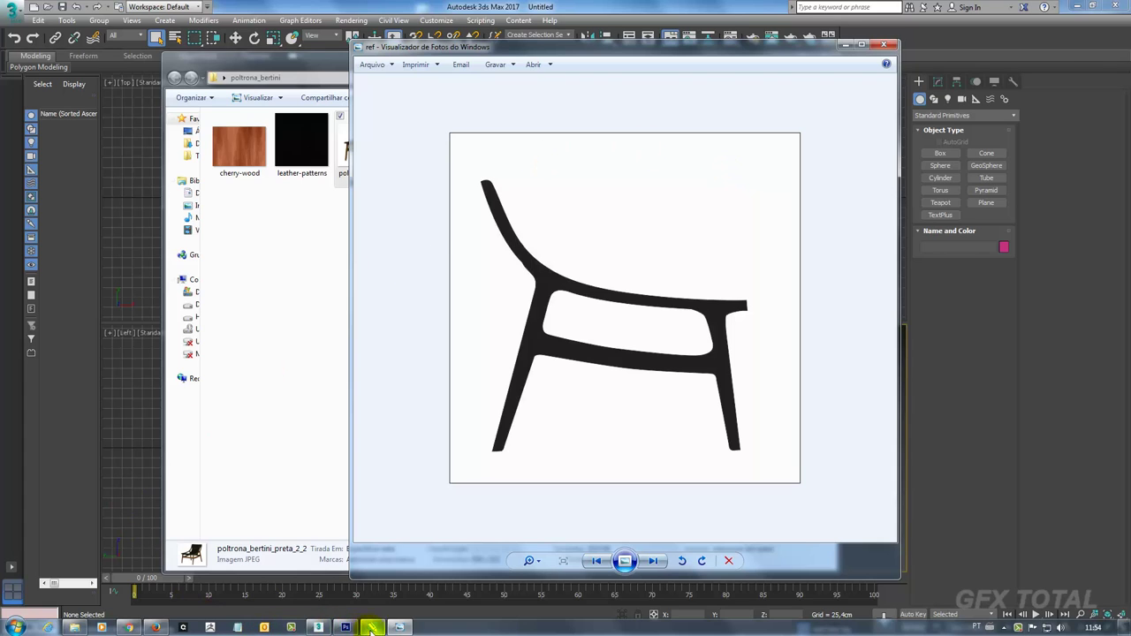
Step: Overlay the side-view photo on the silhouette in CorelDRAW, then return to 3ds Max's Front view
left_click(346, 627)
scroll(399, 329, "up", 2)
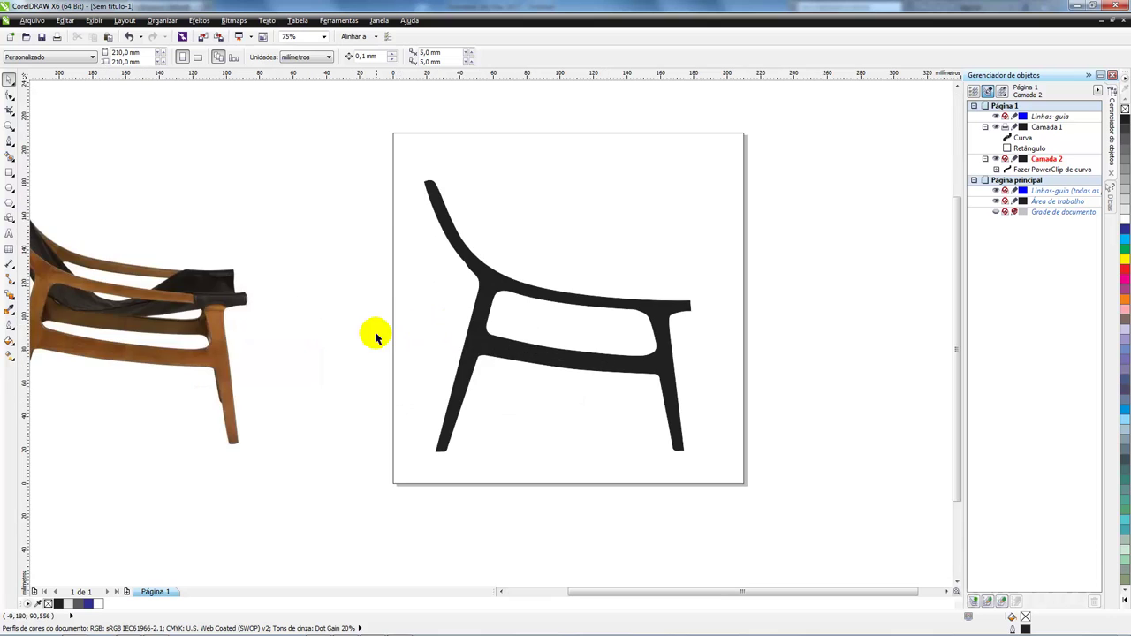
scroll(373, 330, "up", 2)
scroll(434, 330, "down", 4)
scroll(430, 326, "up", 2)
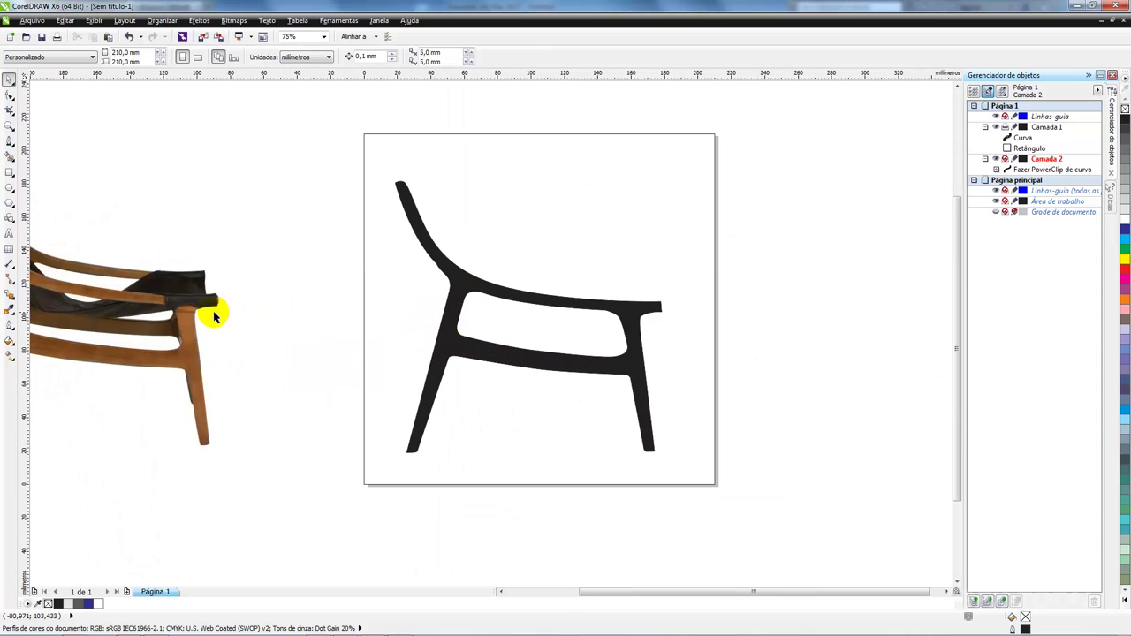
left_click_drag(215, 311, 485, 324)
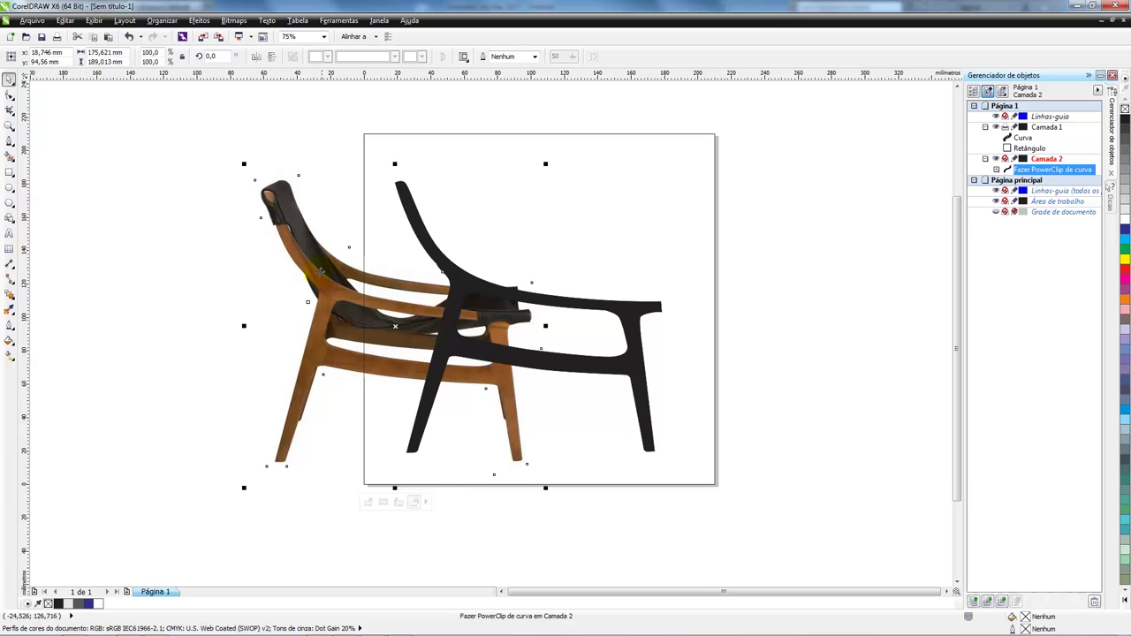
left_click_drag(302, 276, 37, 276)
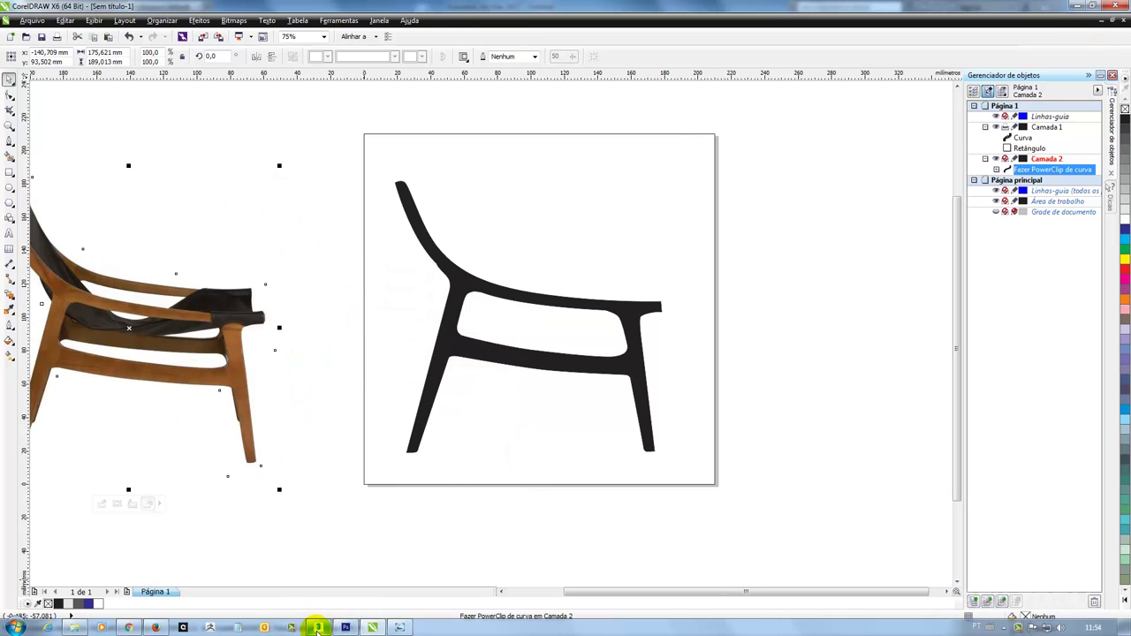
left_click(314, 626)
middle_click_drag(769, 161, 689, 189)
Step: Draw a 371.634 cm square plane in the Front view with 1 length and 1 width segment
left_click(999, 205)
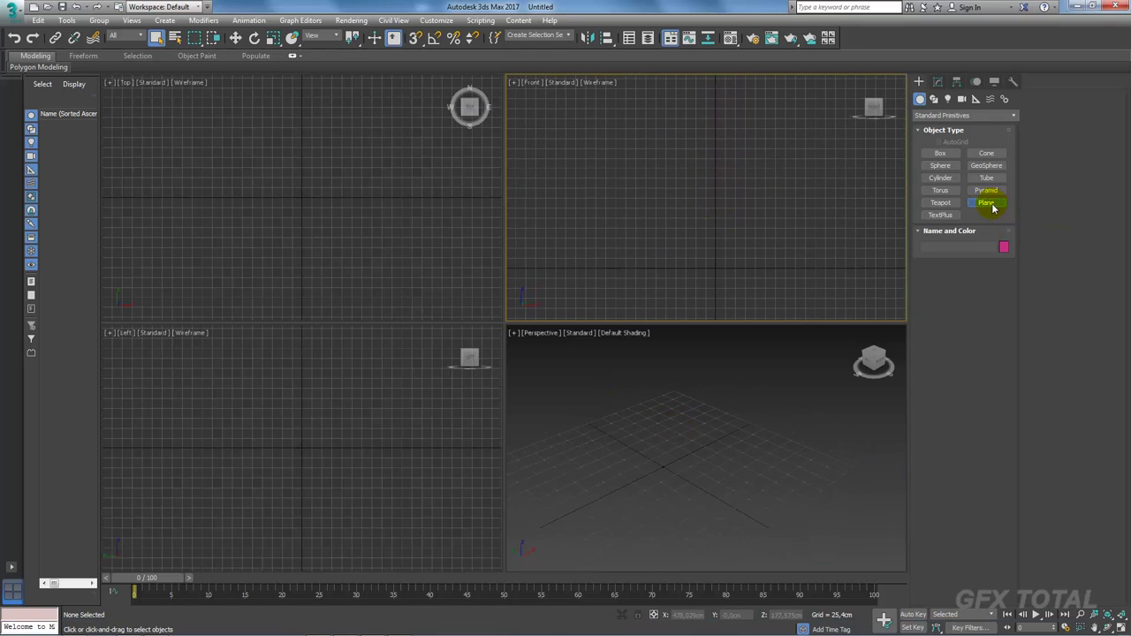
left_click_drag(715, 186, 788, 244)
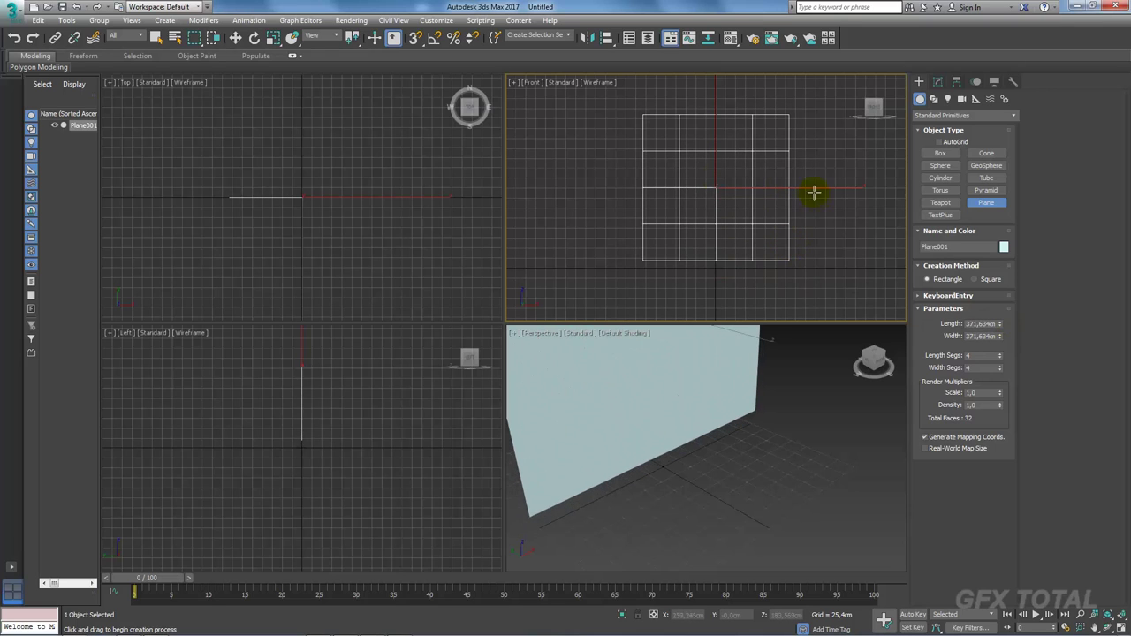
mouse_move(738, 245)
middle_mouse_down()
mouse_move(717, 250)
mouse_move(672, 313)
middle_mouse_up()
right_click(1000, 355)
right_click(1001, 368)
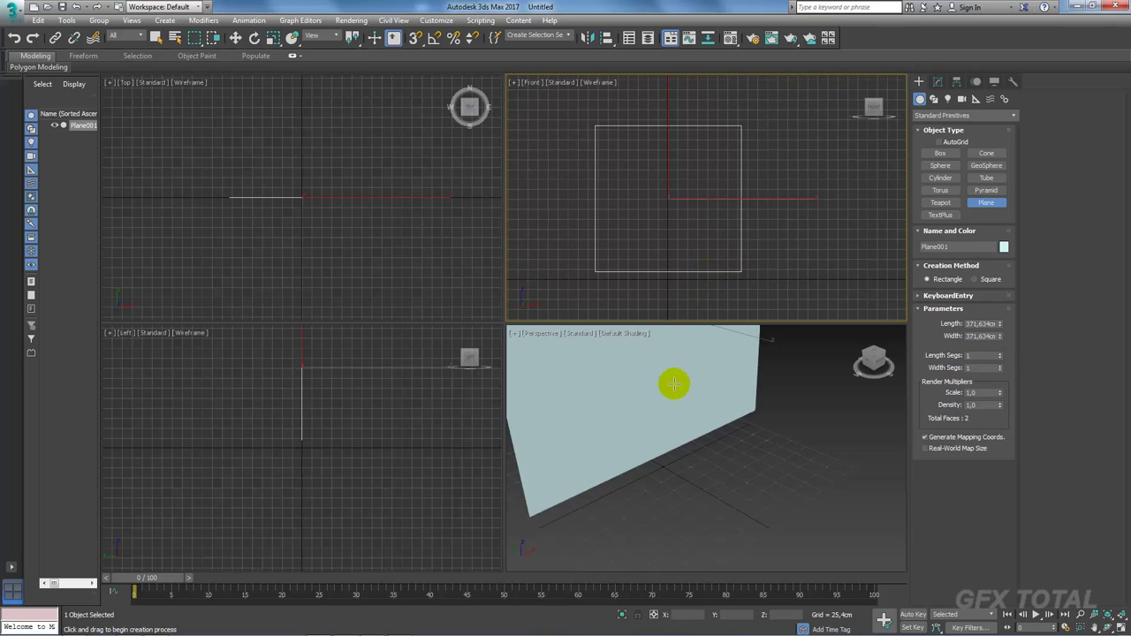
mouse_move(681, 362)
middle_mouse_down("alt")
mouse_move(739, 459)
mouse_move(663, 479)
middle_mouse_up("alt")
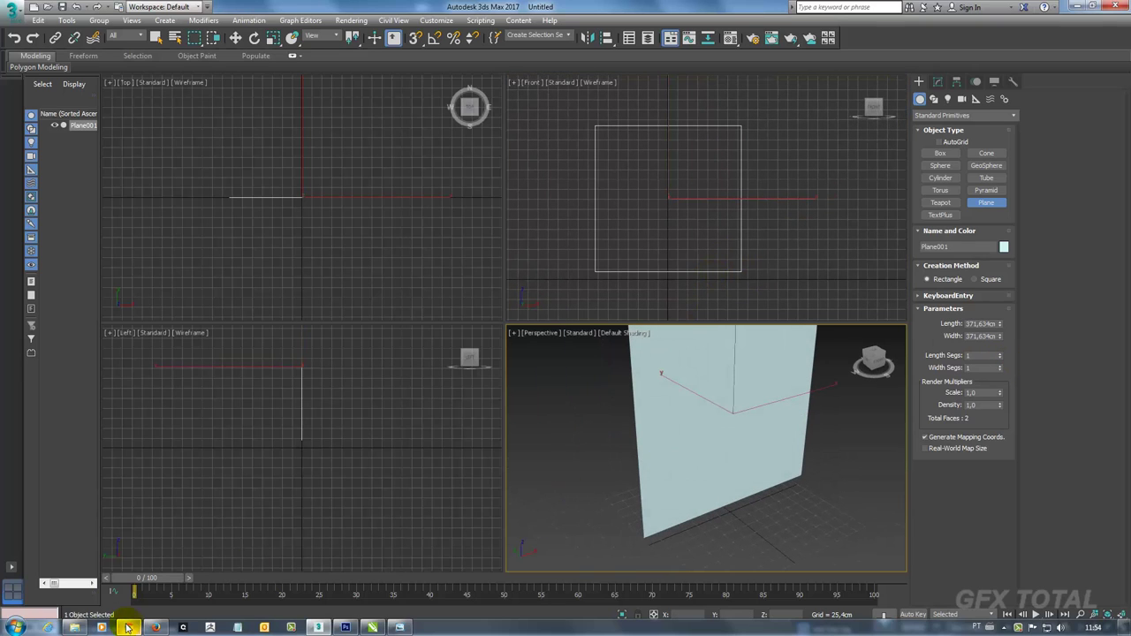
Step: Drag the ref image from the poltrona_bertini folder onto the plane
left_click(74, 629)
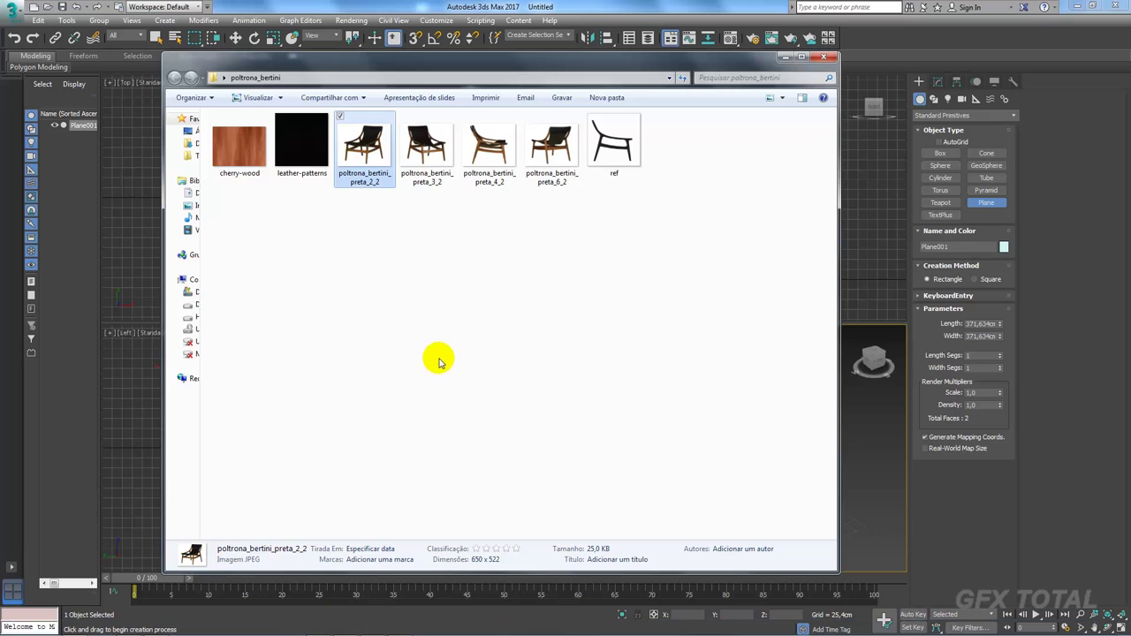
left_click_drag(631, 60, 376, 73)
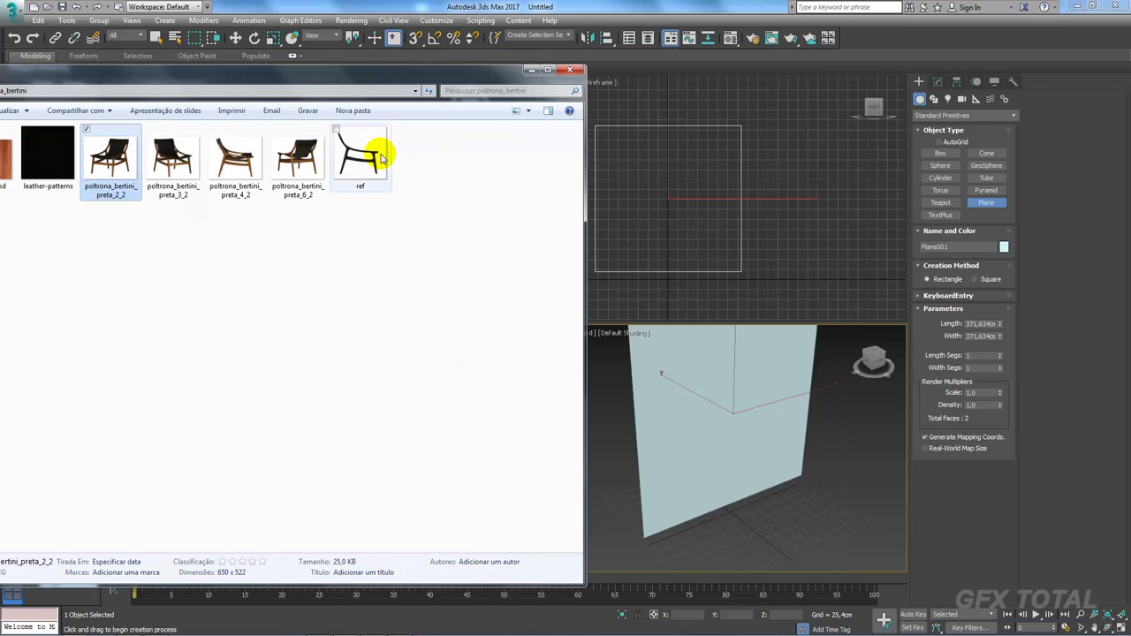
left_click_drag(363, 158, 719, 403)
middle_click_drag(795, 455, 752, 455, "alt")
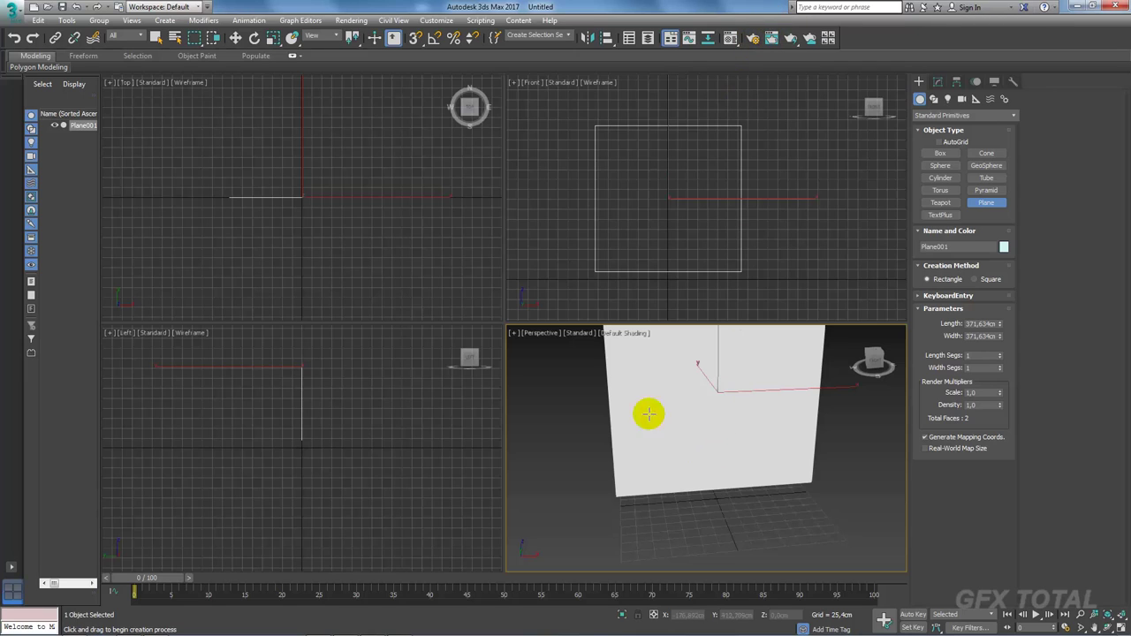
middle_click_drag(649, 412, 688, 364, "alt")
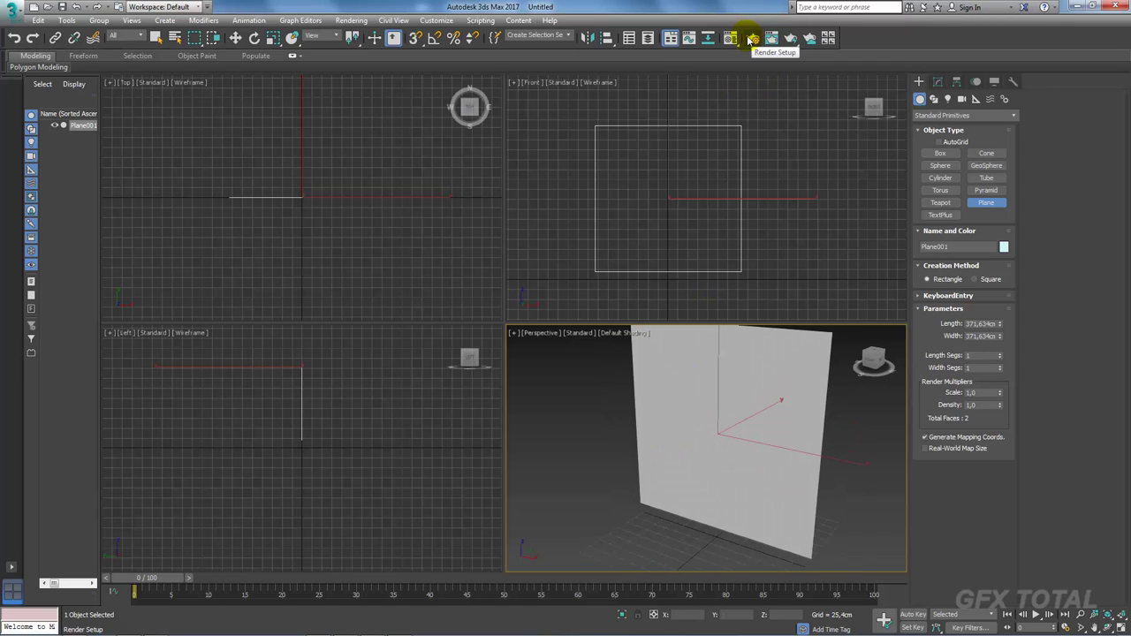
Step: Load the plane's material into the Material Editor and enable Show Shaded Material in Viewport
left_click(731, 38)
left_click_drag(791, 101, 865, 73)
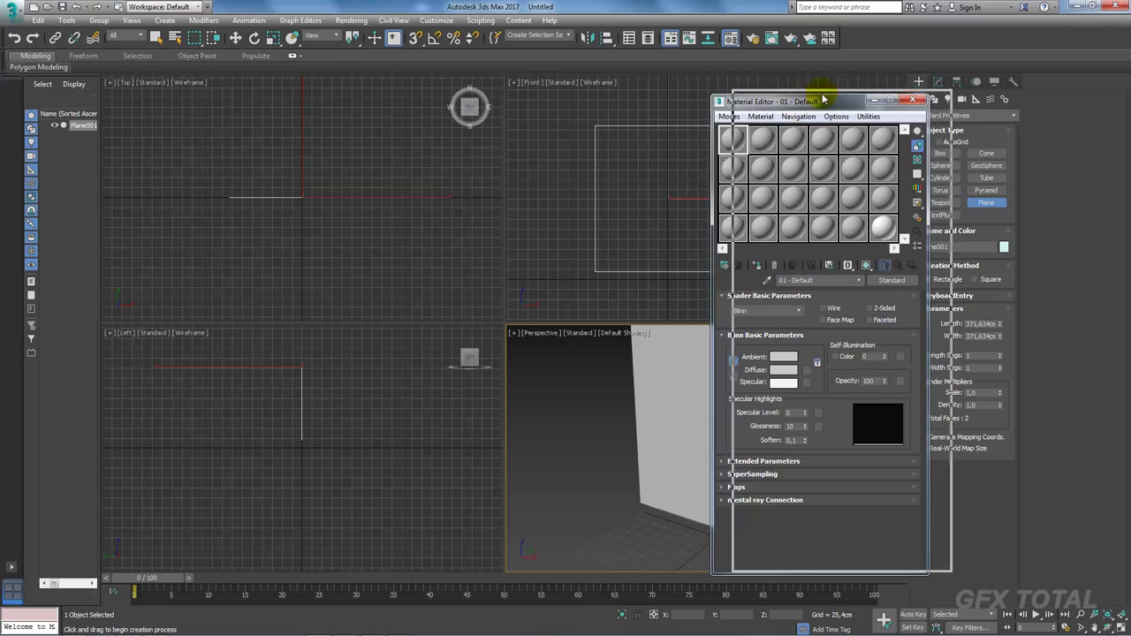
left_click(832, 241)
left_click(737, 356)
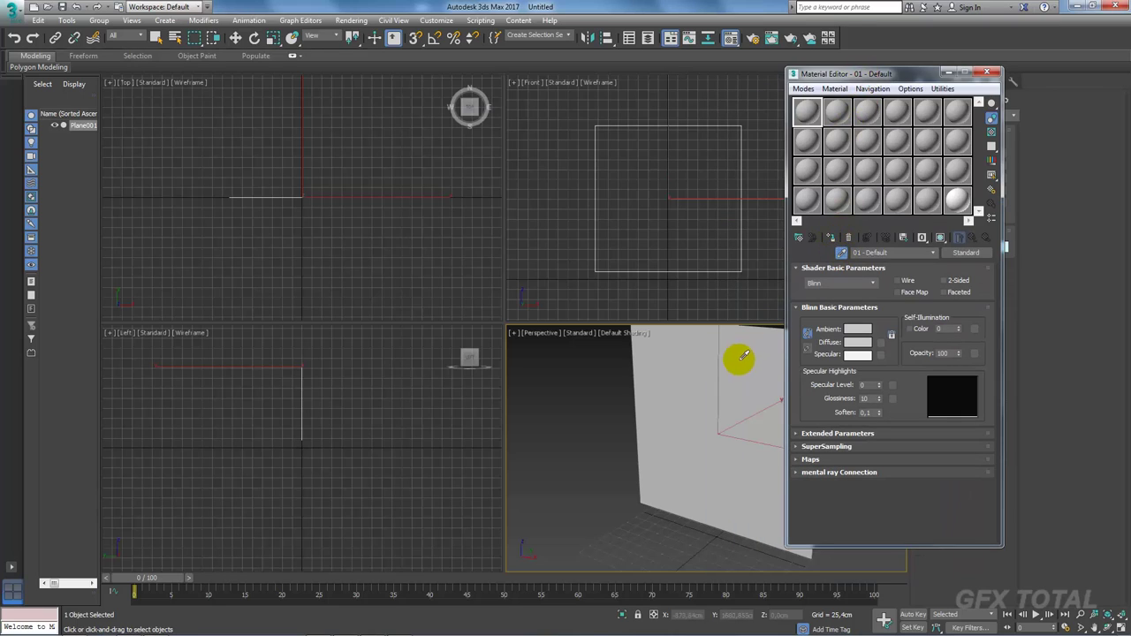
left_click(944, 241)
mouse_move(689, 391)
middle_mouse_down("alt")
mouse_move(654, 381)
mouse_move(664, 404)
middle_mouse_up("alt")
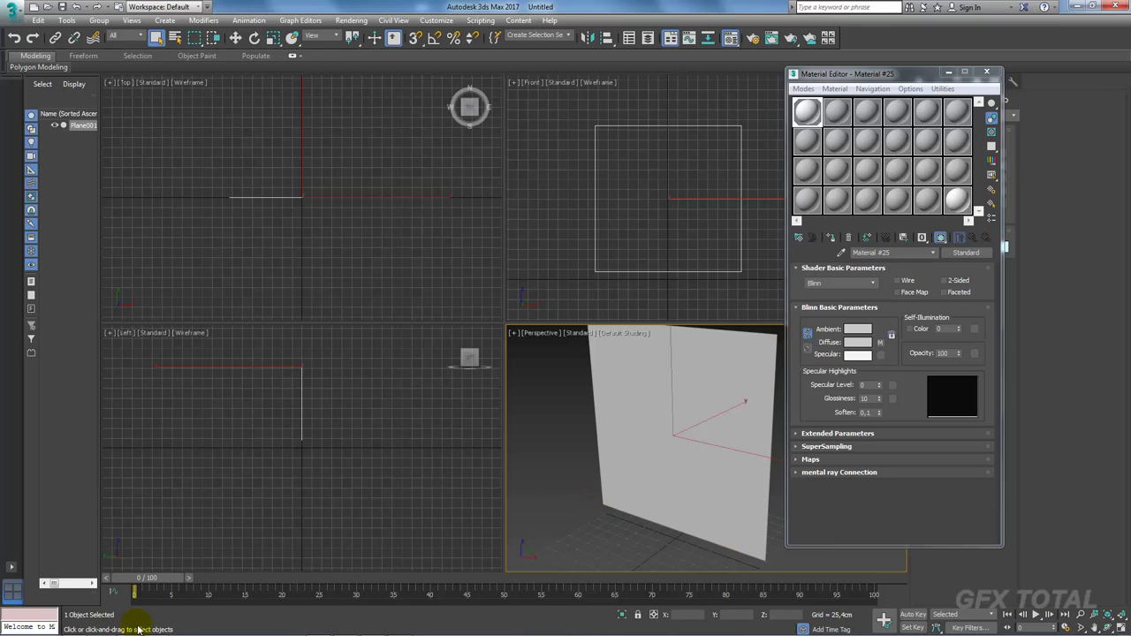
Step: Open ref.jpg in Photoshop CS6 from the folder's right-click menu
mouse_move(106, 633)
left_click(74, 627)
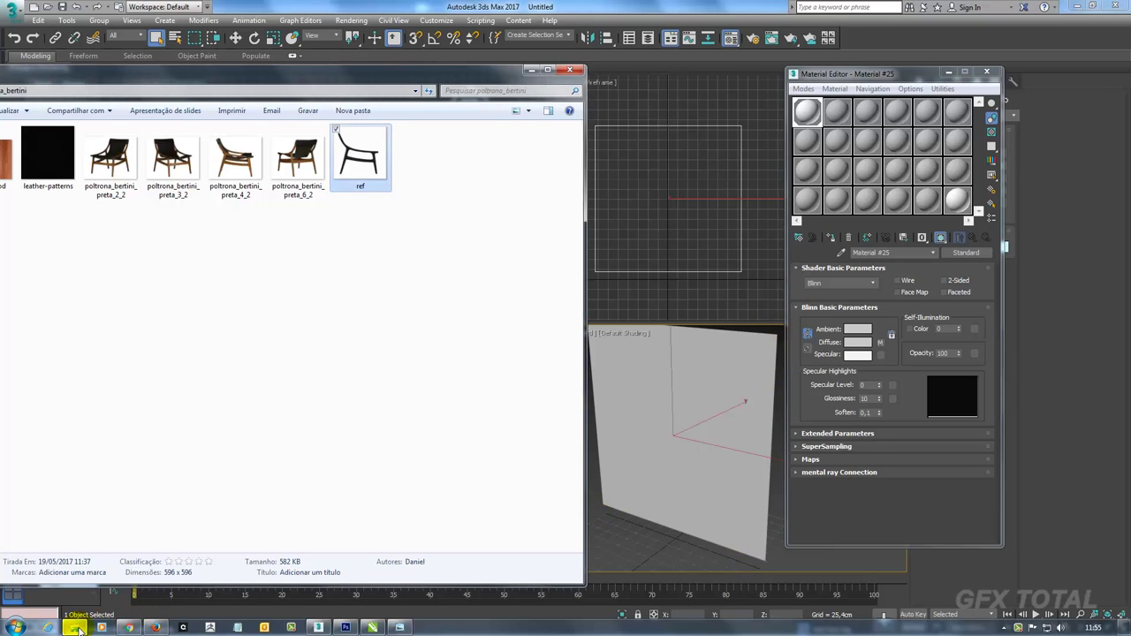
right_click(352, 154)
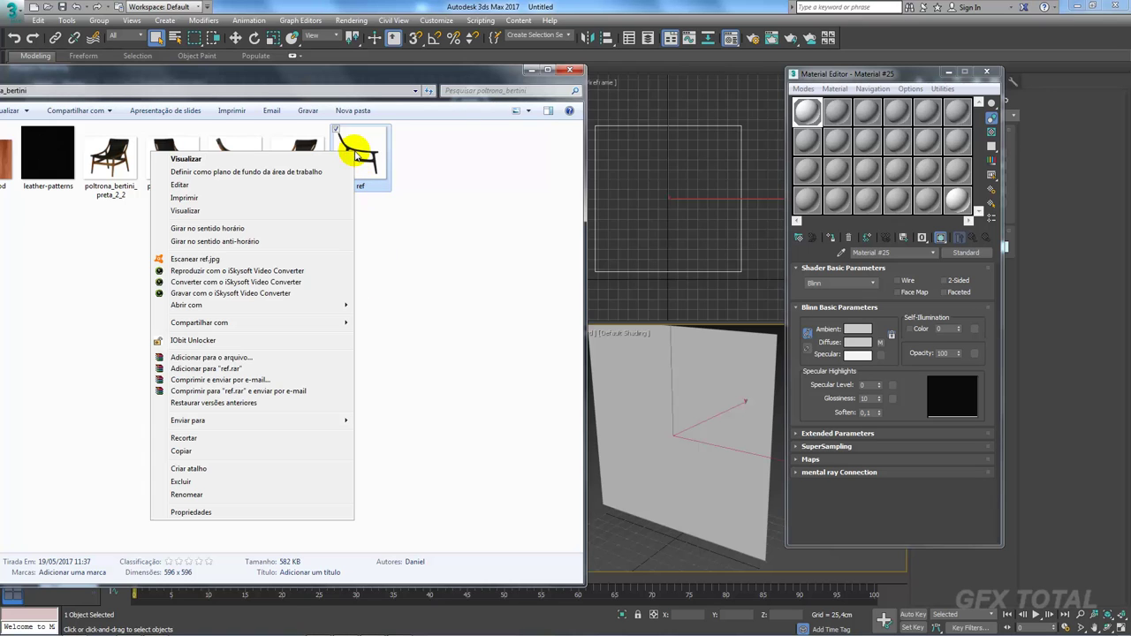
mouse_move(186, 305)
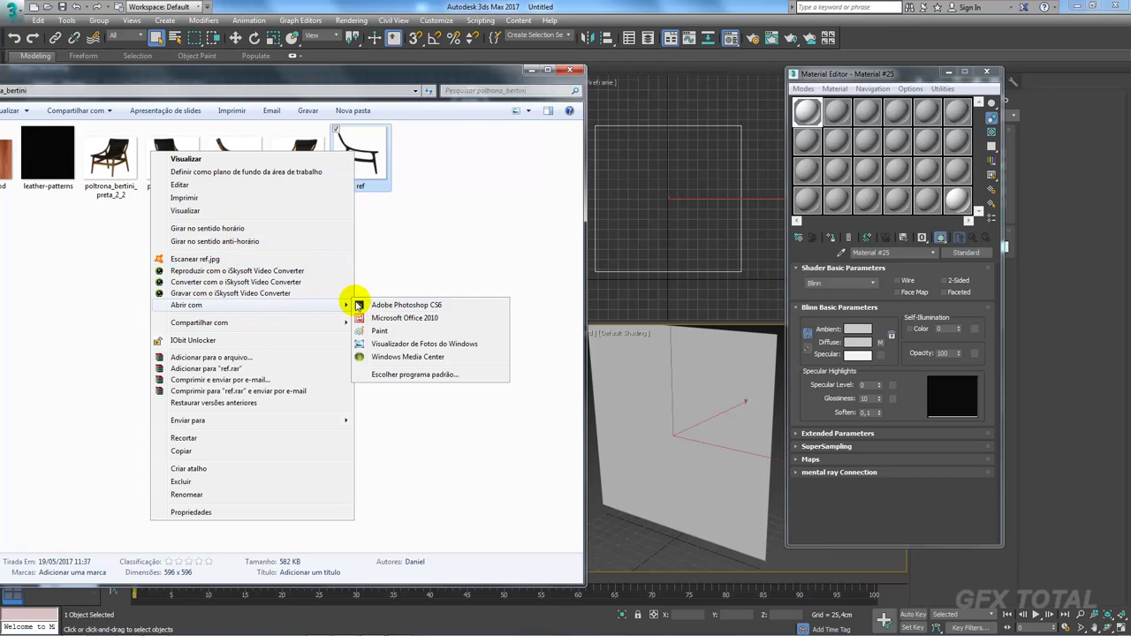
left_click(402, 301)
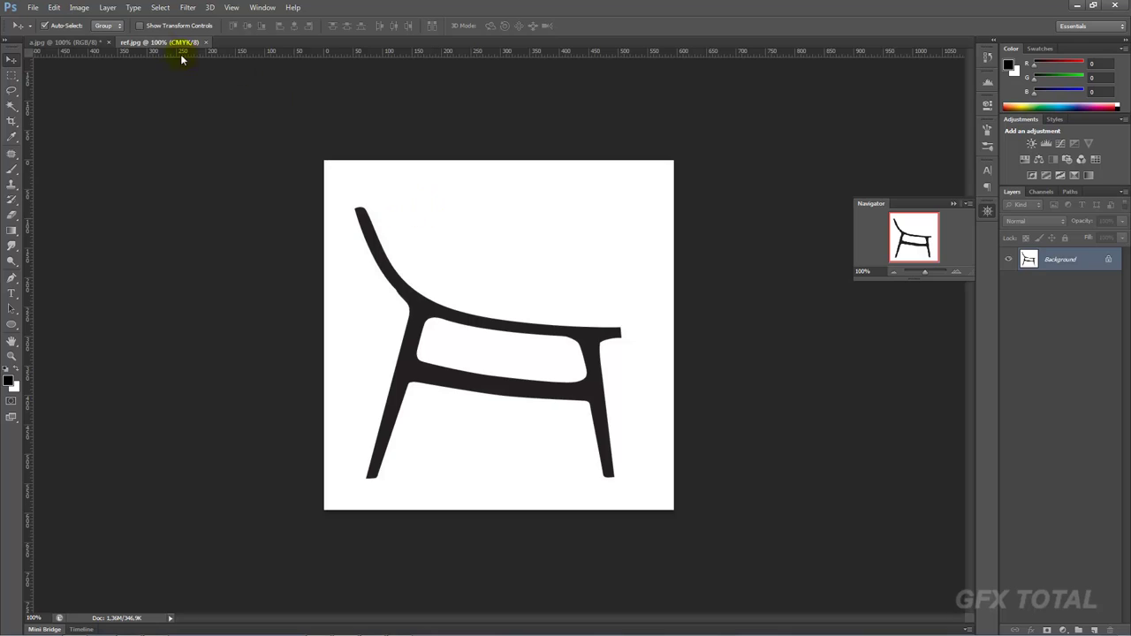
Step: Convert ref.jpg to RGB Color, save it as JPEG, and reapply it to the plane
left_click(83, 11)
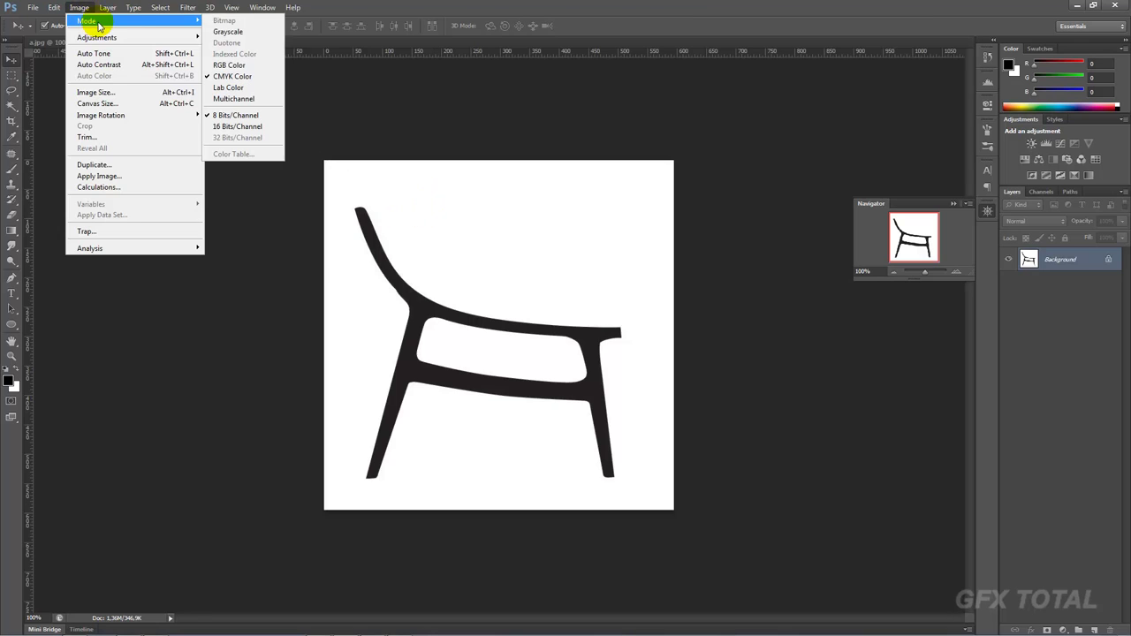
left_click(234, 66)
left_click(414, 198)
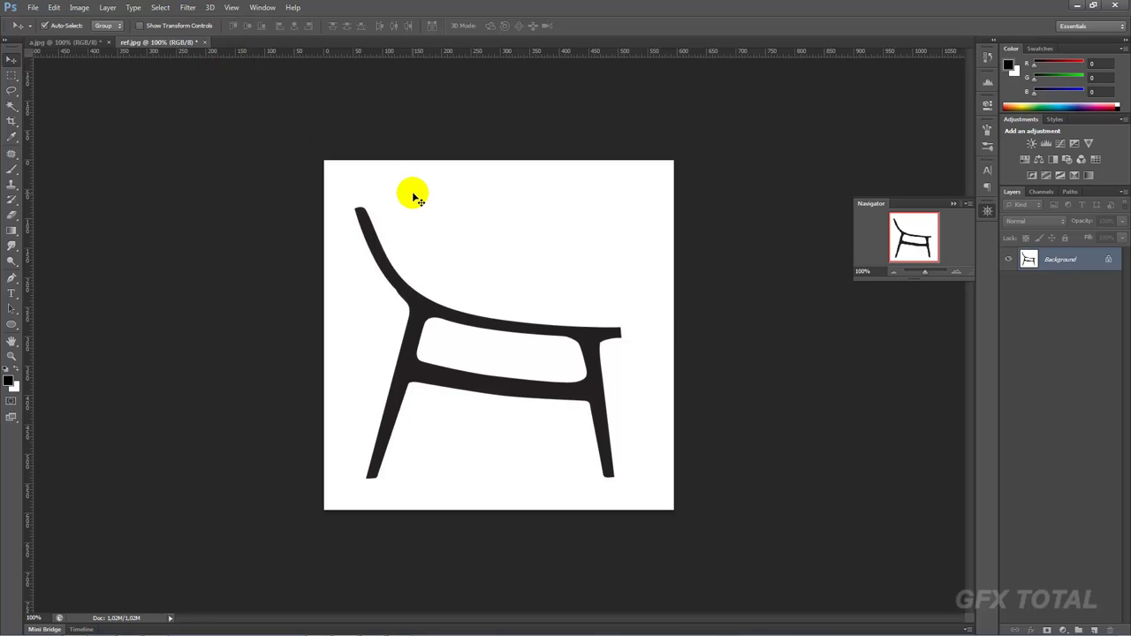
key("ctrl+s")
left_click(636, 171)
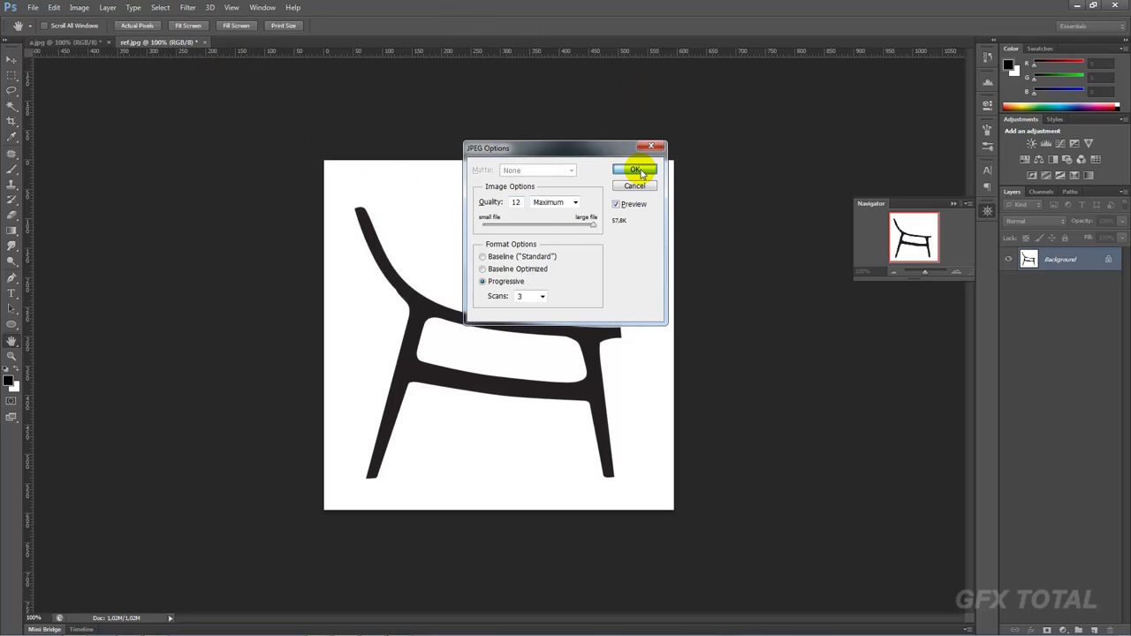
left_click(1077, 6)
left_click_drag(366, 165, 684, 391)
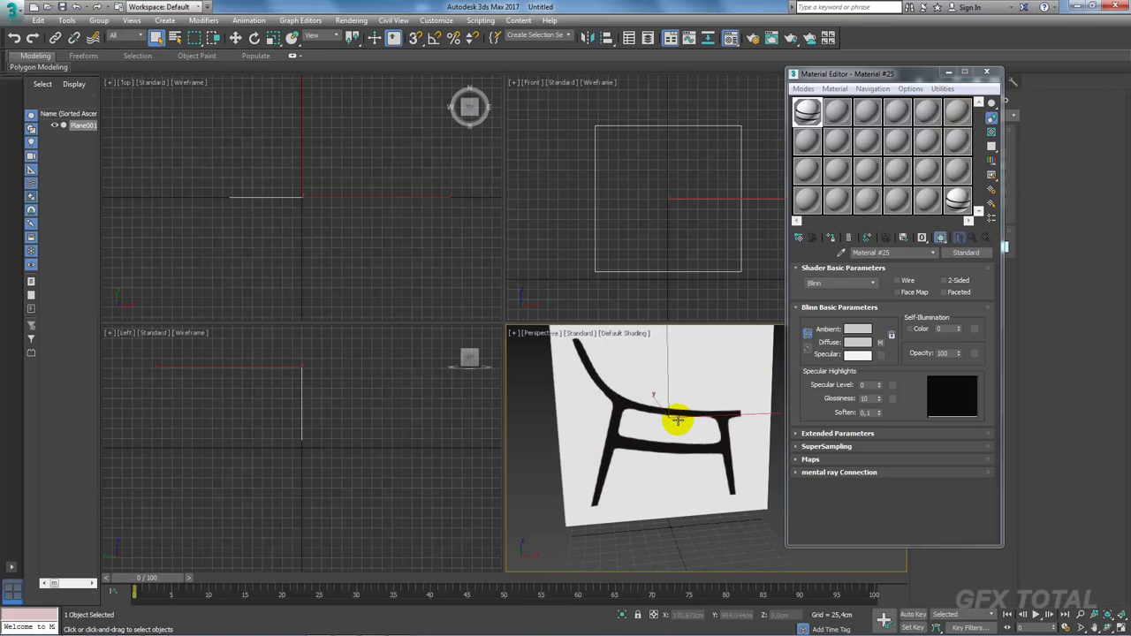
Step: Move the reference plane along the Y axis
key("w")
mouse_move(596, 412)
left_mouse_down()
mouse_move(418, 419)
mouse_move(470, 421)
left_mouse_up()
middle_click_drag(713, 454, 637, 469, "alt")
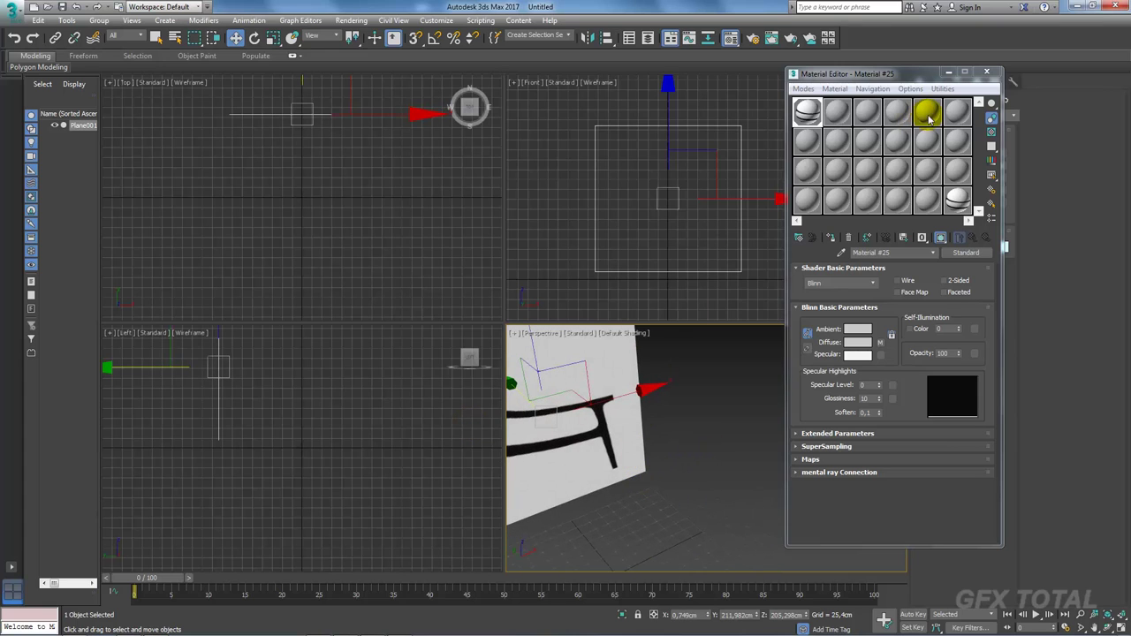
Step: Show the textured plane in a maximized Front view, without the grid, zoomed in
left_click(986, 71)
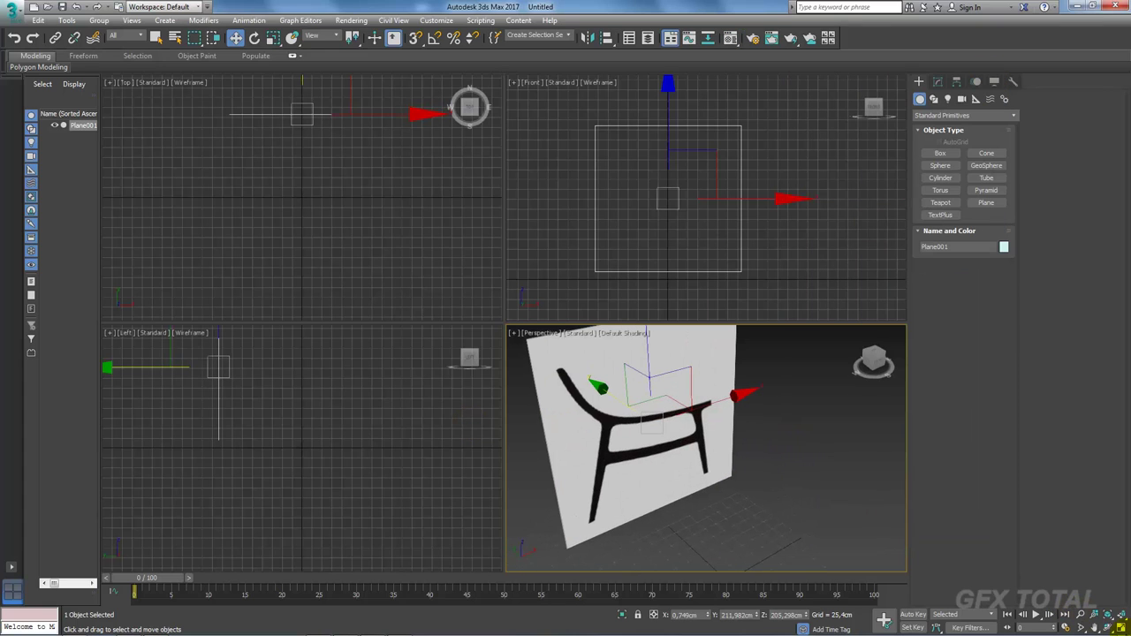
left_click(1121, 628)
mouse_move(566, 353)
middle_mouse_down("alt")
mouse_move(430, 315)
mouse_move(505, 303)
mouse_move(496, 329)
middle_mouse_up("alt")
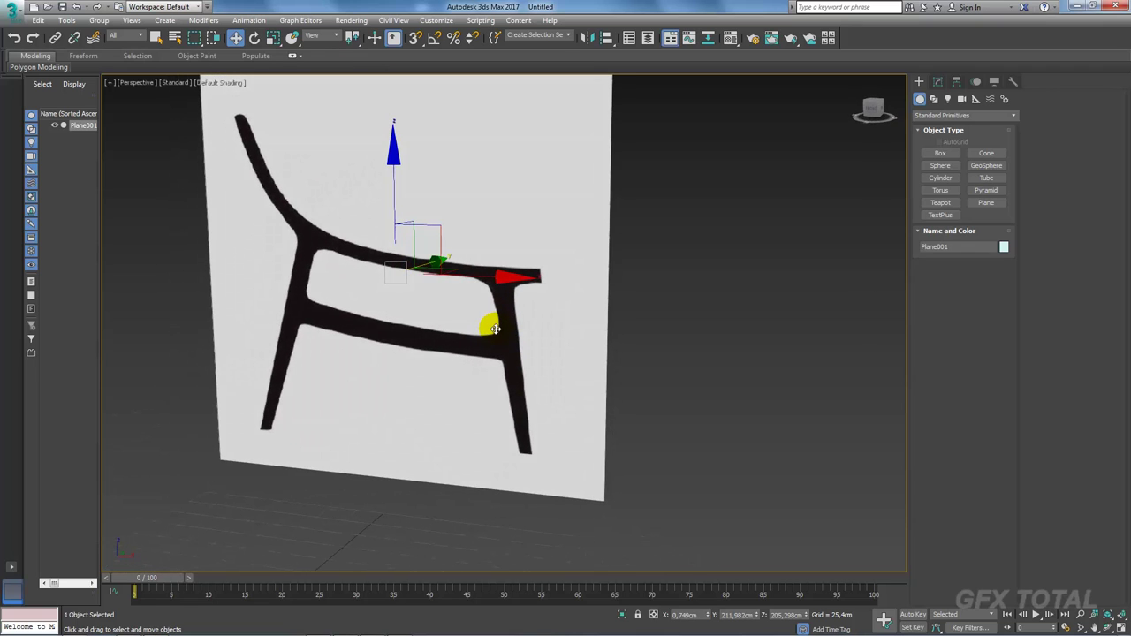
key("l")
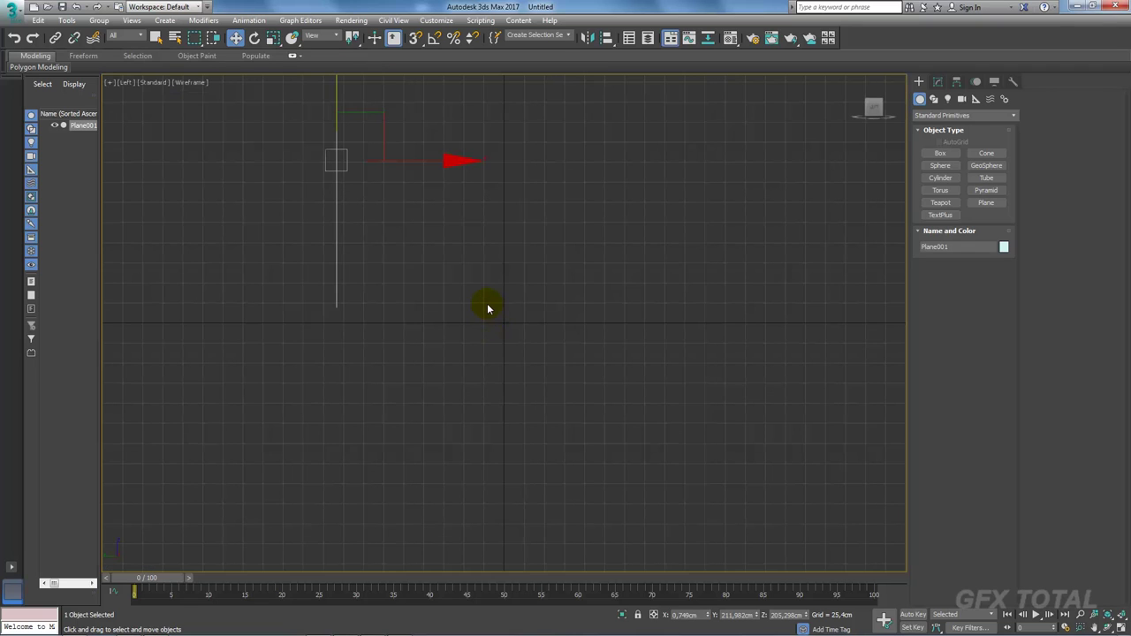
key("f")
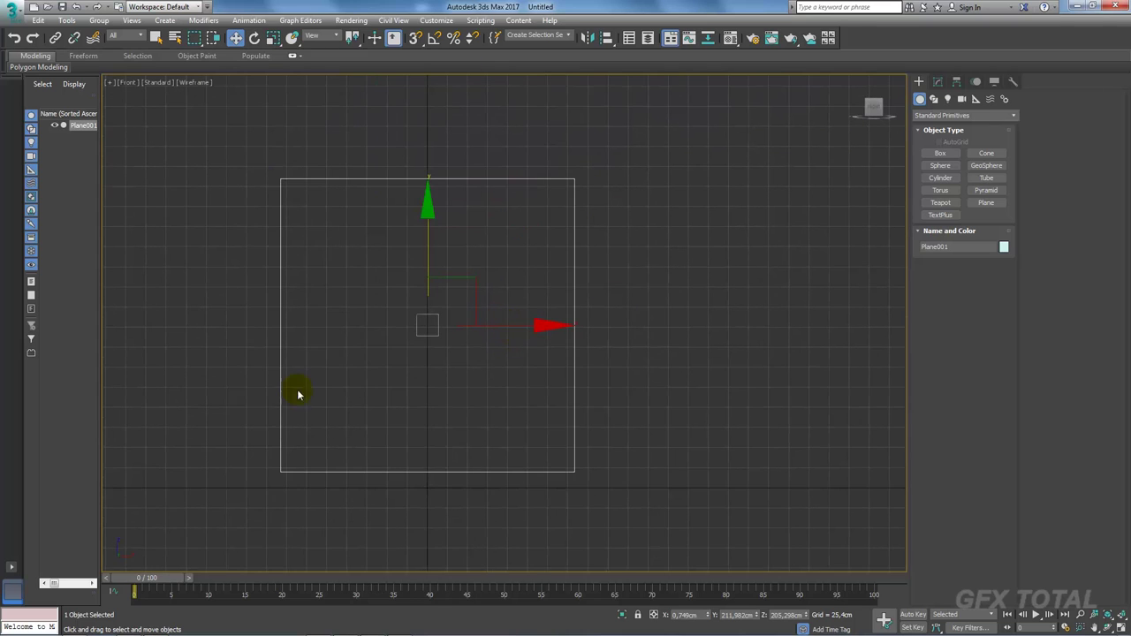
middle_click_drag(386, 328, 426, 337)
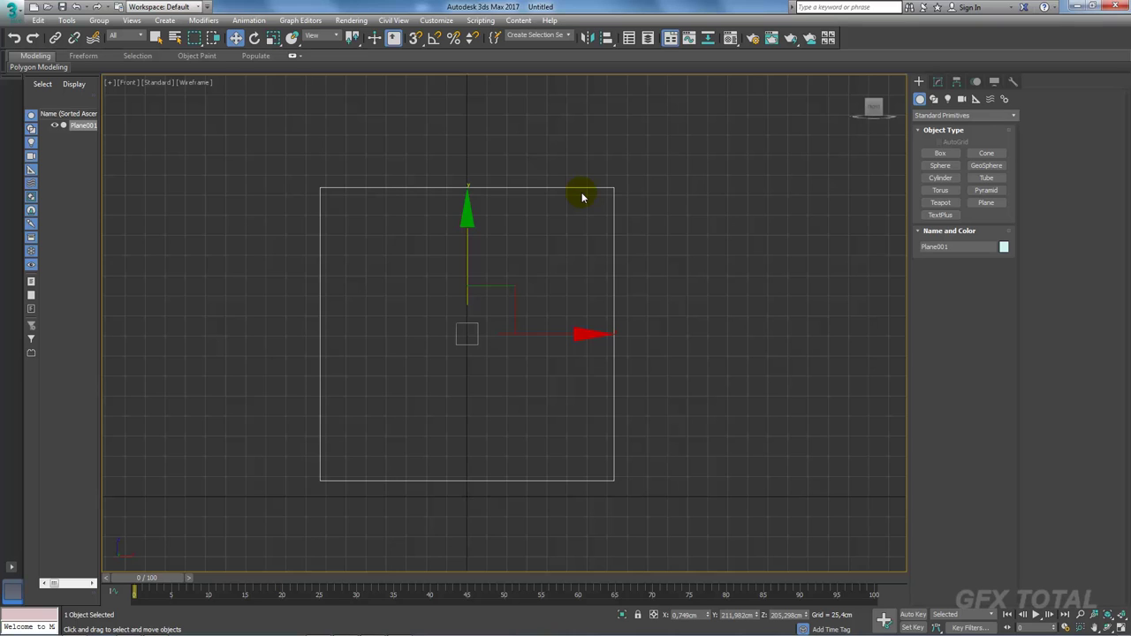
key("F3")
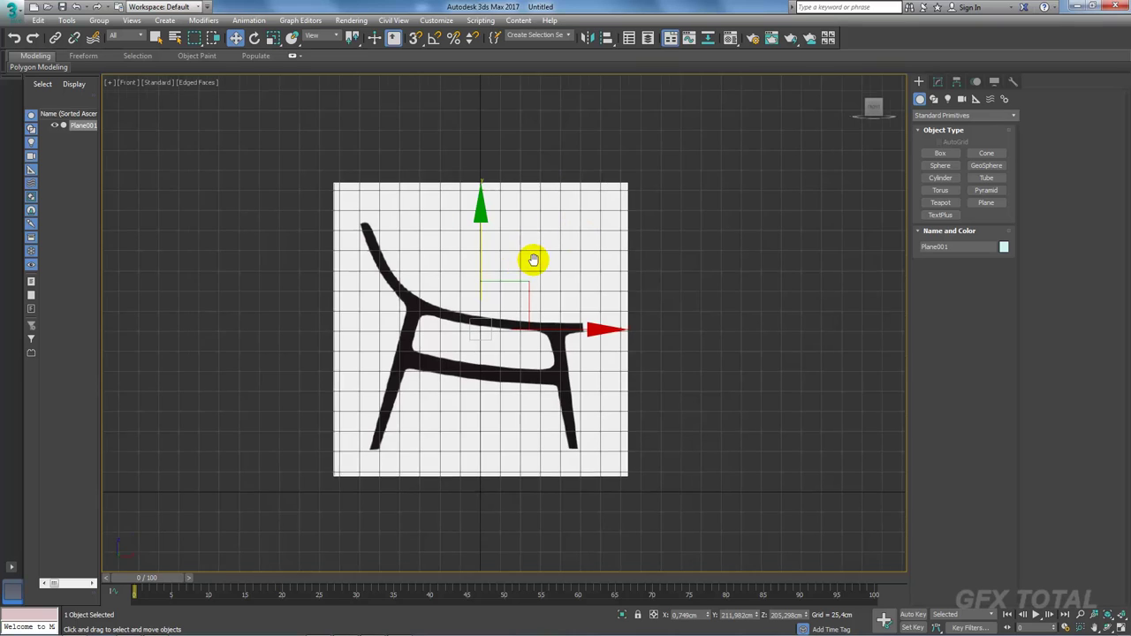
middle_click_drag(534, 257, 566, 237)
key("g")
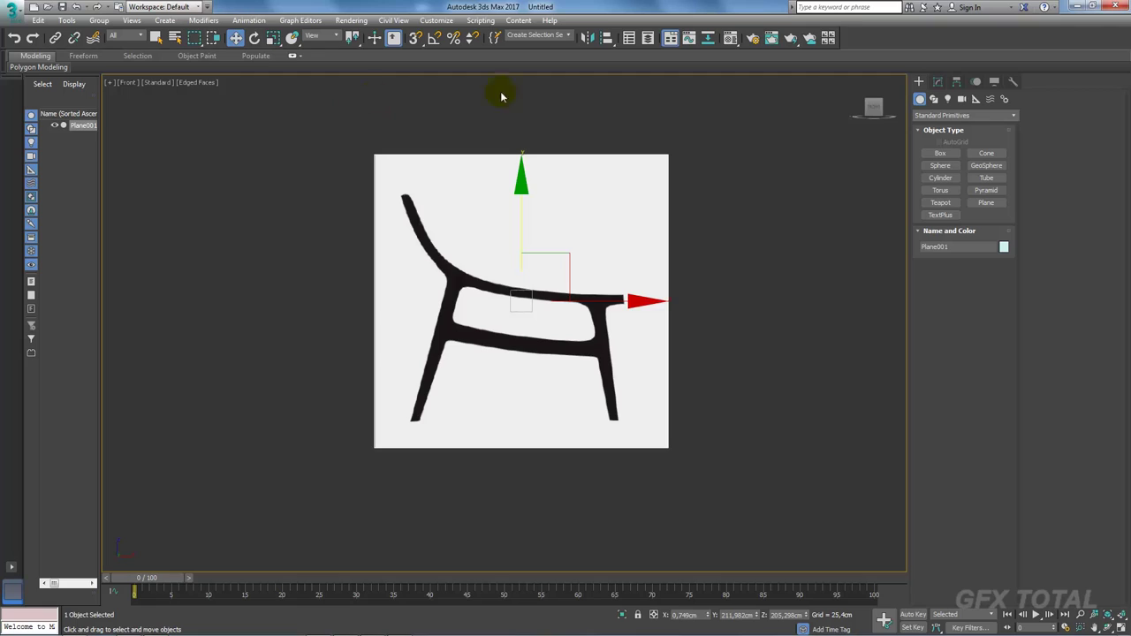
scroll(494, 336, "up", 2)
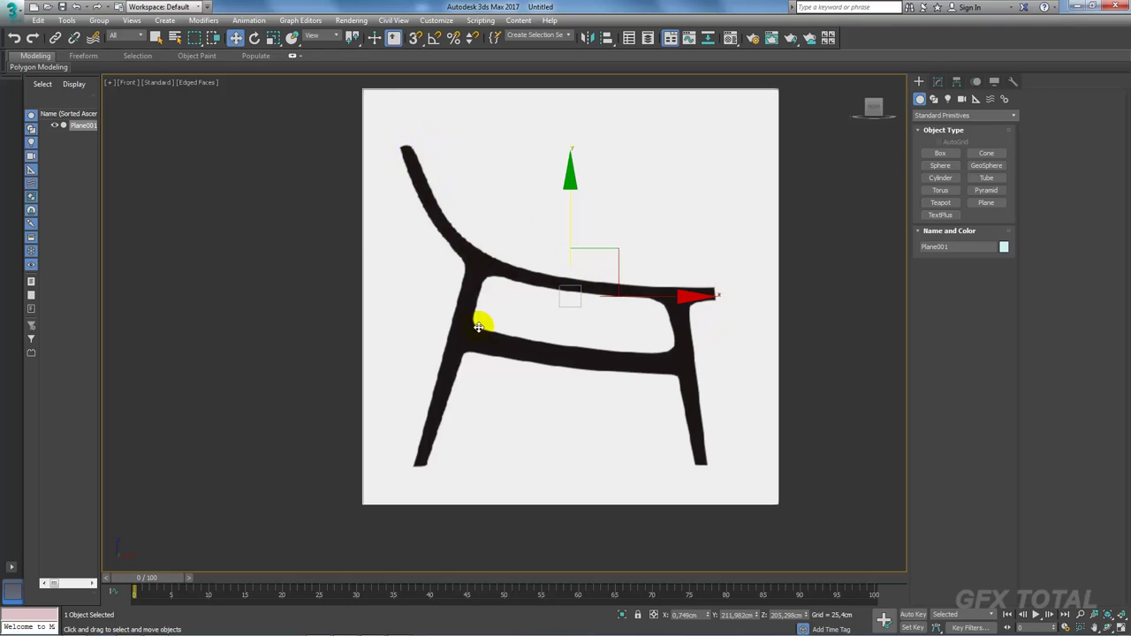
right_click(394, 155)
mouse_move(456, 277)
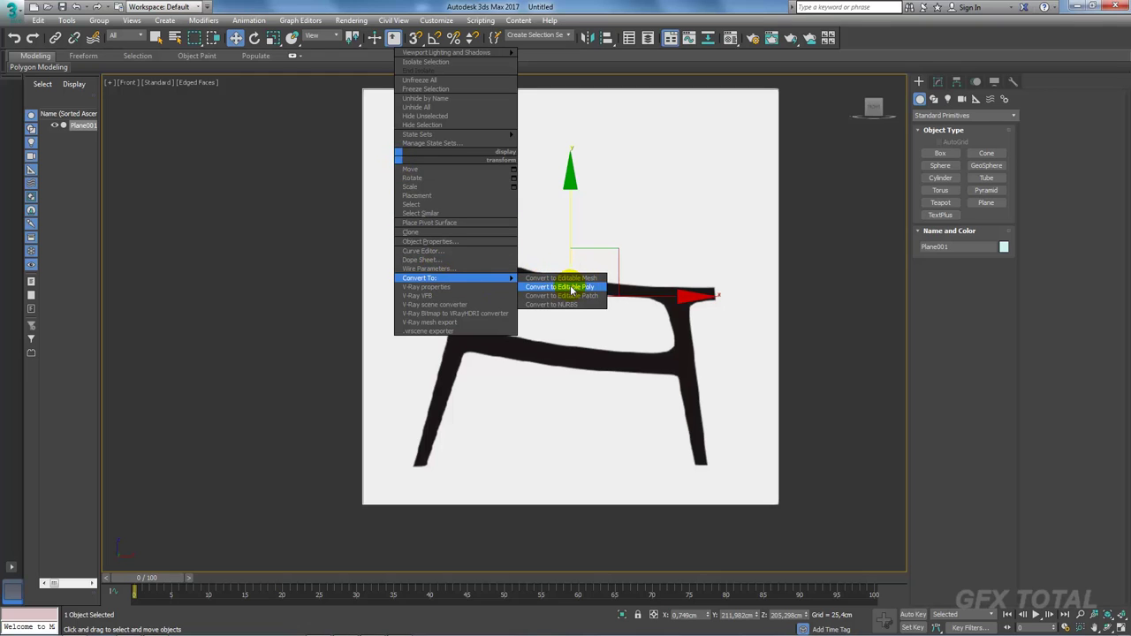
left_click(571, 289)
right_click(453, 217)
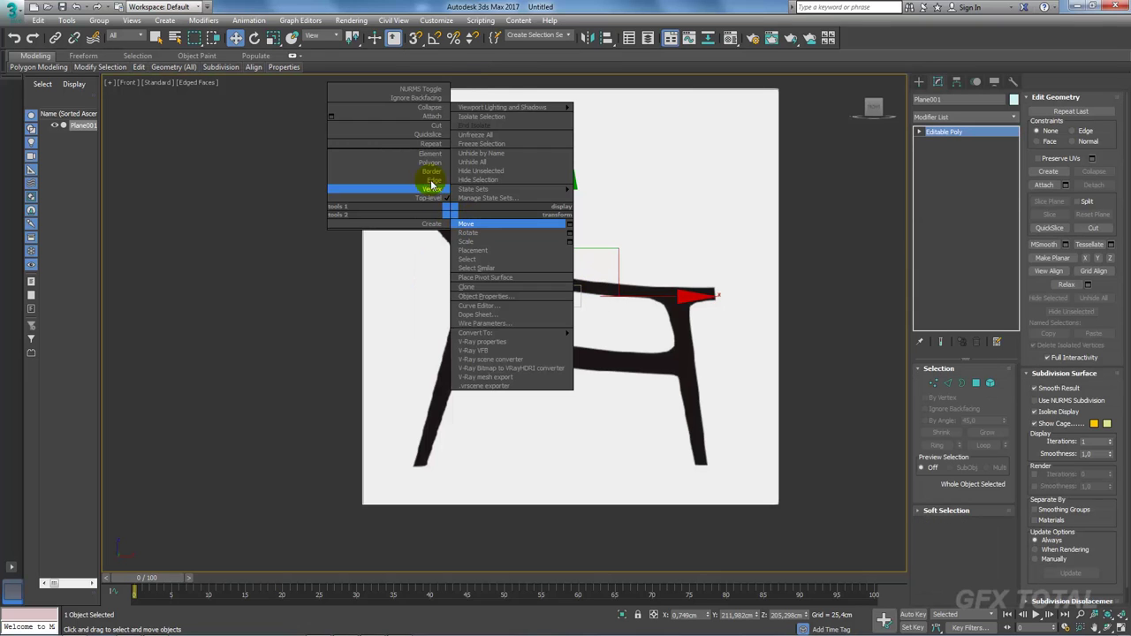
left_click(435, 129)
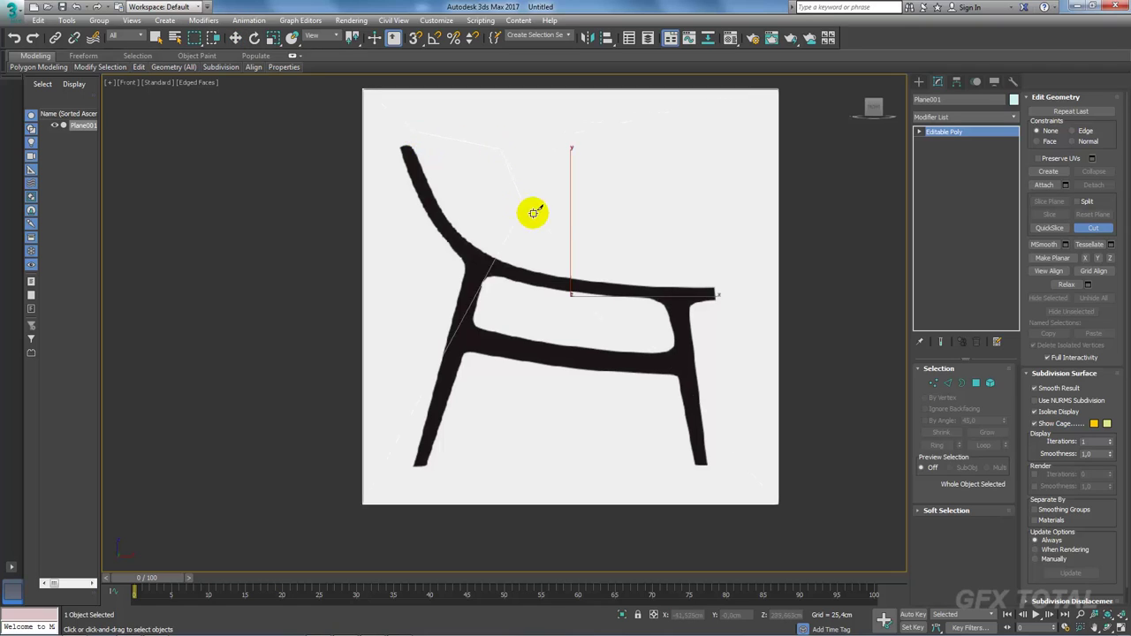
left_click(646, 295)
key("F3")
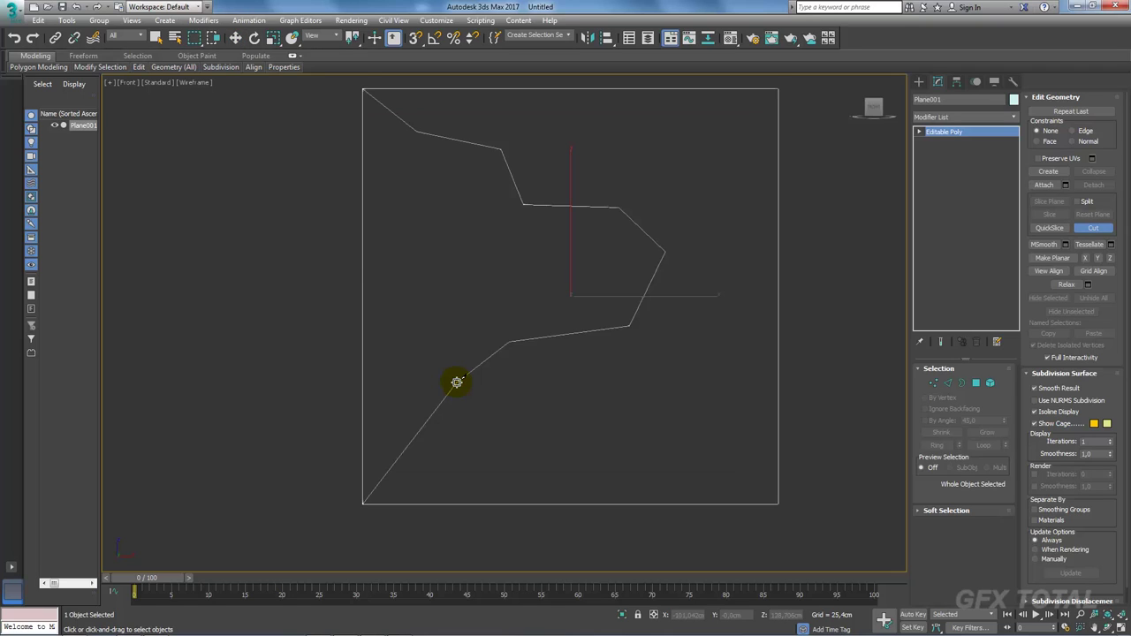
left_click(354, 236)
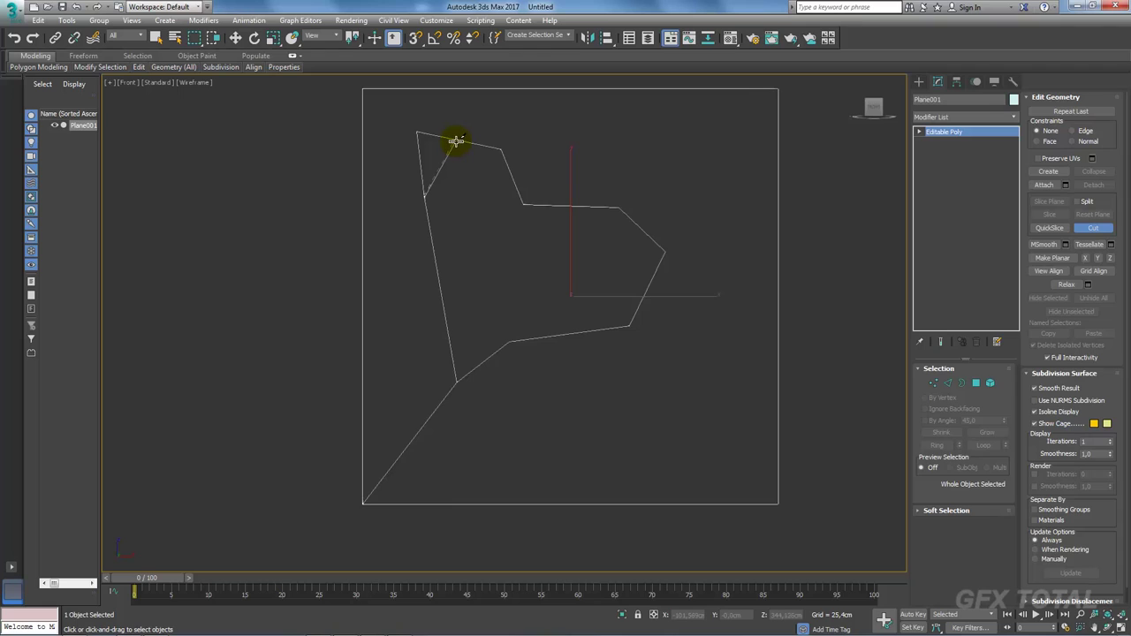
left_click(456, 141)
key("F3")
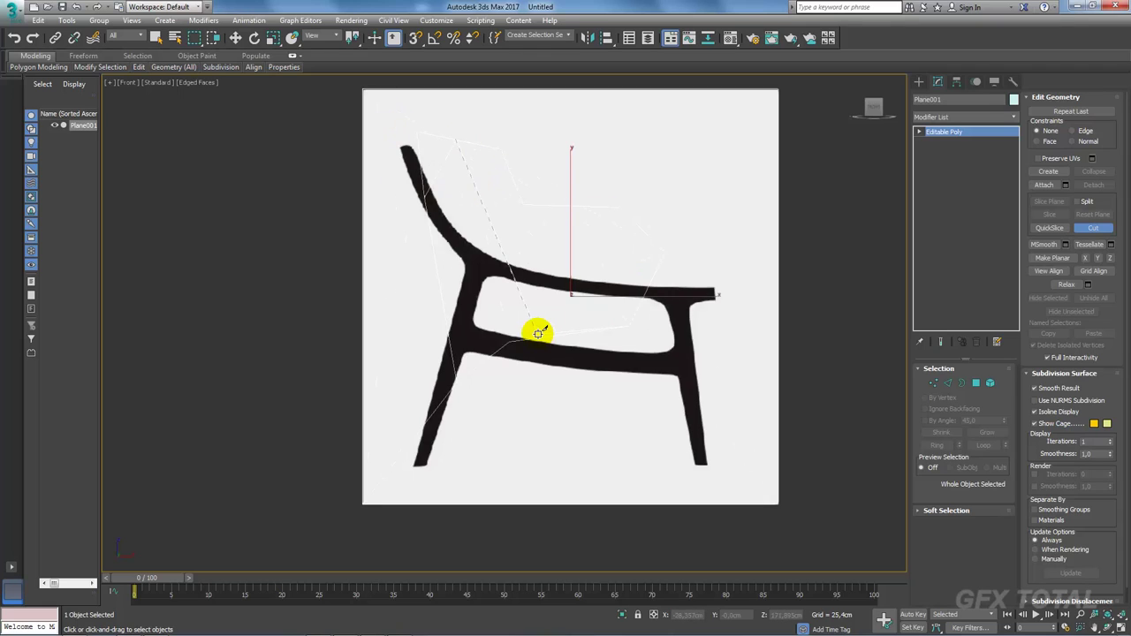
left_click(537, 333)
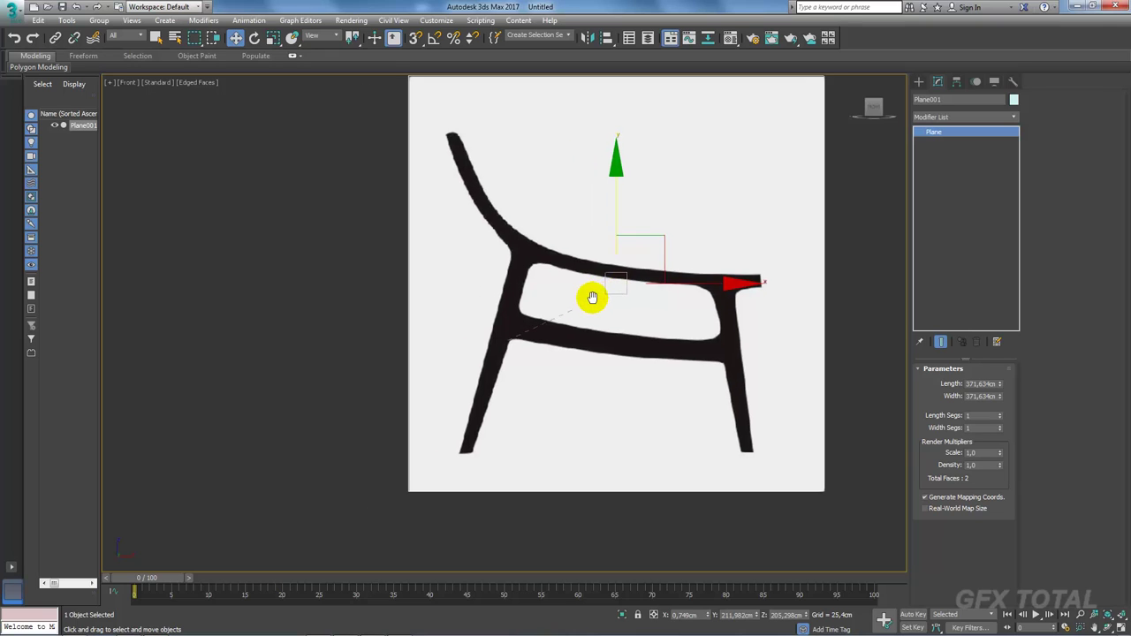
right_click(482, 251)
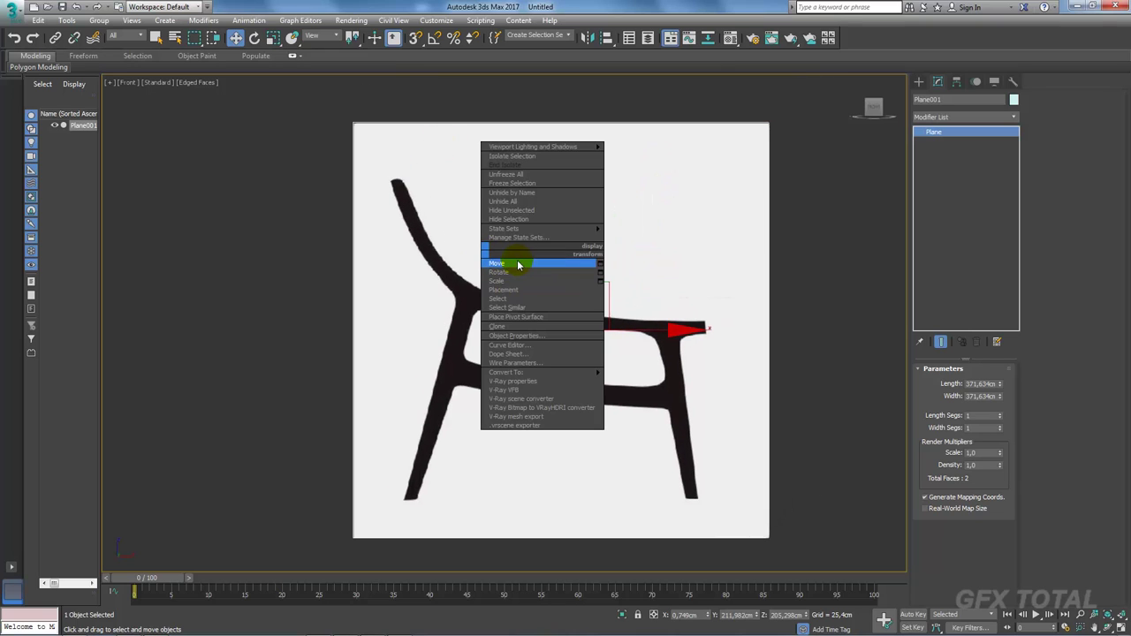
left_click(511, 264)
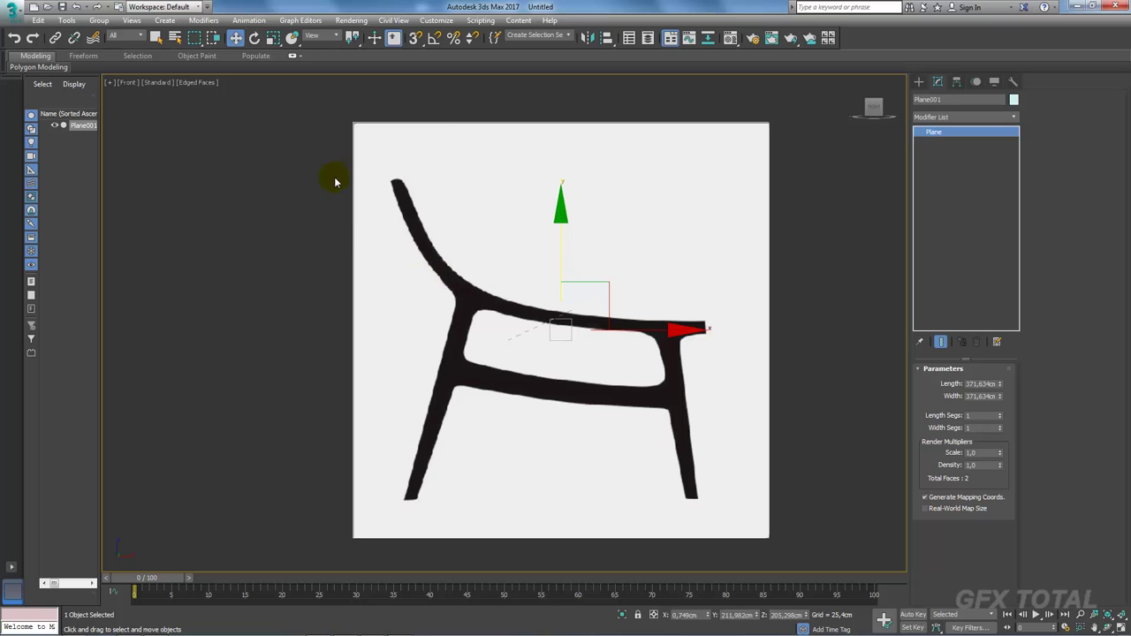
Step: Create a small Standard Primitives plane at the top tip of the chair's backrest
middle_click_drag(578, 330, 543, 328)
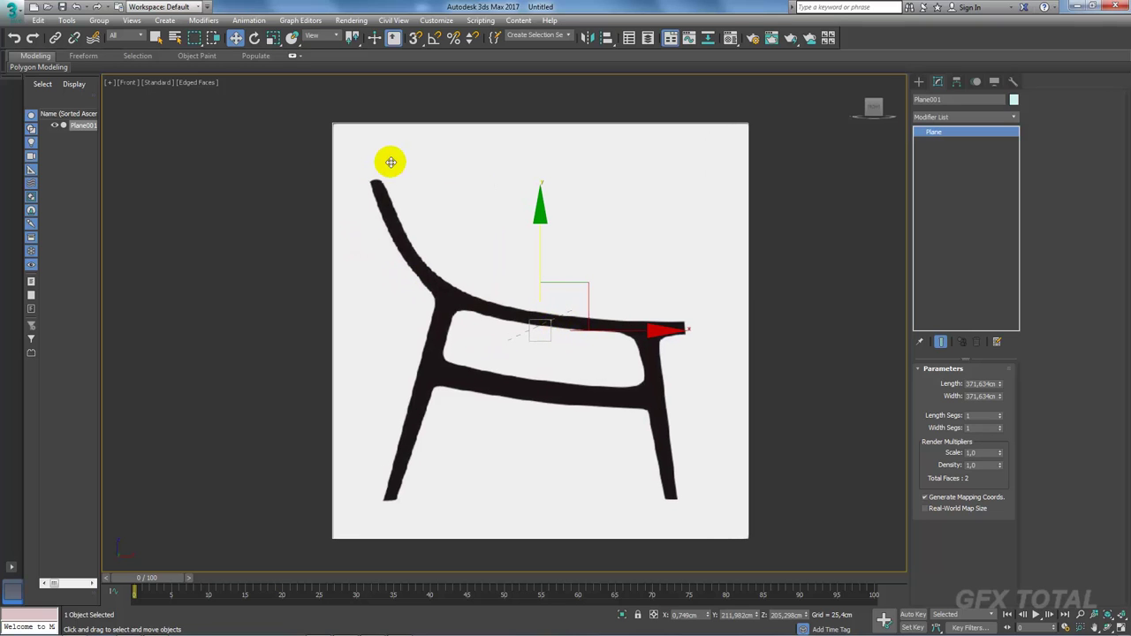
left_click(925, 84)
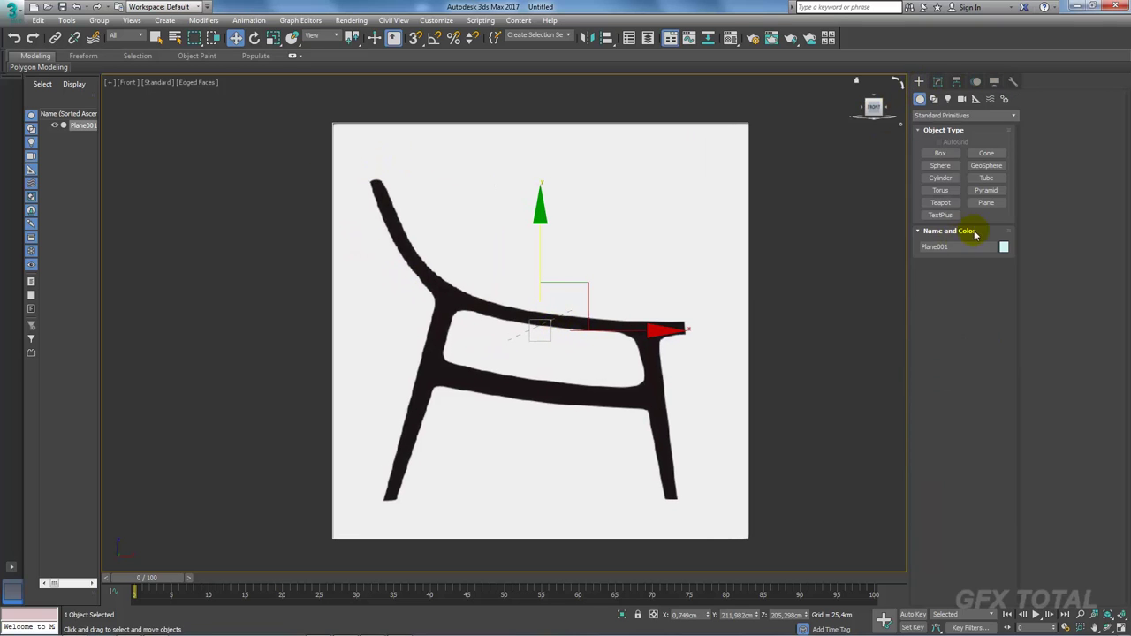
left_click(983, 209)
scroll(404, 189, "up", 3)
left_click_drag(446, 196, 465, 228)
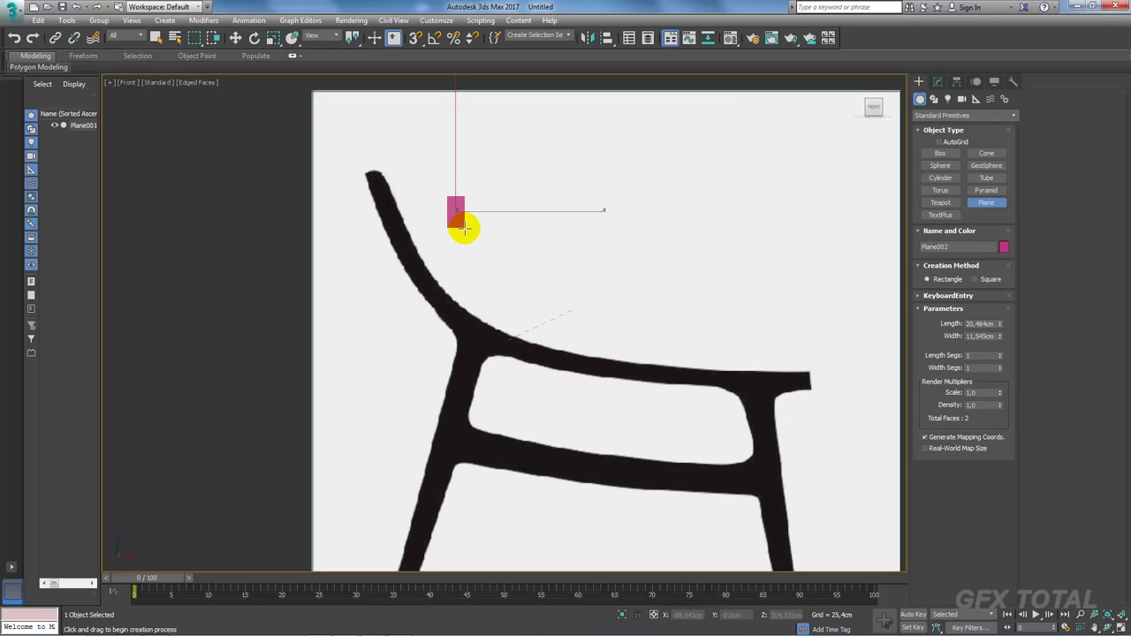
right_click(492, 212)
left_click_drag(500, 169, 463, 162)
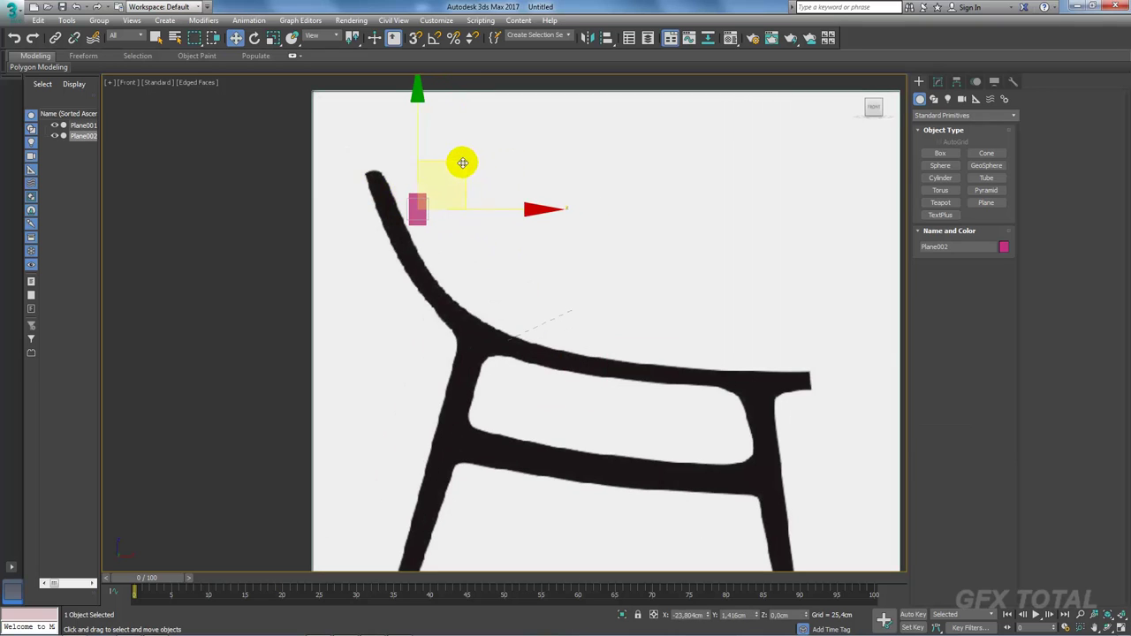
Step: Convert the small plane to an Editable Poly and settle it on the backrest's top end
right_click(431, 186)
mouse_move(477, 301)
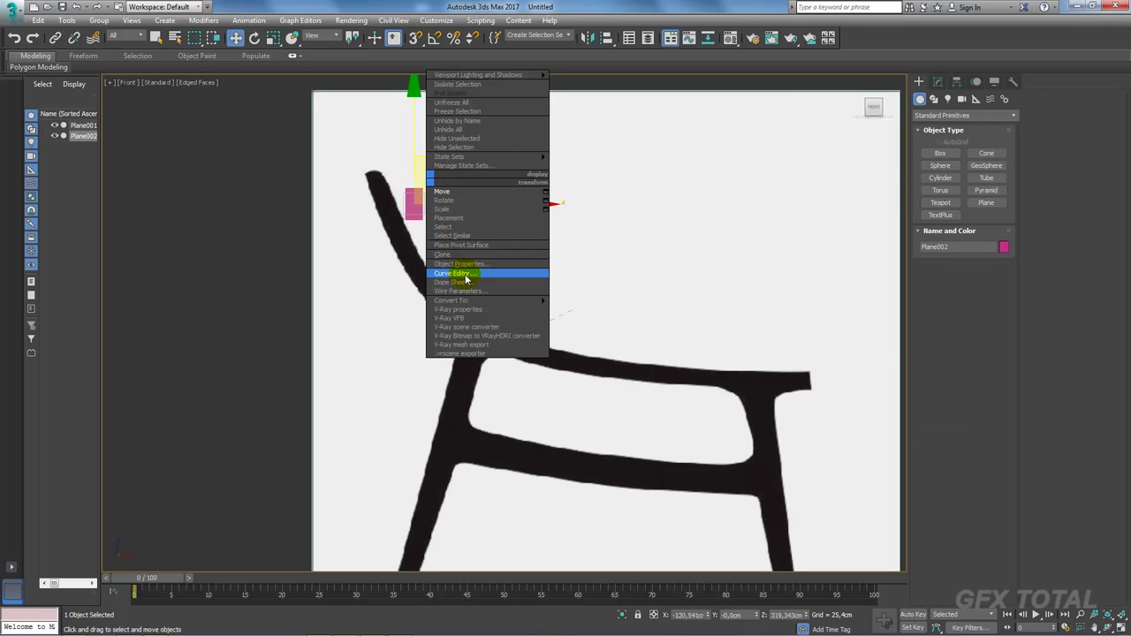
left_click(576, 312)
left_click_drag(454, 150, 422, 143)
Step: Rotate the small plane to follow the backrest angle and position it on the tip
scroll(368, 187, "up", 3)
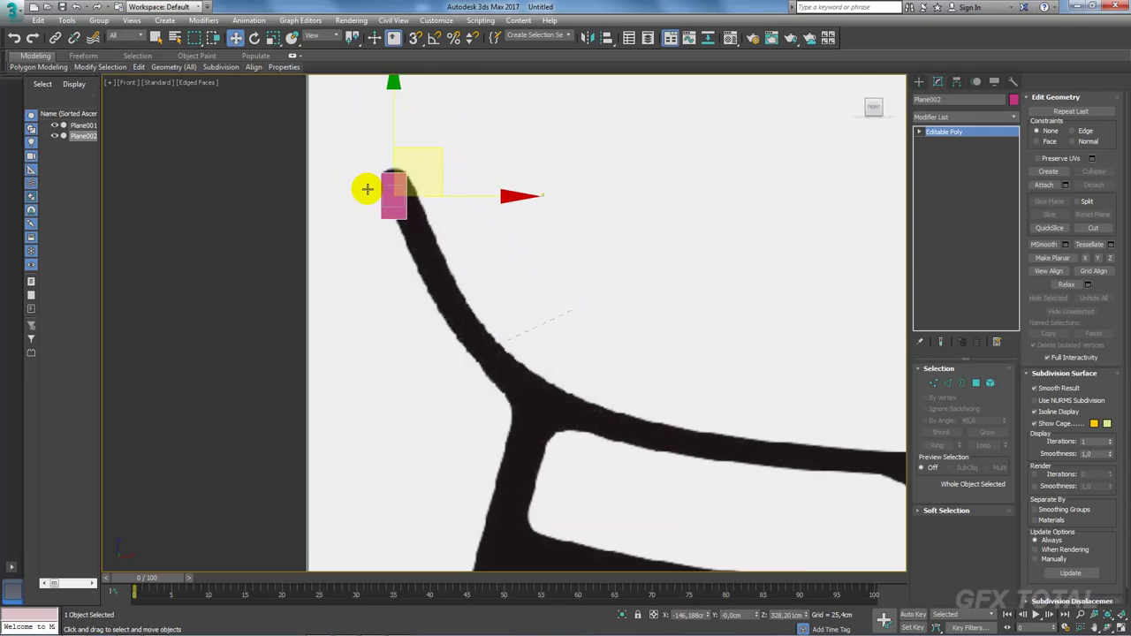
scroll(449, 208, "down", 3)
key("e")
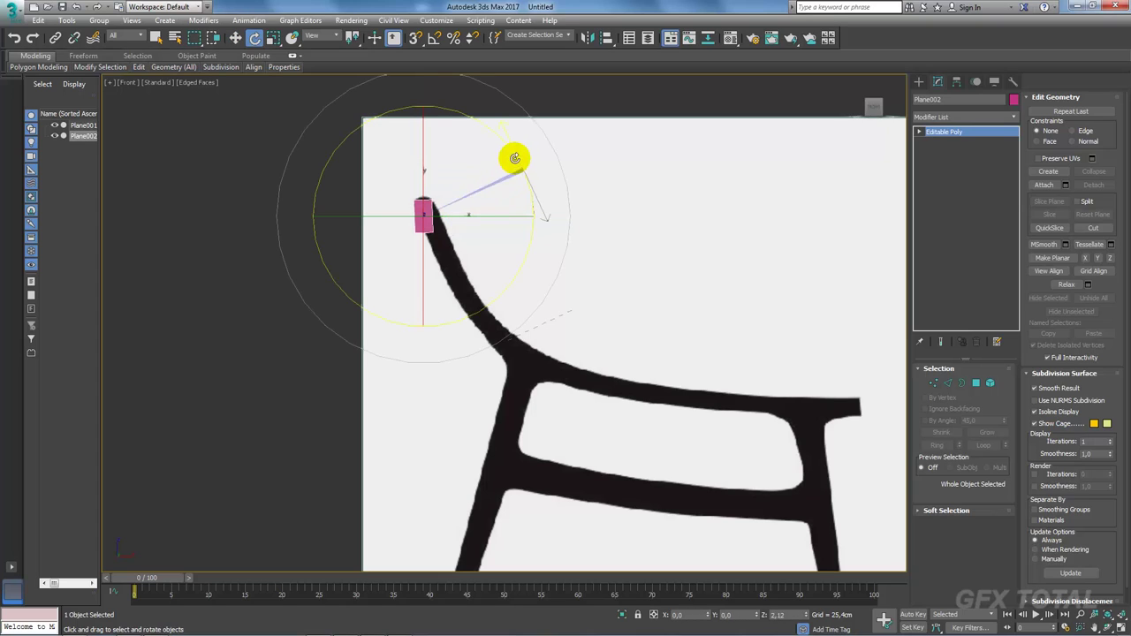
left_click_drag(515, 156, 493, 134)
key("w")
left_click_drag(458, 168, 461, 159)
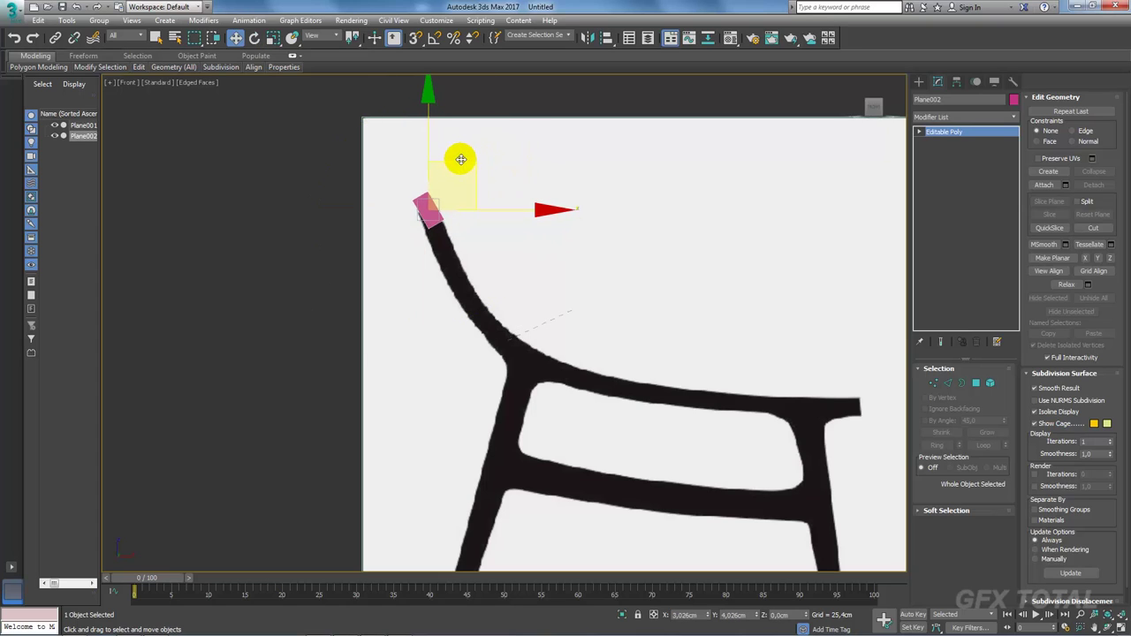
Step: In Vertex mode, drag the plane's lower-end vertices down to the armrest's front end
left_click(935, 384)
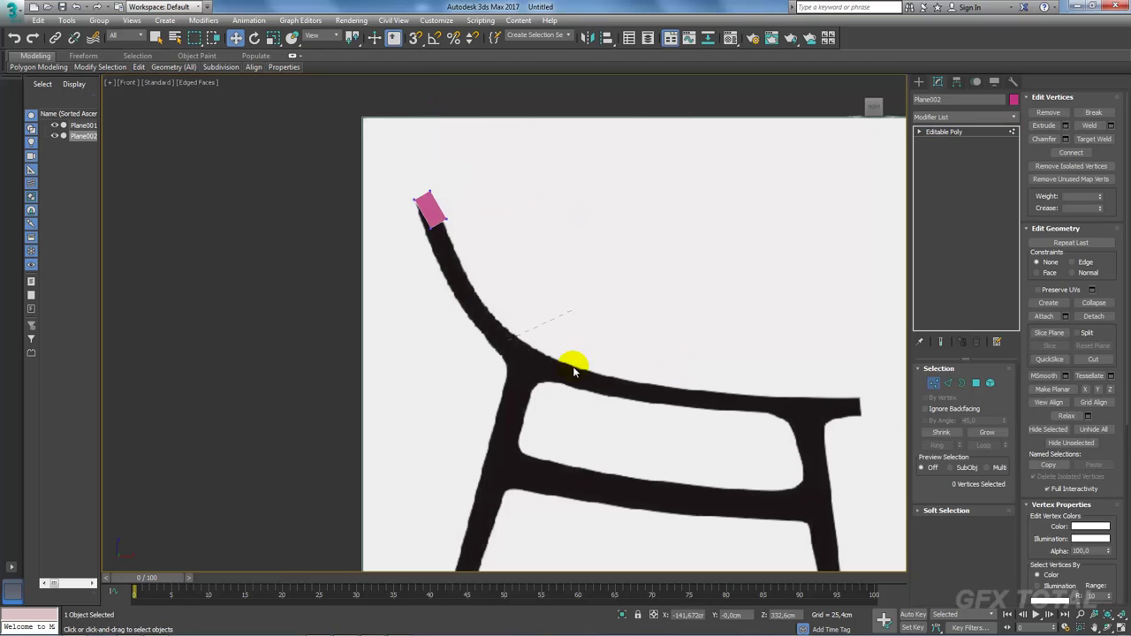
left_click_drag(576, 366, 416, 209)
mouse_move(478, 176)
left_mouse_down()
mouse_move(828, 308)
mouse_move(891, 349)
left_mouse_up()
key("e")
middle_click_drag(886, 350, 743, 316)
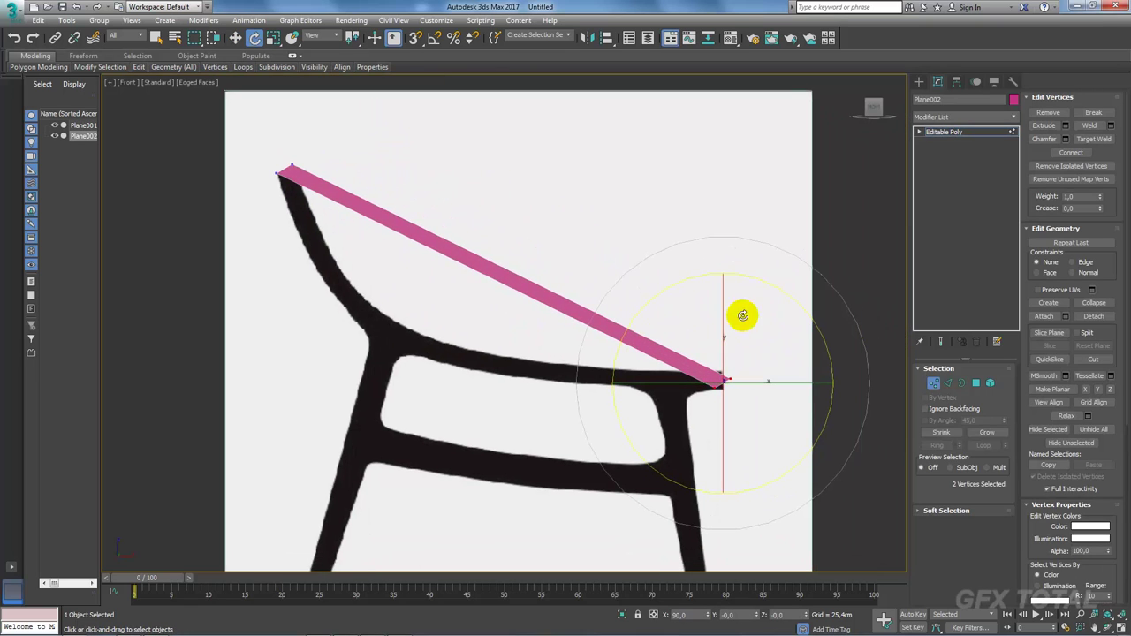
key("w")
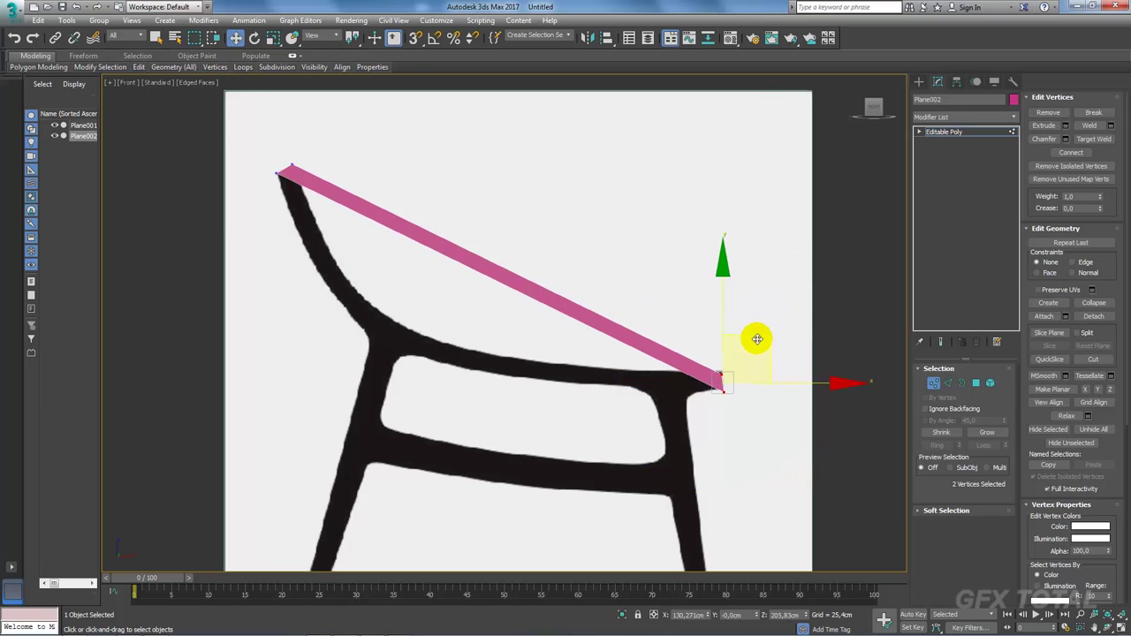
left_click_drag(759, 333, 760, 327)
Step: Switch to Edge mode and select the bar's two long edges
middle_click_drag(434, 342, 490, 324)
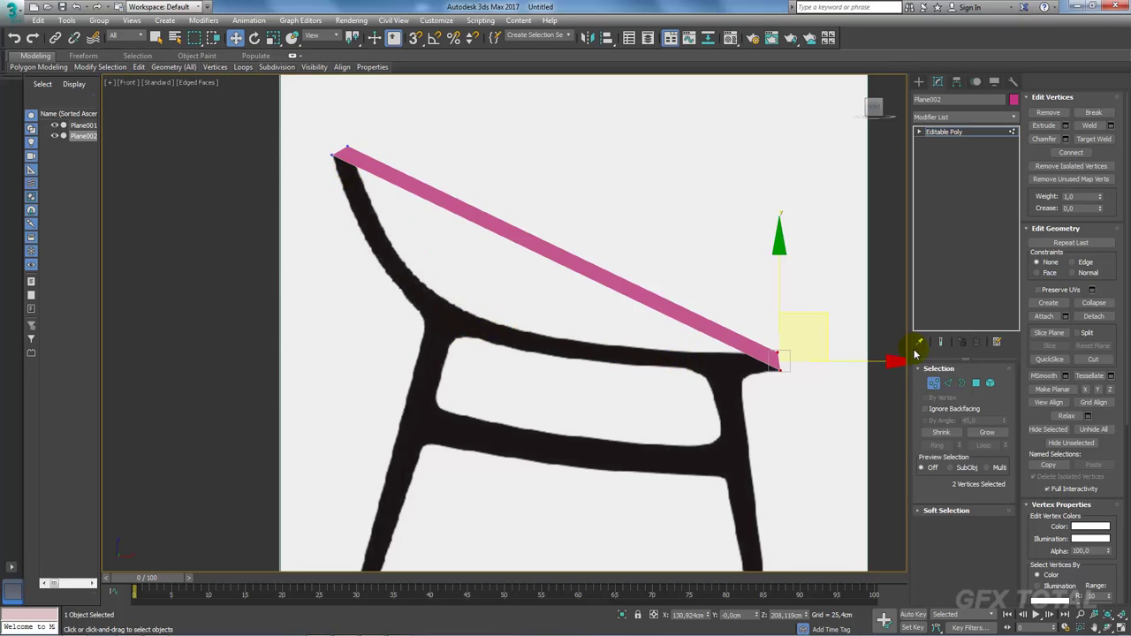
left_click(947, 383)
left_click_drag(540, 177, 545, 307)
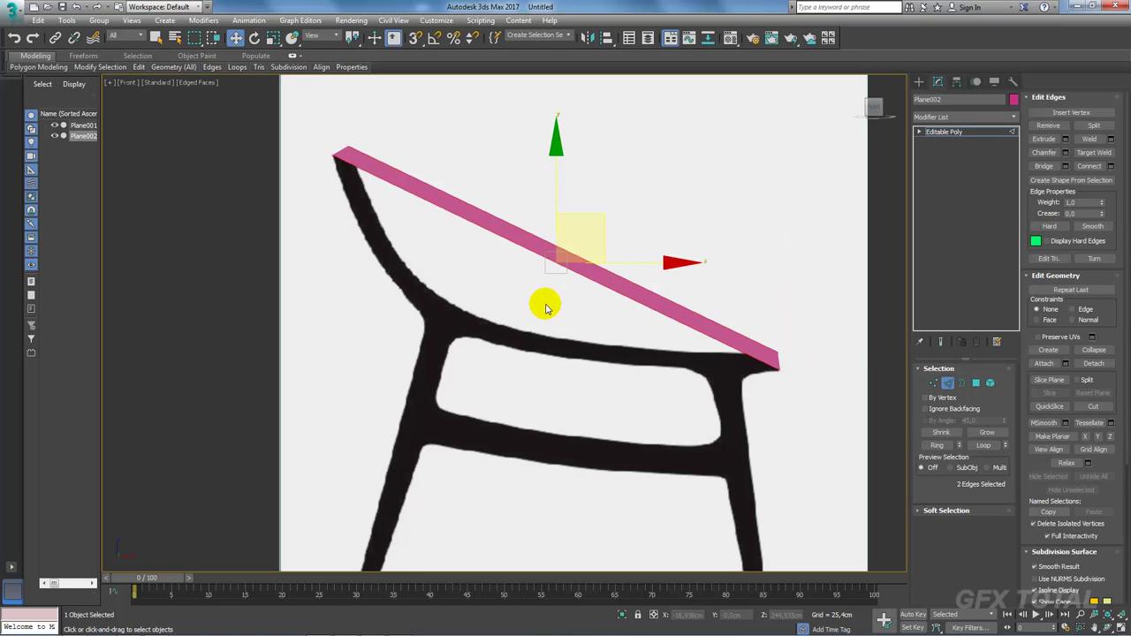
Step: Insert a middle edge across the bar and pull it down to bend it at the seat
left_click(1091, 141)
mouse_move(605, 209)
left_mouse_down()
mouse_move(543, 270)
mouse_move(550, 285)
mouse_move(536, 295)
left_mouse_up()
scroll(530, 305, "up", 2)
key("e")
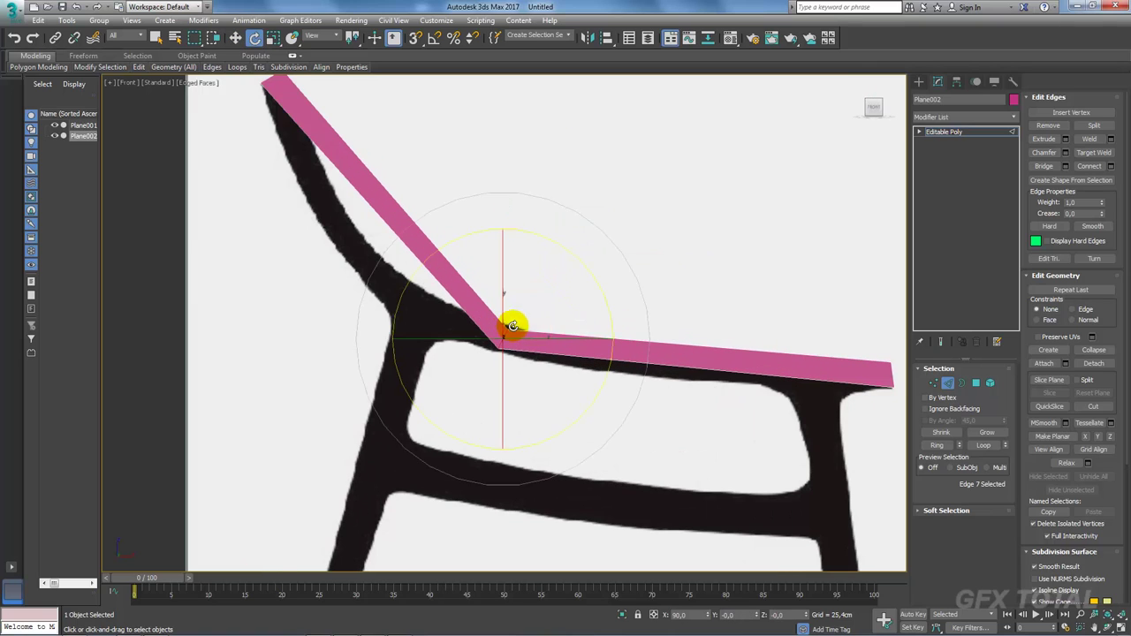
key("r")
Step: Connect the backrest's two edges and move the new edge down-left to follow the back
left_click_drag(430, 156, 352, 265)
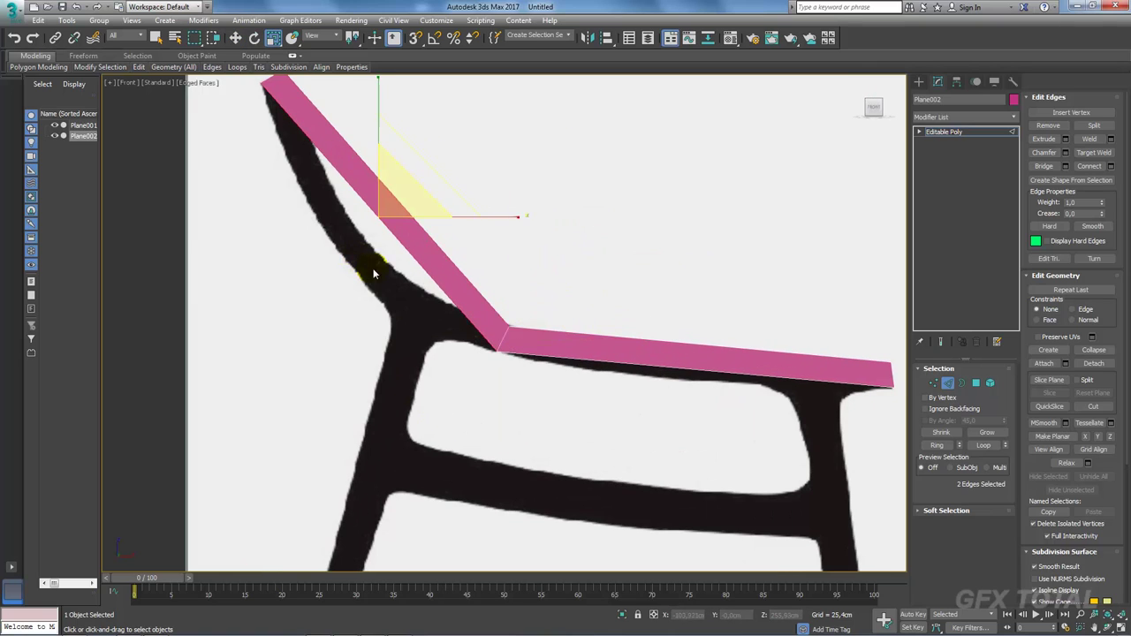
scroll(486, 254, "down", 2)
left_click(1089, 166)
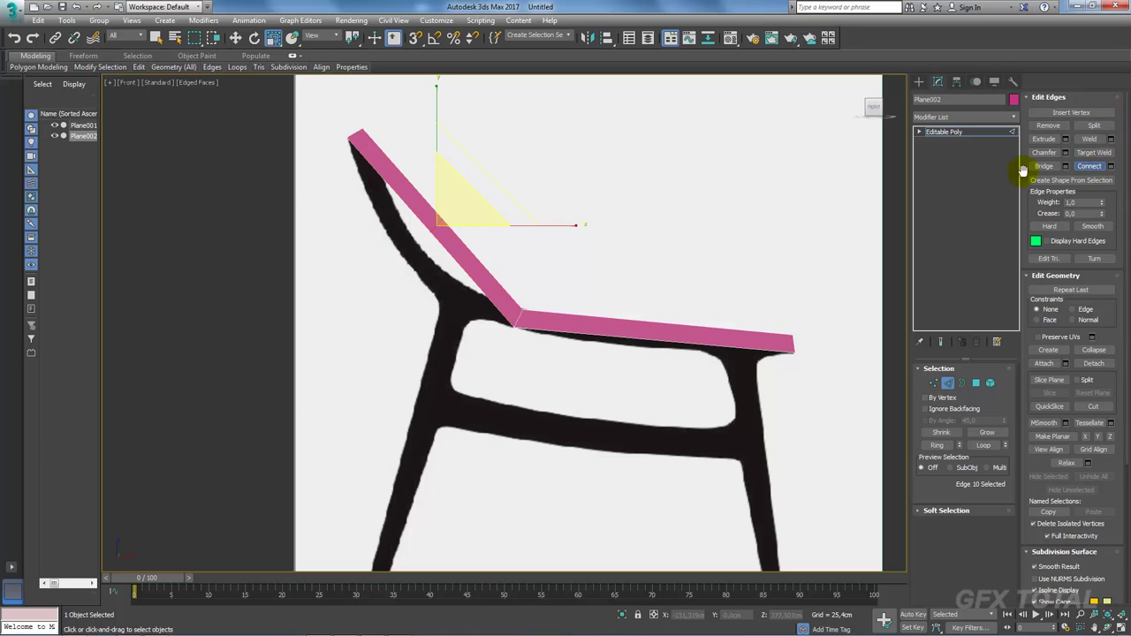
key("w")
left_click_drag(482, 175, 457, 203)
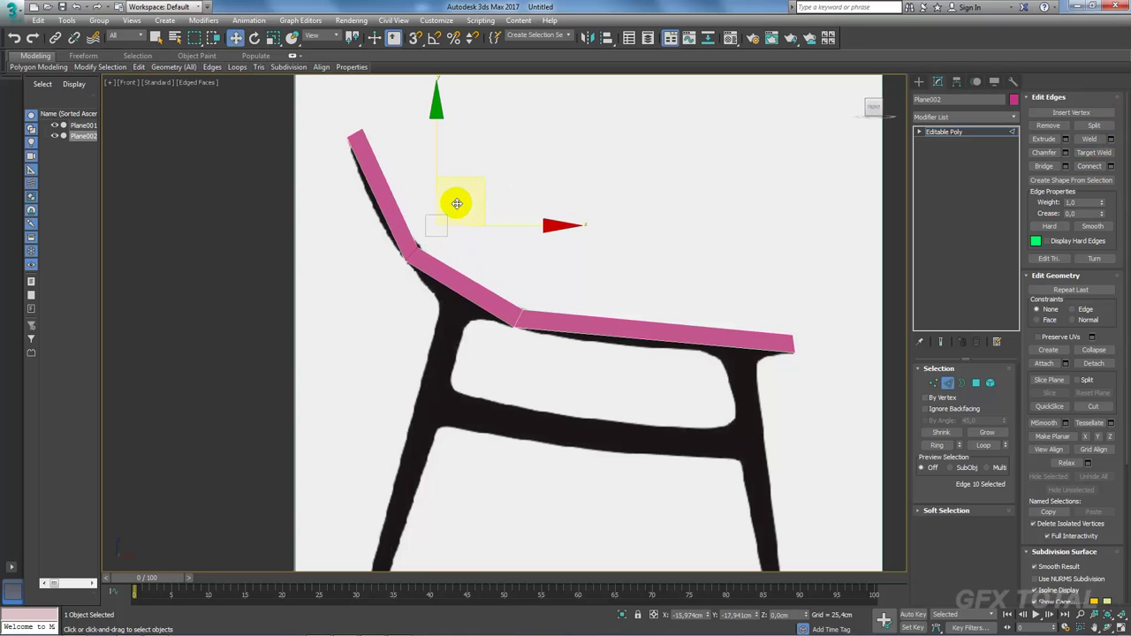
scroll(513, 202, "down", 1)
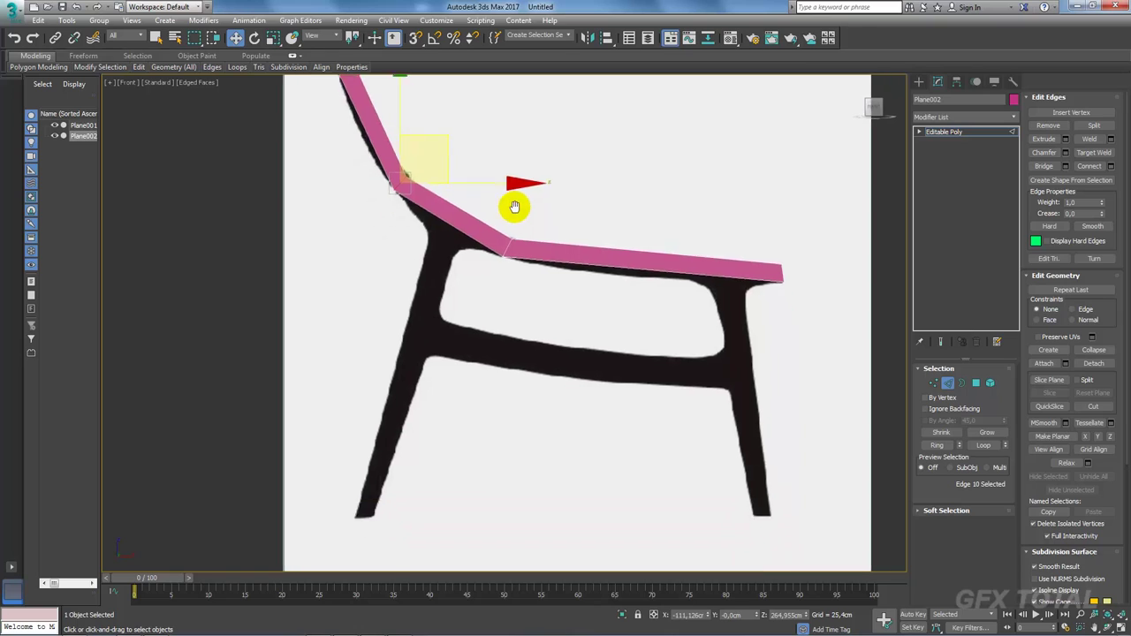
scroll(525, 222, "down", 2)
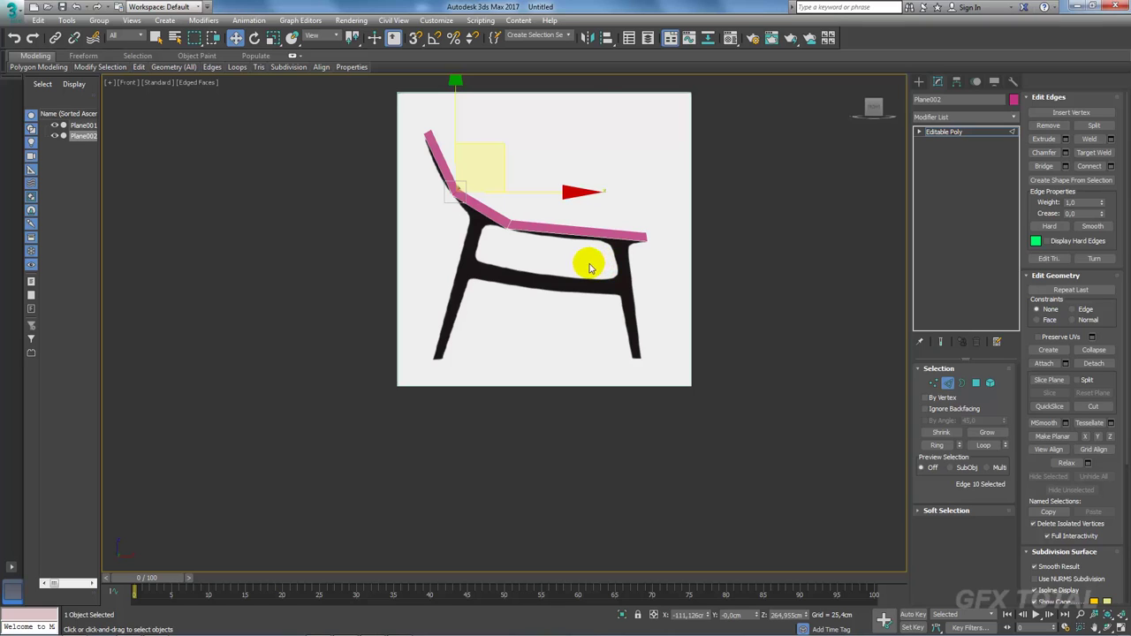
Step: Select the long edges of the seat band
left_click(579, 214)
scroll(583, 230, "up", 1)
scroll(598, 298, "up", 1)
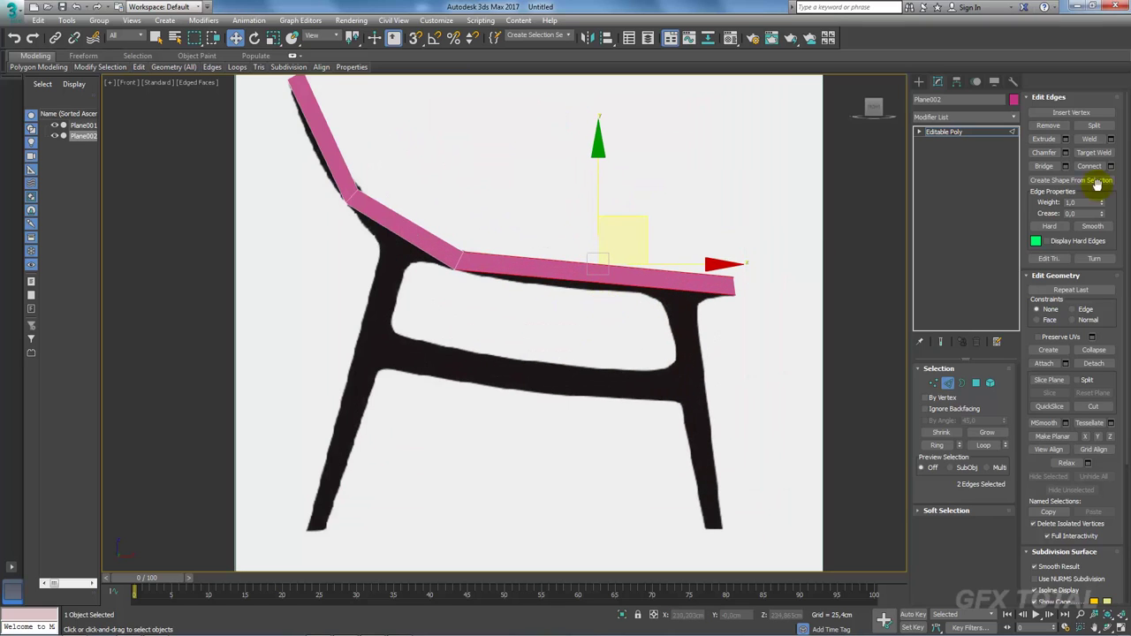
Step: Add new edges across the seat band and the upper and lower backrest, bending them along the curve
left_click(1097, 170)
left_click_drag(631, 221, 627, 232)
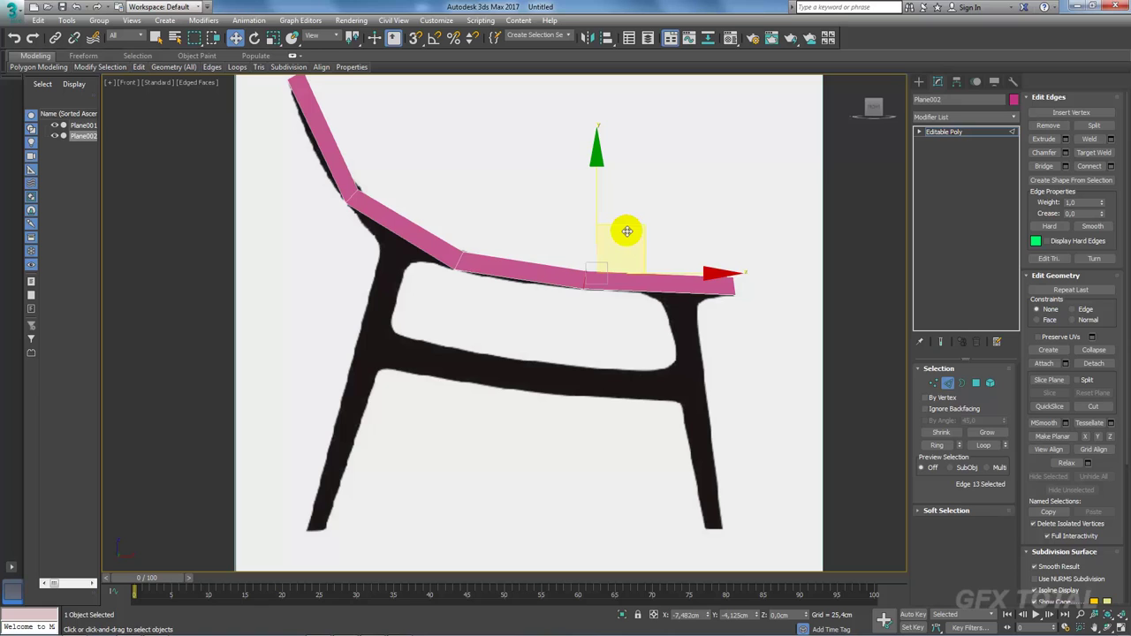
middle_click_drag(436, 222, 576, 353)
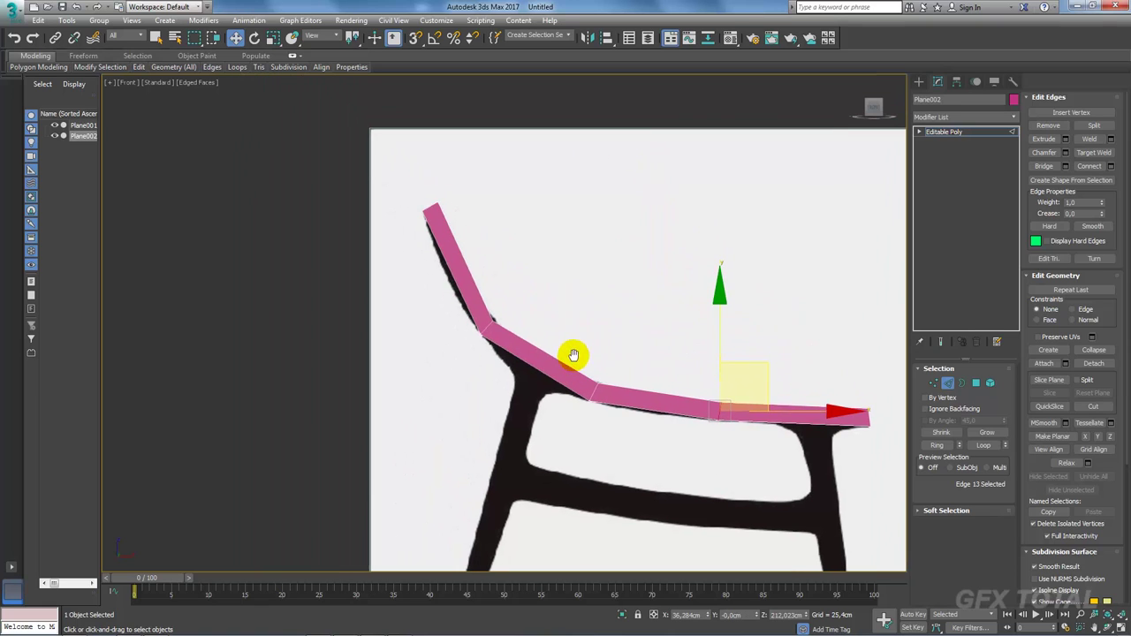
left_click(454, 269)
left_click(1091, 168)
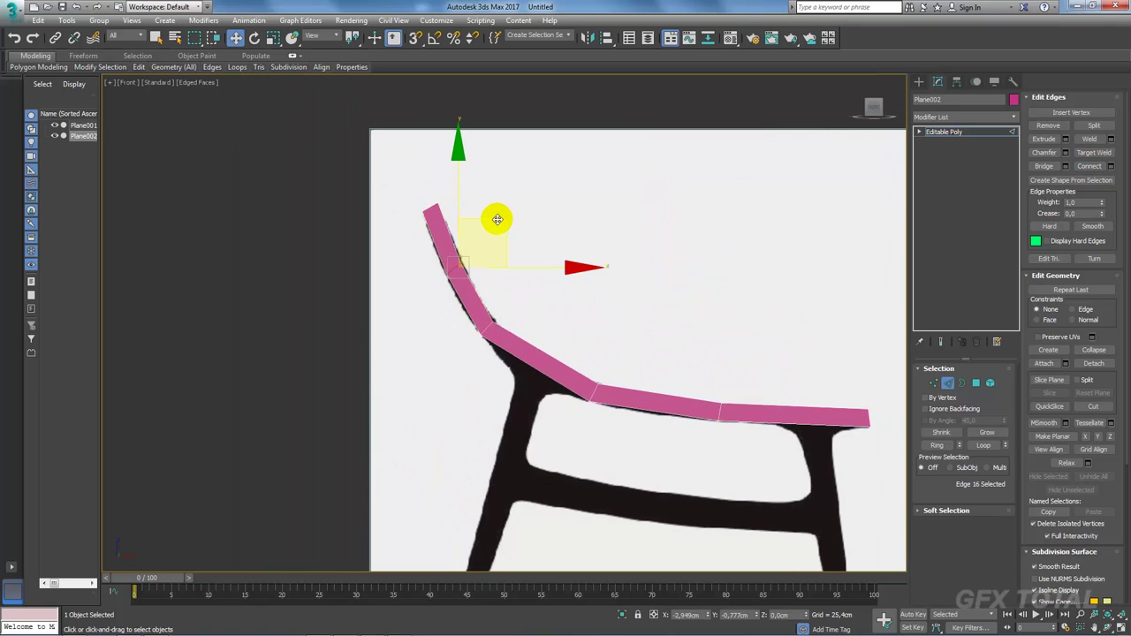
left_click(517, 369)
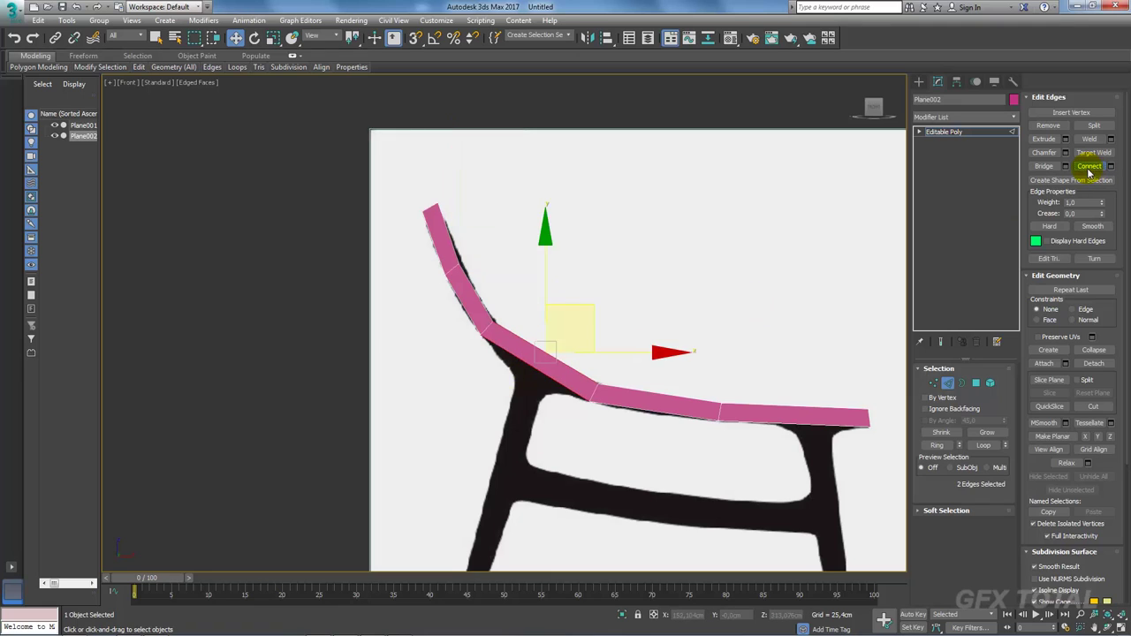
left_click_drag(597, 321, 575, 321)
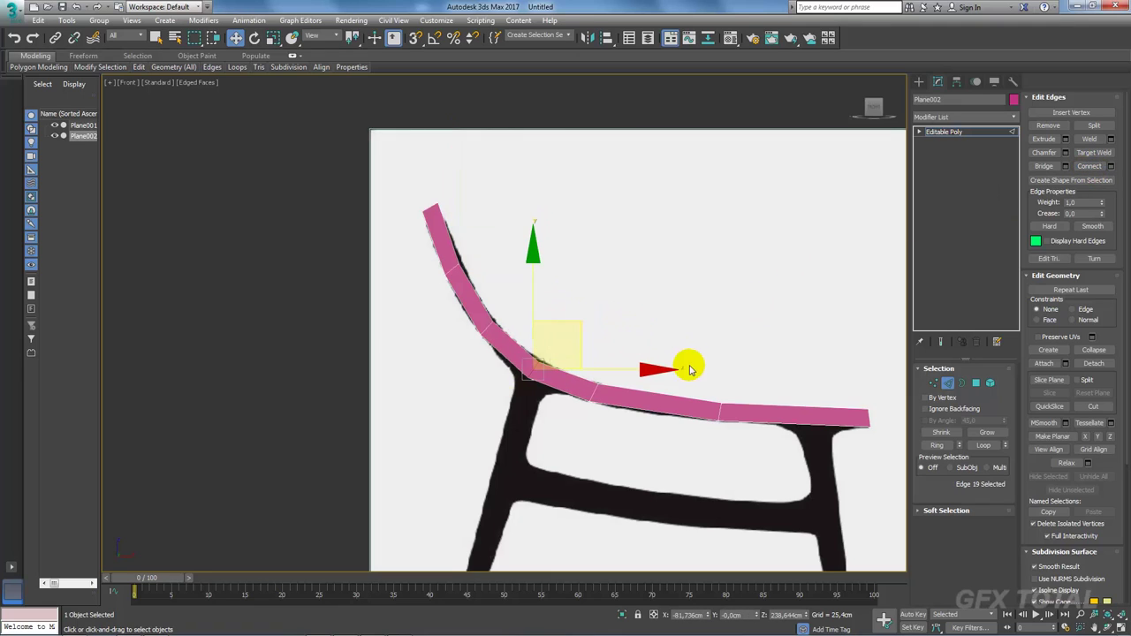
Step: Insert edges in the middle and front seat segments and lower them to match the outline
left_click(720, 411, "ctrl")
left_click(1090, 166)
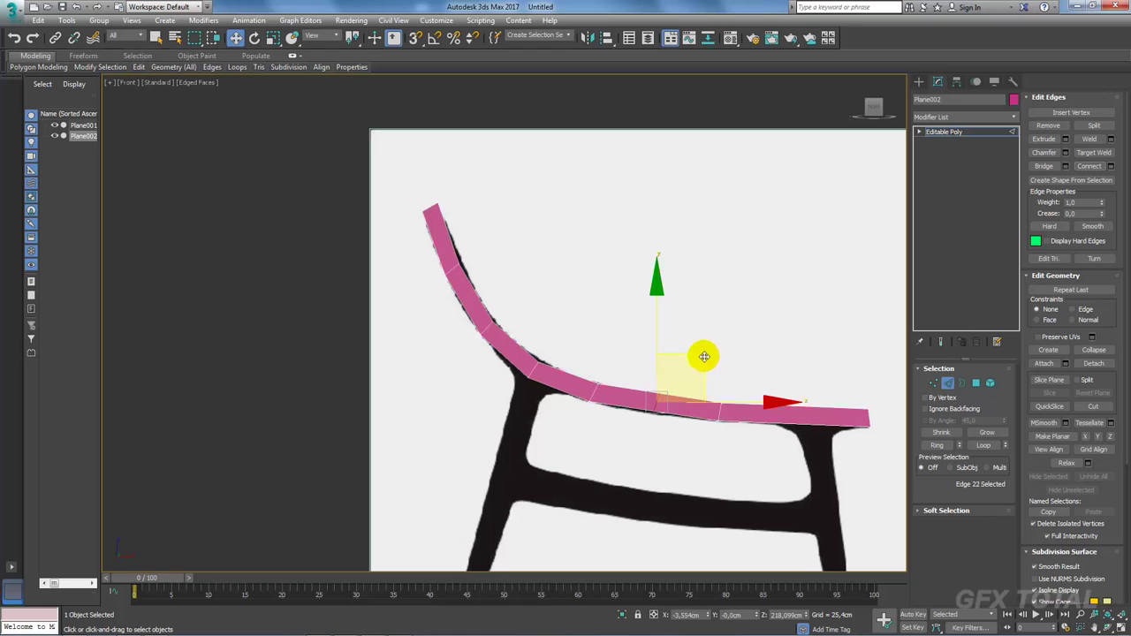
left_click_drag(702, 359, 703, 365)
left_click(791, 424)
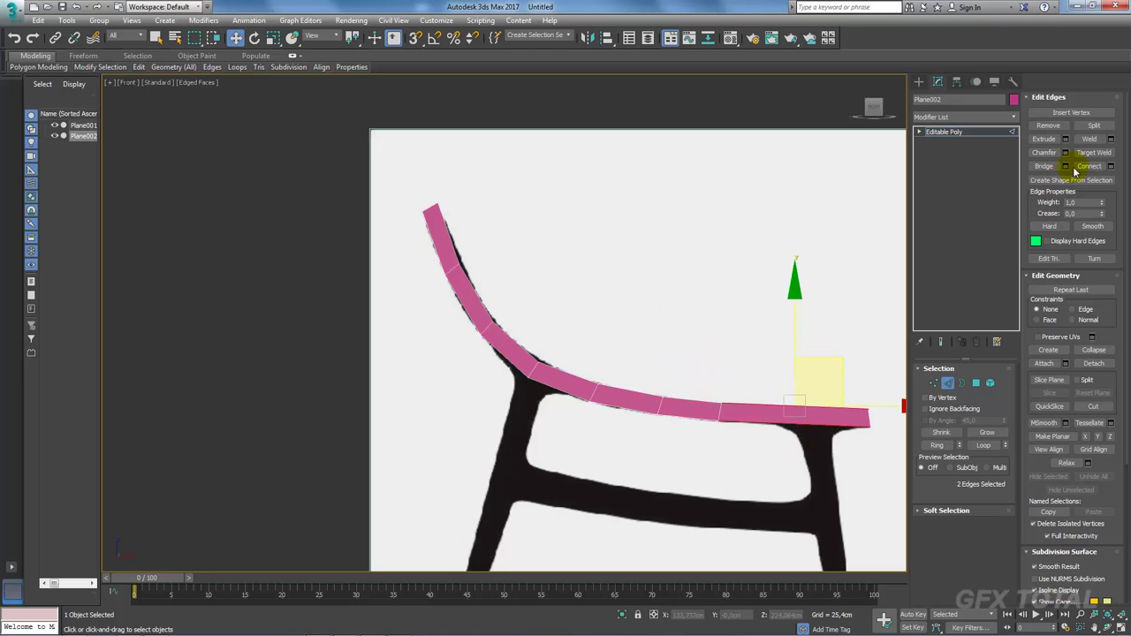
left_click(1080, 166)
left_click_drag(832, 370, 839, 367)
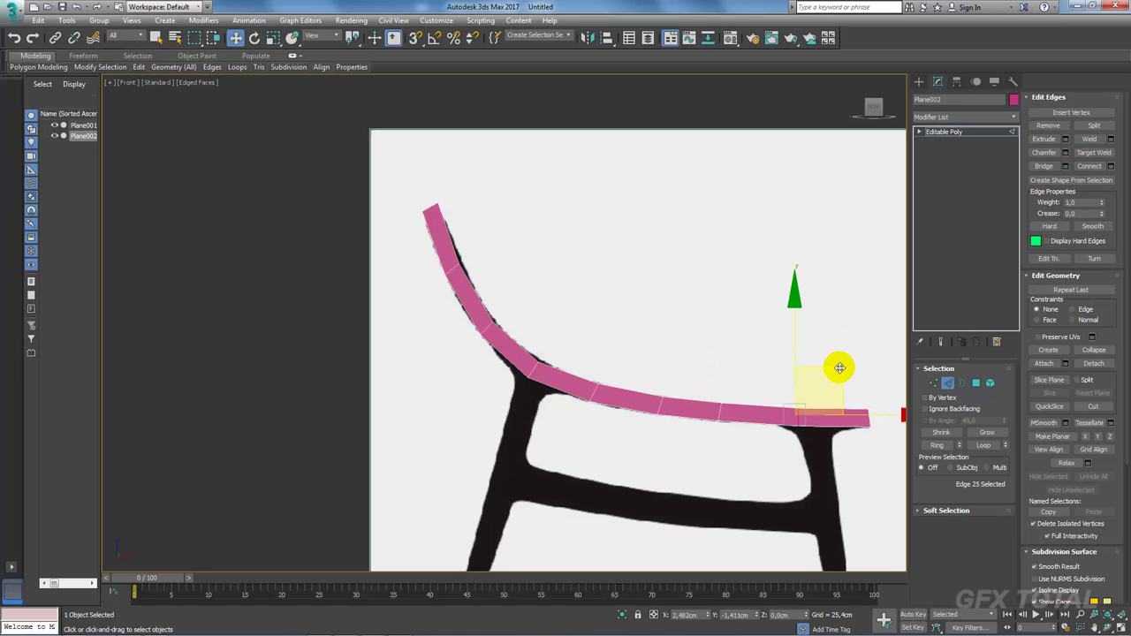
scroll(631, 235, "down", 3)
scroll(662, 212, "up", 4)
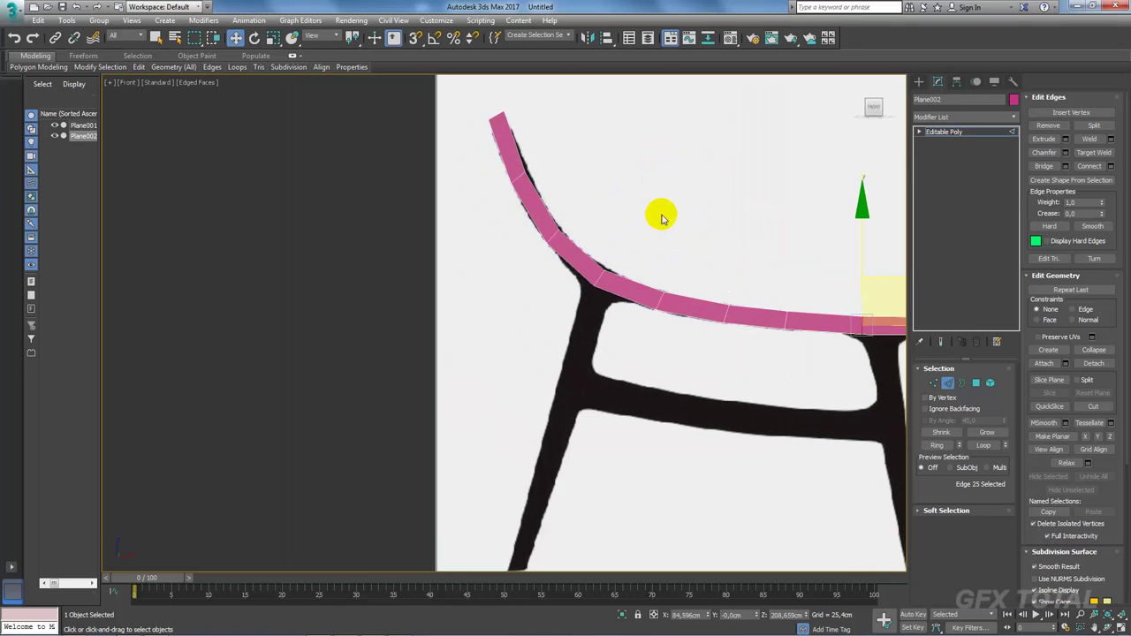
Step: Inspect the curved band in Perspective with edged faces, then return to the Front view
middle_click_drag(662, 212, 630, 217)
key("p")
mouse_move(712, 270)
middle_mouse_down("alt")
mouse_move(650, 303)
mouse_move(692, 273)
mouse_move(646, 286)
mouse_move(757, 354)
mouse_move(770, 348)
mouse_move(695, 352)
mouse_move(767, 349)
mouse_move(782, 317)
mouse_move(795, 353)
mouse_move(745, 356)
mouse_move(763, 357)
middle_mouse_up("alt")
key("F4")
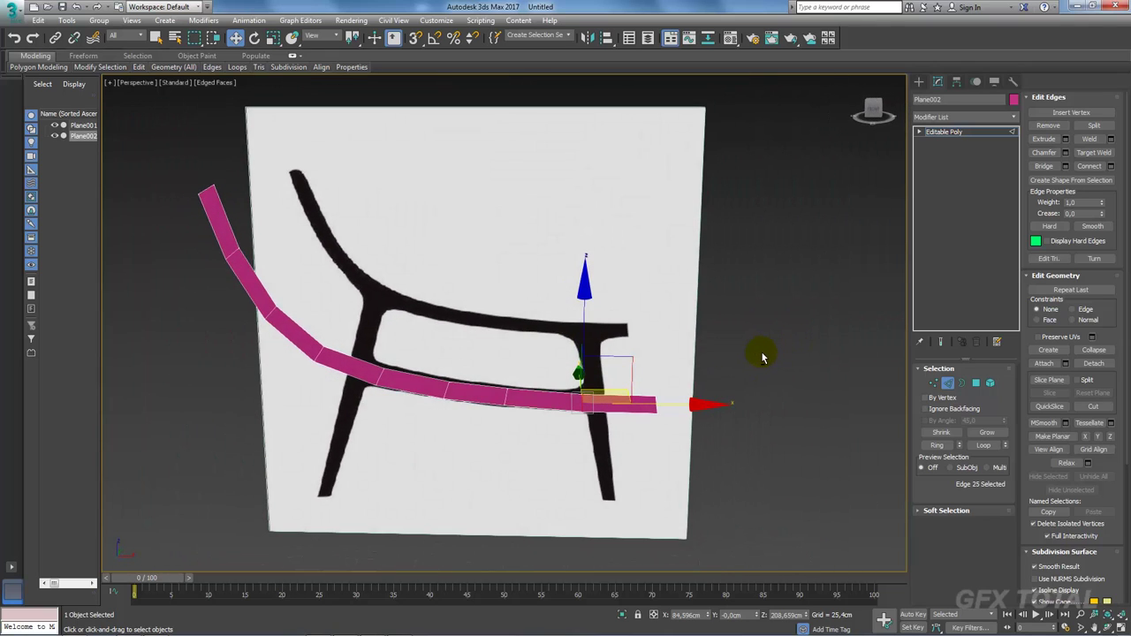
key("f")
scroll(601, 253, "up", 3)
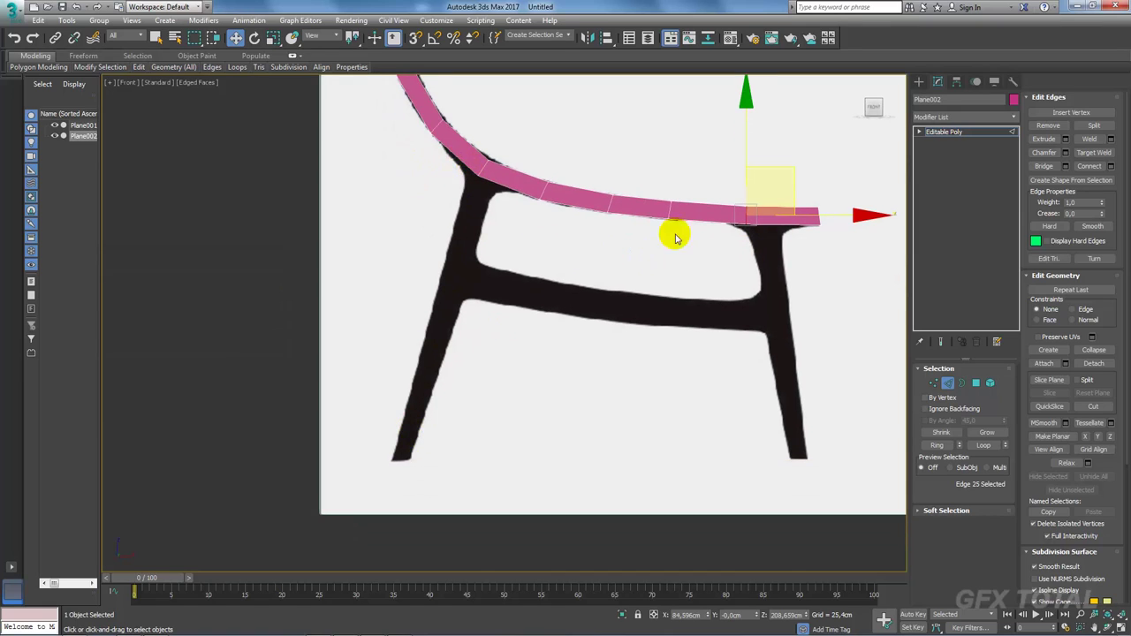
Step: Shift-extrude the two front-leg junction edges downward, fit them to the corner, and enable see-through
left_click(488, 182)
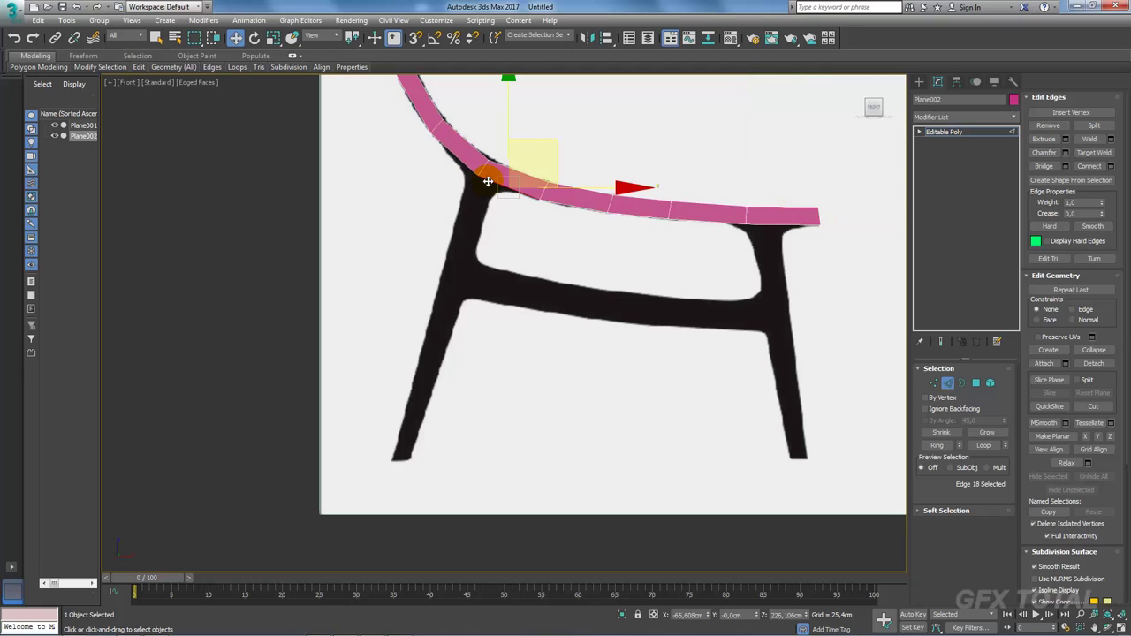
left_click(463, 166)
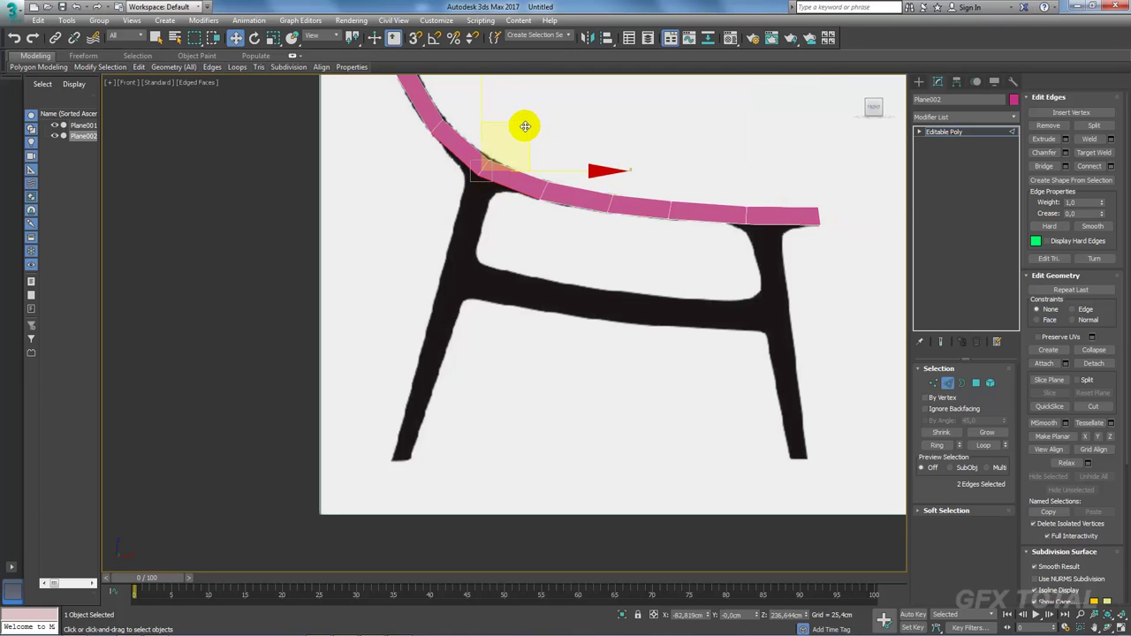
mouse_move(525, 126)
left_mouse_down("shift")
mouse_move(497, 157)
mouse_move(513, 240)
left_mouse_up("shift")
key("e")
key("r")
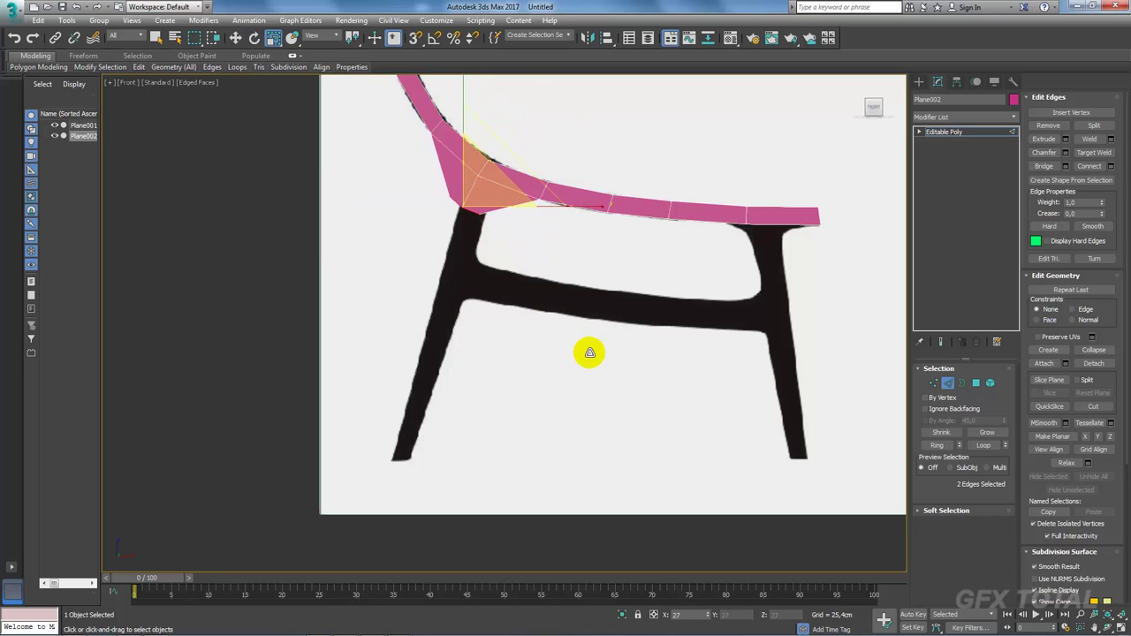
key("w")
left_click_drag(511, 155, 533, 133)
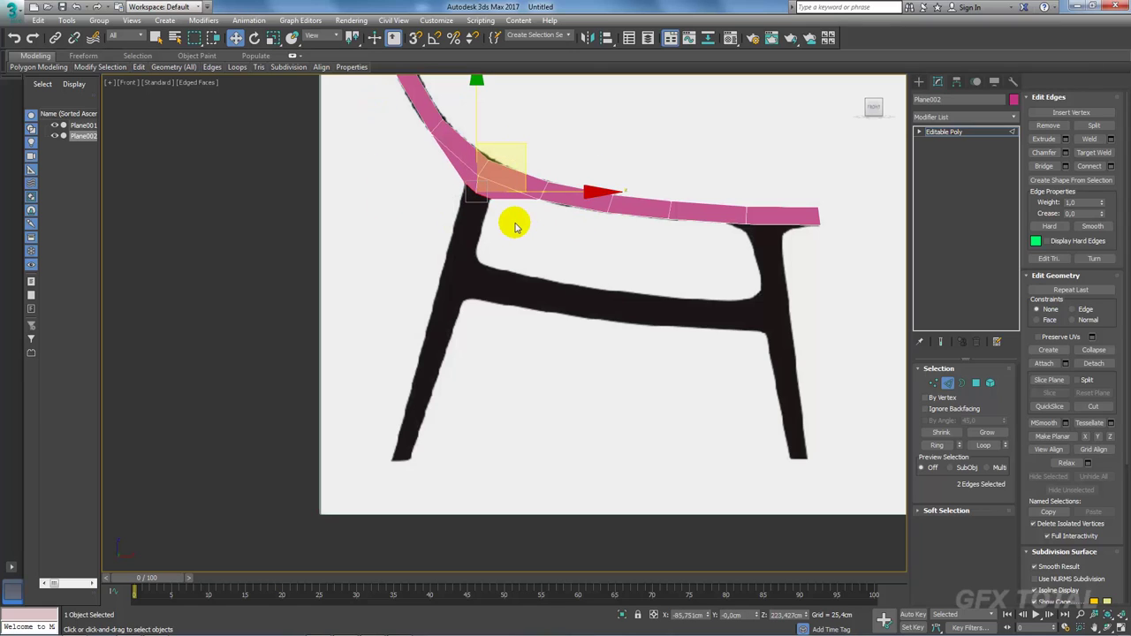
key("alt+x")
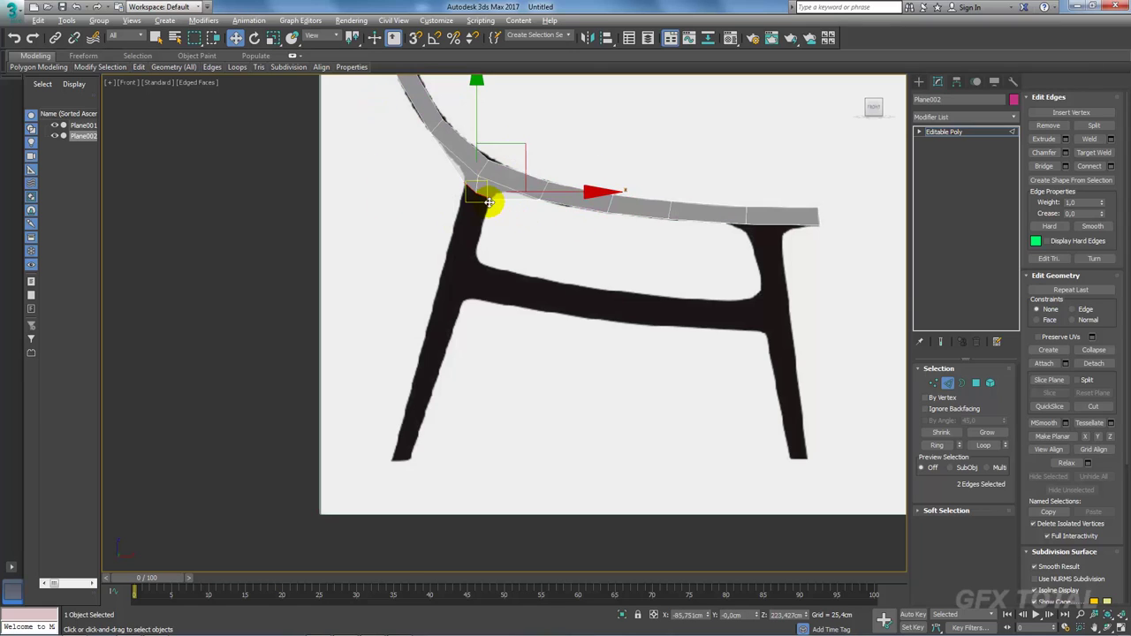
Step: Zoom in on the front-leg junction and nudge its edges up onto the leg outline
scroll(492, 202, "up", 3)
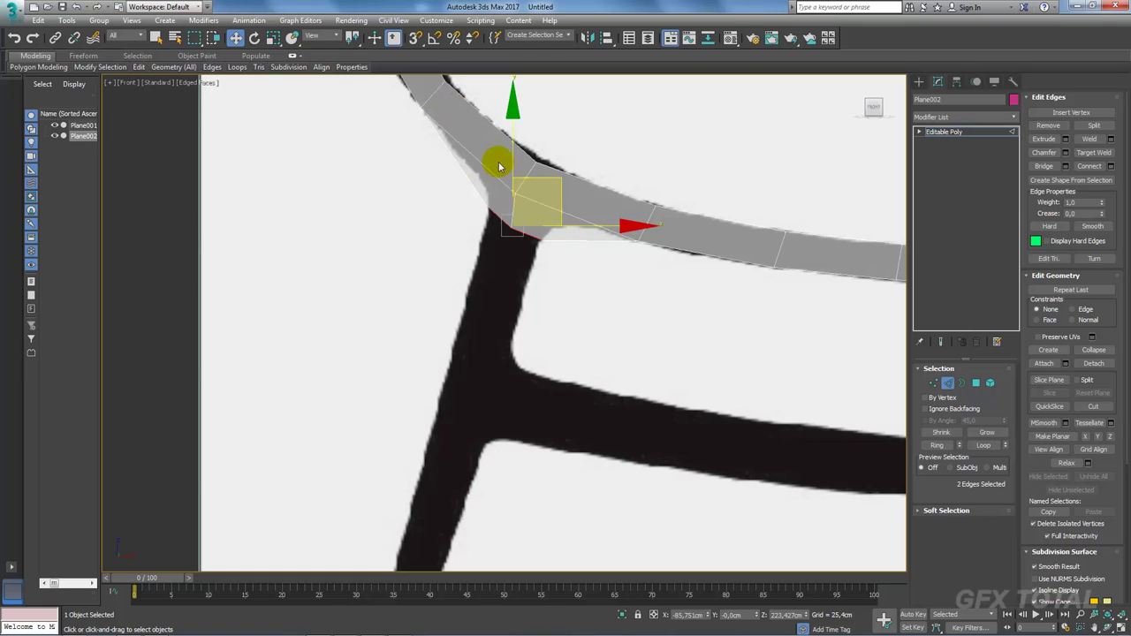
scroll(580, 265, "down", 2)
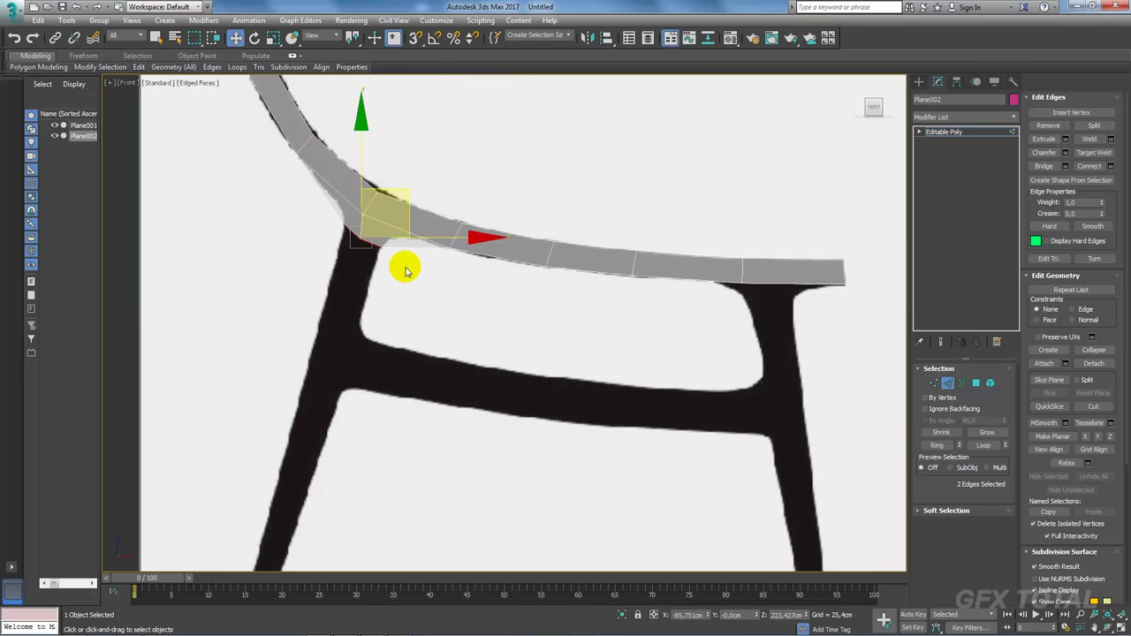
scroll(404, 265, "down", 2)
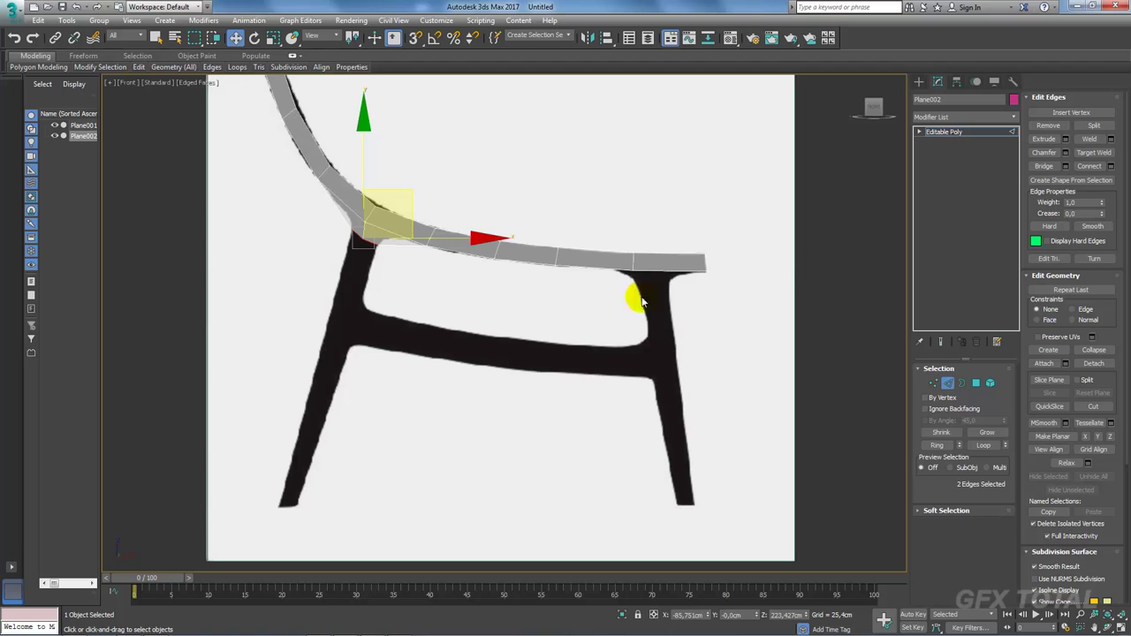
middle_click_drag(290, 178, 383, 188)
scroll(462, 252, "up", 1)
scroll(467, 257, "up", 3)
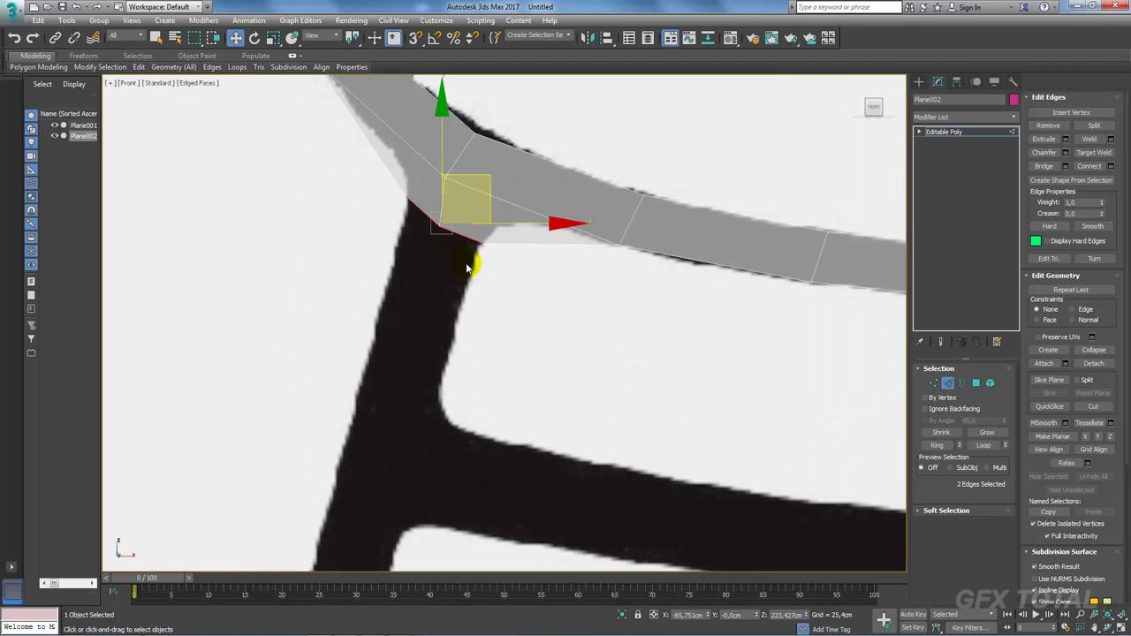
left_click_drag(486, 172, 486, 162)
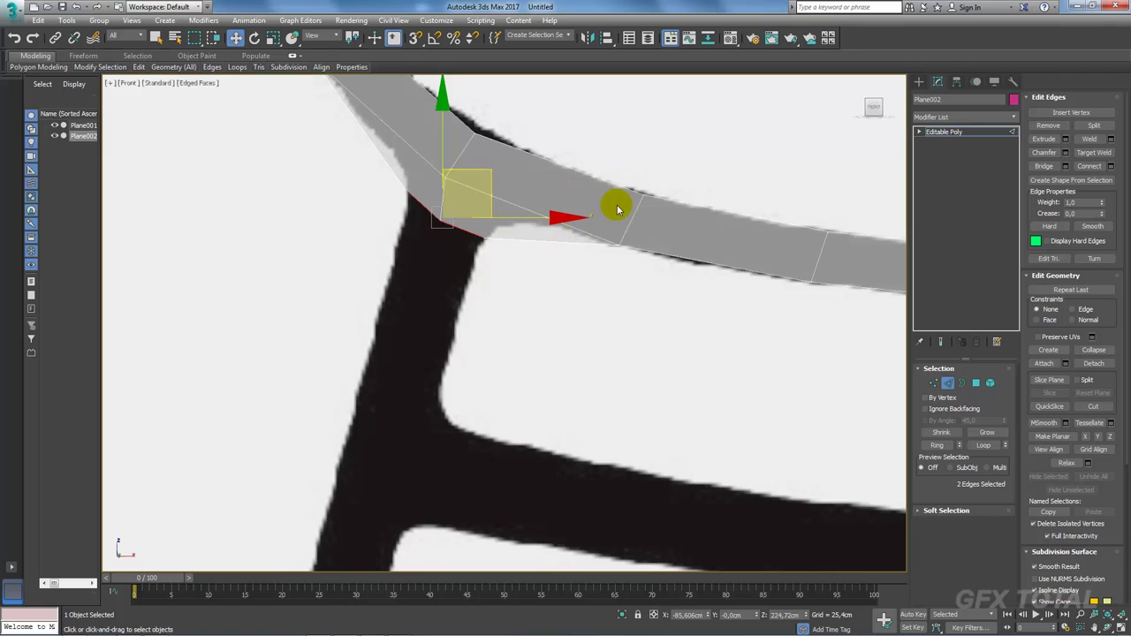
middle_click_drag(495, 280, 546, 276)
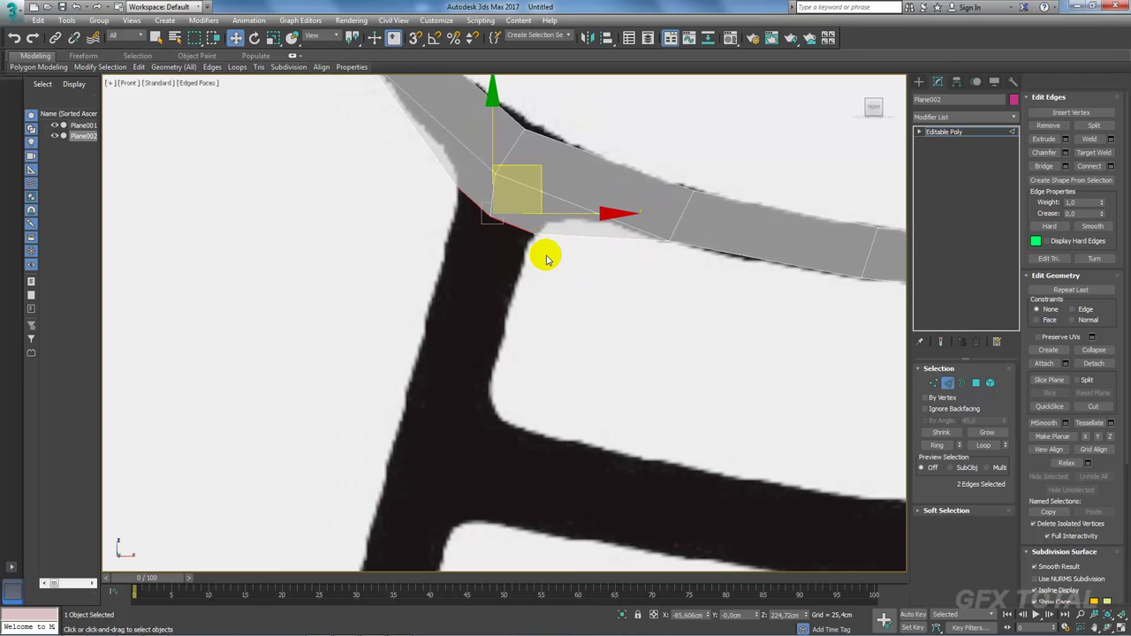
scroll(571, 227, "down", 2)
scroll(575, 235, "down", 2)
middle_click_drag(575, 236, 575, 151)
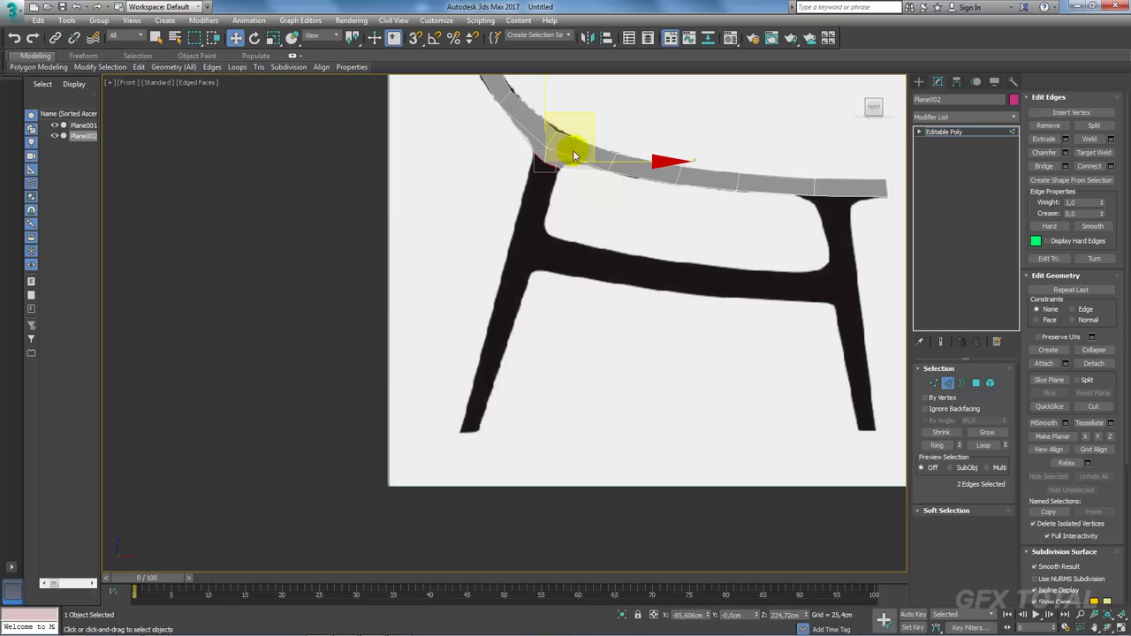
Step: Extrude the edges down the front leg to its foot, align them, and narrow the leg end
left_click_drag(589, 111, 511, 379, "shift")
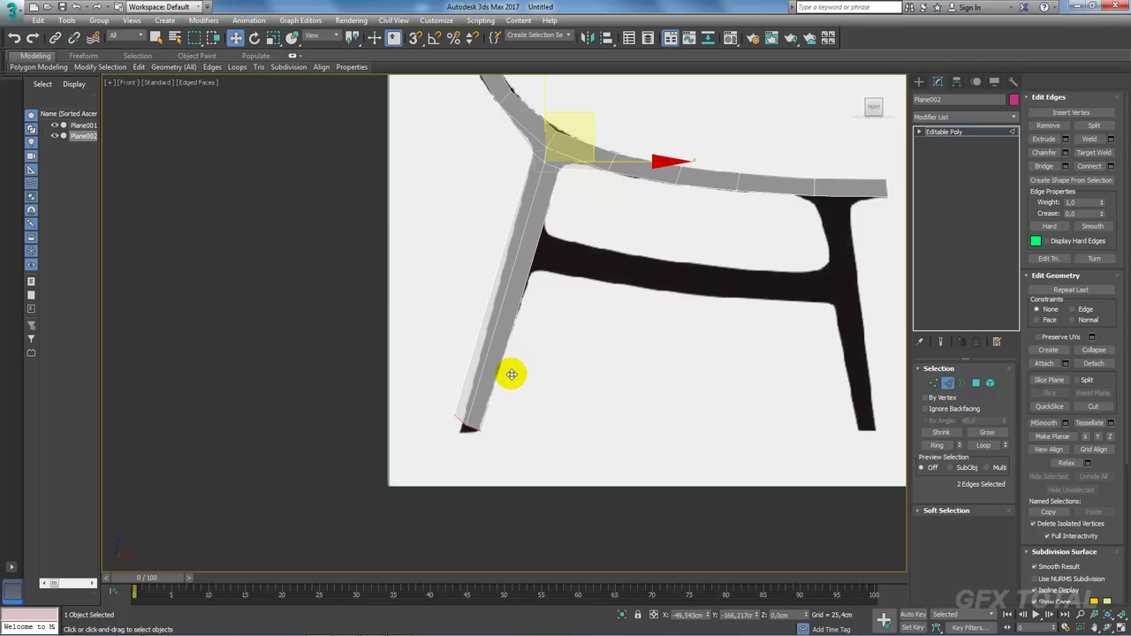
scroll(530, 285, "up", 2)
scroll(500, 348, "up", 2)
key("e")
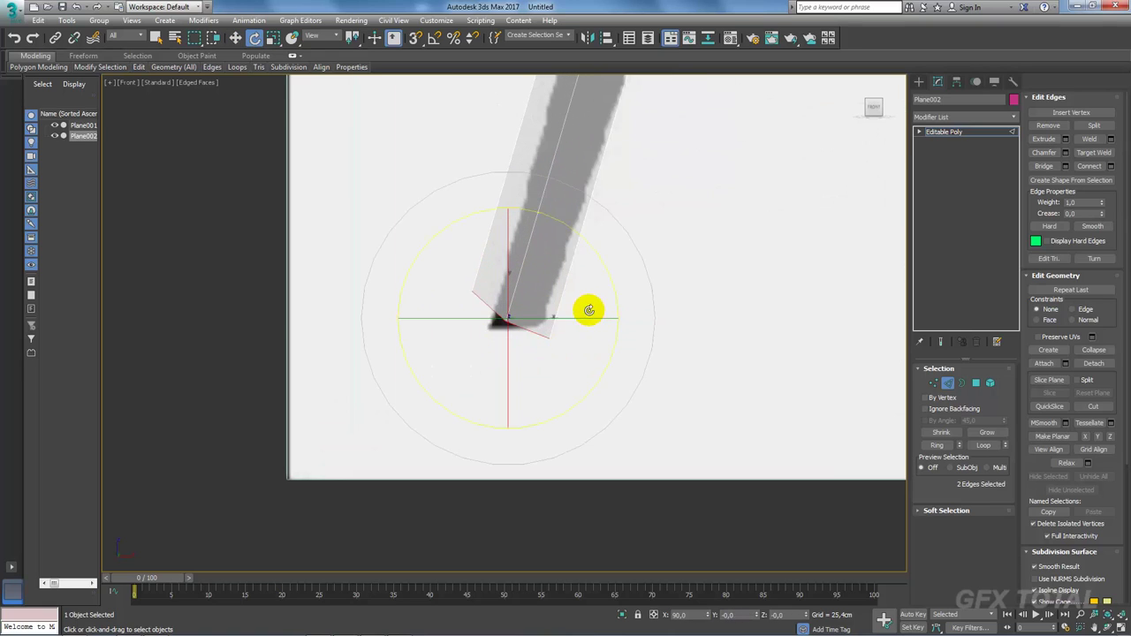
key("r")
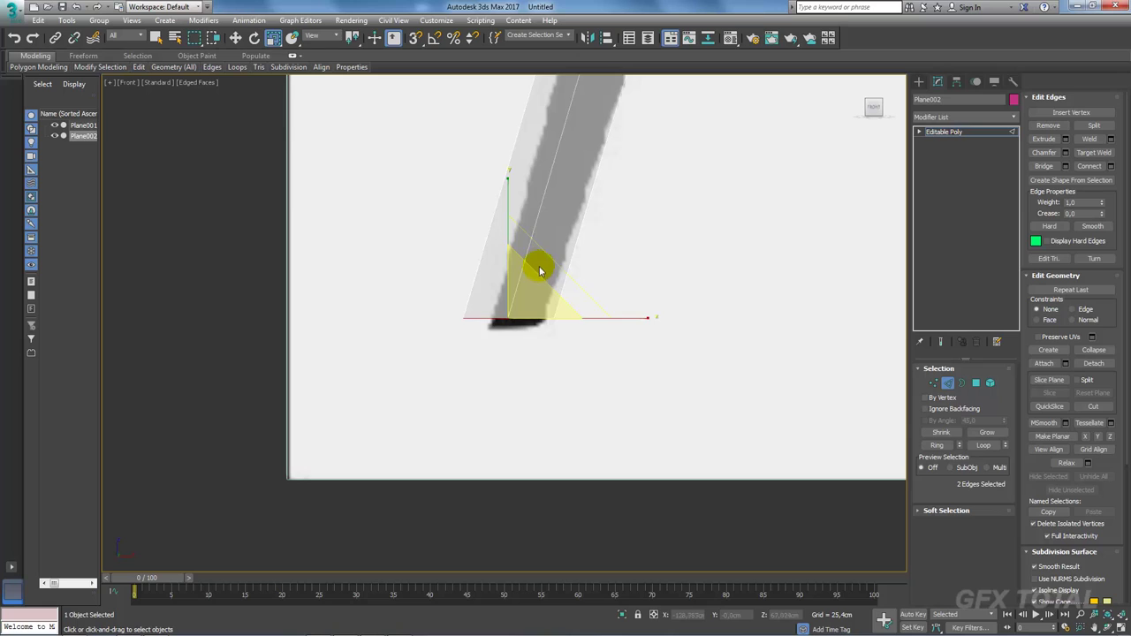
key("w")
left_click_drag(538, 269, 543, 282)
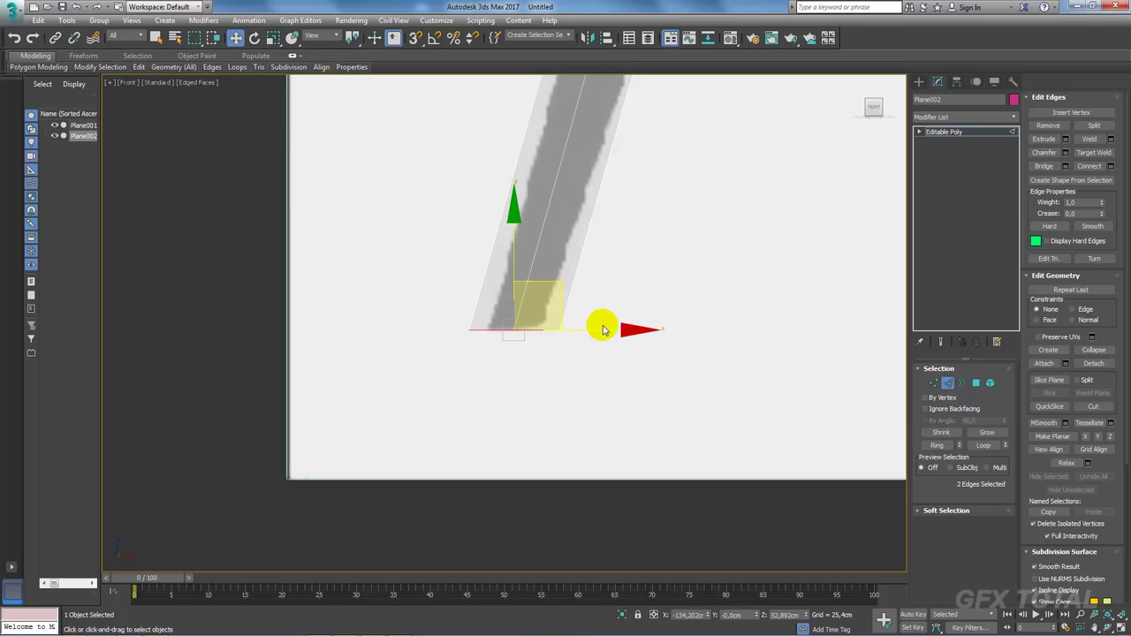
key("r")
left_click_drag(613, 329, 610, 334)
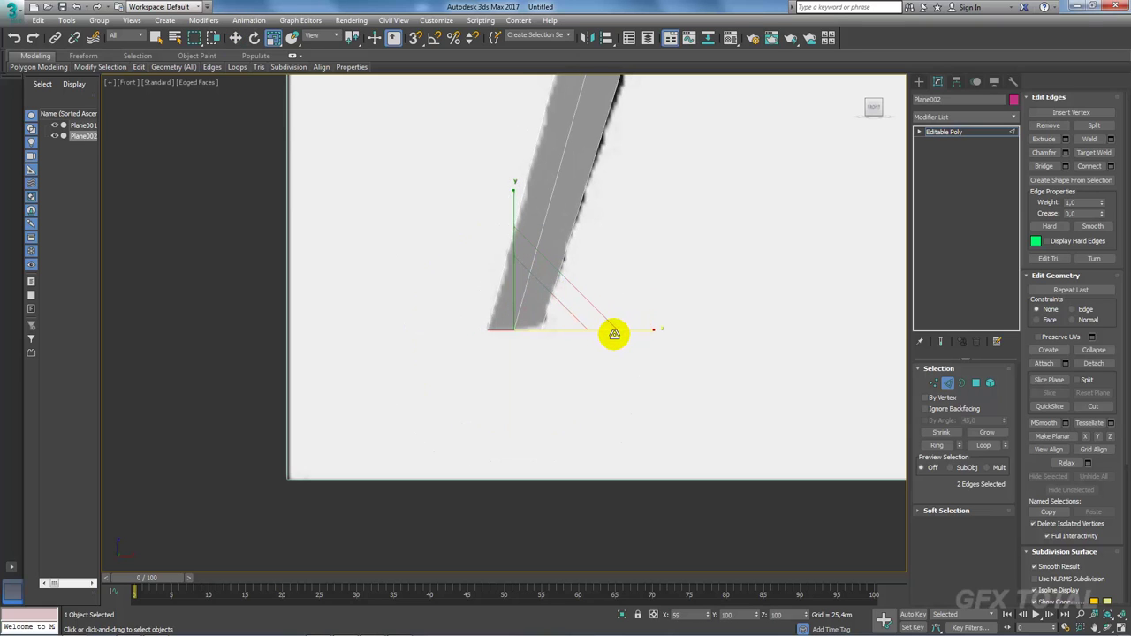
Step: Zoom back out to the whole chair and switch to Polygon sub-object level
scroll(614, 331, "down", 5)
middle_click_drag(643, 316, 359, 313)
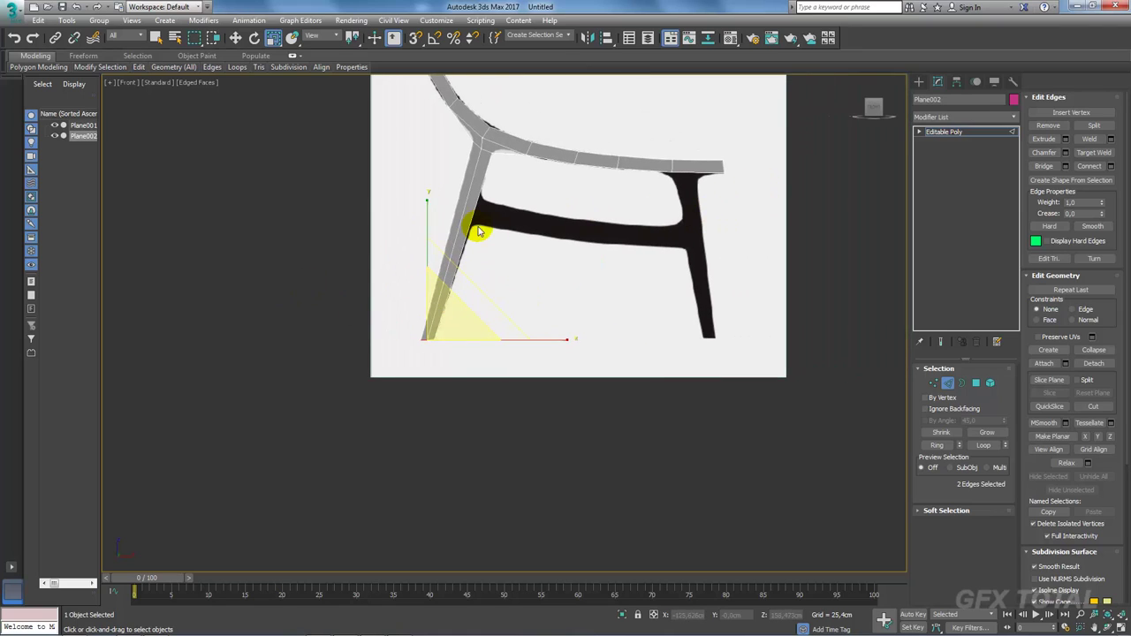
left_click(982, 385)
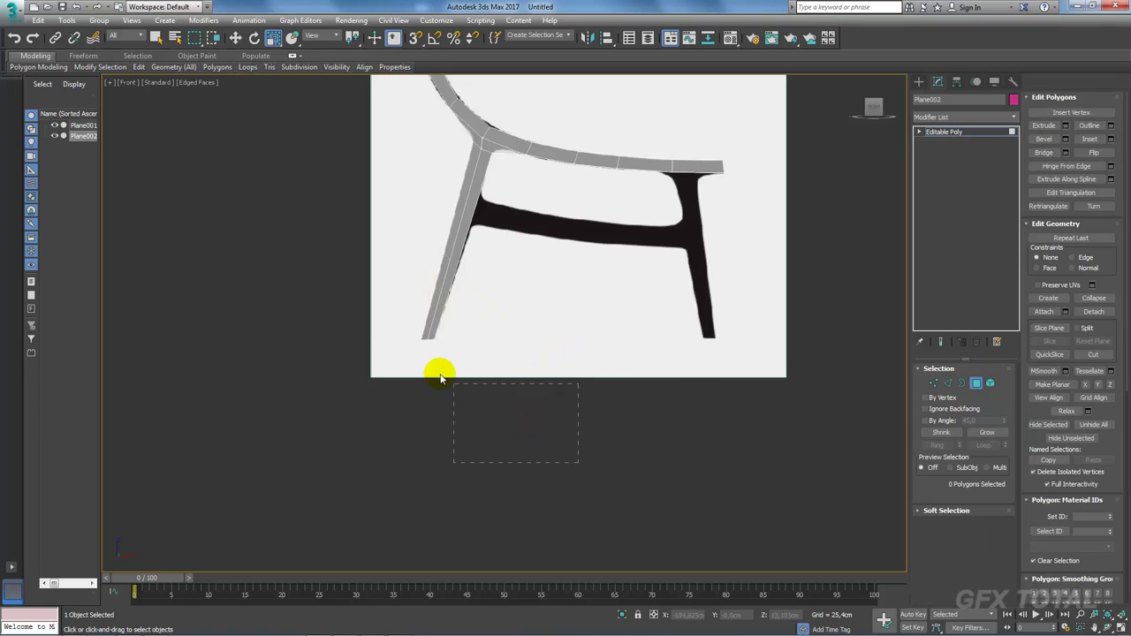
Step: Shift-drag the front-leg polygons backward and clone them to a new object, Object001
left_click_drag(440, 378, 346, 301)
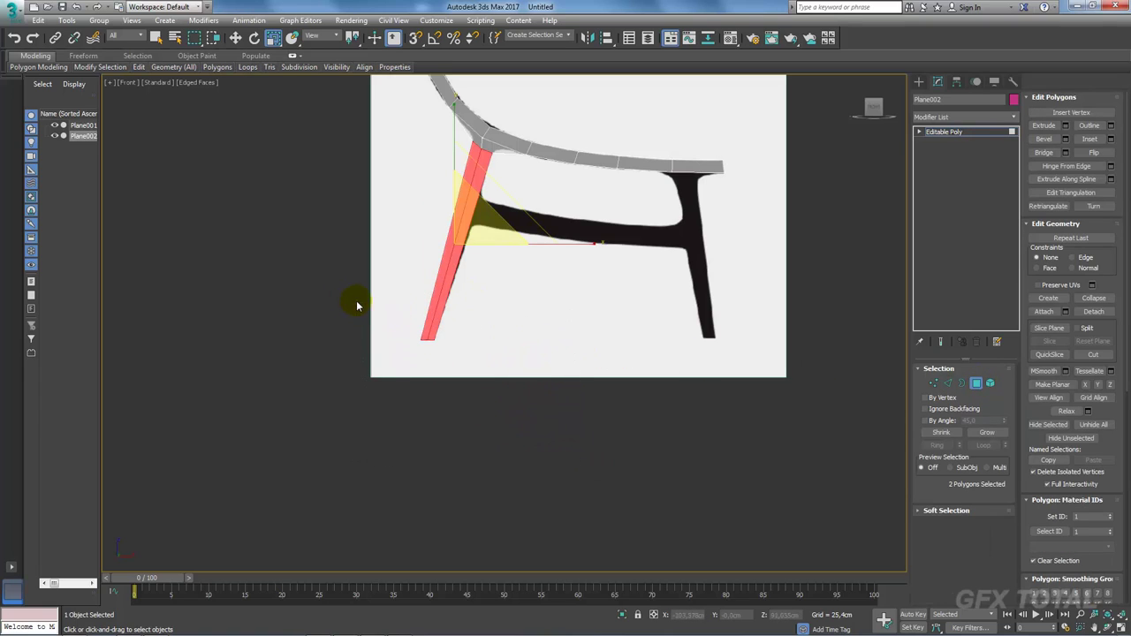
key("w")
left_click_drag(525, 247, 680, 256)
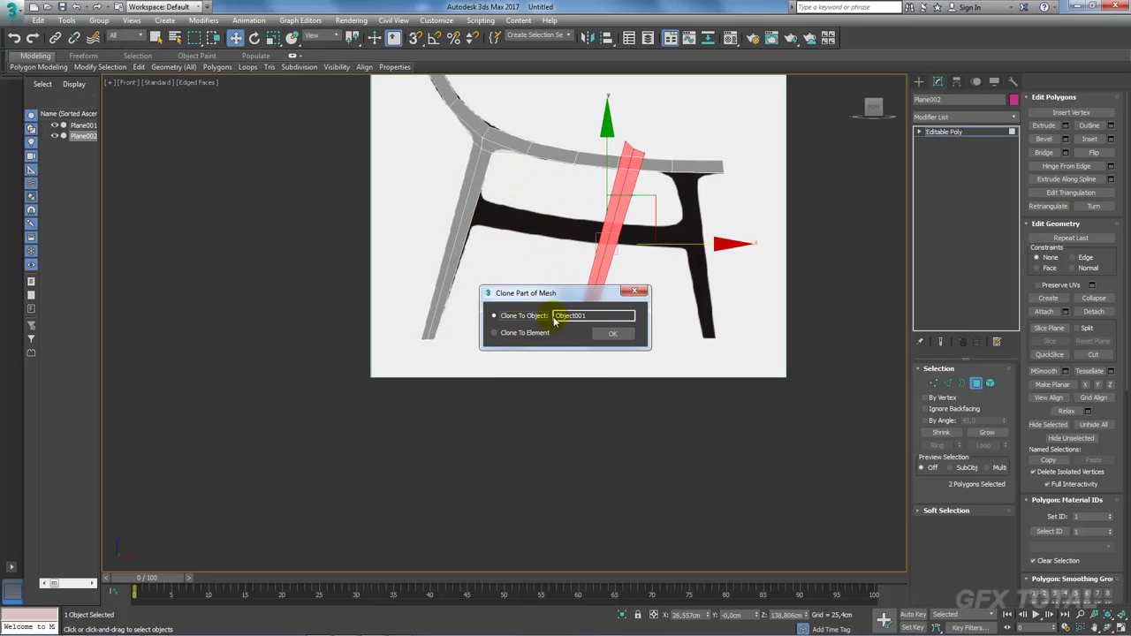
left_click(611, 332)
left_click(993, 132)
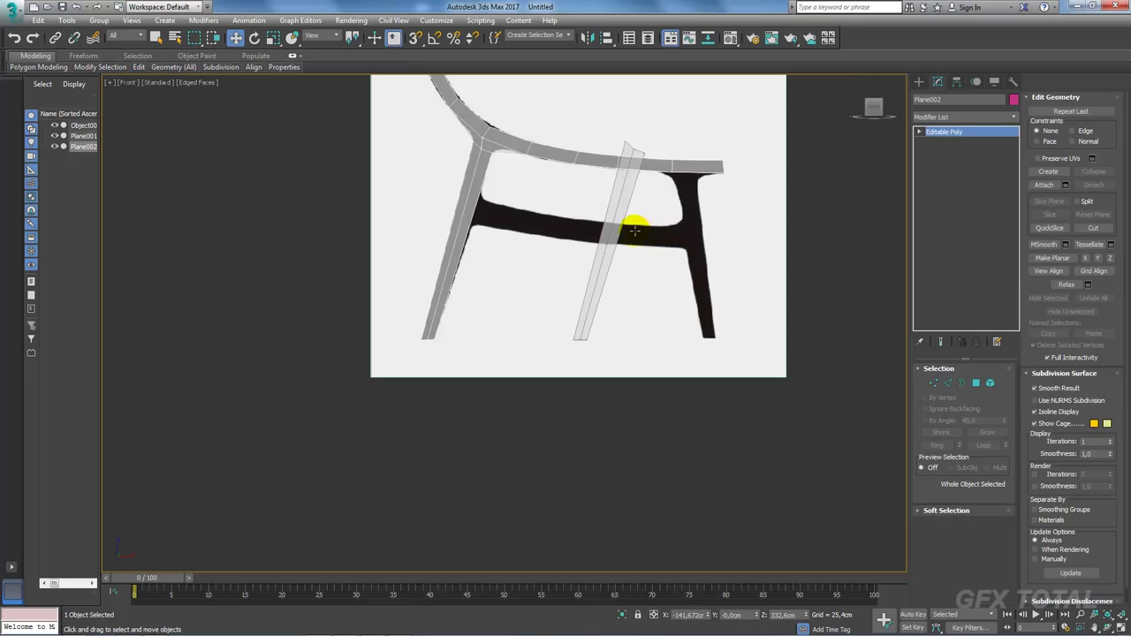
left_click(611, 229)
middle_click_drag(611, 229, 606, 239)
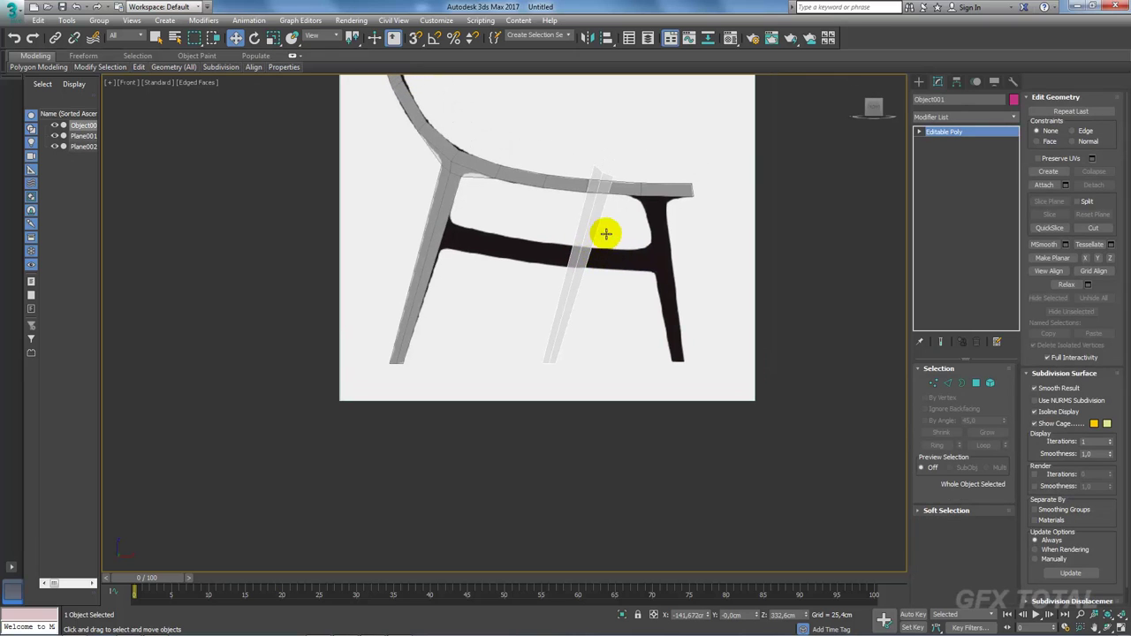
Step: Adjust Object001's pivot using Affect Pivot Only in the Hierarchy panel
left_click(957, 82)
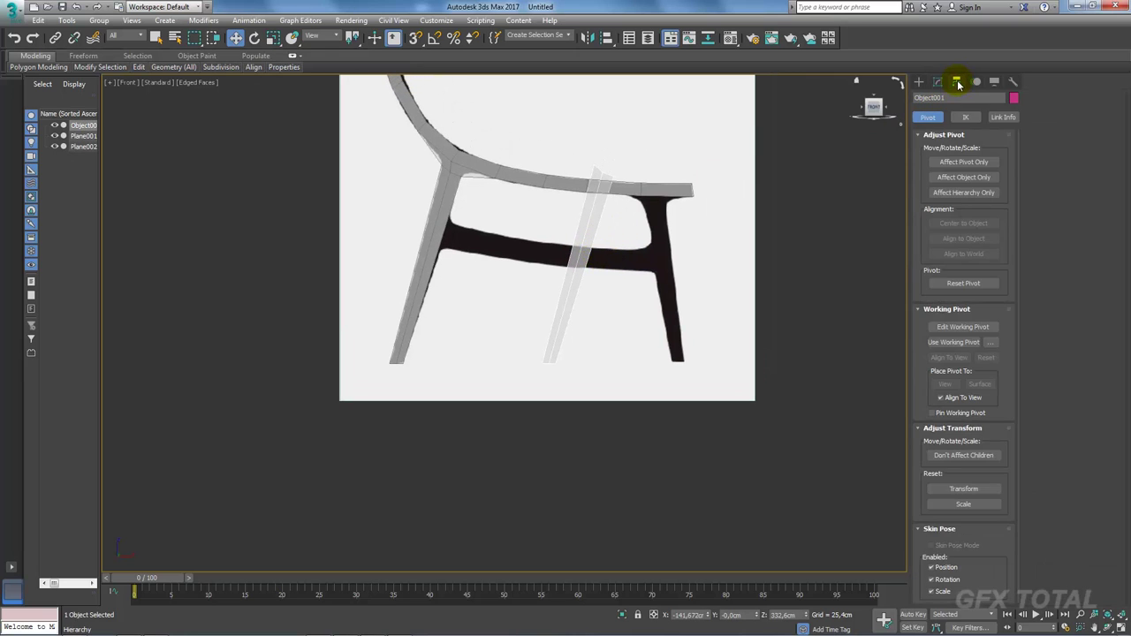
left_click(963, 163)
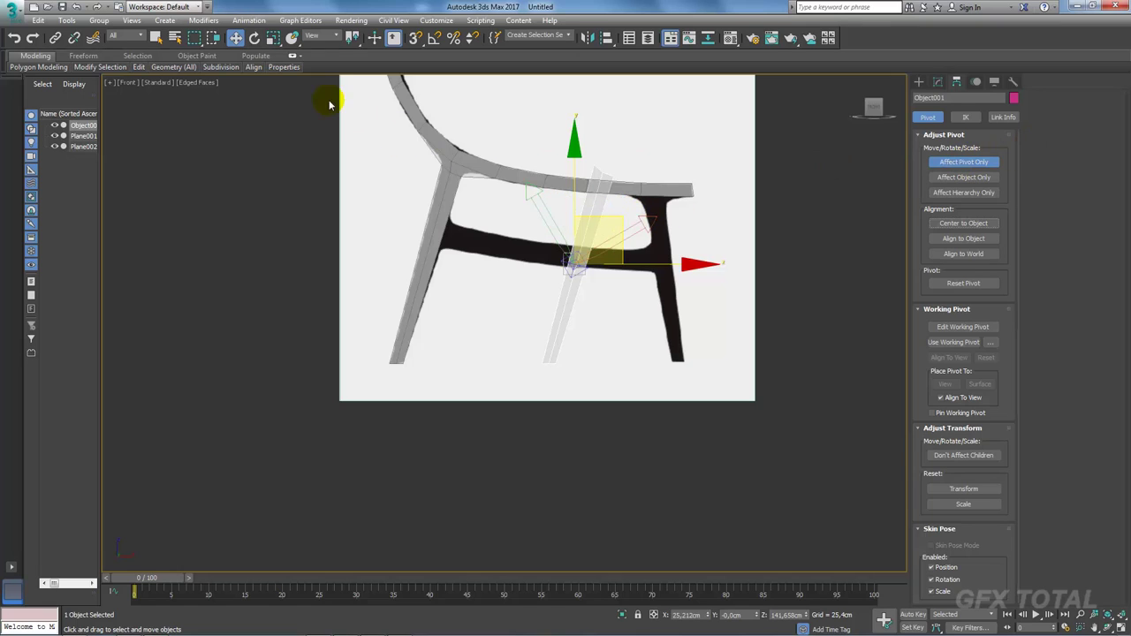
middle_click_drag(500, 163, 464, 249)
left_click(964, 161)
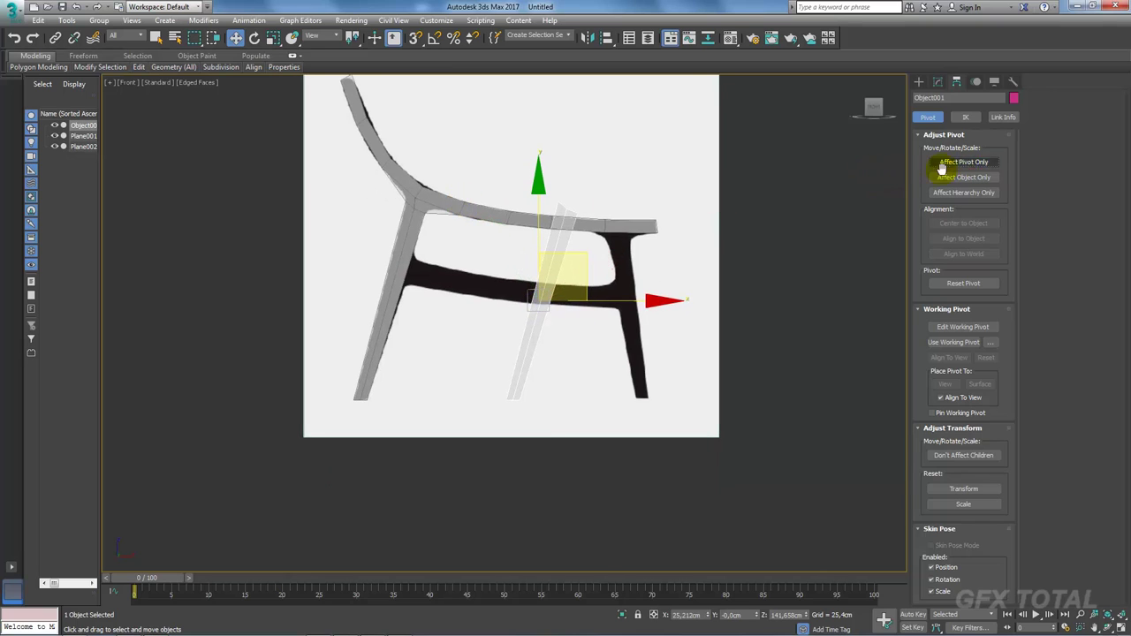
Step: Mirror Object001 on X with No Clone and move it over the rear leg
left_click(587, 38)
left_click_drag(537, 219, 757, 155)
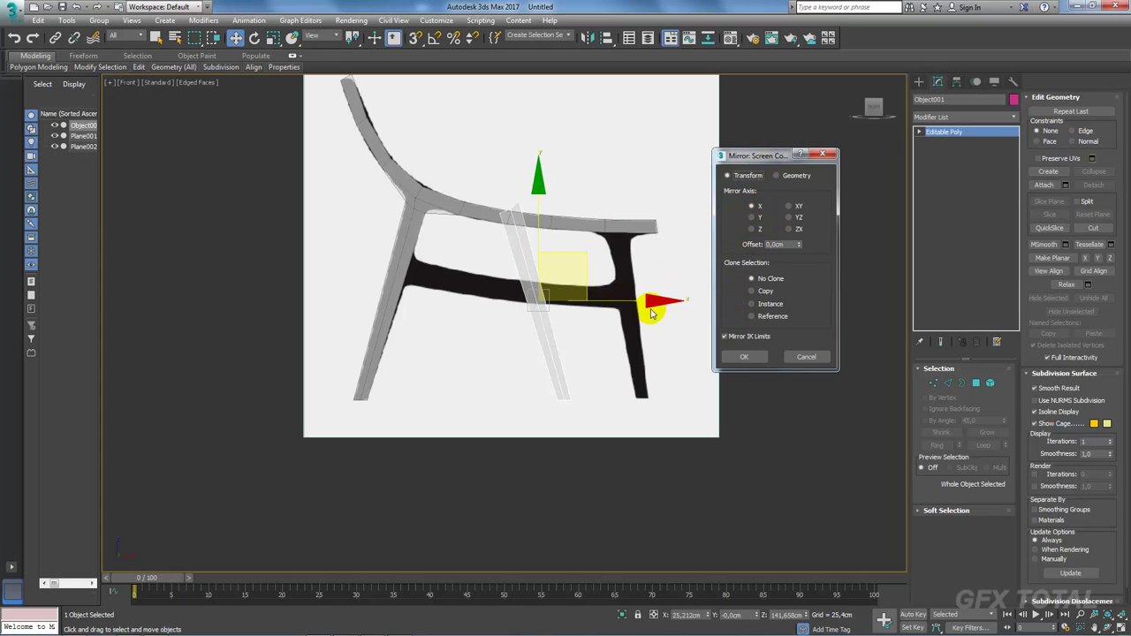
left_click(744, 356)
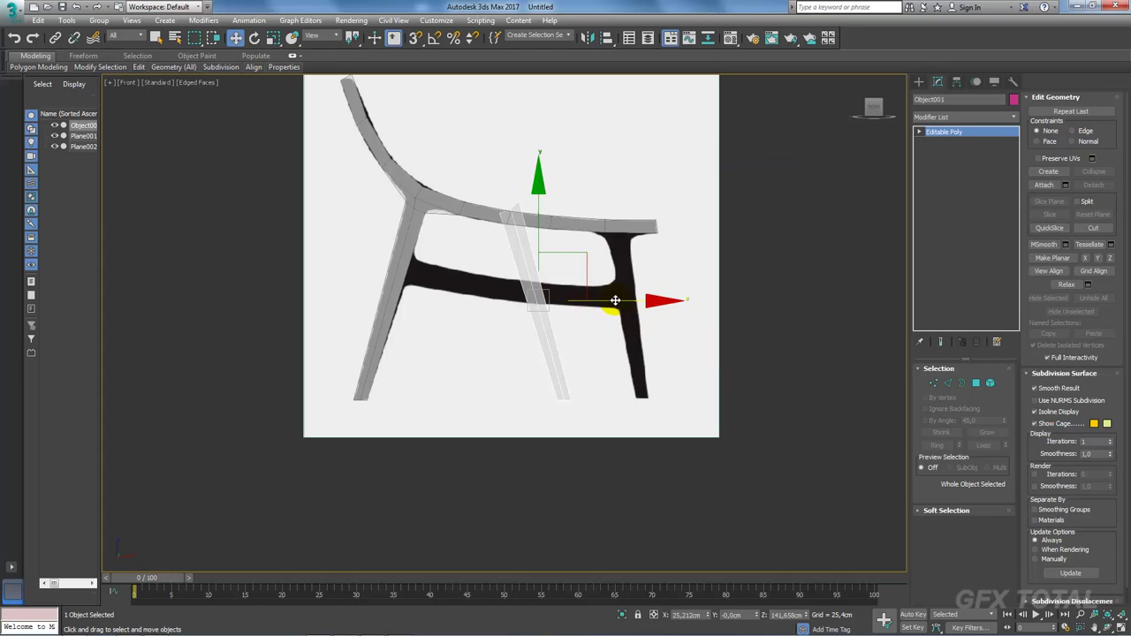
left_click_drag(616, 303, 697, 302)
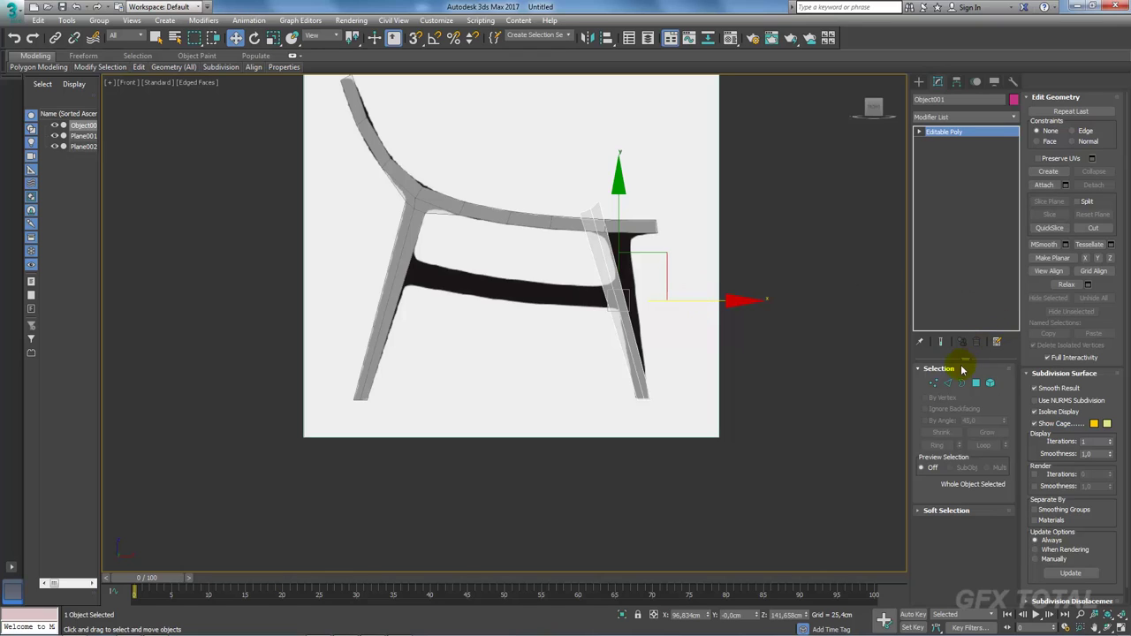
Step: In Vertex mode, move the rear leg's top vertices onto the armrest underside
left_click(934, 385)
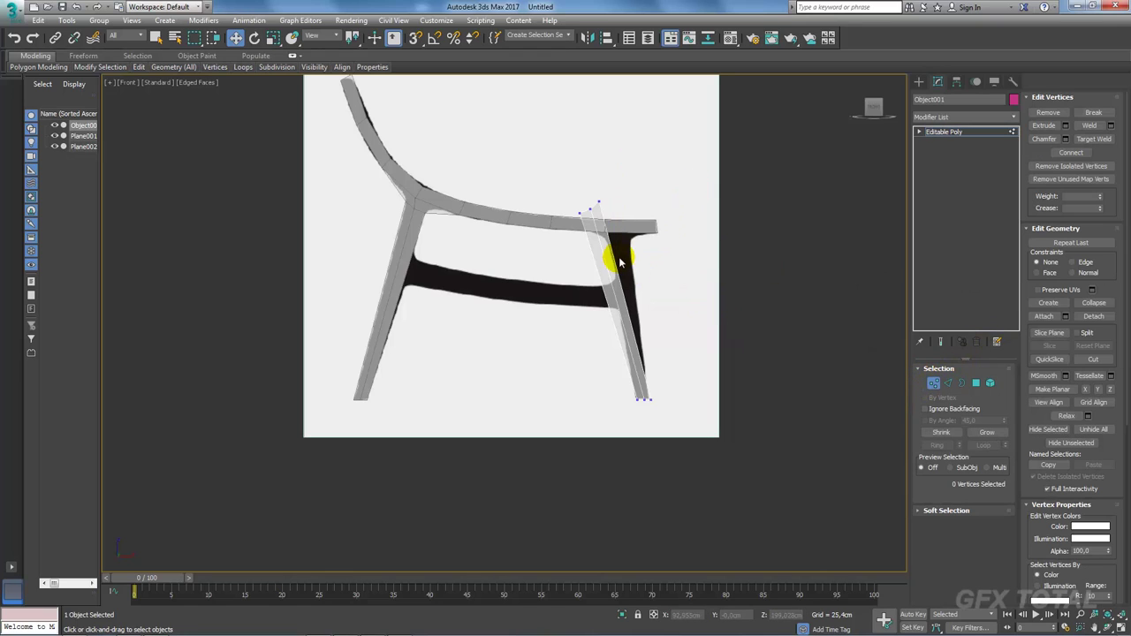
left_click_drag(645, 185, 559, 231)
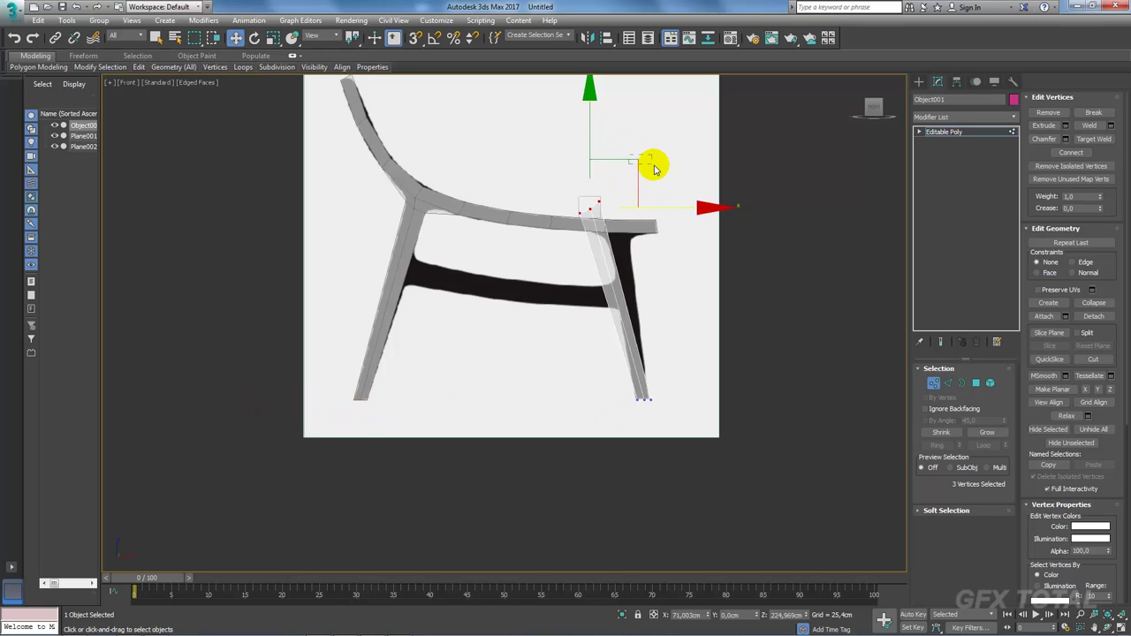
left_click_drag(647, 175, 644, 223)
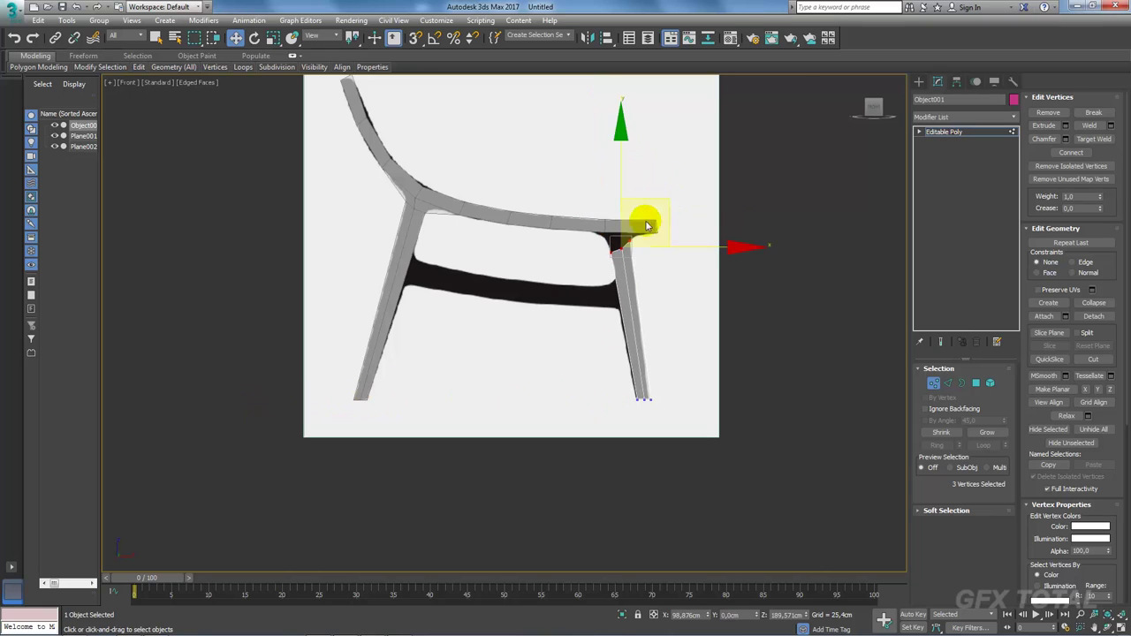
Step: Raise the individual joint and corner vertices to close the gap with the armrest
scroll(625, 250, "up", 3)
scroll(637, 245, "up", 3)
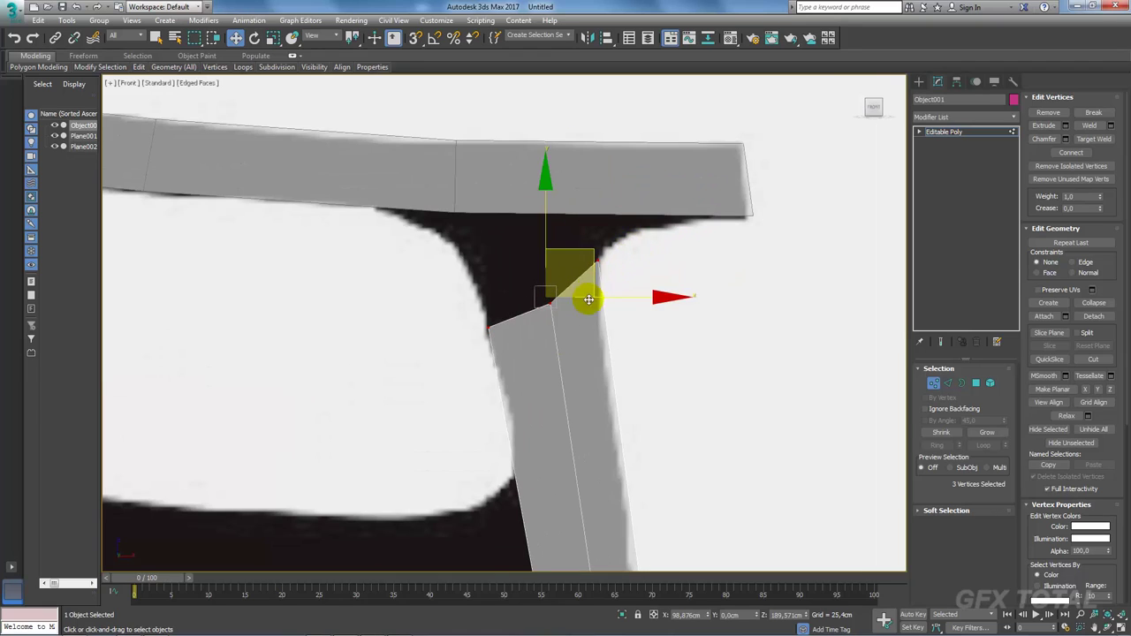
left_click_drag(534, 286, 536, 285)
left_click_drag(587, 253, 576, 210)
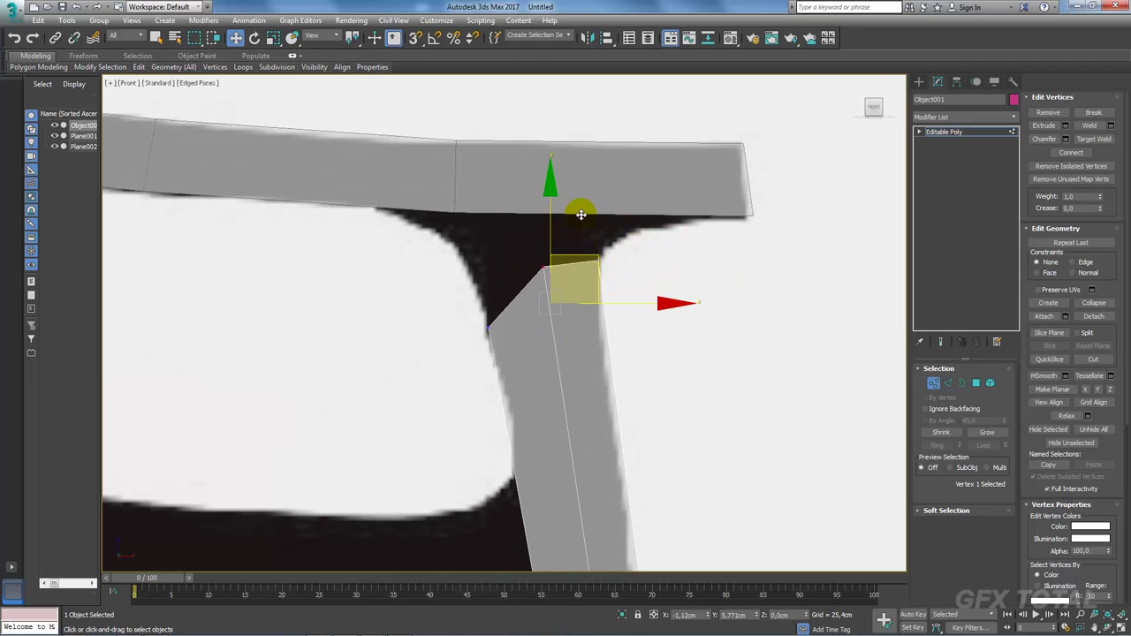
left_click_drag(512, 341, 464, 305)
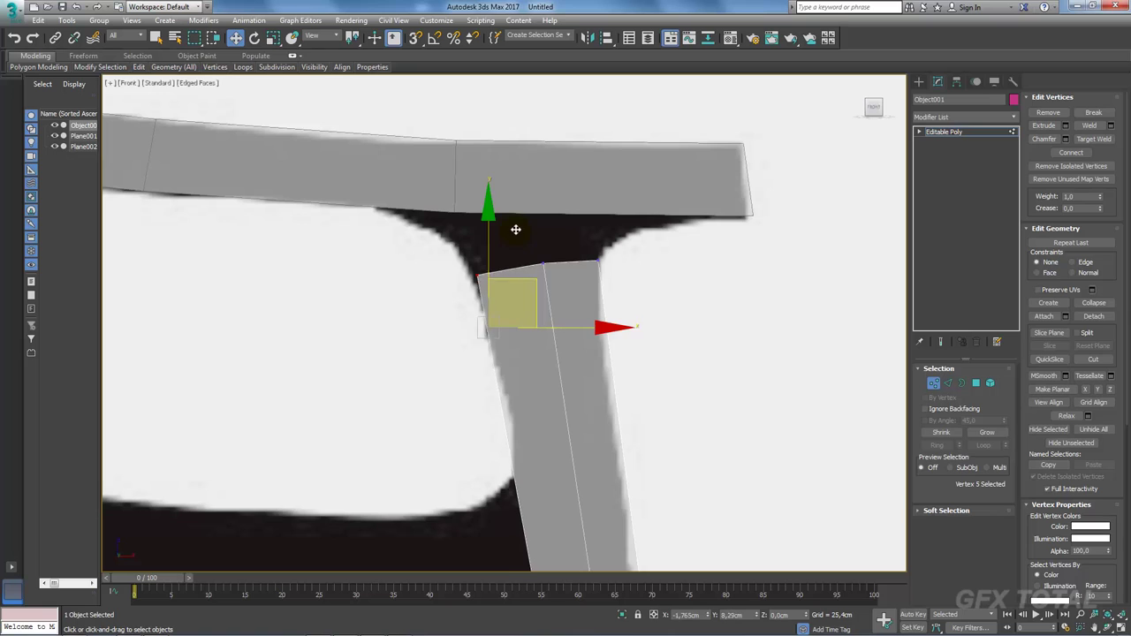
left_click_drag(515, 230, 624, 263)
middle_click_drag(624, 263, 731, 231)
left_click(693, 199)
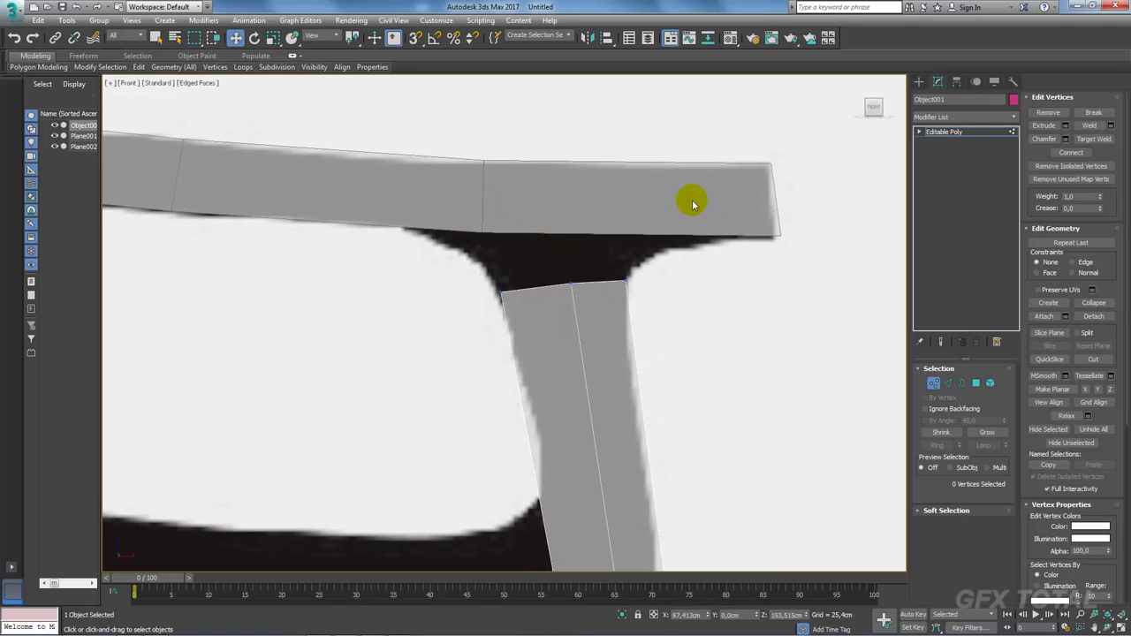
left_click(967, 131)
scroll(677, 207, "down", 5)
Step: Attach Object001 to the Plane002 chair frame
left_click(632, 208)
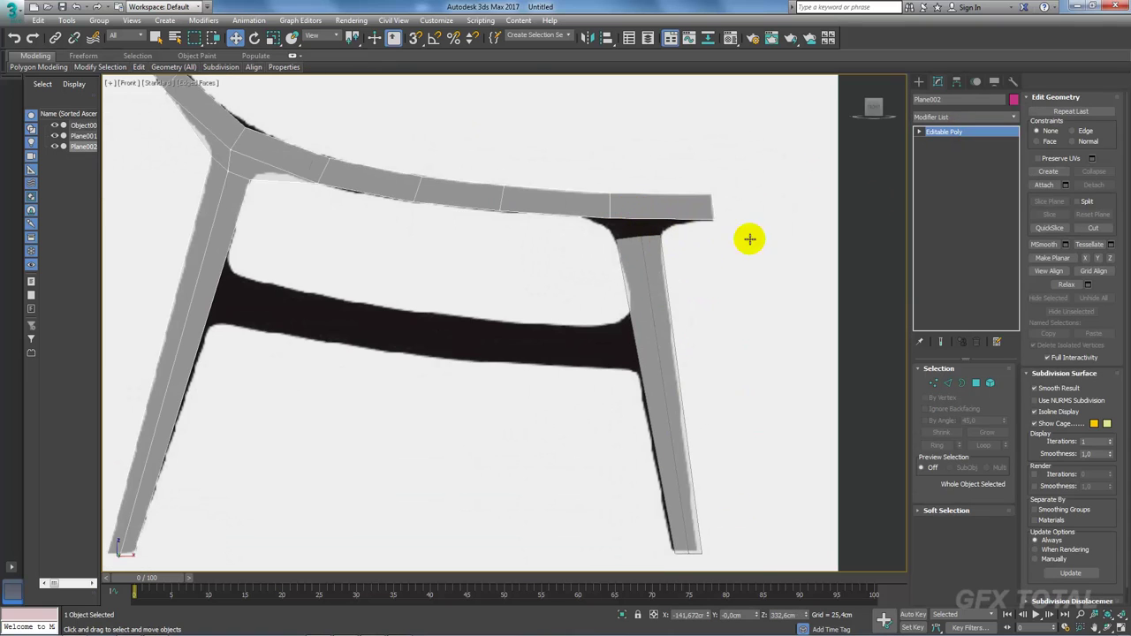
left_click(1044, 185)
left_click(639, 261)
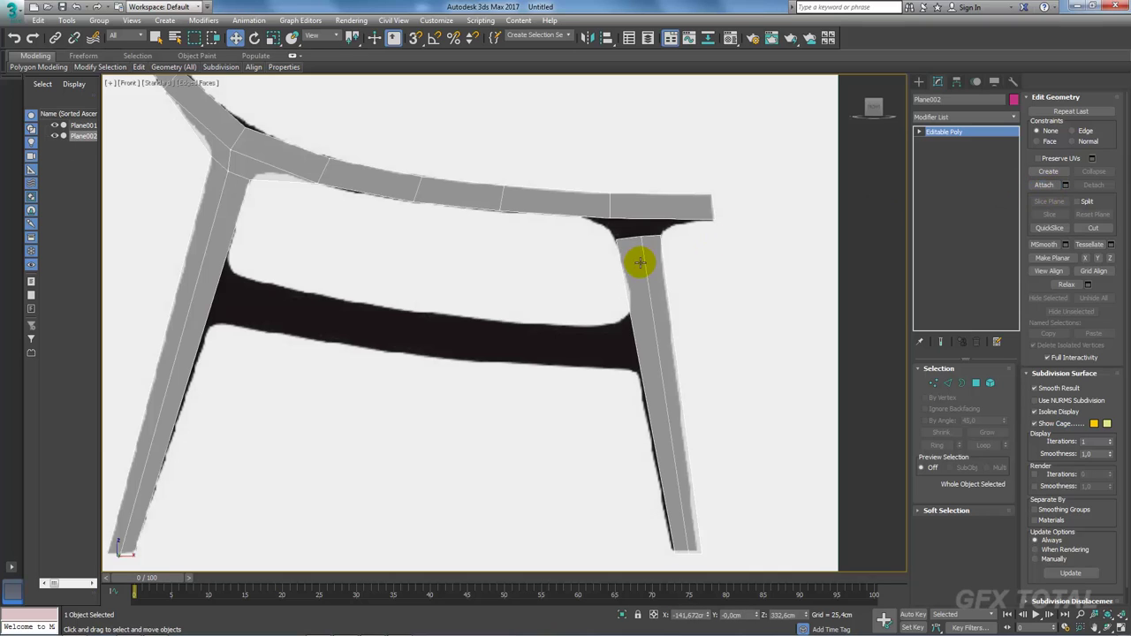
Step: Add three cross edges along the armrest rail with Connect
left_click(947, 383)
left_click(656, 233)
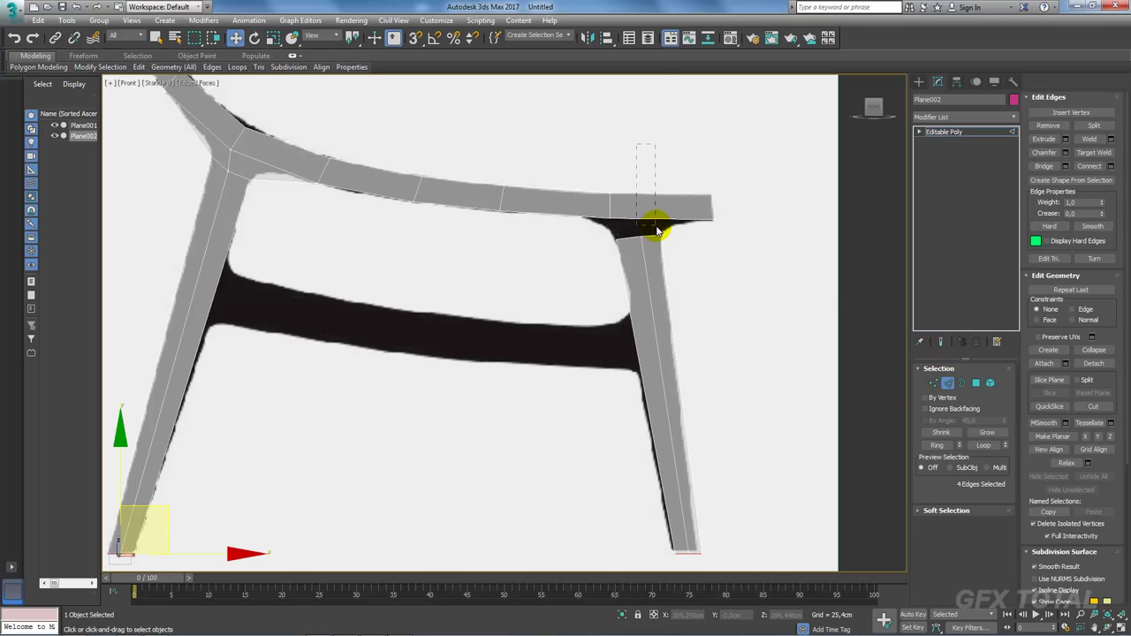
left_click(656, 228)
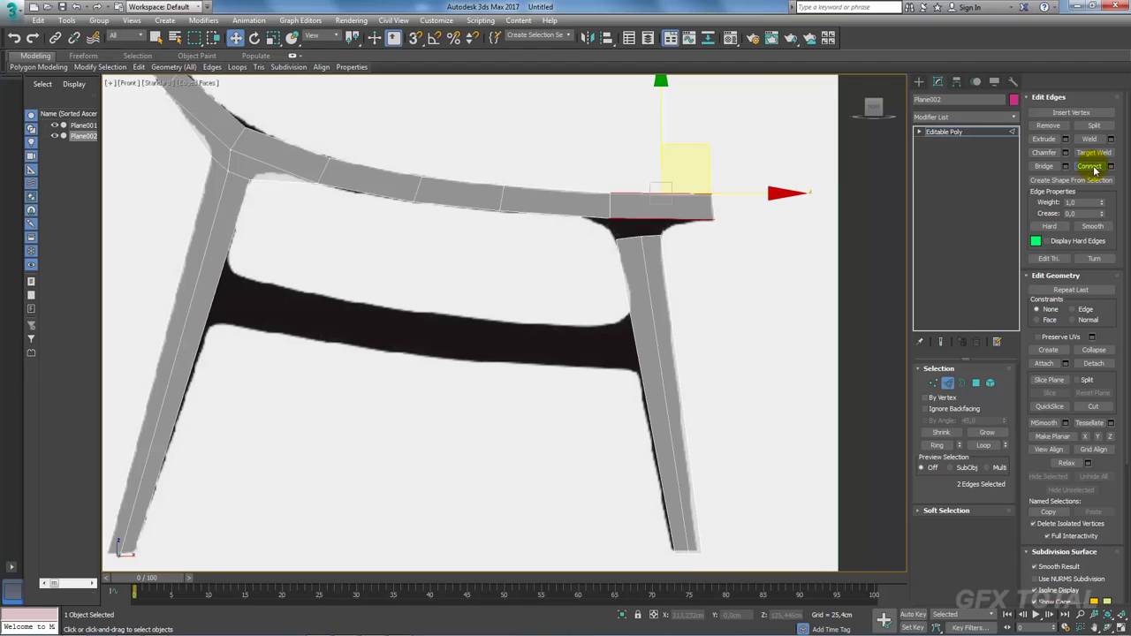
scroll(657, 235, "up", 3)
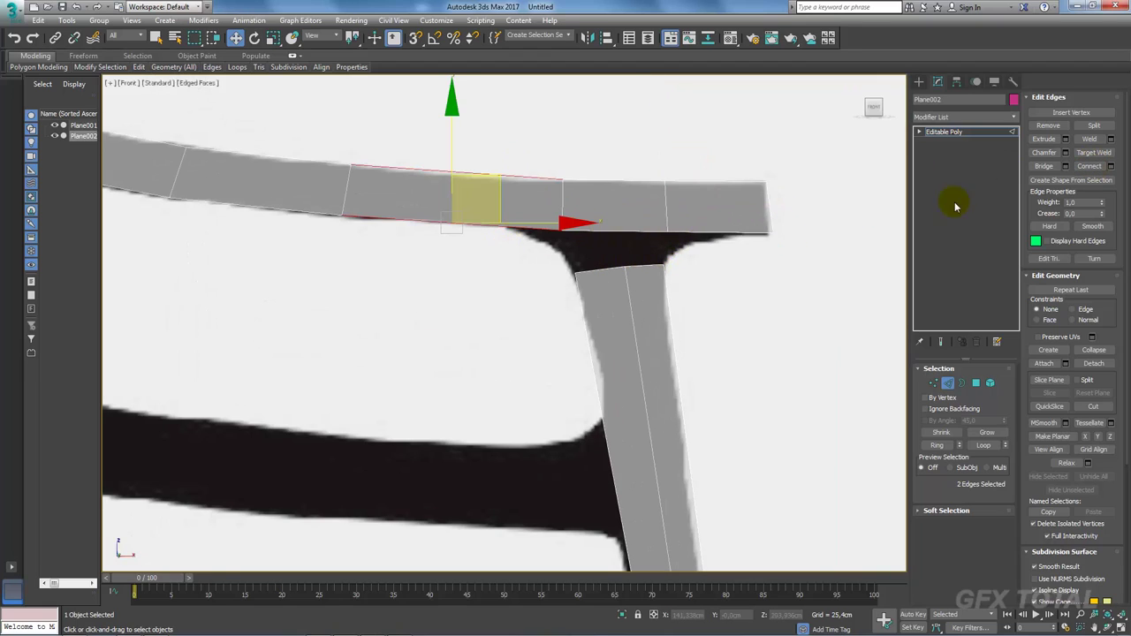
left_click(1100, 168)
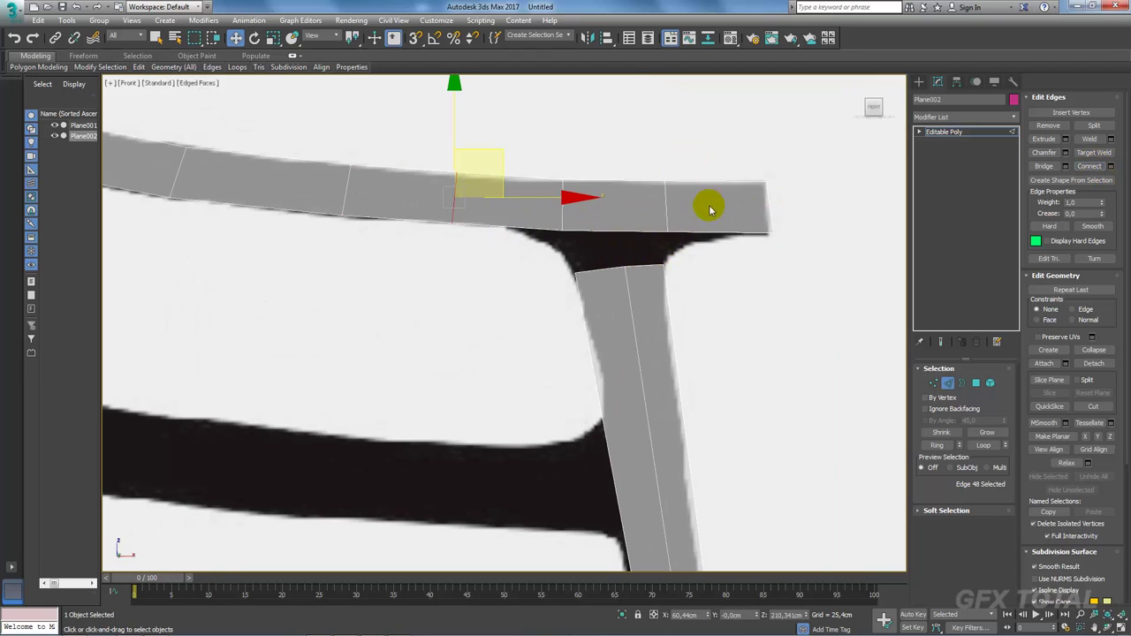
left_click(600, 231)
left_click(595, 181, "ctrl")
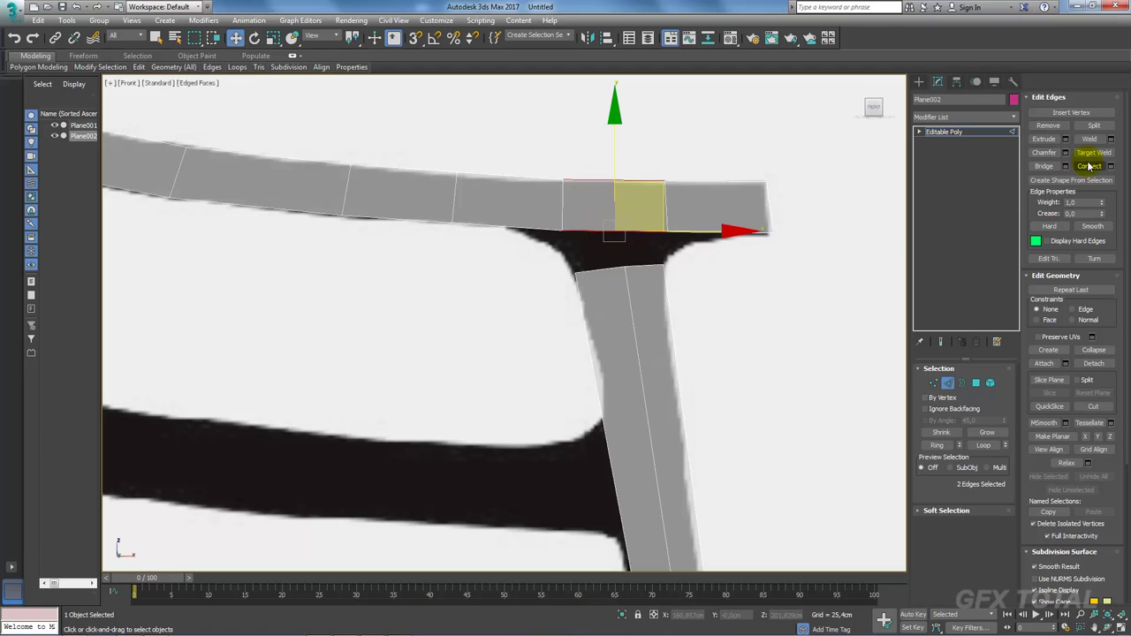
left_click(1100, 168)
left_click(642, 232)
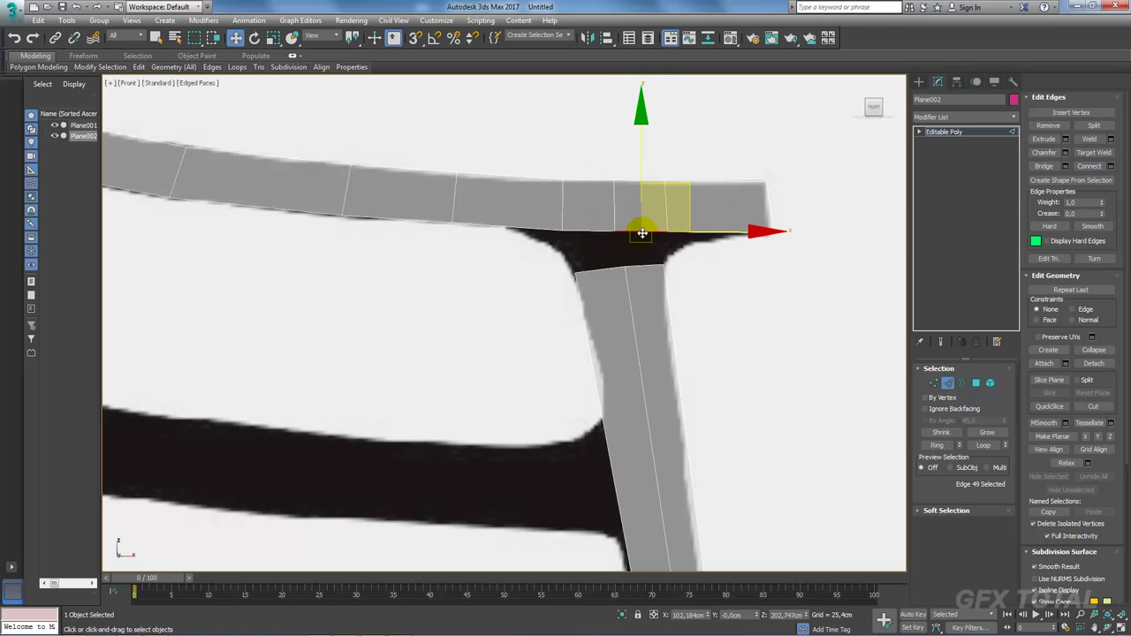
left_click(703, 181, "ctrl")
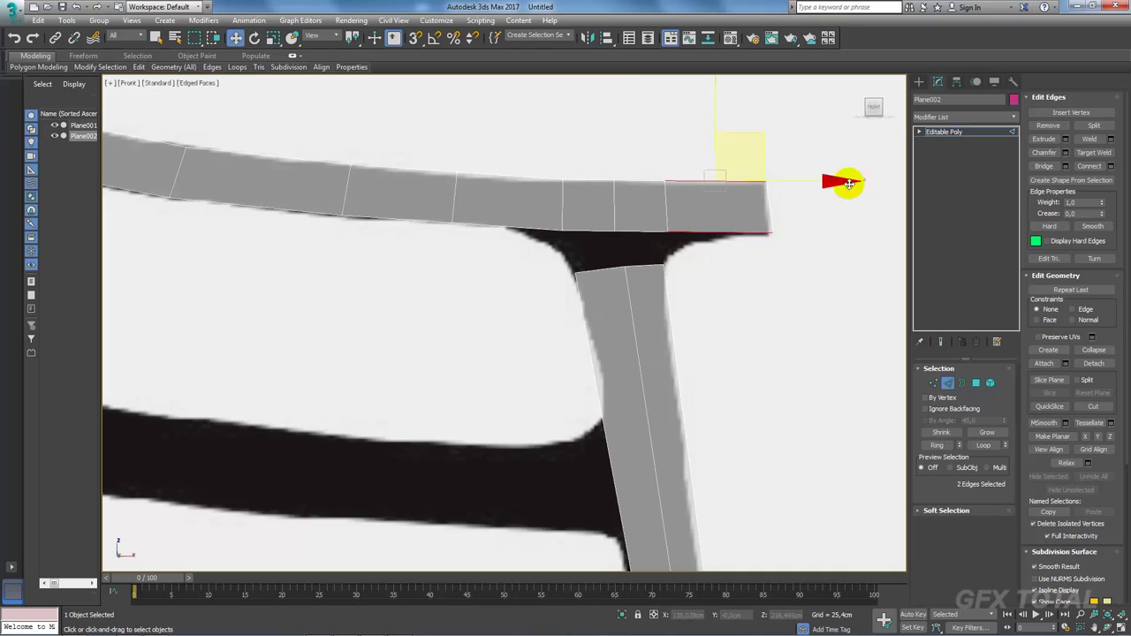
left_click(1096, 168)
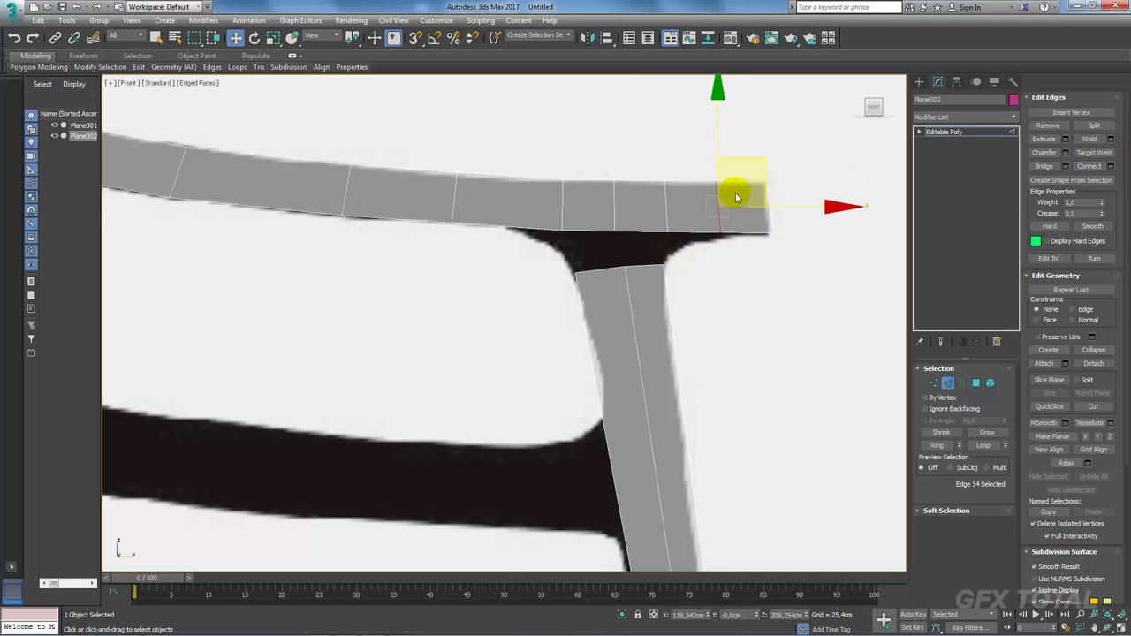
Step: Remove an extra cross edge from the armrest and clear the edge selection
left_click(664, 210)
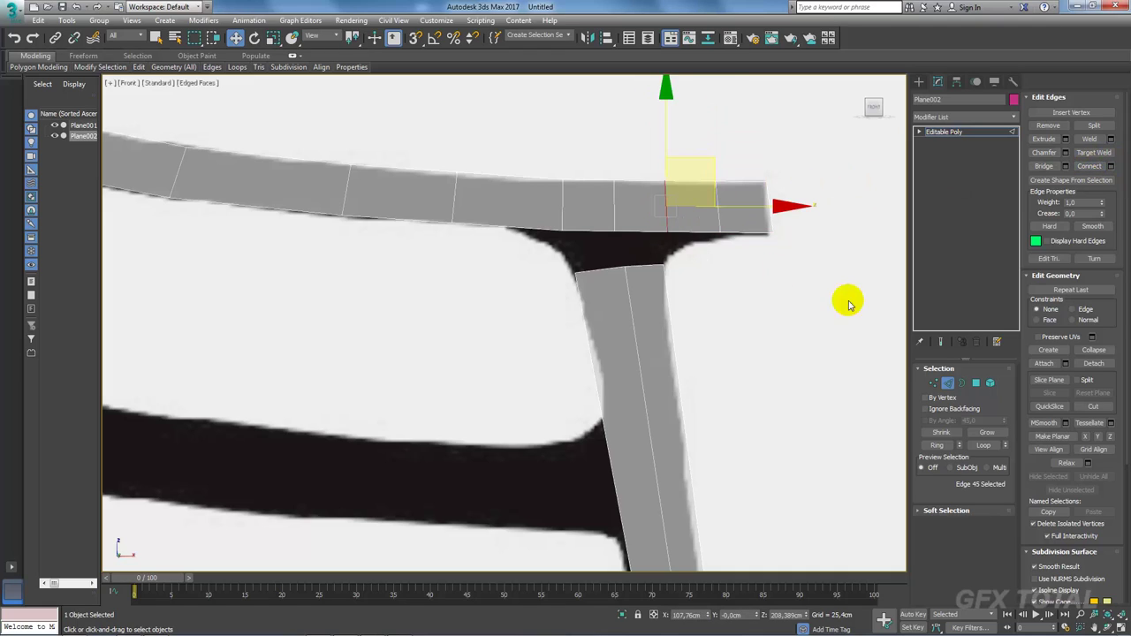
left_click(1050, 129)
left_click(509, 225)
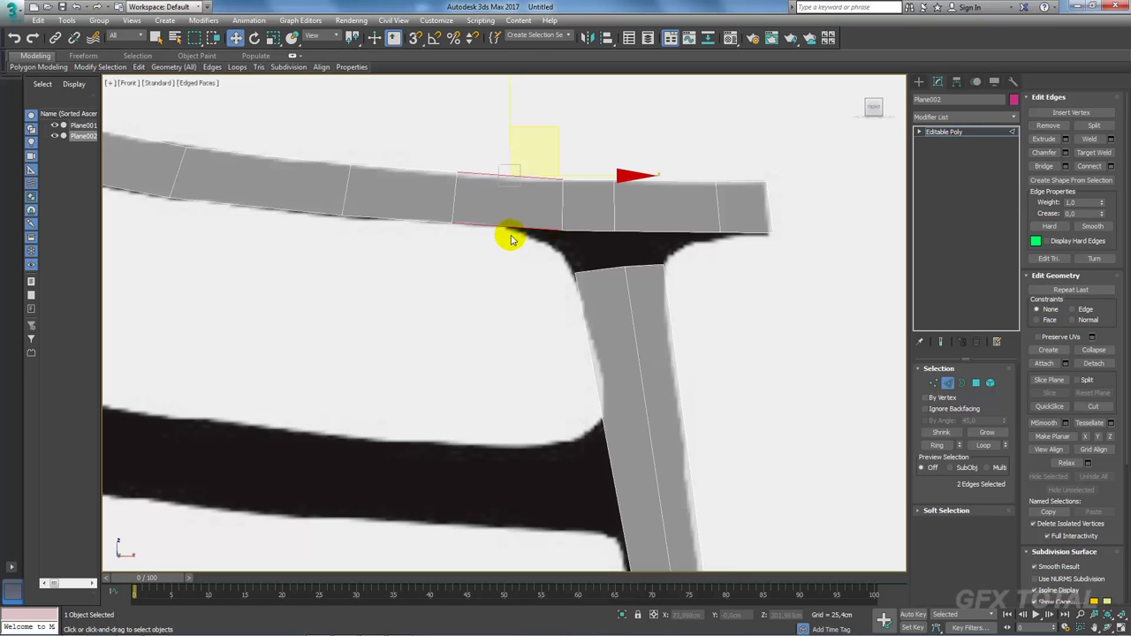
left_click(563, 210)
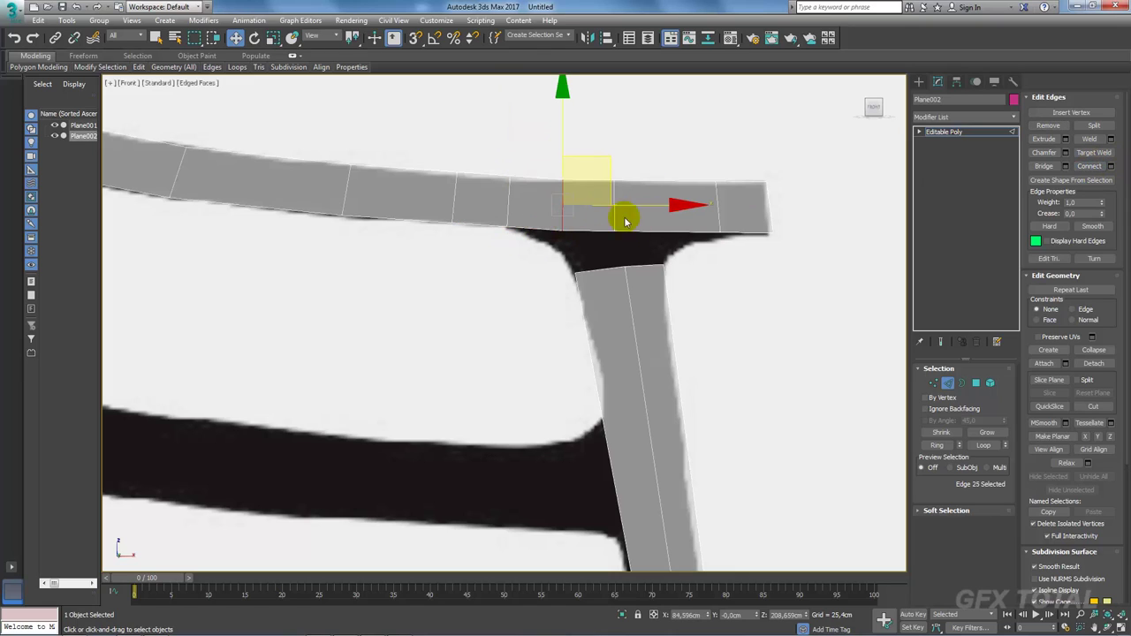
left_click(1048, 125)
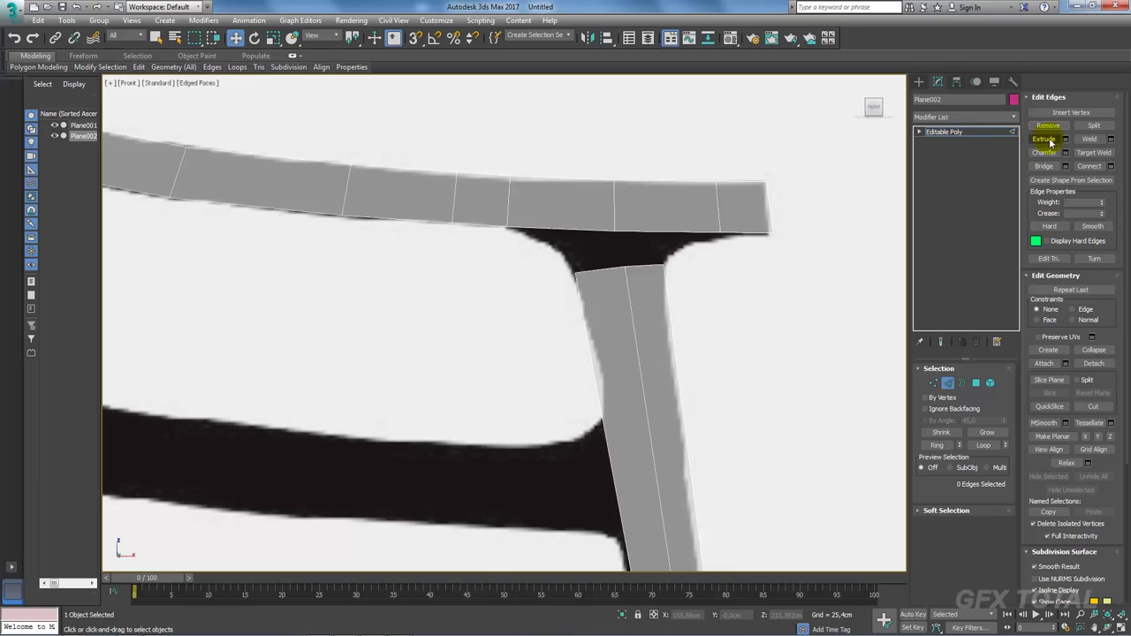
Step: Bridge the rail's bottom edges to the front leg's top edges to fill the gap
left_click(560, 226)
left_click(645, 226, "ctrl")
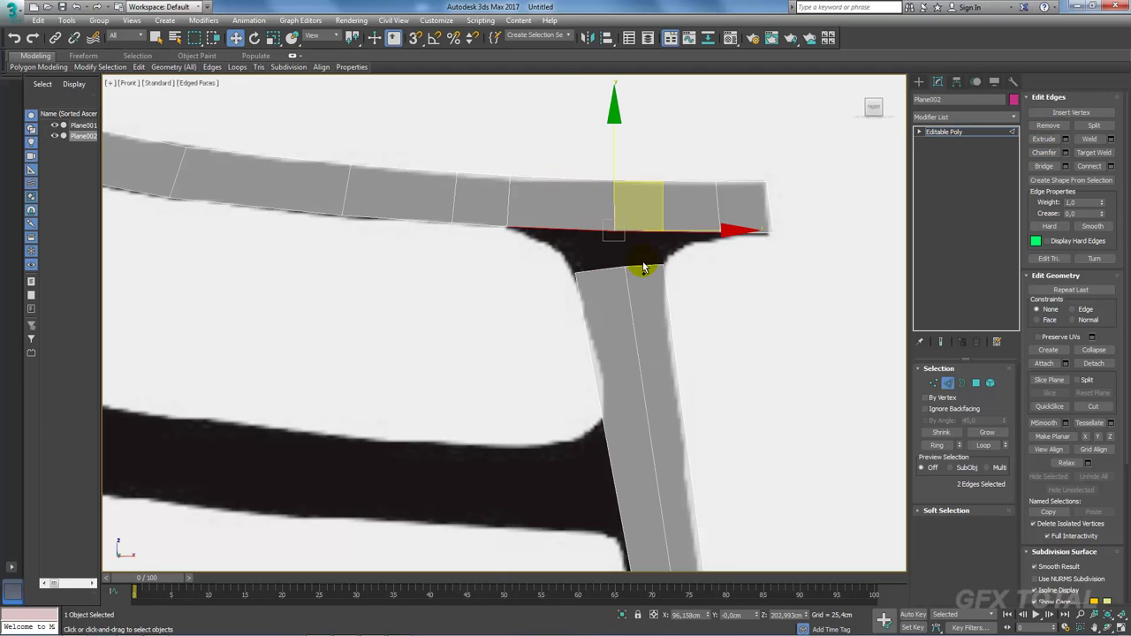
left_click(643, 264, "ctrl")
left_click(586, 274, "ctrl")
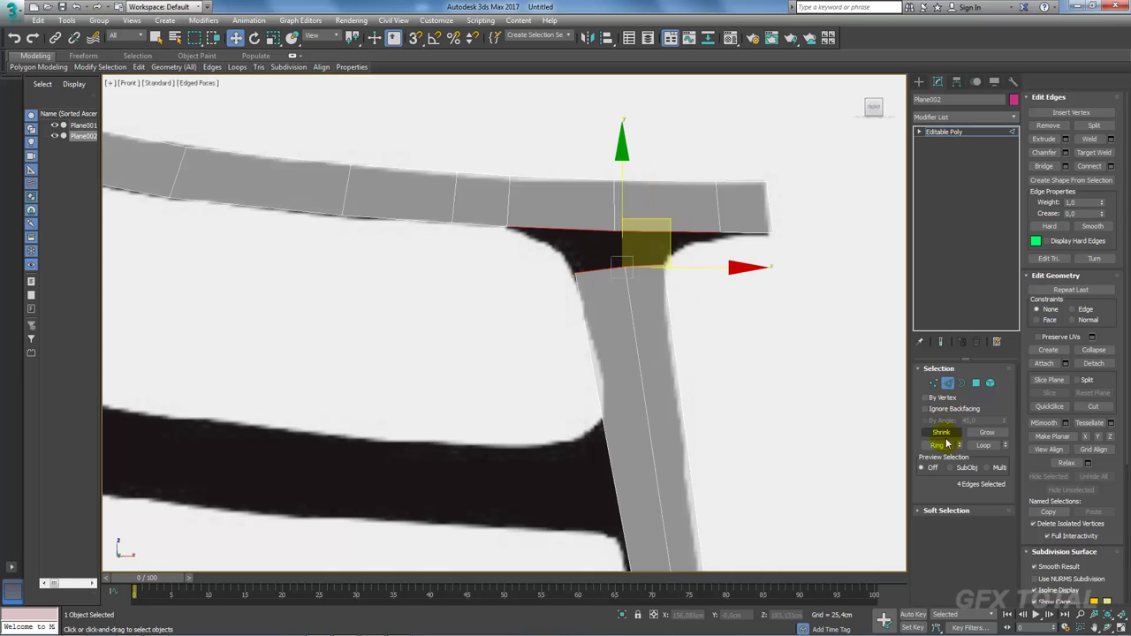
left_click(1045, 167)
scroll(578, 242, "down", 5)
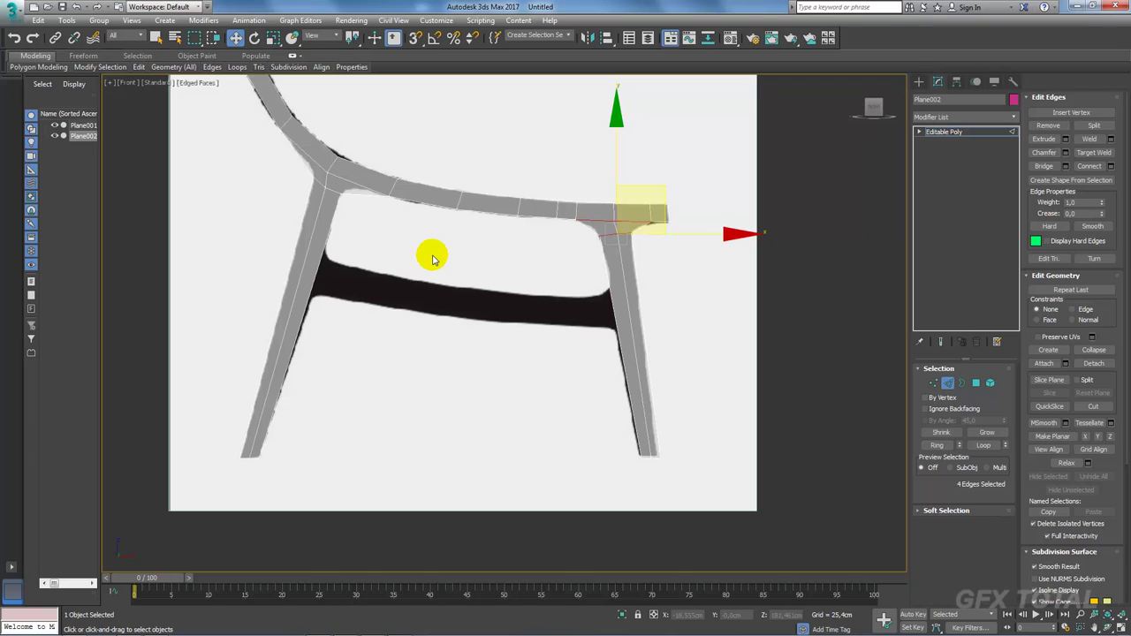
left_click_drag(467, 267, 733, 321)
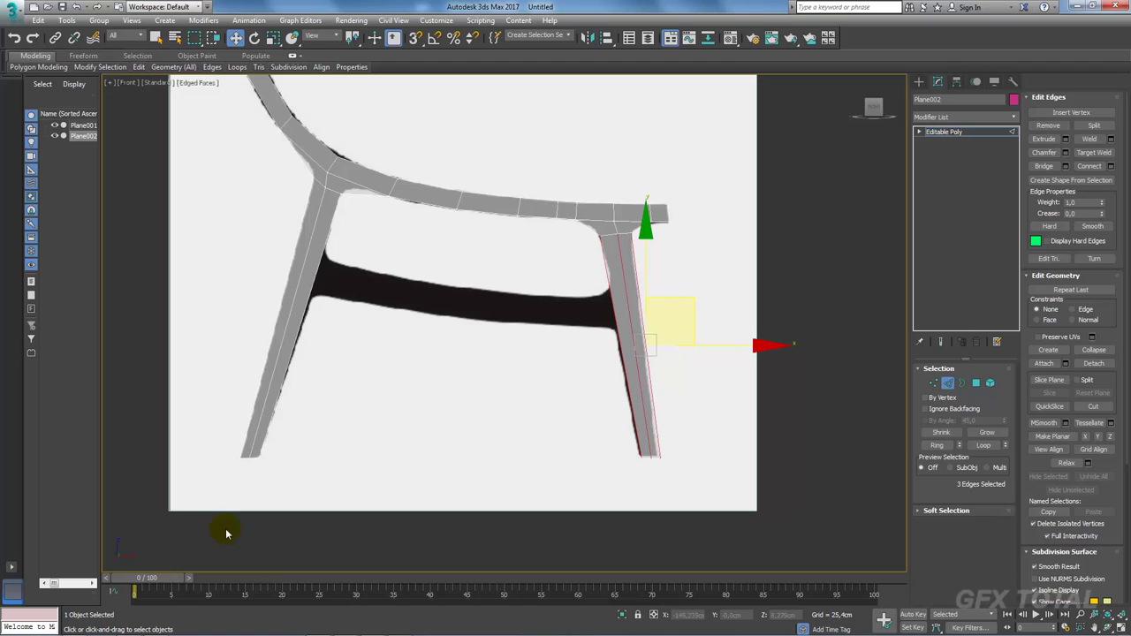
key("alt+Tab")
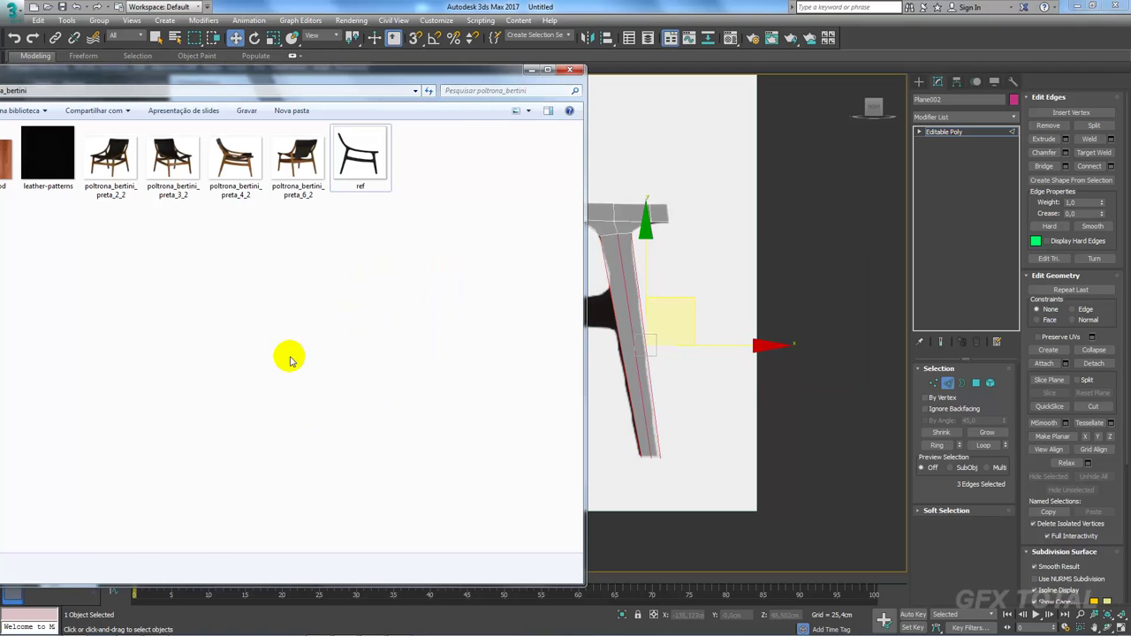
double_click(110, 159)
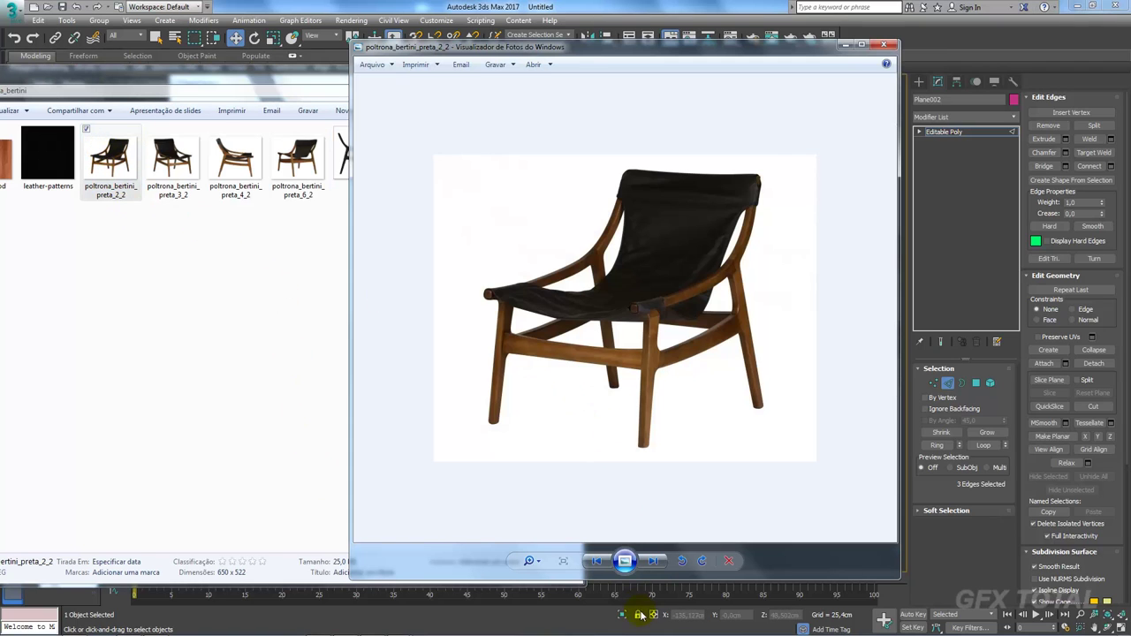
left_click(655, 561)
left_click(655, 562)
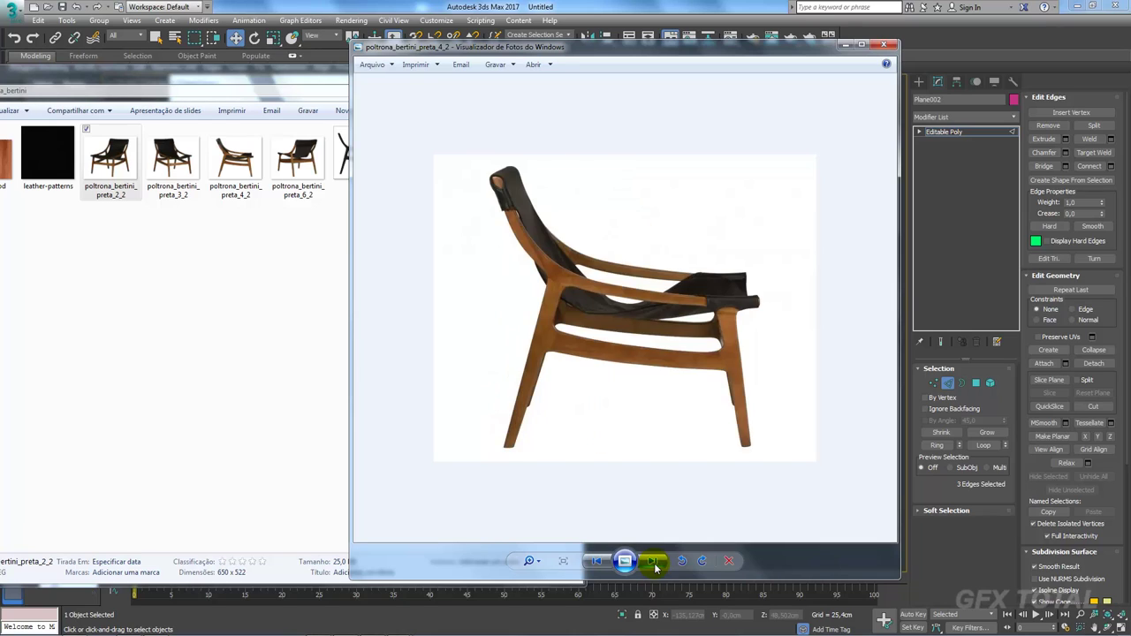
left_click(655, 564)
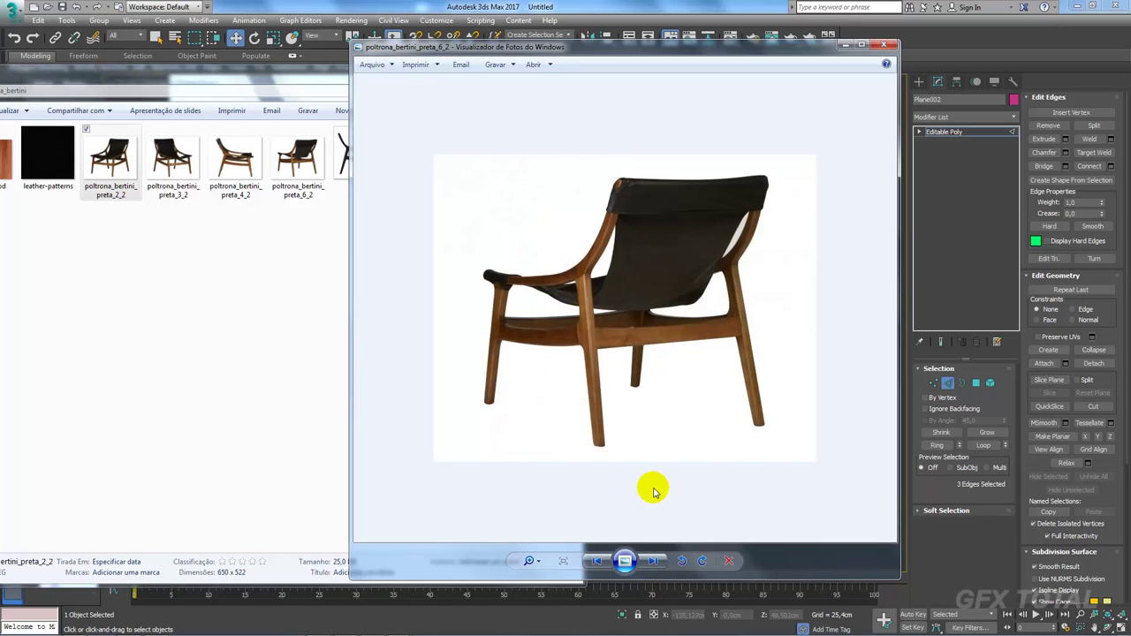
left_click(595, 563)
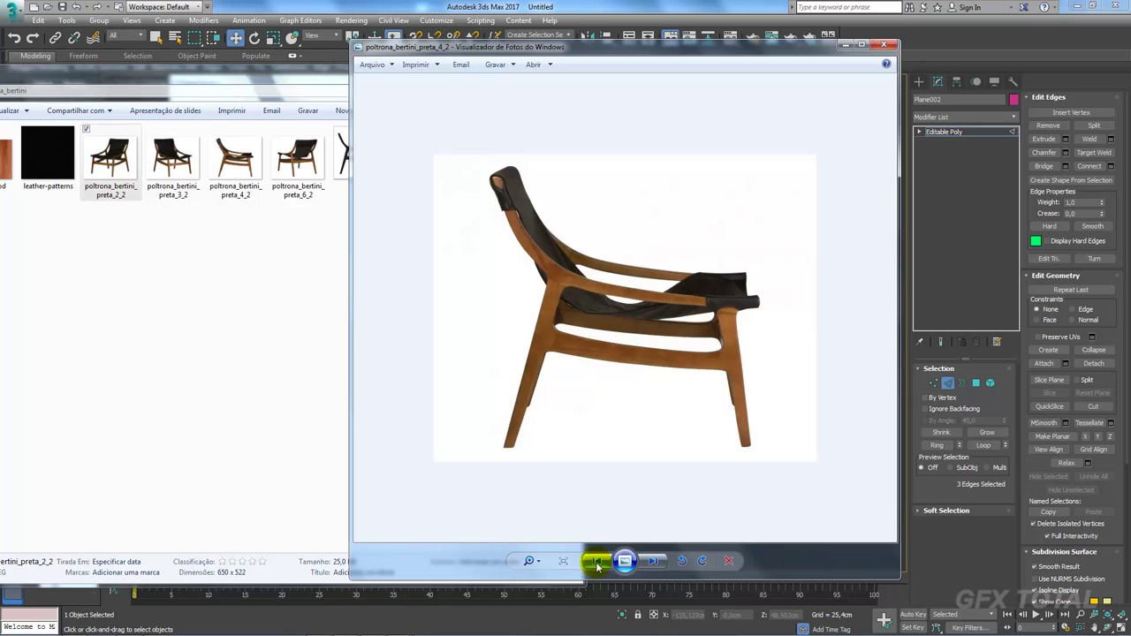
left_click(595, 564)
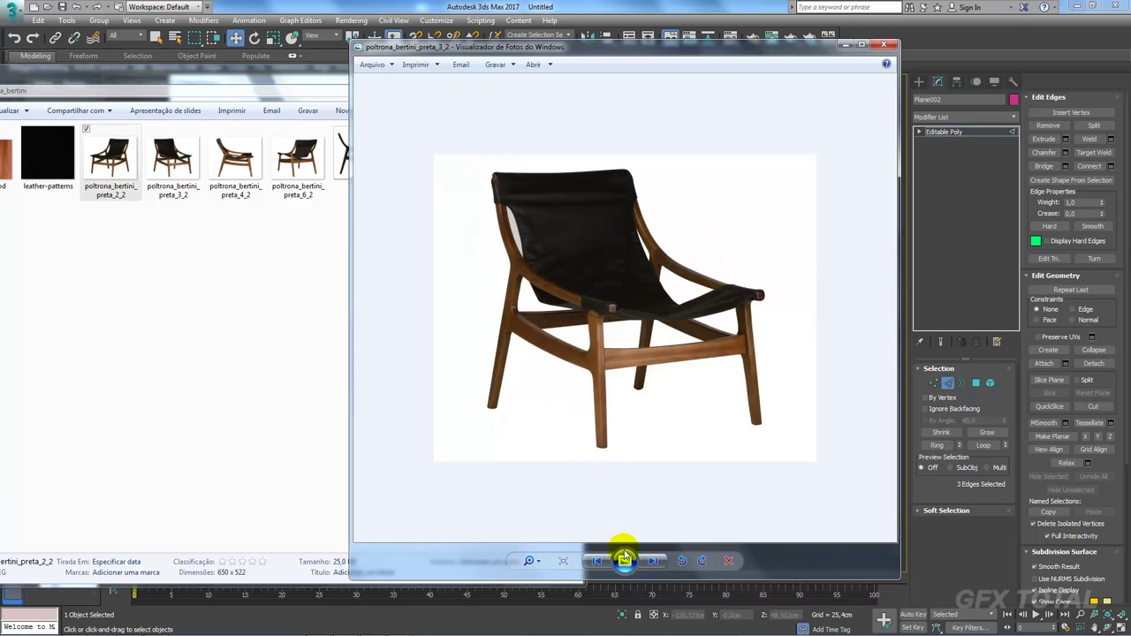
left_click(653, 560)
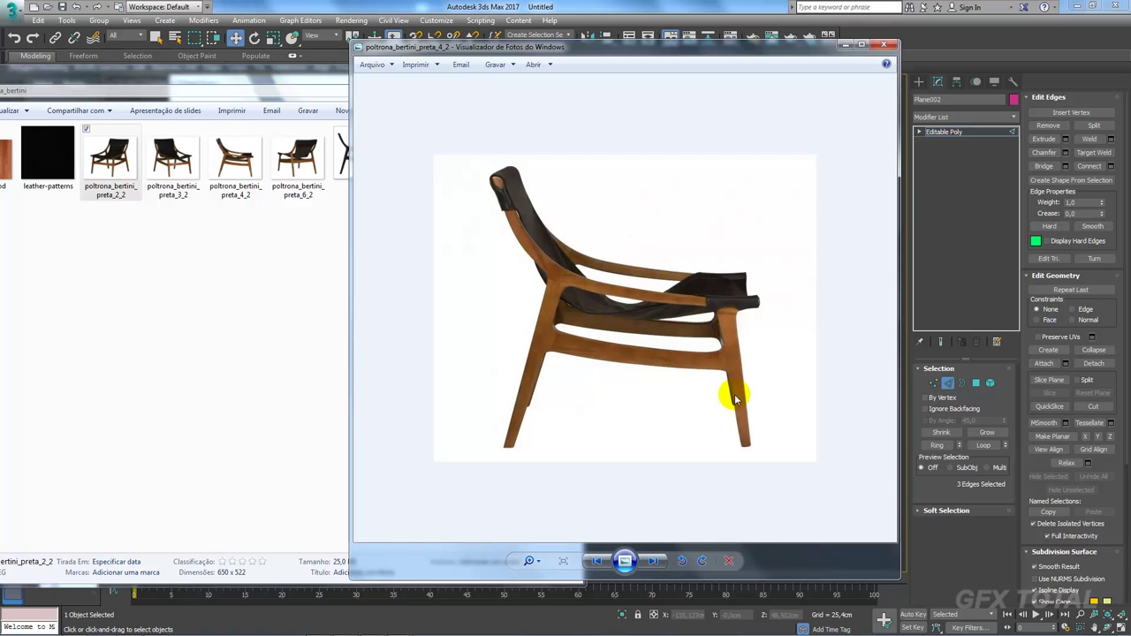
left_click(653, 562)
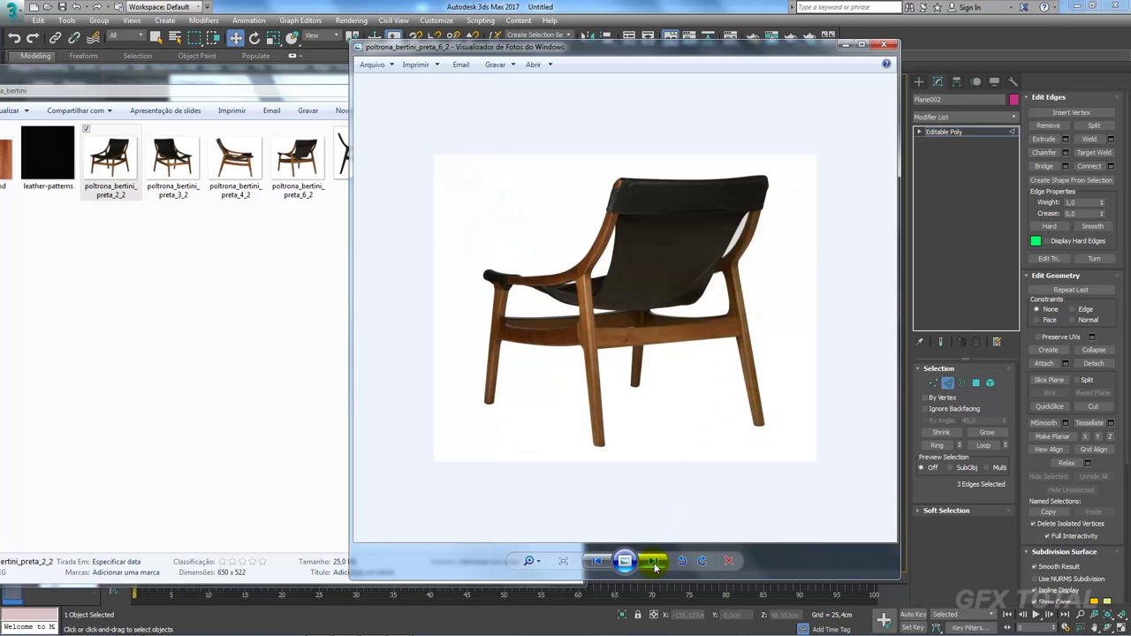
left_click(653, 562)
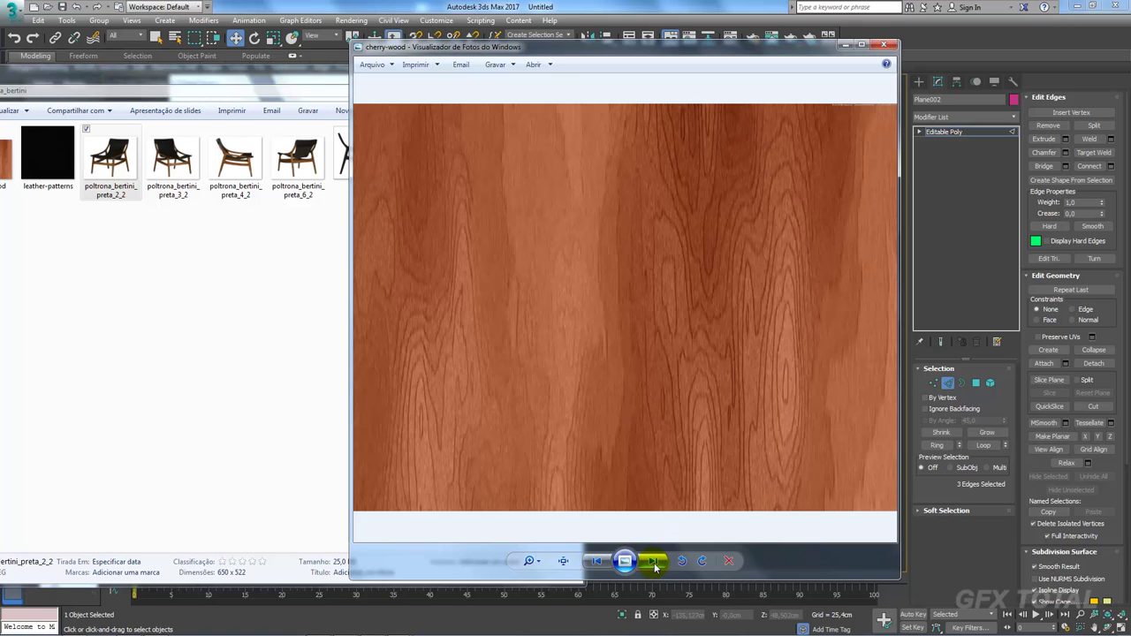
left_click(598, 563)
left_click(597, 563)
left_click(597, 563)
left_click(598, 563)
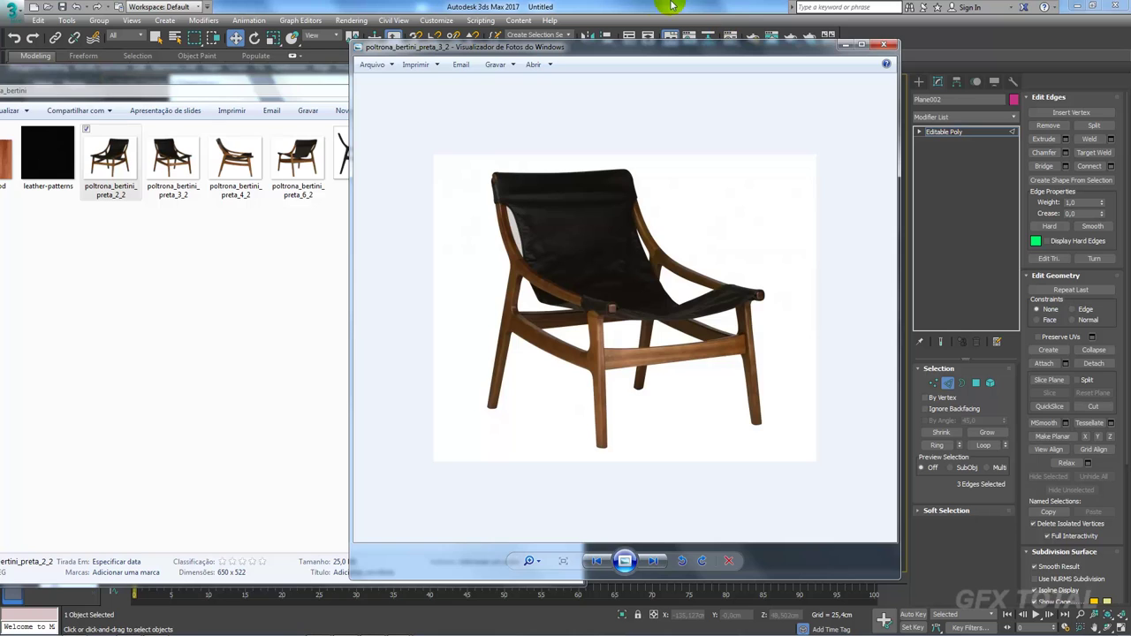
left_click(641, 8)
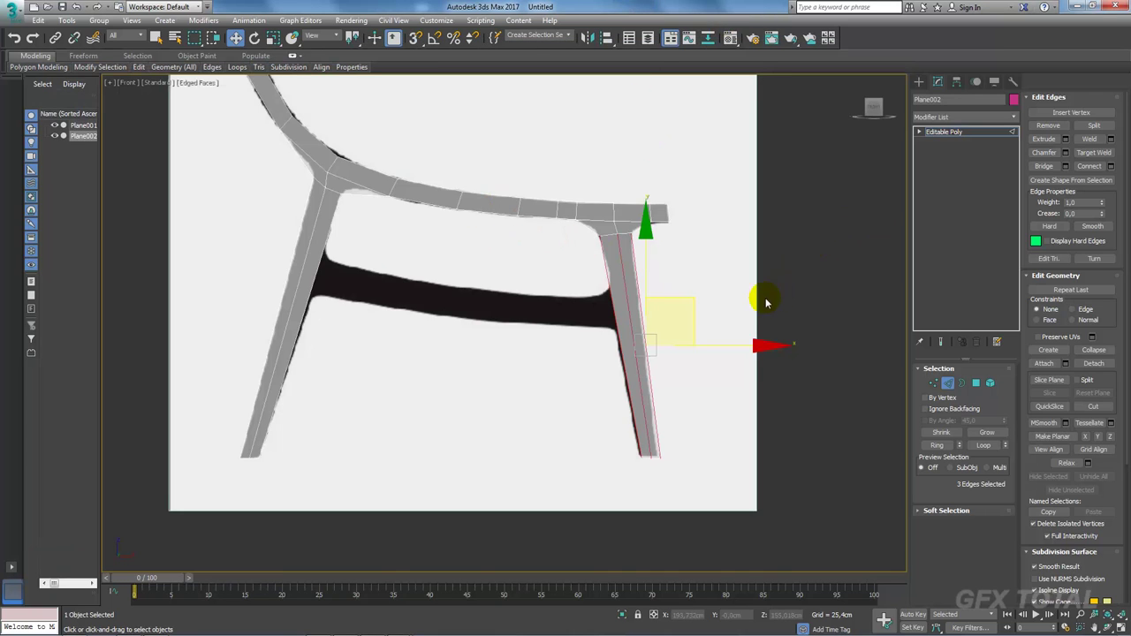
Step: Connect the vertical edges of both legs and slide the new cross edges up toward the stretcher
mouse_move(766, 304)
middle_mouse_down("alt")
mouse_move(658, 349)
mouse_move(752, 331)
mouse_move(767, 408)
mouse_move(786, 412)
middle_mouse_up("alt")
middle_click_drag(721, 428, 752, 397, "alt")
key("f")
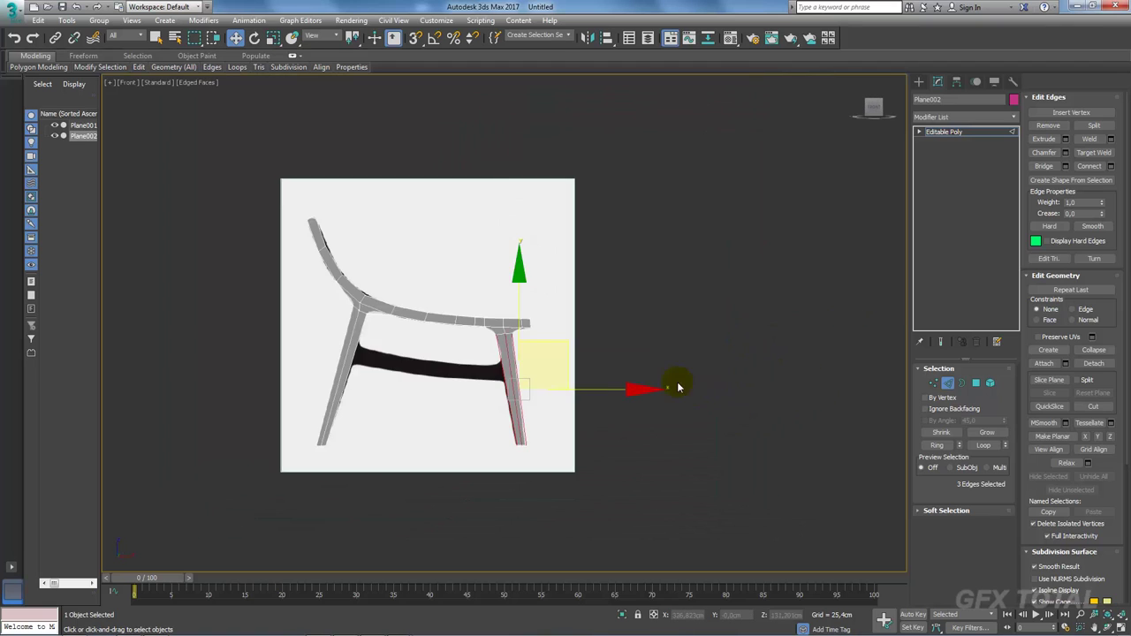
scroll(677, 386, "up", 2)
scroll(737, 308, "up", 2)
left_click_drag(746, 298, 189, 306, "ctrl")
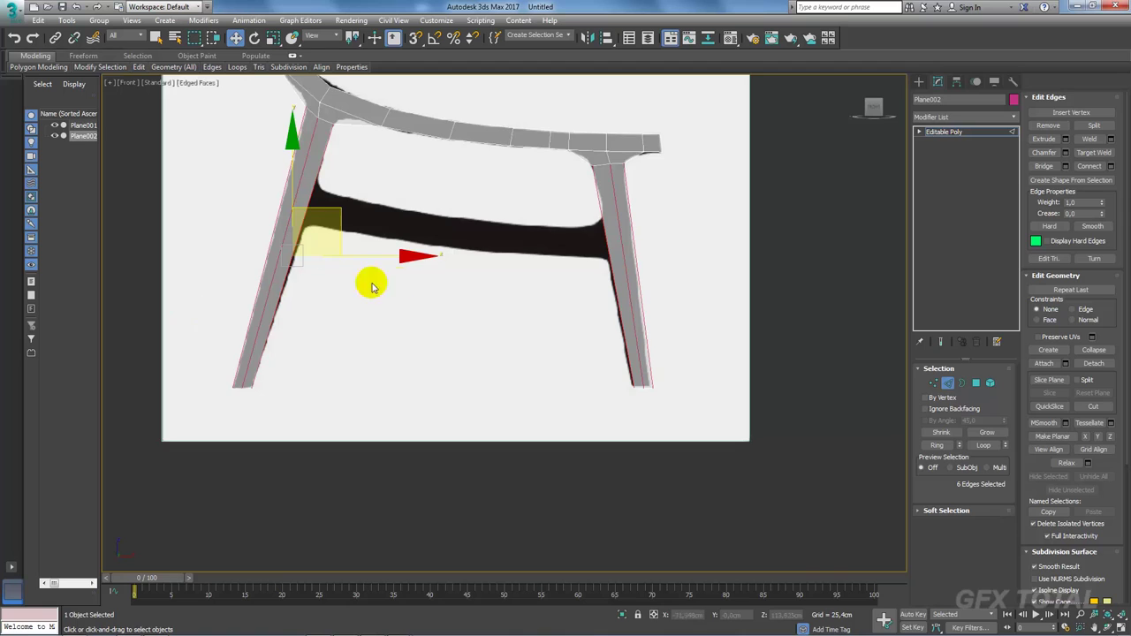
middle_click_drag(844, 231, 903, 256)
left_click(1092, 166)
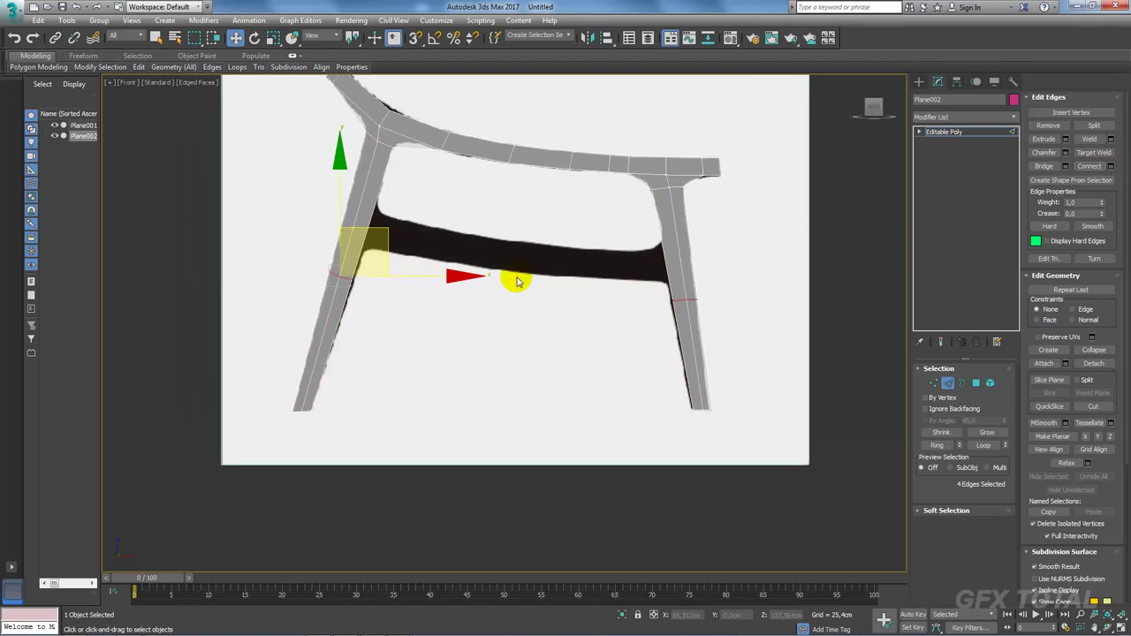
middle_click_drag(411, 264, 443, 310)
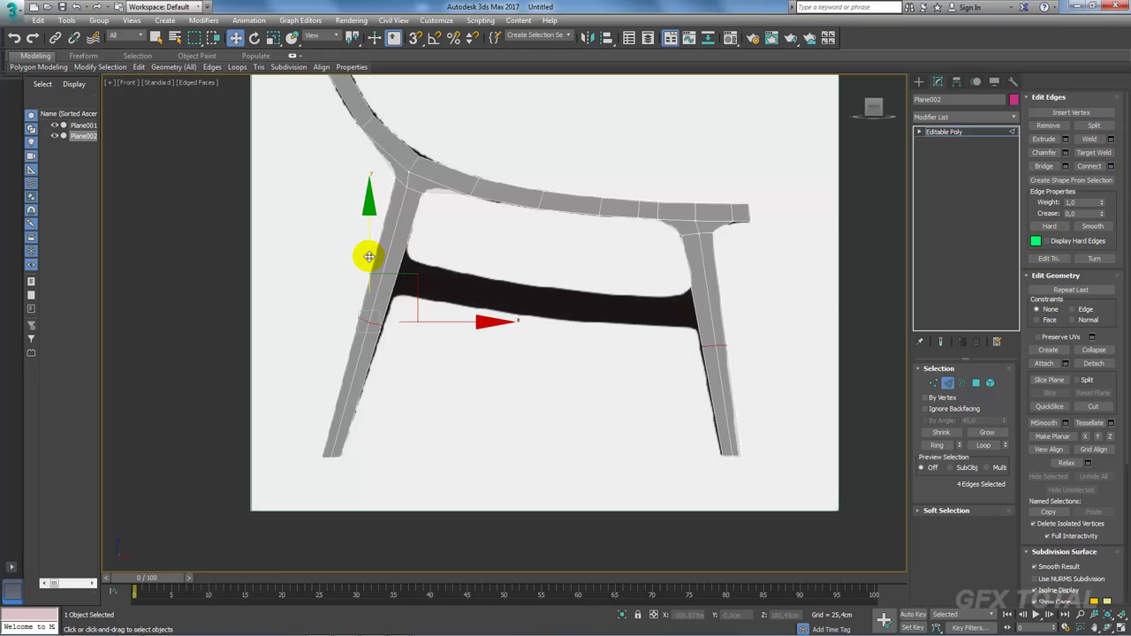
mouse_move(371, 252)
left_mouse_down()
mouse_move(363, 207)
mouse_move(757, 277)
left_mouse_up()
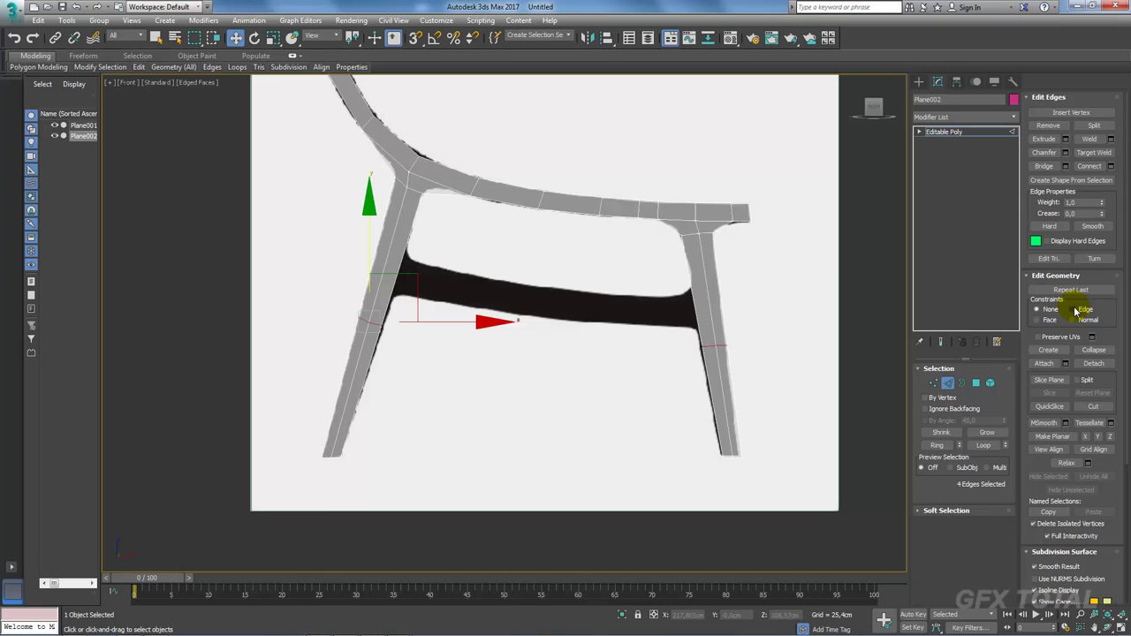
left_click_drag(361, 258, 393, 183)
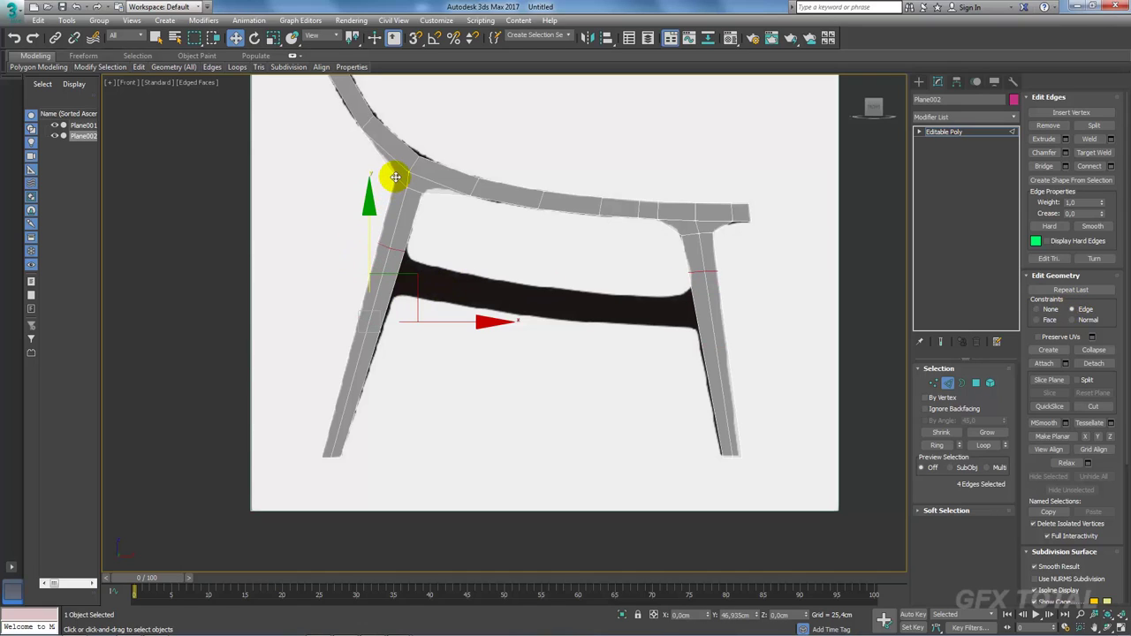
Step: Add a second set of cross edges on both legs and move them up
left_click_drag(323, 207, 430, 253, "alt")
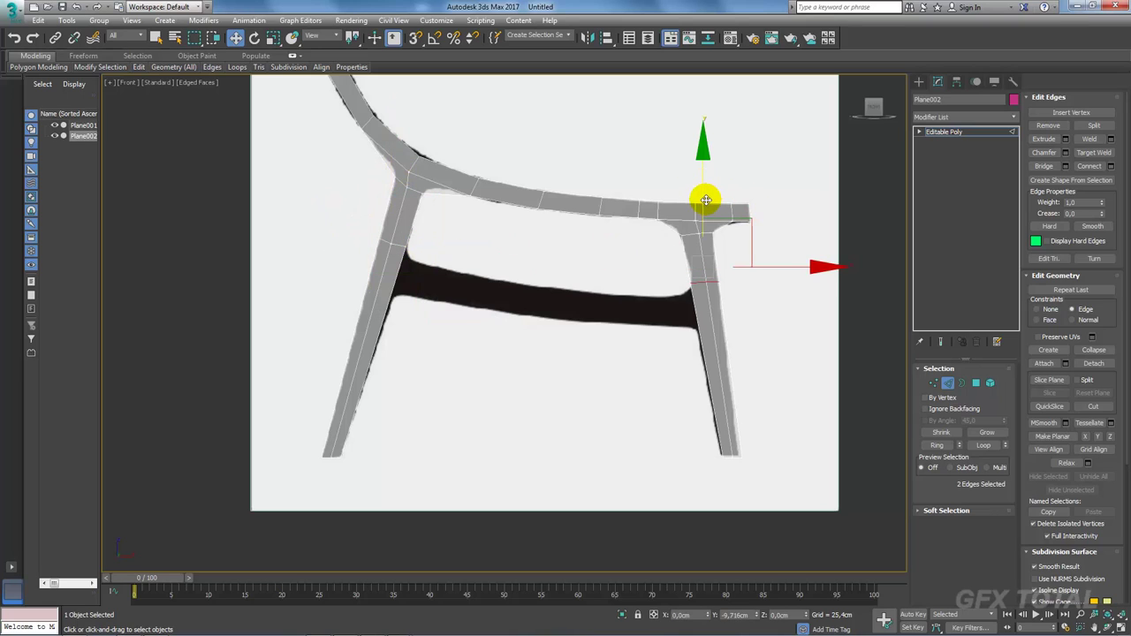
left_click_drag(765, 351, 202, 368)
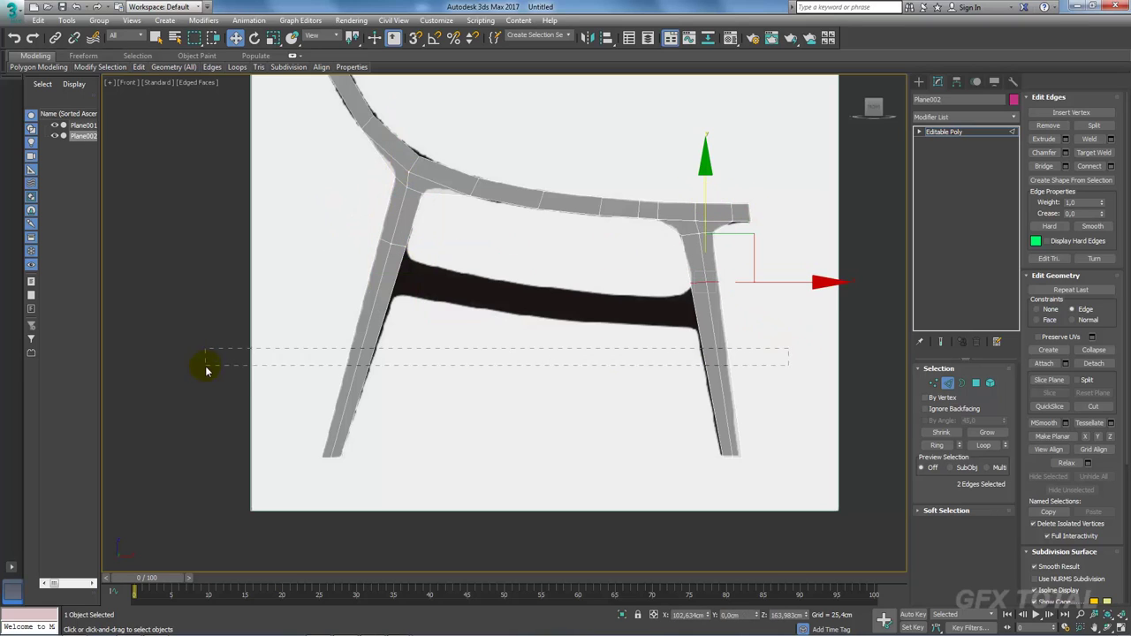
left_click(1090, 166)
left_click_drag(361, 273, 372, 224)
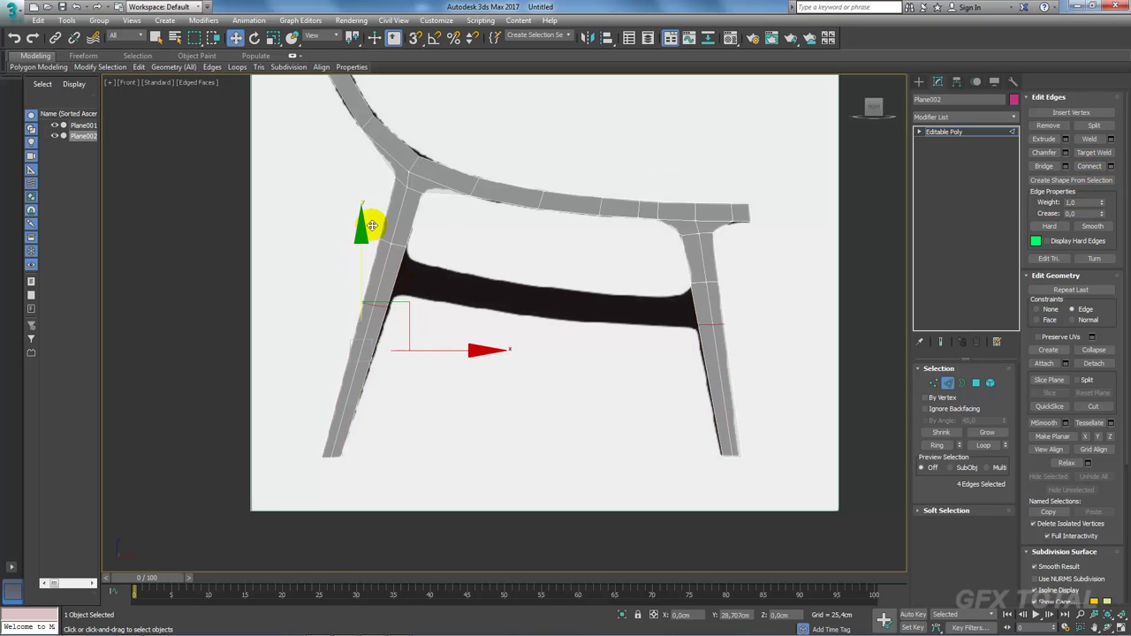
left_click_drag(336, 263, 419, 330, "alt")
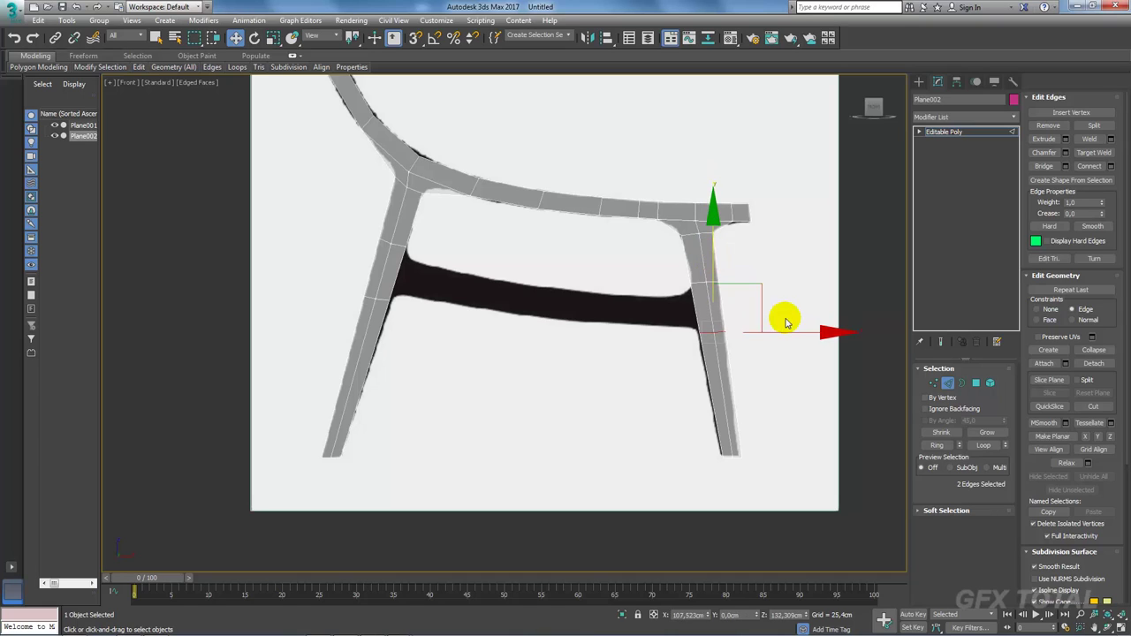
left_click_drag(786, 318, 610, 315)
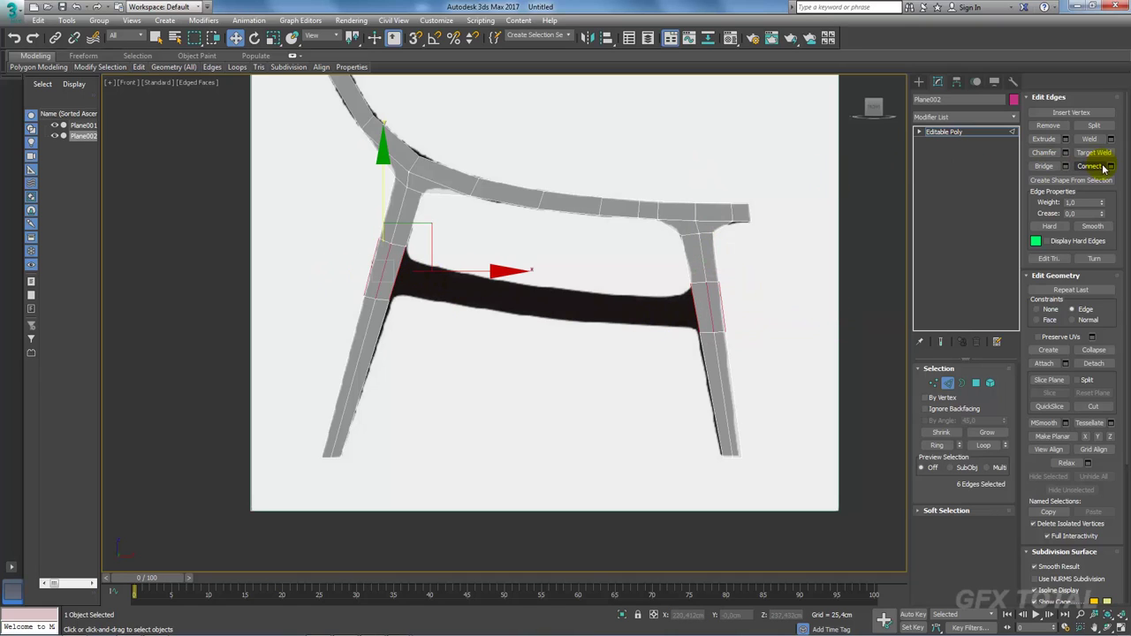
Step: Select the two facing edges on the left leg and slide them down to meet the stretcher
left_click(543, 279, "ctrl")
middle_click_drag(505, 283, 502, 313)
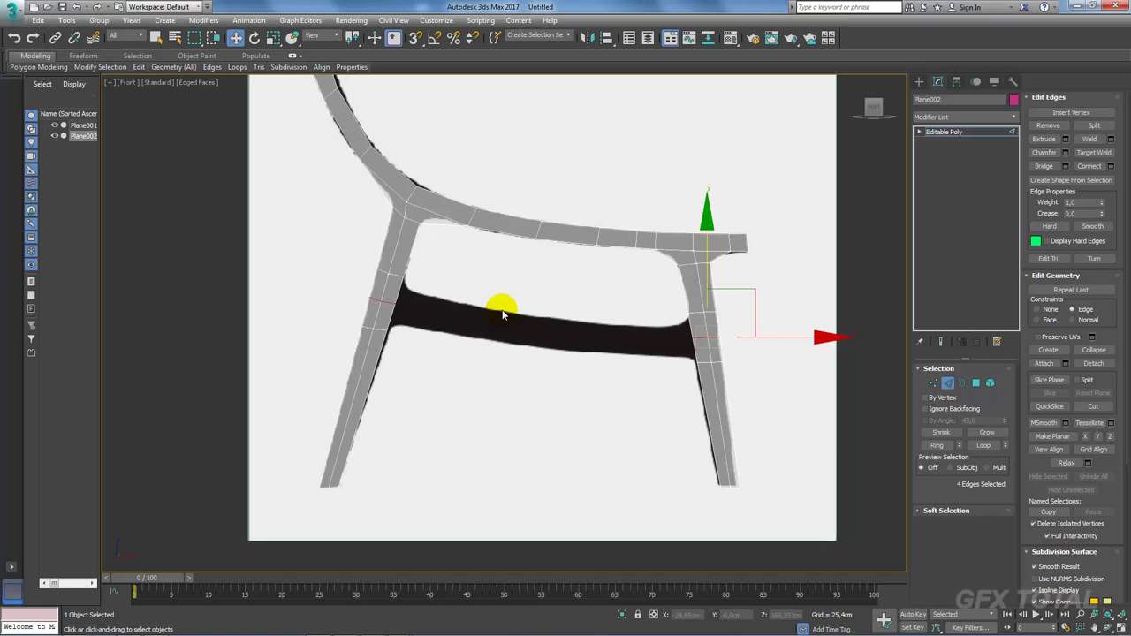
scroll(404, 285, "up", 3)
scroll(296, 260, "down", 1)
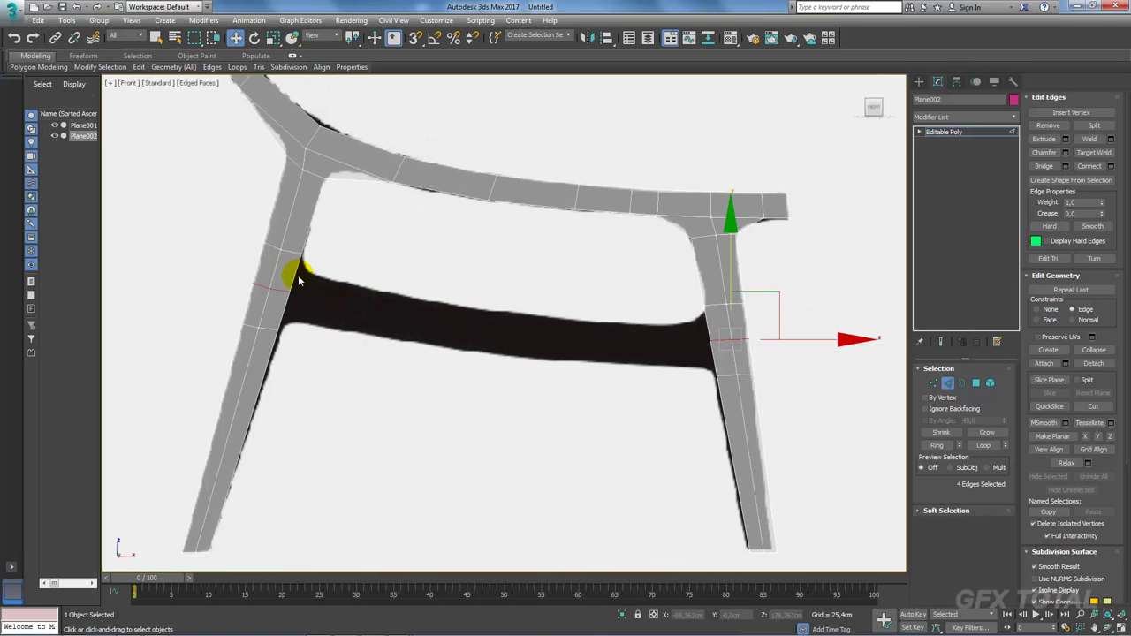
left_click(298, 276)
left_click(277, 306, "ctrl")
scroll(316, 303, "up", 1)
scroll(327, 308, "up", 2)
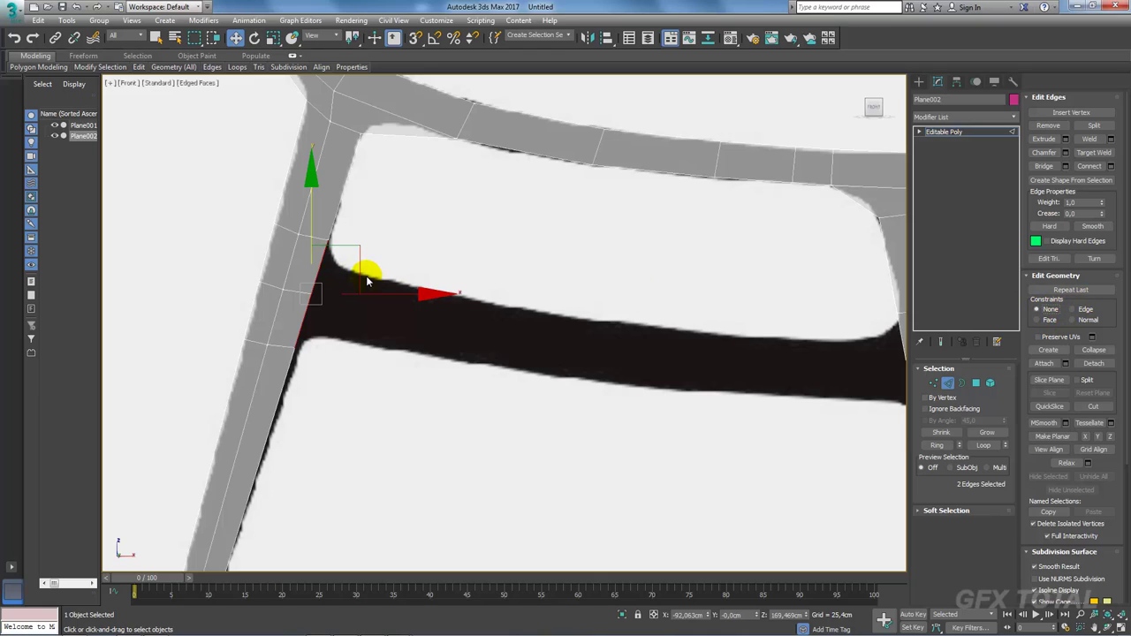
left_click_drag(351, 245, 375, 256)
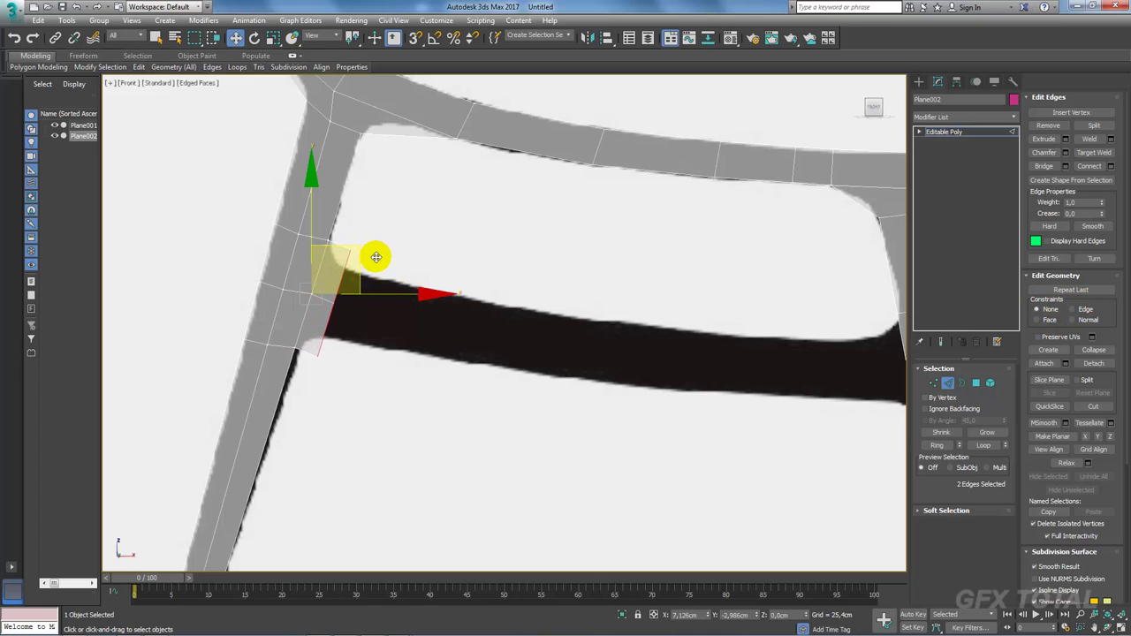
key("r")
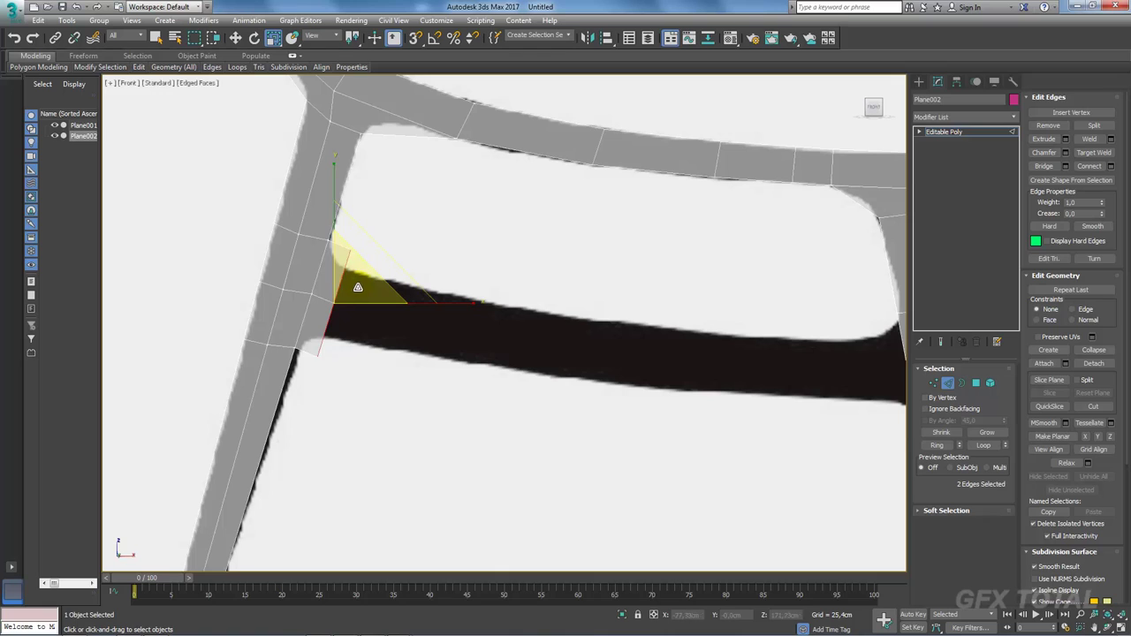
key("w")
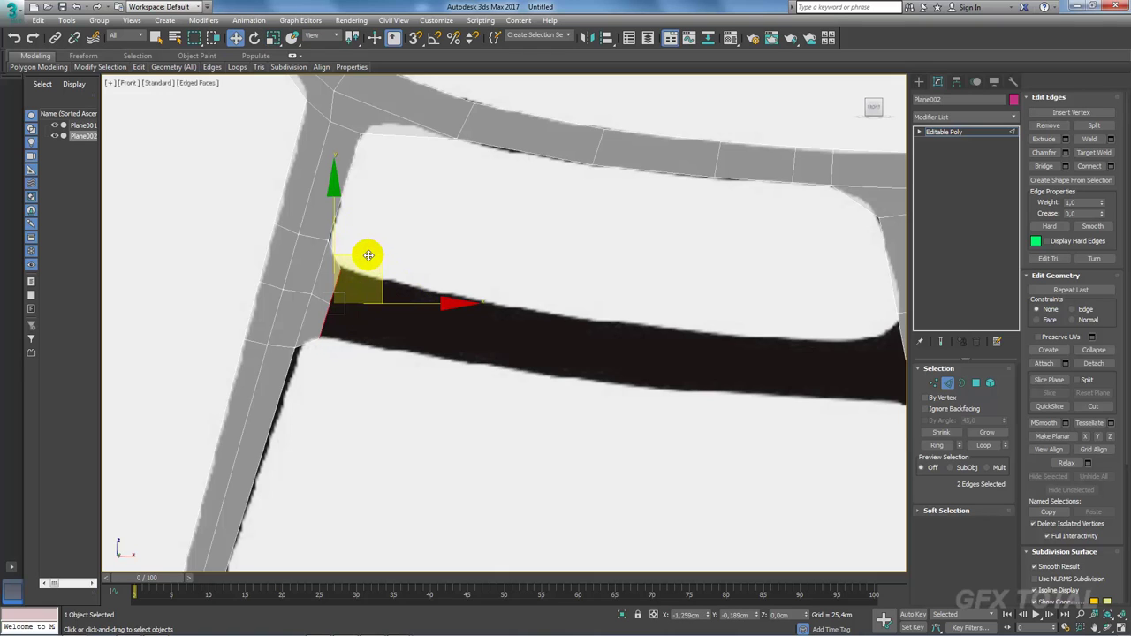
Step: Select the matching edges on the right leg and add the left-leg edges, giving four edges
scroll(654, 305, "down", 3)
scroll(749, 319, "up", 3)
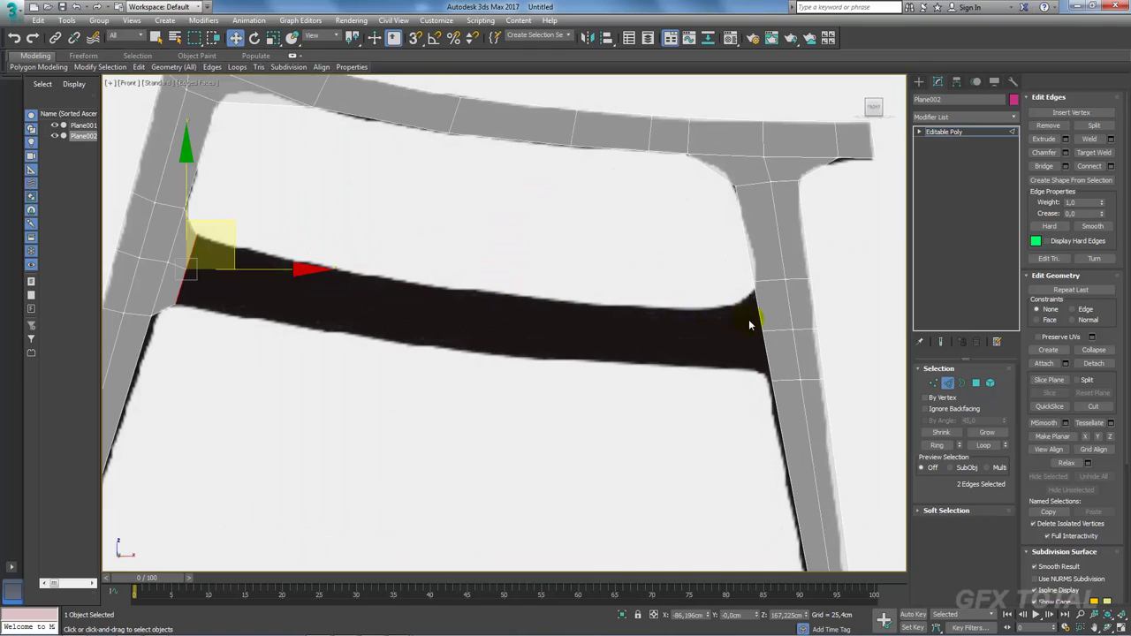
left_click(771, 351)
left_click(769, 336)
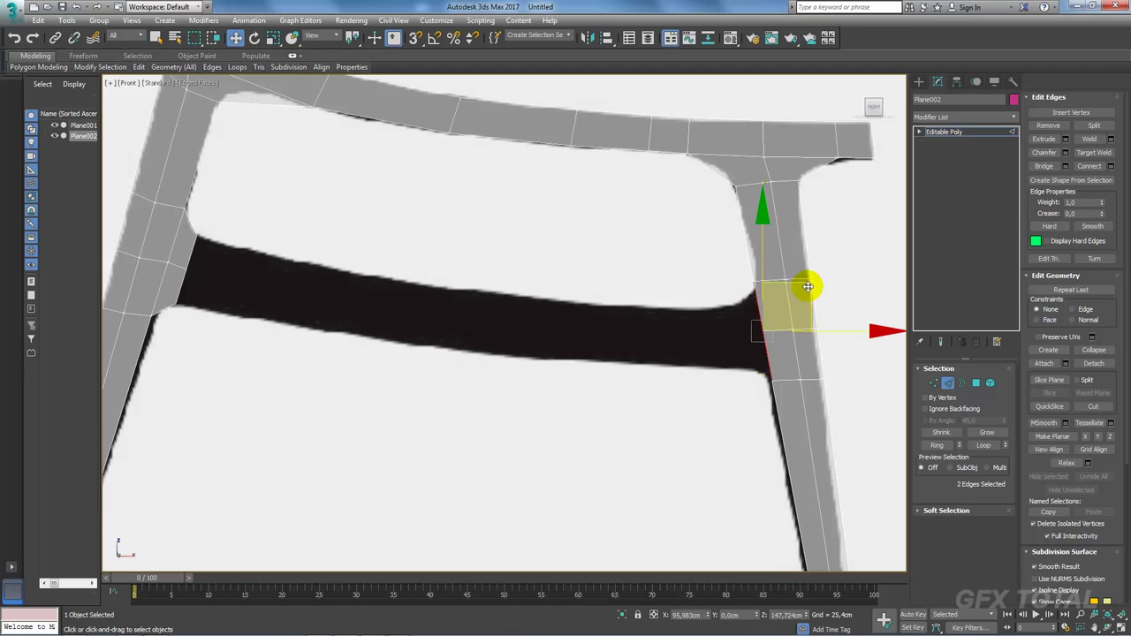
key("e")
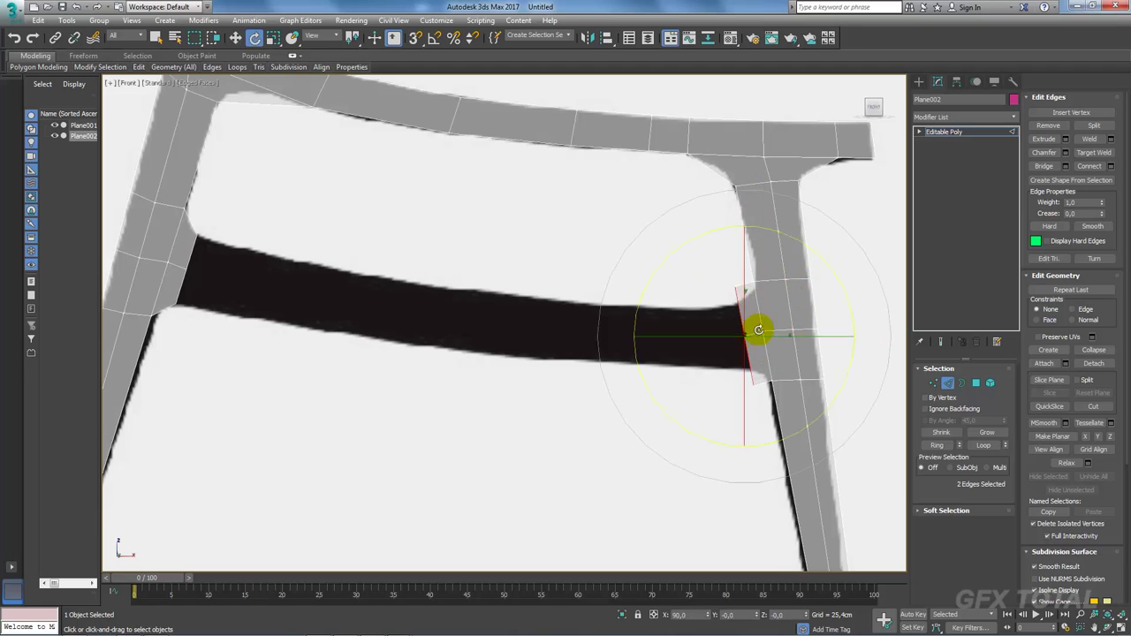
key("r")
key("w")
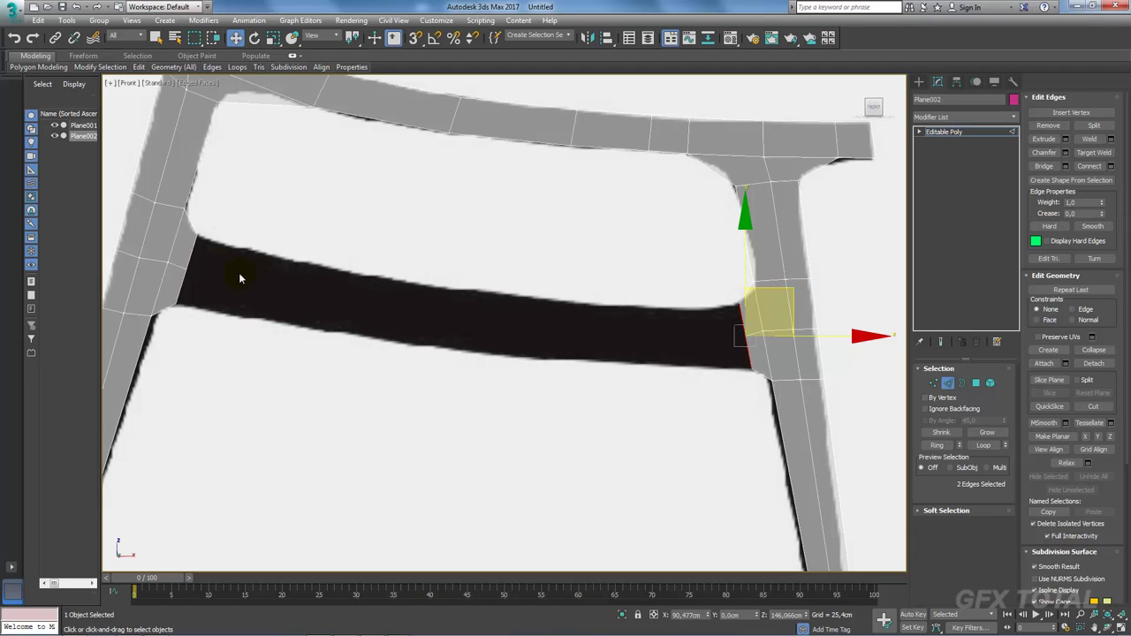
left_click(192, 254, "ctrl")
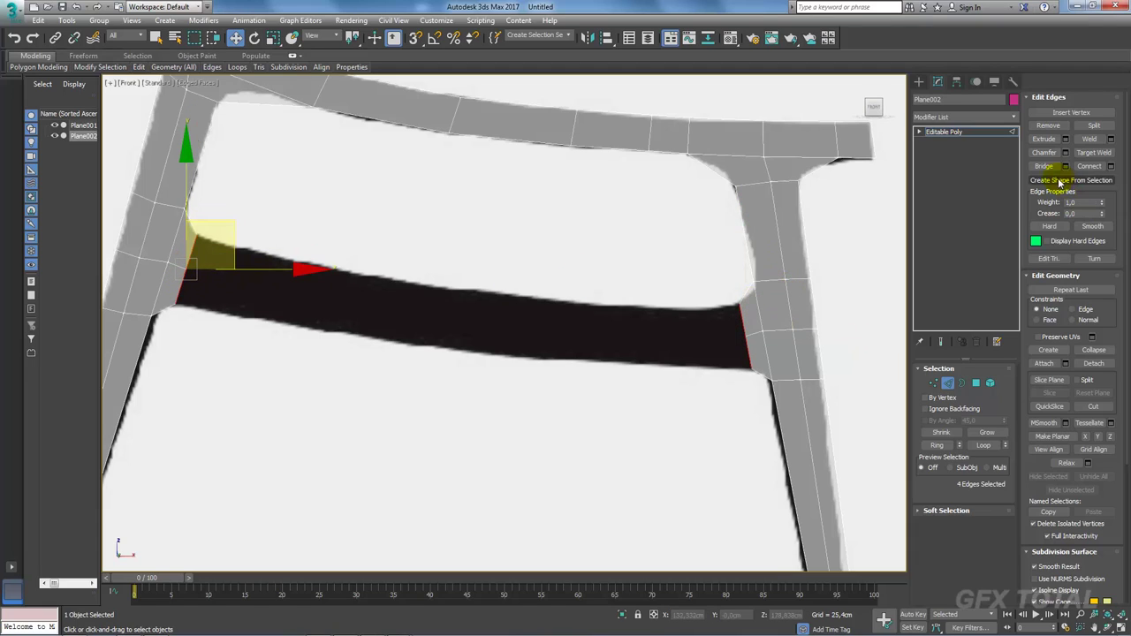
Step: Bridge the leg edges into a lower crossbar and connect its long edges with a cross edge
left_click(1049, 168)
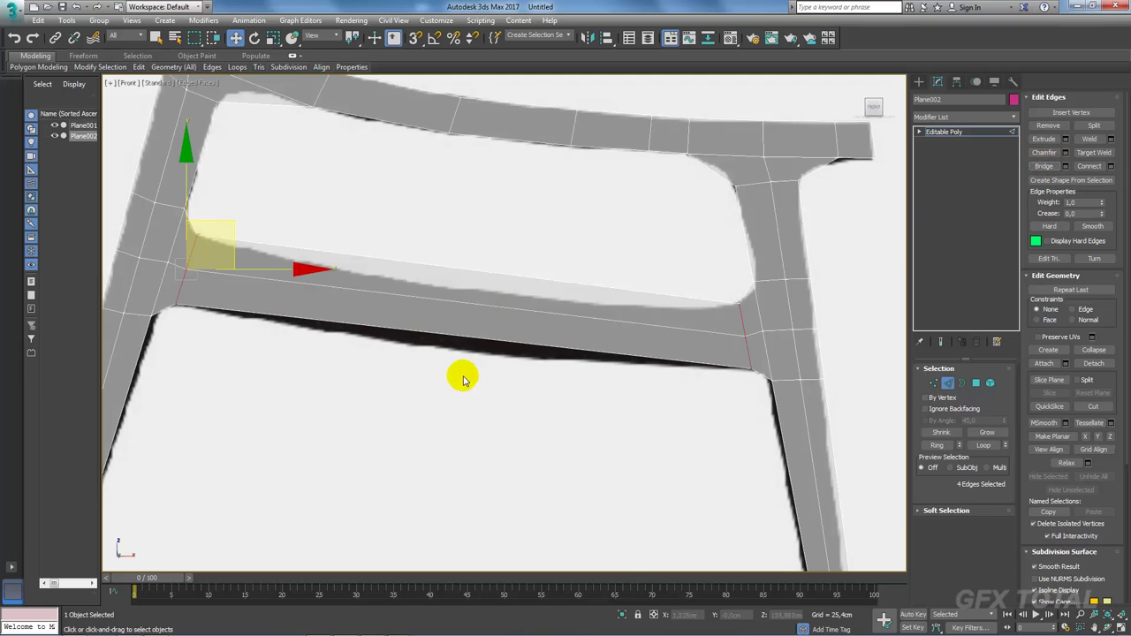
scroll(462, 377, "down", 3)
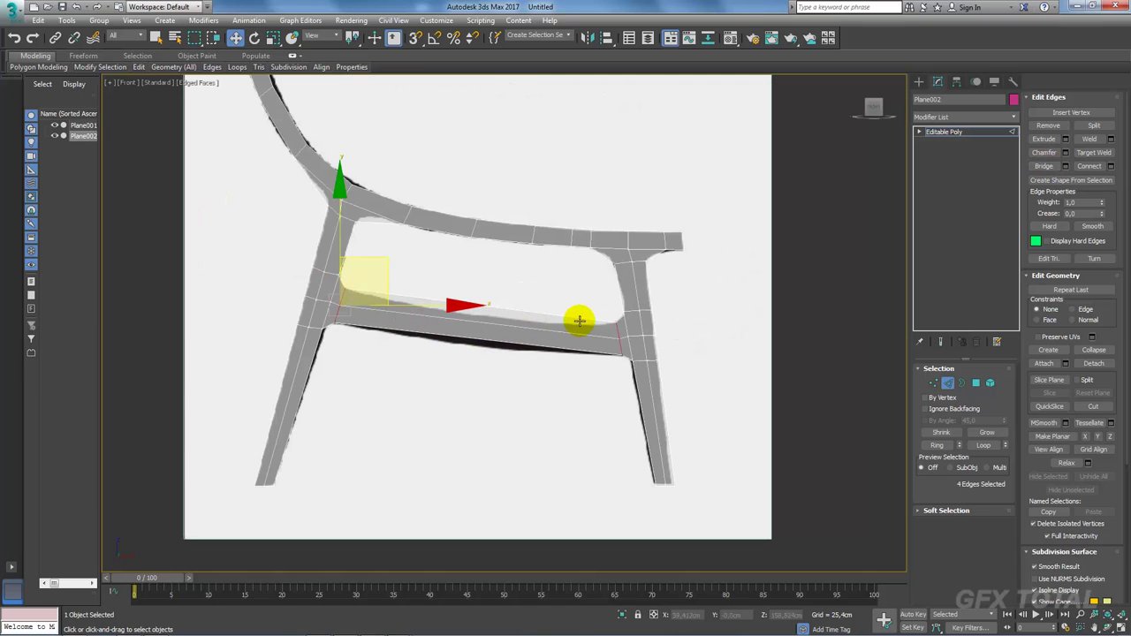
left_click(447, 281)
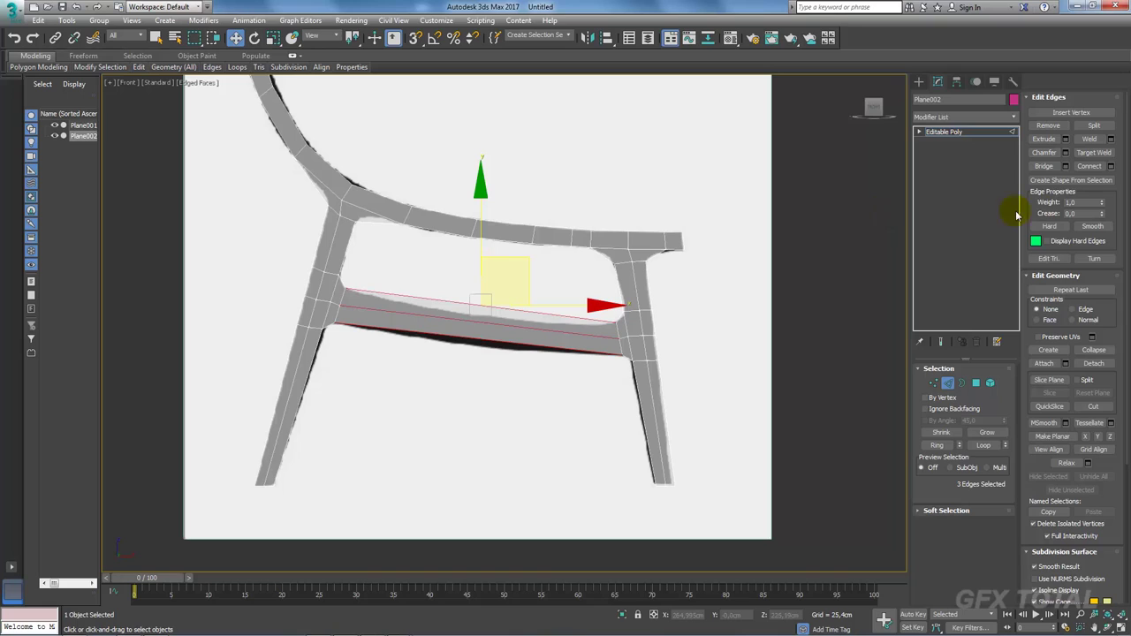
left_click(1097, 171)
key("r")
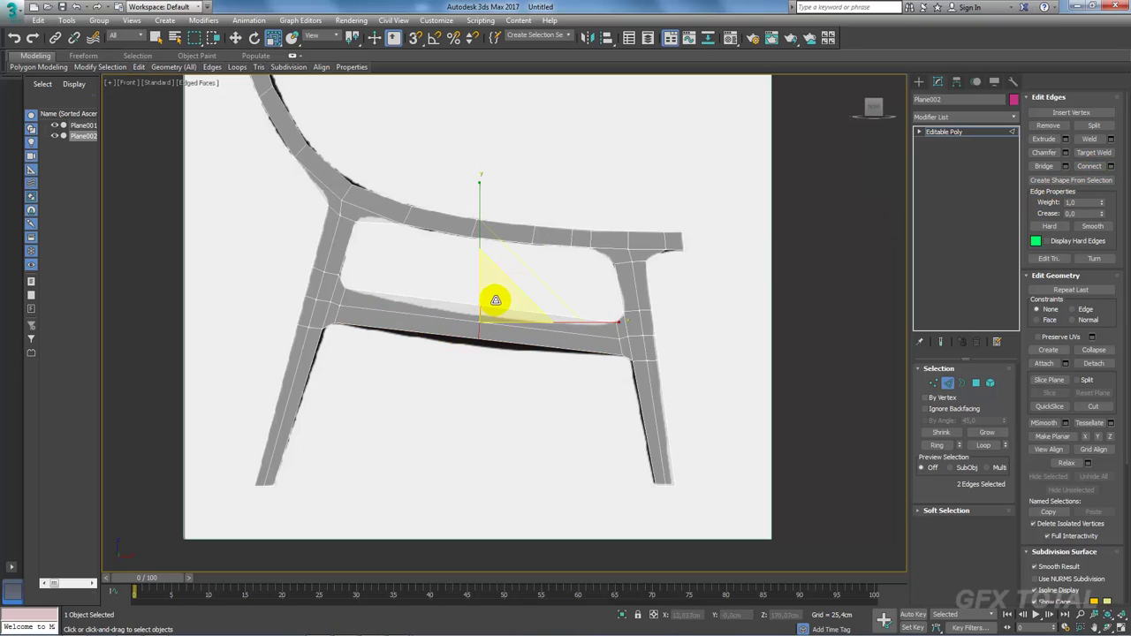
key("w")
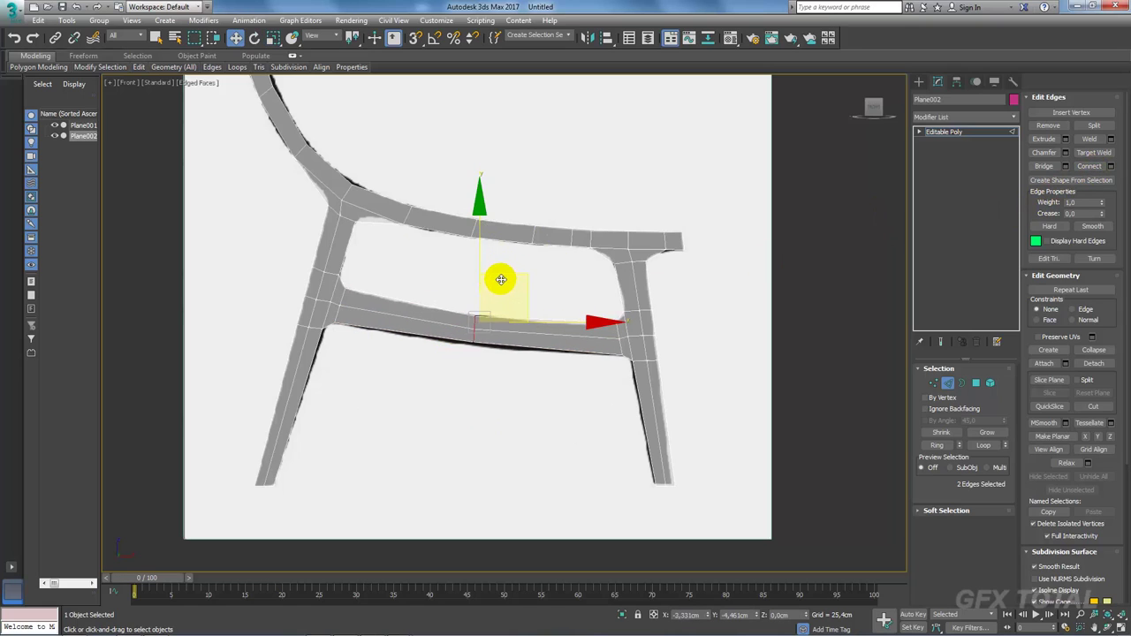
scroll(469, 305, "up", 2)
scroll(469, 309, "up", 2)
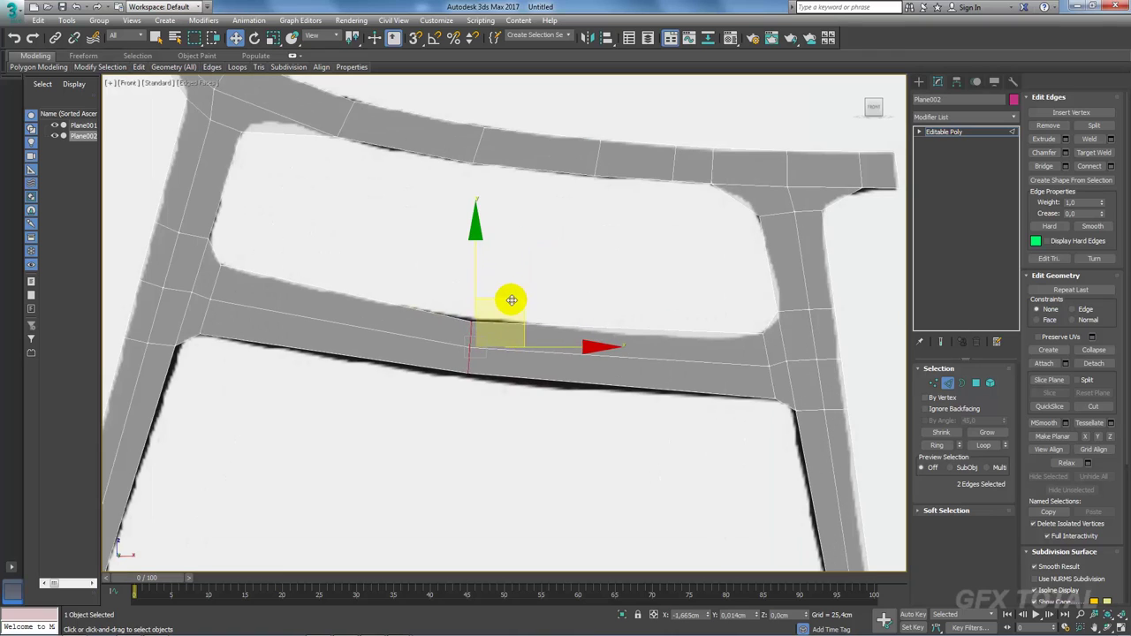
Step: Undo an accidental cloned strip, then place a cross edge near the crossbar's left end
key("e")
key("r")
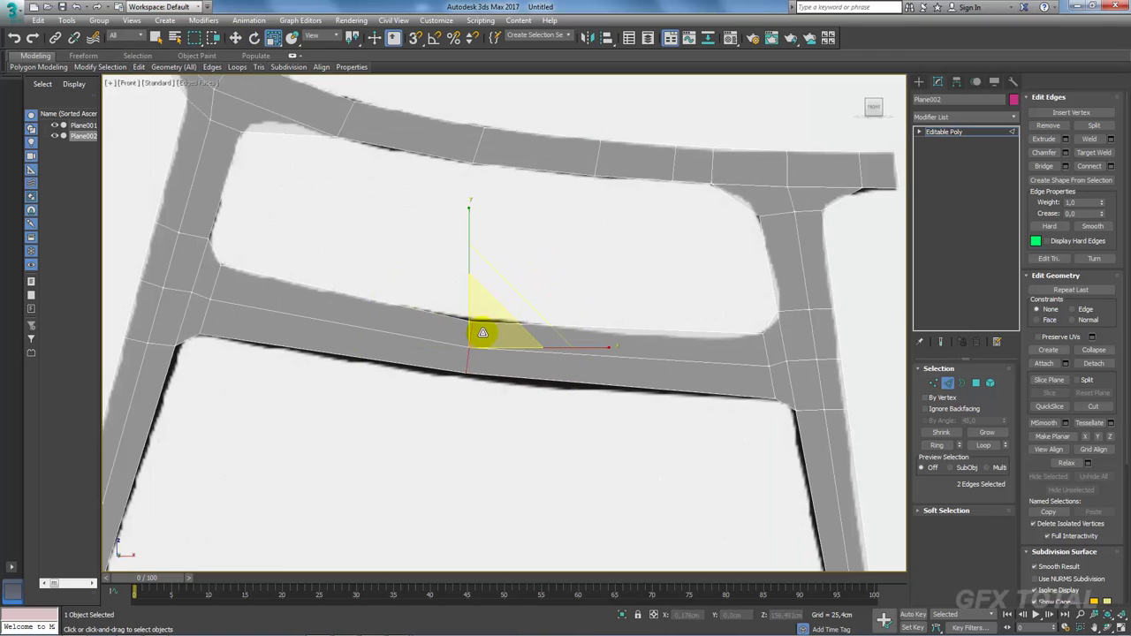
left_click_drag(483, 332, 583, 308)
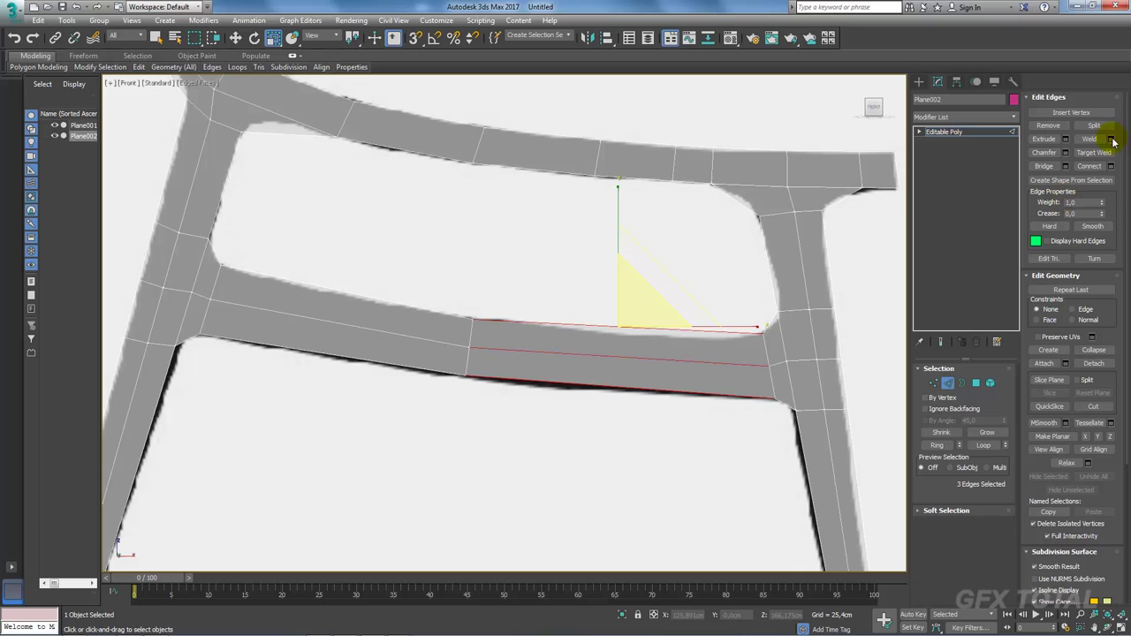
key("ctrl+z")
key("w")
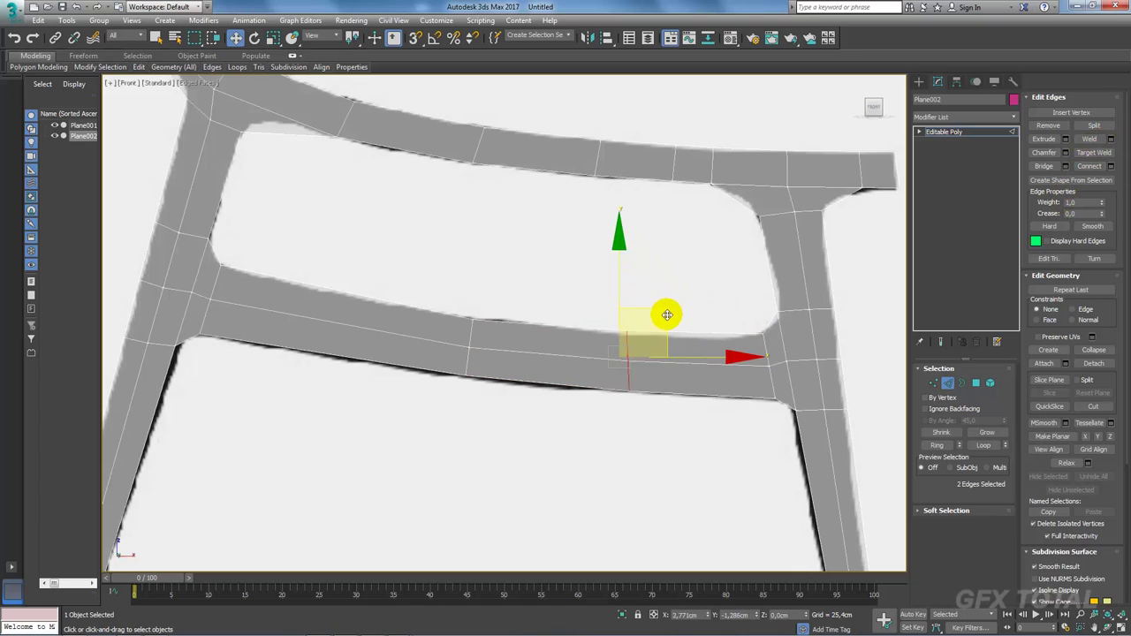
left_click_drag(379, 272, 329, 399)
left_click(1089, 166)
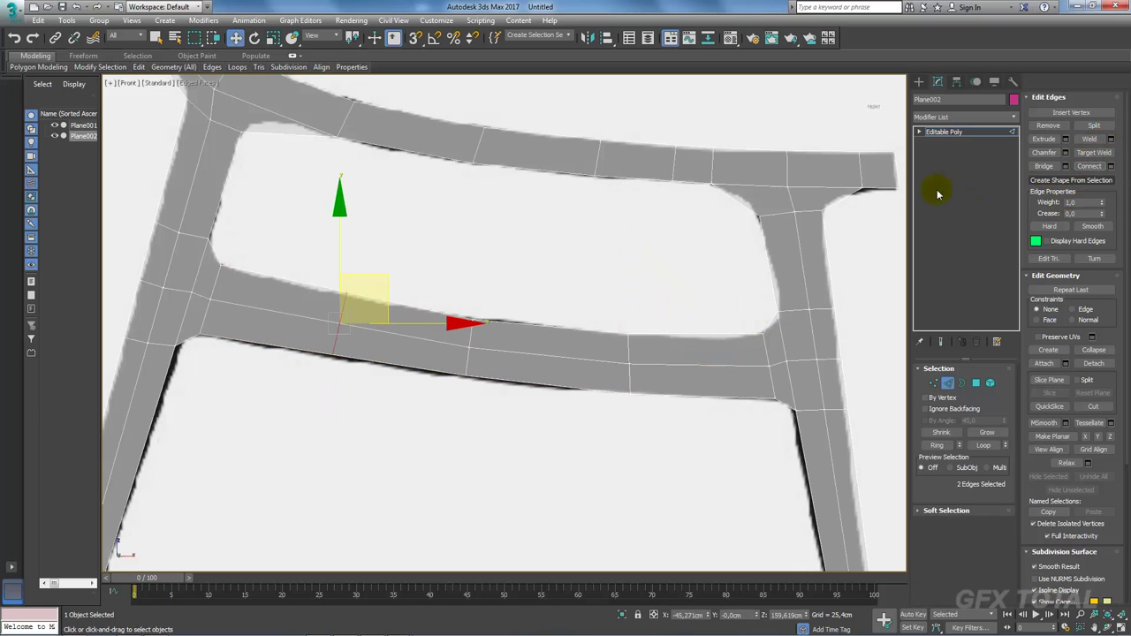
mouse_move(356, 286)
left_mouse_down()
mouse_move(370, 278)
mouse_move(444, 391)
mouse_move(482, 337)
left_mouse_up()
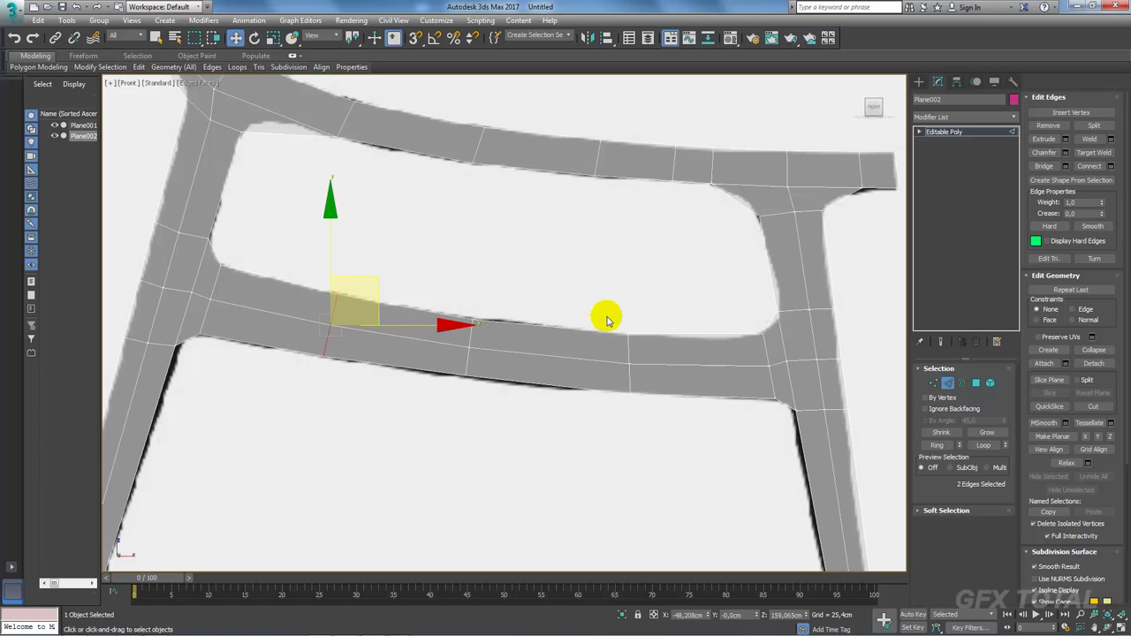
Step: Add a cross edge in the crossbar's right section and select the middle and left section edges
left_click_drag(669, 306, 704, 407)
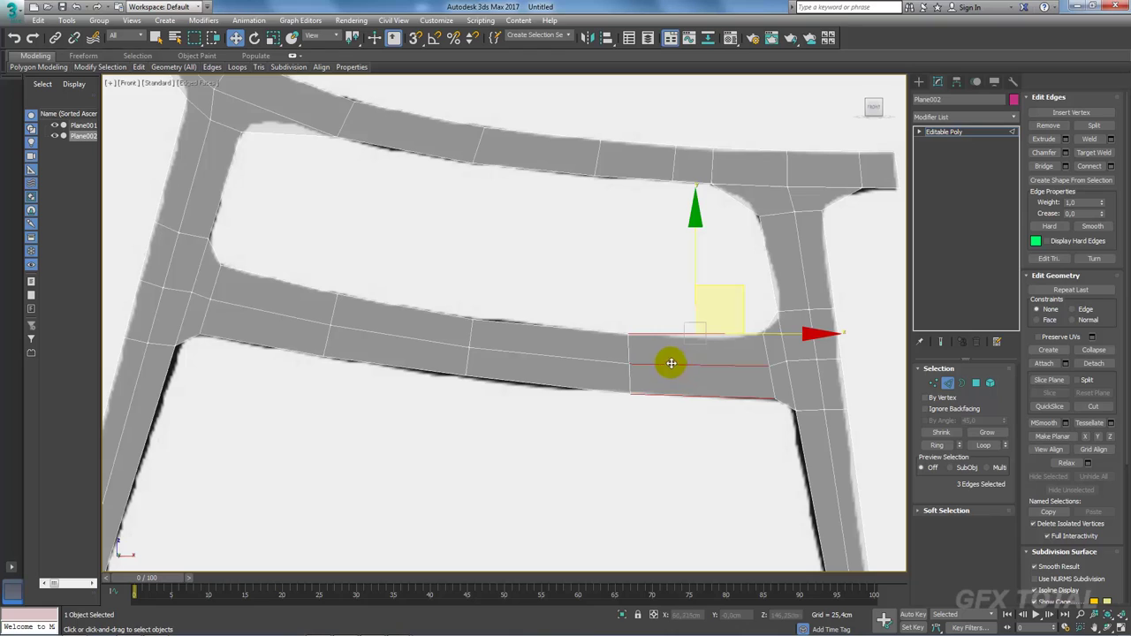
left_click(1089, 165)
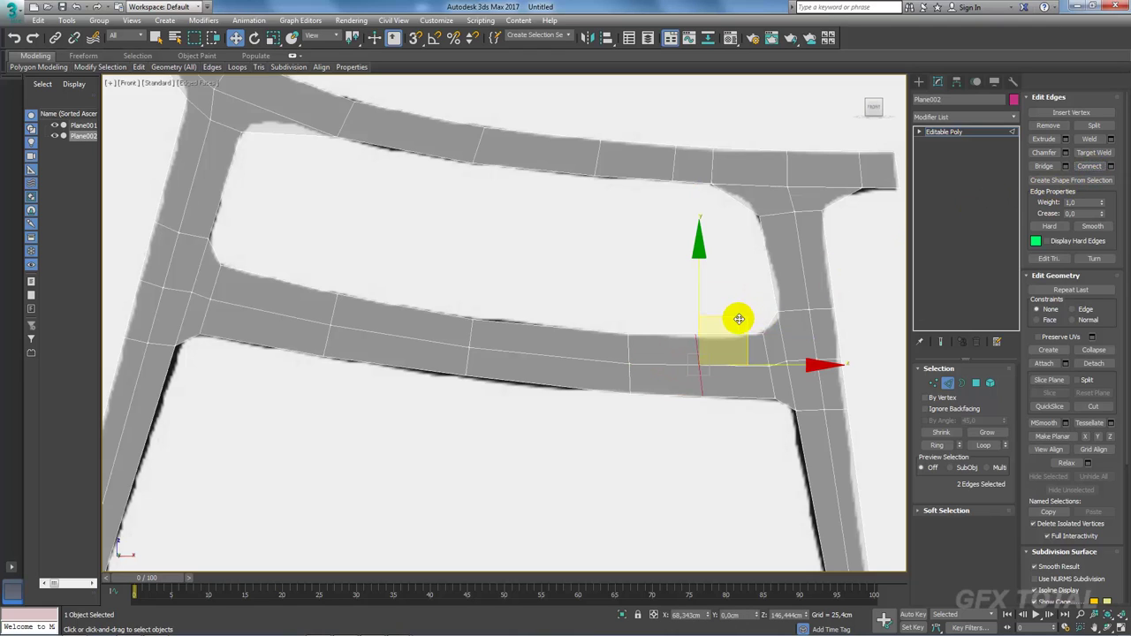
key("r")
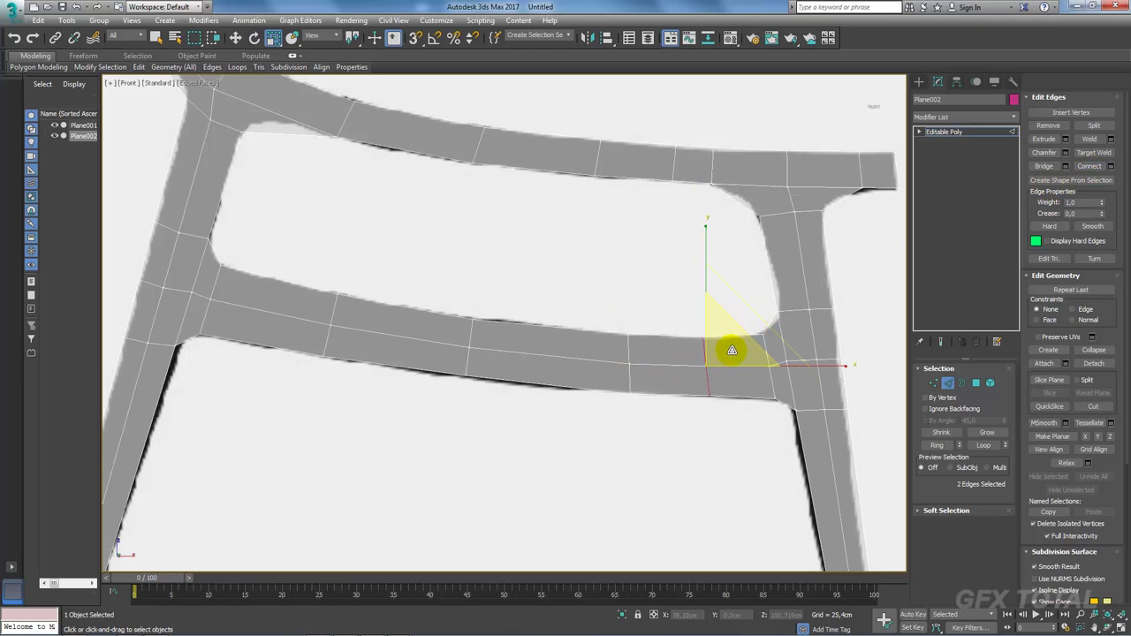
key("w")
left_click(547, 318)
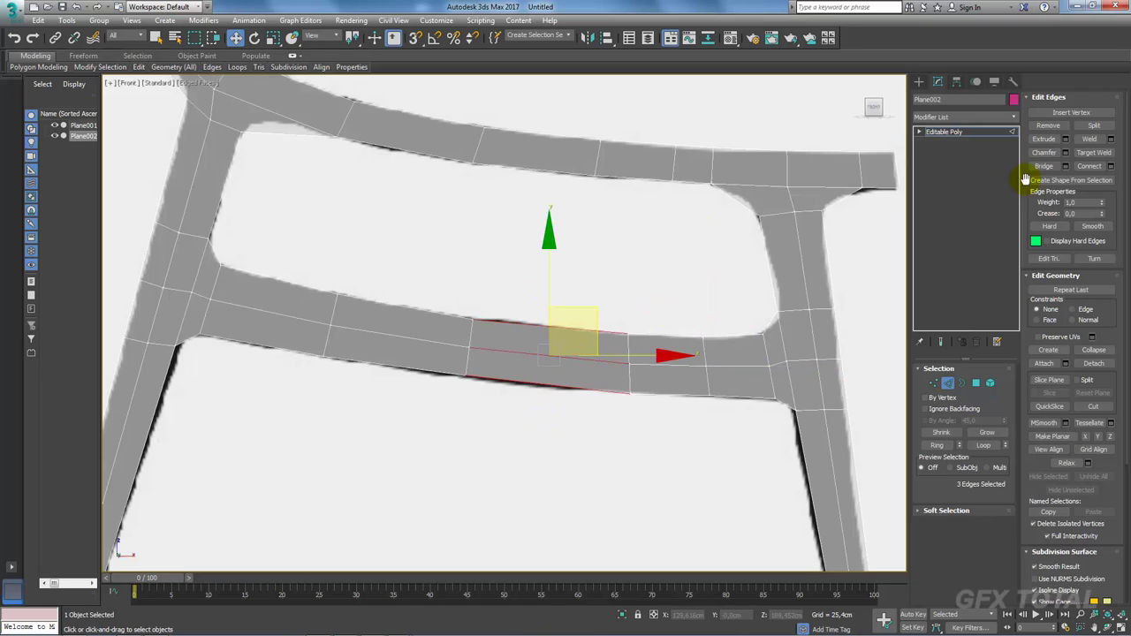
left_click_drag(417, 273, 374, 411)
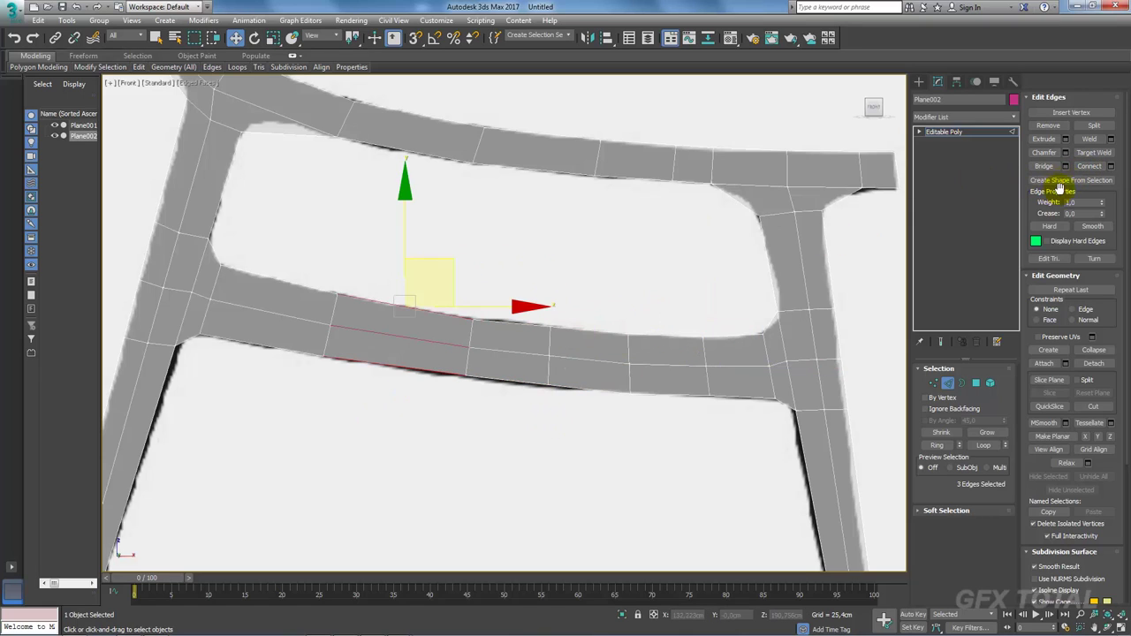
left_click_drag(254, 218, 265, 391)
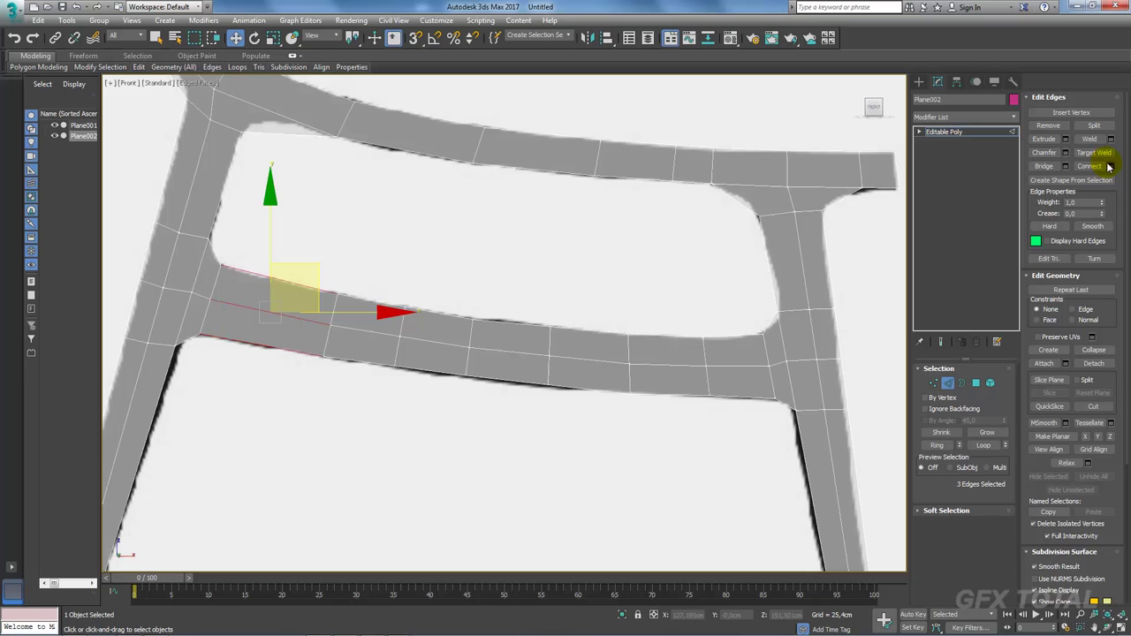
Step: Zoom in on the upper-left joint and marquee-select the two top-rail edges at the front leg
scroll(525, 318, "down", 1)
scroll(533, 312, "down", 4)
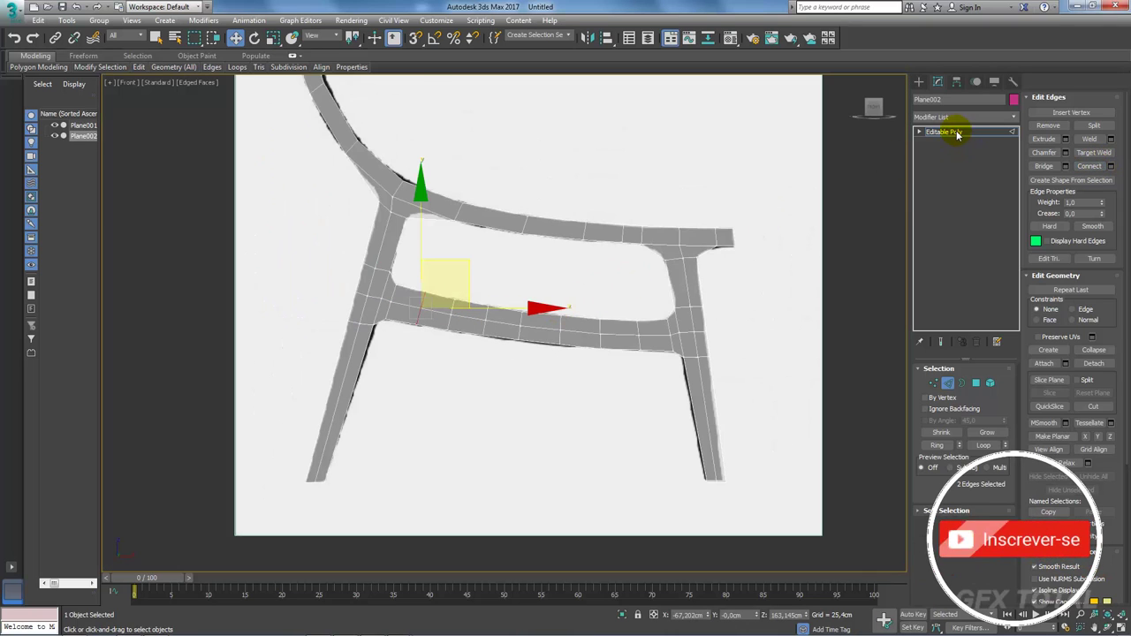
left_click(958, 132)
scroll(639, 345, "up", 2)
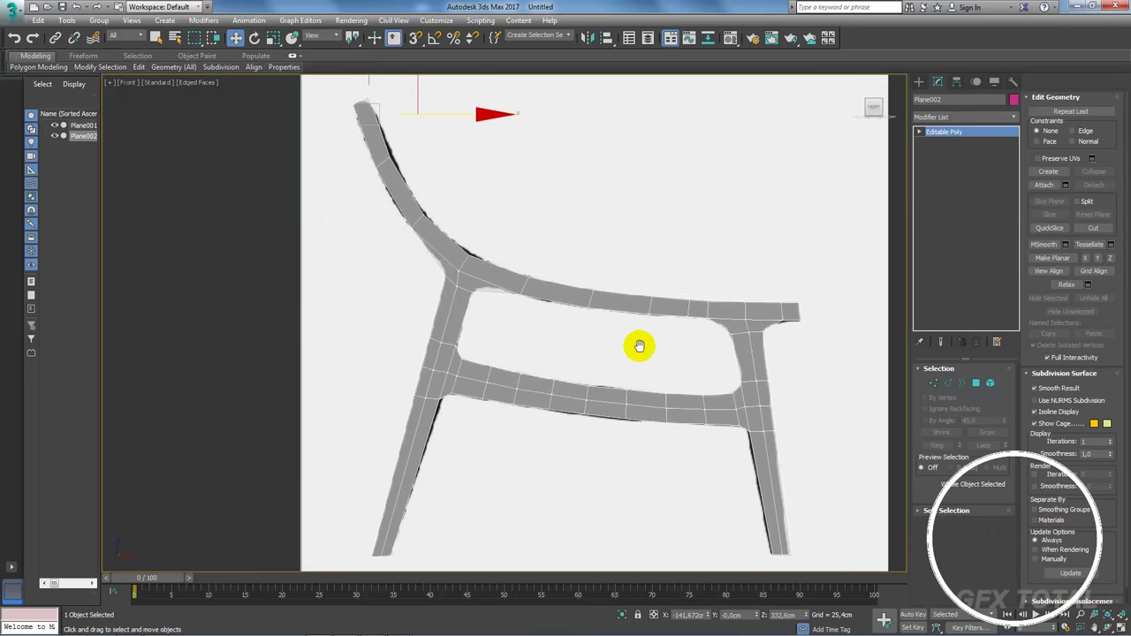
scroll(480, 310, "up", 1)
scroll(483, 311, "up", 3)
scroll(483, 310, "down", 4)
scroll(480, 316, "up", 3)
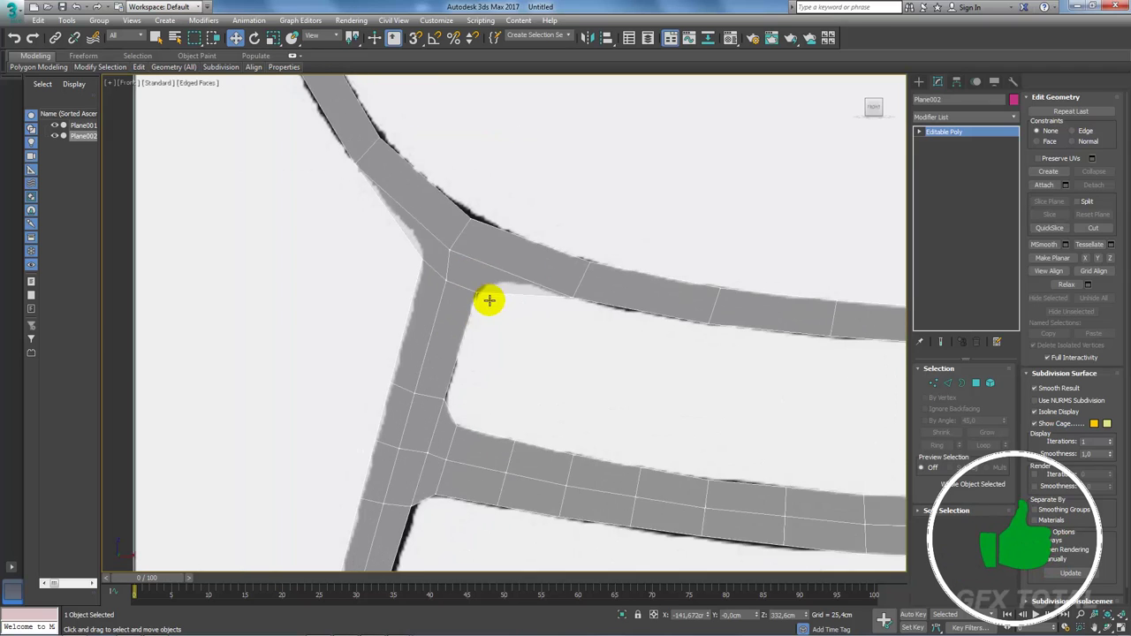
scroll(487, 300, "up", 1)
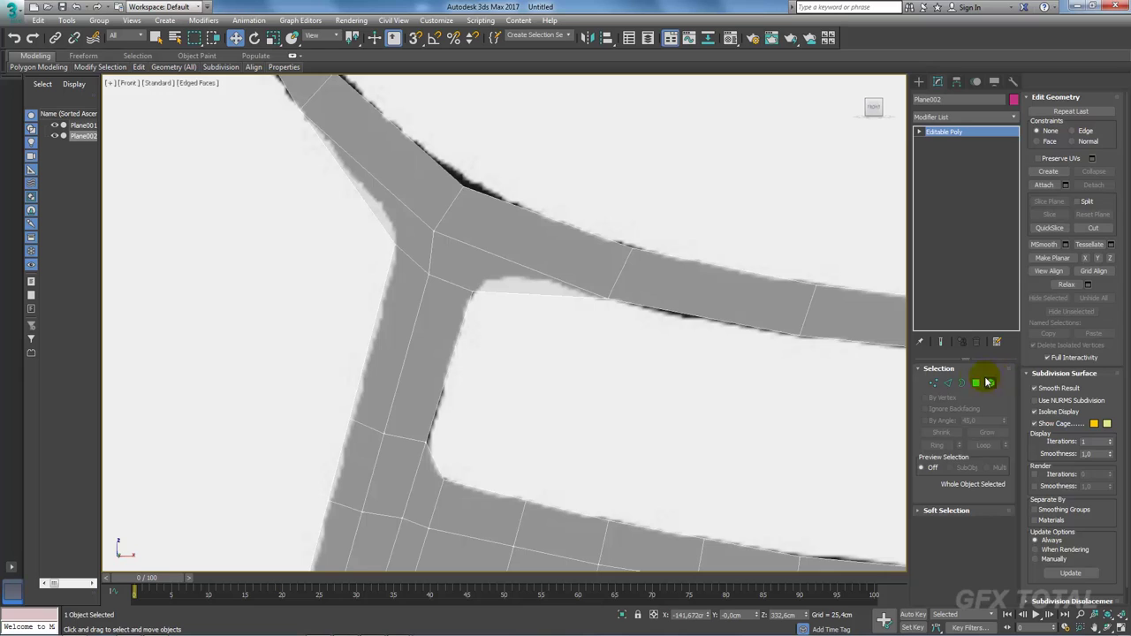
left_click(950, 385)
left_click_drag(537, 168, 518, 291)
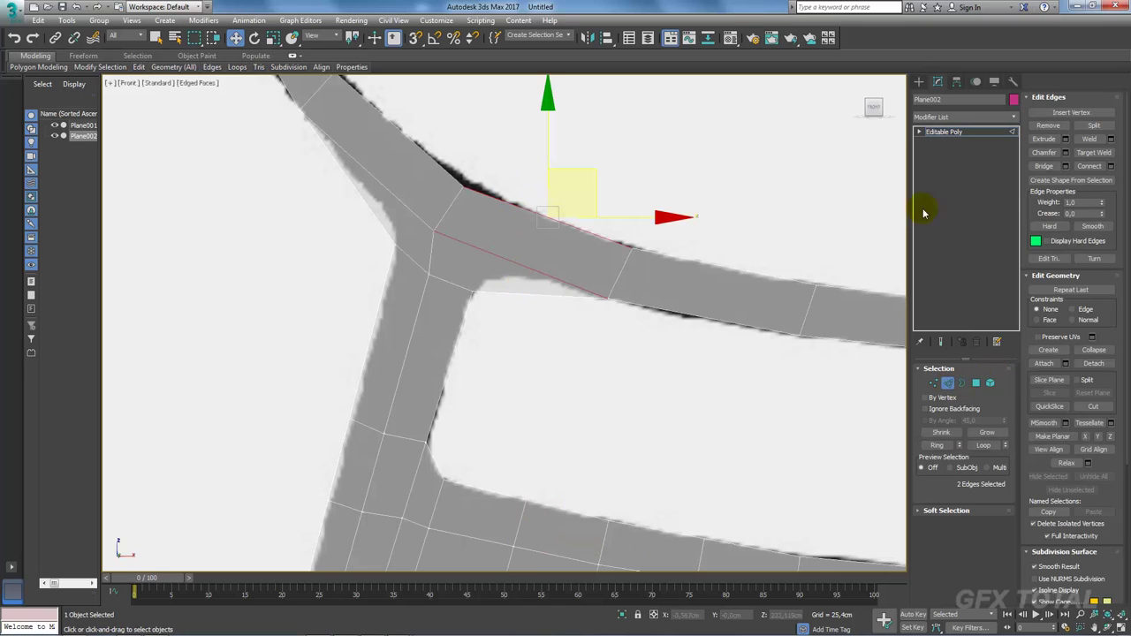
Step: Connect the two top-rail edges, slide the new edge along the rail, then pick junction vertices and edges
left_click(1093, 170)
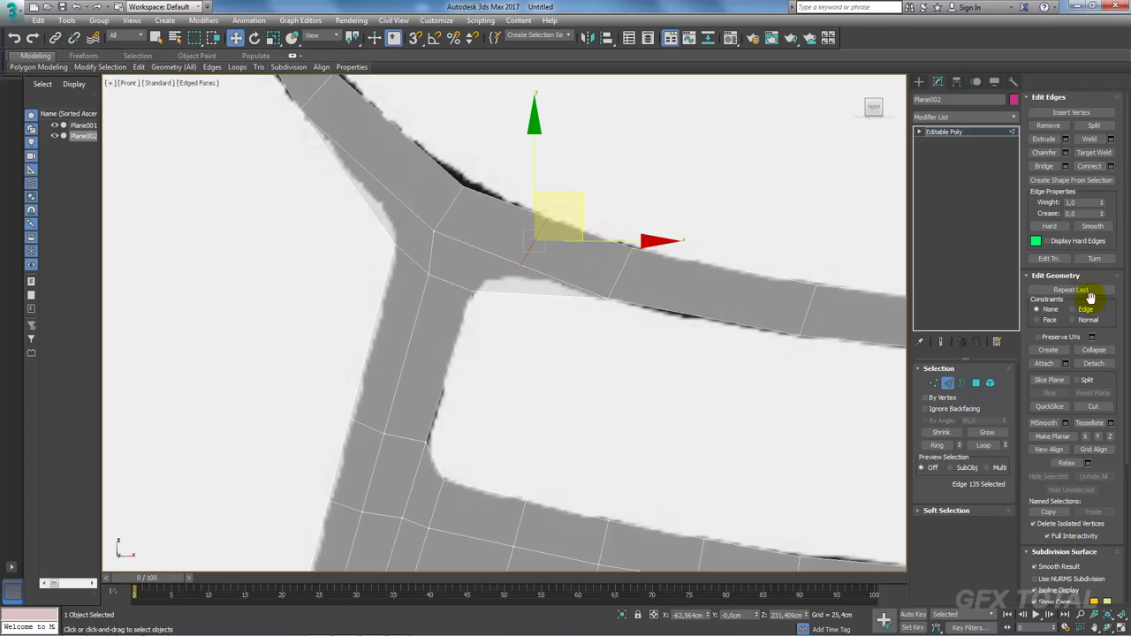
left_click_drag(623, 241, 892, 248)
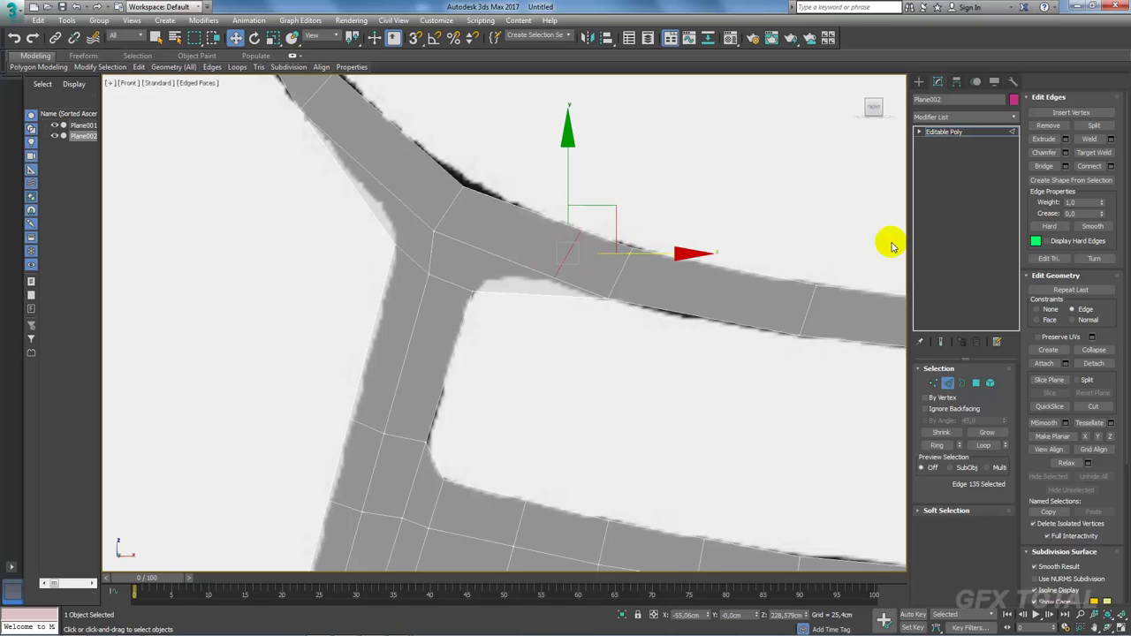
left_click(920, 132)
left_click(941, 141)
left_click_drag(573, 264, 464, 304)
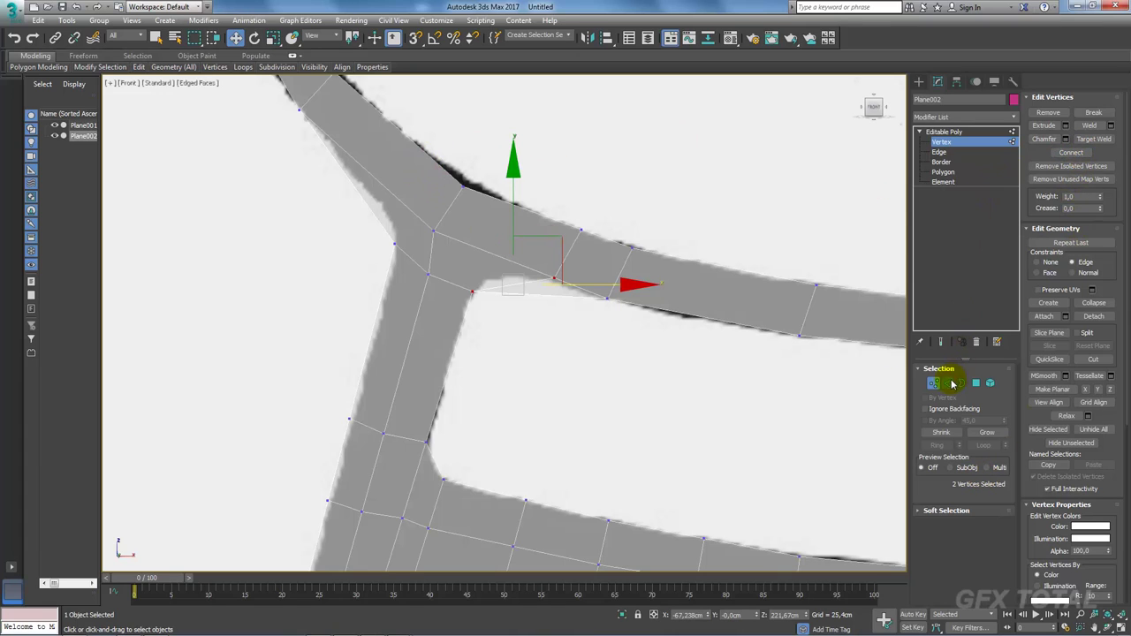
left_click(949, 383)
left_click(374, 187)
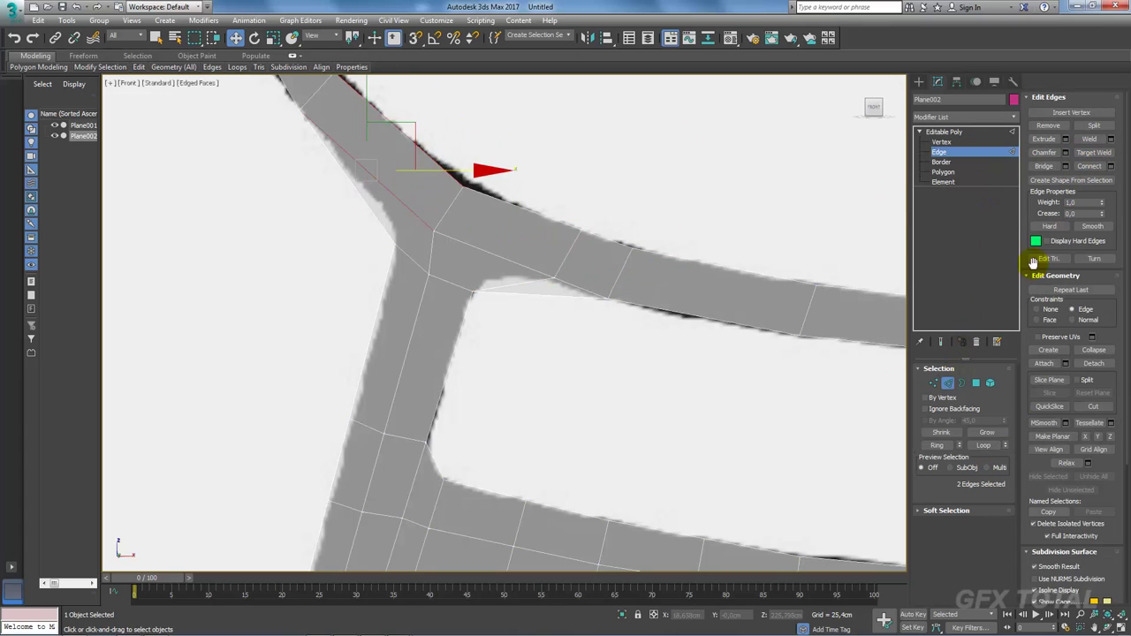
Step: Connect the junction edges with a slide offset and select two junction vertices
left_click(1111, 168)
mouse_move(512, 362)
left_mouse_down()
mouse_move(522, 257)
mouse_move(554, 443)
left_mouse_up()
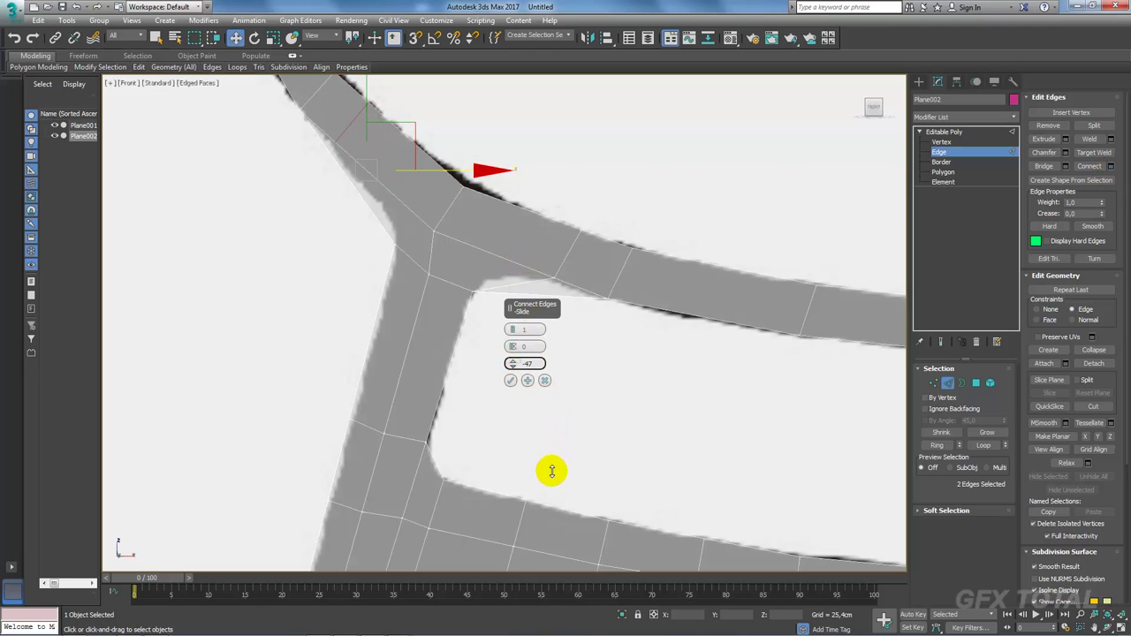
left_click(510, 380)
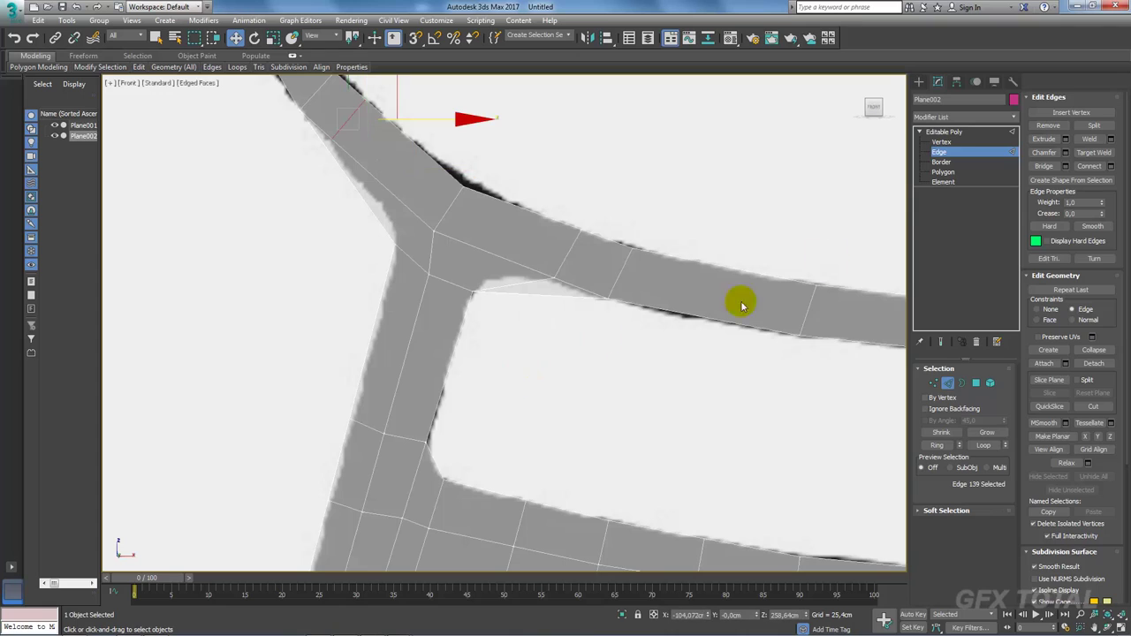
left_click(942, 142)
left_click(331, 139)
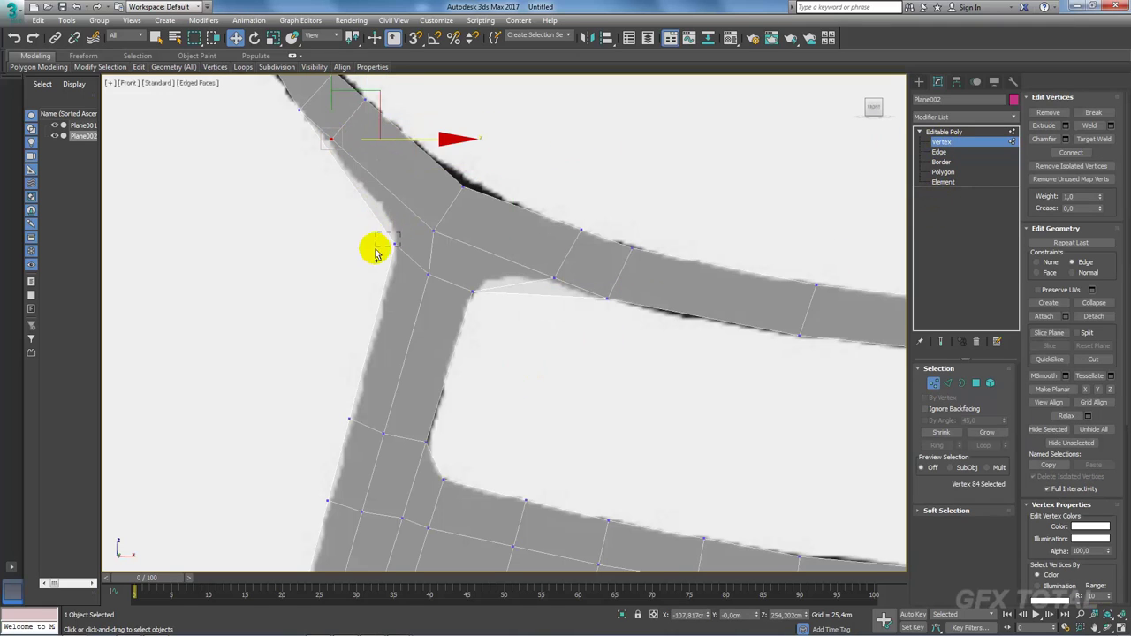
left_click(374, 253, "ctrl")
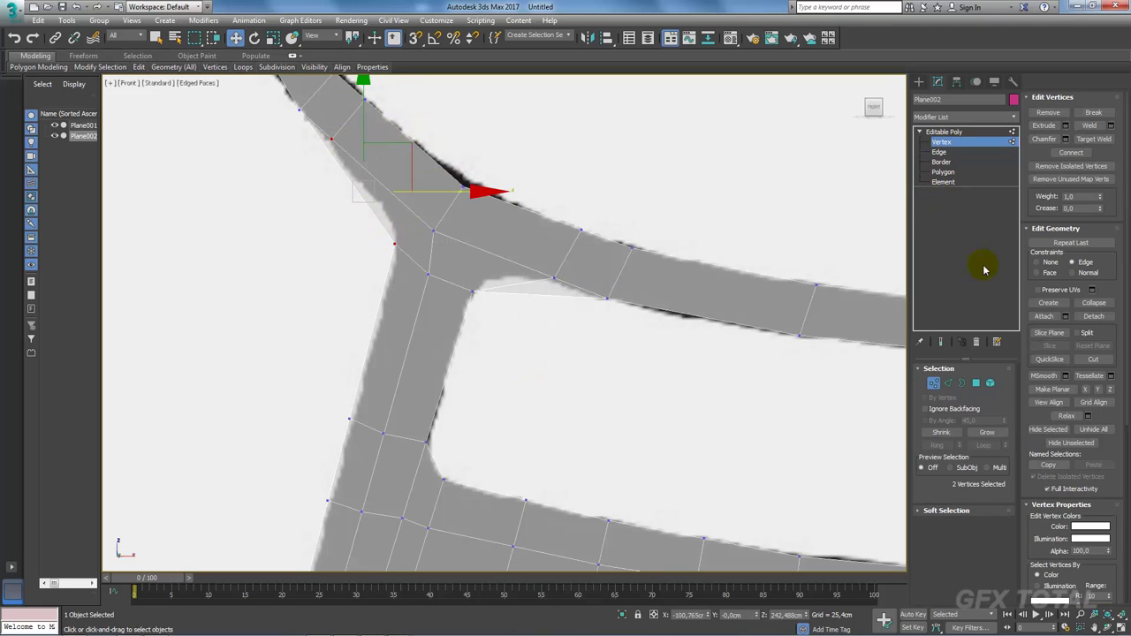
Step: Delete the two thin sliver polygons at the junction's outer corner
left_click(976, 383)
left_click(327, 141)
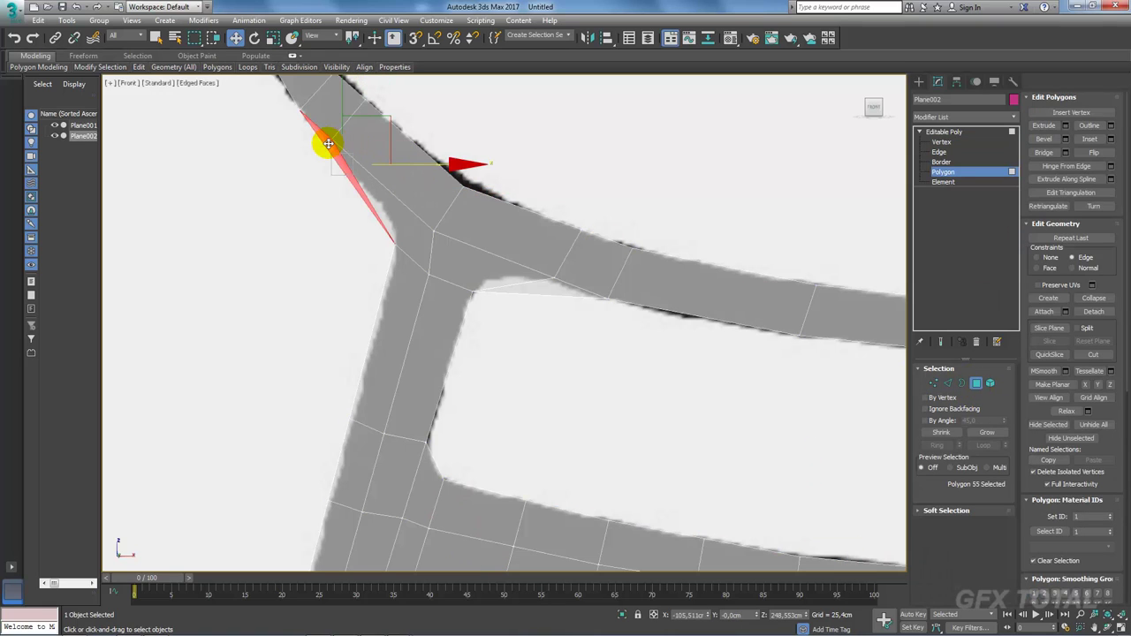
left_click(530, 289, "ctrl")
key("Delete")
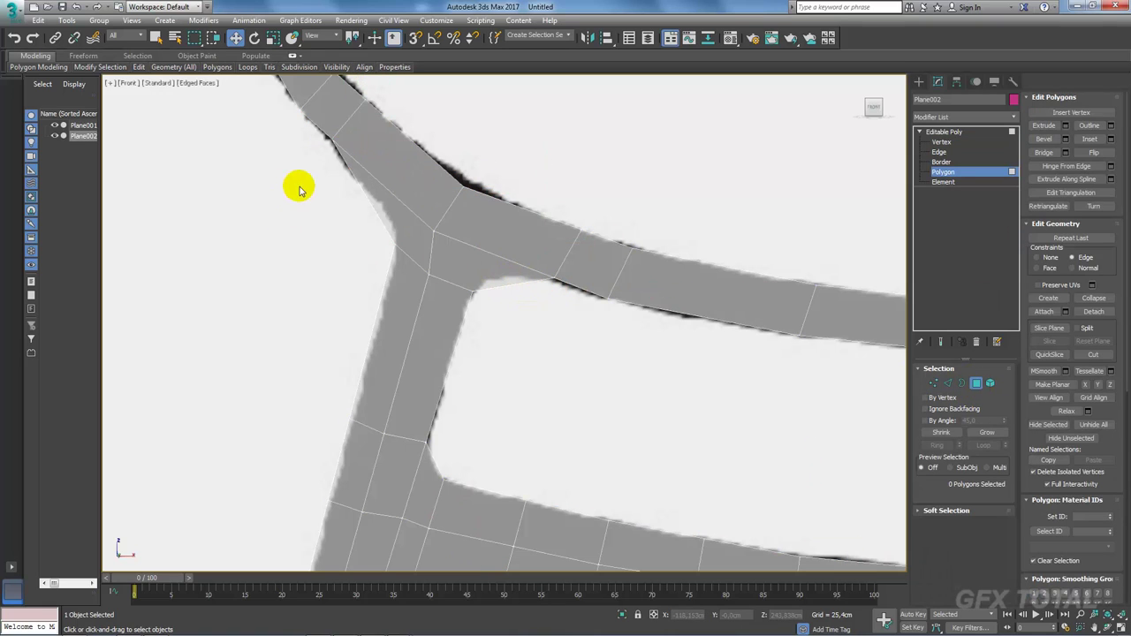
Step: Move the left junction vertex up and the upper-left edge vertices onto the reference outline
mouse_move(342, 198)
middle_mouse_down()
mouse_move(351, 234)
mouse_move(340, 252)
middle_mouse_up()
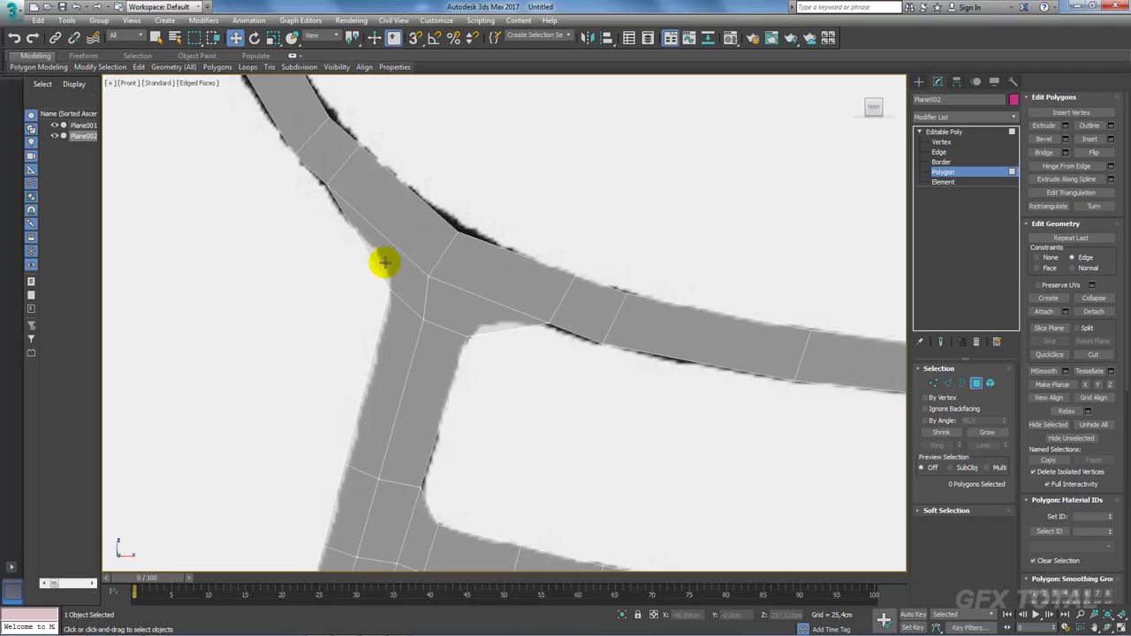
left_click(934, 384)
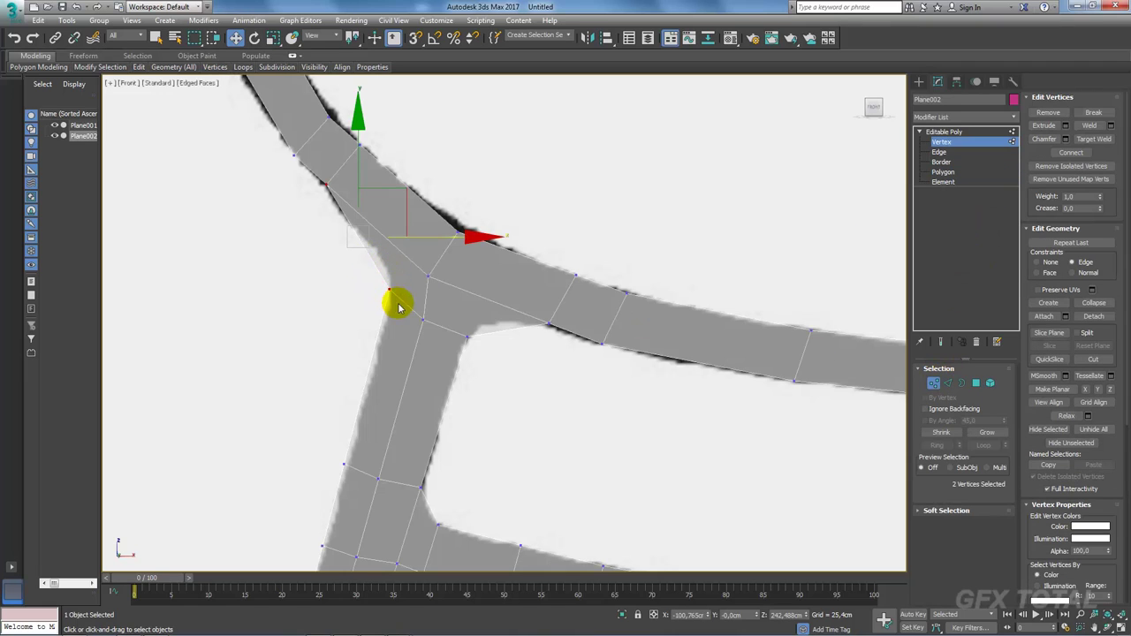
left_click(389, 292)
left_click_drag(431, 243, 436, 228)
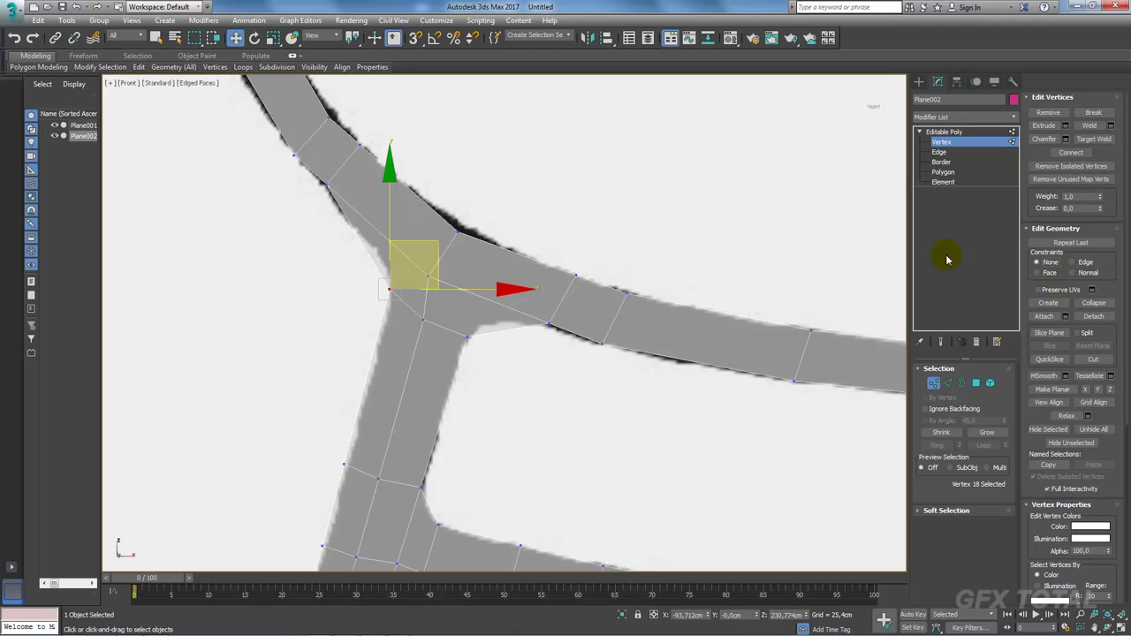
left_click_drag(420, 245, 420, 220)
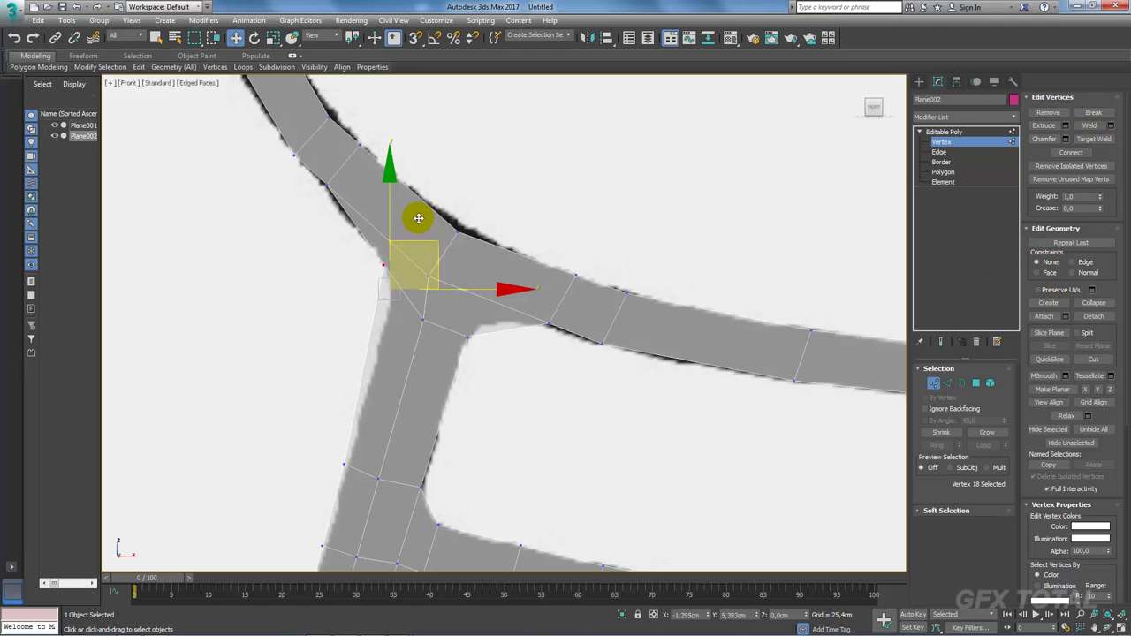
left_click(325, 184)
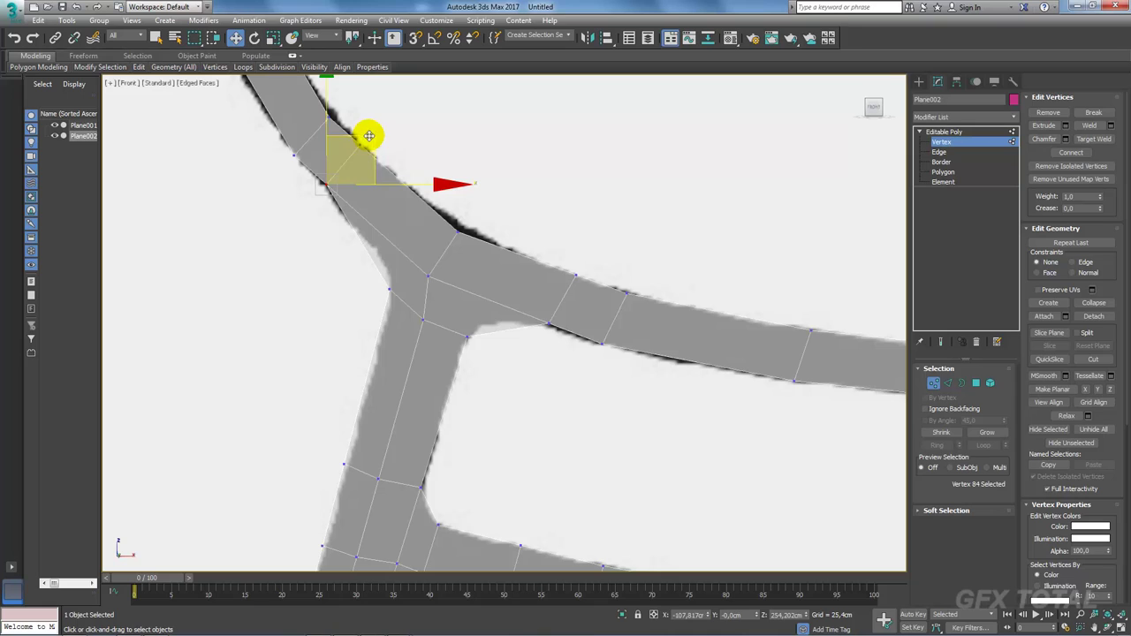
left_click_drag(368, 135, 386, 171)
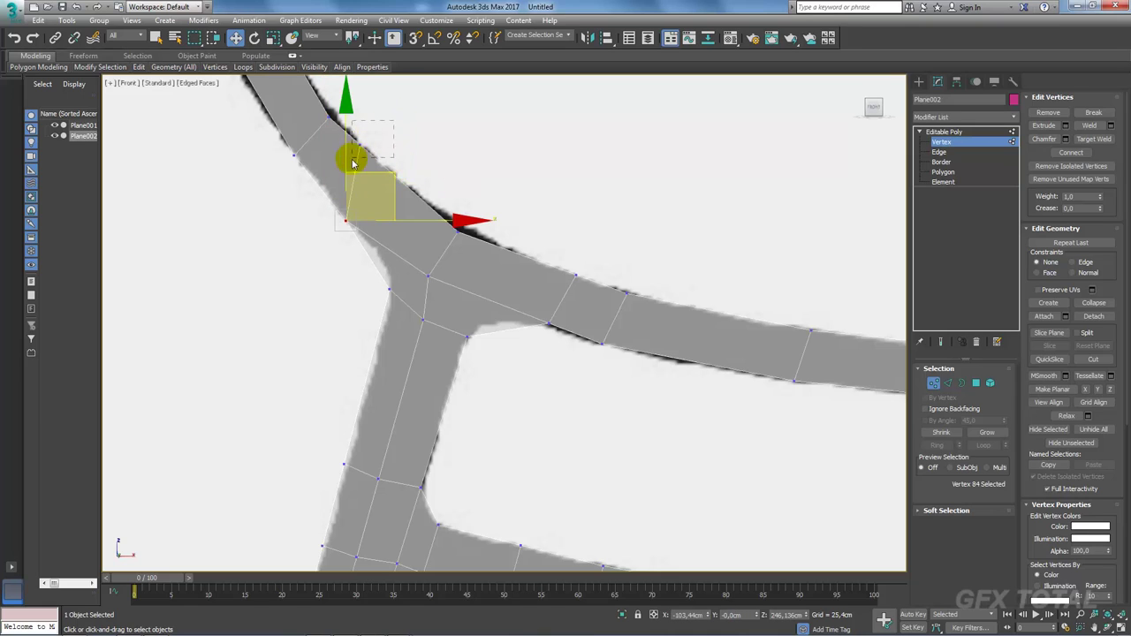
left_click(361, 145)
left_click_drag(392, 106, 421, 128)
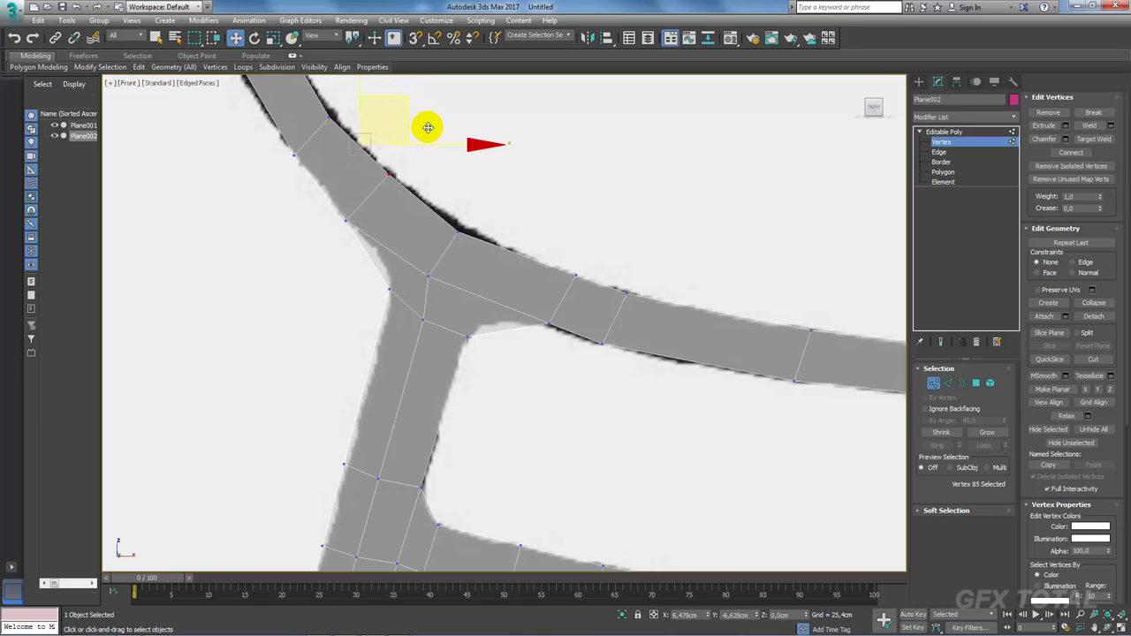
Step: Shift the right branch's upper-edge vertices and the lower corner and junction vertices onto the frame edge
left_click(456, 233)
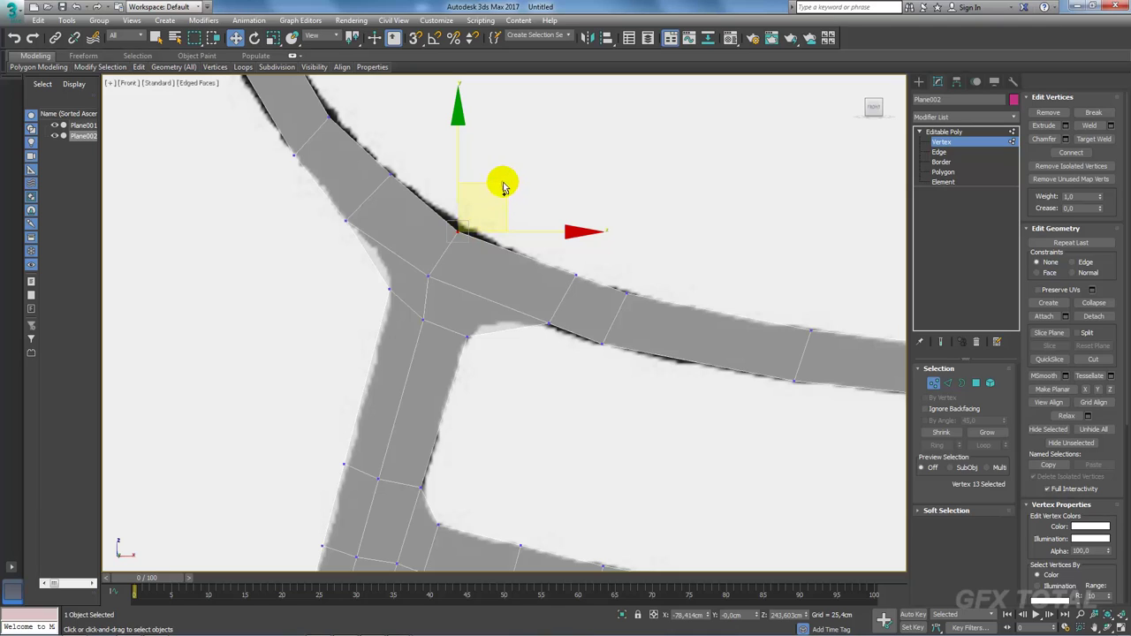
left_click(574, 274)
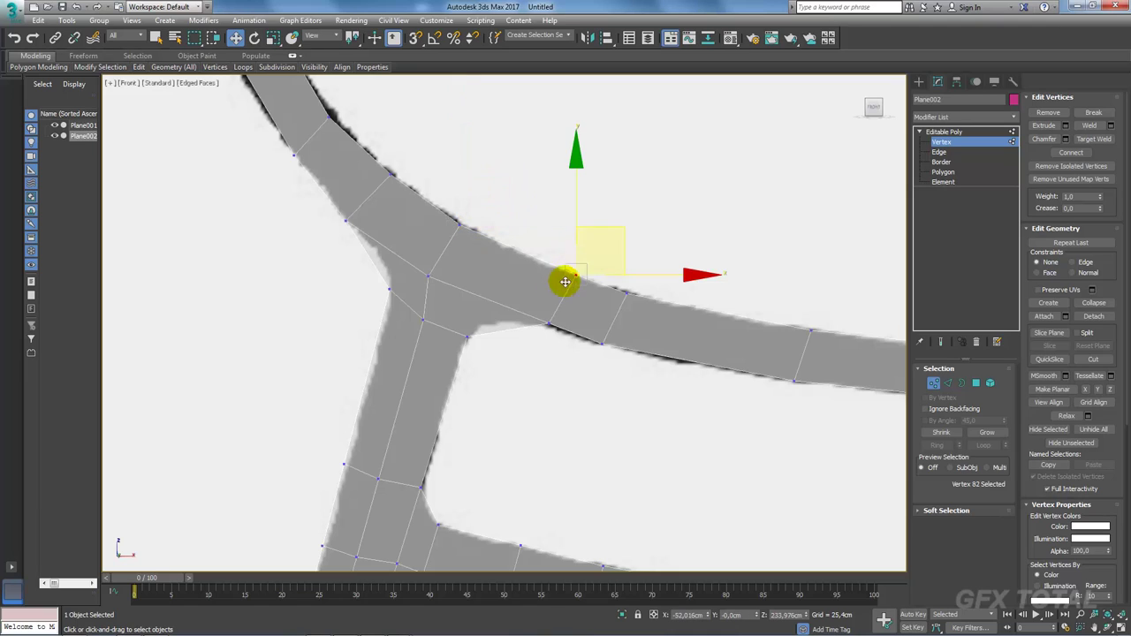
left_click_drag(533, 262, 579, 332)
mouse_move(616, 253)
left_mouse_down()
mouse_move(558, 248)
mouse_move(579, 282)
left_mouse_up()
left_click(524, 315)
left_click(468, 338)
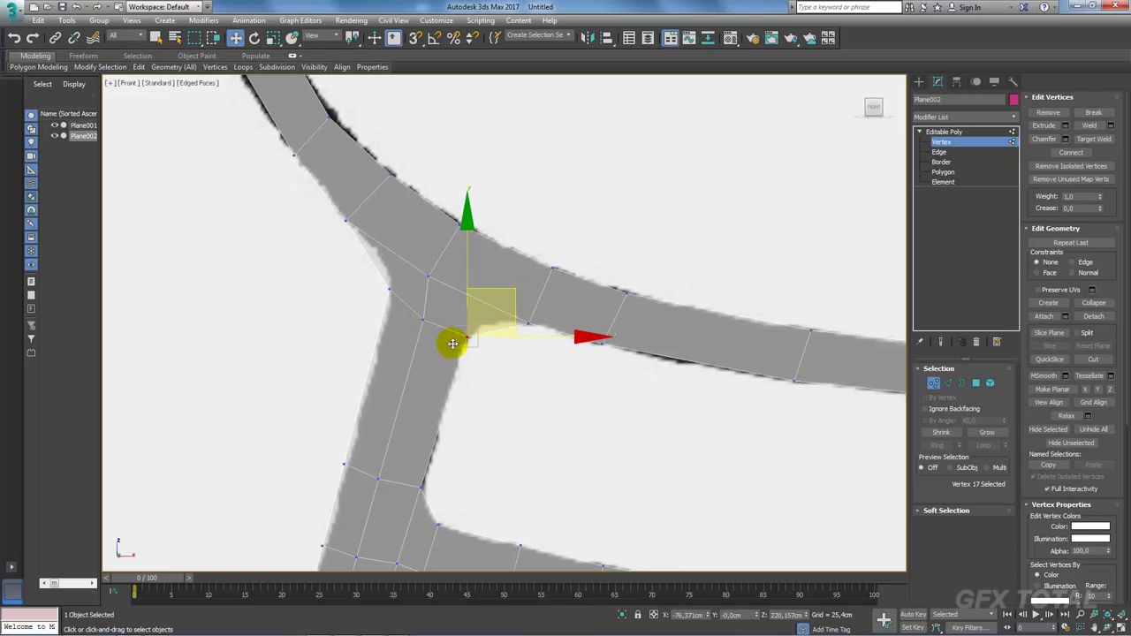
left_click(387, 286)
left_click_drag(428, 264, 395, 284)
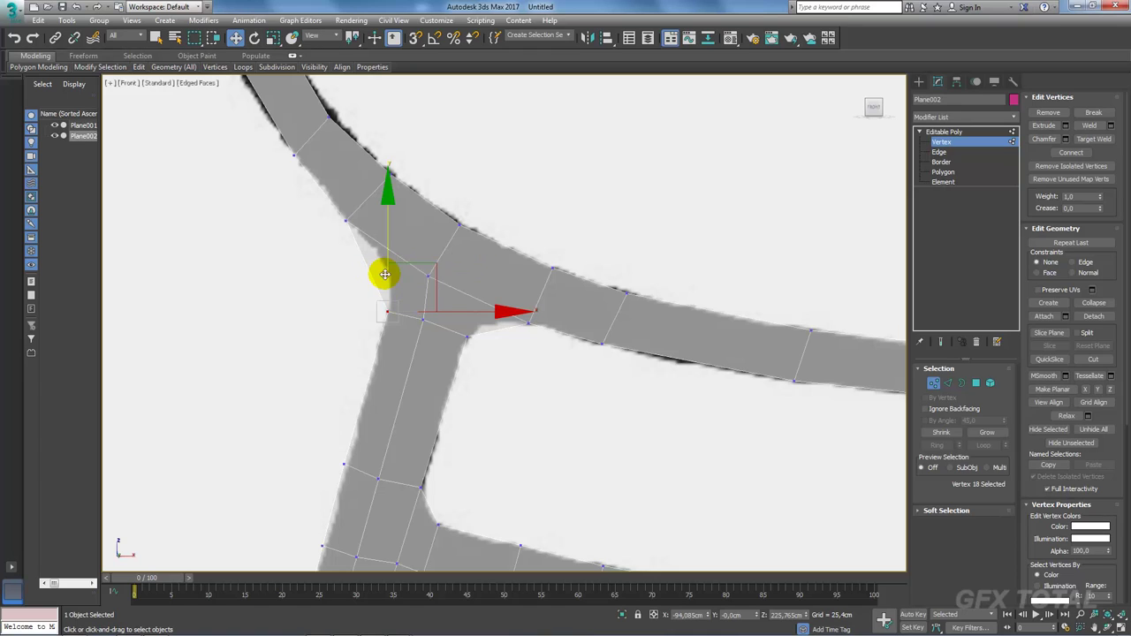
left_click_drag(428, 285, 487, 212)
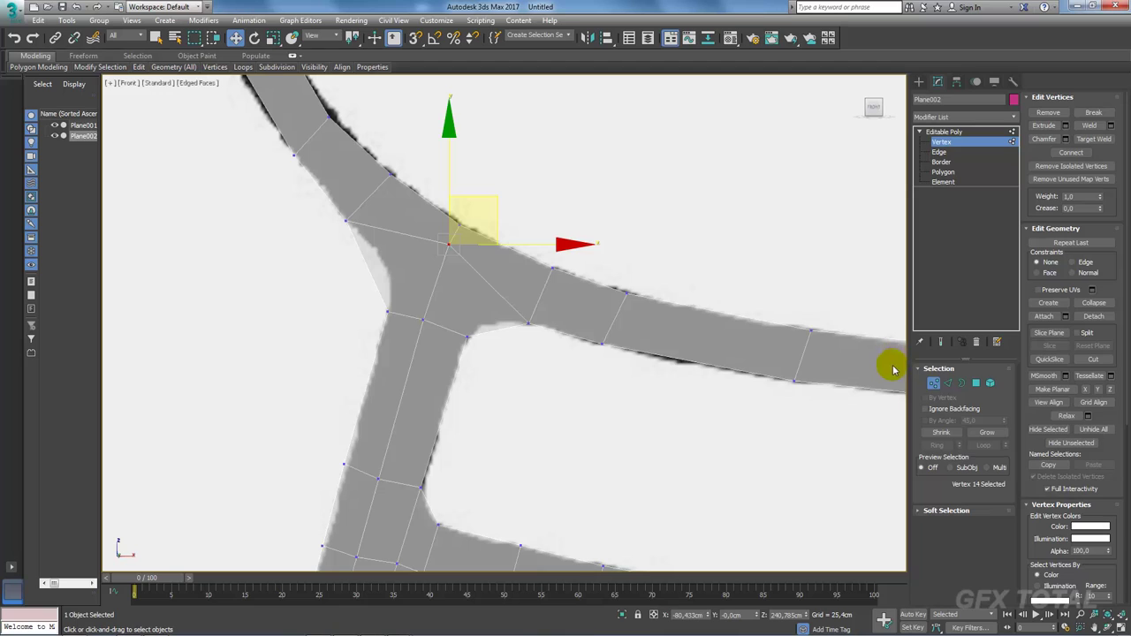
Step: Connect three junction edges with a new edge, redoing it through the Connect settings
left_click(948, 382)
left_click(467, 298)
left_click(398, 273, "ctrl")
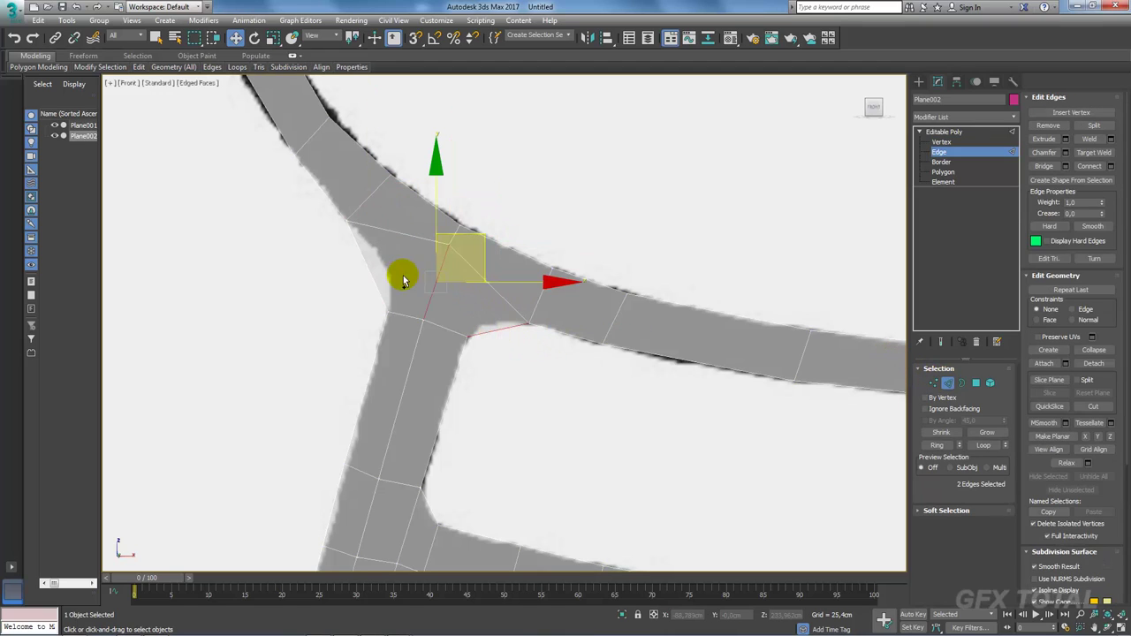
left_click(1091, 168)
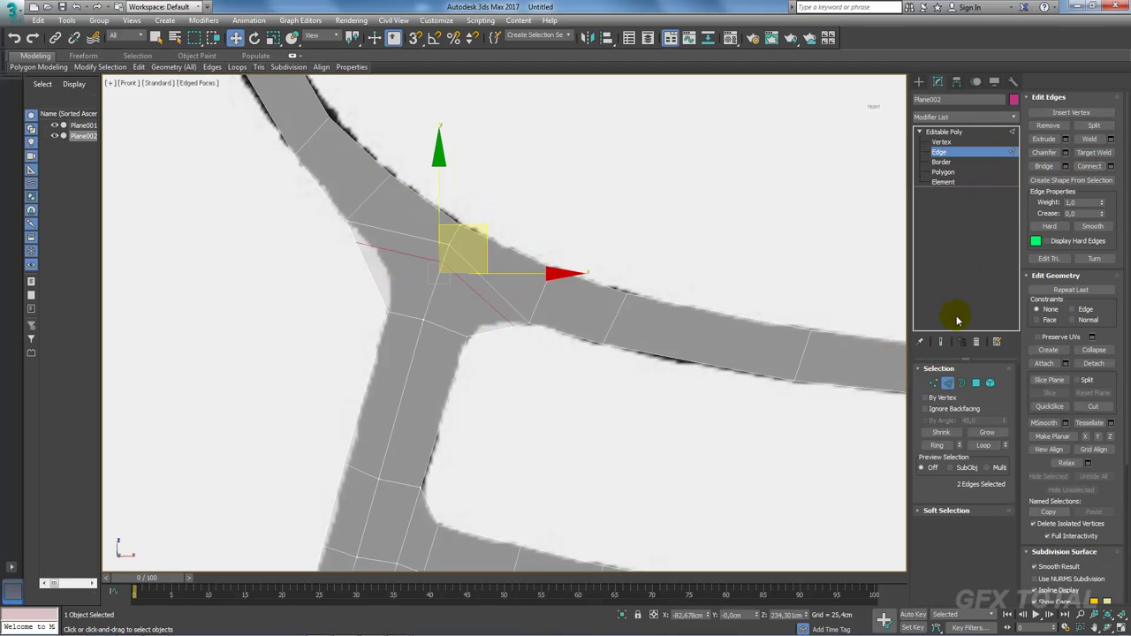
key("ctrl+z")
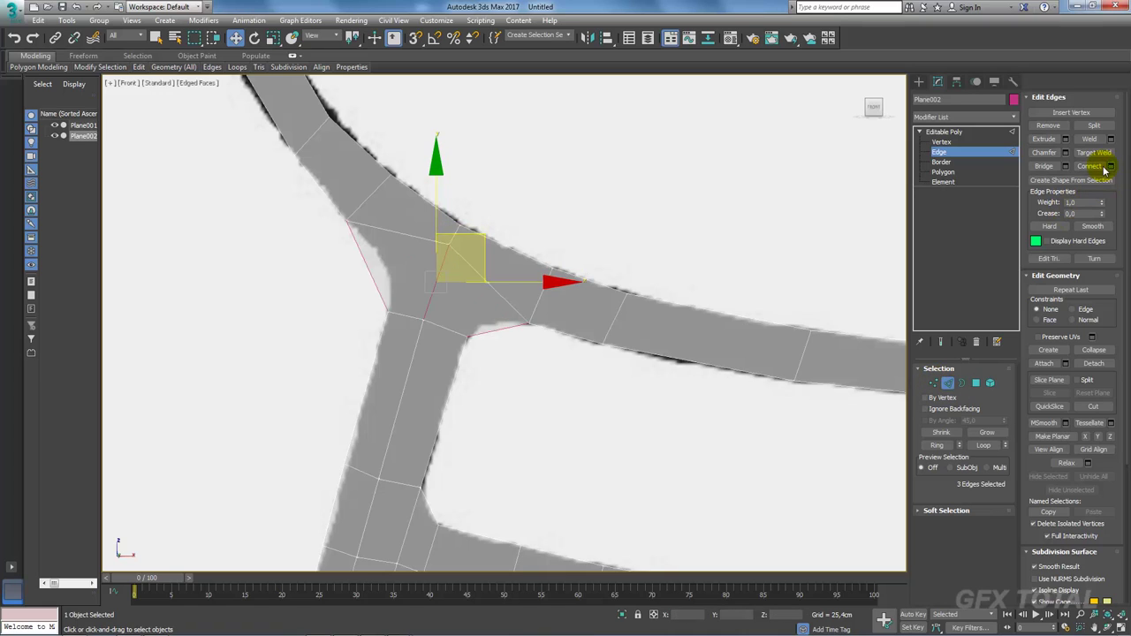
left_click(1110, 167)
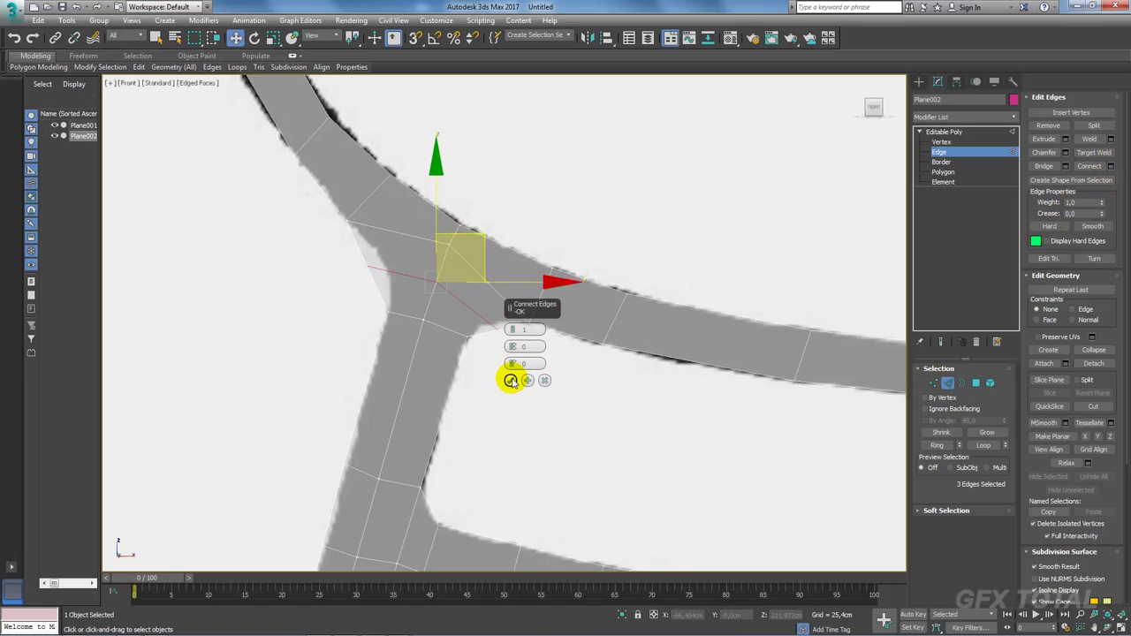
left_click(511, 380)
Step: Nudge the newly created junction vertices to even out the junction
left_click(933, 382)
left_click(495, 328)
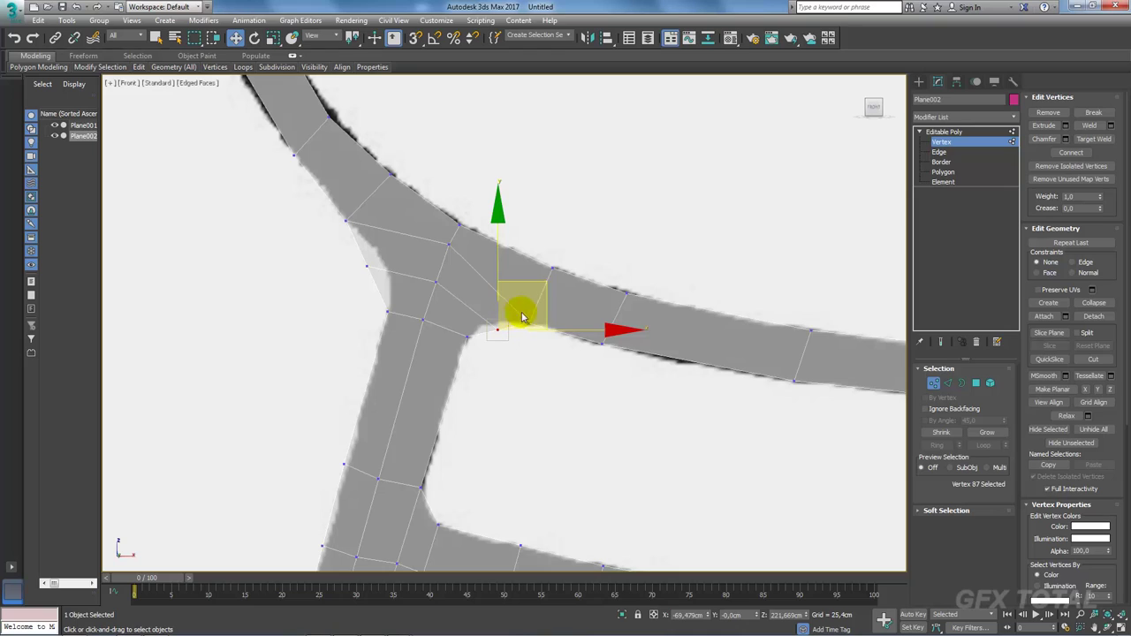
left_click_drag(535, 276, 524, 283)
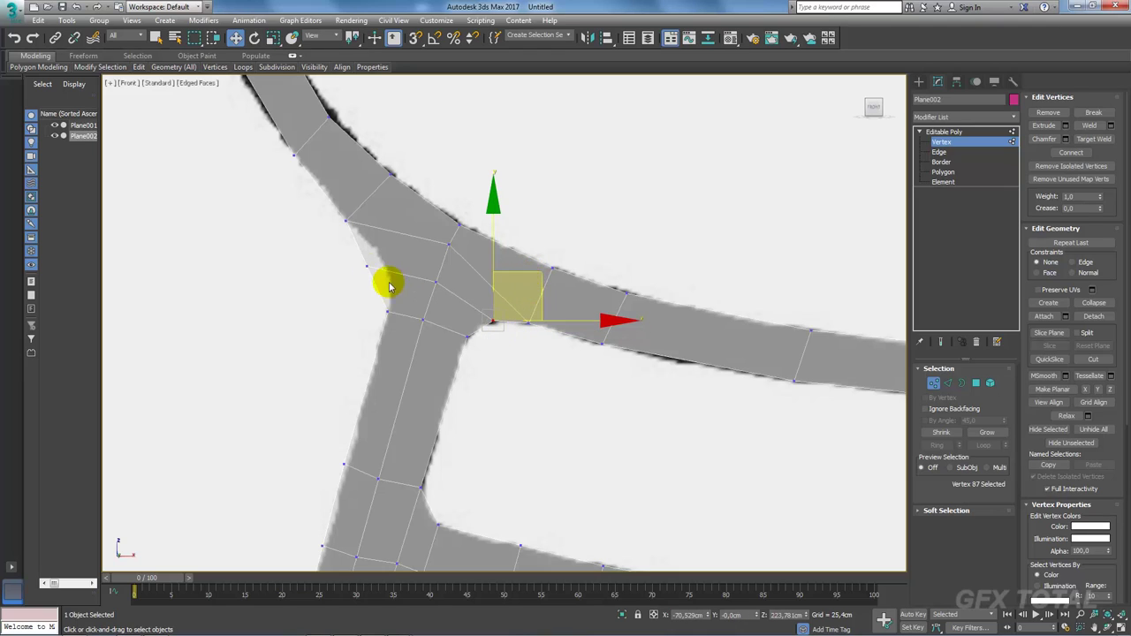
left_click(364, 264)
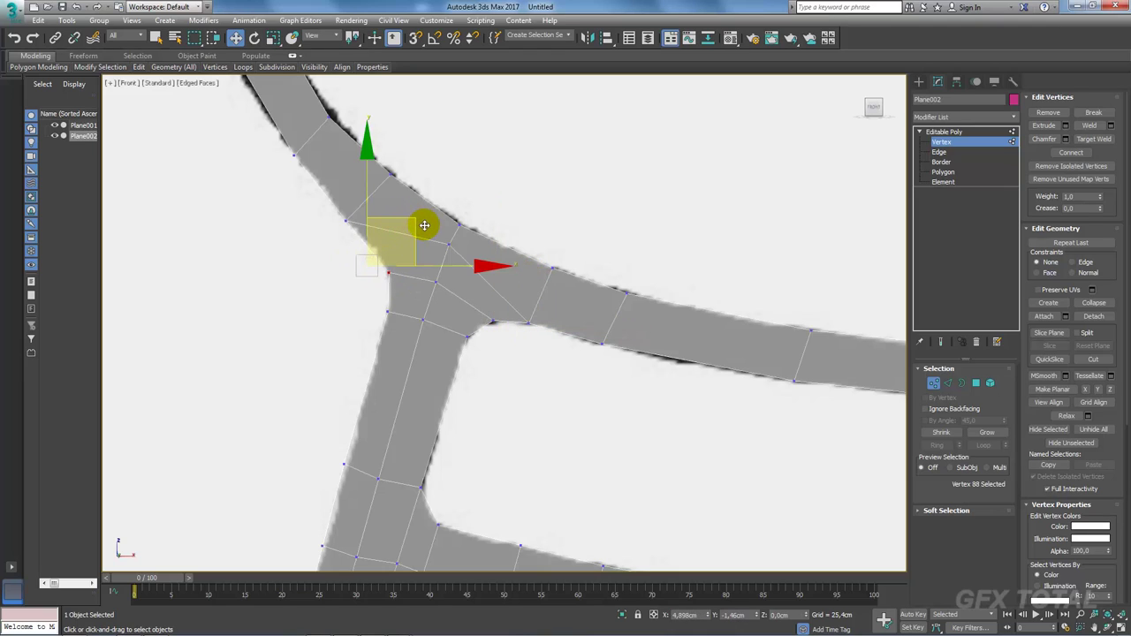
Step: Move the junction's inner corner vertex down-left onto the inner curve
scroll(316, 245, "down", 5)
scroll(318, 245, "up", 5)
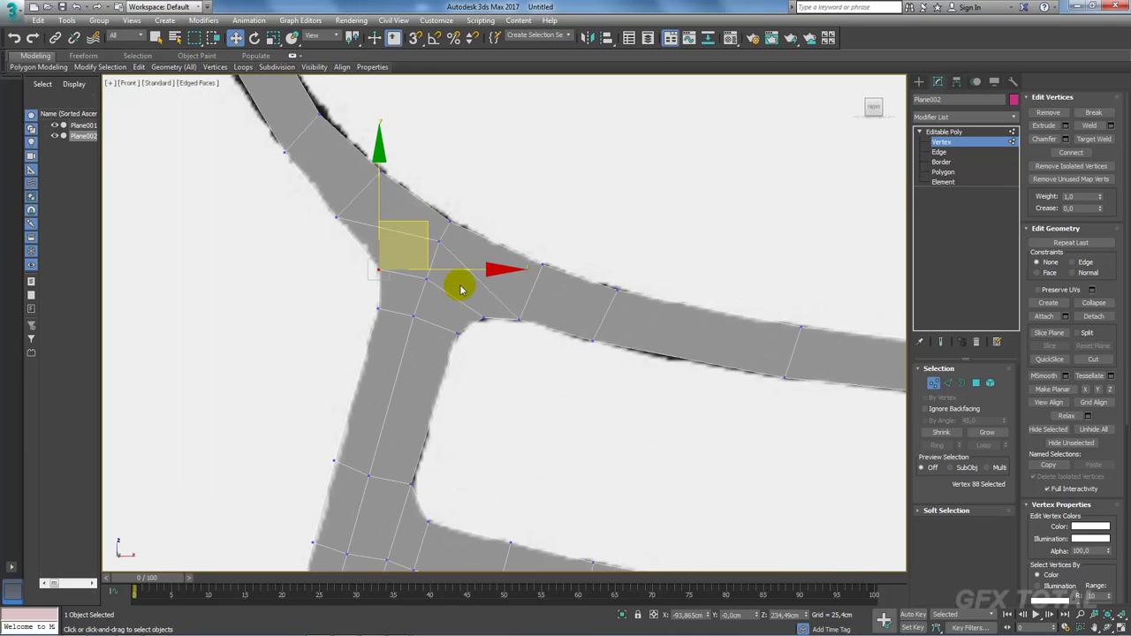
scroll(480, 319, "up", 3)
left_click(479, 309)
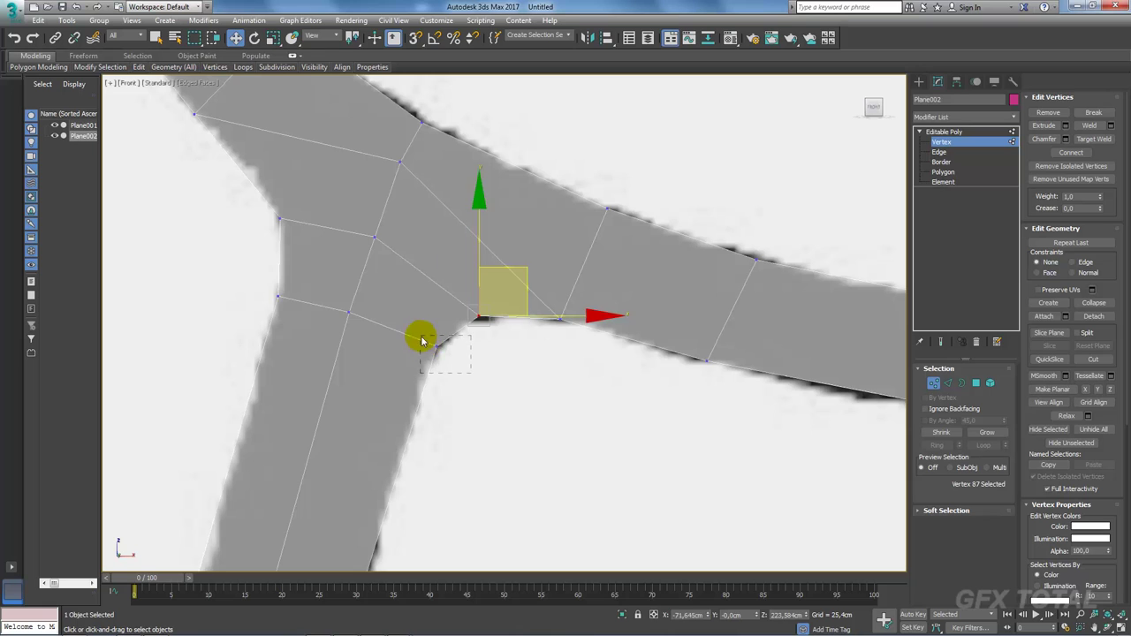
left_click_drag(525, 272, 478, 303)
scroll(454, 397, "down", 5)
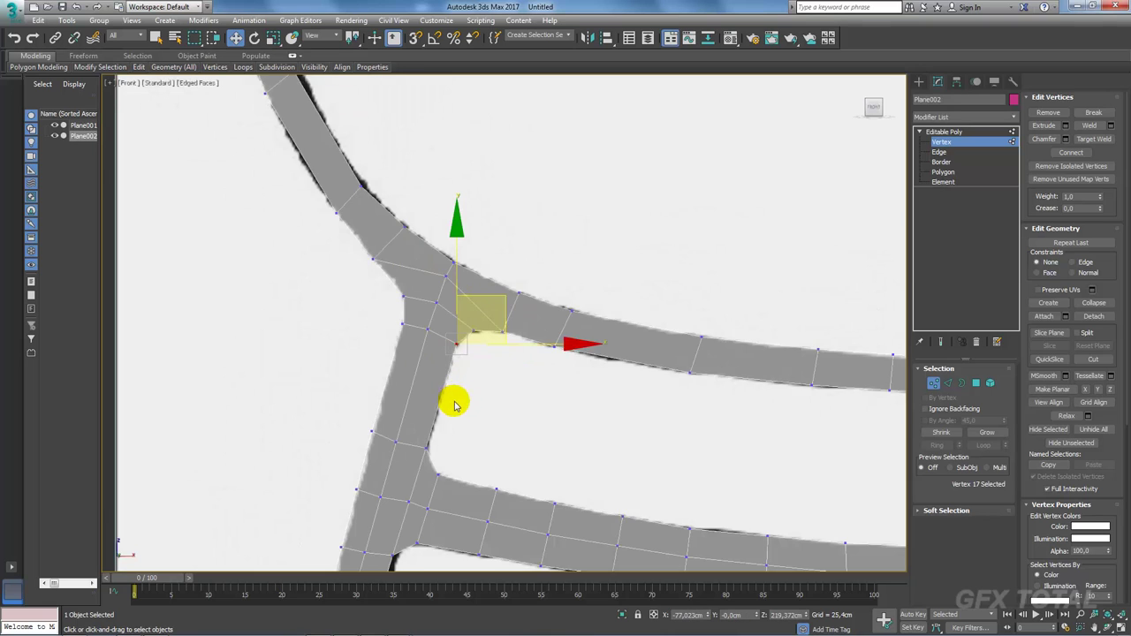
mouse_move(455, 397)
middle_mouse_down()
mouse_move(475, 253)
mouse_move(485, 287)
middle_mouse_up()
scroll(719, 334, "down", 4)
scroll(719, 334, "up", 4)
Step: Frame the right T-junction and pull its middle junction vertex down
middle_click_drag(719, 333, 373, 321)
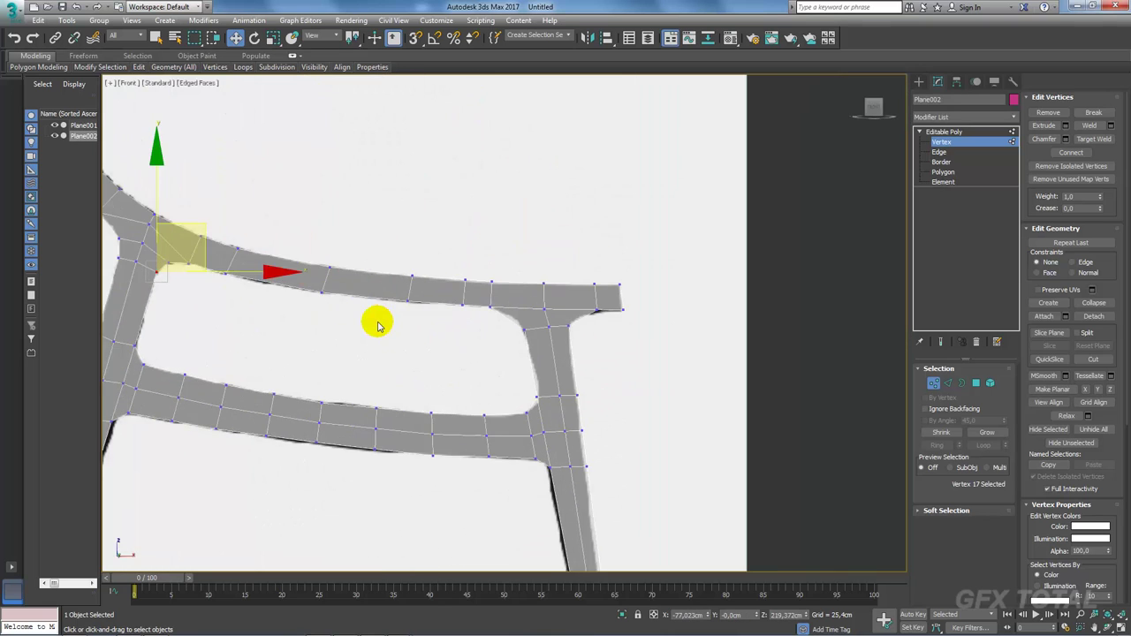
scroll(568, 328, "up", 2)
scroll(622, 343, "up", 2)
middle_click_drag(622, 343, 434, 285)
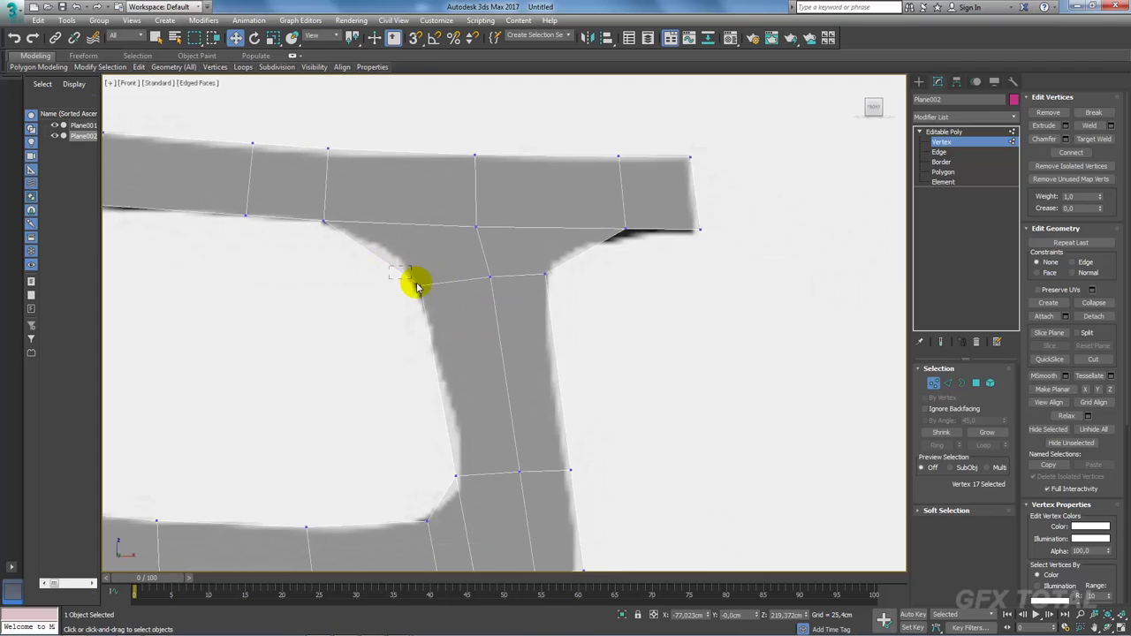
left_click(411, 280)
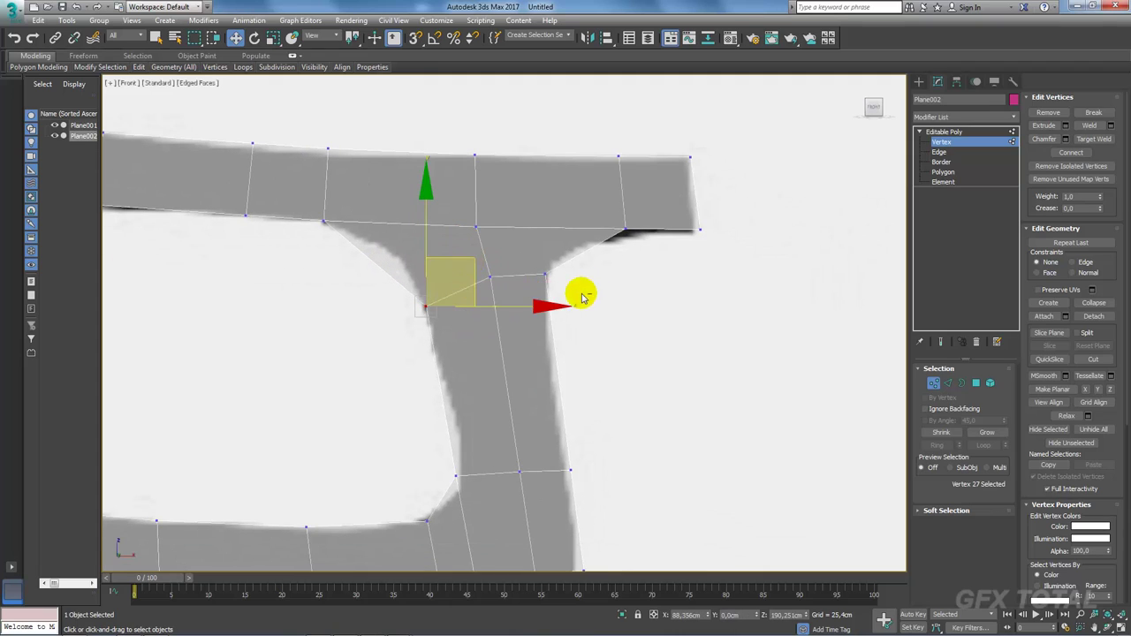
left_click(543, 278)
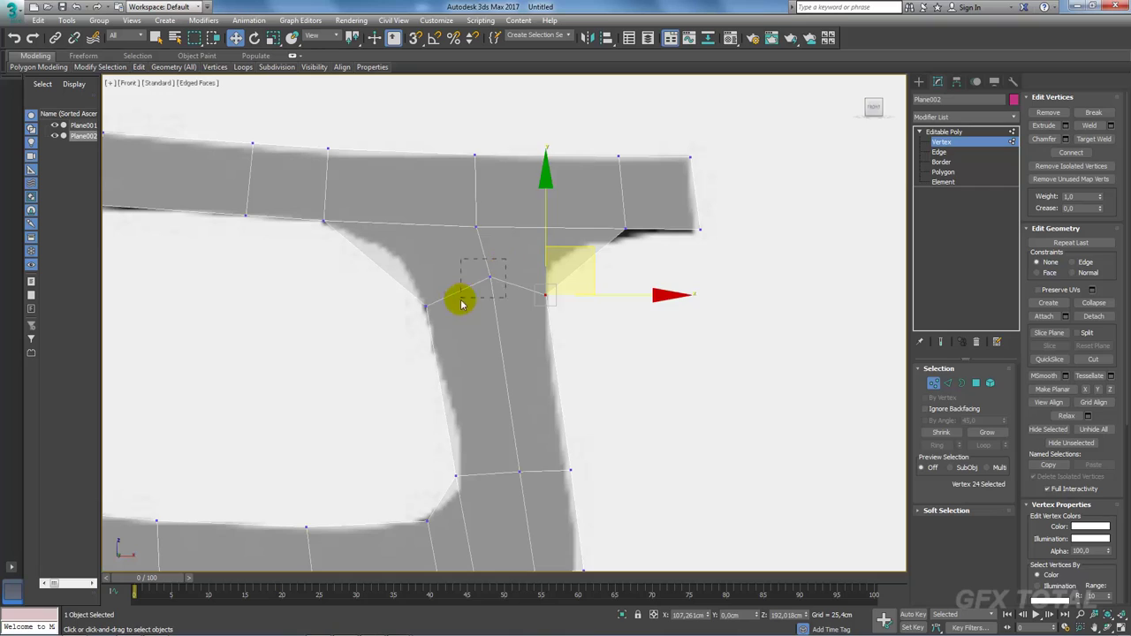
left_click(491, 279)
left_click_drag(525, 235, 525, 243)
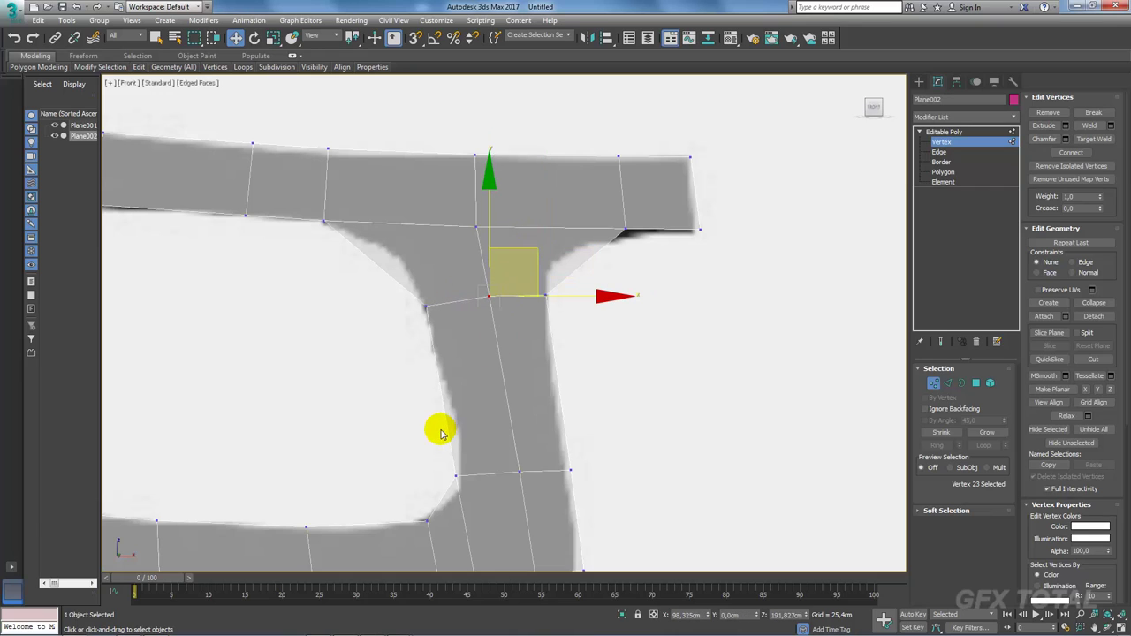
Step: Raise the leg's junction vertex up to meet the upper bar
mouse_move(525, 412)
middle_mouse_down()
mouse_move(500, 324)
mouse_move(504, 468)
middle_mouse_up()
left_click(458, 351)
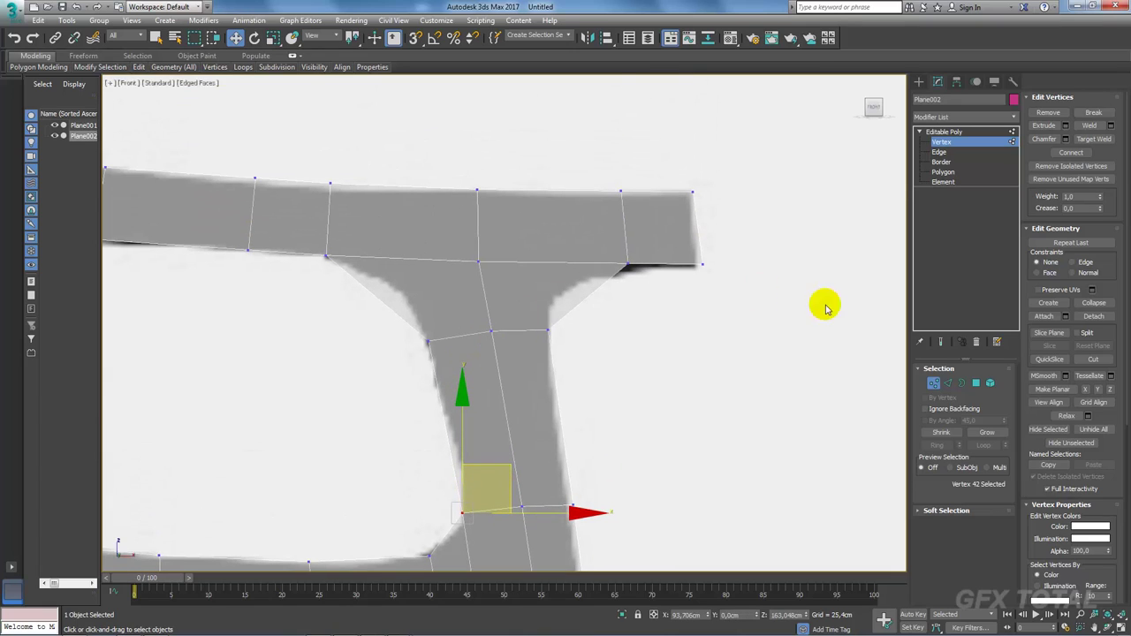
left_click(479, 263)
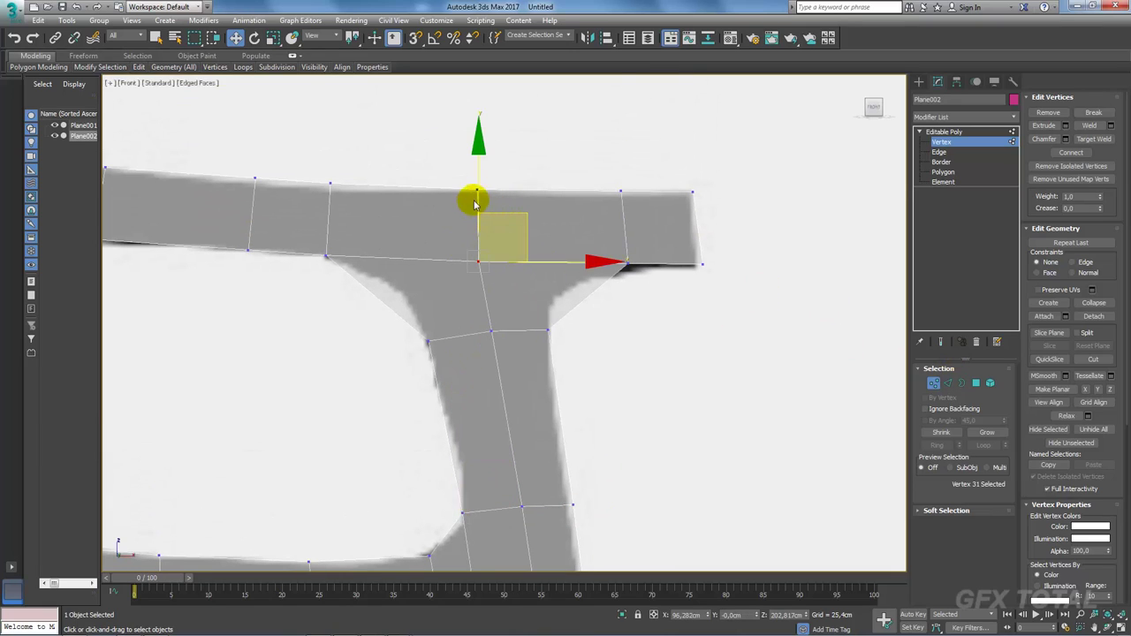
left_click_drag(480, 201, 477, 177)
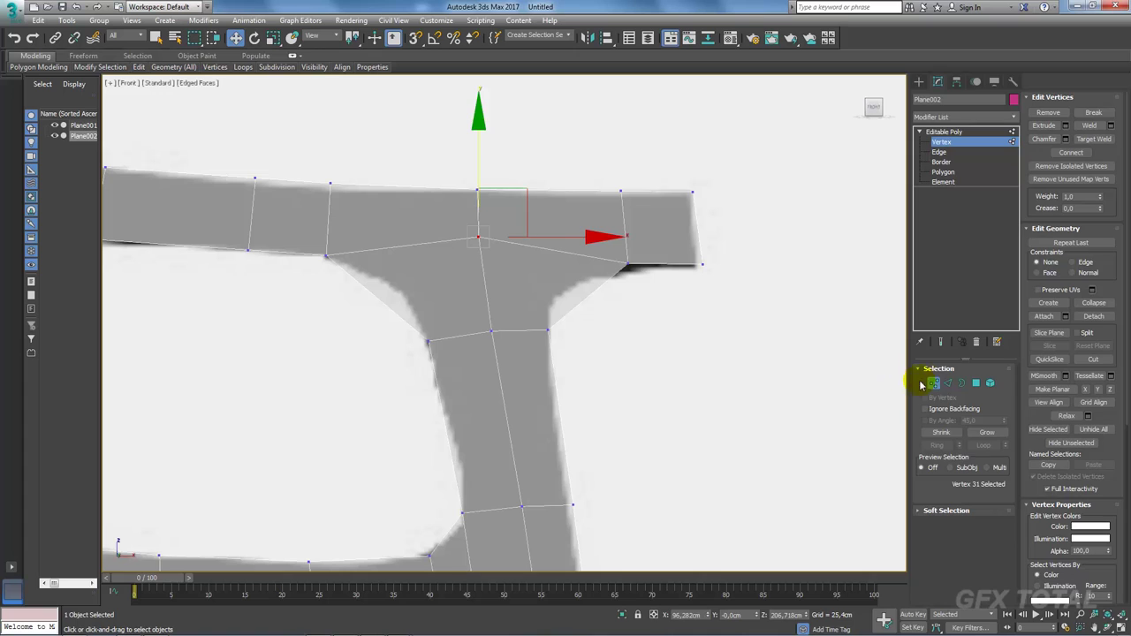
Step: Connect the three T-junction edges with new edges across the junction
left_click(948, 383)
left_click(583, 299)
left_click(485, 287, "ctrl")
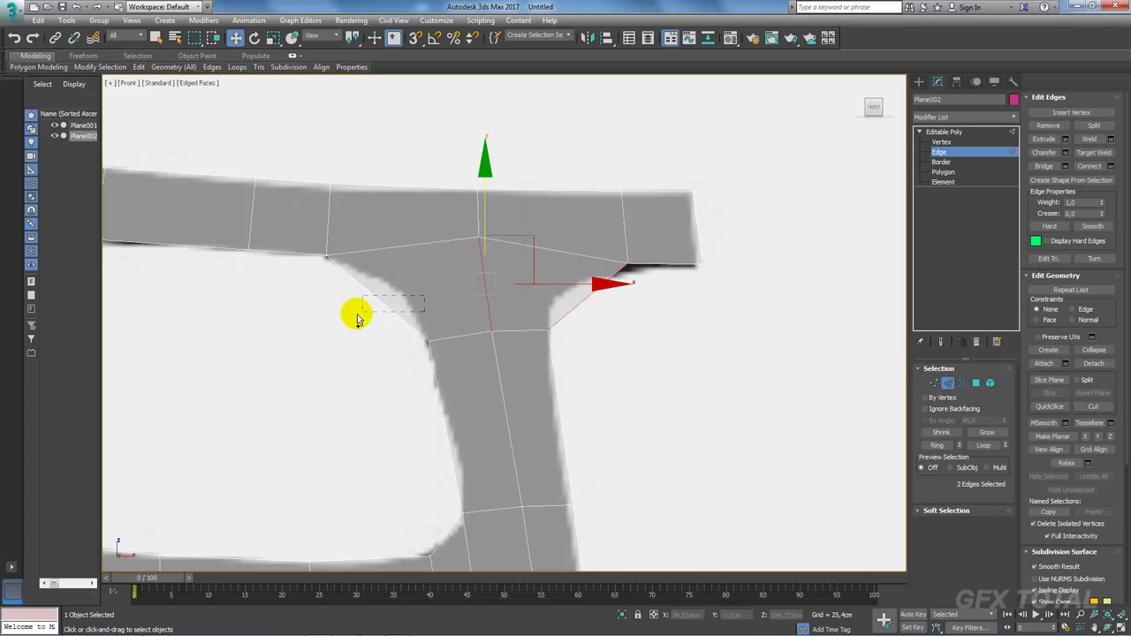
left_click(371, 293, "ctrl")
left_click(1088, 166)
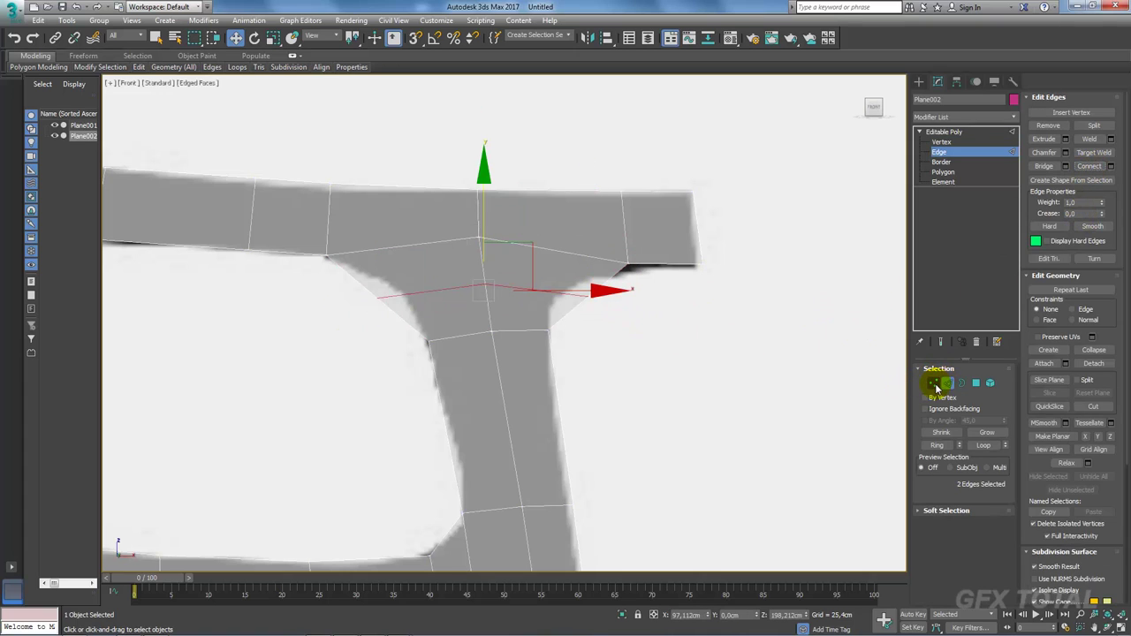
Step: Fit the new and corner vertices on both sides of the T-junction onto the reference curves
left_click(935, 385)
left_click(588, 297)
left_click_drag(631, 258, 608, 237)
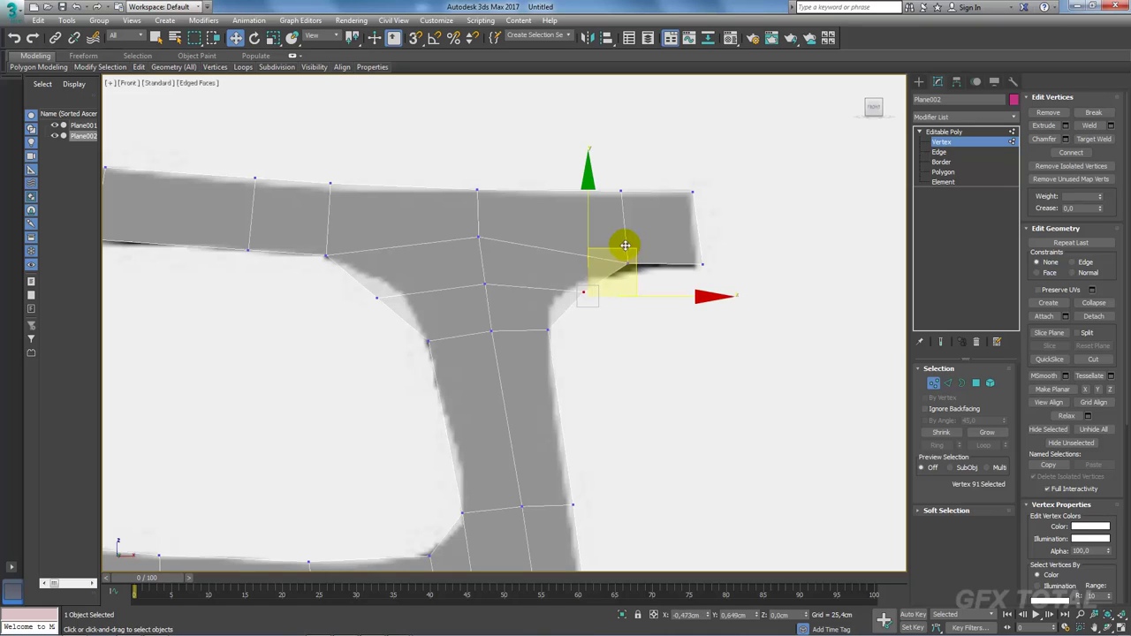
left_click(375, 297)
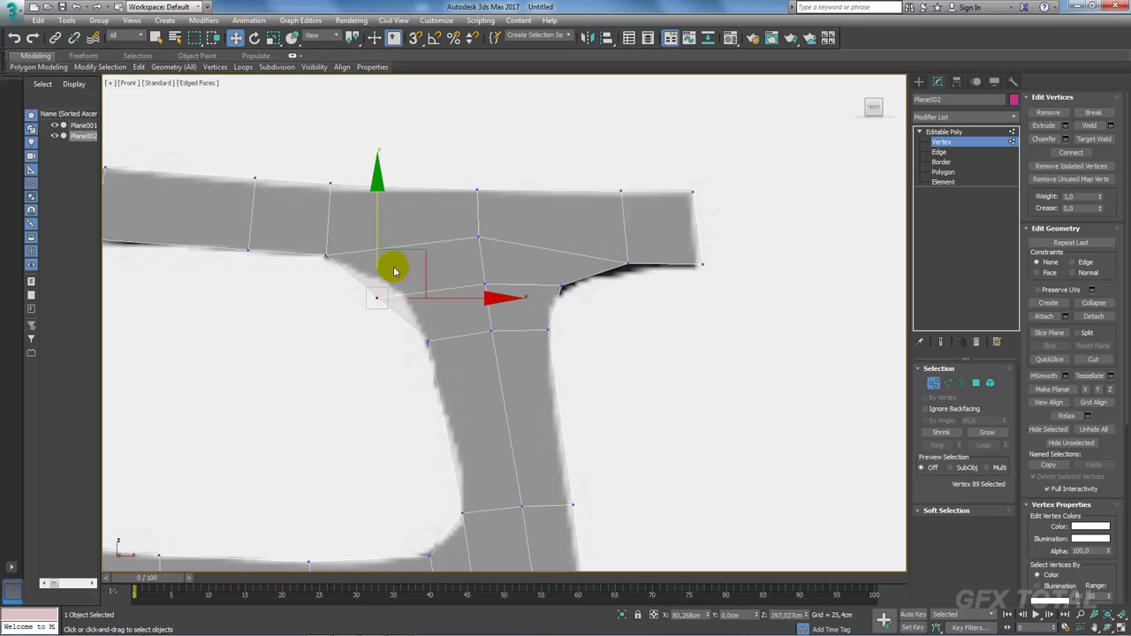
left_click_drag(409, 254, 442, 244)
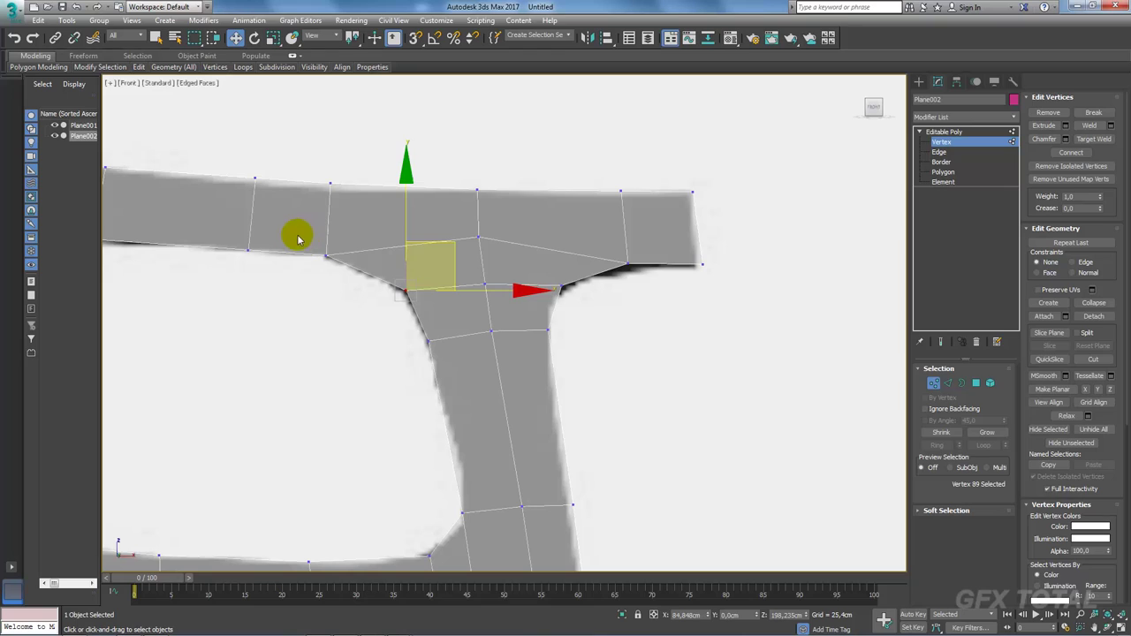
left_click(326, 256)
mouse_move(371, 220)
left_mouse_down()
mouse_move(380, 198)
mouse_move(310, 177)
mouse_move(417, 181)
left_mouse_up()
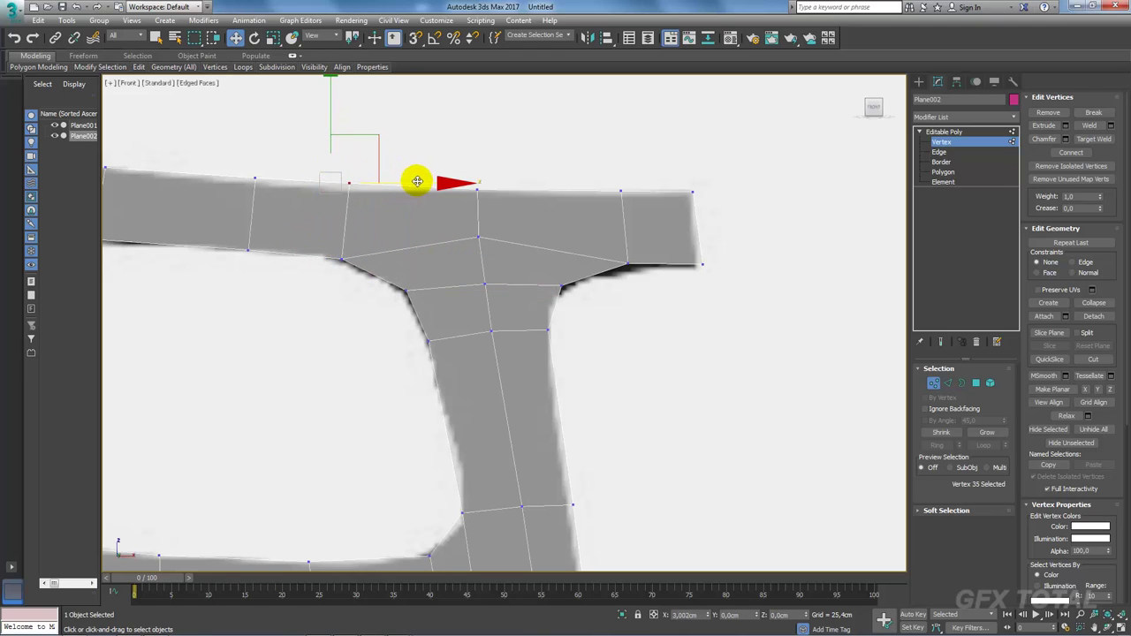
left_click(624, 265)
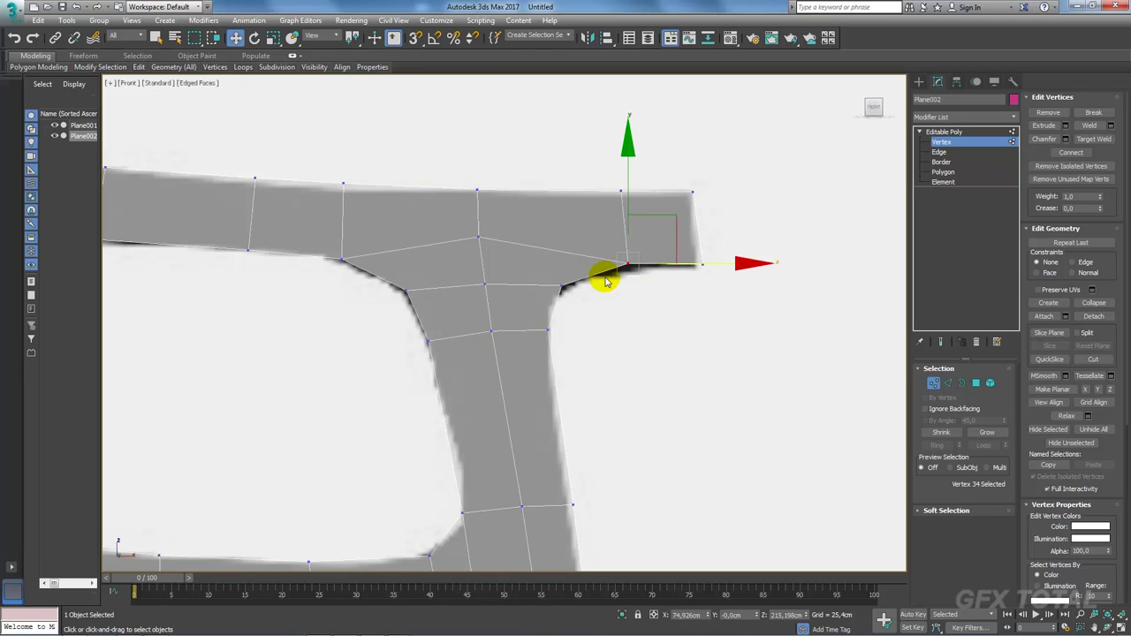
left_click_drag(689, 263, 555, 281)
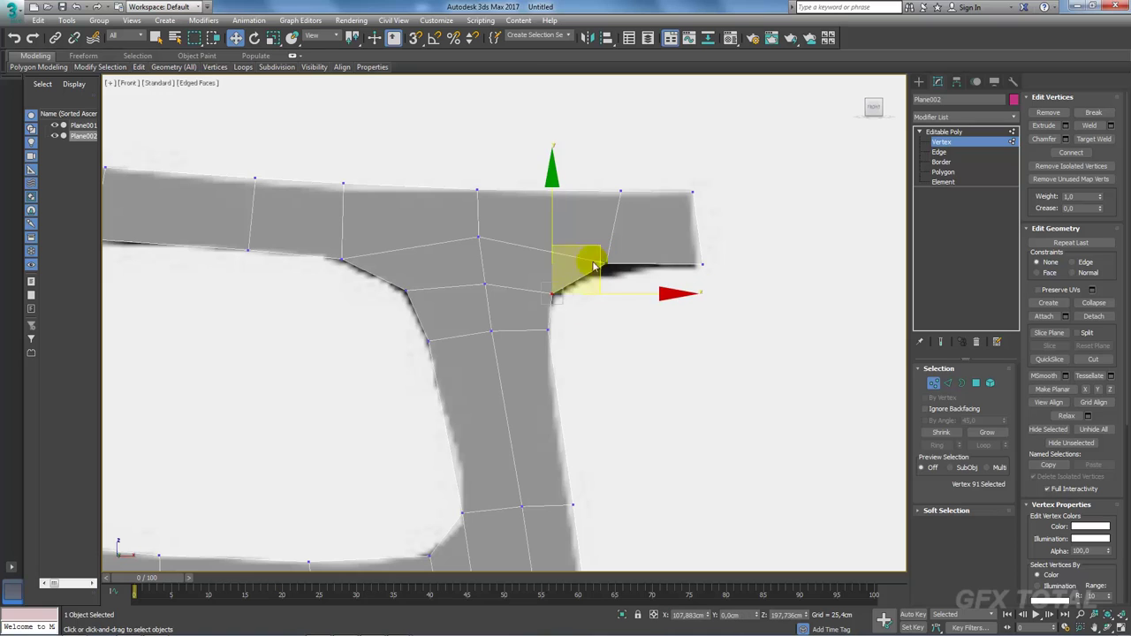
left_click(492, 333)
Step: Select the vertices along the leg's right-hand edge
scroll(528, 288, "down", 3)
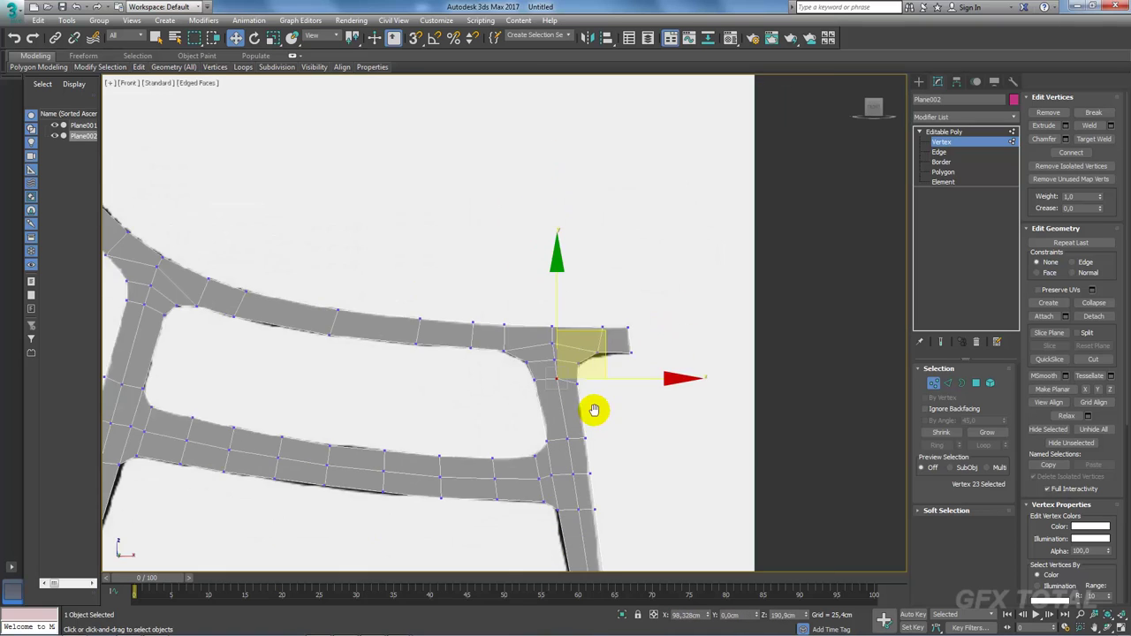
scroll(580, 265, "up", 2)
left_click_drag(608, 295, 566, 402)
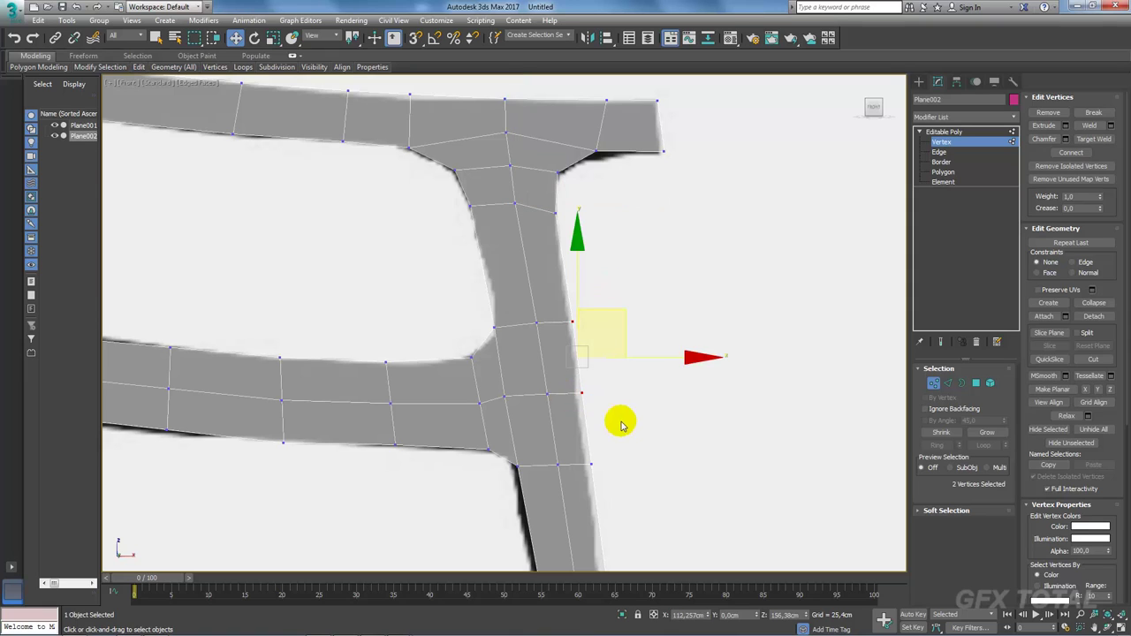
left_click(592, 463, "ctrl")
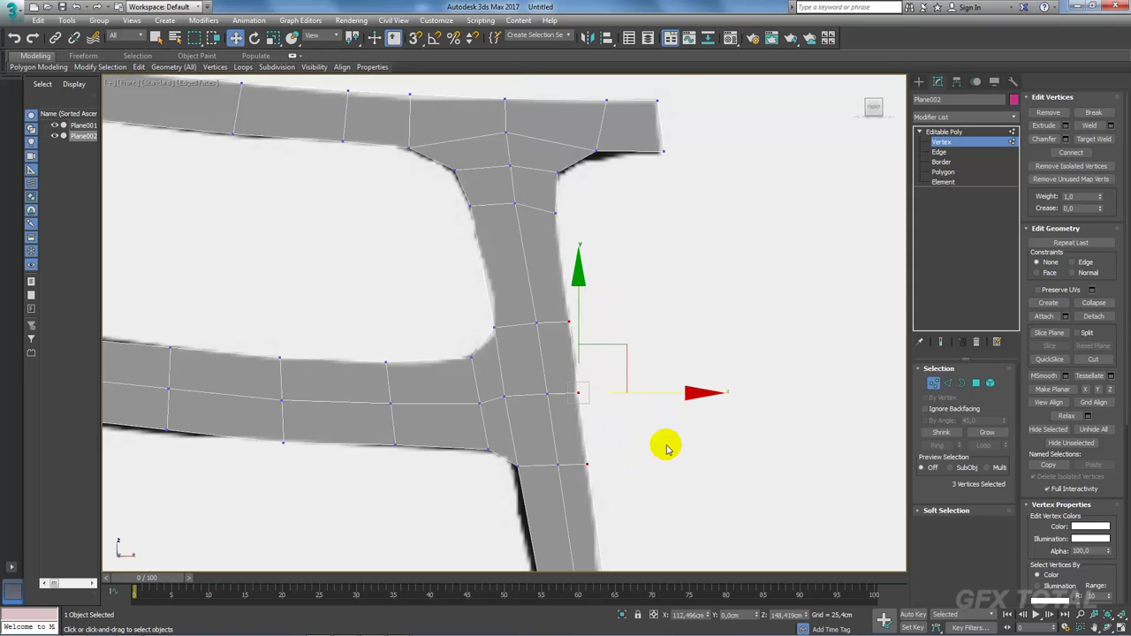
Step: Rotate the three vertices at the leg's bottom end to match the reference's angle
middle_click_drag(664, 447, 677, 207)
scroll(658, 336, "down", 3)
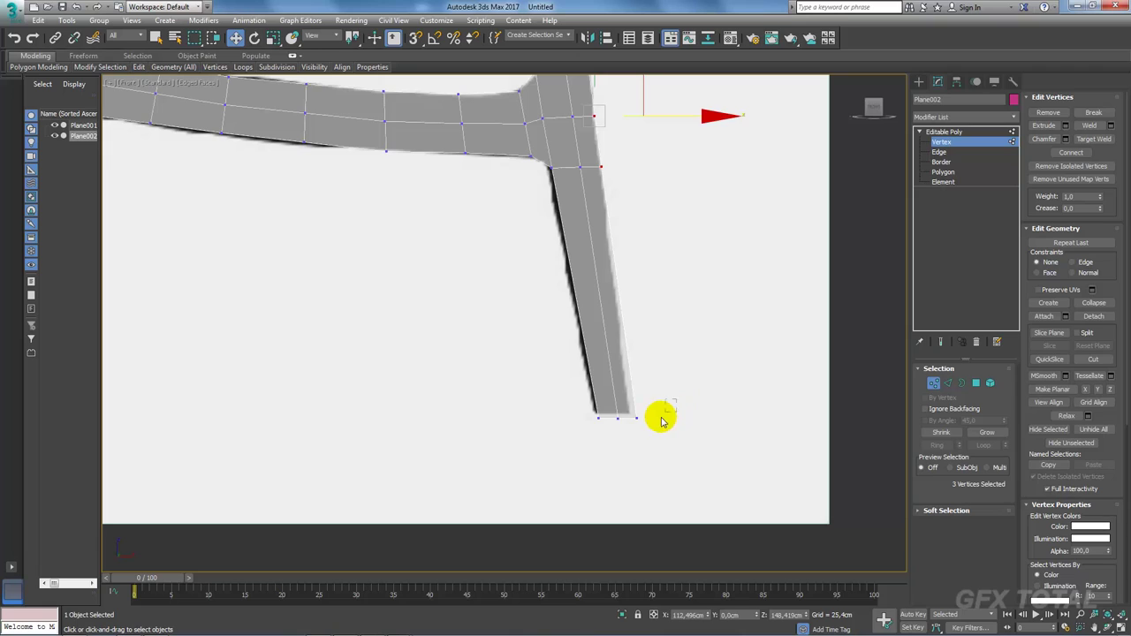
left_click_drag(661, 415, 573, 433)
key("e")
left_click_drag(702, 417, 730, 417)
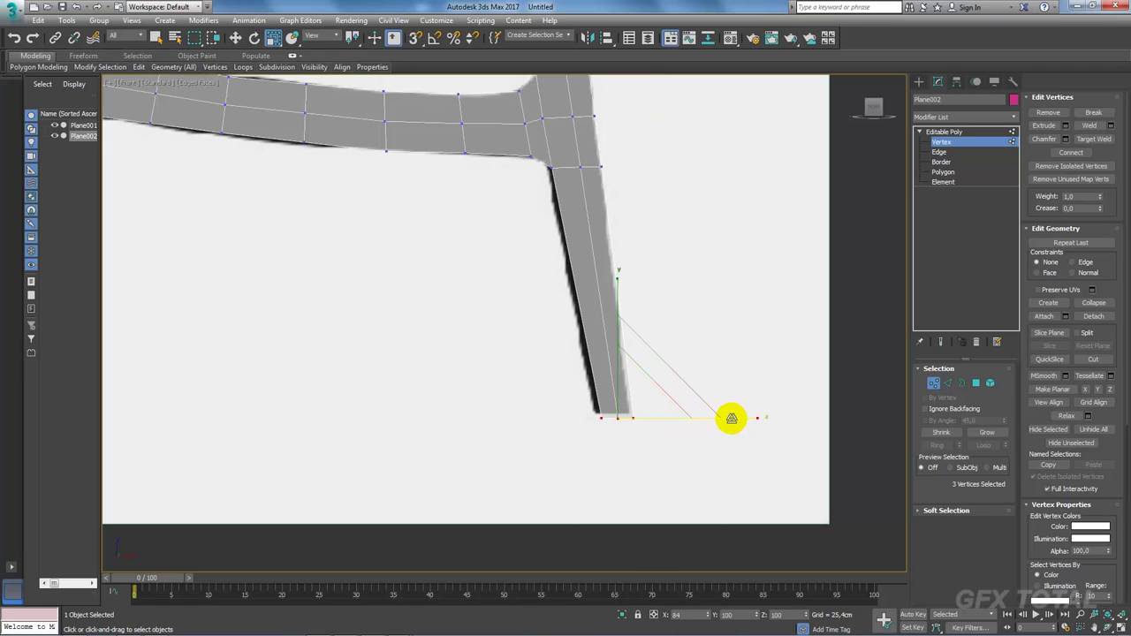
key("w")
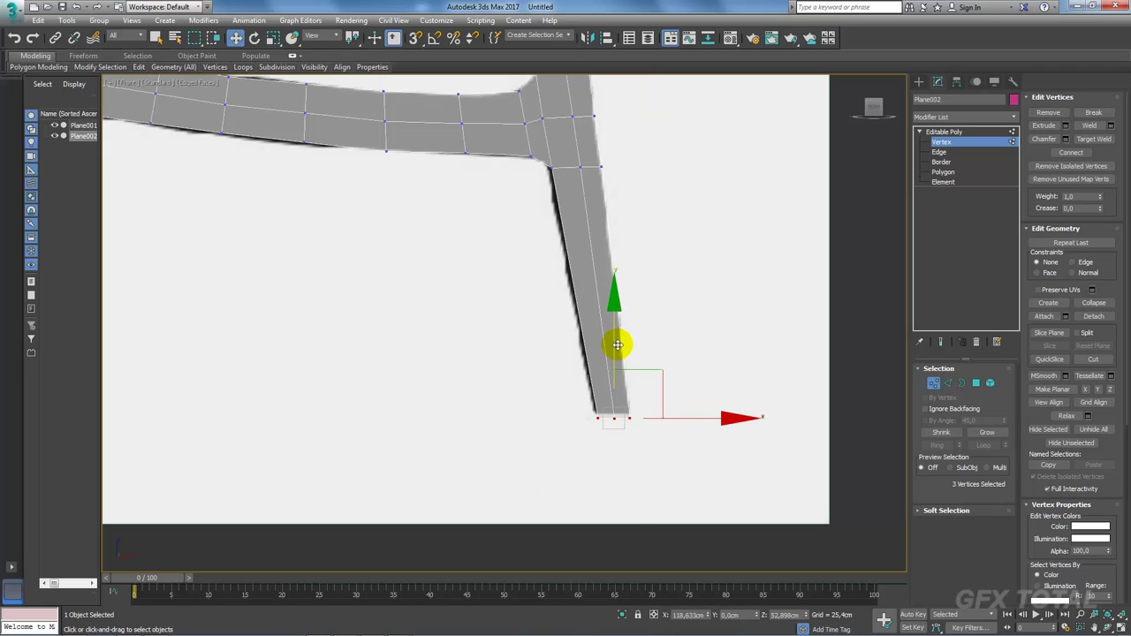
Step: Pan and zoom the view to centre on the lower junction
middle_click_drag(618, 348, 598, 391)
scroll(574, 258, "up", 4)
scroll(563, 240, "down", 2)
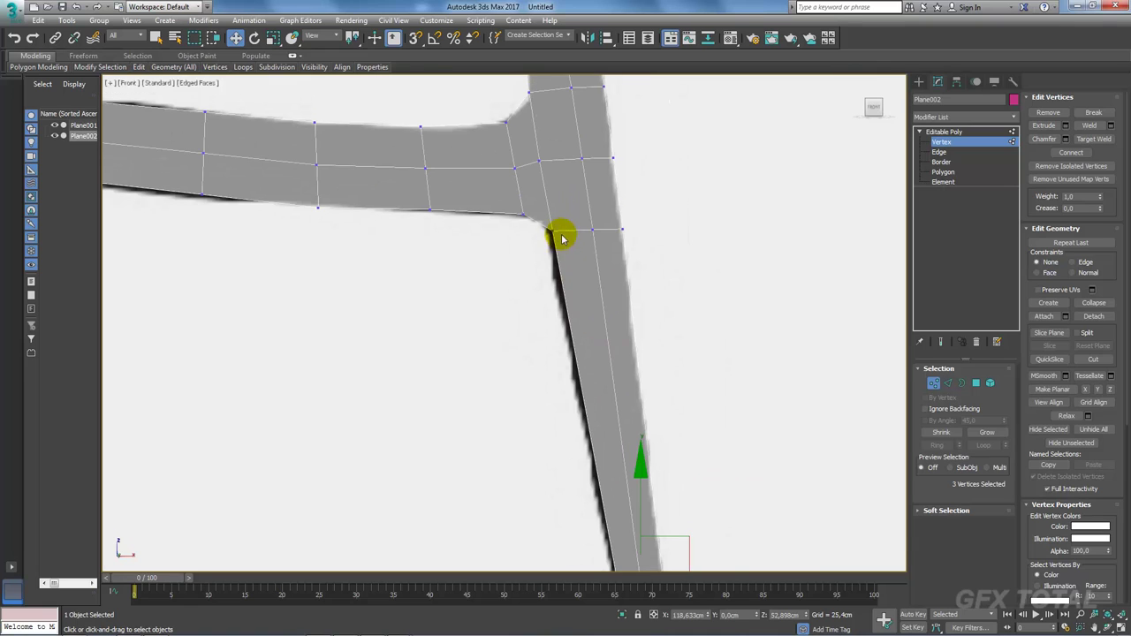
middle_click_drag(571, 238, 548, 323)
scroll(512, 334, "up", 2)
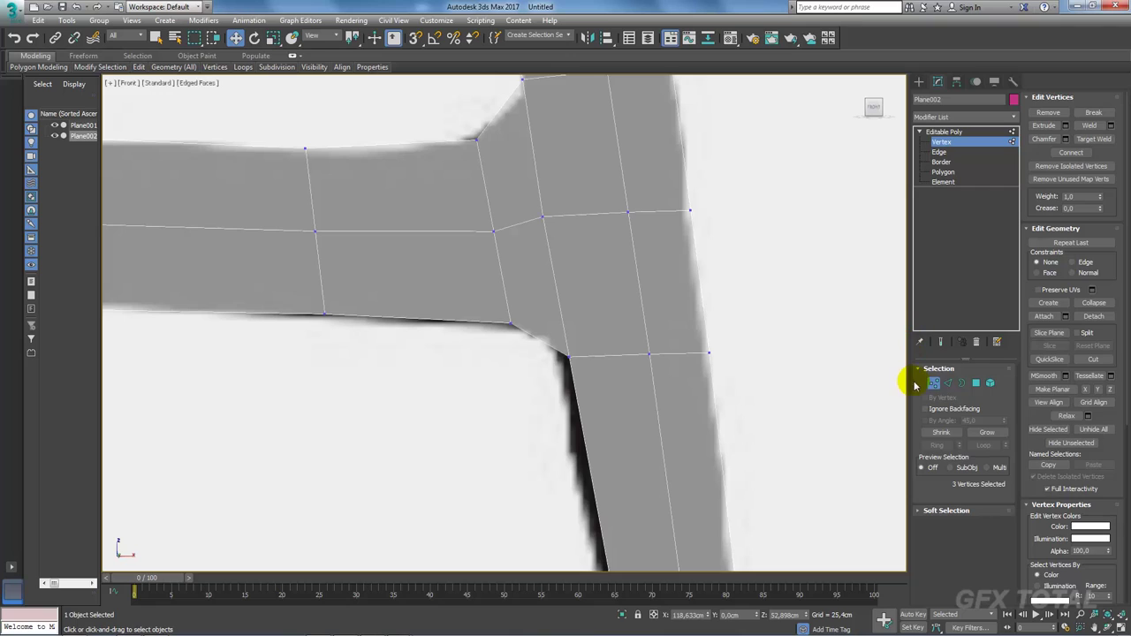
Step: Connect six vertical edges across the junction with a new edge loop
left_click(951, 384)
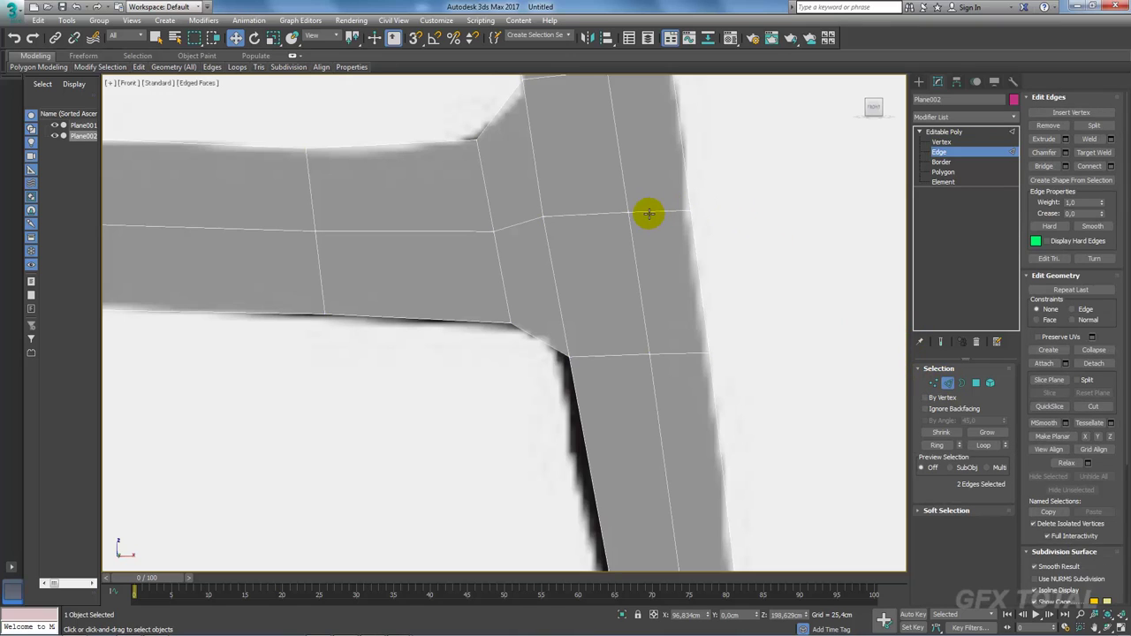
left_click_drag(745, 250, 545, 280)
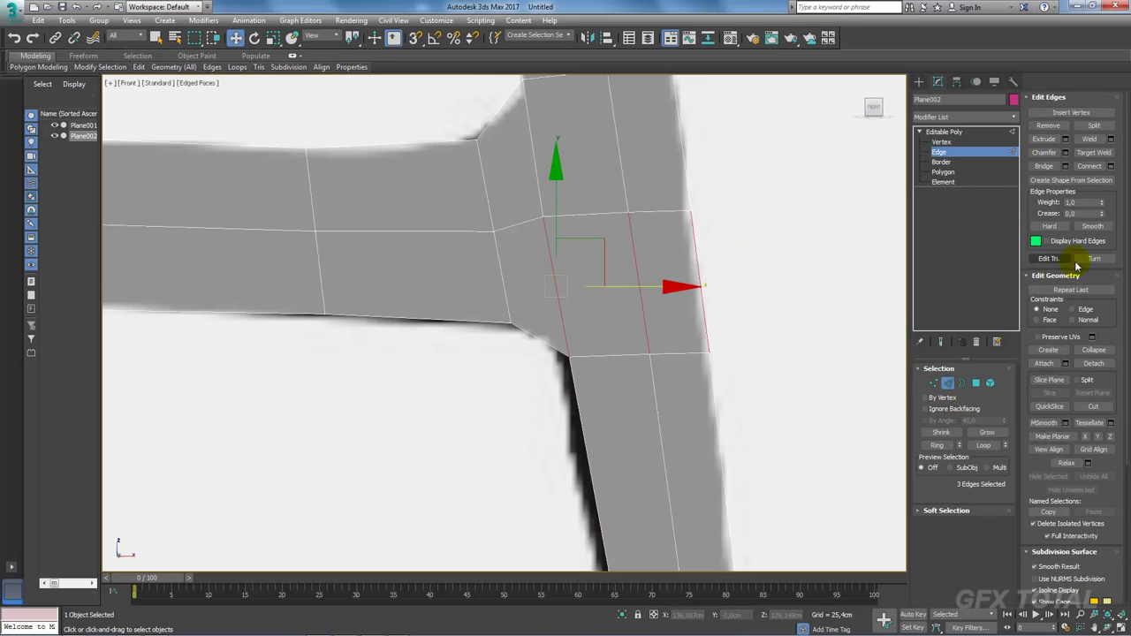
left_click_drag(733, 146, 500, 156, "ctrl")
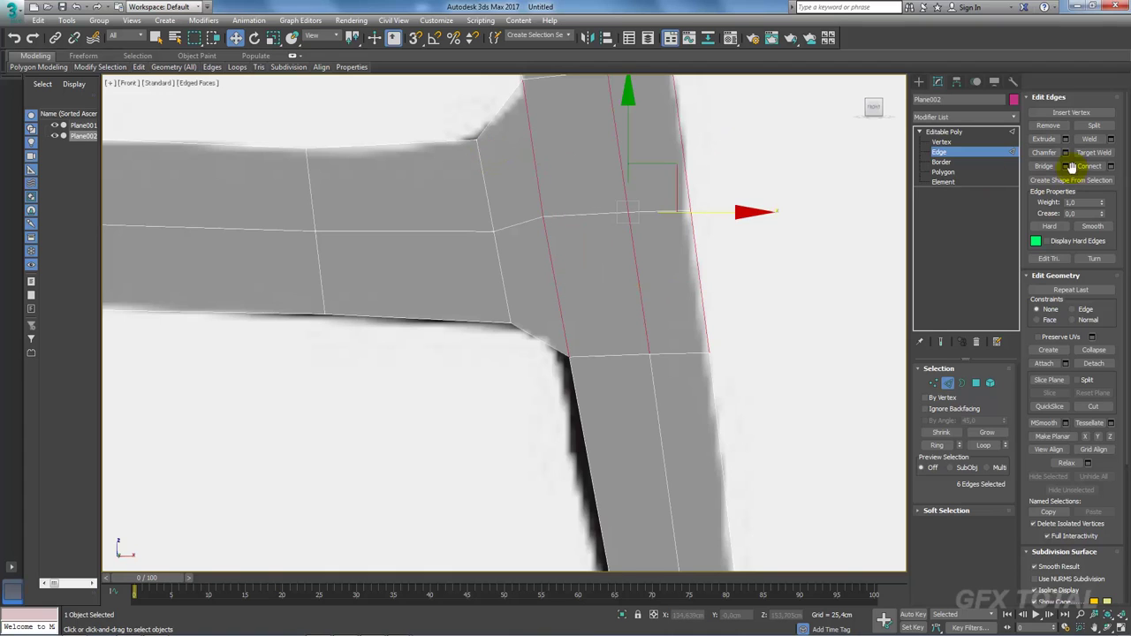
left_click(1089, 168)
Step: Cut new edges from the upper and lower corners to the junction vertex, then adjust the lower vertex
middle_click_drag(631, 214, 619, 283)
left_click(933, 383)
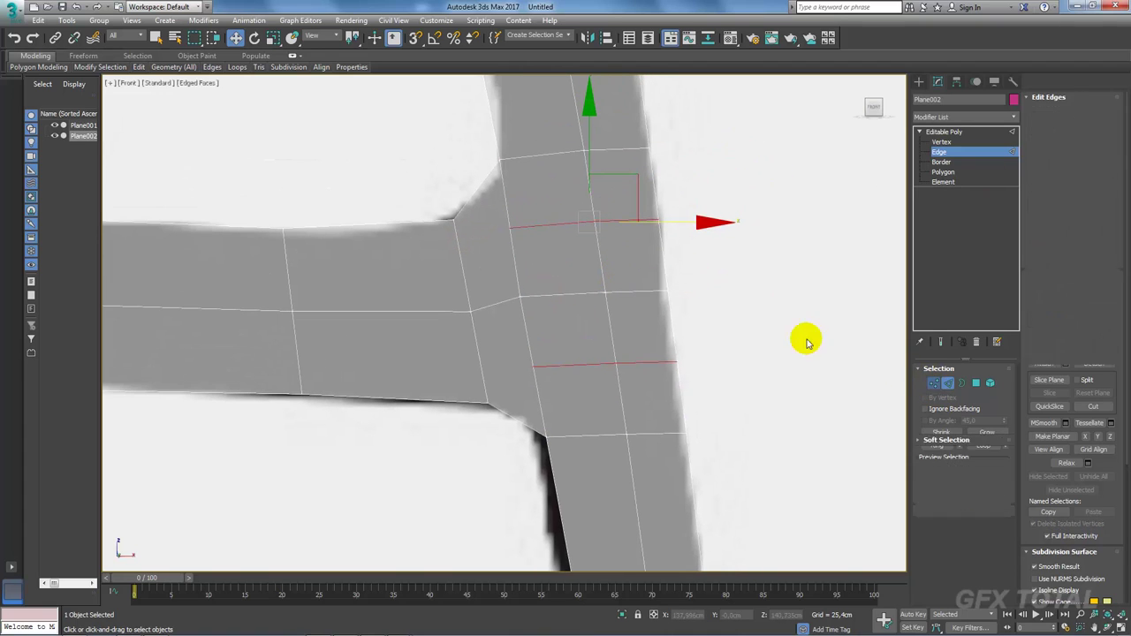
right_click(607, 274)
left_click(586, 162)
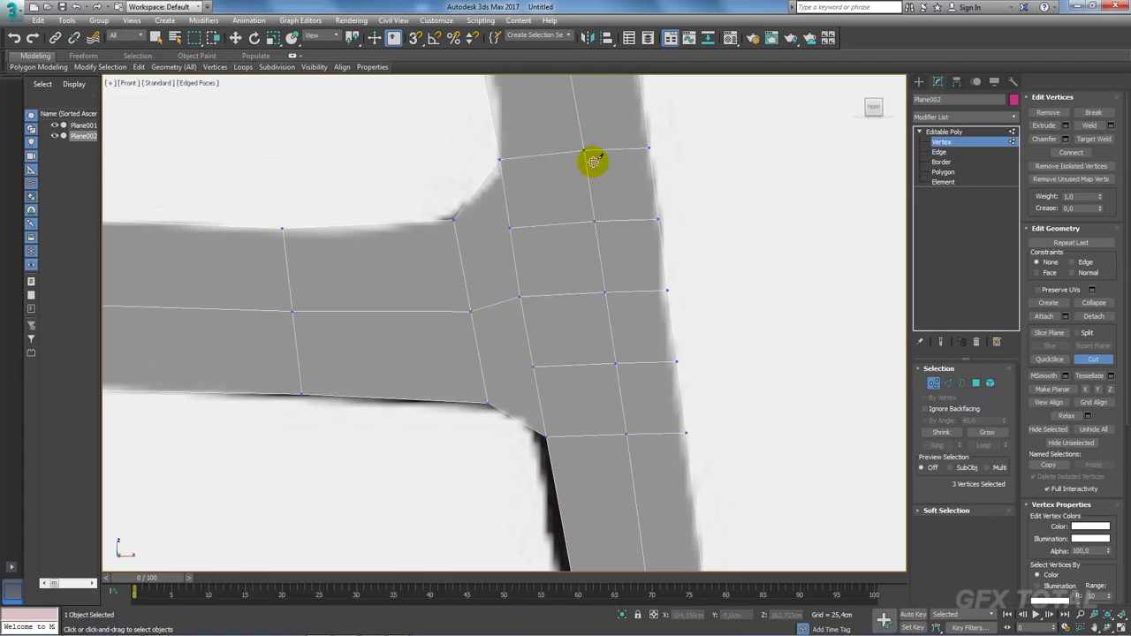
left_click(478, 187)
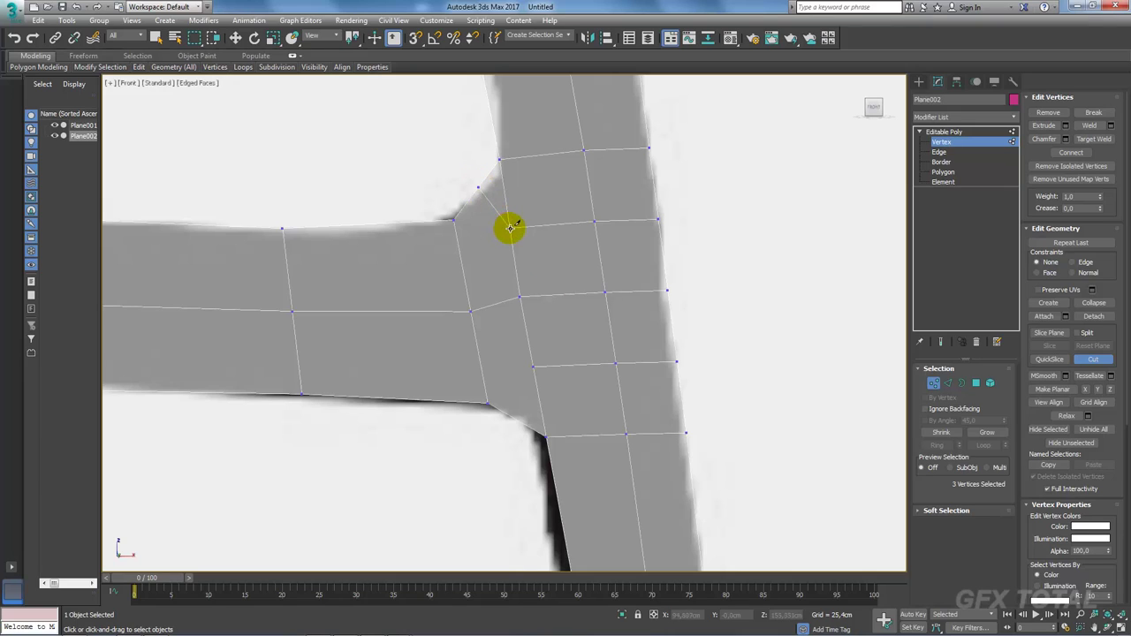
left_click(510, 228)
left_click(517, 419)
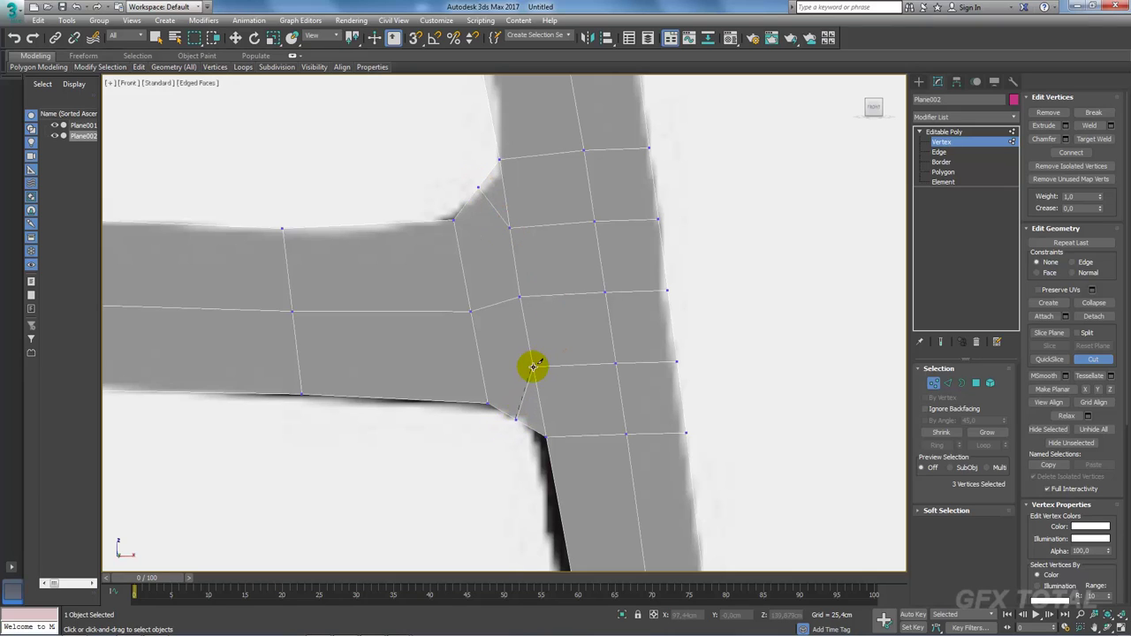
left_click(533, 366)
right_click(689, 309)
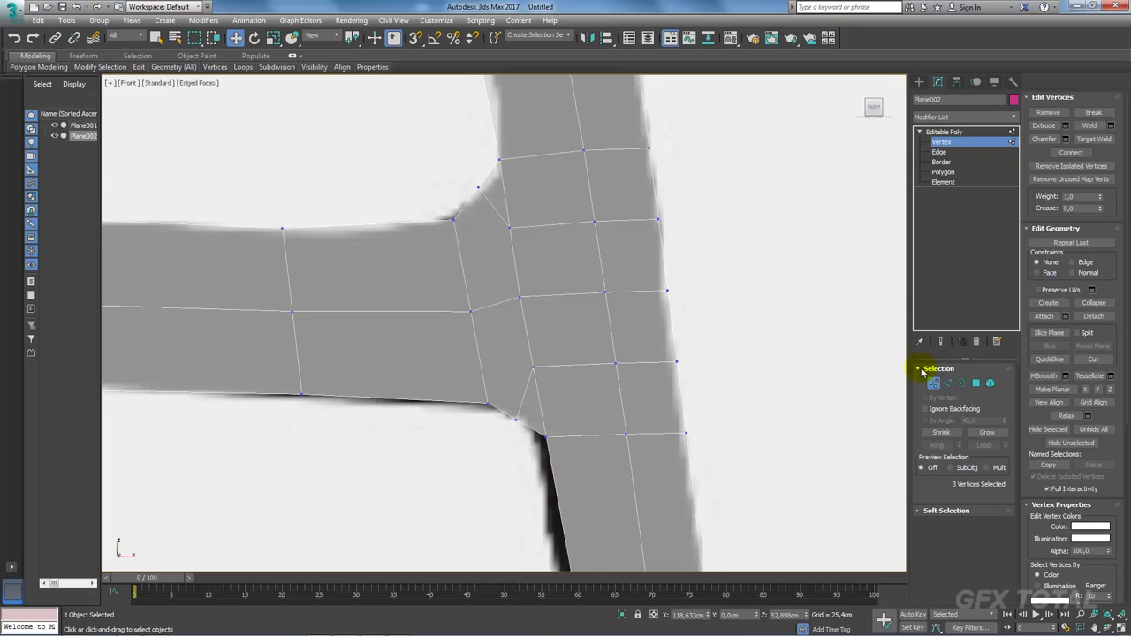
right_click(520, 203)
left_click_drag(455, 164, 481, 191)
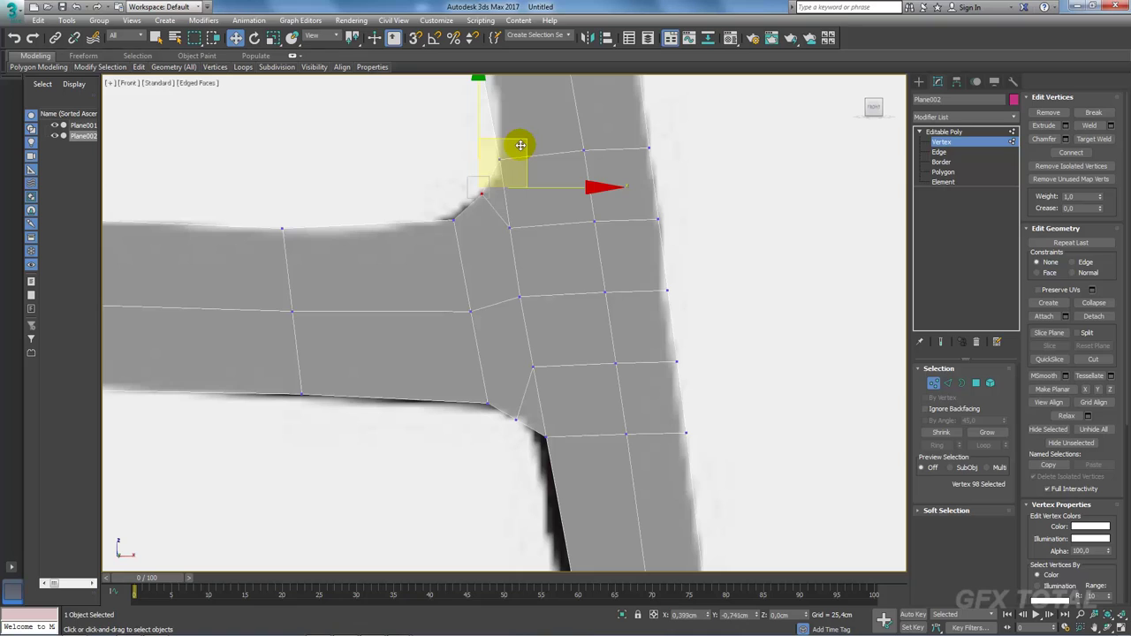
left_click(514, 421)
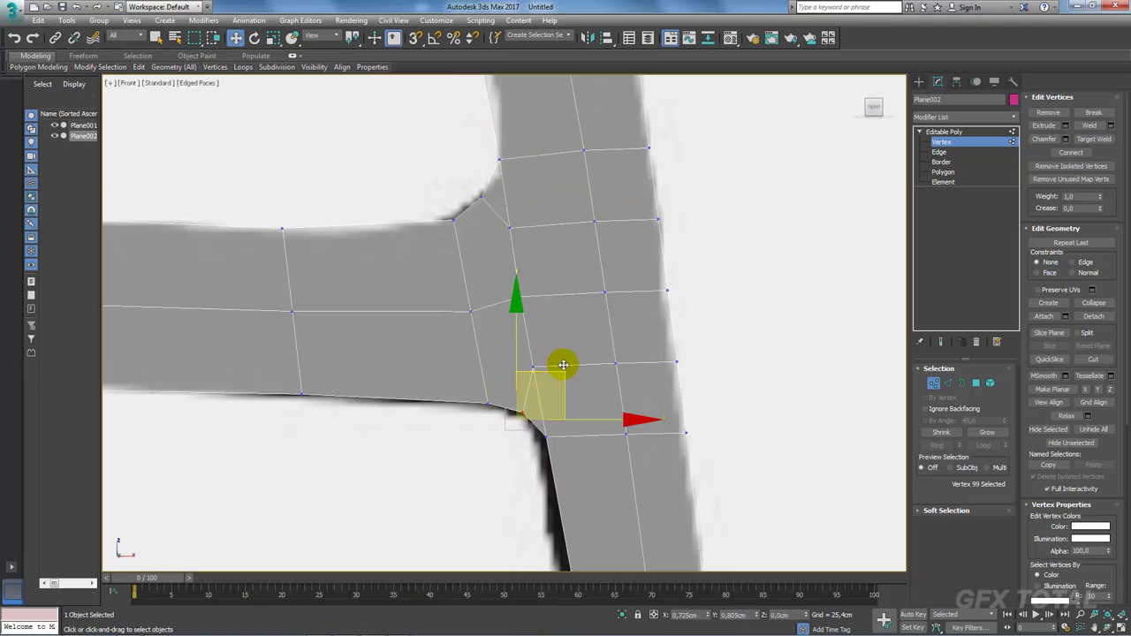
left_click_drag(563, 365, 560, 399)
Step: Shift the small junction polygon upward to follow the reference outline
key("4")
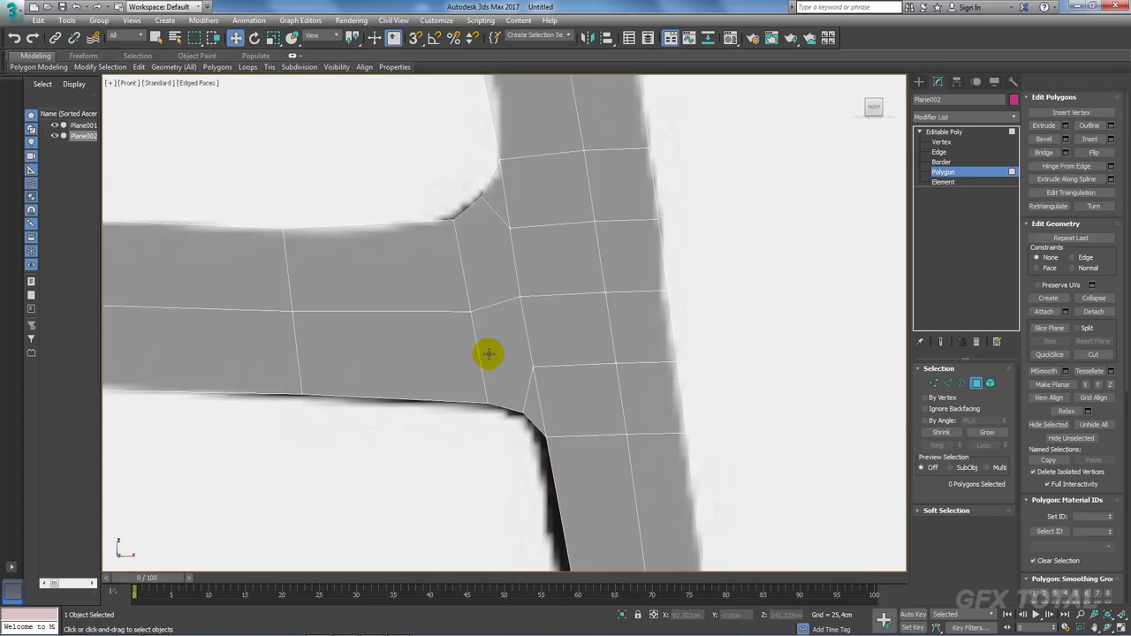
left_click(487, 354)
left_click_drag(488, 315, 497, 292)
middle_click_drag(576, 369, 635, 358)
scroll(634, 358, "down", 2)
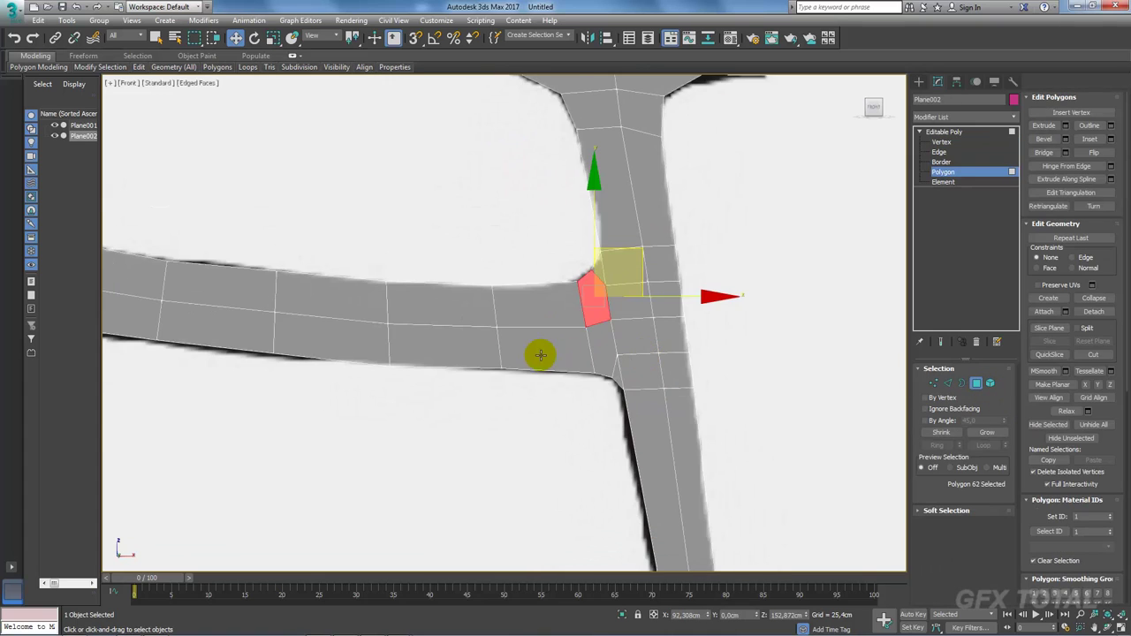
scroll(541, 355, "down", 2)
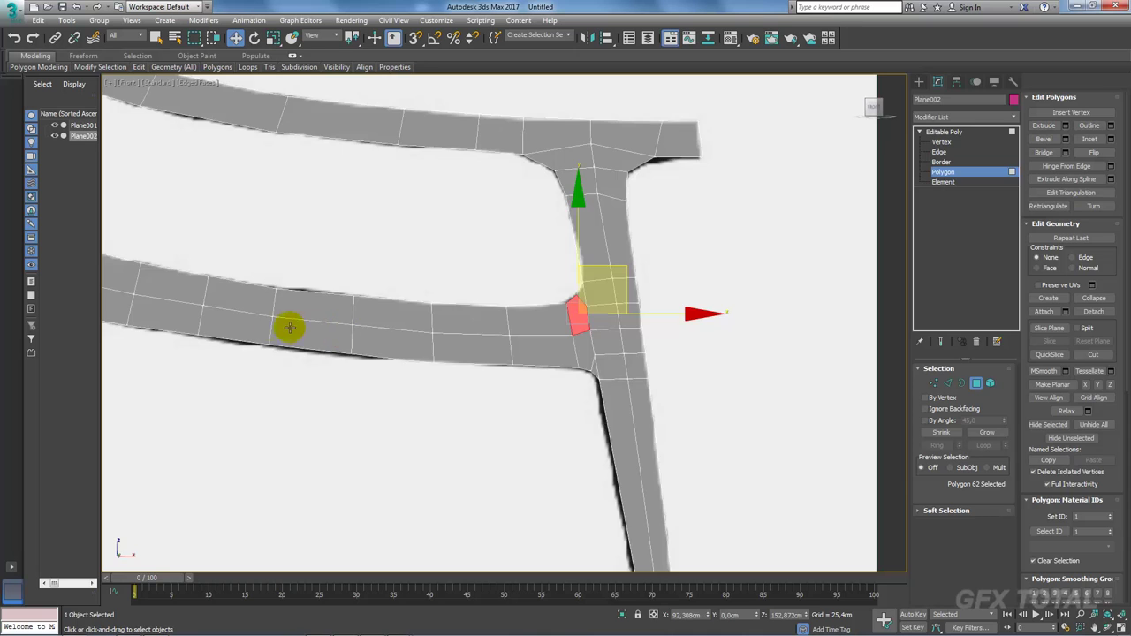
middle_click_drag(291, 323, 528, 344)
middle_click_drag(723, 375, 563, 357)
scroll(713, 361, "up", 2)
scroll(714, 361, "up", 2)
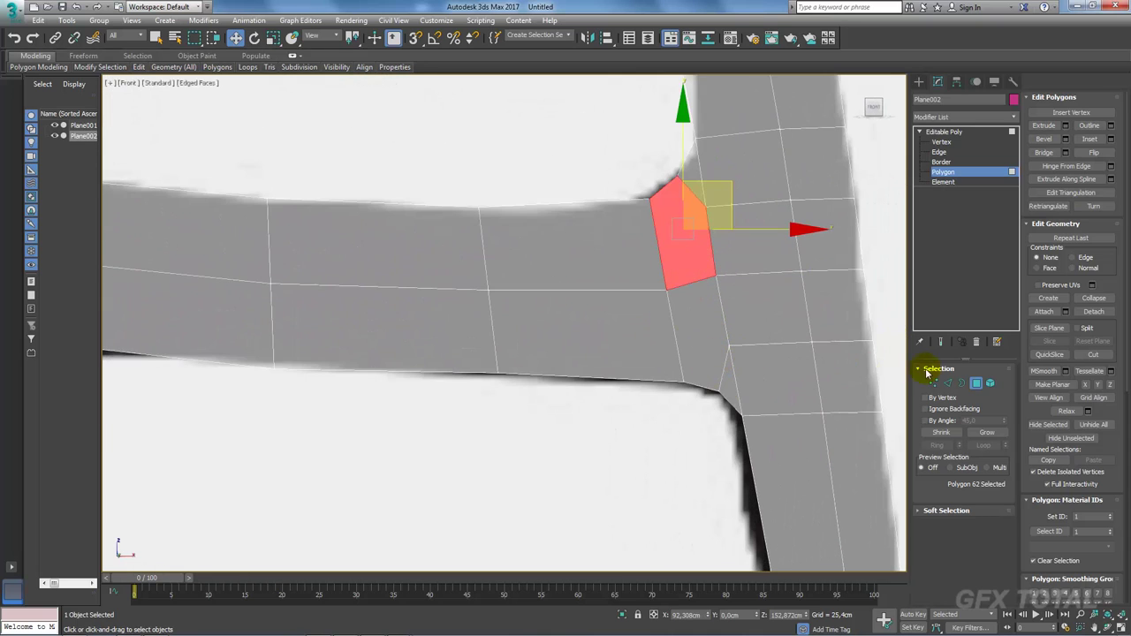
left_click(949, 384)
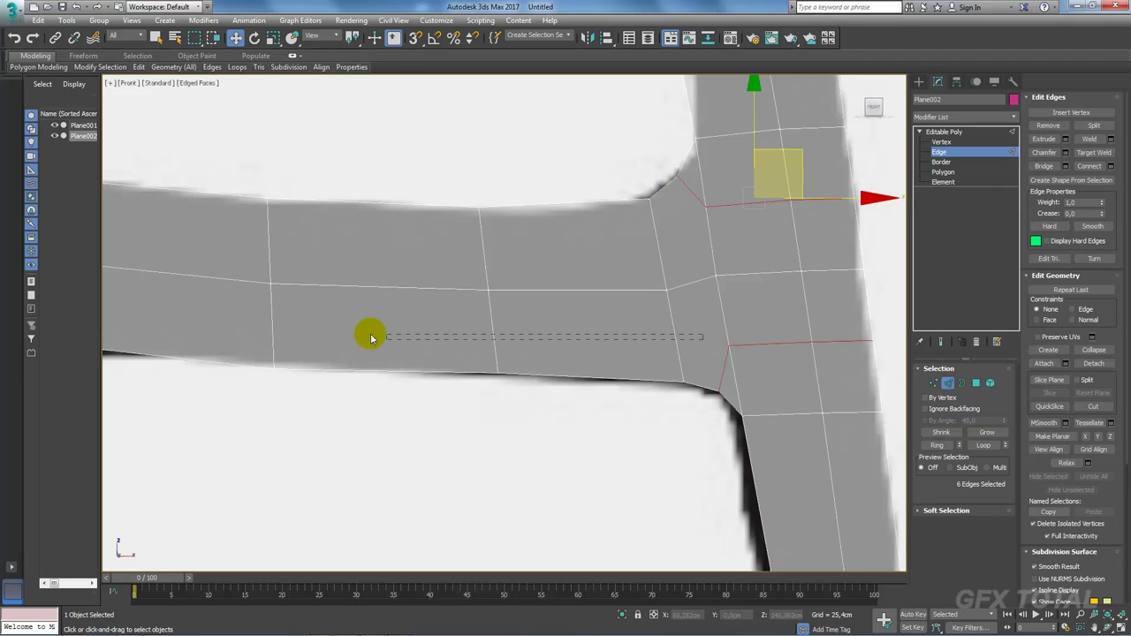
Step: Select crossing edges on the vertical arm, extend them along their loops, and connect them
left_click_drag(370, 337, 370, 337)
scroll(366, 349, "down", 2)
scroll(345, 324, "down", 2)
middle_click_drag(346, 324, 507, 330, "alt")
scroll(478, 337, "up", 3)
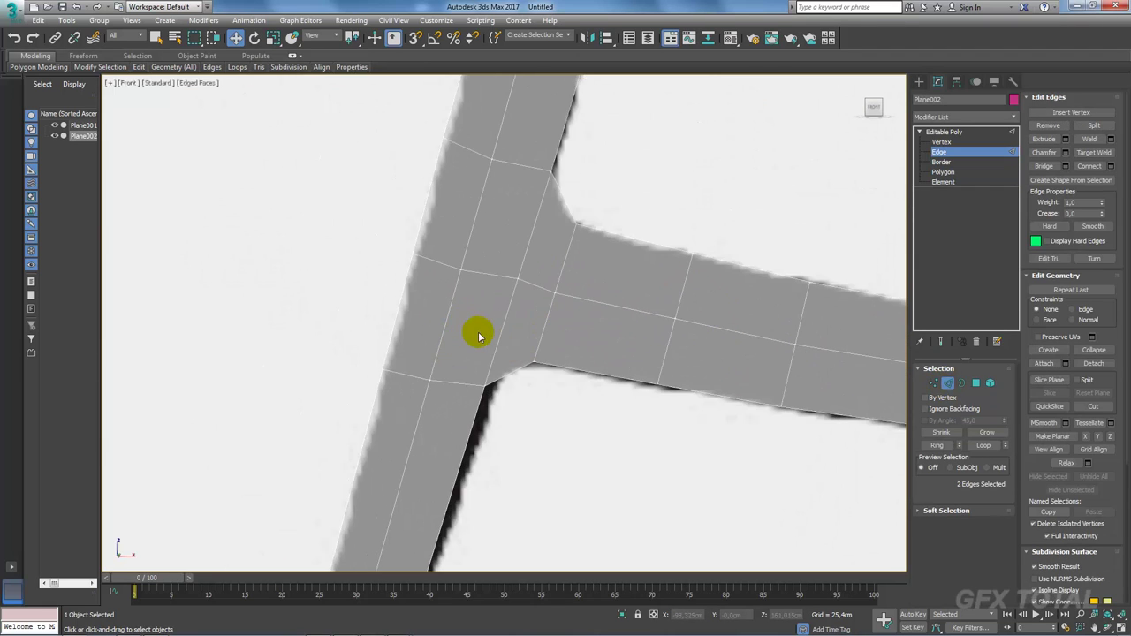
scroll(520, 381, "up", 2)
left_click(477, 298, "ctrl")
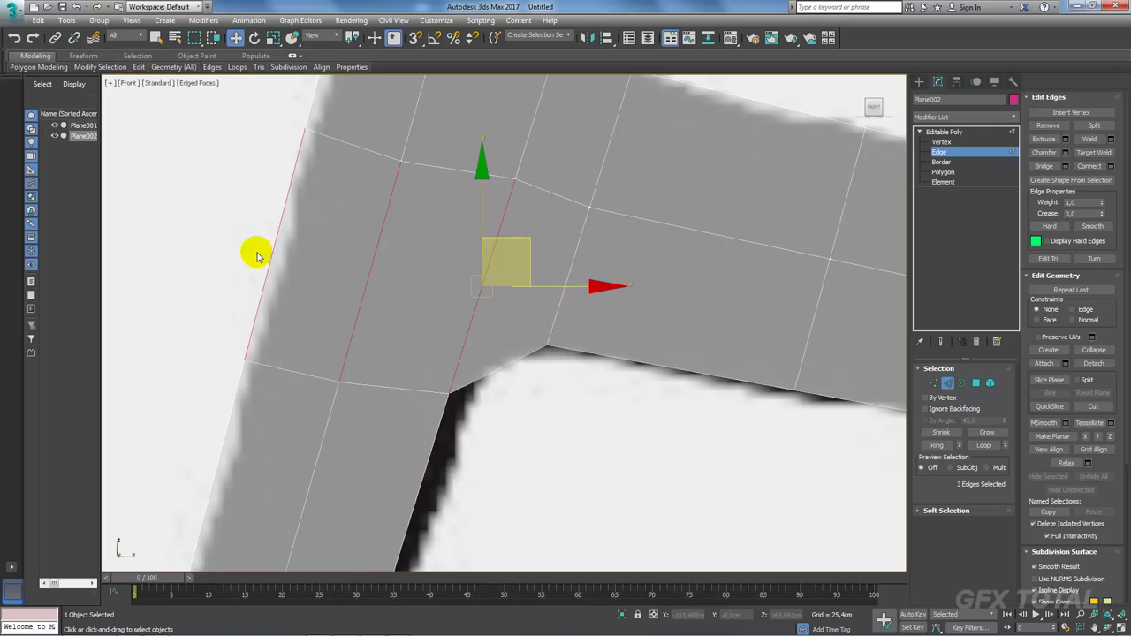
middle_click_drag(255, 250, 253, 442)
key("alt+l")
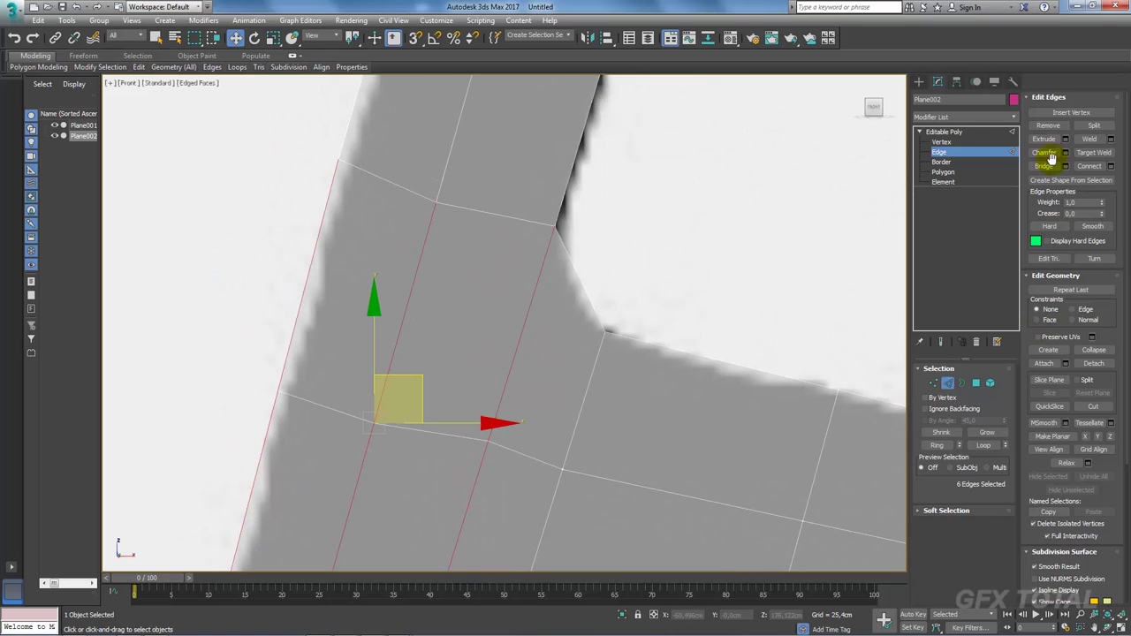
left_click(1087, 168)
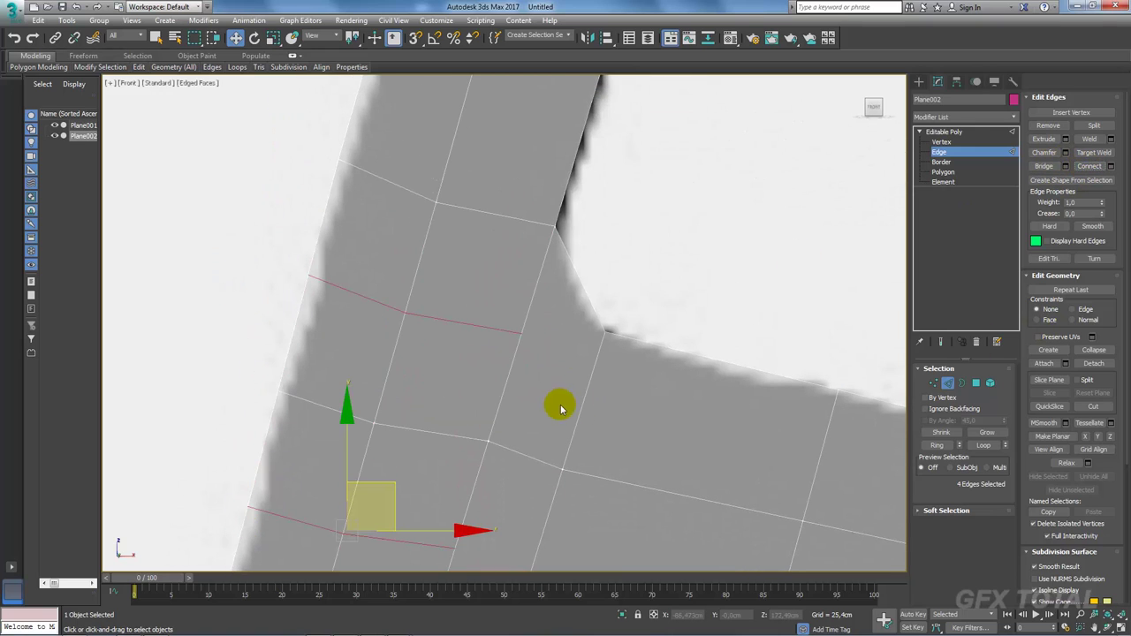
Step: Cut an edge from the vertical edge's vertex to the inner corner and nudge it upward
left_click(933, 385)
middle_click_drag(619, 303, 599, 283)
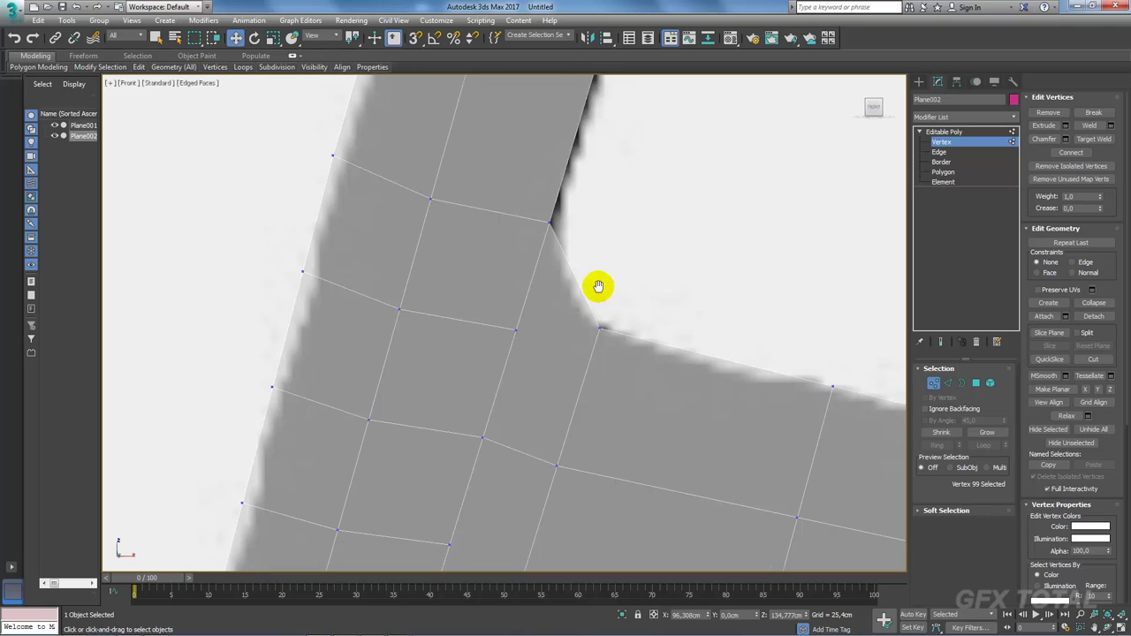
right_click(525, 277)
left_click(502, 172)
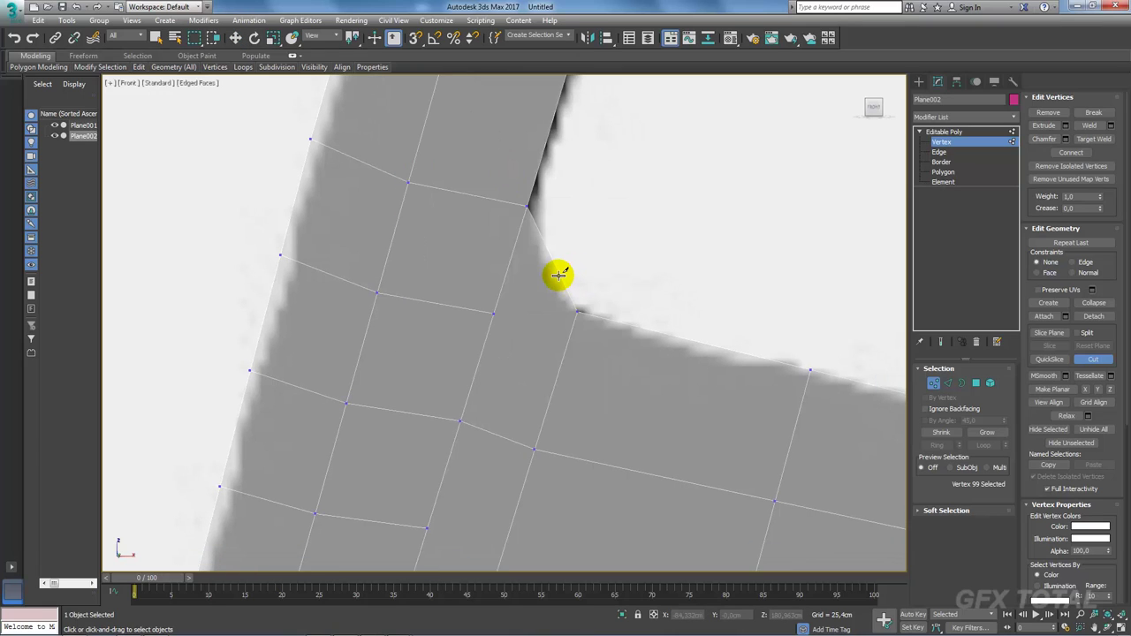
mouse_move(492, 314)
middle_mouse_down()
mouse_move(494, 265)
mouse_move(448, 257)
middle_mouse_up()
left_click(454, 276)
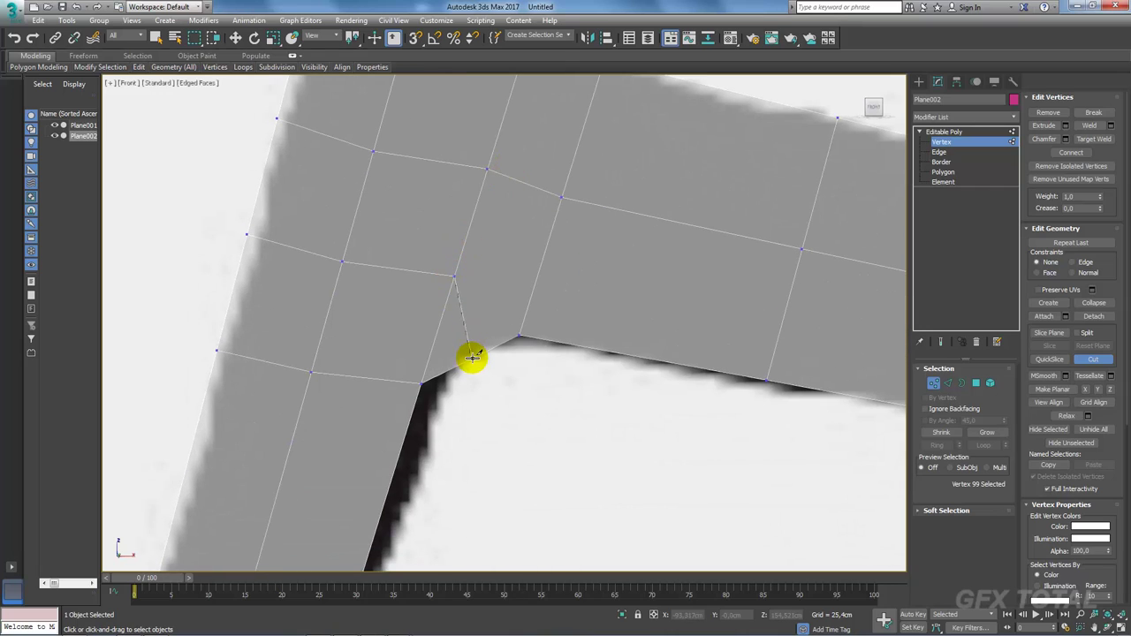
left_click(474, 356)
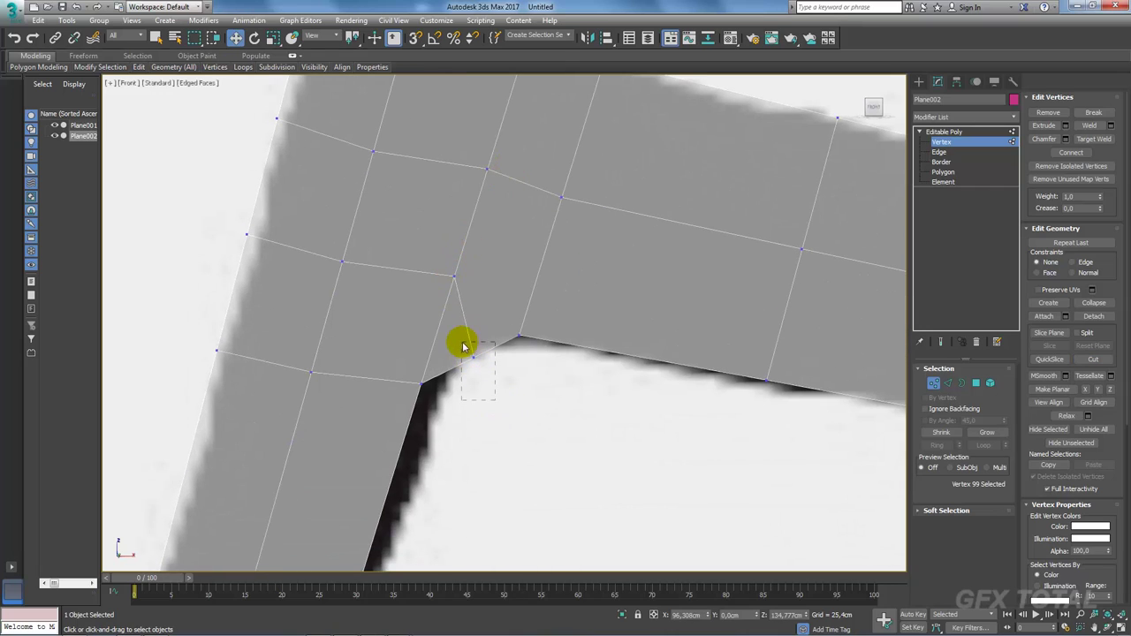
key("w")
left_click(474, 357)
left_click_drag(510, 325, 513, 295)
Step: Tidy the inner-corner vertices, lowering the one above the corner to even the grid
scroll(437, 398, "down", 3)
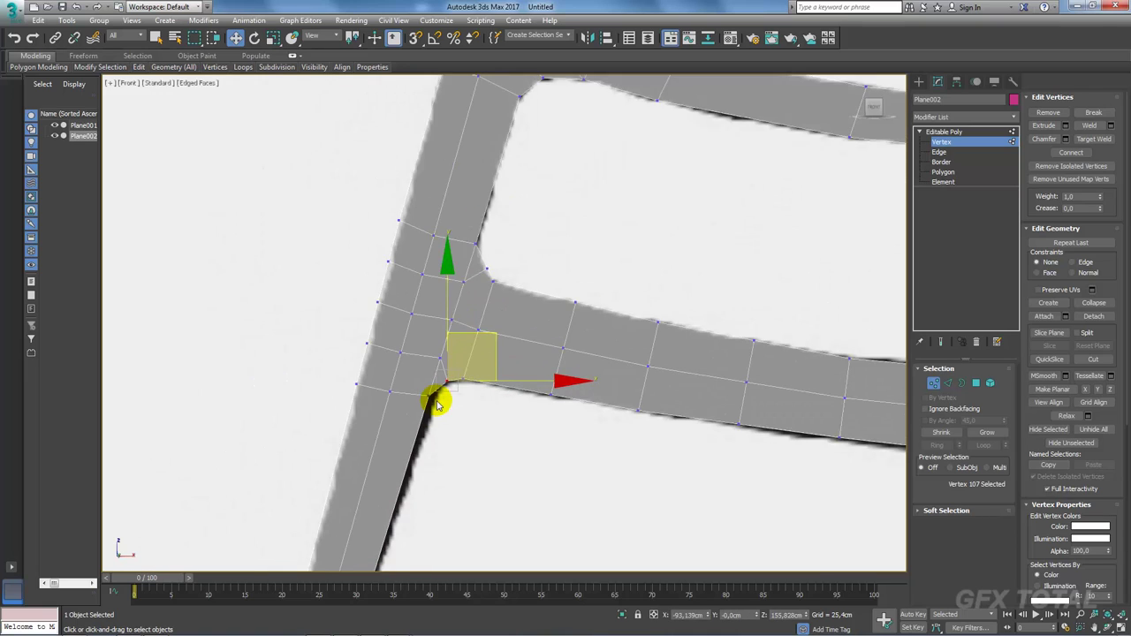
middle_click_drag(436, 399, 469, 223)
left_click(462, 230)
scroll(494, 182, "up", 2)
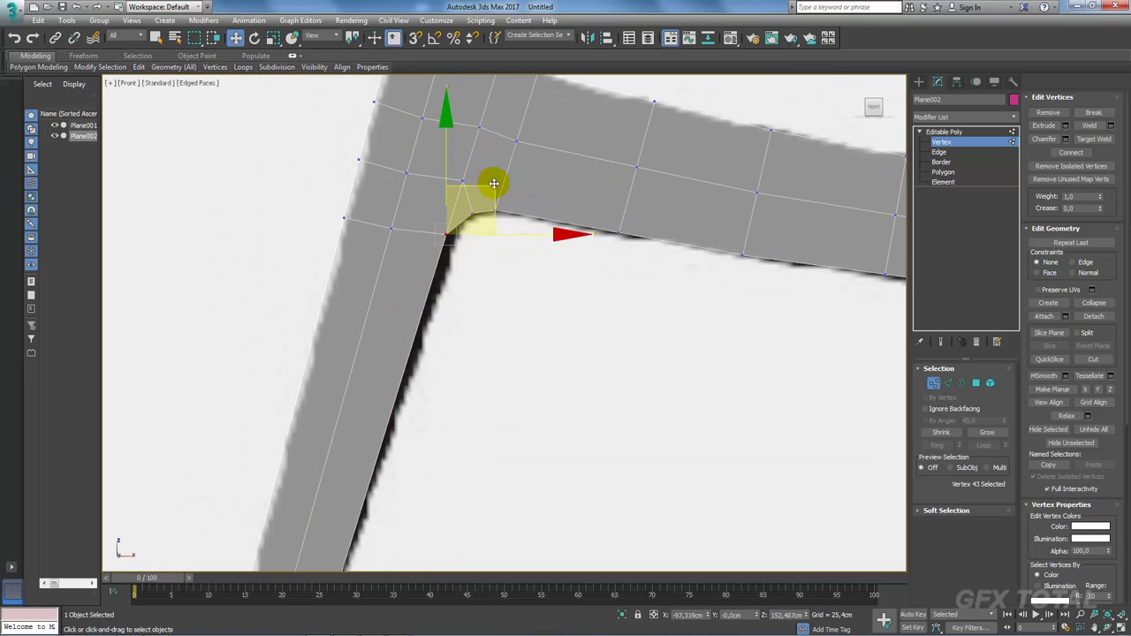
left_click_drag(376, 246, 449, 199)
left_click_drag(433, 111, 400, 182)
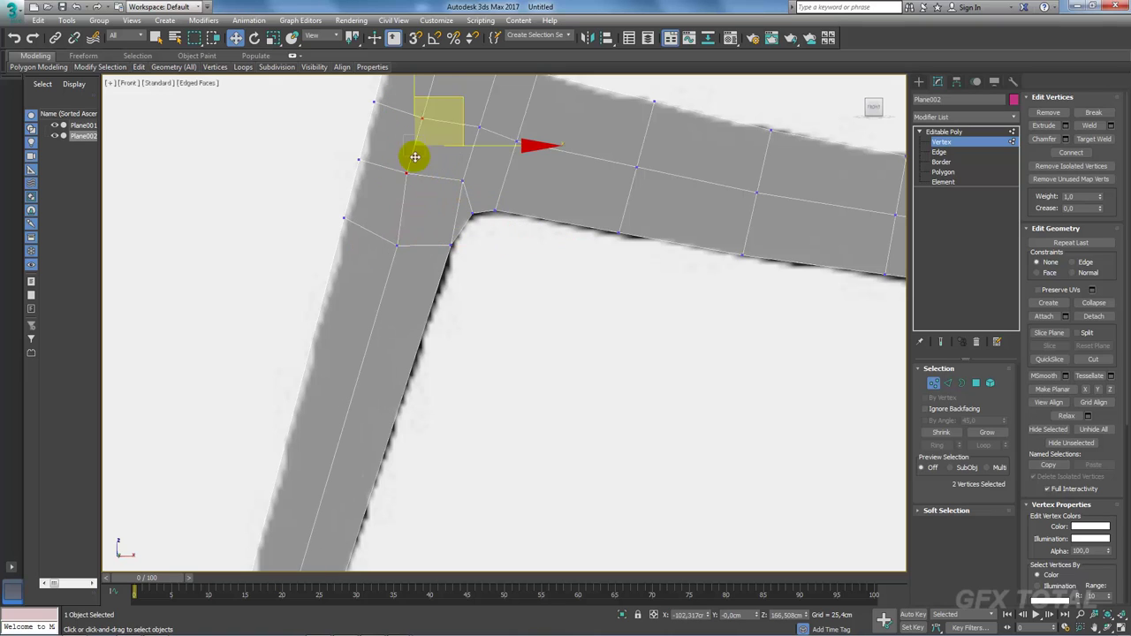
middle_click_drag(487, 144, 498, 341)
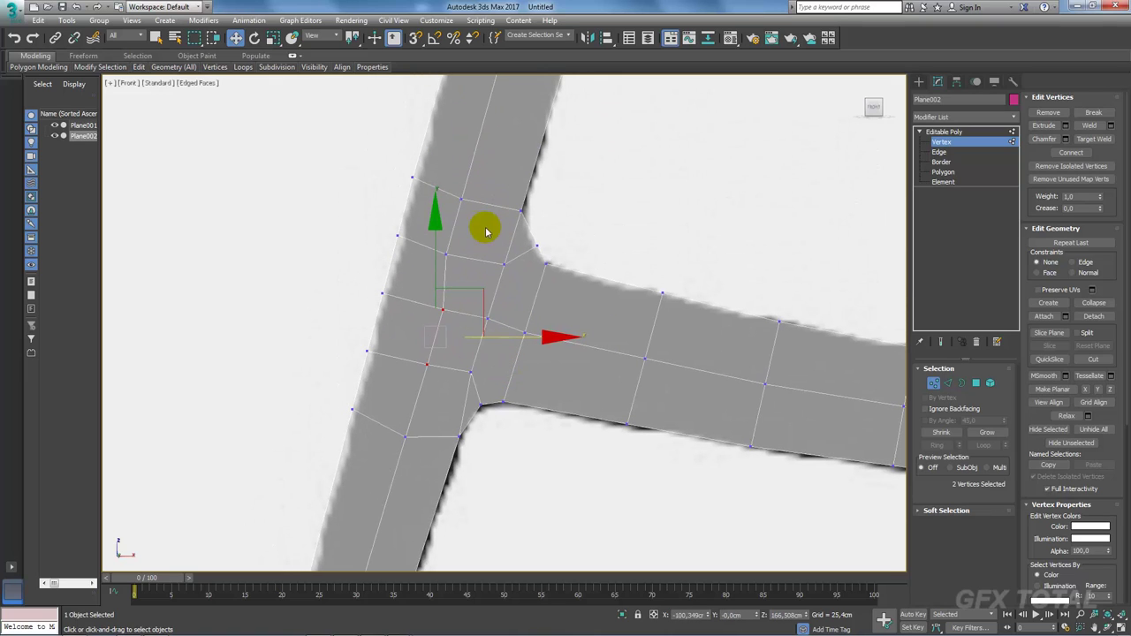
left_click(440, 258)
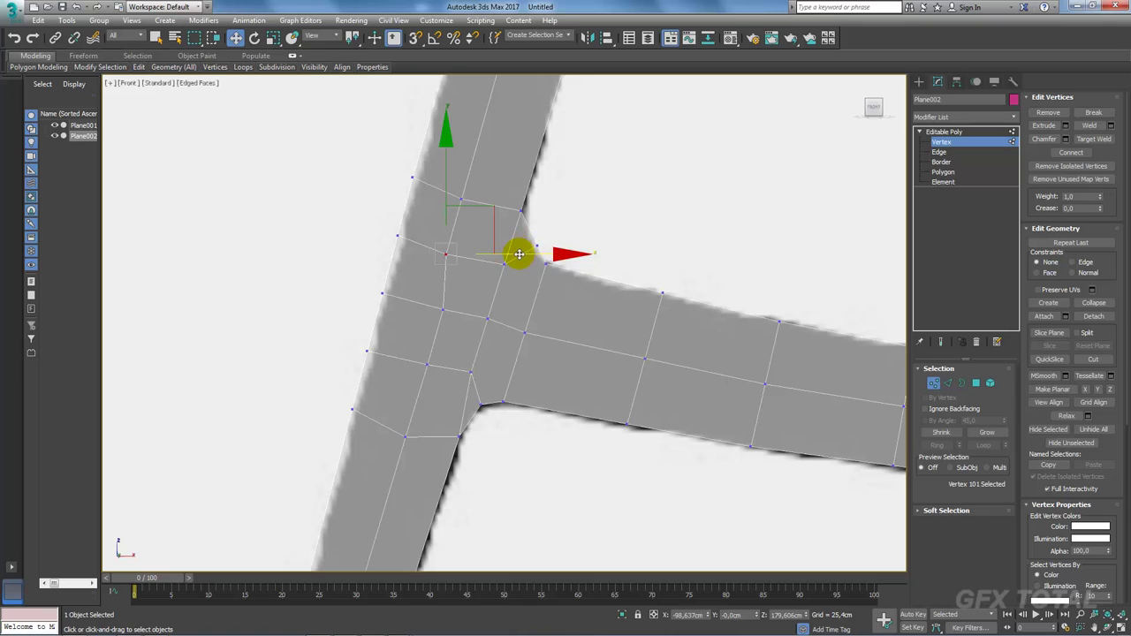
scroll(687, 289, "up", 1)
scroll(707, 301, "up", 1)
Step: Add two lengthwise edge loops along the lower arm by ringing and connecting its crossing edges
left_click(948, 383)
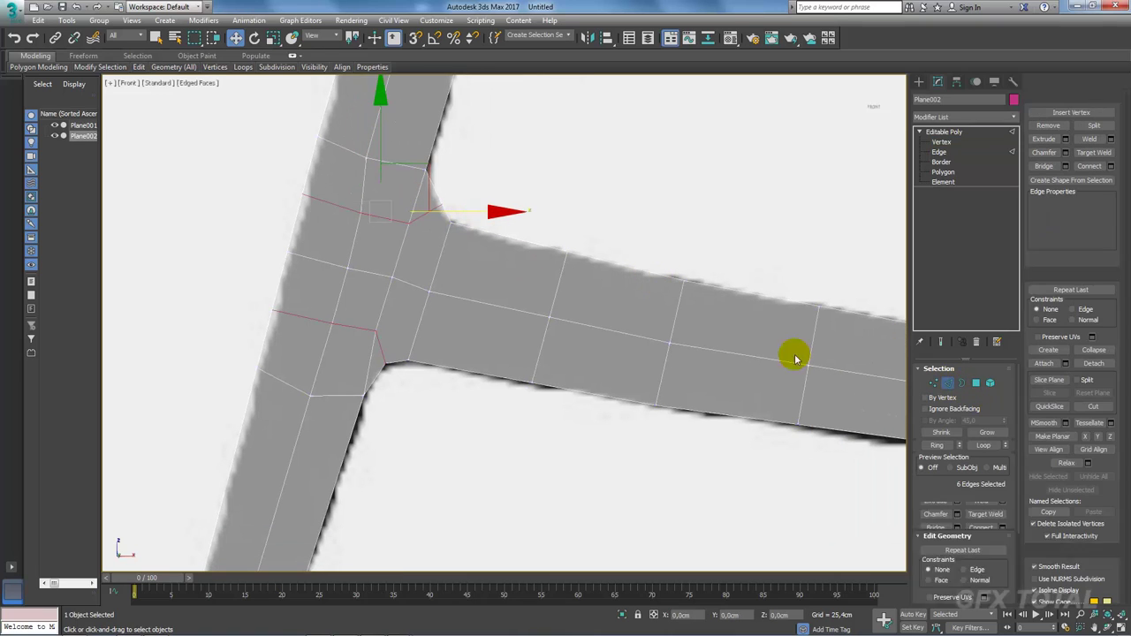
left_click(674, 311)
left_click(935, 445)
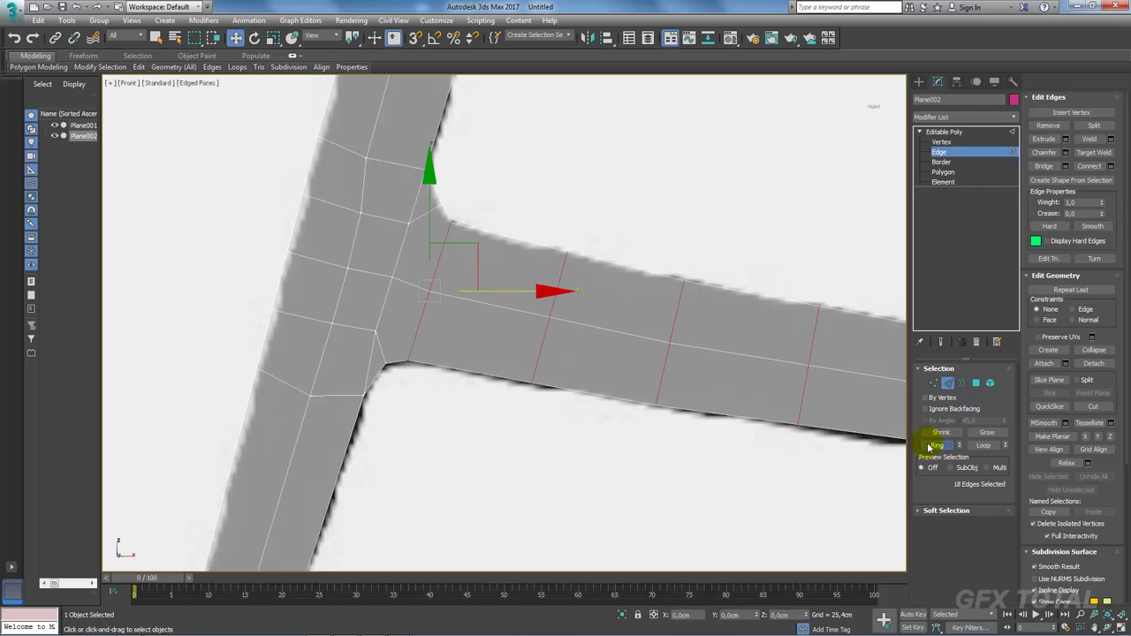
scroll(516, 325, "down", 2)
scroll(517, 326, "down", 2)
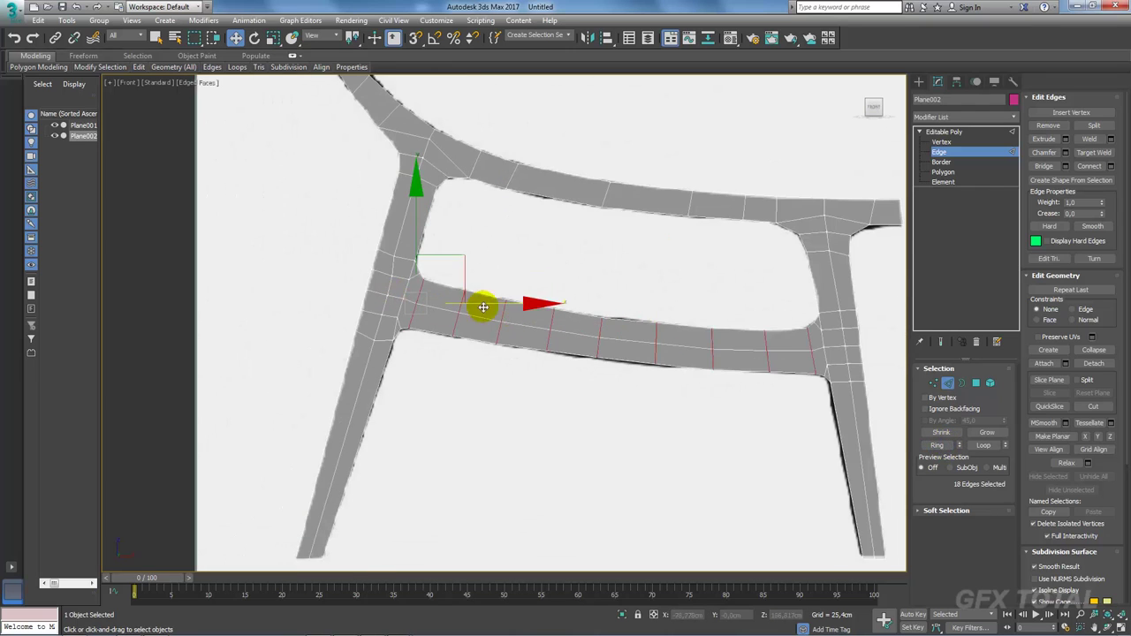
left_click(1092, 168)
scroll(790, 348, "up", 3)
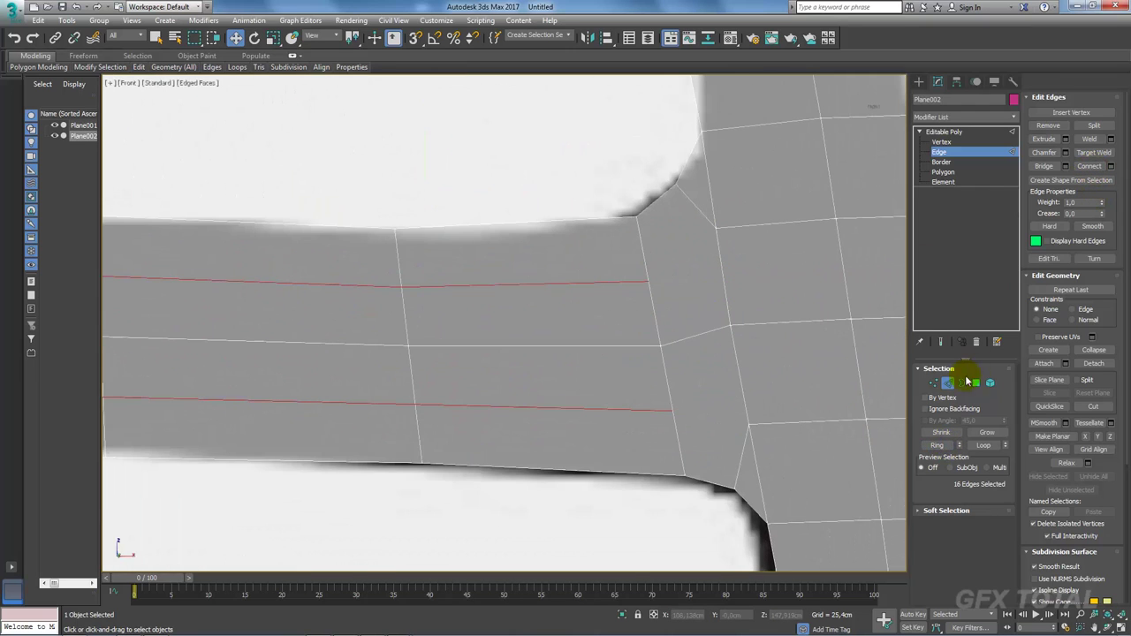
Step: Join the vertex pairs at the right and left junctions with new edges
left_click(935, 389)
left_click(715, 228)
left_click(648, 281, "ctrl")
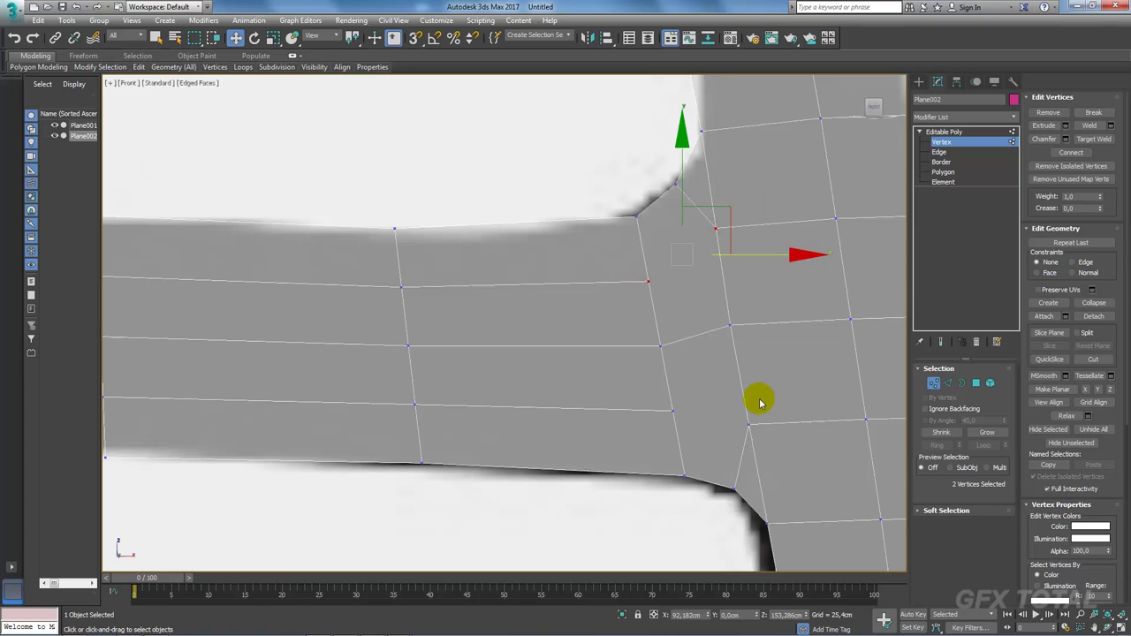
left_click(748, 425, "ctrl")
left_click(654, 417, "ctrl")
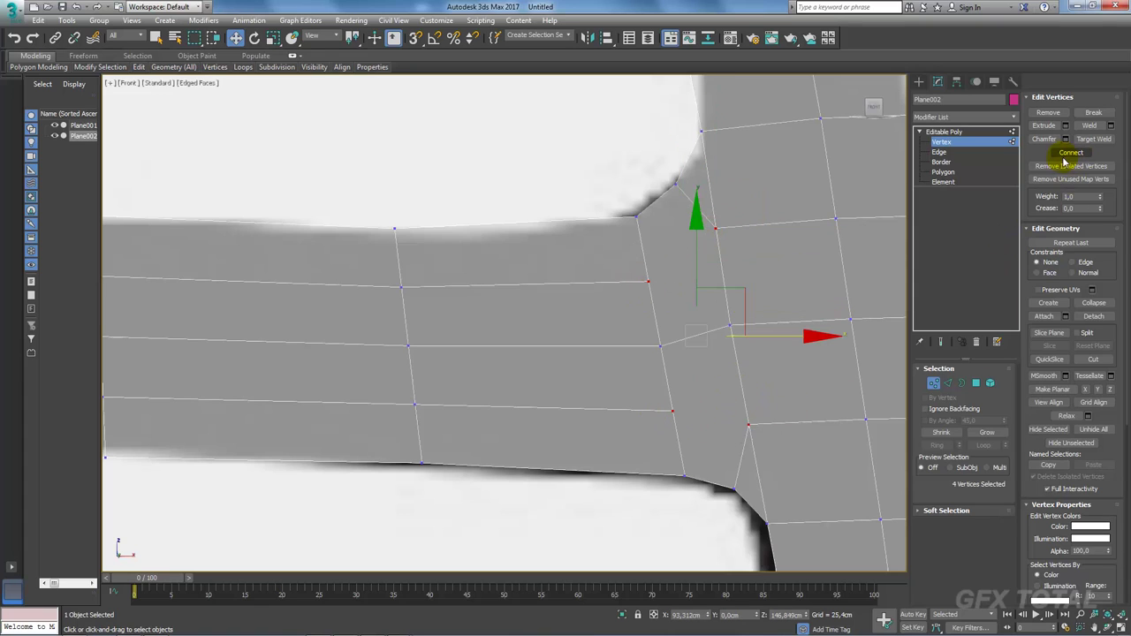
scroll(623, 225, "down", 2)
scroll(651, 212, "up", 3)
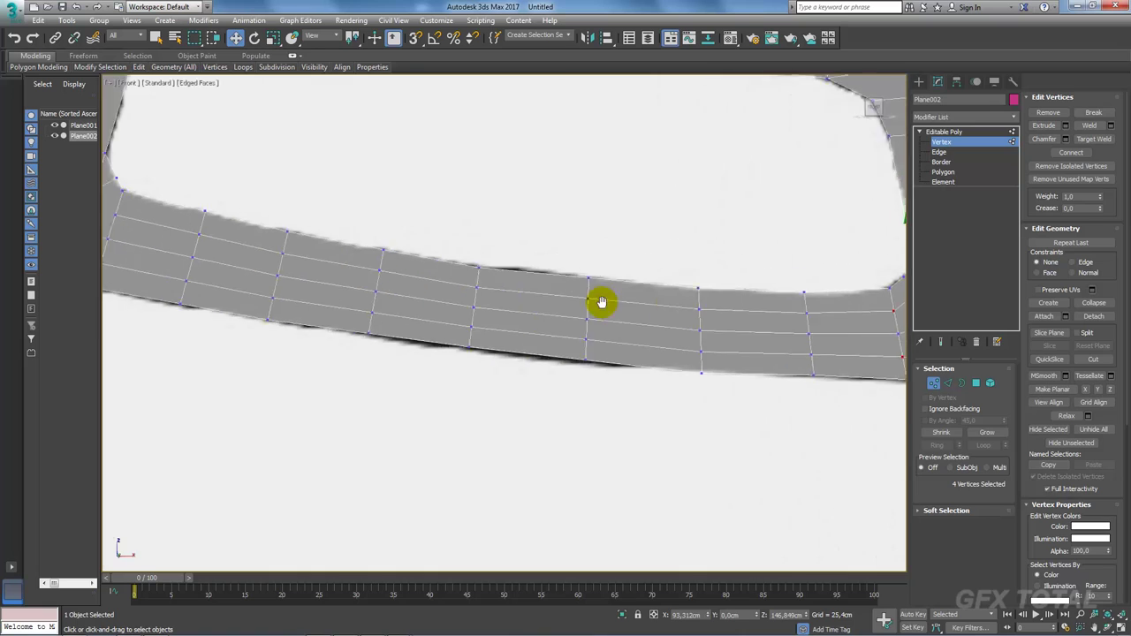
middle_click_drag(599, 301, 343, 257)
scroll(343, 258, "up", 2)
left_click(305, 228)
left_click(349, 275, "ctrl")
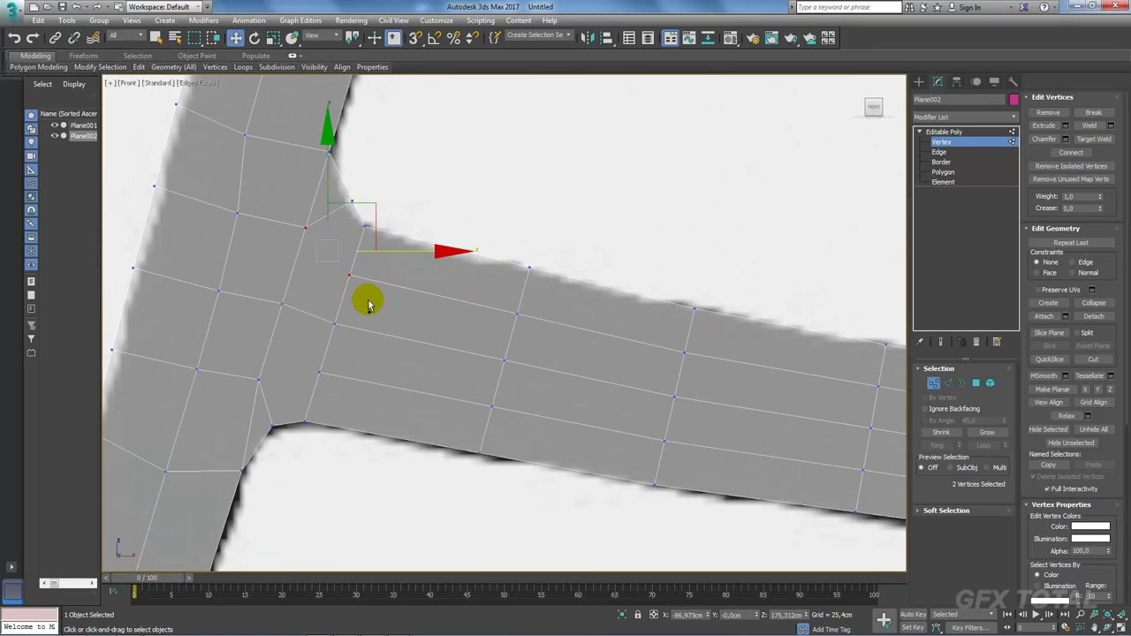
left_click_drag(234, 351, 347, 396, "ctrl")
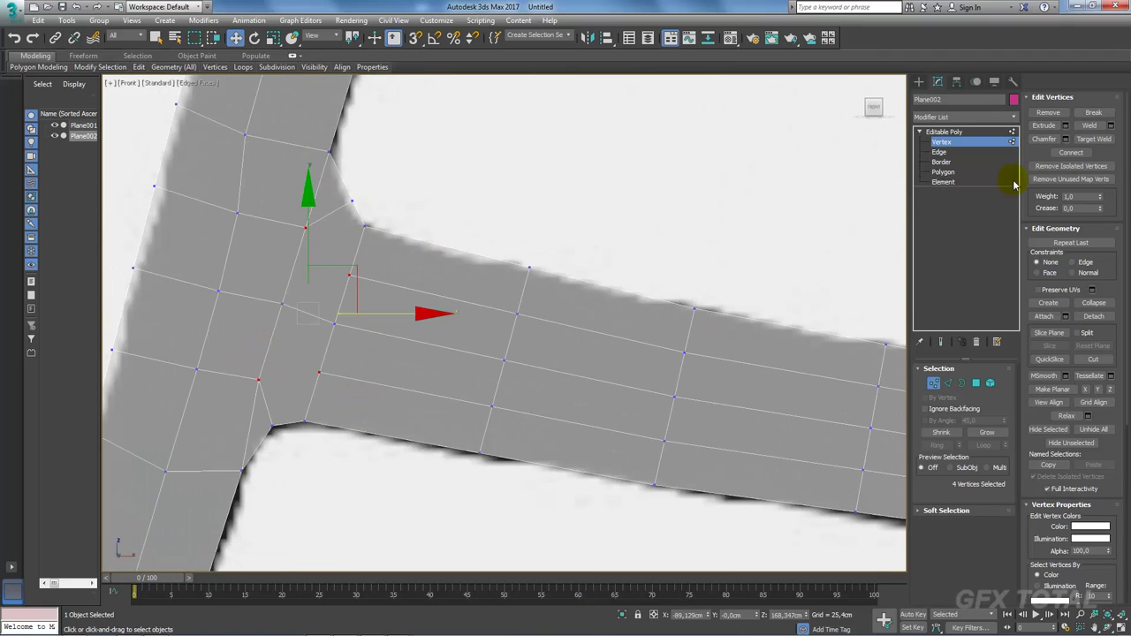
left_click(1080, 156)
scroll(324, 383, "down", 2)
scroll(391, 354, "up", 4)
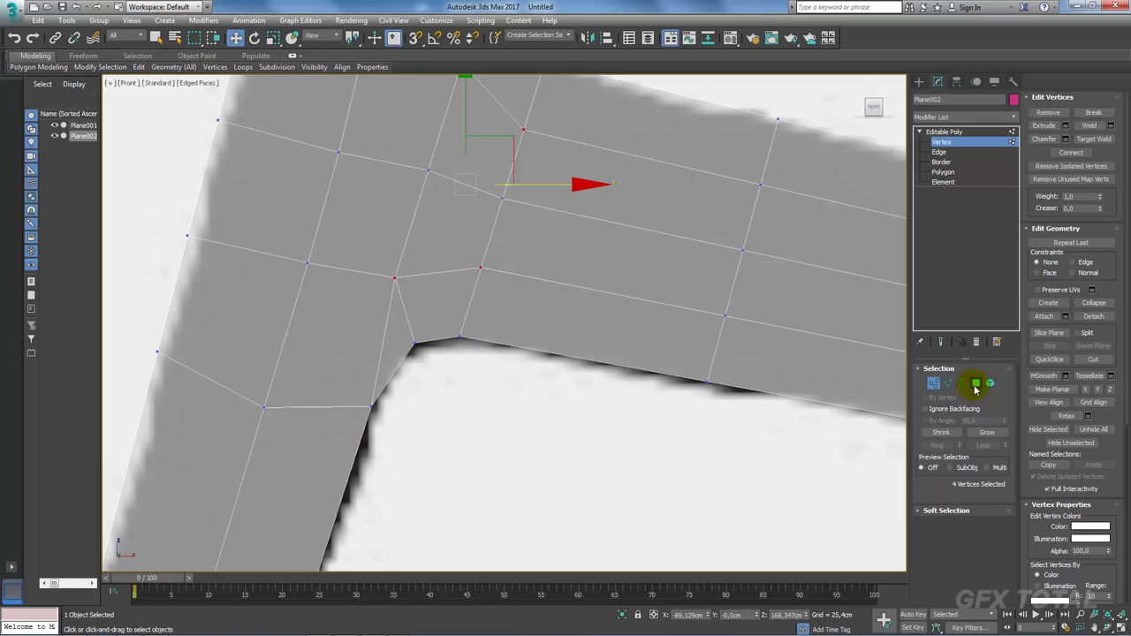
Step: Pull the lower corner vertex into the inner leg–armrest junction corner
left_click(976, 385)
left_click(401, 349)
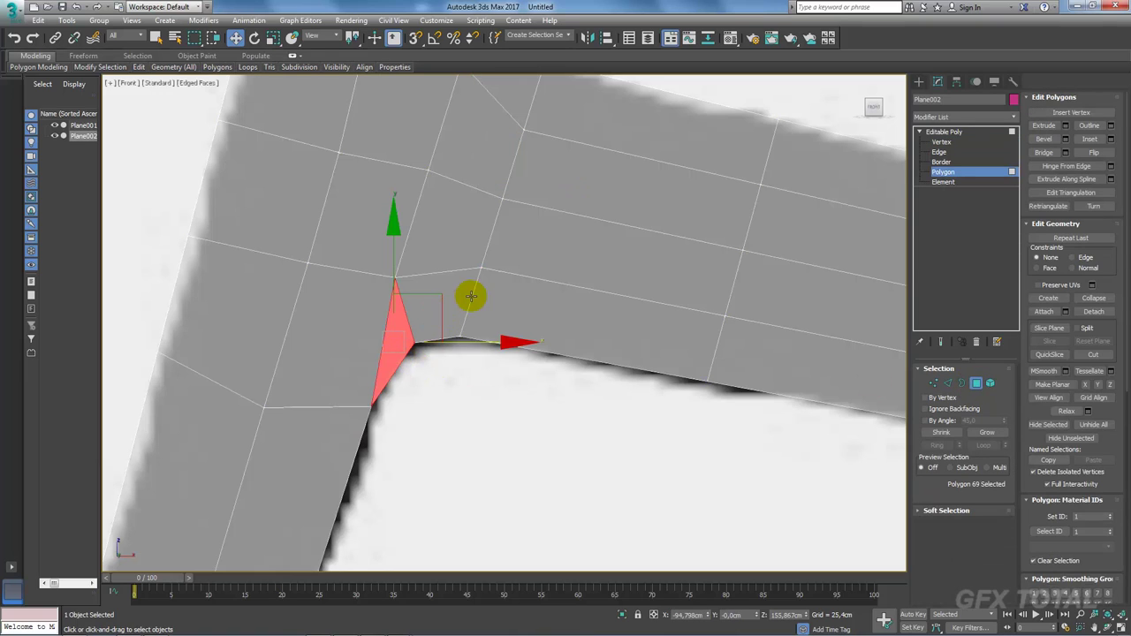
scroll(471, 296, "down", 3)
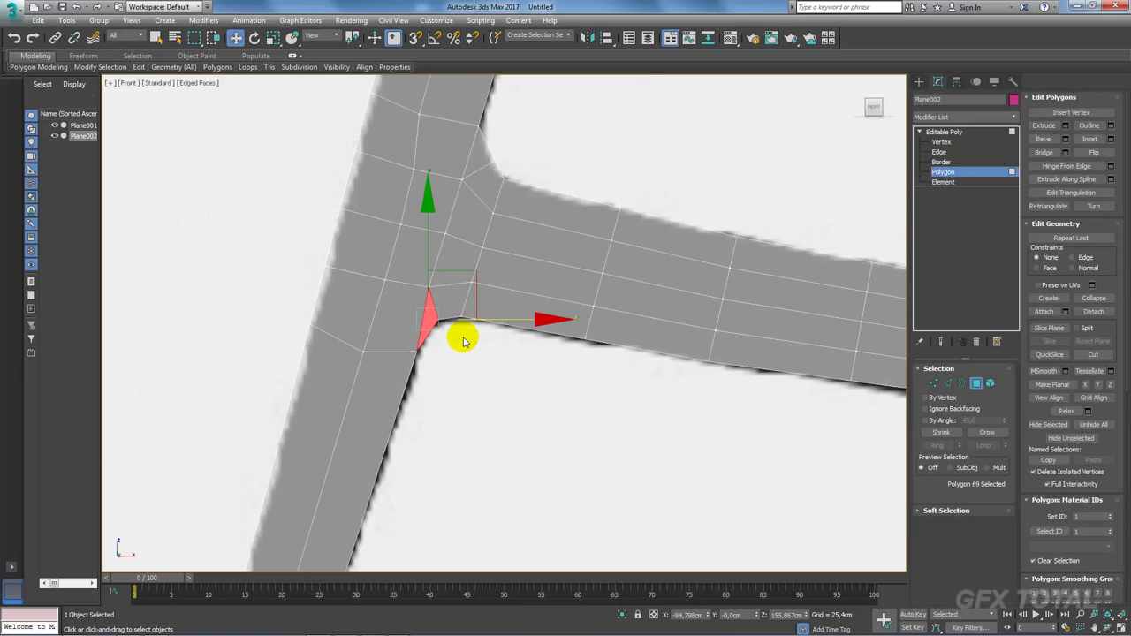
scroll(671, 273, "up", 2)
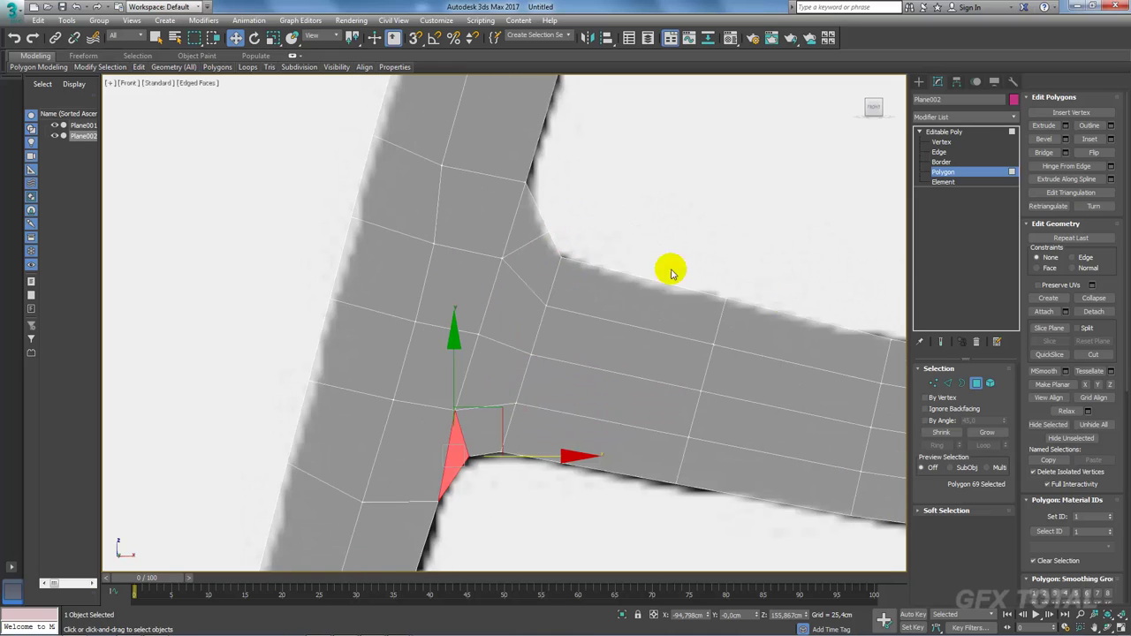
left_click(937, 386)
scroll(548, 232, "up", 2)
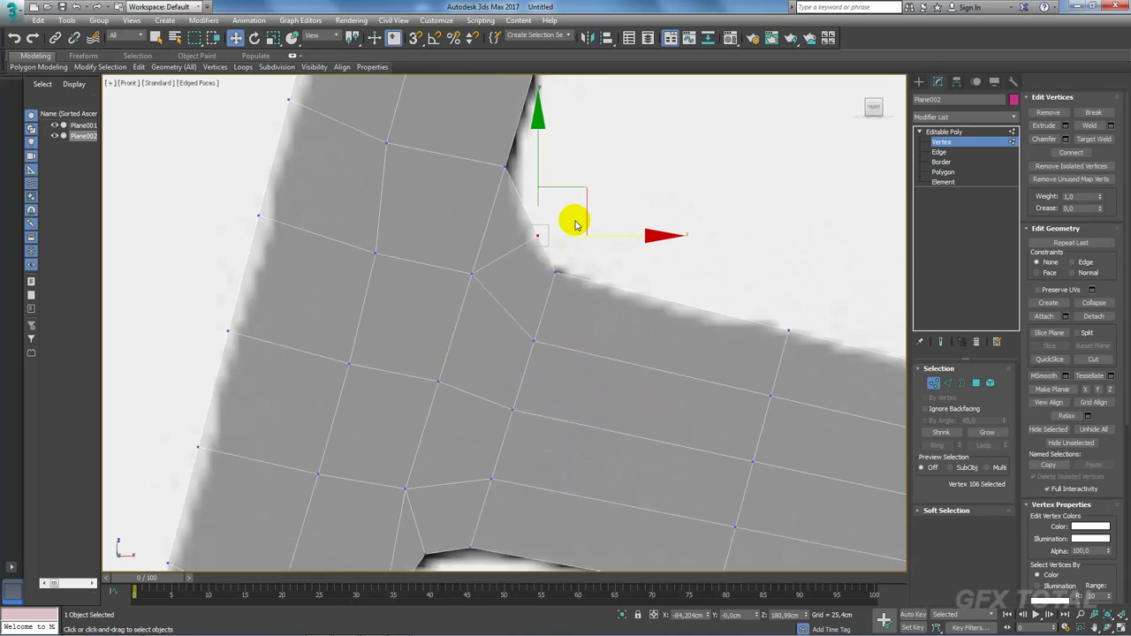
scroll(570, 221, "up", 2)
left_click_drag(557, 207, 485, 112)
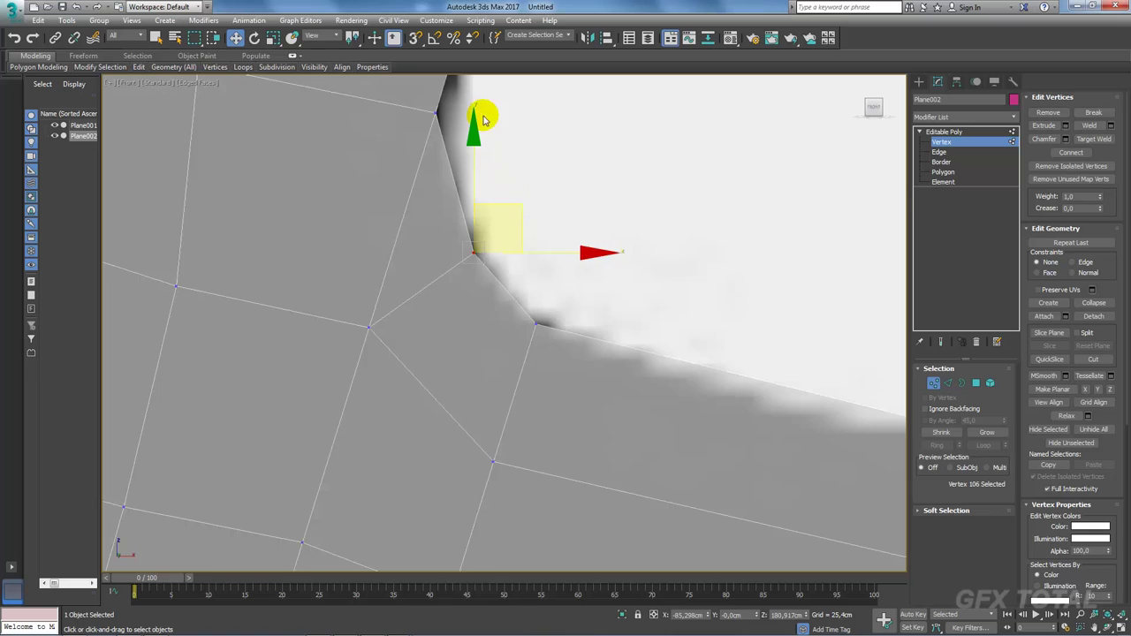
scroll(530, 159, "down", 2)
Step: Adjust the two upper-junction vertices, then return to the whole Editable Poly object
middle_click_drag(558, 168, 463, 333)
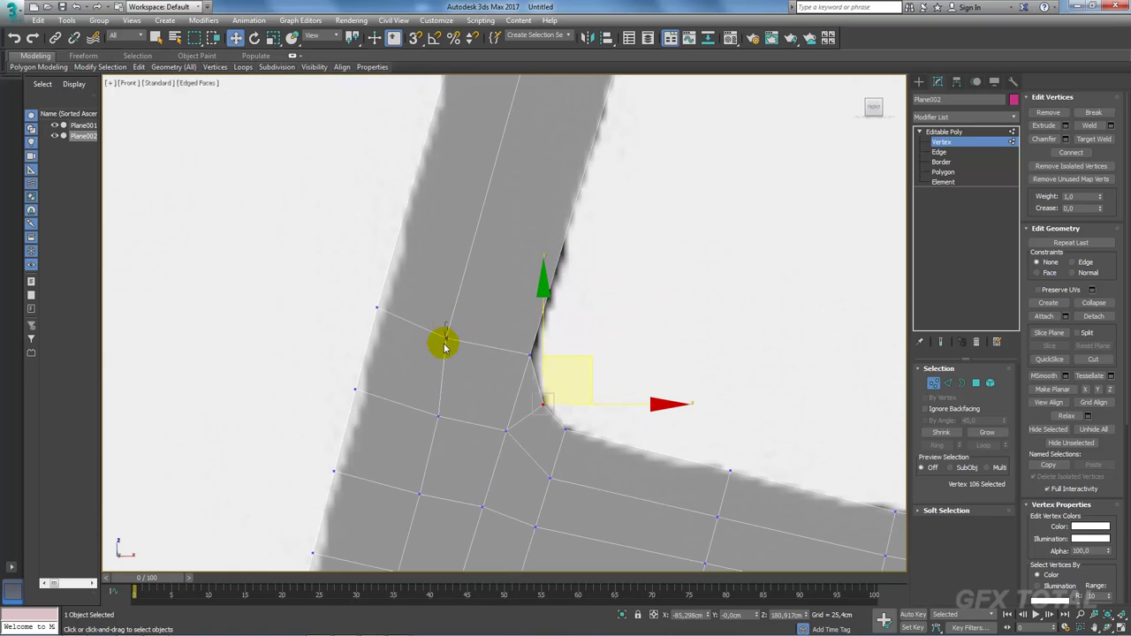
left_click(446, 343)
scroll(497, 285, "down", 5)
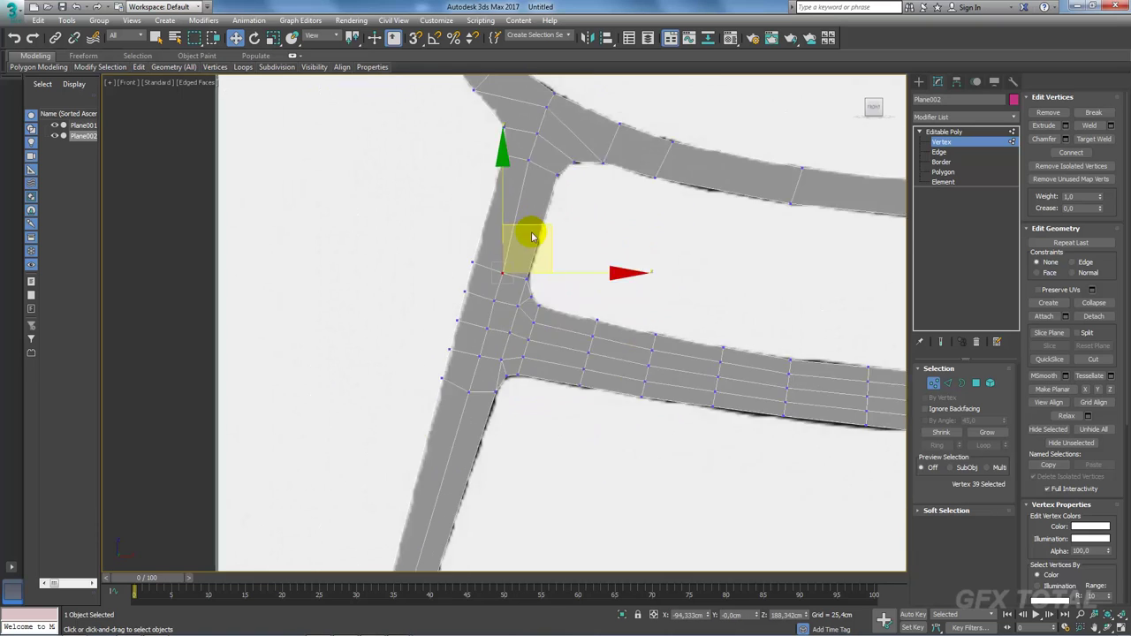
scroll(494, 288, "up", 3)
scroll(502, 276, "up", 2)
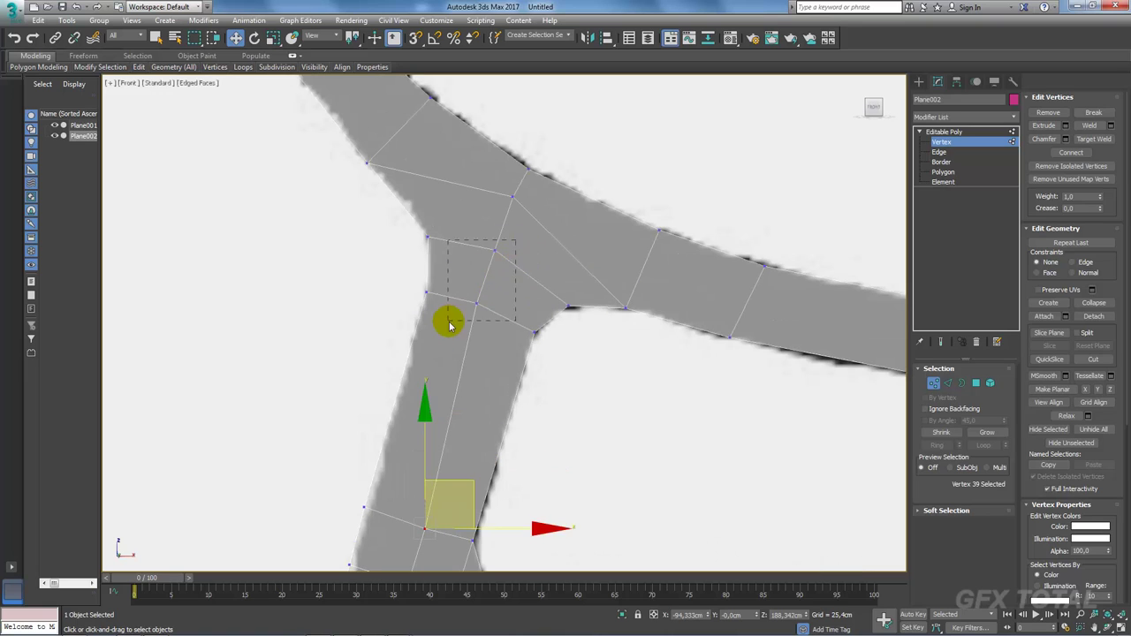
left_click_drag(449, 325, 449, 323)
scroll(530, 235, "down", 1)
scroll(543, 248, "down", 4)
middle_click_drag(542, 248, 526, 280)
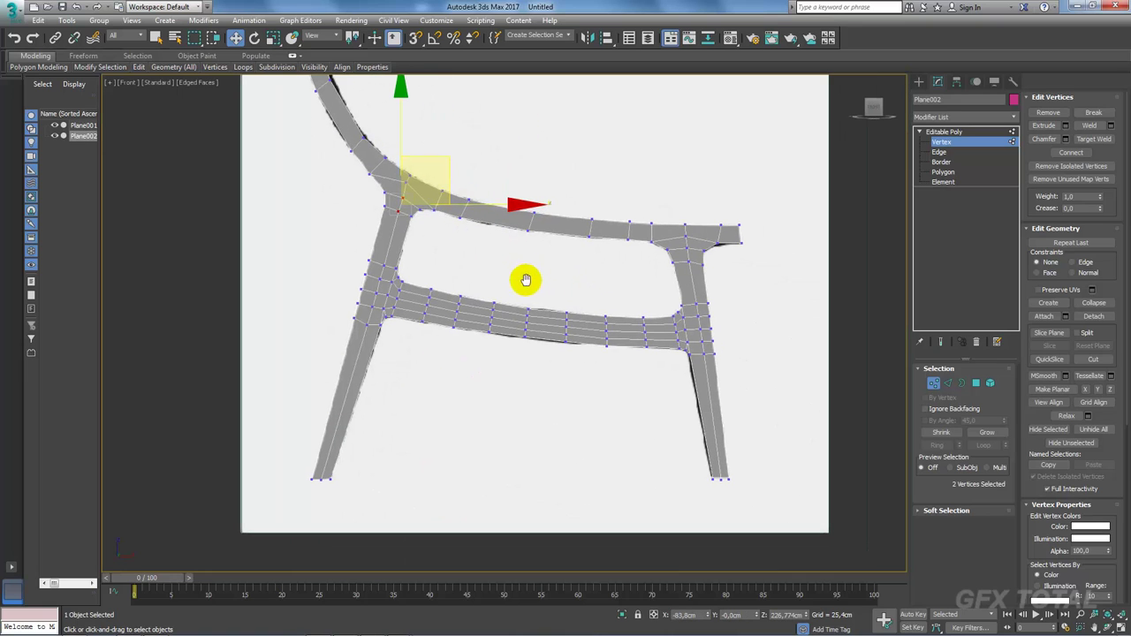
left_click(936, 144)
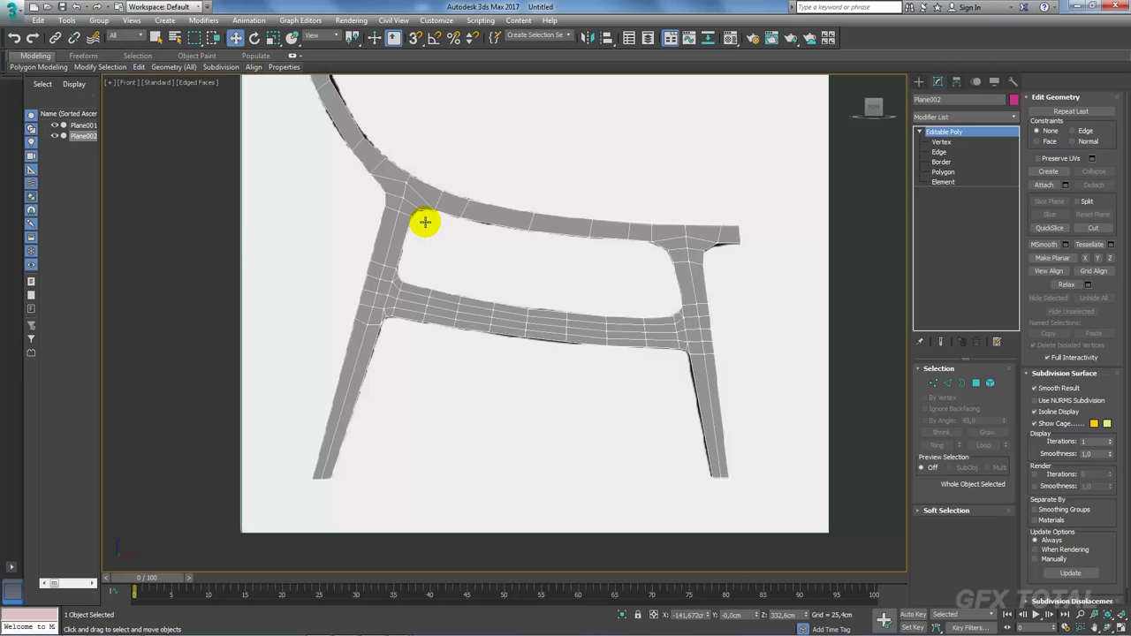
Step: Check the chair's upper end in Perspective view, then go back to the Front view
scroll(490, 256, "down", 2)
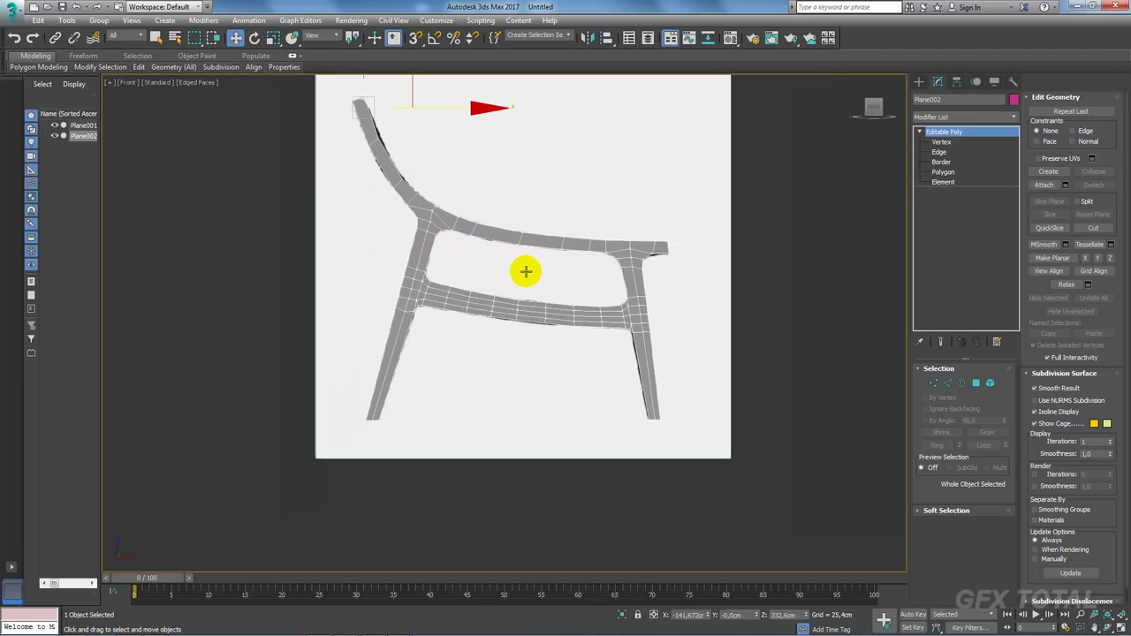
key("p")
mouse_move(535, 273)
middle_mouse_down("alt")
mouse_move(628, 308)
mouse_move(578, 328)
mouse_move(613, 214)
mouse_move(640, 263)
mouse_move(626, 313)
mouse_move(324, 243)
mouse_move(323, 207)
mouse_move(374, 212)
mouse_move(411, 262)
middle_mouse_up("alt")
scroll(345, 283, "up", 3)
scroll(480, 256, "up", 2)
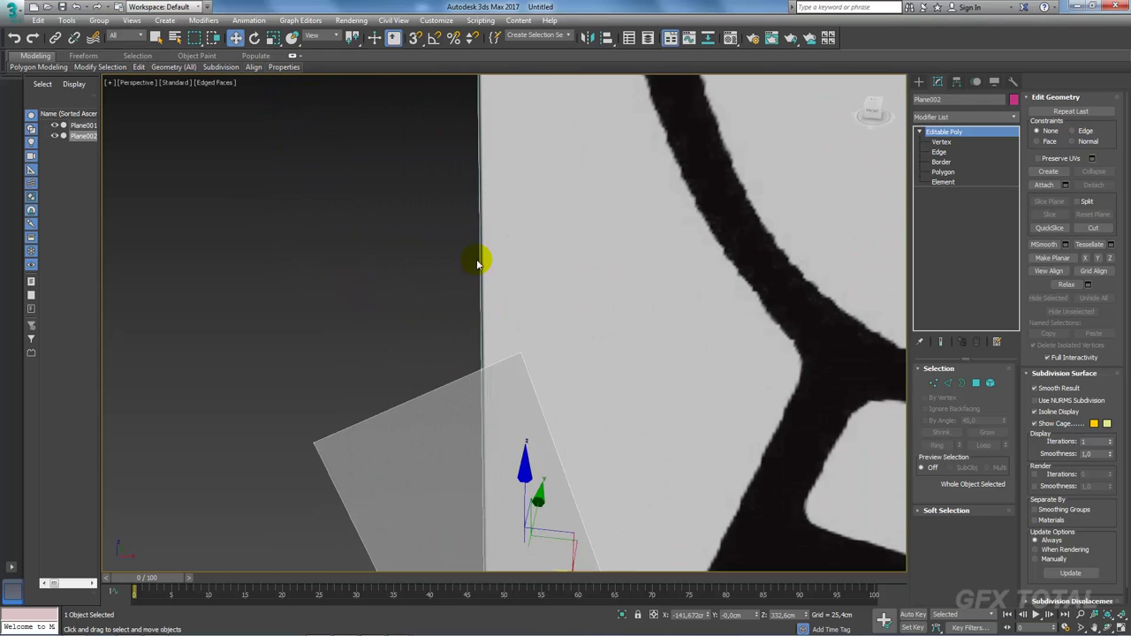
middle_click_drag(480, 255, 542, 159)
scroll(542, 159, "up", 2)
scroll(531, 168, "up", 2)
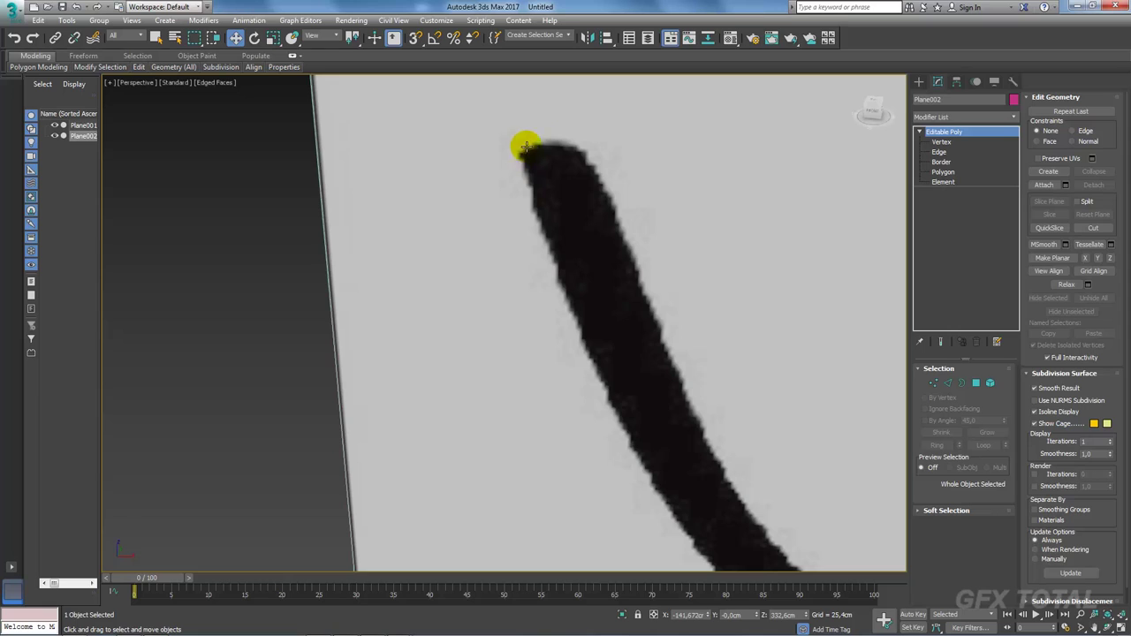
scroll(525, 233, "down", 2)
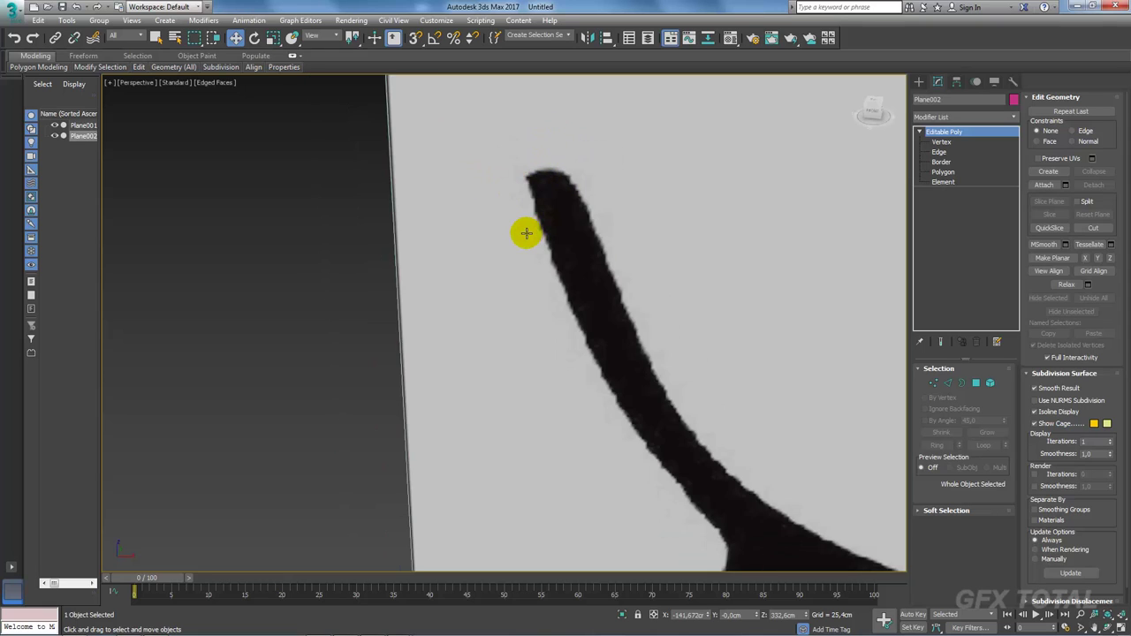
scroll(526, 233, "down", 3)
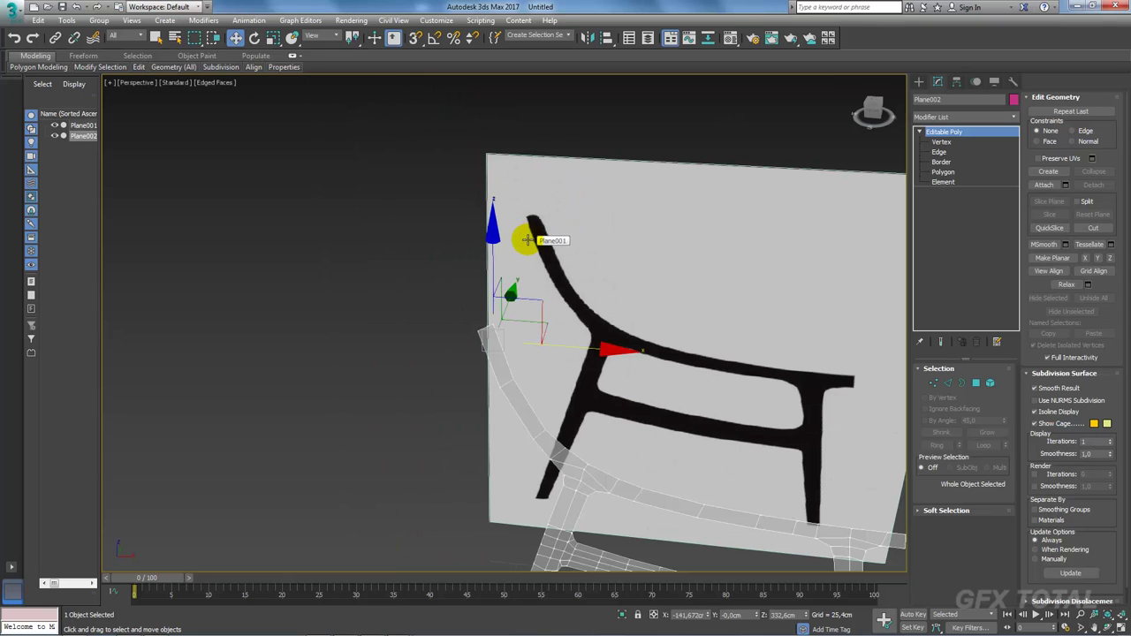
key("f")
scroll(530, 265, "down", 1)
scroll(442, 139, "up", 3)
scroll(391, 204, "up", 2)
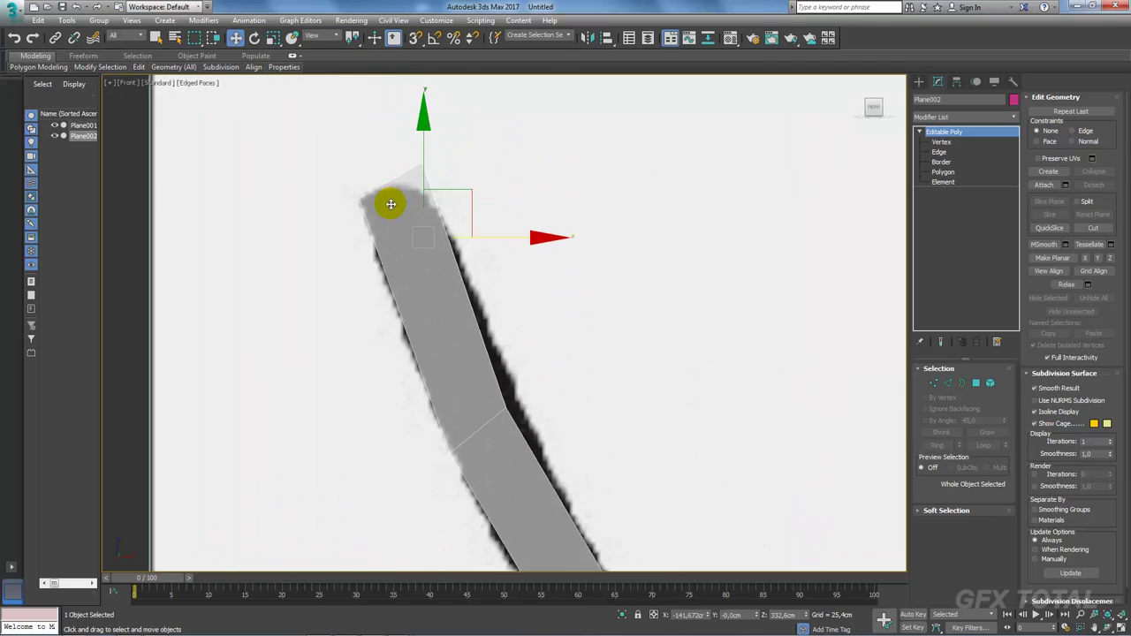
scroll(391, 204, "up", 1)
Step: Lower the backrest end's top vertices to fit the traced outline
left_click(934, 382)
left_click_drag(518, 113, 404, 159)
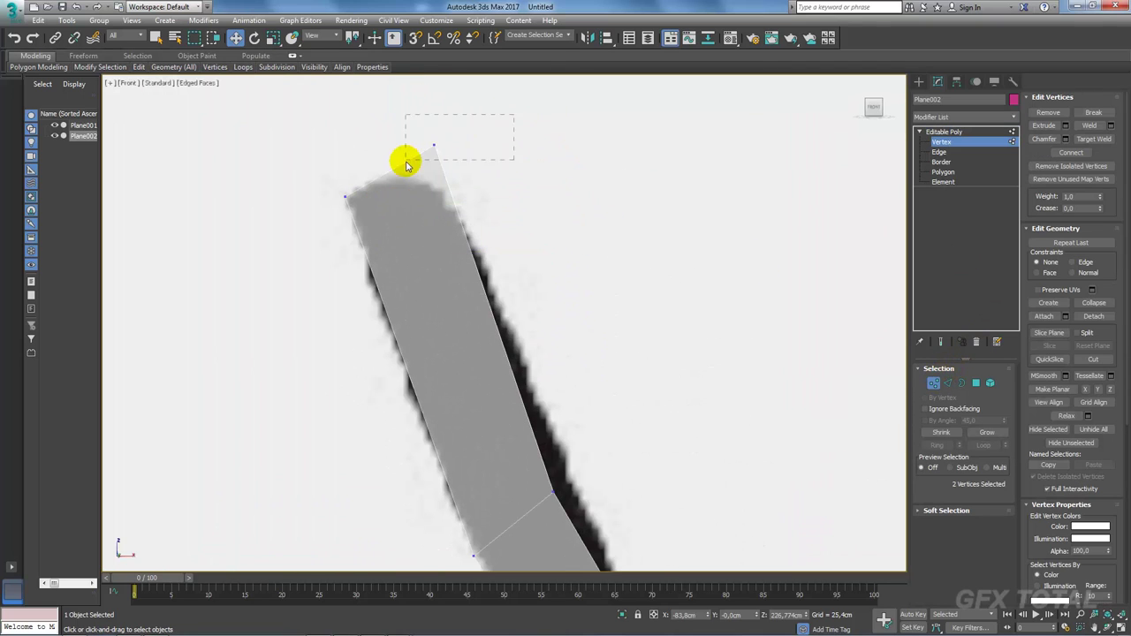
key("BackSpace")
mouse_move(491, 139)
left_mouse_down()
mouse_move(498, 154)
mouse_move(472, 123)
mouse_move(501, 162)
left_mouse_up()
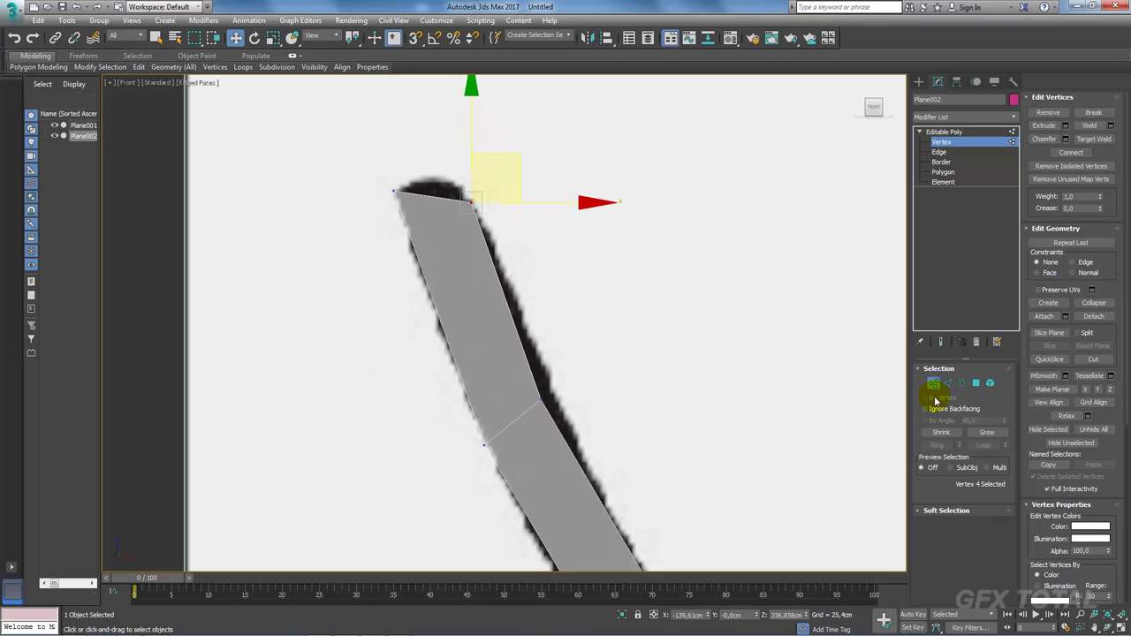
left_click_drag(513, 162, 520, 170)
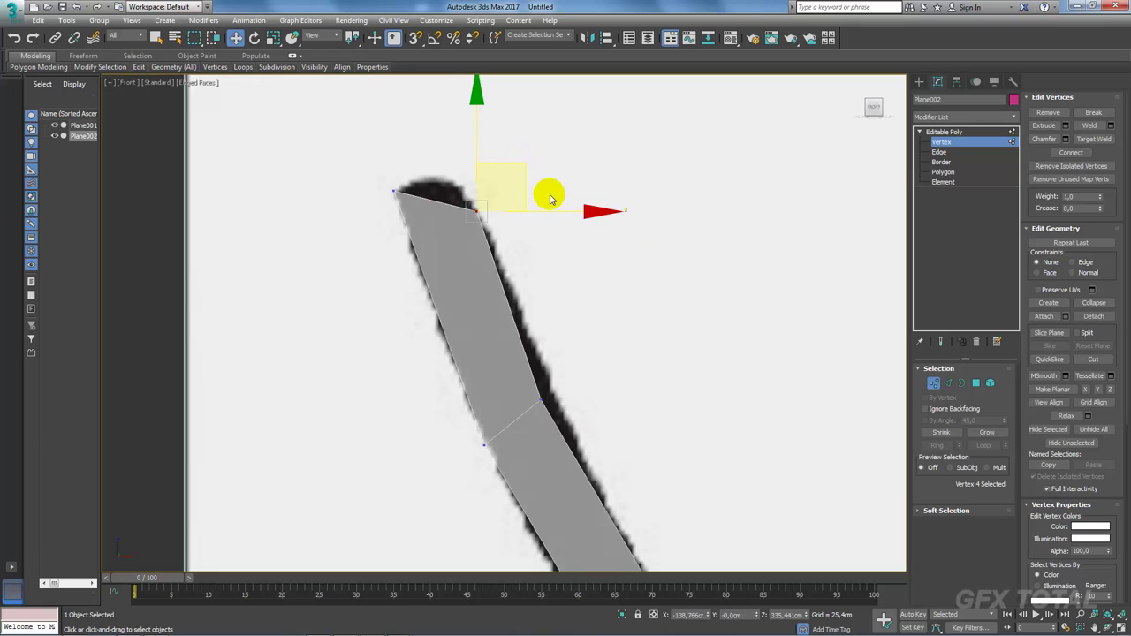
Step: Connect a centre edge loop along the bar and raise its new top vertex
left_click(947, 382)
left_click(438, 199)
left_click(939, 444)
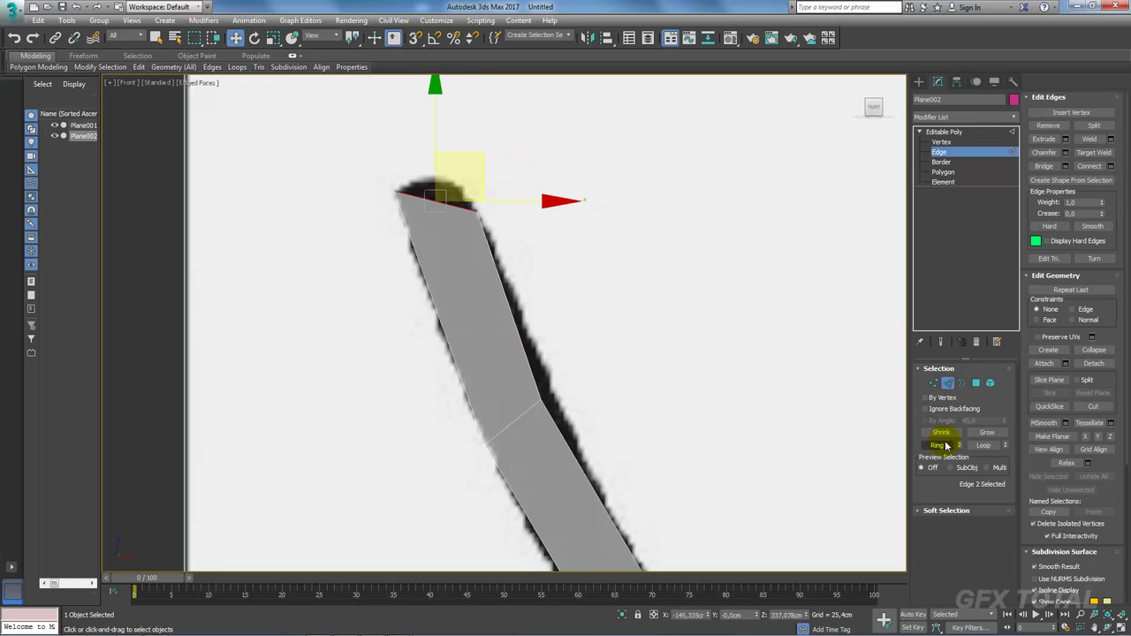
left_click(1088, 166)
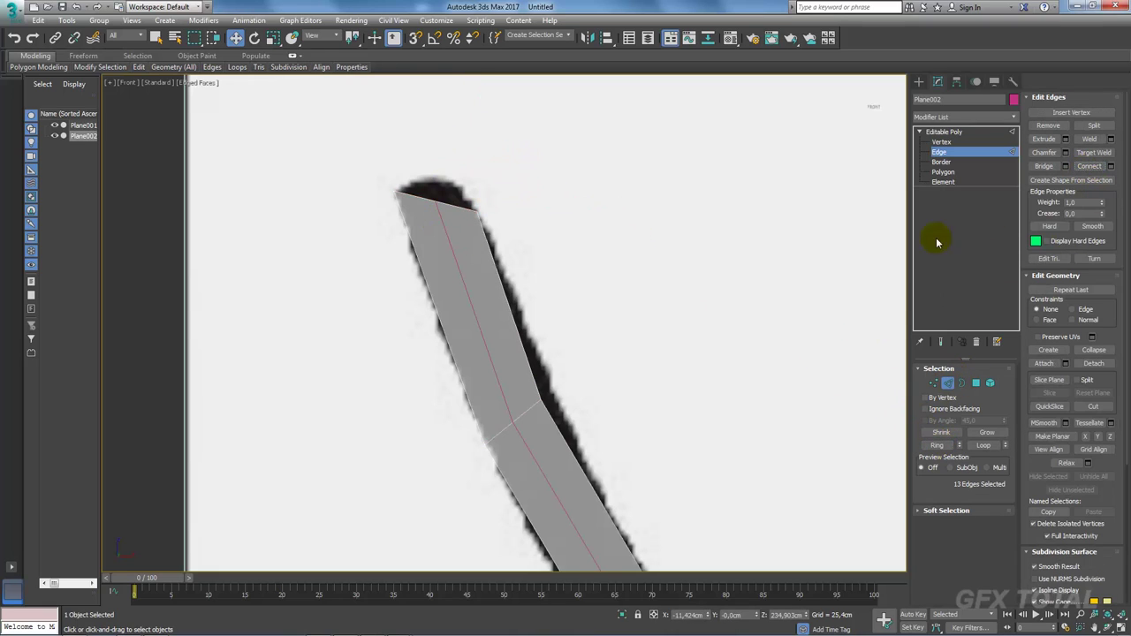
left_click(933, 382)
left_click(436, 200)
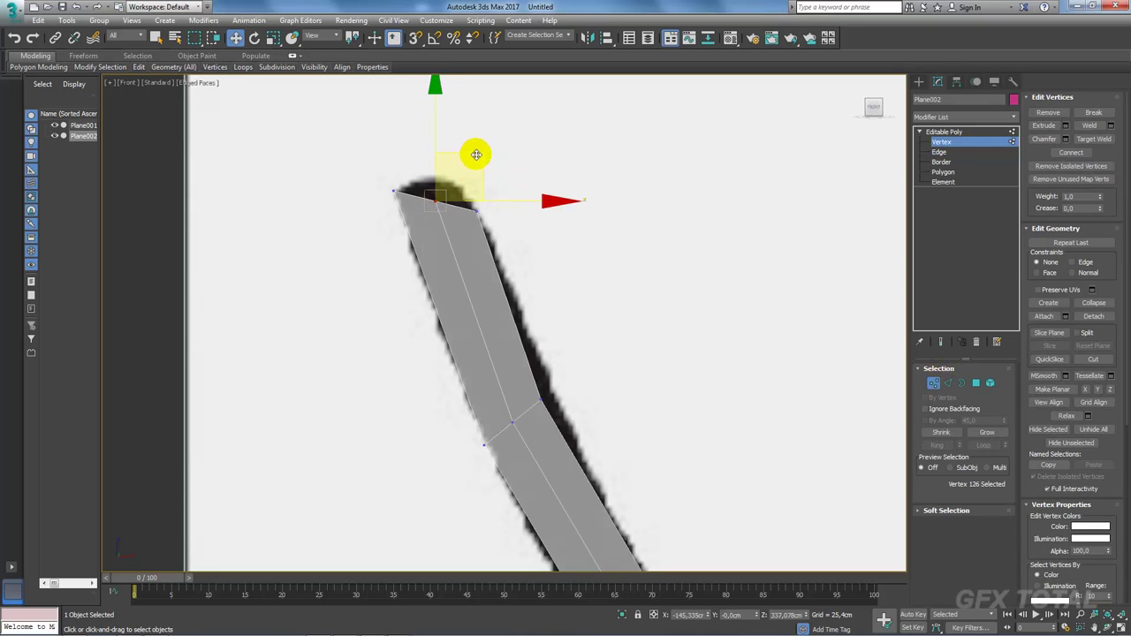
left_click_drag(476, 155, 480, 133)
scroll(475, 134, "down", 4)
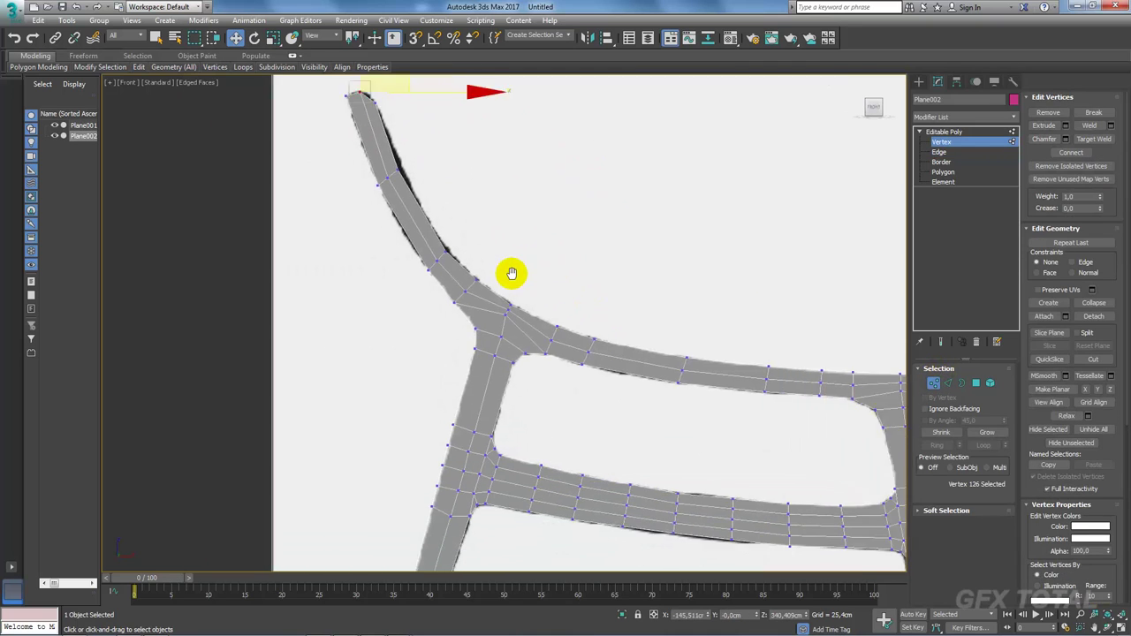
Step: Slant the armrest's right end by shifting its top-right corner vertex left
middle_click_drag(513, 273, 422, 283)
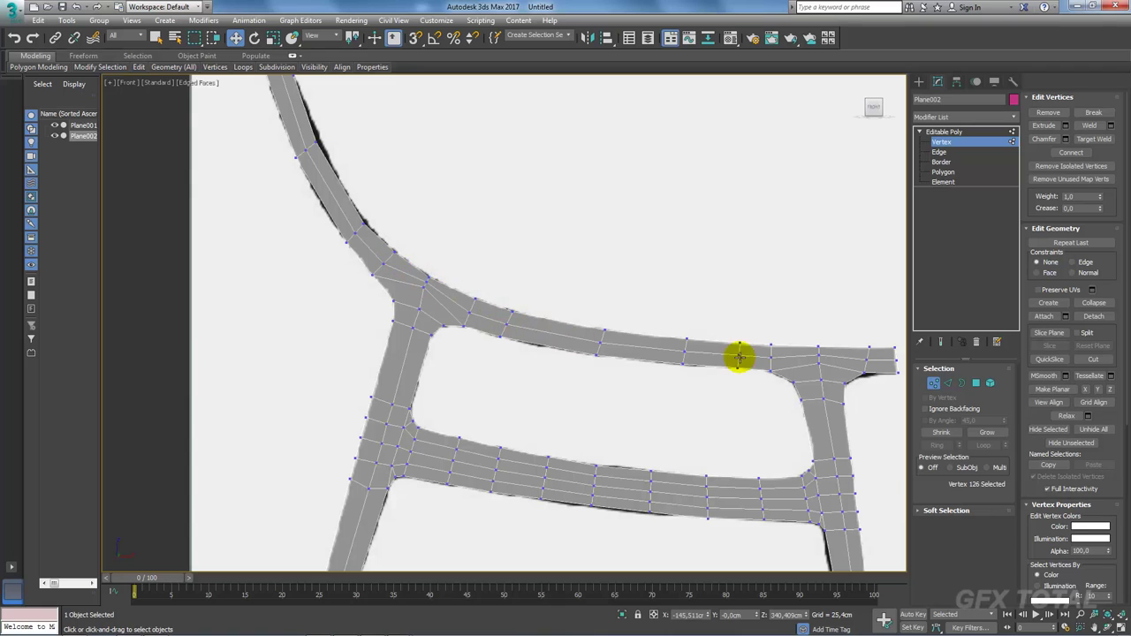
middle_click_drag(739, 357, 462, 330)
scroll(583, 303, "up", 5)
left_click_drag(574, 274, 552, 302)
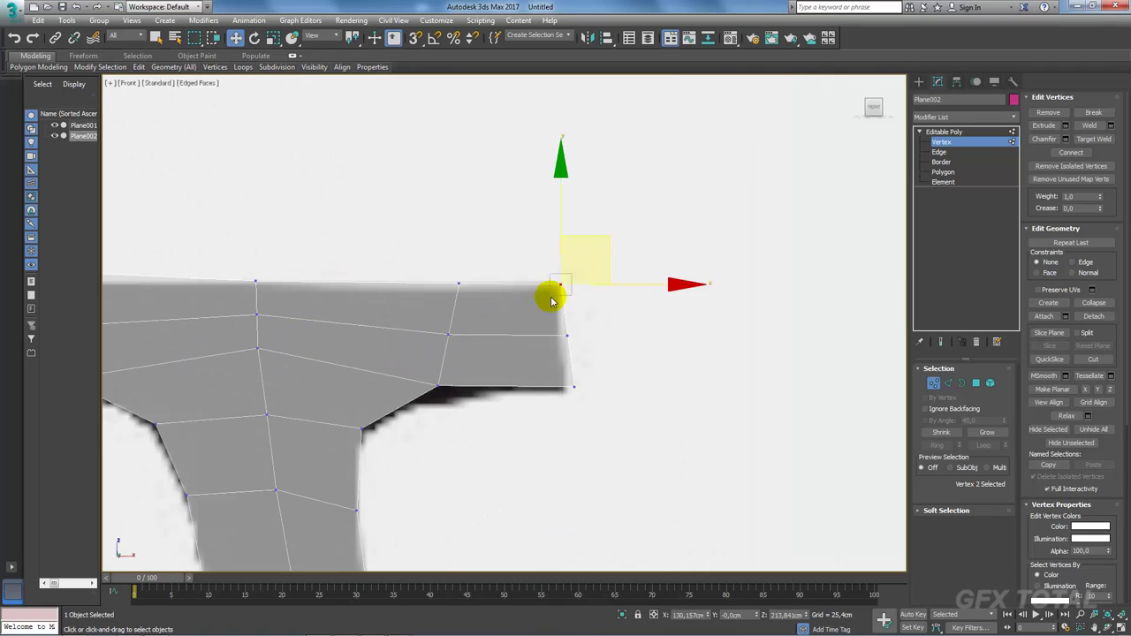
left_click_drag(606, 239, 596, 245)
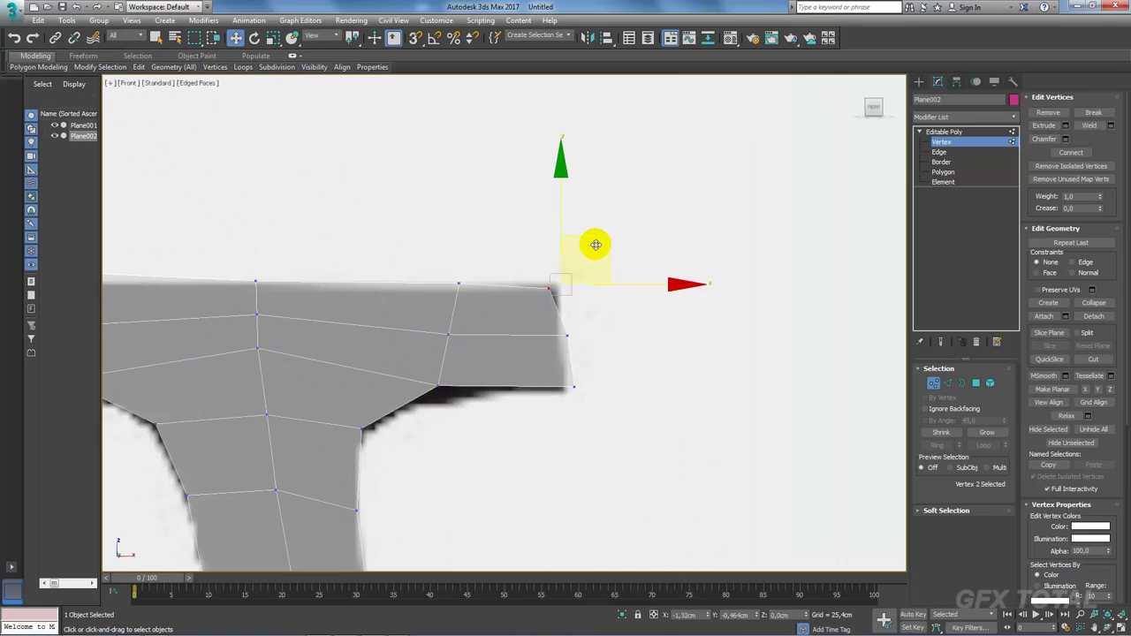
left_click(565, 394)
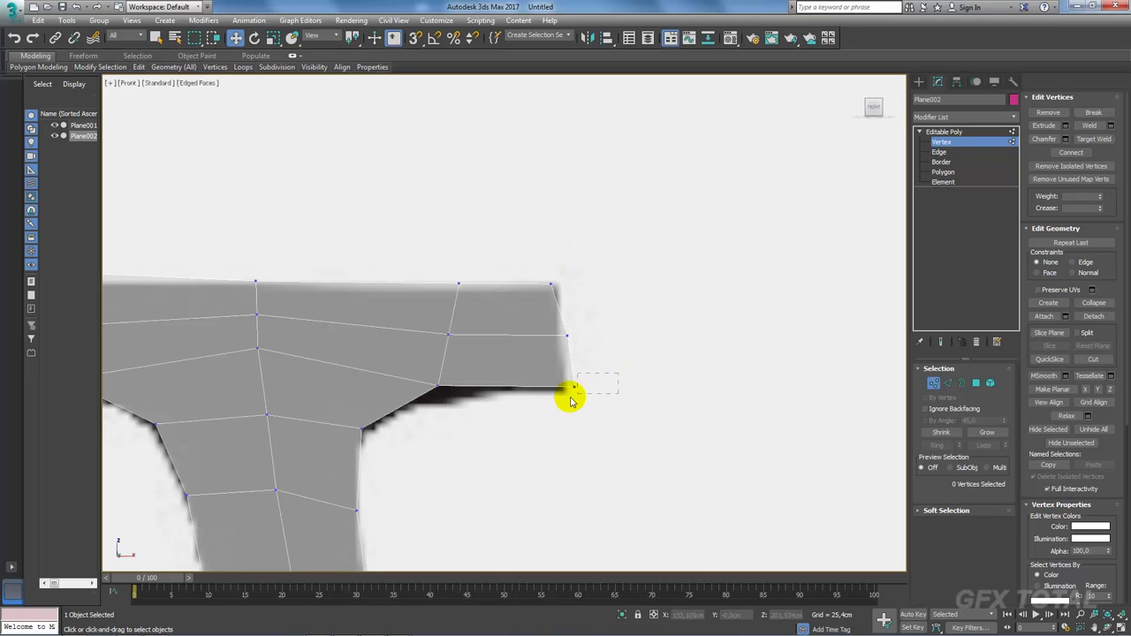
left_click_drag(530, 292, 575, 273)
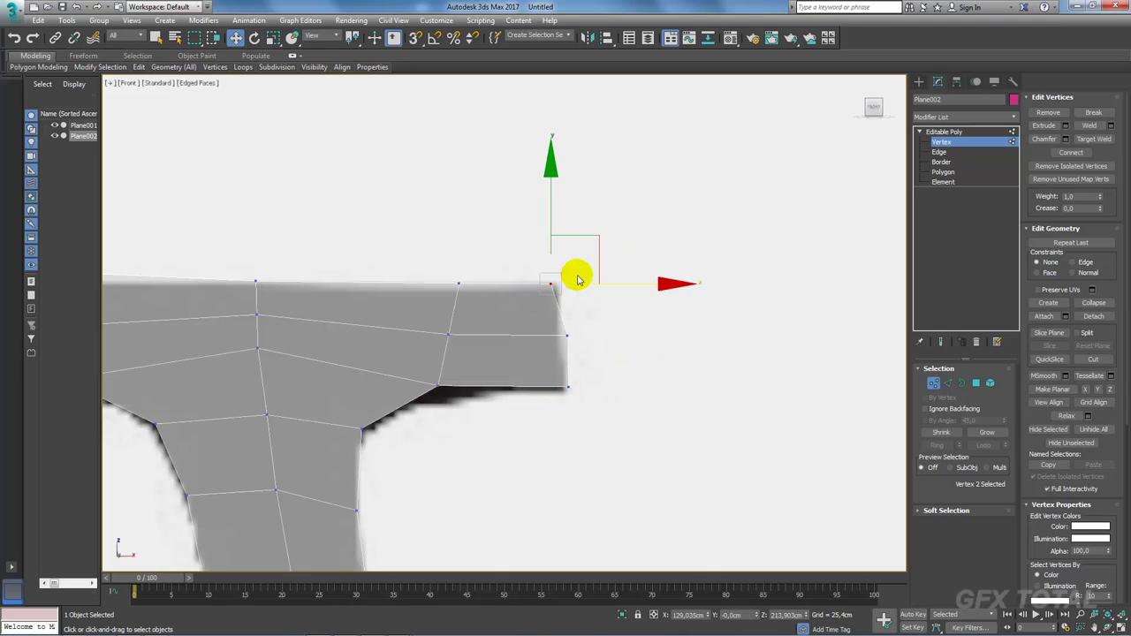
Step: Nudge the joint's right-end vertices left and lower the top-edge vertex above the leg
left_click(436, 285)
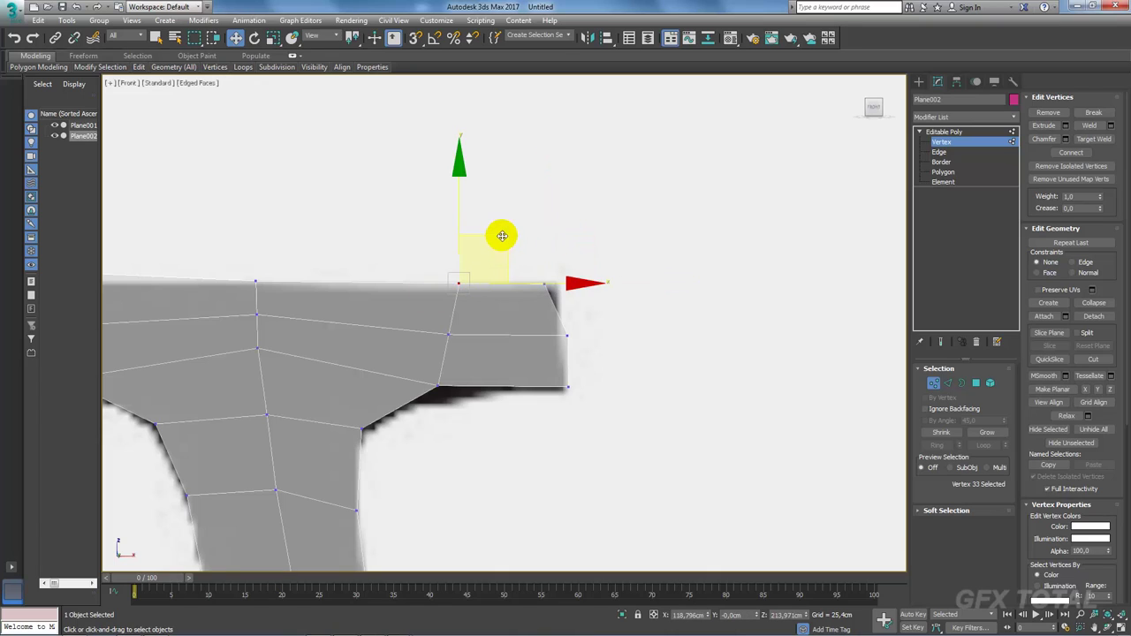
left_click_drag(418, 341, 482, 307)
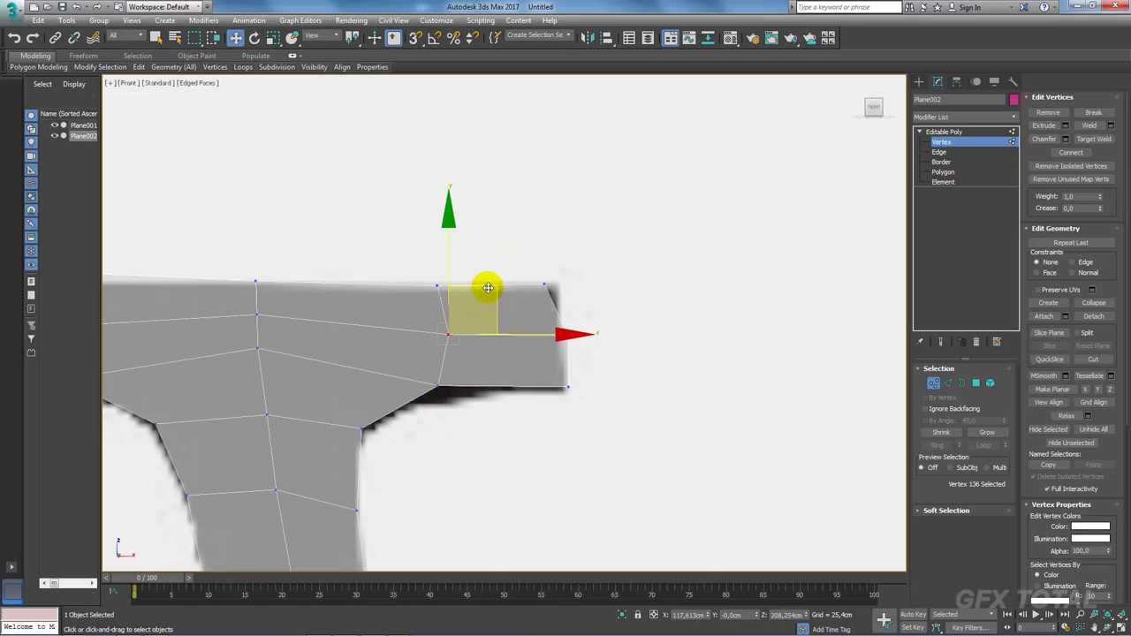
left_click_drag(472, 409, 418, 380)
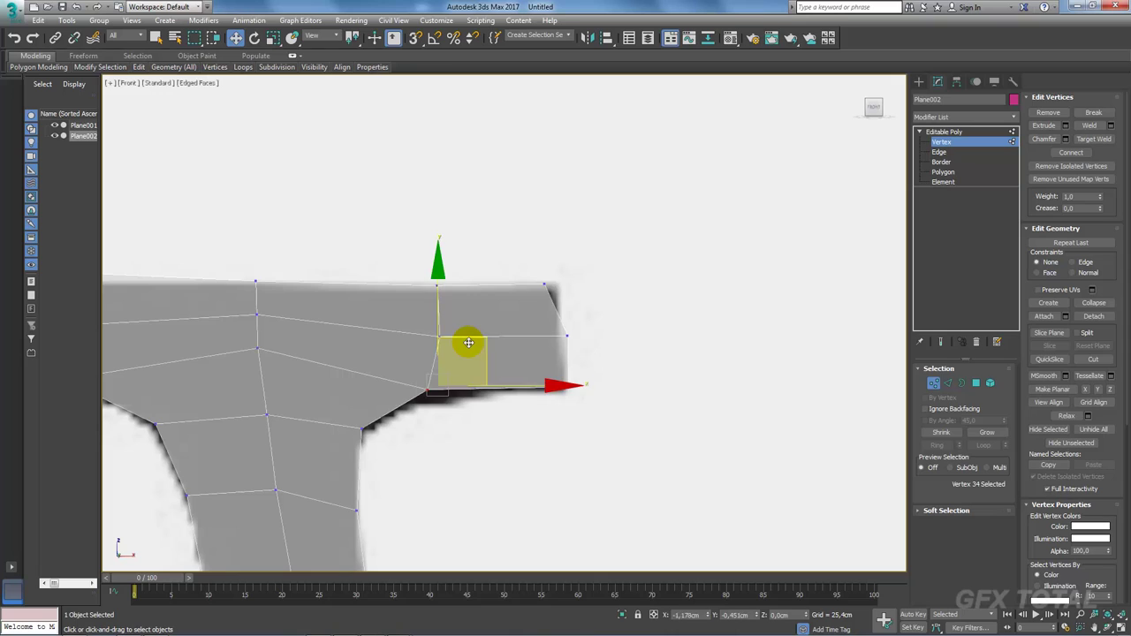
left_click_drag(468, 348, 457, 351)
middle_click_drag(394, 436, 469, 368)
left_click(436, 358)
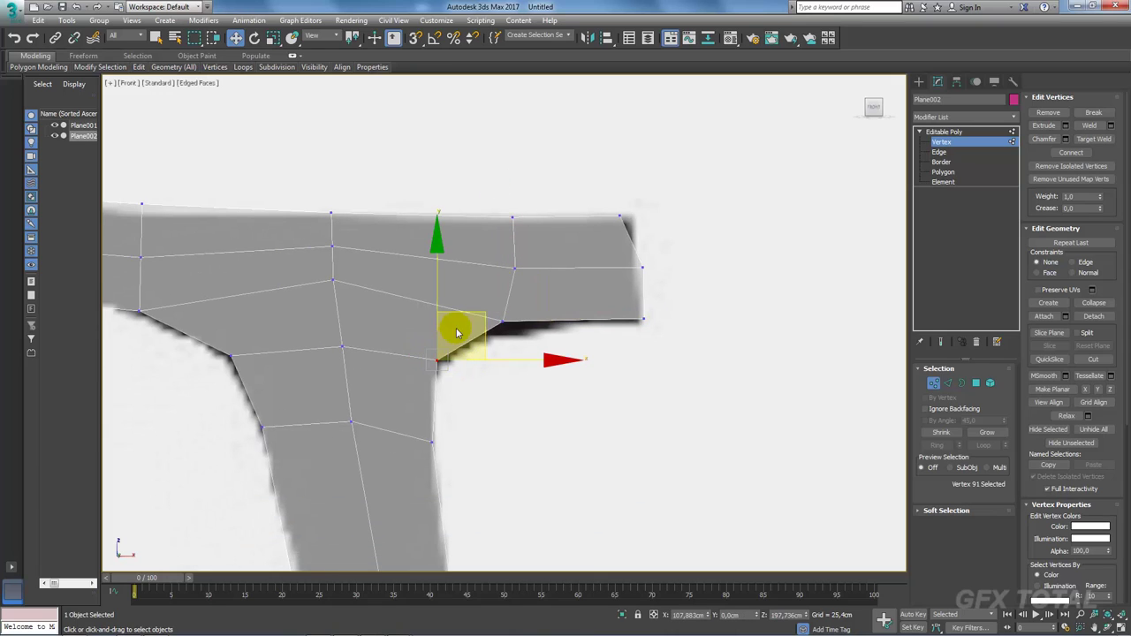
left_click(332, 280)
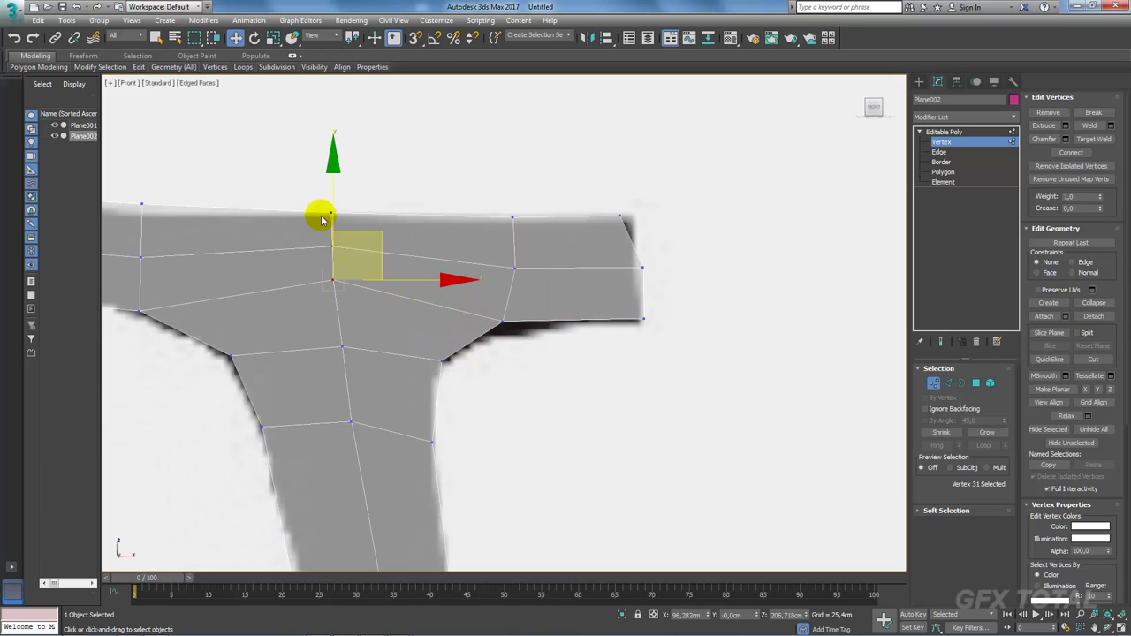
left_click_drag(322, 217, 332, 225)
scroll(356, 310, "down", 3)
Step: Recentre the chair and view it at an angle in Perspective
scroll(134, 323, "down", 3)
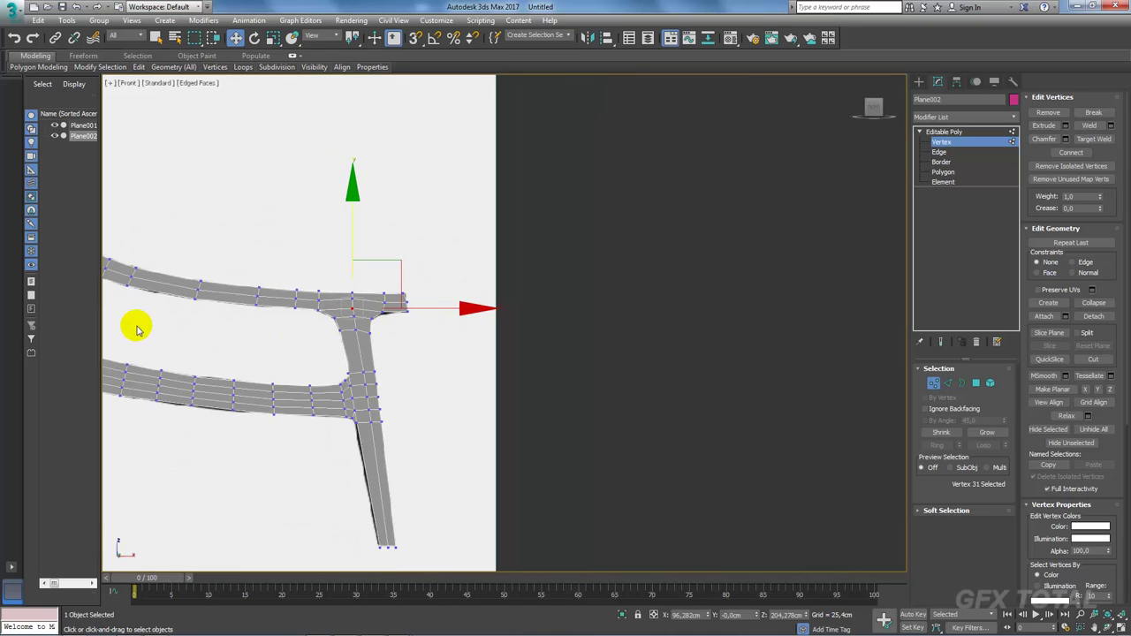
scroll(548, 321, "down", 3)
scroll(548, 321, "down", 2)
middle_click_drag(586, 341, 560, 336)
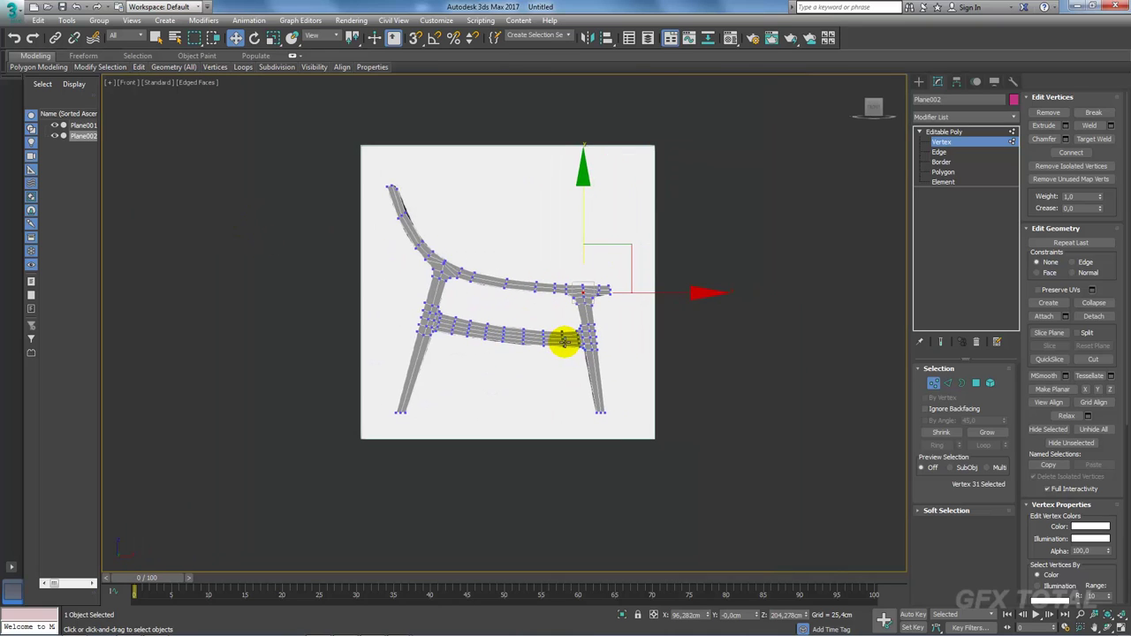
scroll(566, 339, "up", 4)
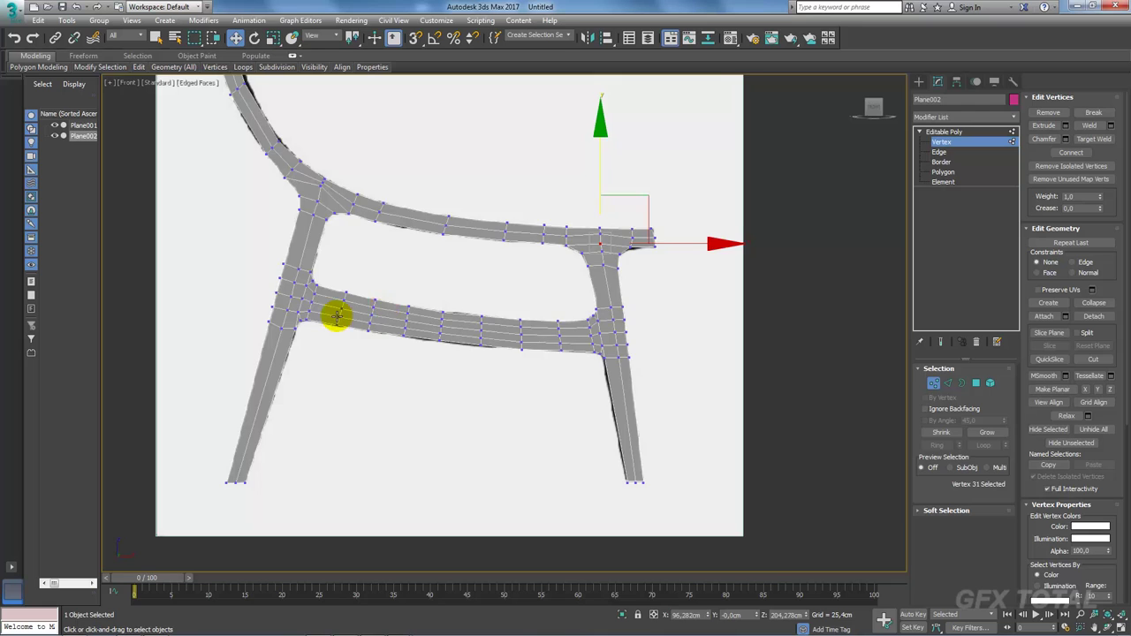
scroll(334, 316, "up", 4)
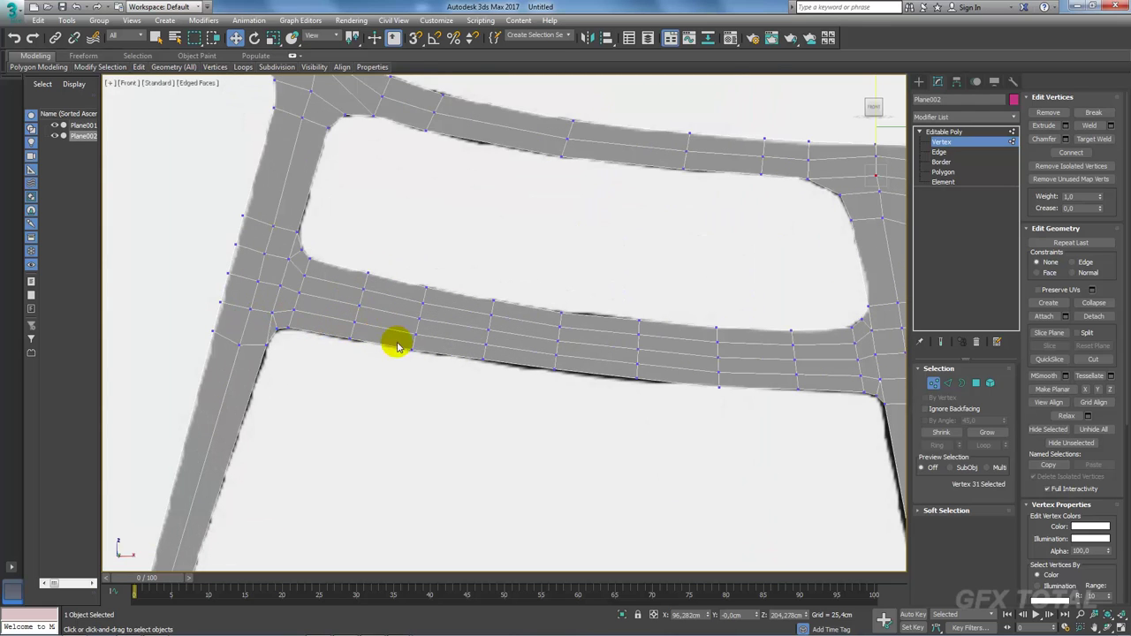
scroll(393, 340, "down", 3)
scroll(380, 336, "down", 2)
key("p")
mouse_move(417, 273)
middle_mouse_down("alt")
mouse_move(606, 320)
mouse_move(560, 255)
mouse_move(495, 221)
mouse_move(644, 245)
mouse_move(512, 384)
mouse_move(548, 407)
middle_mouse_up("alt")
scroll(496, 404, "up", 5)
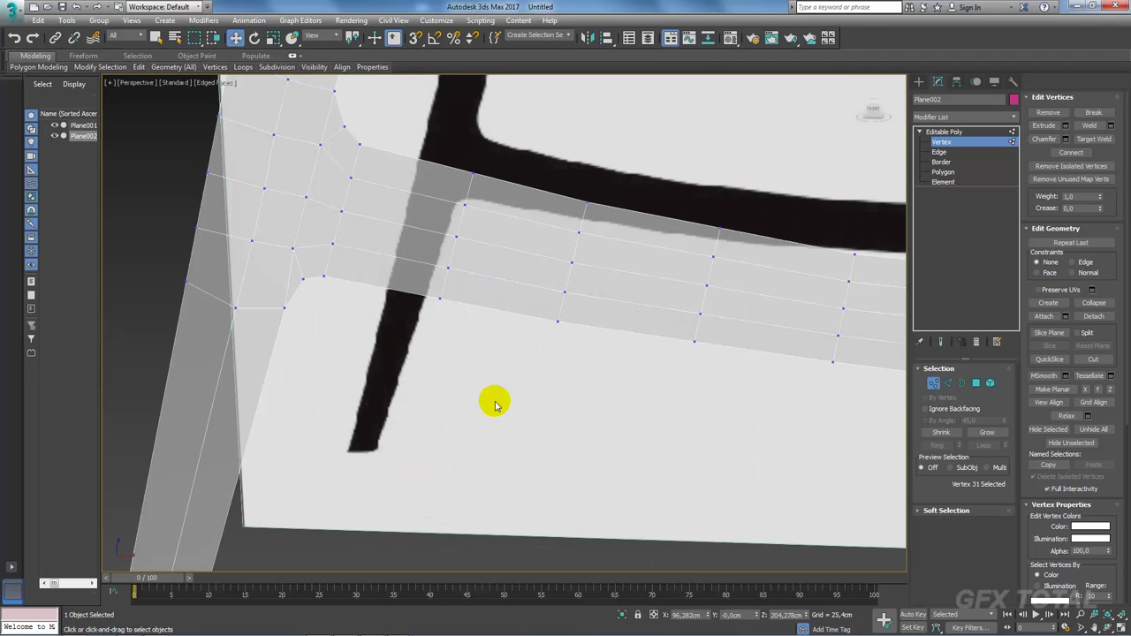
scroll(366, 224, "down", 3)
scroll(367, 224, "down", 3)
Step: Exit vertex editing to Editable Poly and bring up the action search with X
left_click(944, 132)
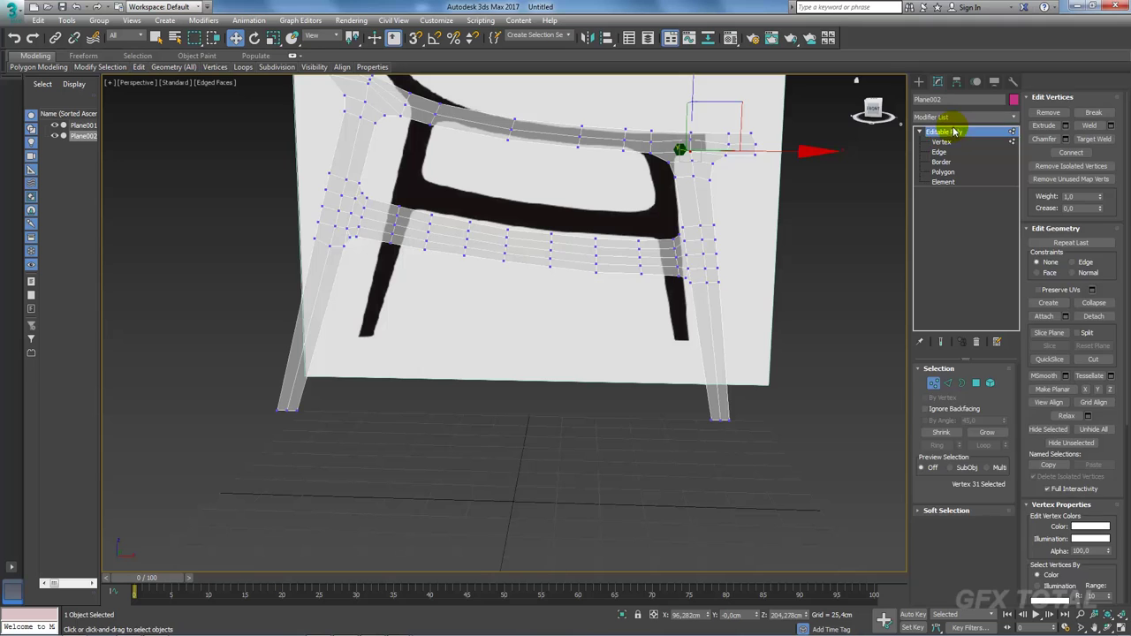
scroll(669, 291, "down", 5)
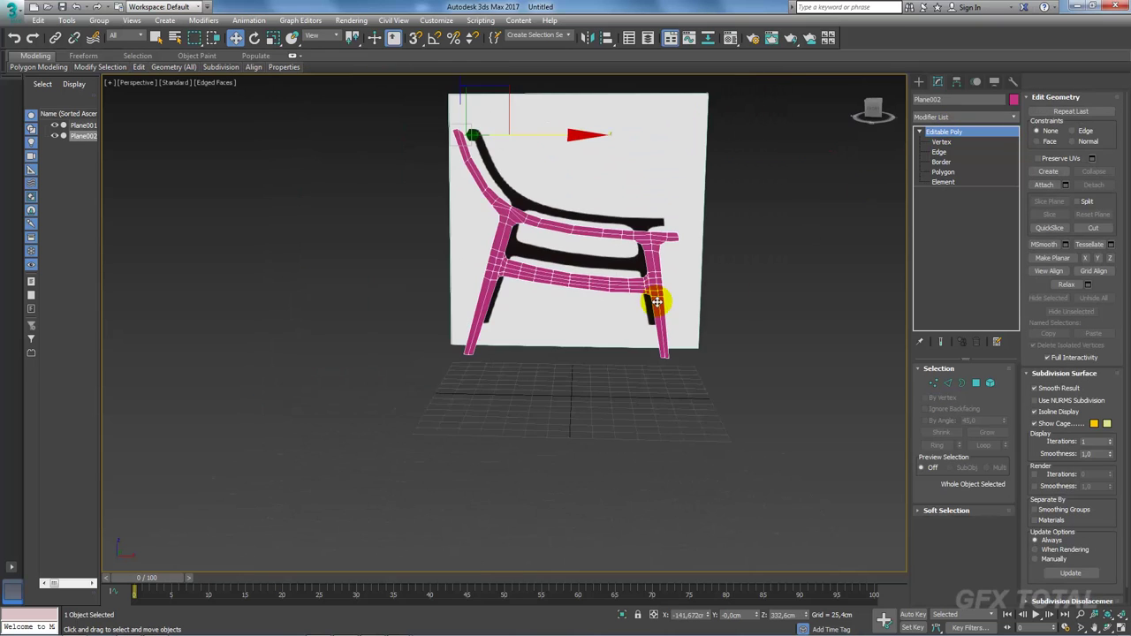
mouse_move(662, 303)
middle_mouse_down("alt")
mouse_move(522, 328)
mouse_move(575, 341)
mouse_move(574, 371)
mouse_move(566, 337)
middle_mouse_up("alt")
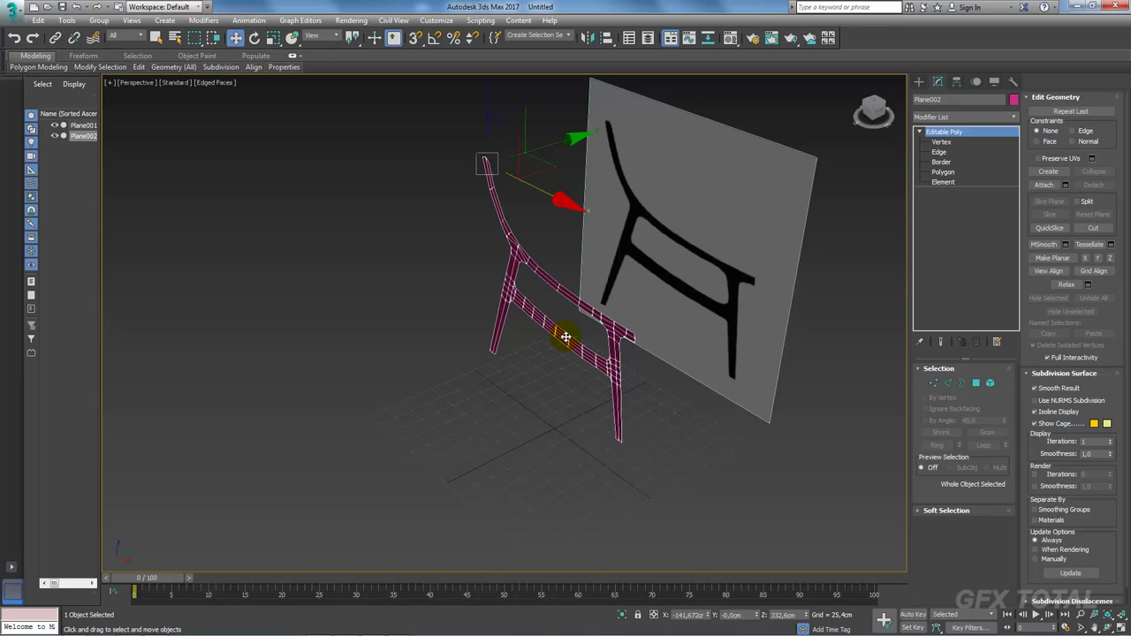
key("x")
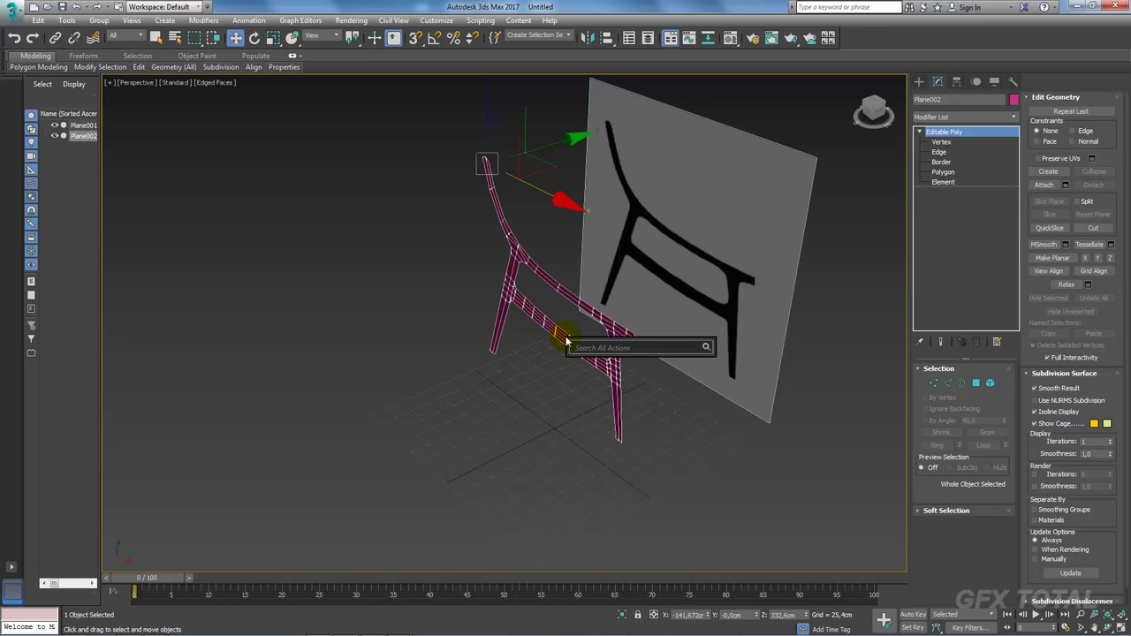
Step: Add a Shell modifier via the 'shell' search and set Outer Amount to about 12.8 cm
type("shell")
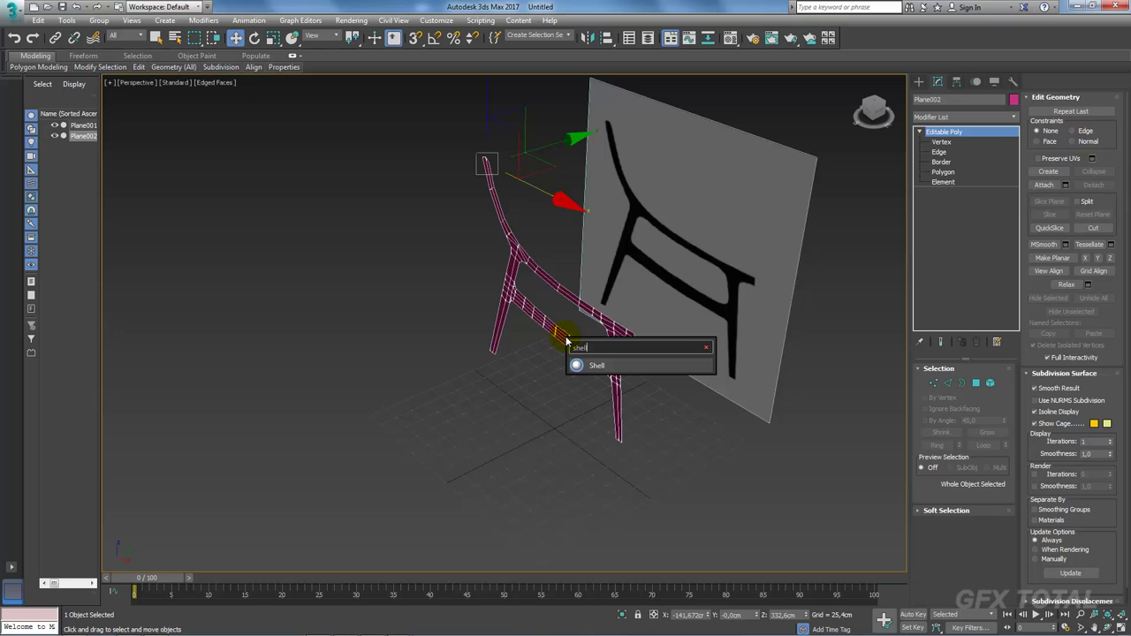
key("Return")
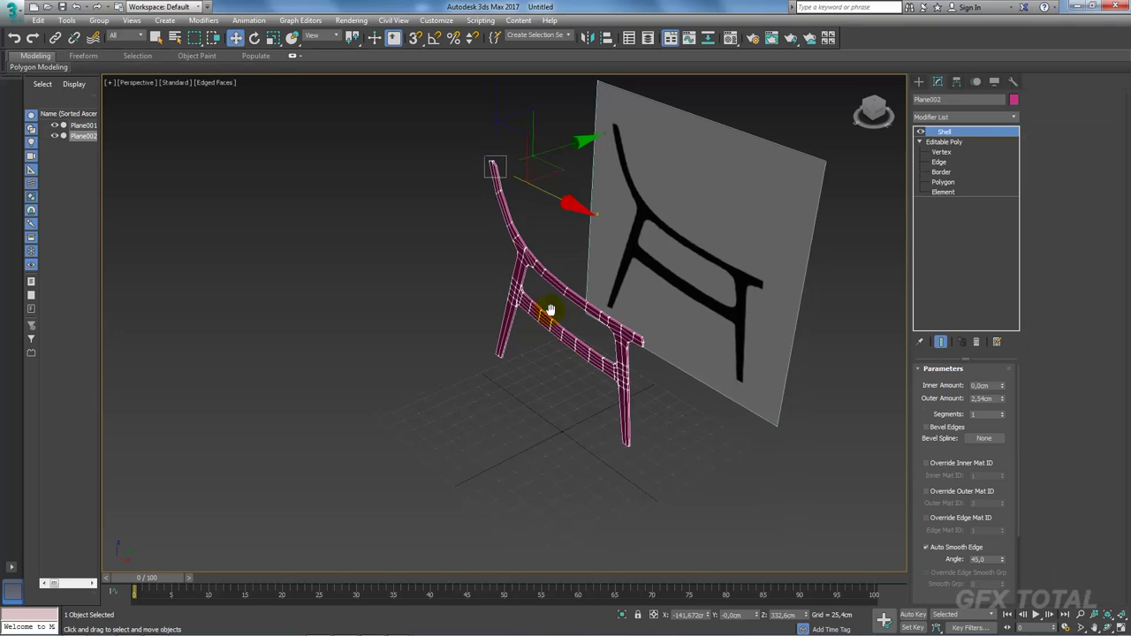
middle_click_drag(573, 321, 597, 338)
left_click_drag(1004, 403, 1089, 102)
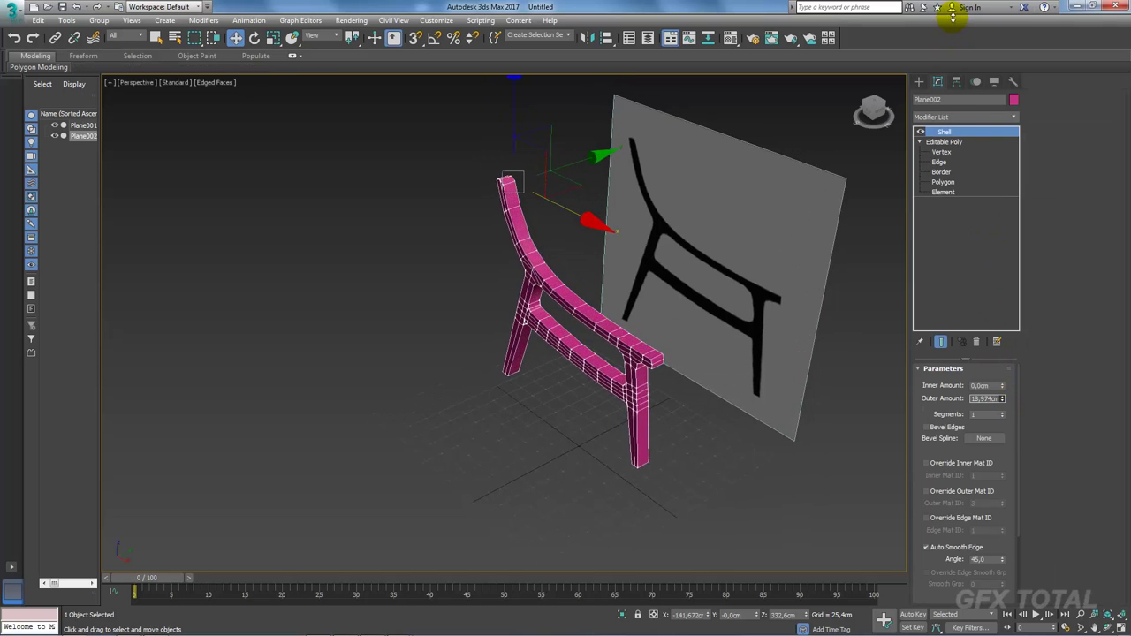
middle_click_drag(674, 248, 675, 232, "alt")
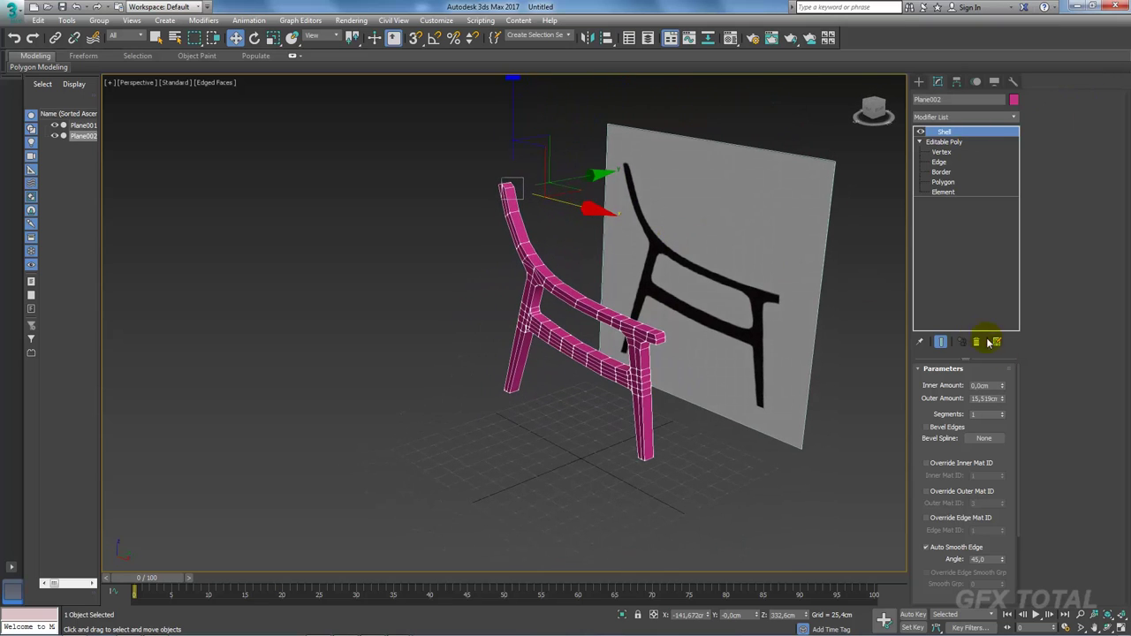
left_click_drag(1004, 403, 1005, 460)
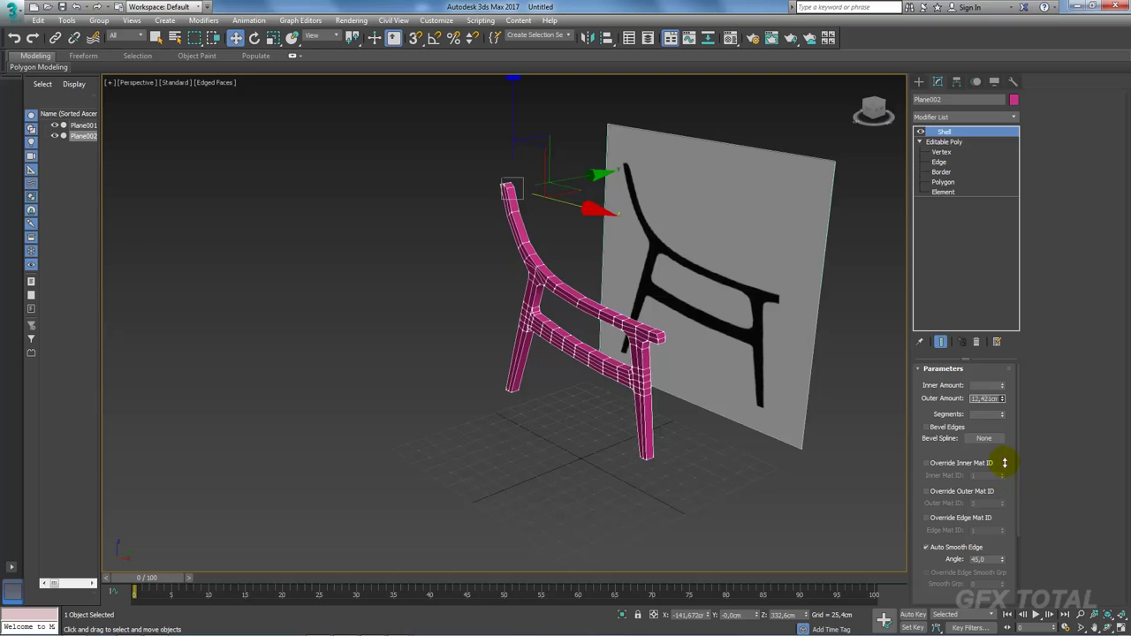
middle_click_drag(667, 353, 506, 214, "alt")
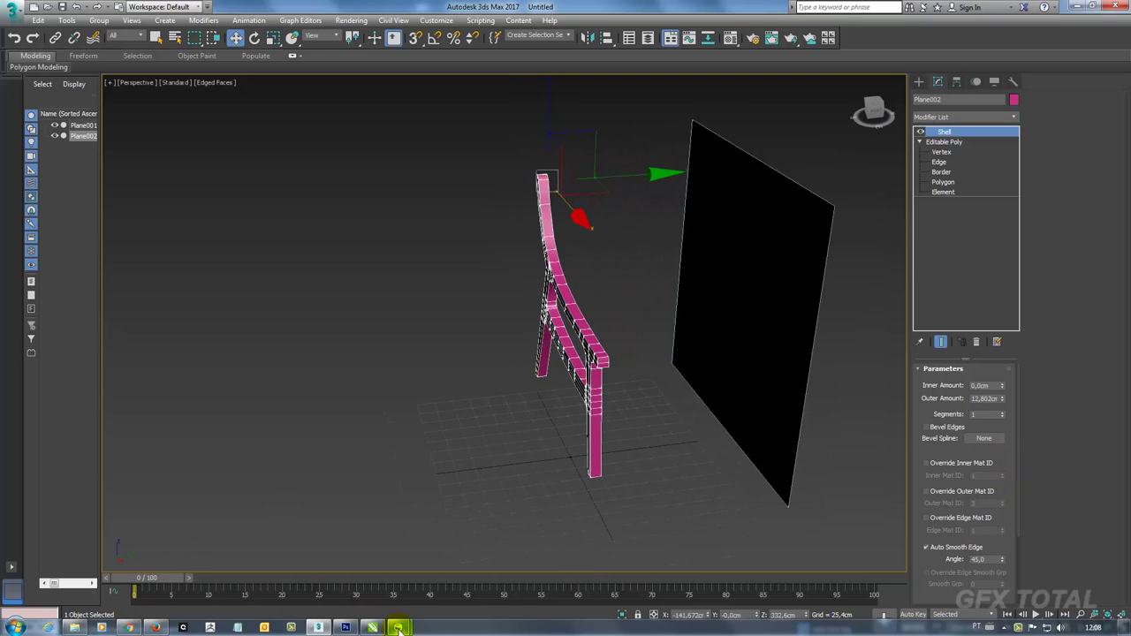
Step: Compare against the reference photo, then set the Shell Outer Amount to 10 cm
mouse_move(398, 628)
left_click(434, 583)
scroll(595, 293, "up", 3)
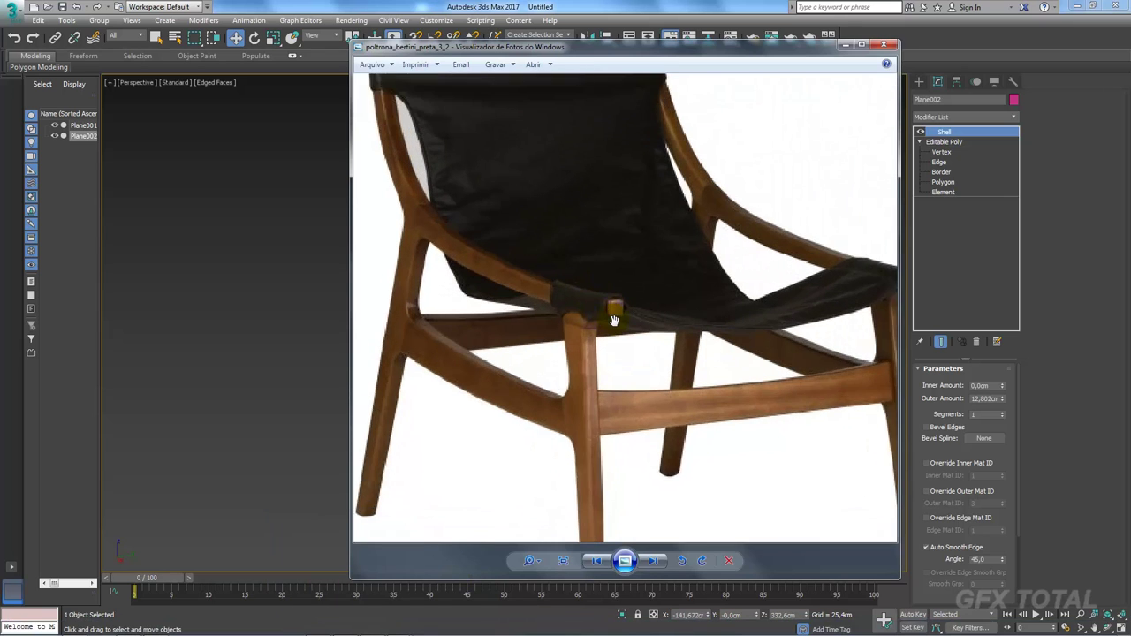
scroll(613, 302, "up", 2)
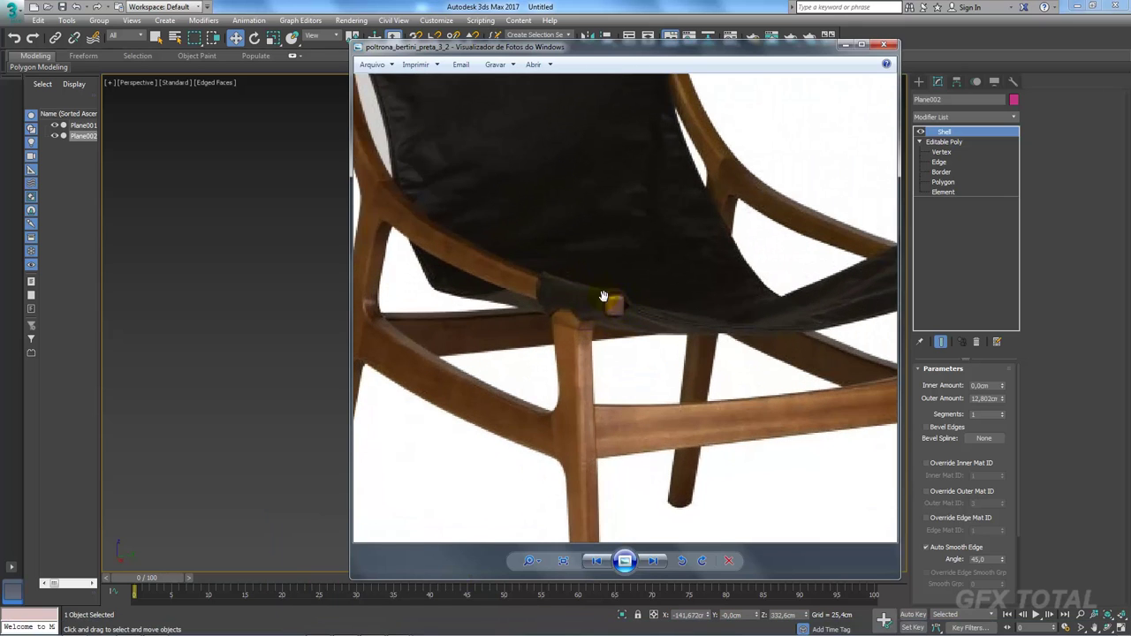
key("alt+F4")
scroll(610, 374, "up", 6)
scroll(612, 356, "up", 2)
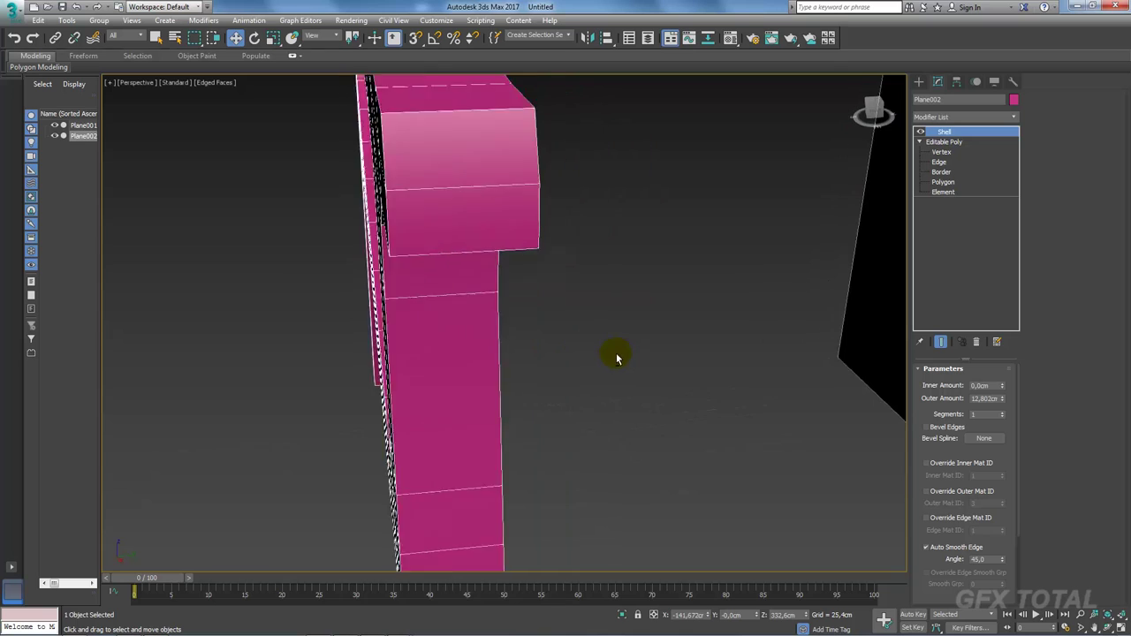
middle_click_drag(617, 358, 631, 320, "alt")
left_click_drag(1004, 399, 1001, 428)
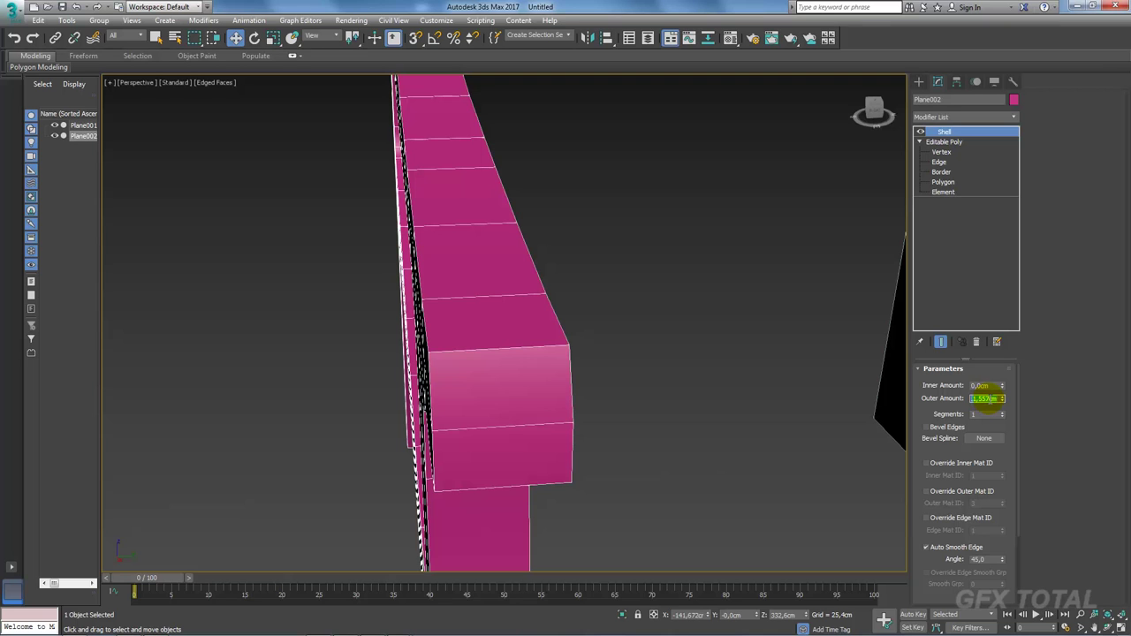
type("10")
key("Return")
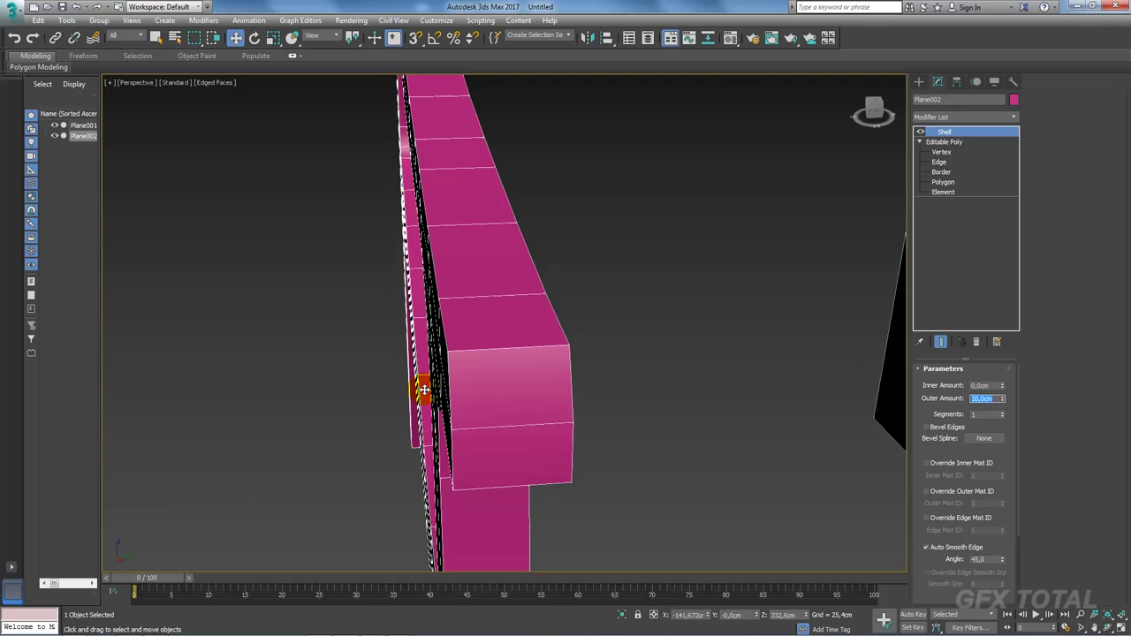
middle_click_drag(424, 388, 540, 385, "alt")
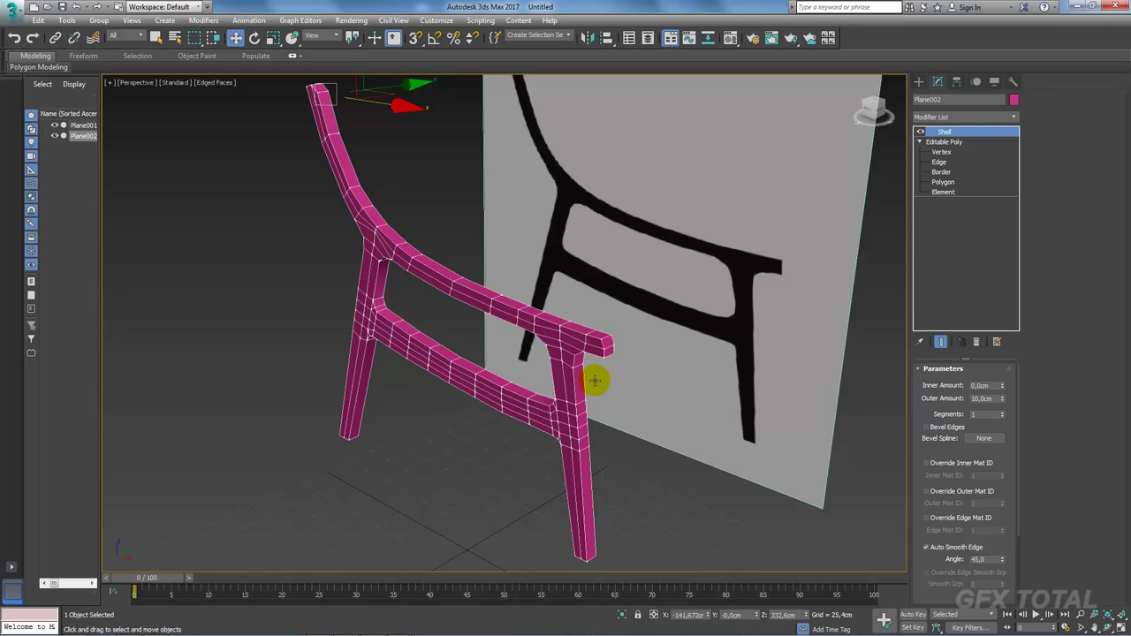
mouse_move(595, 380)
middle_mouse_down("alt")
mouse_move(578, 387)
mouse_move(576, 359)
middle_mouse_up("alt")
scroll(467, 286, "down", 2)
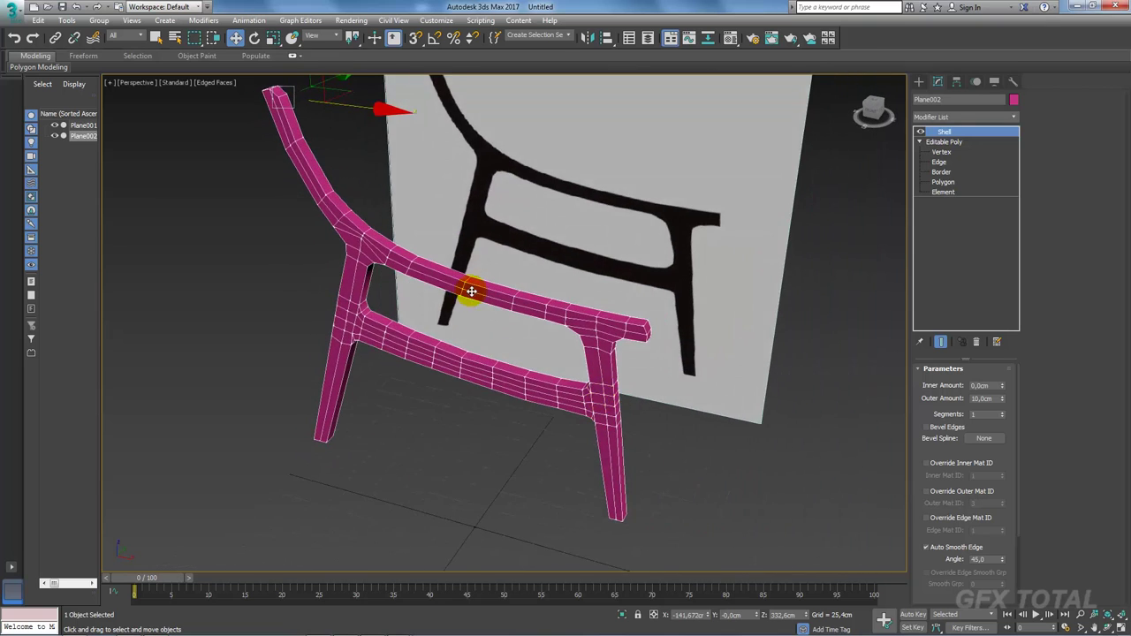
scroll(366, 273, "down", 3)
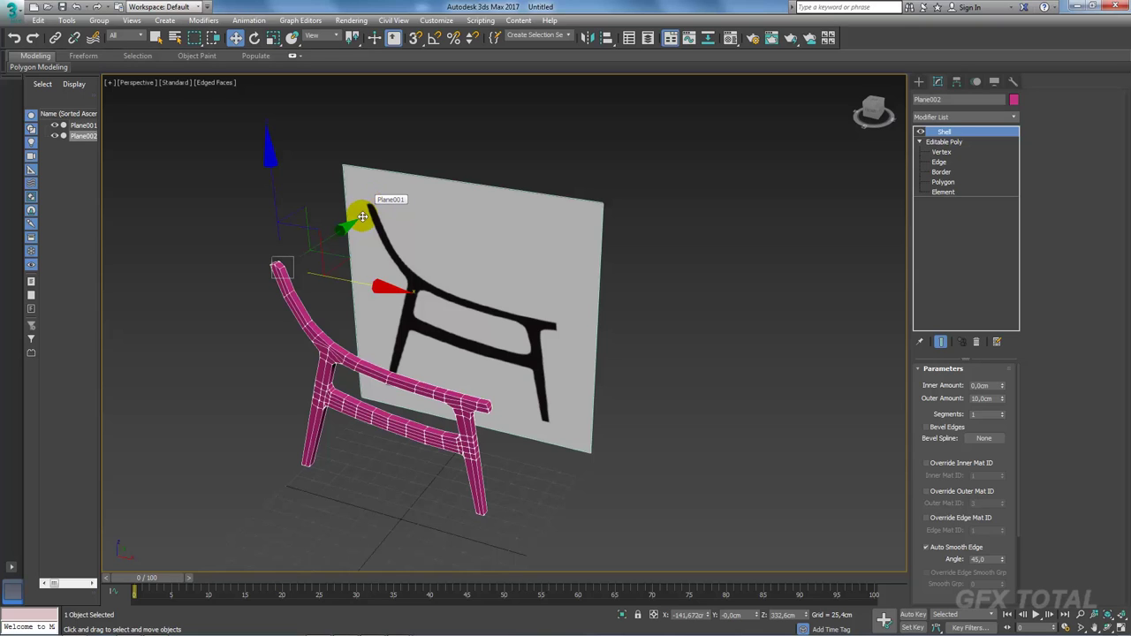
mouse_move(404, 366)
middle_mouse_down("alt")
mouse_move(352, 351)
mouse_move(487, 328)
middle_mouse_up("alt")
key("alt+Tab")
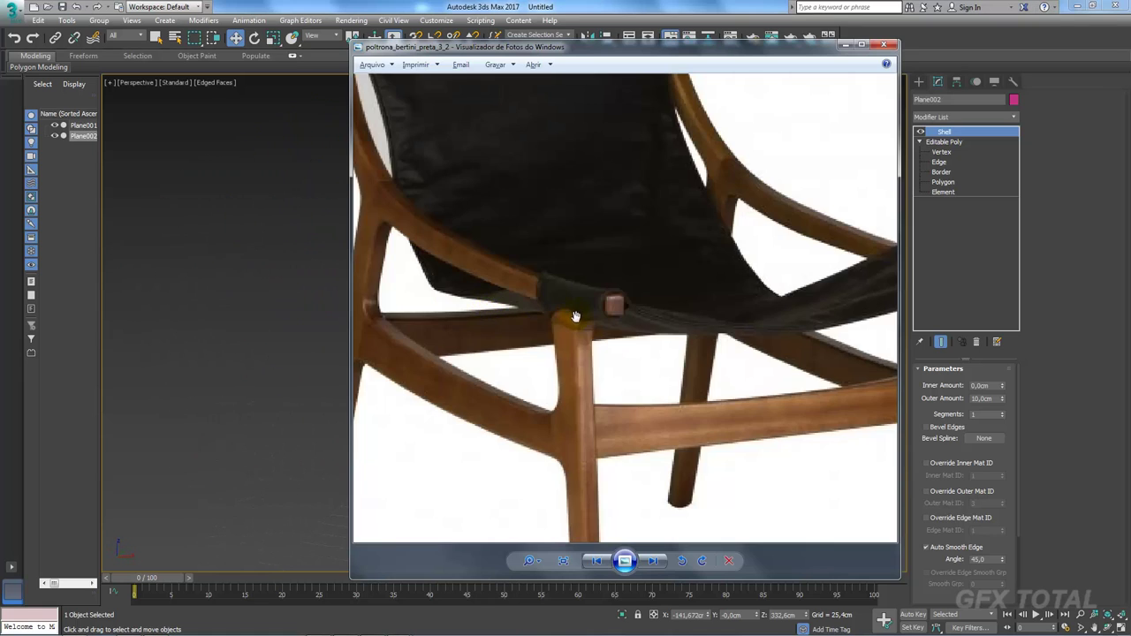
scroll(575, 315, "down", 3)
scroll(599, 361, "down", 2)
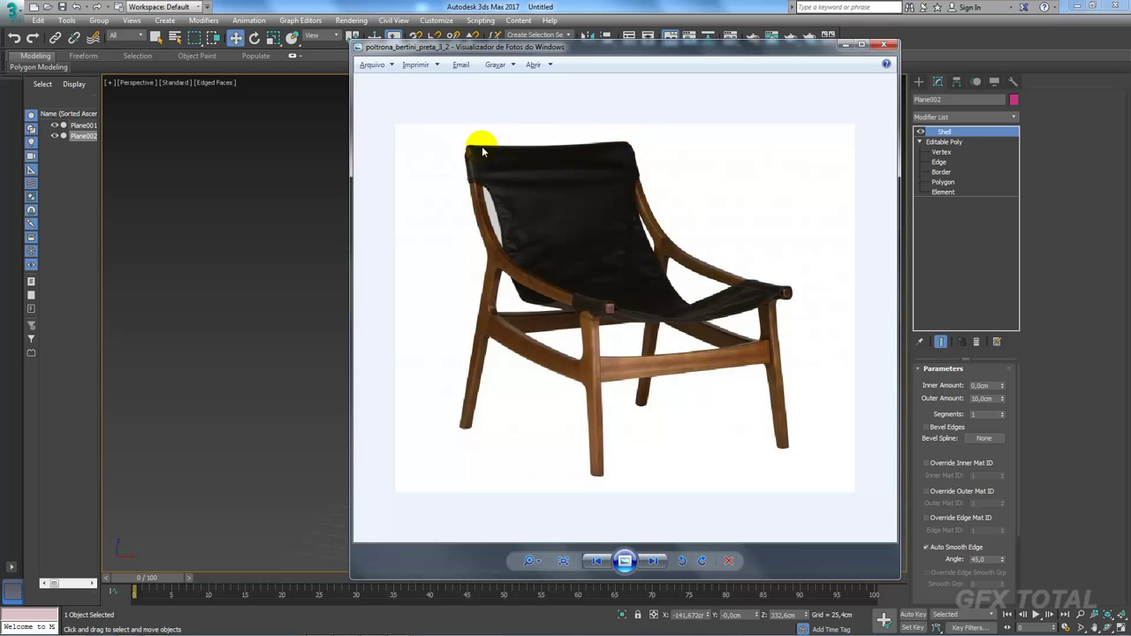
key("Escape")
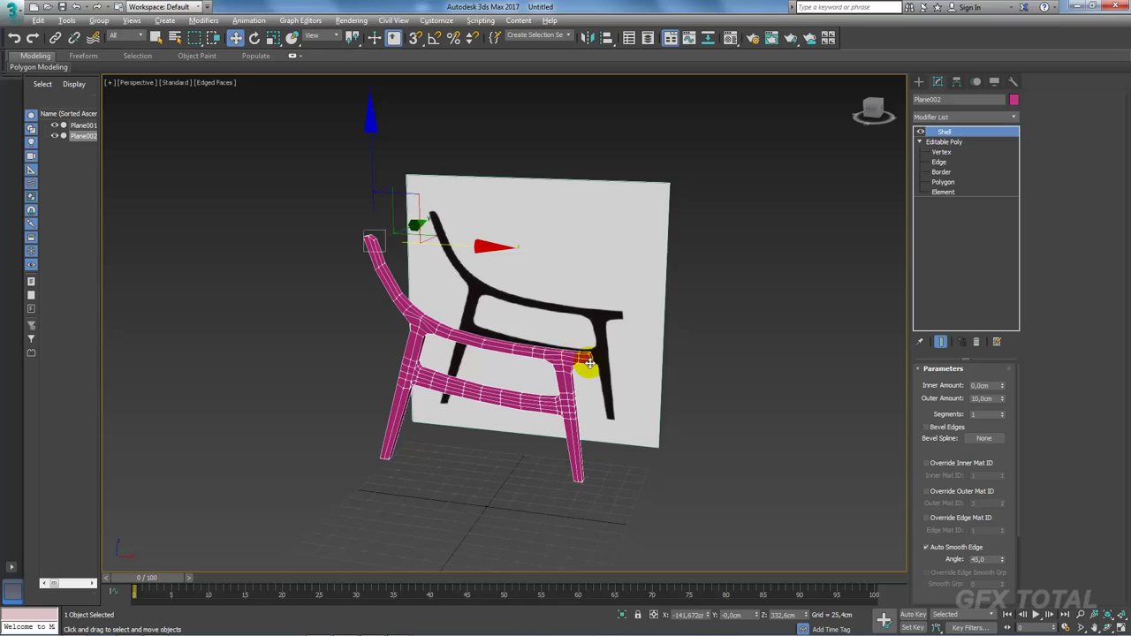
middle_click_drag(586, 366, 487, 437, "alt")
scroll(532, 414, "up", 5)
scroll(533, 414, "down", 2)
key("alt+Tab")
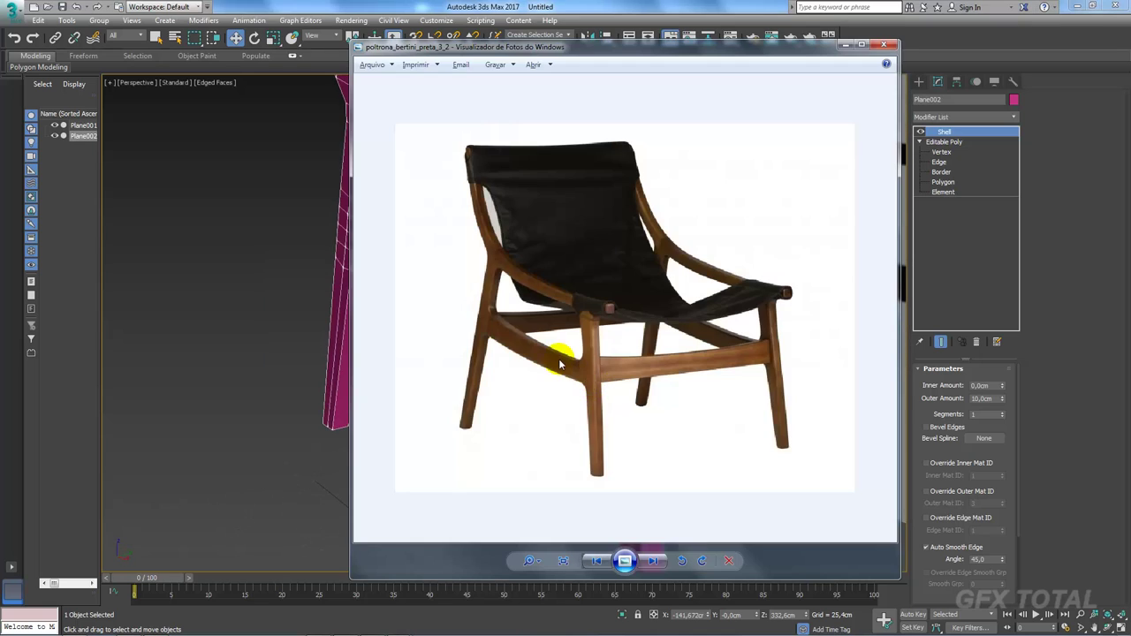
key("alt+Tab")
mouse_move(619, 384)
middle_mouse_down("alt")
mouse_move(663, 385)
mouse_move(624, 172)
middle_mouse_up("alt")
scroll(624, 172, "down", 3)
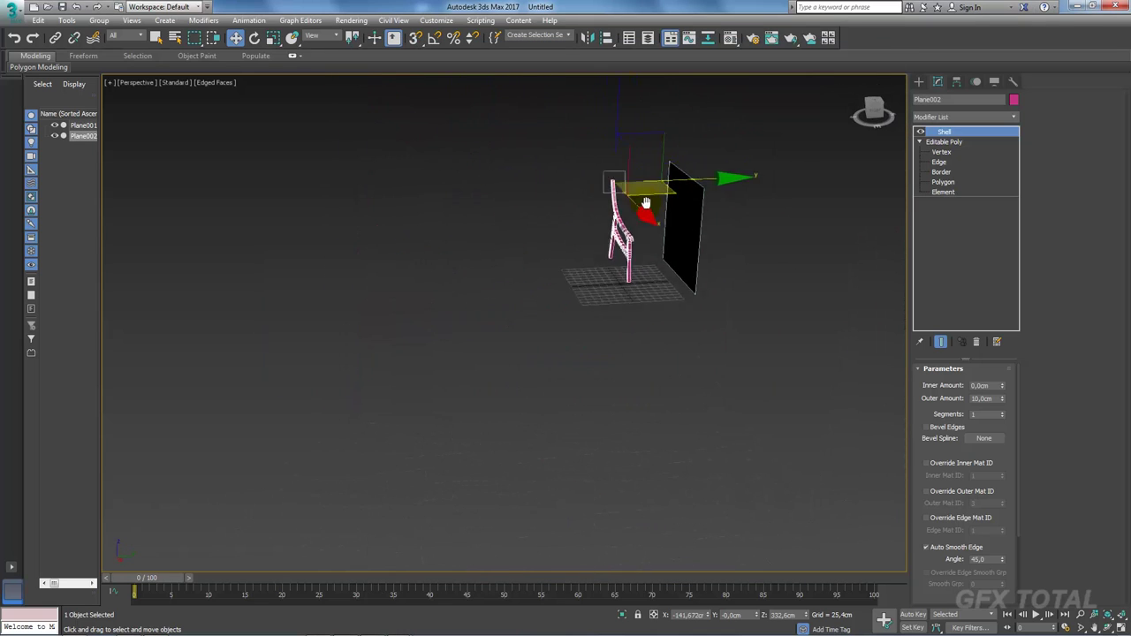
scroll(652, 195, "down", 2)
middle_click_drag(696, 243, 750, 286, "alt")
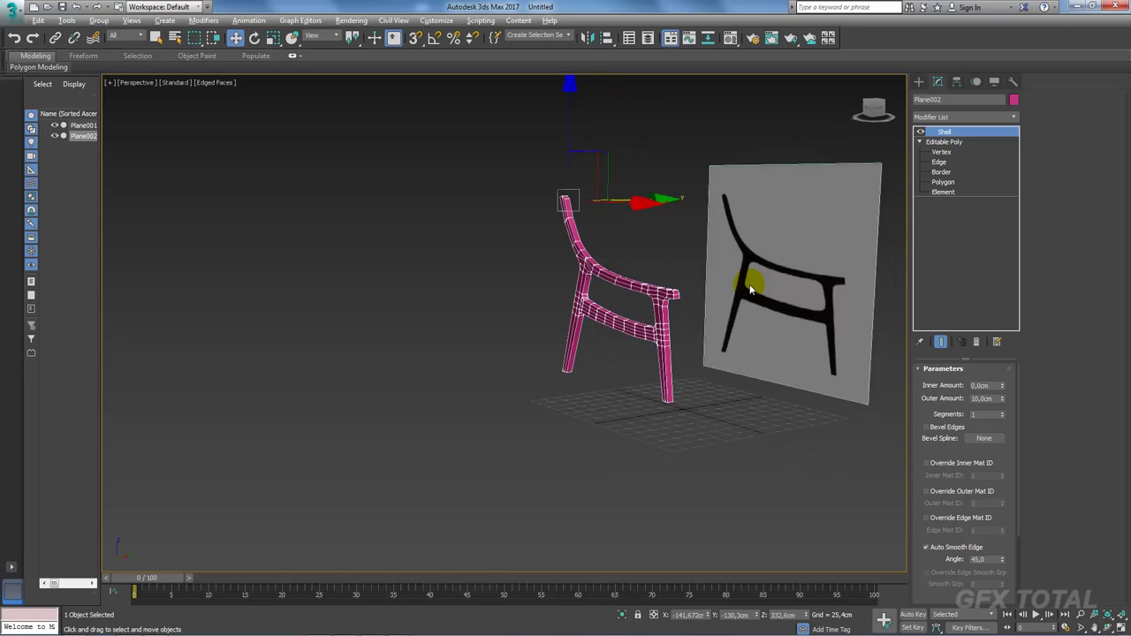
scroll(614, 346, "up", 3)
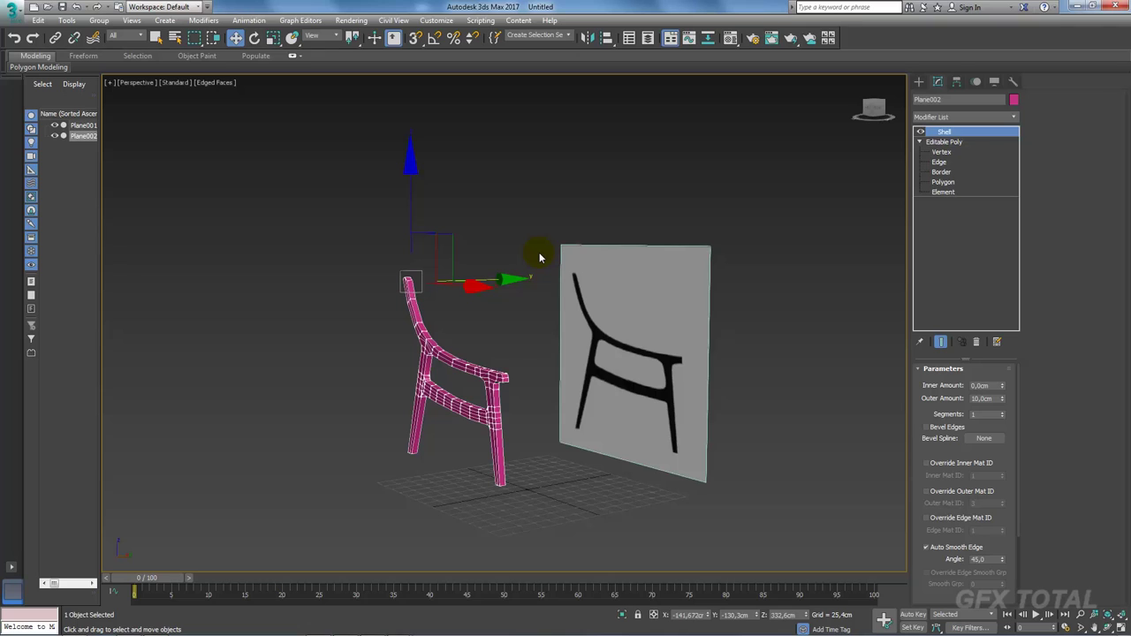
Step: Try a Symmetry modifier on the chair half via 'symm' search, then remove it
type("xsymm")
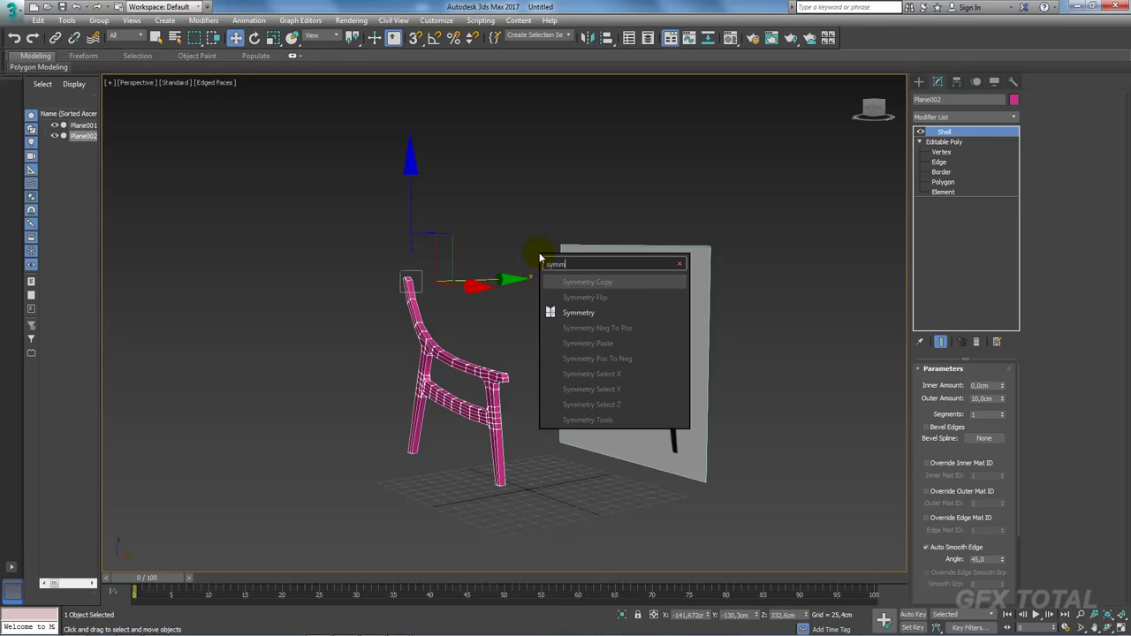
key("Down")
key("Return")
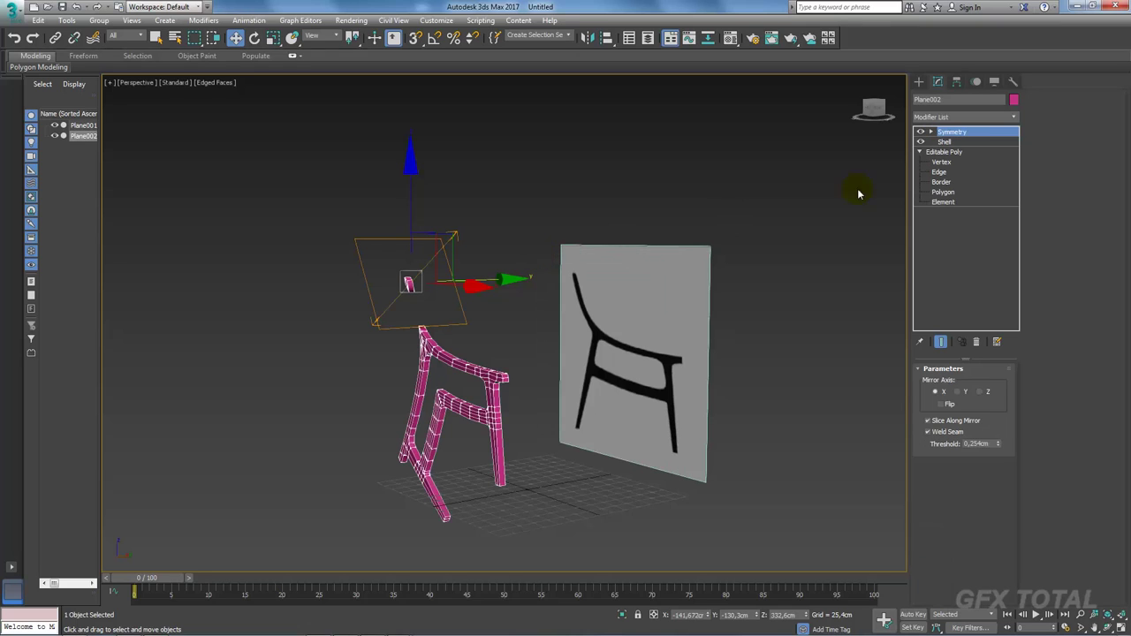
middle_click_drag(733, 190, 320, 358, "alt")
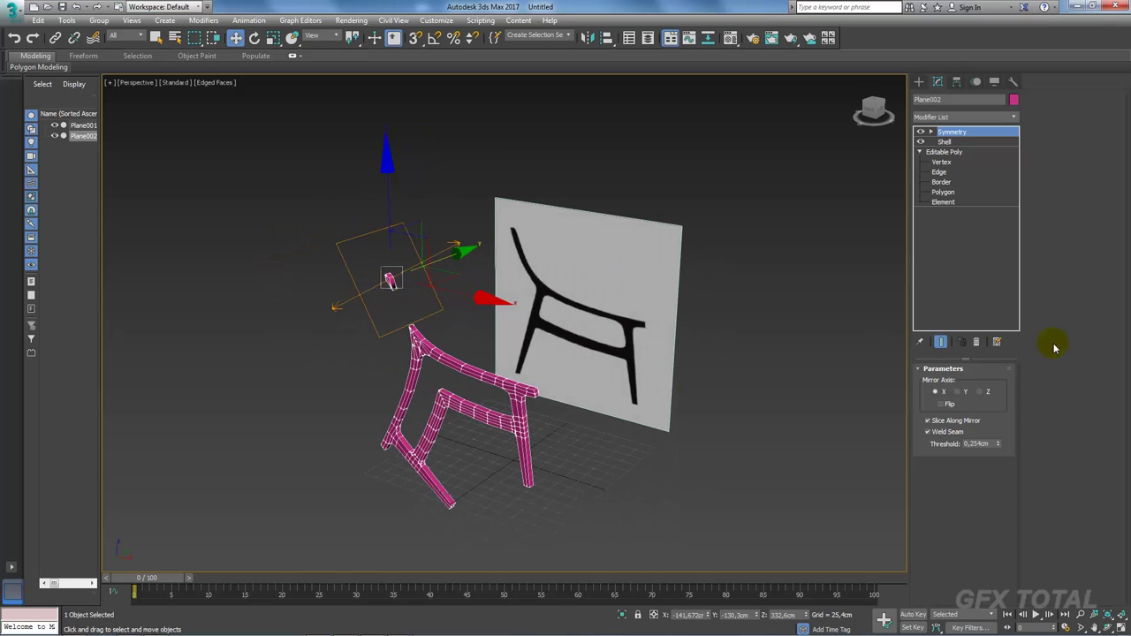
left_click(978, 343)
Step: Create a box in front of the chair and convert it to Editable Poly
left_click(920, 81)
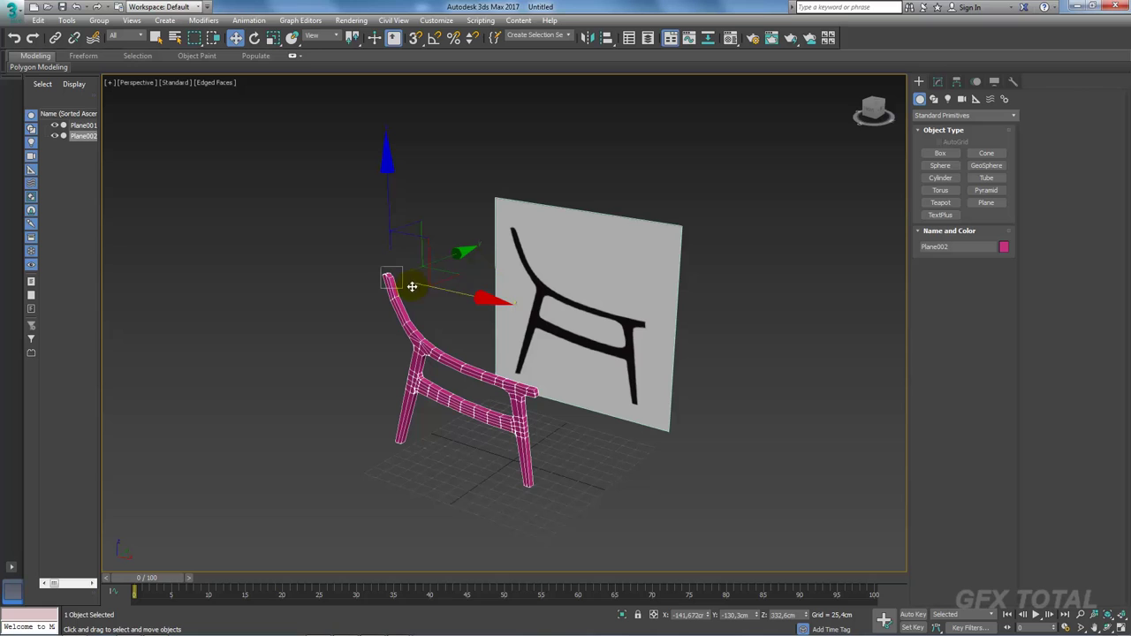
left_click(955, 154)
left_click_drag(652, 454, 589, 498)
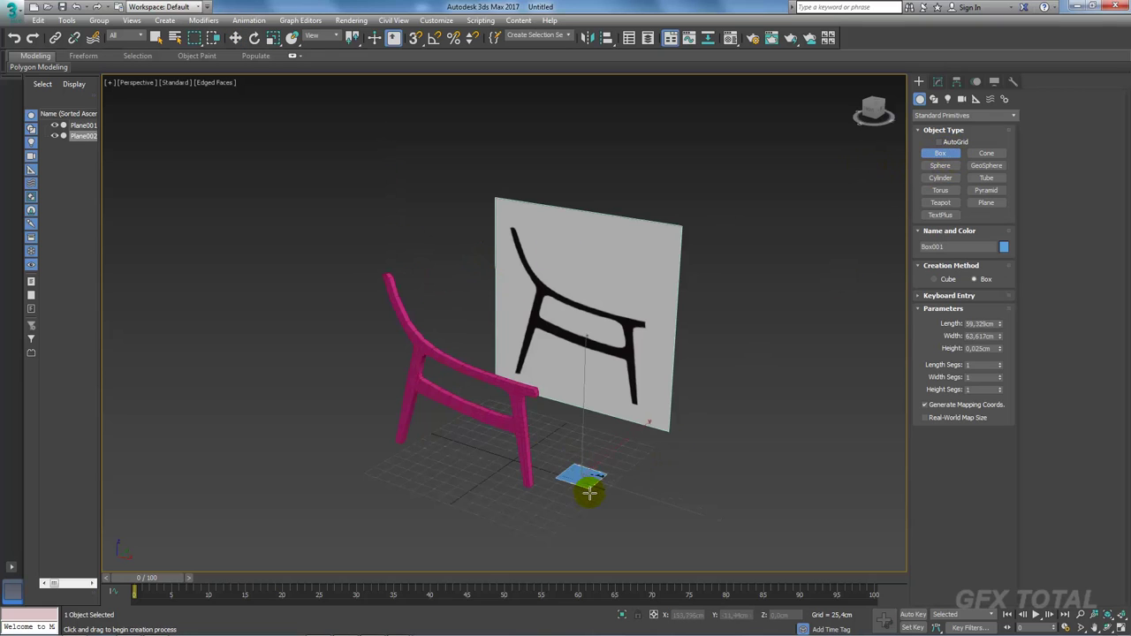
left_click(602, 433)
right_click(602, 433)
right_click(583, 418)
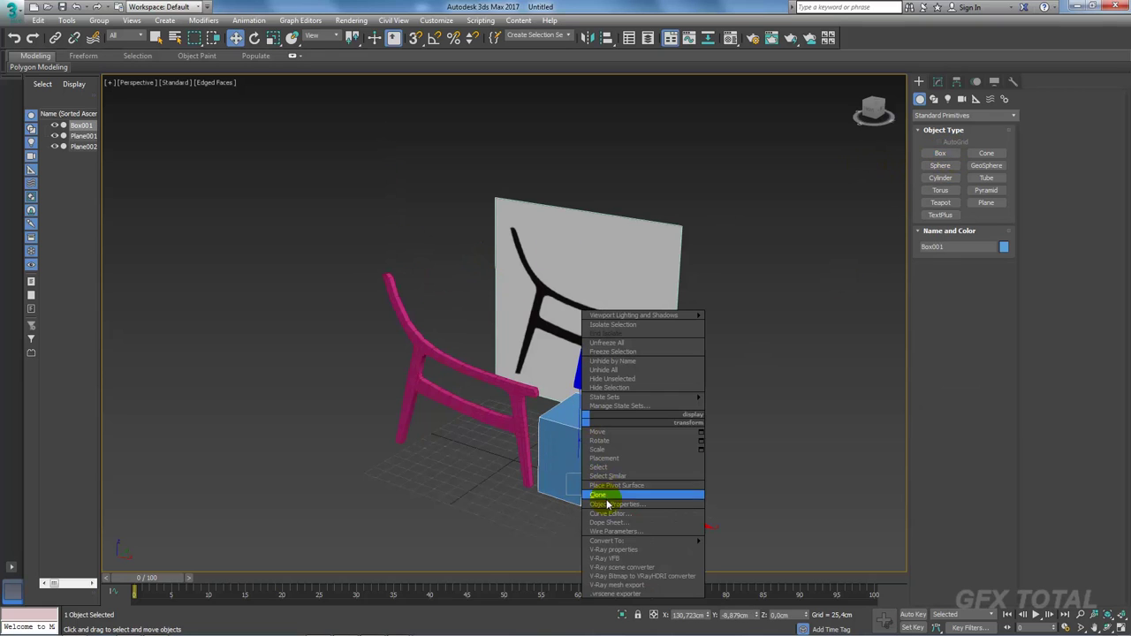
left_click(754, 550)
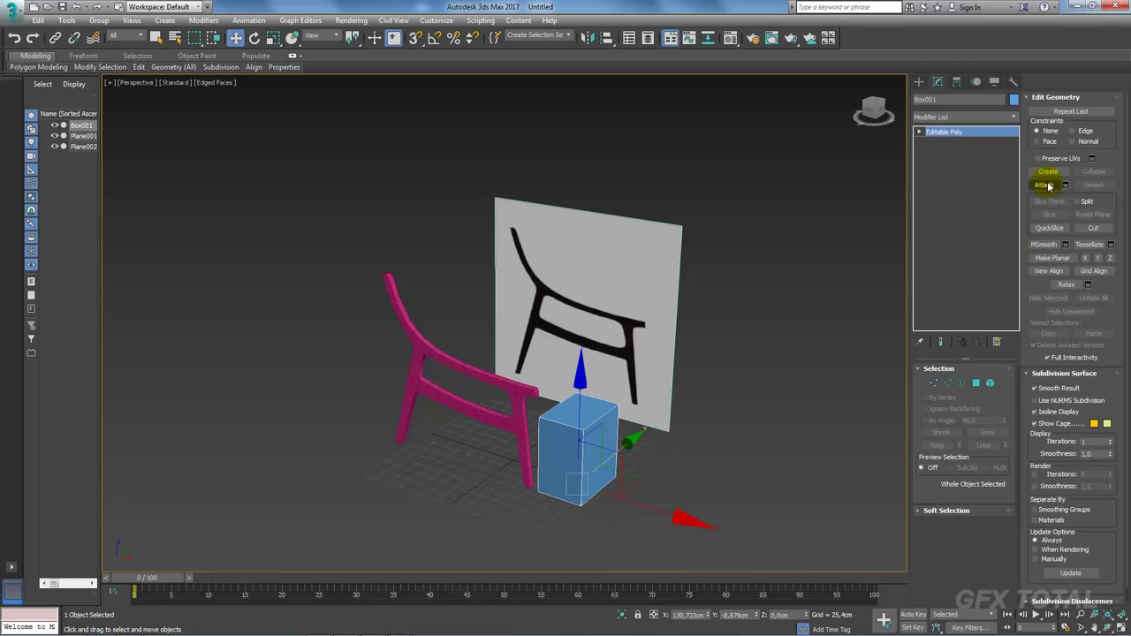
Step: Attach the magenta chair half to the box, then delete the box element
left_click(1045, 184)
left_click(493, 378)
key("w")
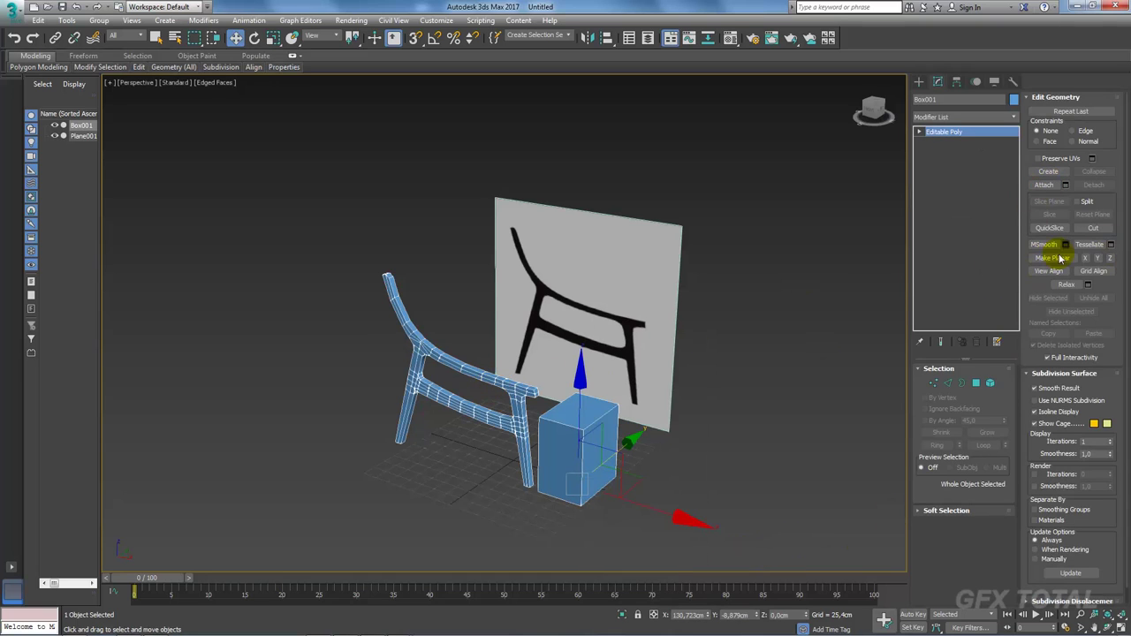
left_click(990, 383)
left_click(607, 430)
key("Delete")
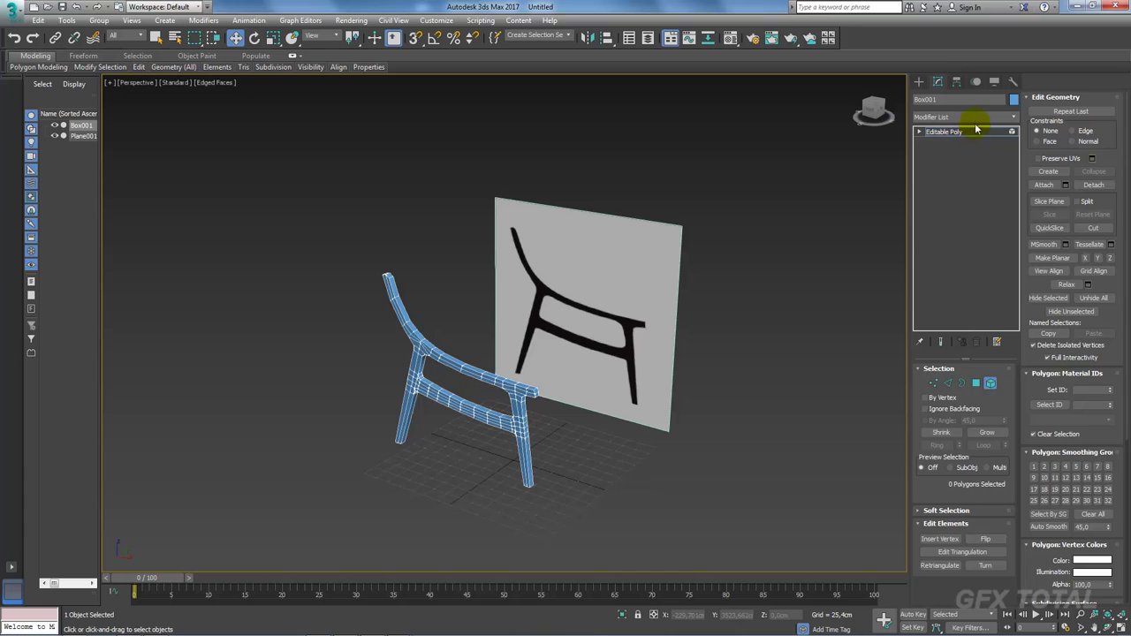
left_click(953, 133)
left_click(1016, 118)
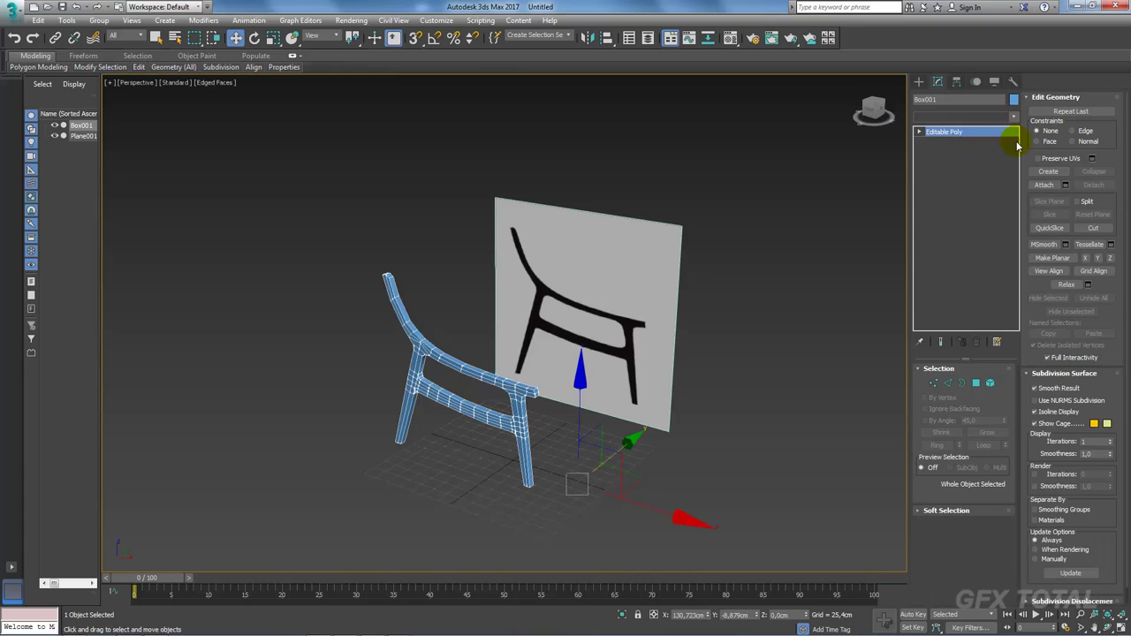
mouse_move(1016, 156)
left_mouse_down()
mouse_move(1006, 352)
mouse_move(1027, 412)
left_mouse_up()
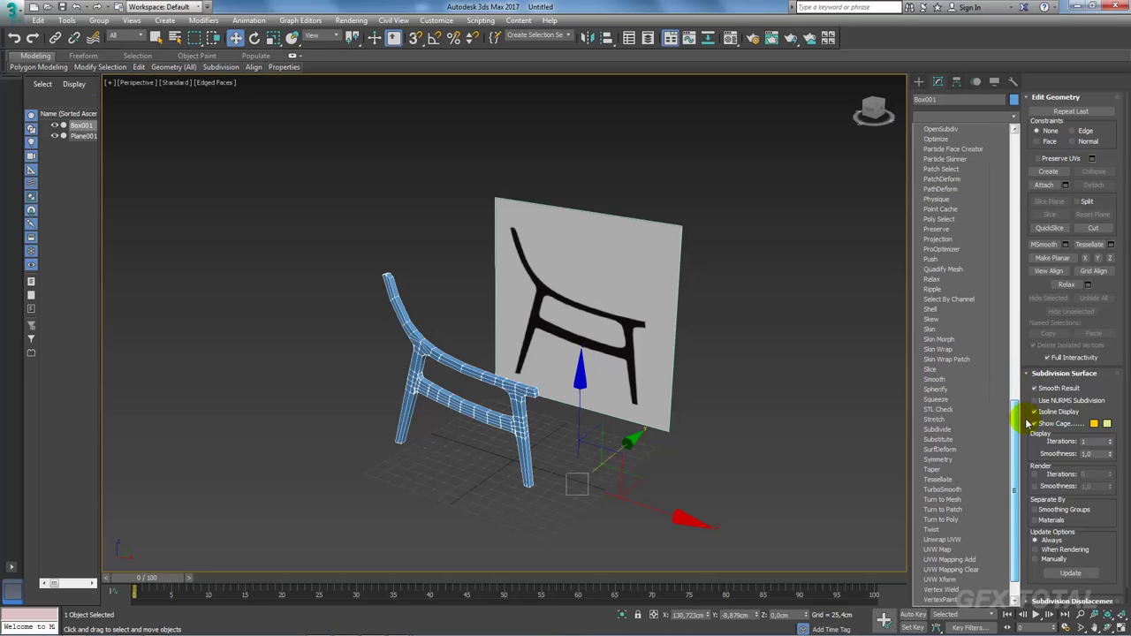
Step: Add a Symmetry modifier on the Y axis with Flip, sliding the mirror plane to place the second side
left_click(967, 460)
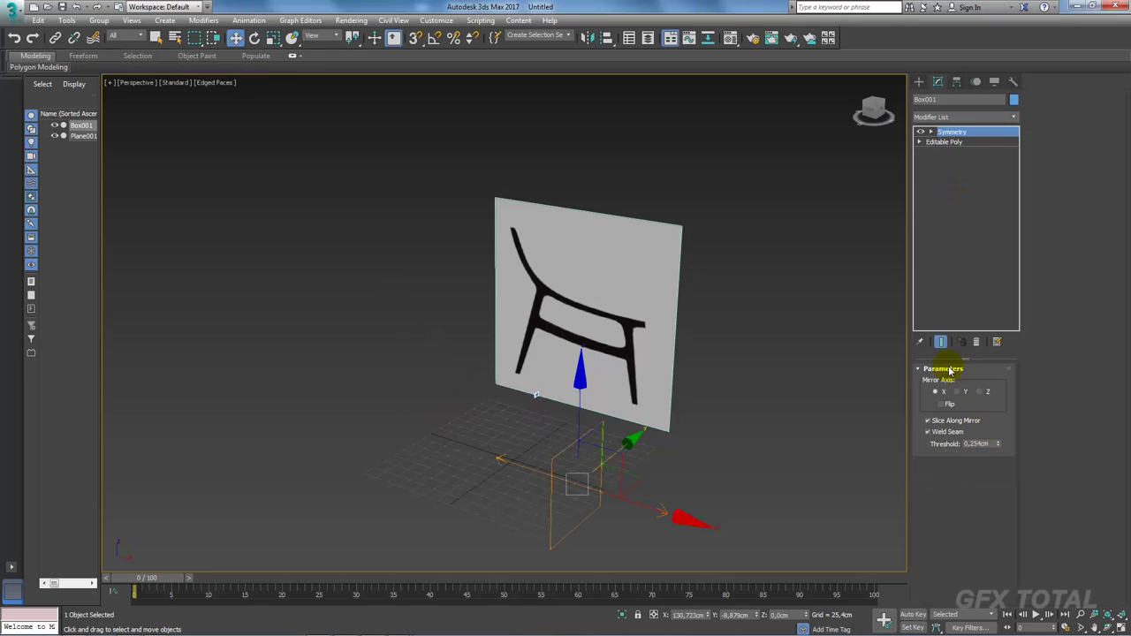
left_click(955, 393)
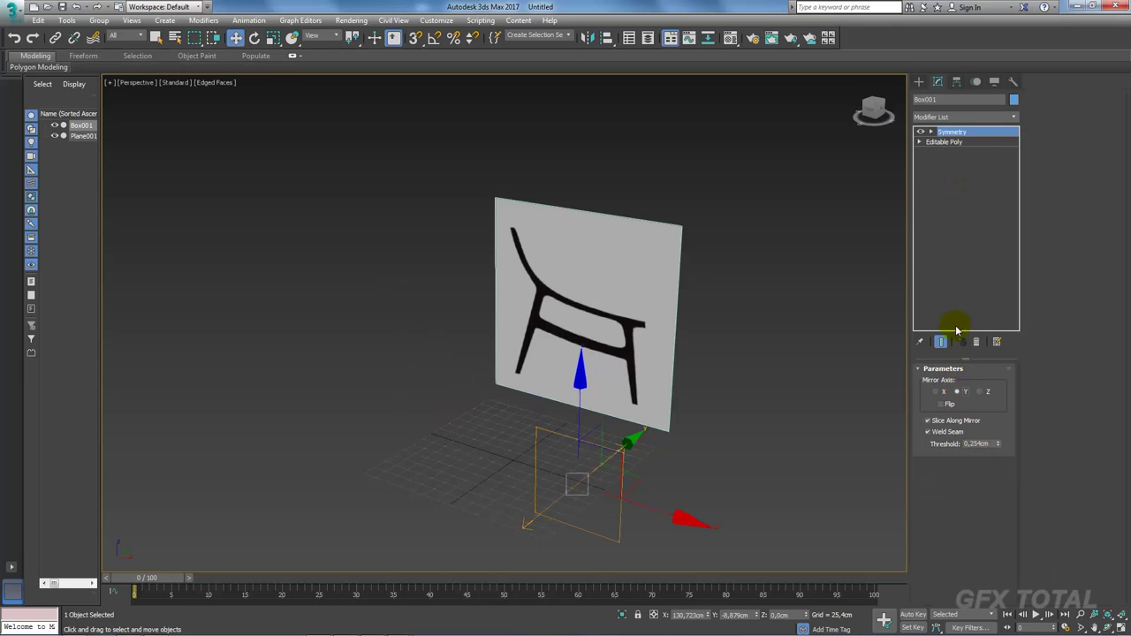
left_click(950, 141)
mouse_move(610, 452)
left_mouse_down()
mouse_move(707, 452)
mouse_move(626, 465)
left_mouse_up()
left_click(940, 405)
mouse_move(626, 465)
middle_mouse_down("alt")
mouse_move(626, 434)
mouse_move(687, 449)
mouse_move(646, 458)
mouse_move(606, 391)
mouse_move(556, 397)
mouse_move(569, 393)
middle_mouse_up("alt")
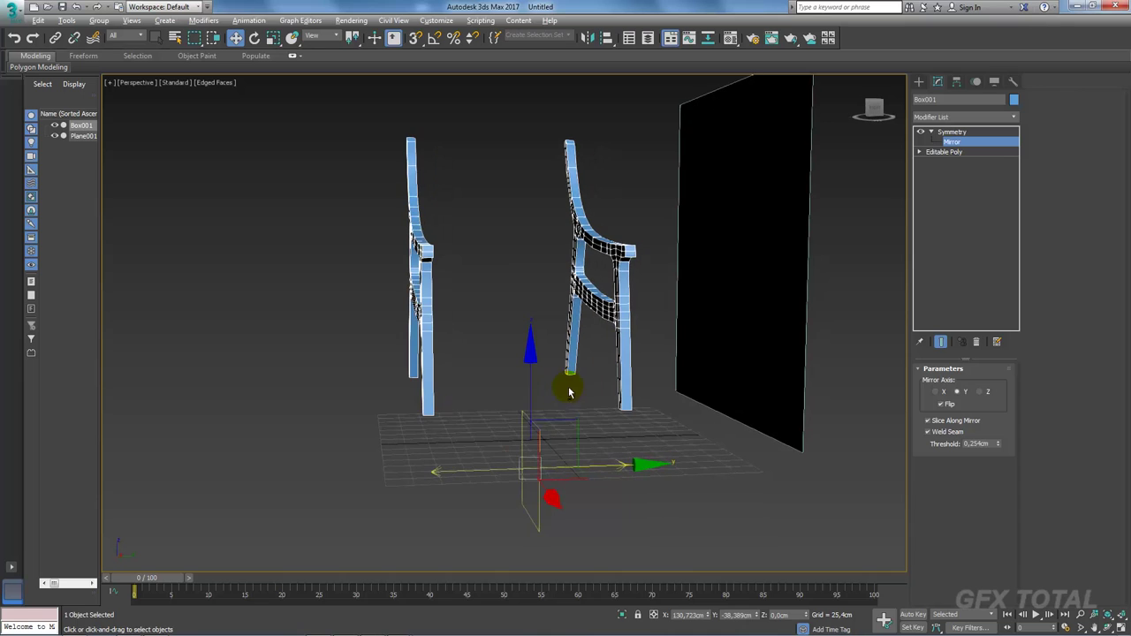
left_click(929, 132)
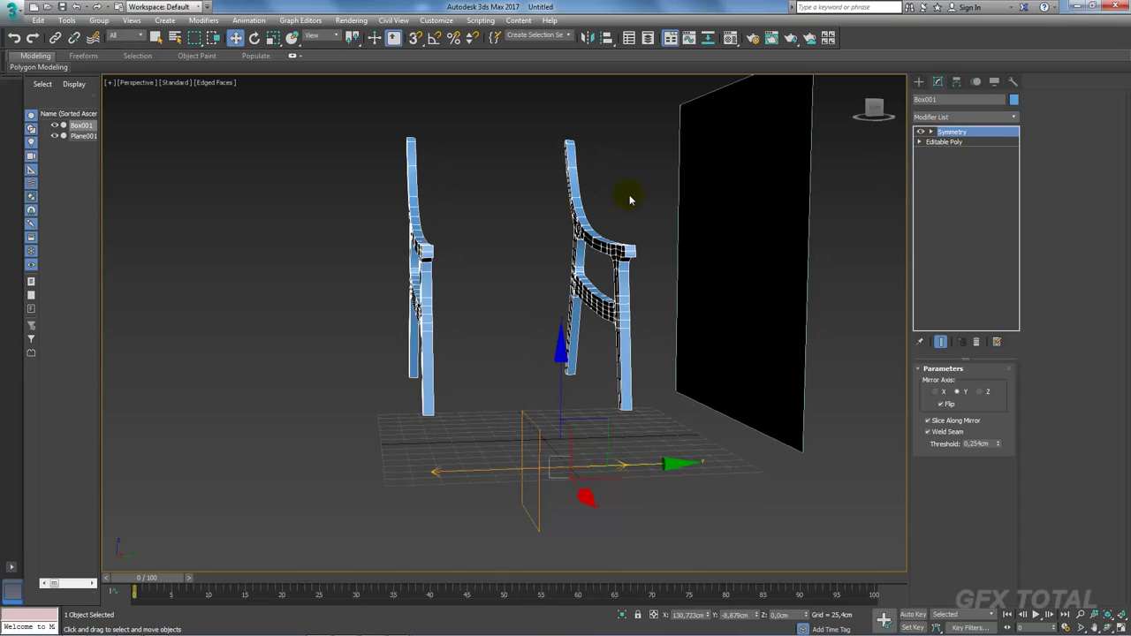
mouse_move(629, 200)
middle_mouse_down("alt")
mouse_move(575, 252)
mouse_move(878, 149)
middle_mouse_up("alt")
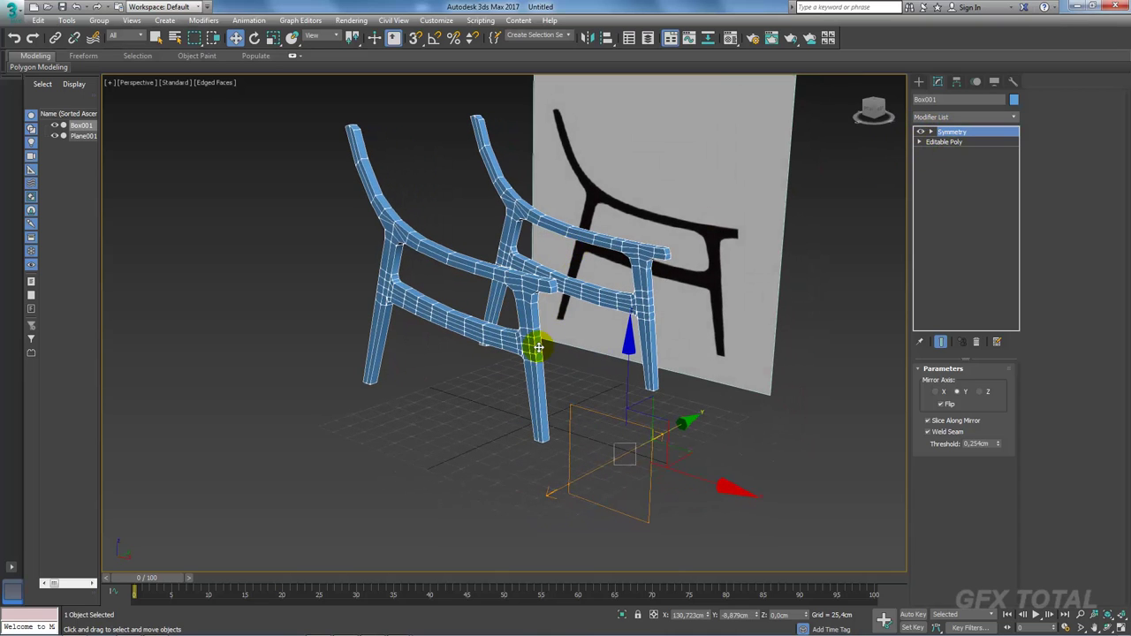
middle_click_drag(589, 326, 618, 308, "alt")
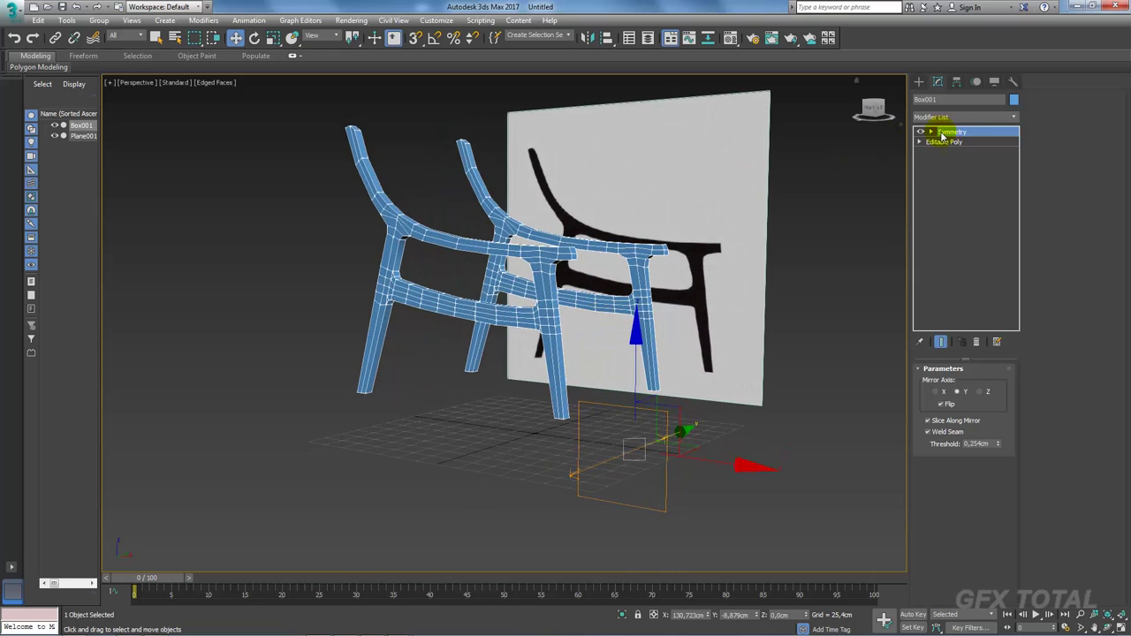
left_click(1014, 122)
left_click_drag(1010, 151, 1017, 195)
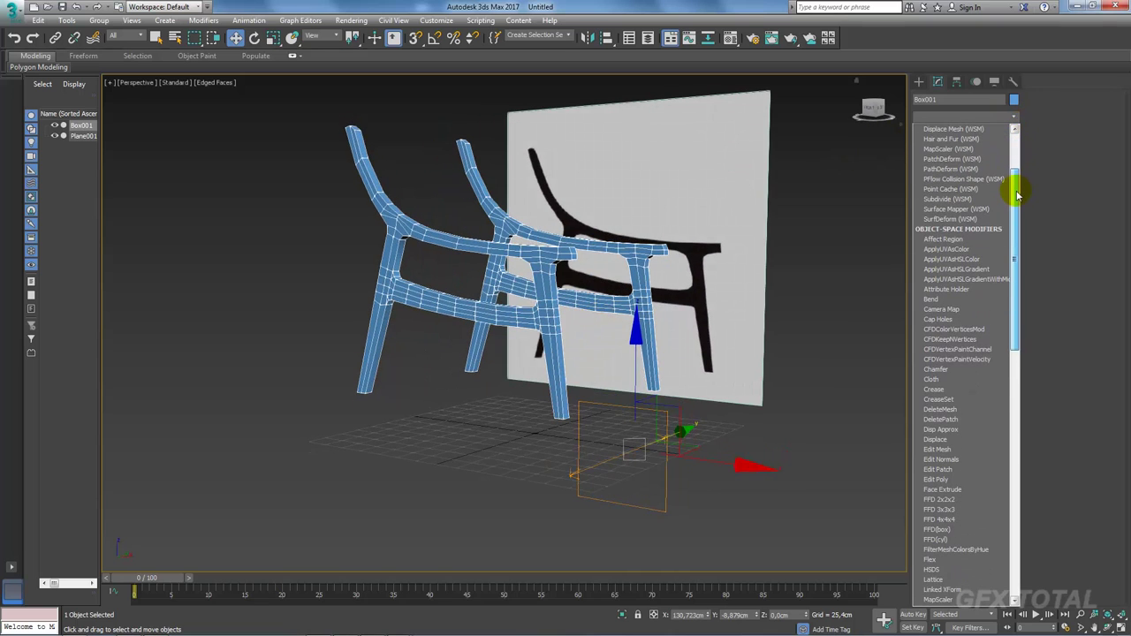
Step: Add an Edit Poly modifier and select a polygon at the crossbar–leg joint
left_click(943, 482)
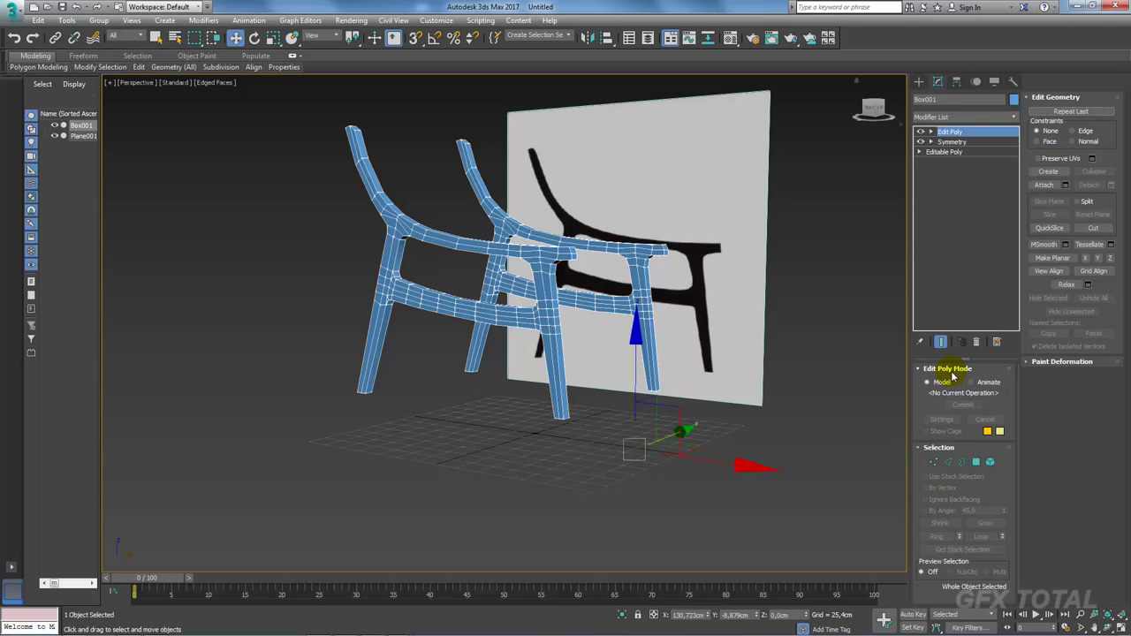
left_click(977, 469)
middle_click_drag(649, 351, 593, 351, "alt")
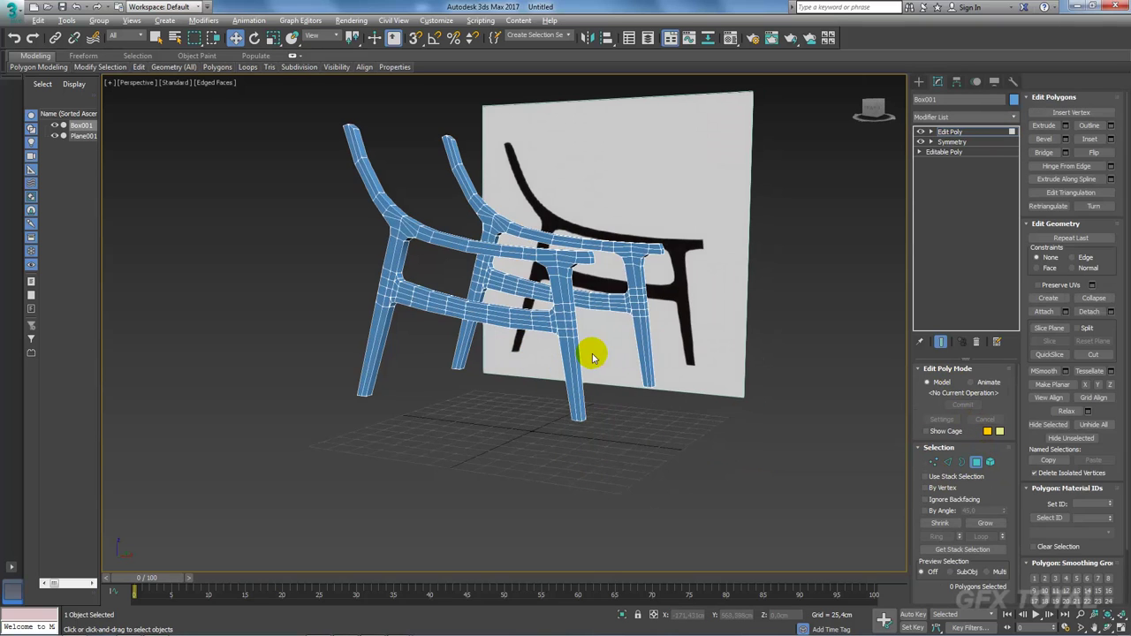
key("alt+Tab")
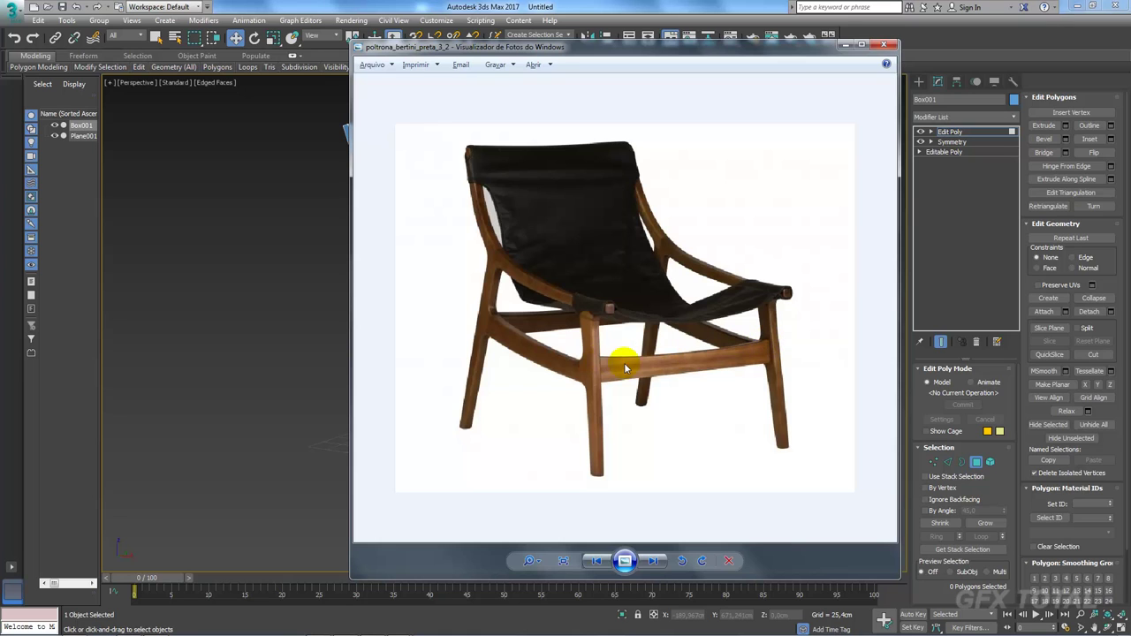
key("alt+Tab")
scroll(623, 292, "up", 3)
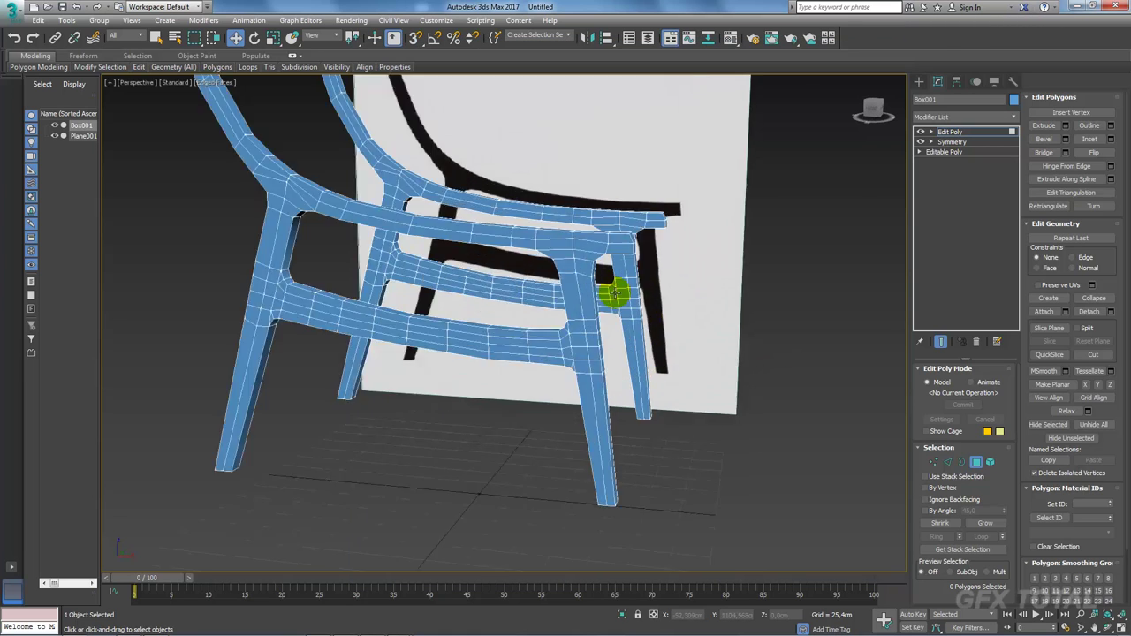
scroll(619, 293, "up", 4)
left_click(638, 268)
Step: Select the polygons where the crossbar meets the first leg
left_click(674, 264, "ctrl")
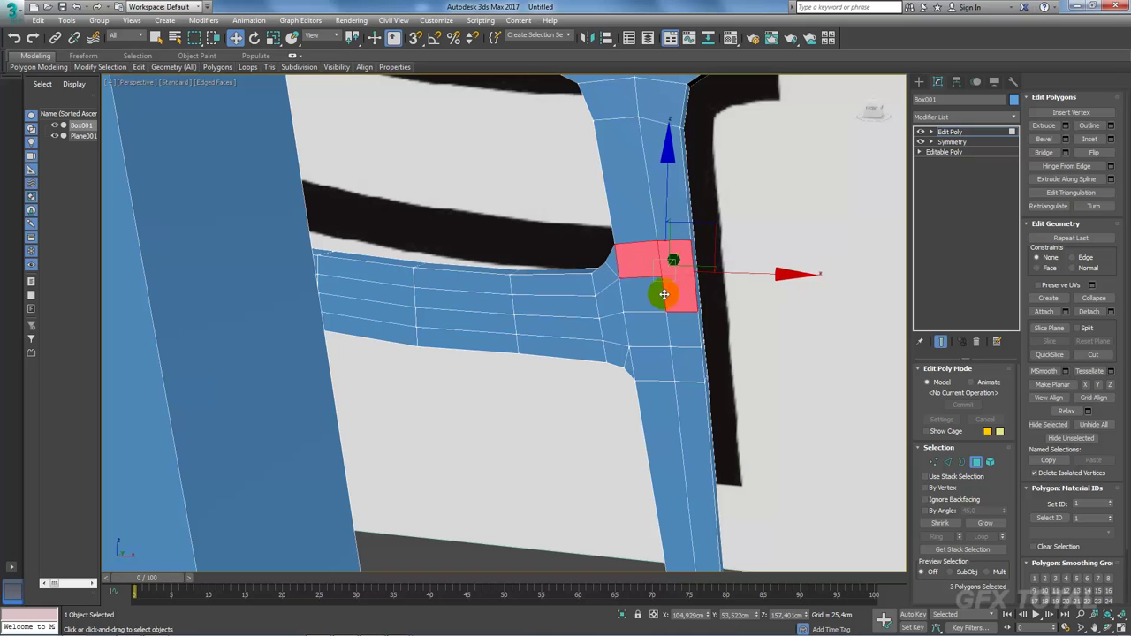
left_click(642, 296, "ctrl")
left_click(676, 294, "ctrl")
left_click(650, 329, "ctrl")
left_click(682, 340, "ctrl")
left_click(685, 362, "ctrl")
left_click(652, 361, "ctrl")
scroll(652, 361, "down", 5)
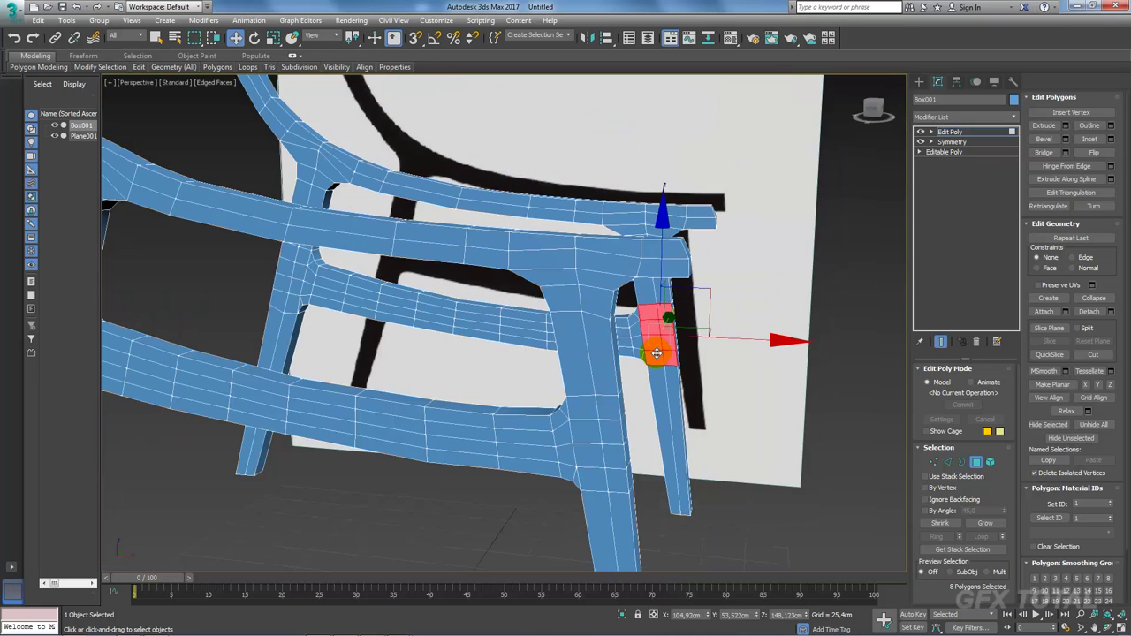
mouse_move(651, 361)
middle_mouse_down("alt")
mouse_move(495, 369)
mouse_move(436, 284)
middle_mouse_up("alt")
scroll(494, 369, "up", 3)
scroll(436, 284, "up", 3)
Step: Add the polygons around the other leg's crossbar joint to the selection
left_click(442, 190, "ctrl")
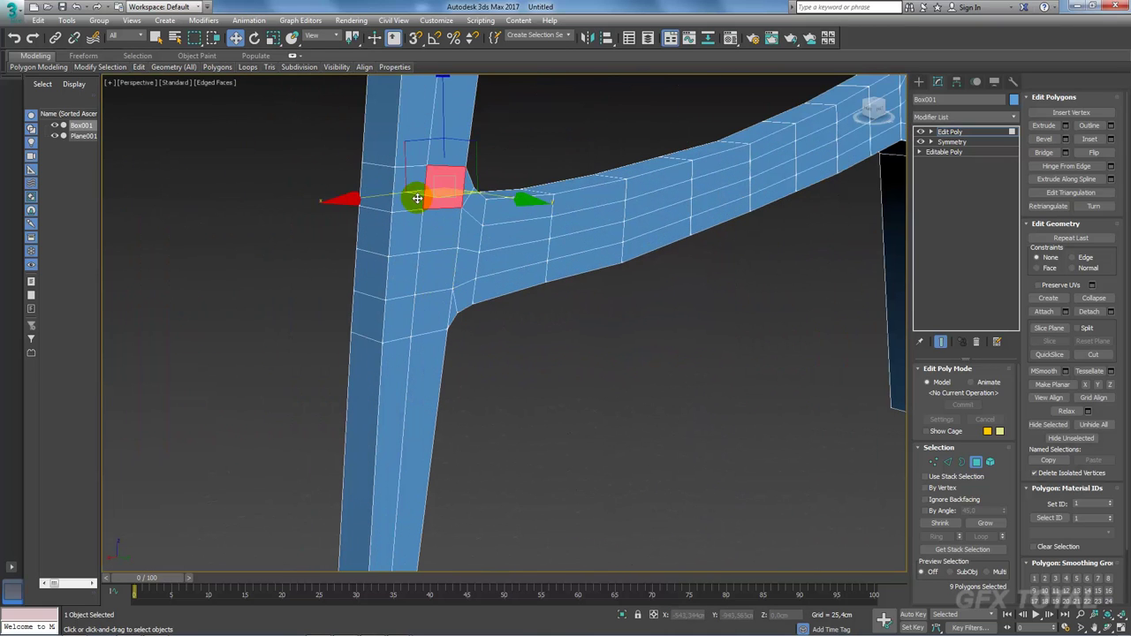
left_click(408, 189, "ctrl")
left_click(404, 235, "ctrl")
left_click(437, 233, "ctrl")
left_click(437, 267, "ctrl")
left_click(397, 278, "ctrl")
left_click(397, 319, "ctrl")
left_click(422, 323, "ctrl")
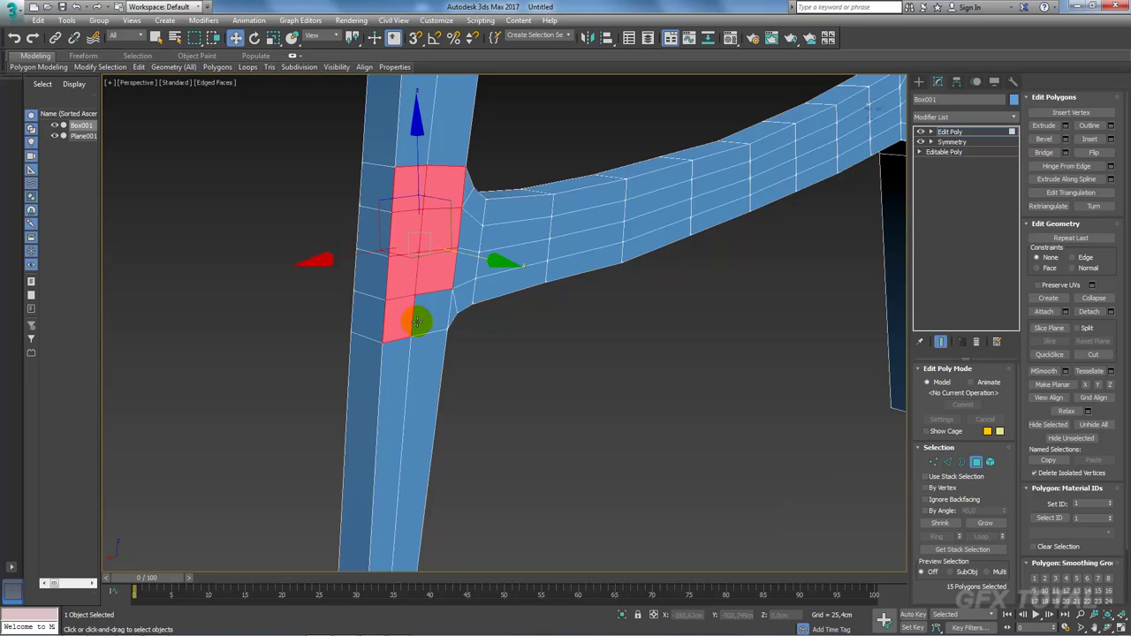
mouse_move(490, 319)
middle_mouse_down()
mouse_move(491, 357)
mouse_move(480, 359)
mouse_move(489, 333)
middle_mouse_up()
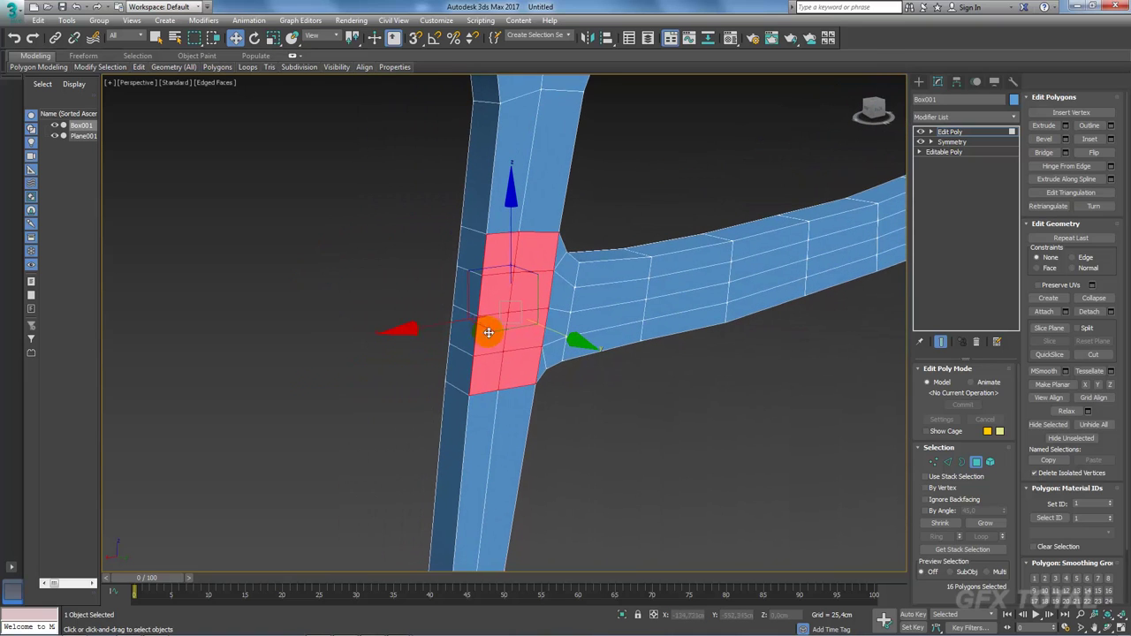
Step: Inset the selected joint polygons to ring them with support edges
left_click(1111, 140)
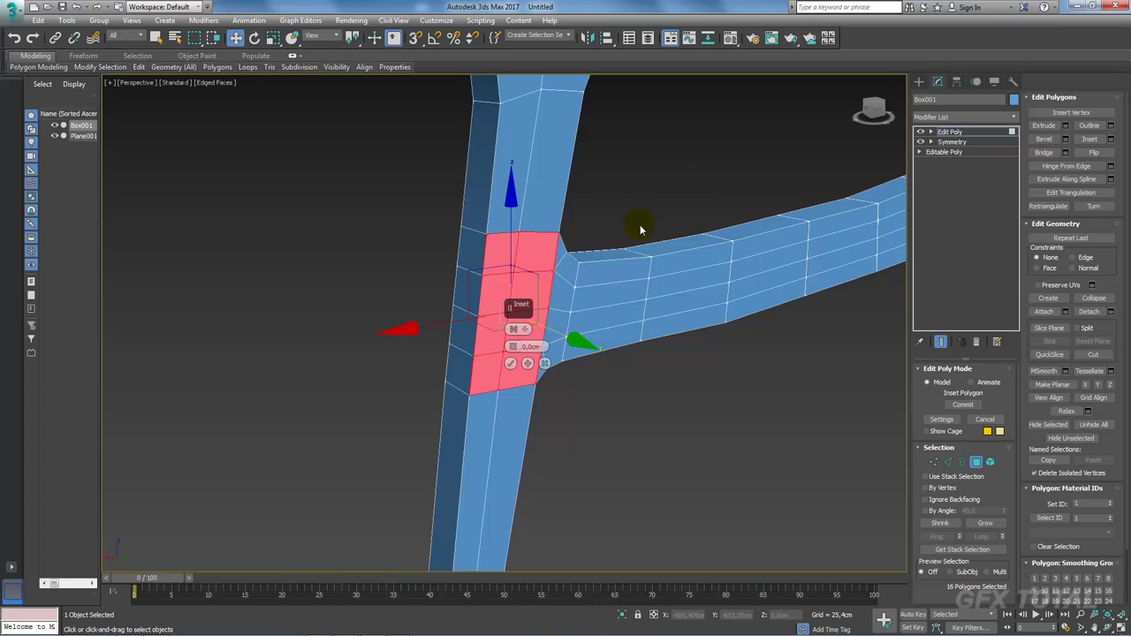
left_click_drag(513, 347, 518, 343)
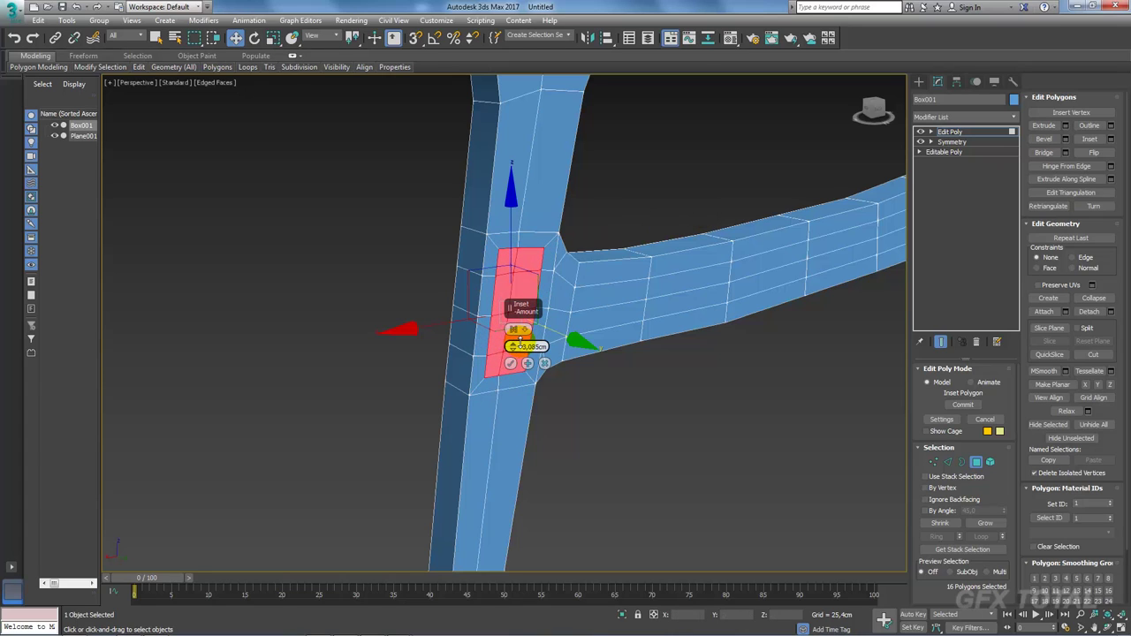
left_click(511, 364)
scroll(606, 359, "down", 1)
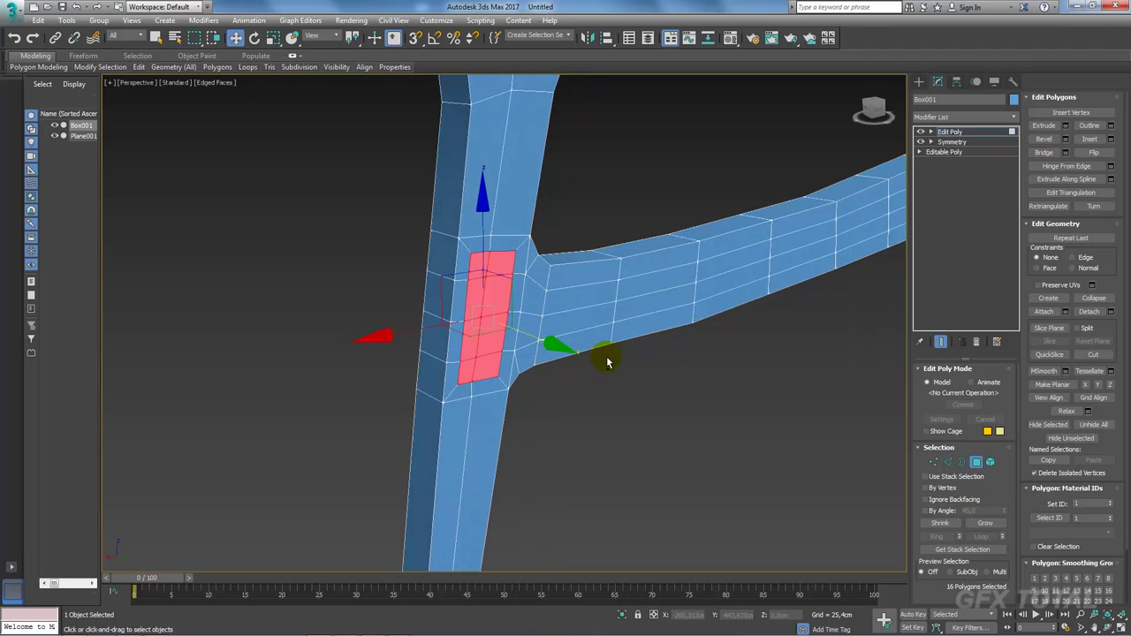
scroll(610, 358, "down", 2)
scroll(601, 357, "down", 3)
scroll(598, 354, "down", 2)
Step: Compare the chair model against the reference photo and orbit around the leg
scroll(596, 350, "up", 2)
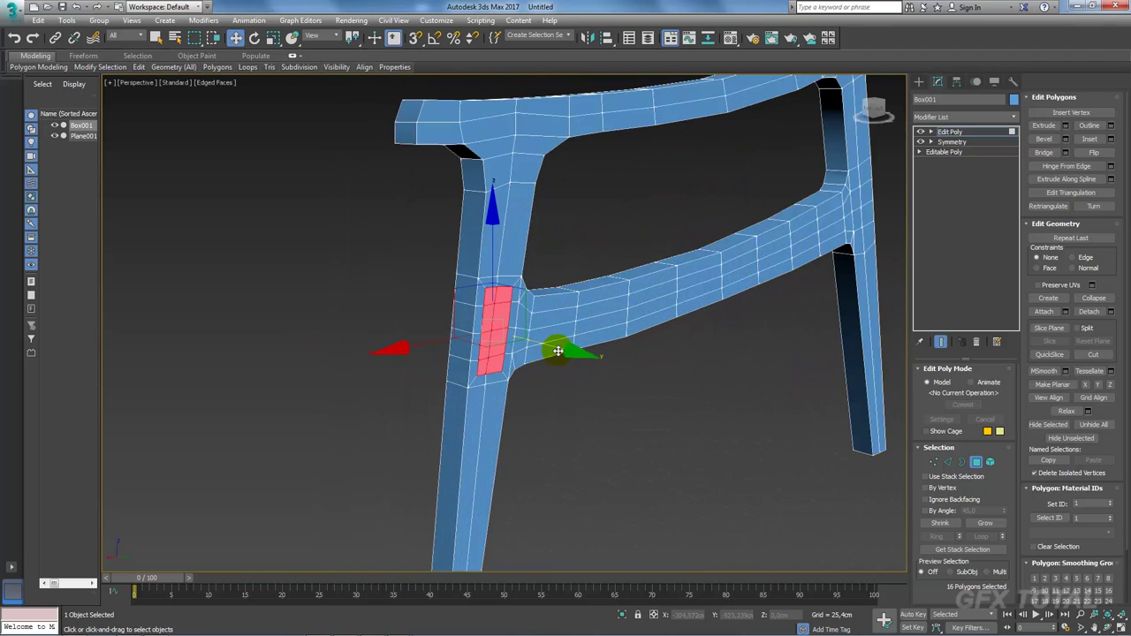
key("alt+Tab")
key("alt+Tab")
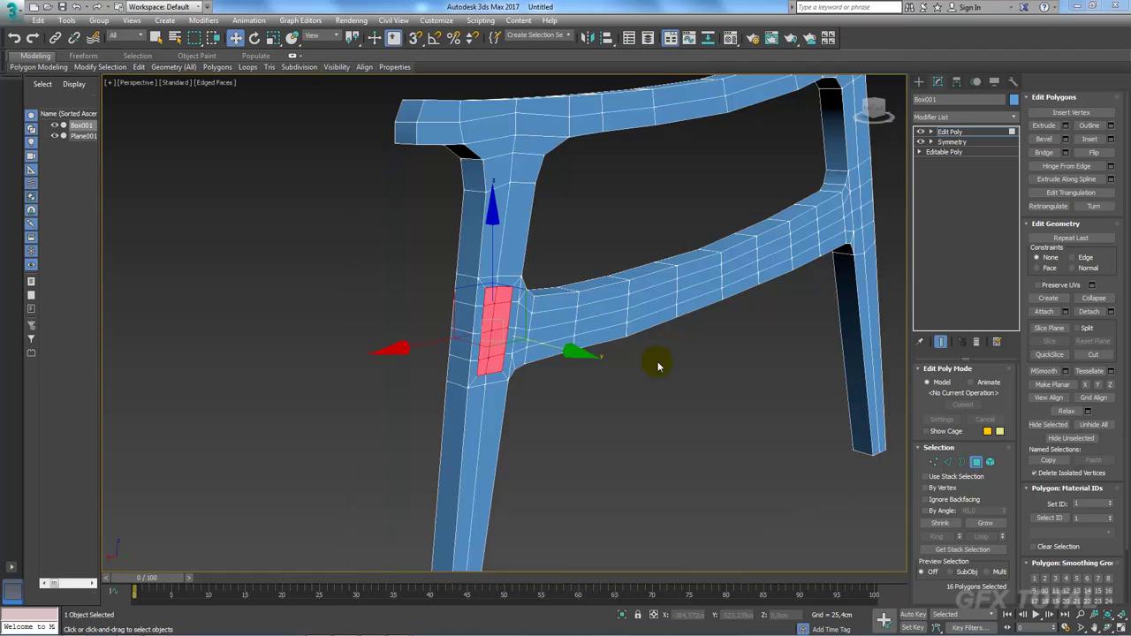
middle_click_drag(648, 365, 652, 366, "alt")
key("alt+Tab")
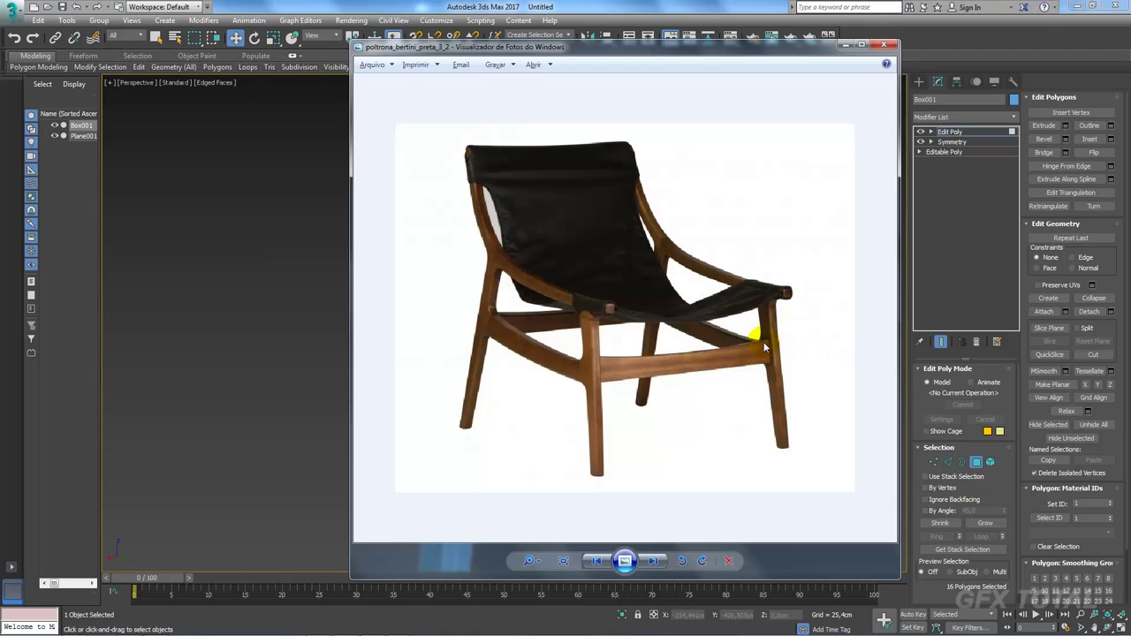
key("alt+Tab")
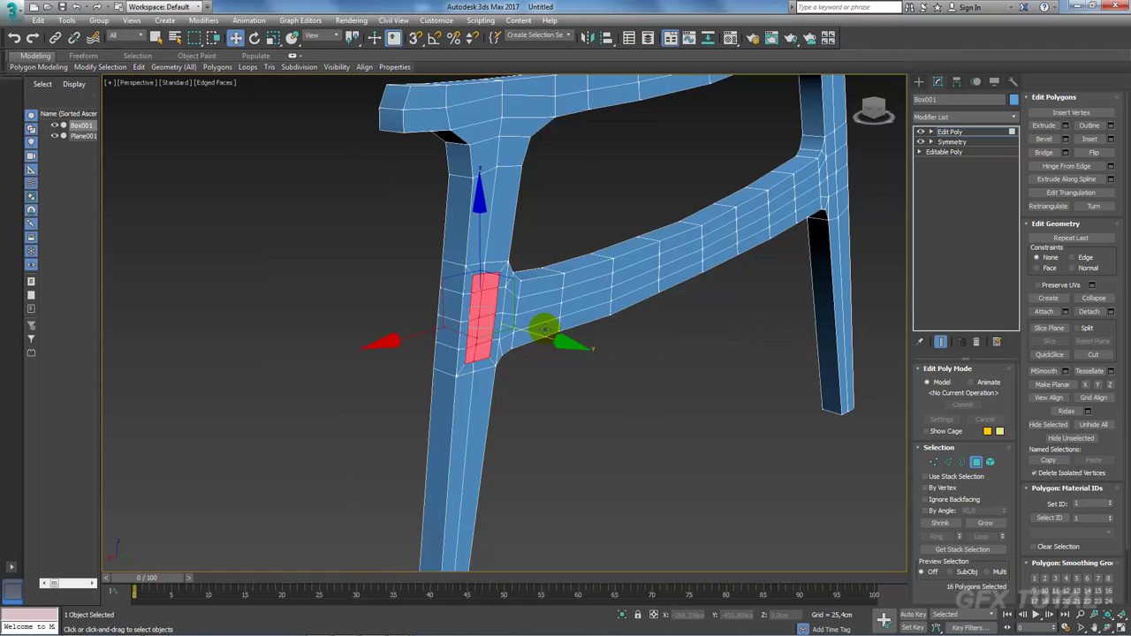
middle_click_drag(538, 324, 624, 353, "alt")
Step: Bridge the selected leg faces into a front stretcher bar and select its edge ring
left_click(1044, 153)
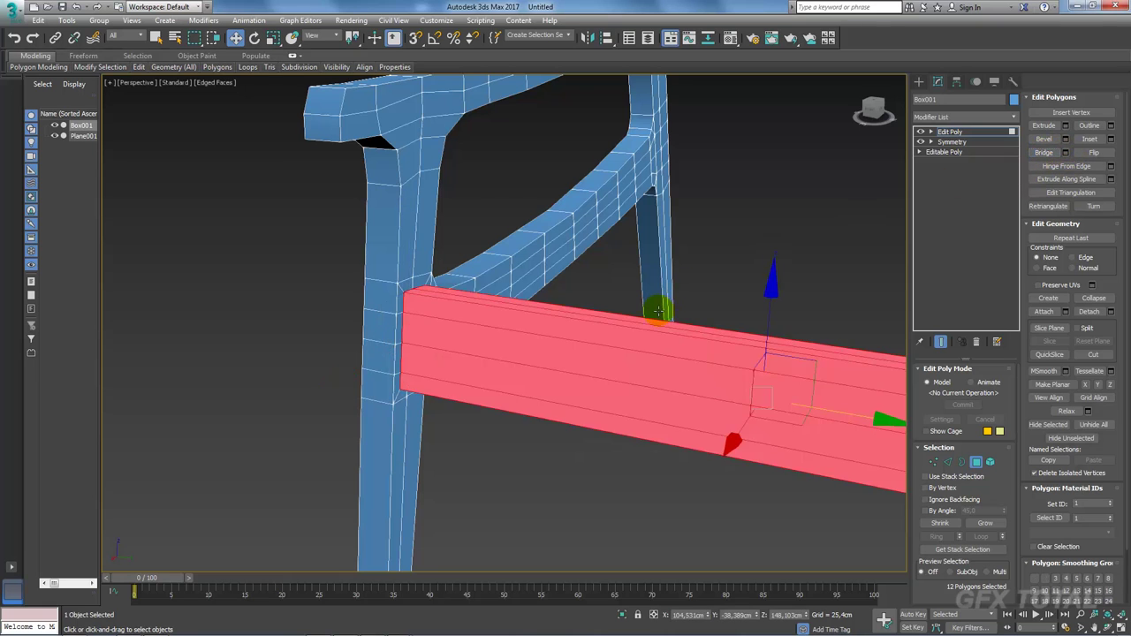
scroll(644, 349, "down", 5)
scroll(662, 328, "up", 3)
scroll(662, 327, "up", 2)
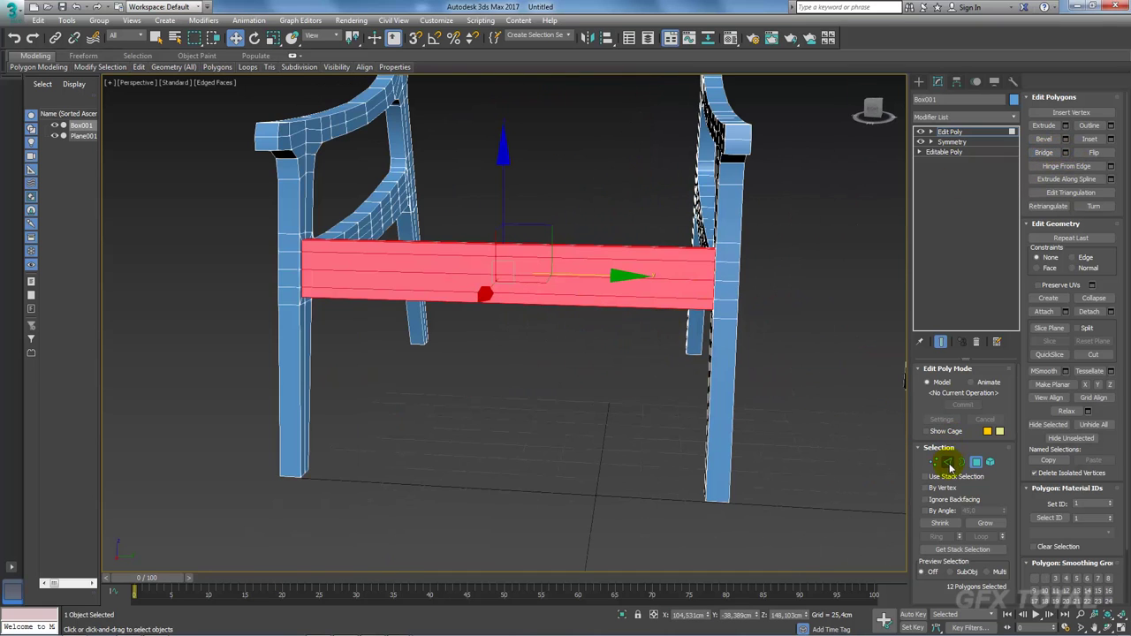
left_click(948, 463)
double_click(505, 257)
middle_click_drag(525, 220, 619, 230, "alt")
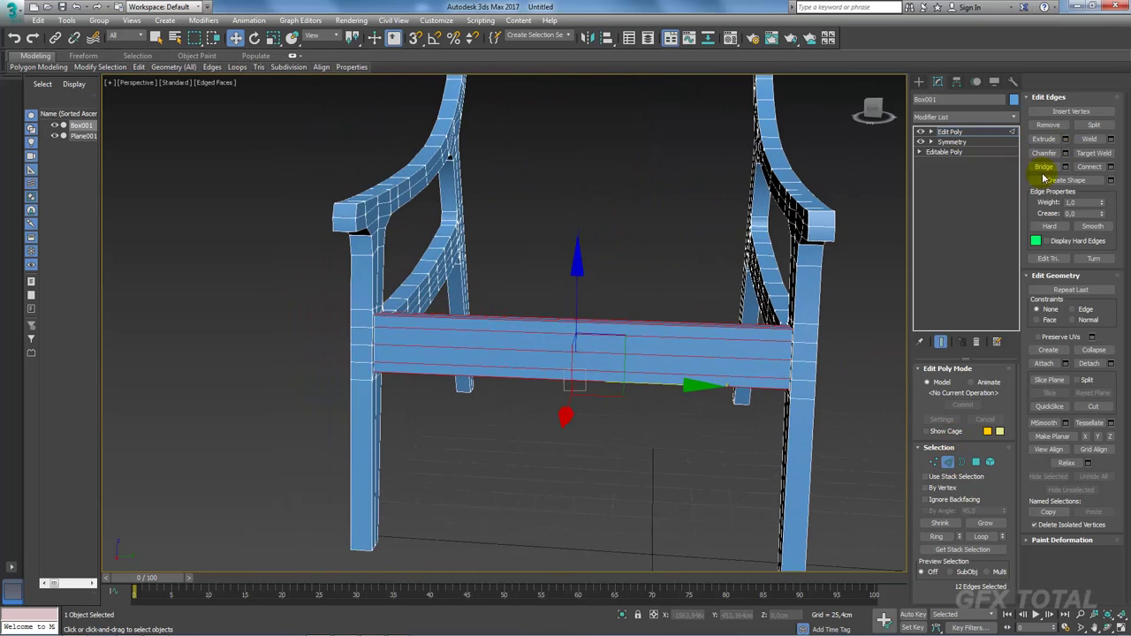
Step: Connect a middle edge loop across the stretcher and nudge it to start the curve
left_click(1109, 167)
left_click(511, 381)
middle_click_drag(521, 376, 571, 330, "alt")
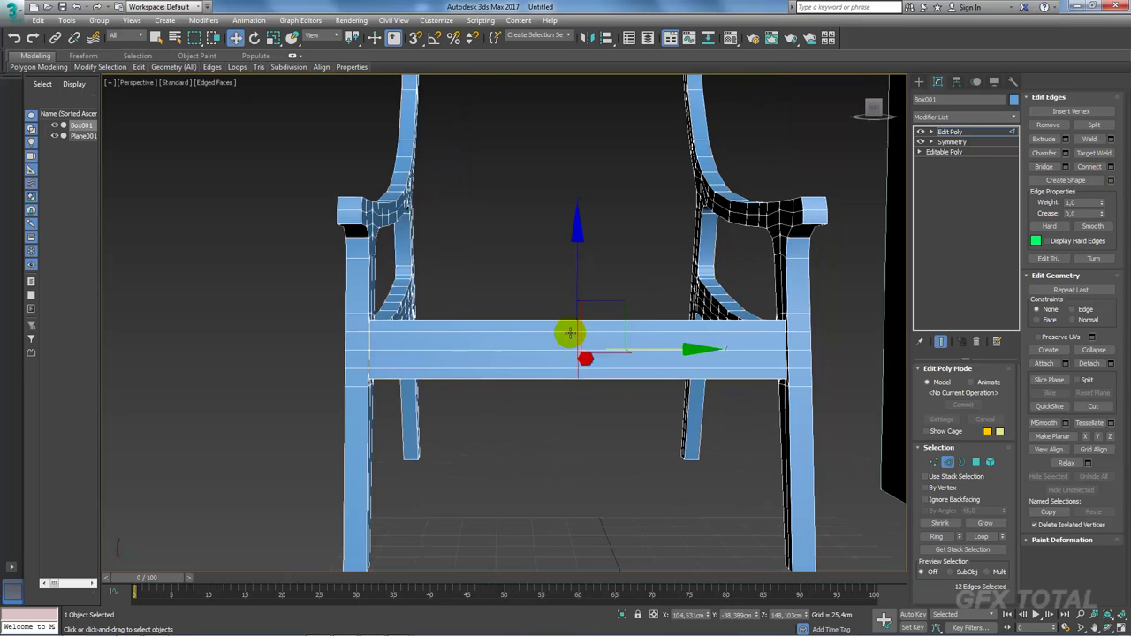
key("e")
key("r")
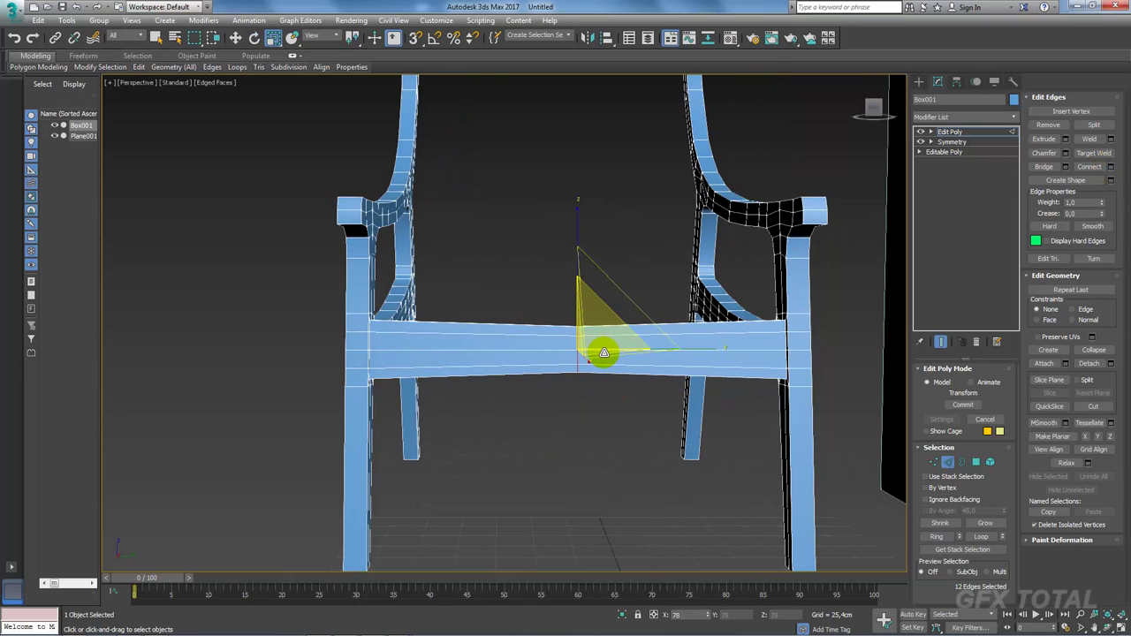
key("w")
middle_click_drag(537, 369, 619, 310, "alt")
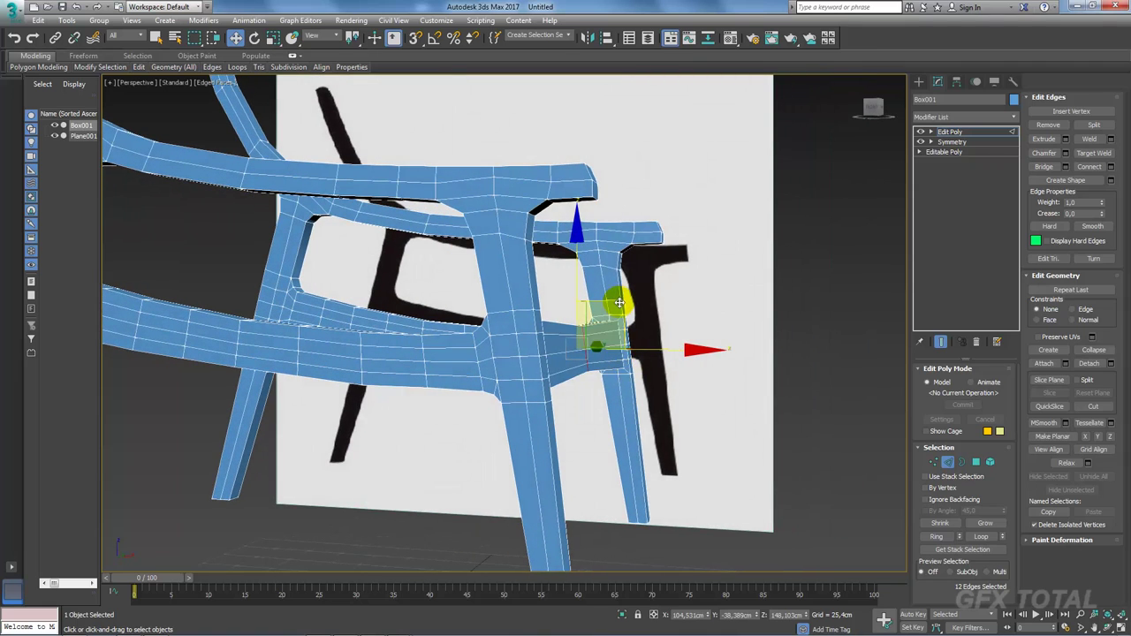
left_click_drag(620, 303, 619, 306)
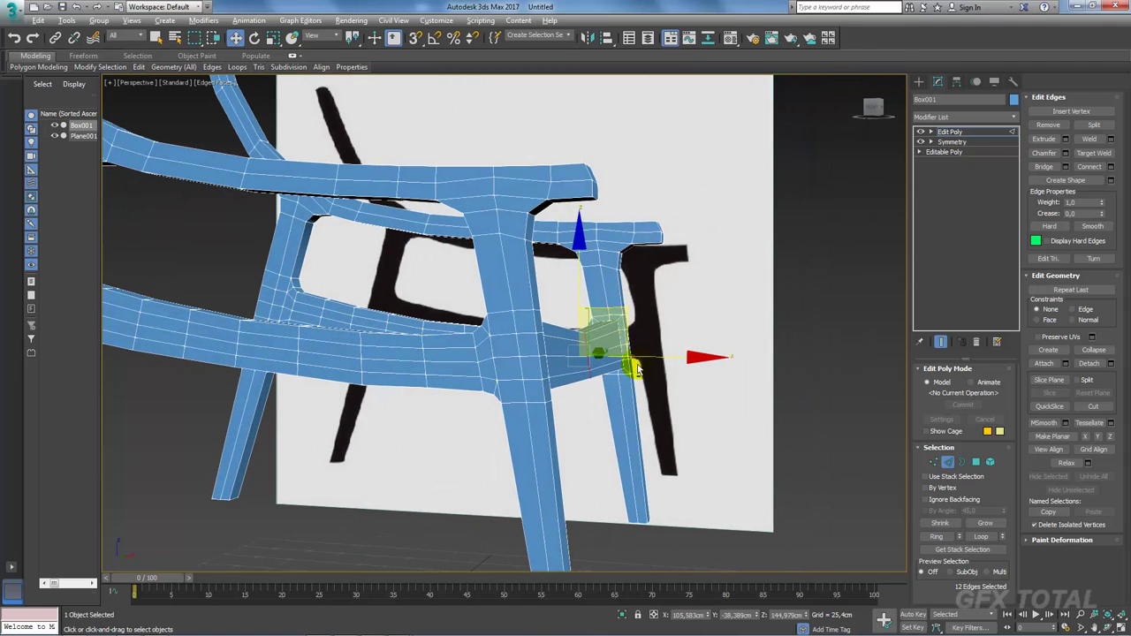
key("alt+Tab")
key("alt+Tab")
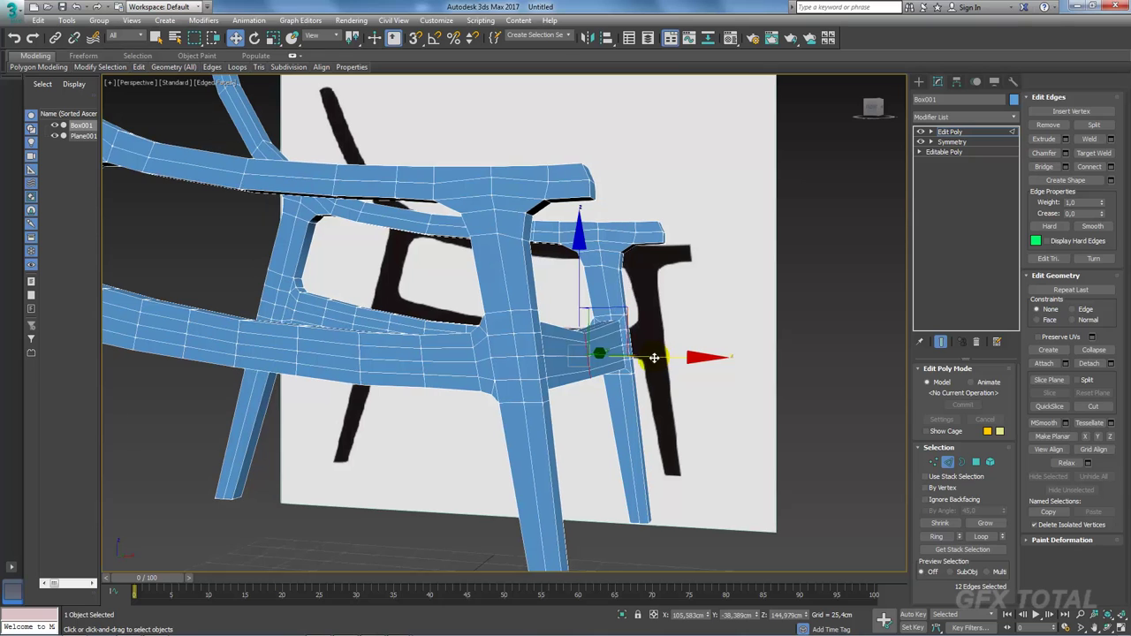
middle_click_drag(621, 310, 505, 404, "alt")
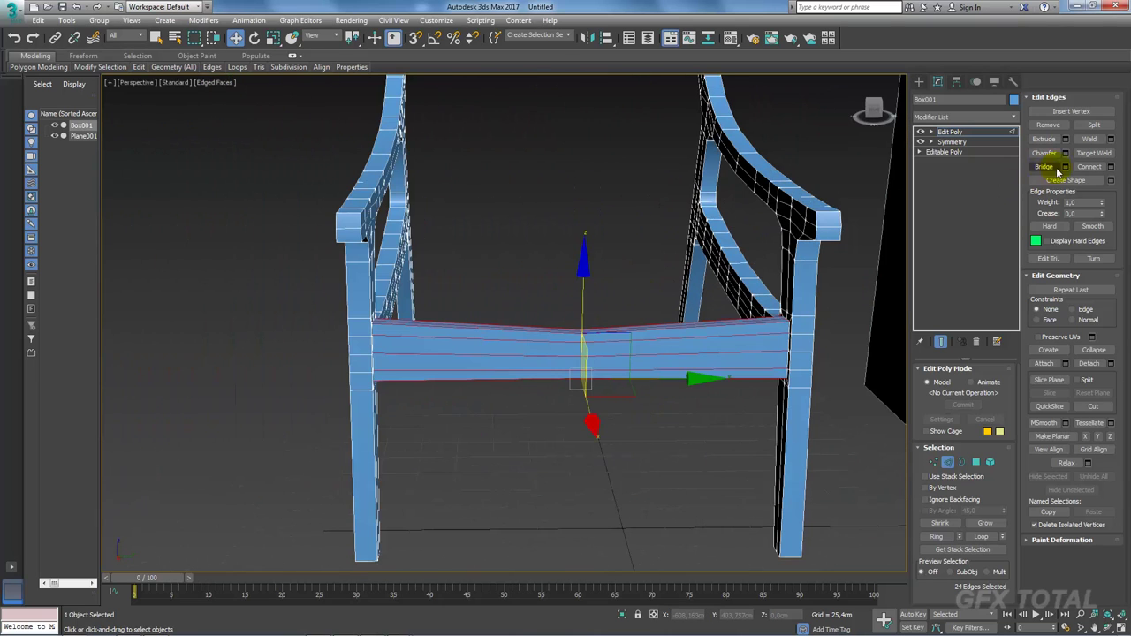
Step: Add a second edge loop, scale and move it, then return to Polygon mode
left_click(1089, 166)
key("e")
key("r")
mouse_move(494, 289)
middle_mouse_down("alt")
mouse_move(576, 271)
mouse_move(575, 305)
middle_mouse_up("alt")
key("w")
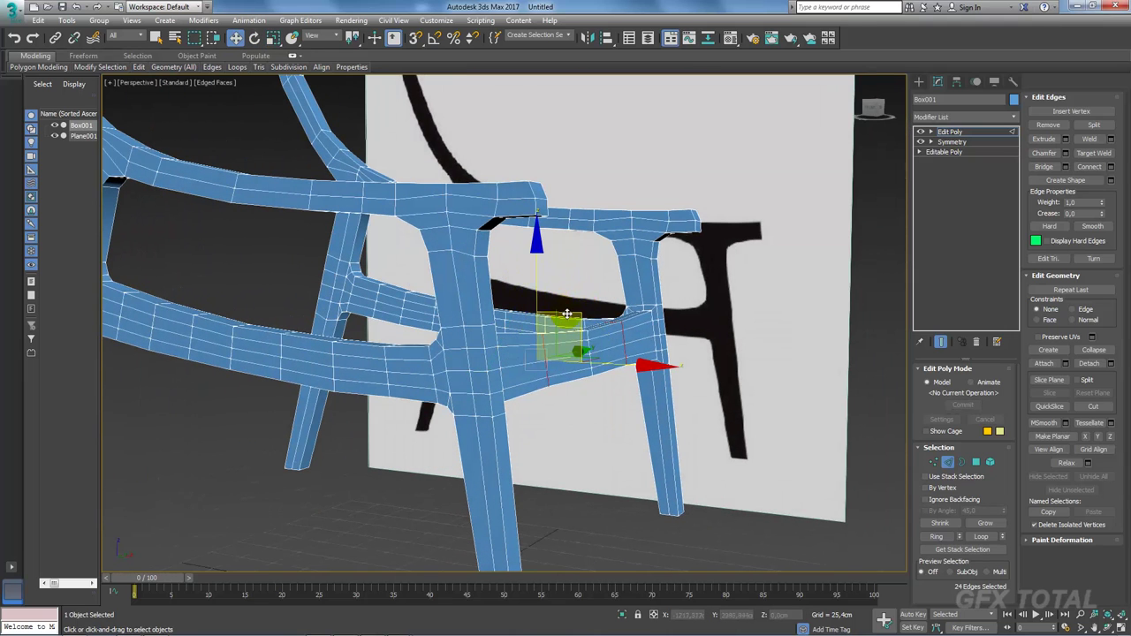
mouse_move(571, 317)
middle_mouse_down("alt")
mouse_move(550, 351)
mouse_move(562, 443)
mouse_move(531, 389)
mouse_move(503, 371)
mouse_move(539, 380)
middle_mouse_up("alt")
left_click(940, 131)
mouse_move(495, 292)
middle_mouse_down("alt")
mouse_move(518, 270)
mouse_move(557, 300)
mouse_move(468, 336)
mouse_move(424, 327)
middle_mouse_up("alt")
left_click(975, 461)
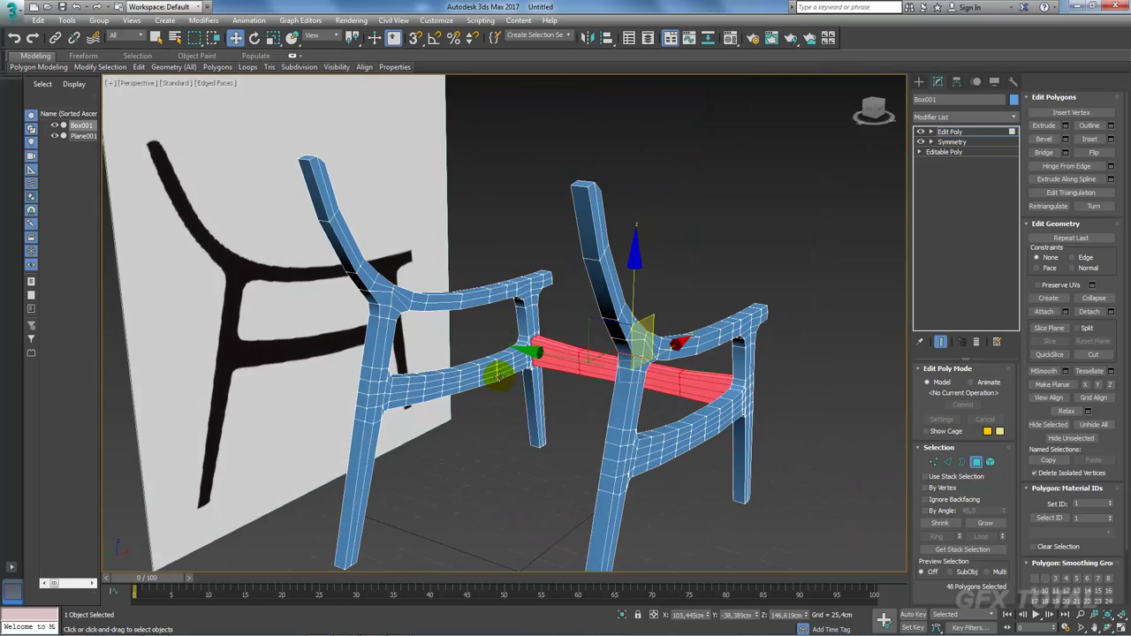
Step: Select the run of seven faces down the armrest leg joint
scroll(424, 327, "up", 3)
scroll(427, 318, "up", 3)
left_click(411, 318)
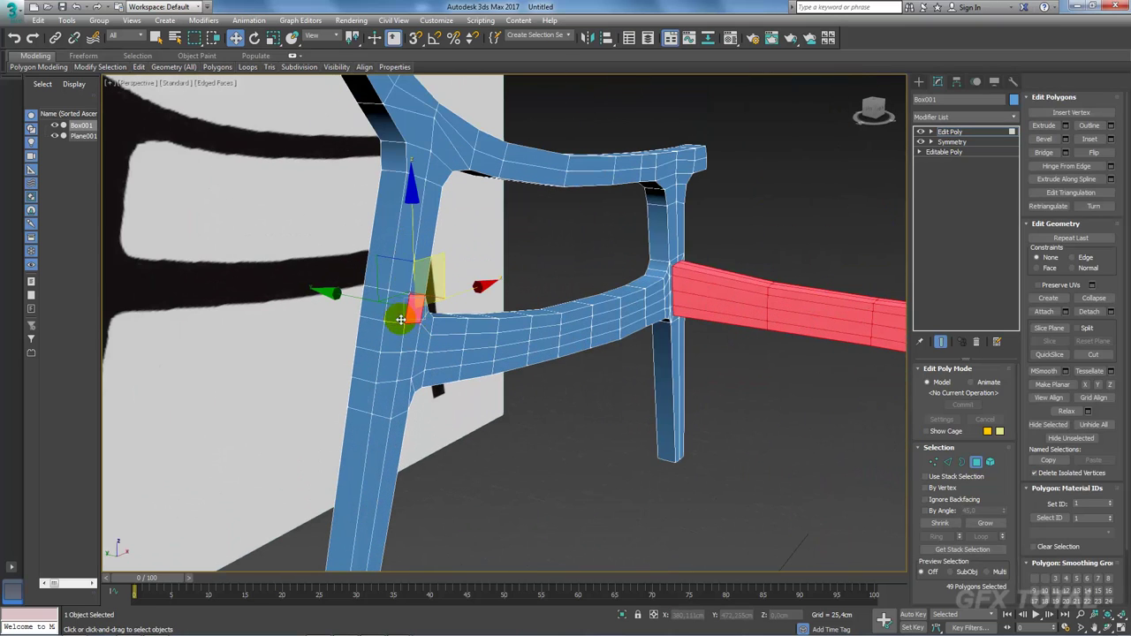
left_click(403, 341, "ctrl")
left_click(398, 351, "ctrl")
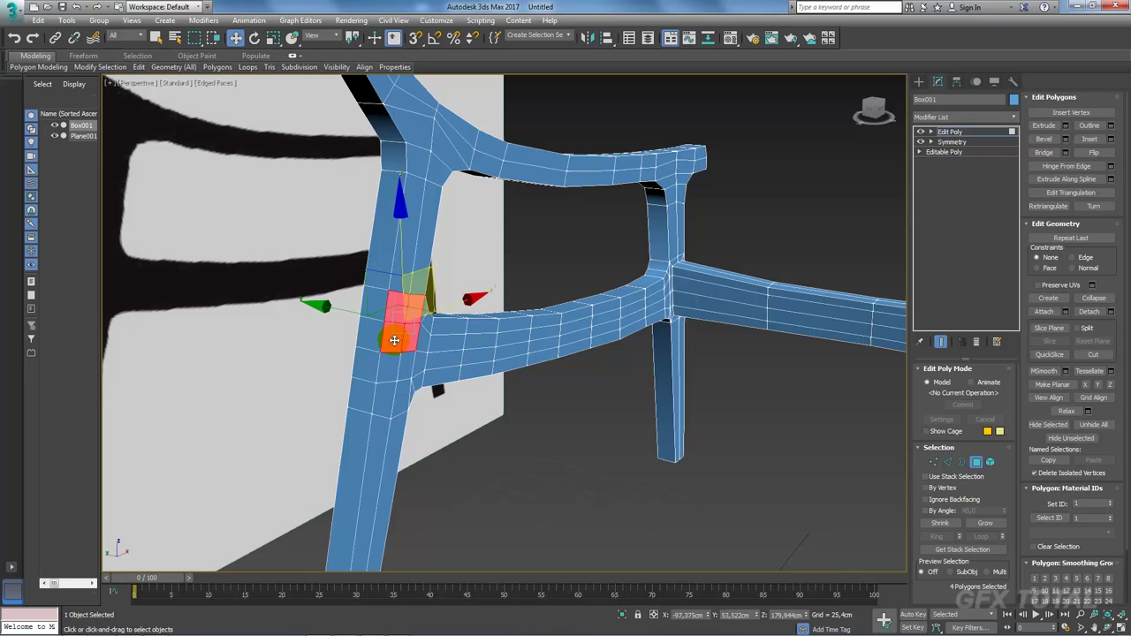
left_click(396, 363, "ctrl")
left_click(394, 375, "ctrl")
left_click(393, 389, "ctrl")
left_click(392, 402, "ctrl")
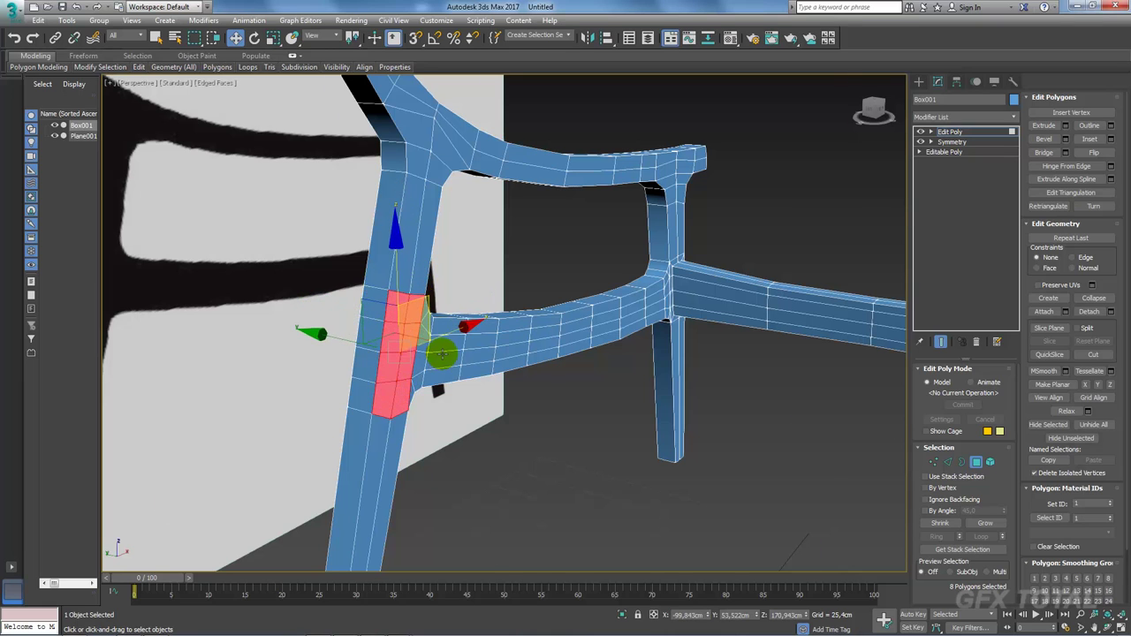
Step: Add the matching eight faces on the opposite leg joint
scroll(442, 354, "down", 5)
mouse_move(442, 353)
middle_mouse_down("alt")
mouse_move(595, 358)
mouse_move(543, 277)
middle_mouse_up("alt")
scroll(595, 358, "up", 5)
left_click(543, 277, "ctrl")
left_click(541, 289, "ctrl")
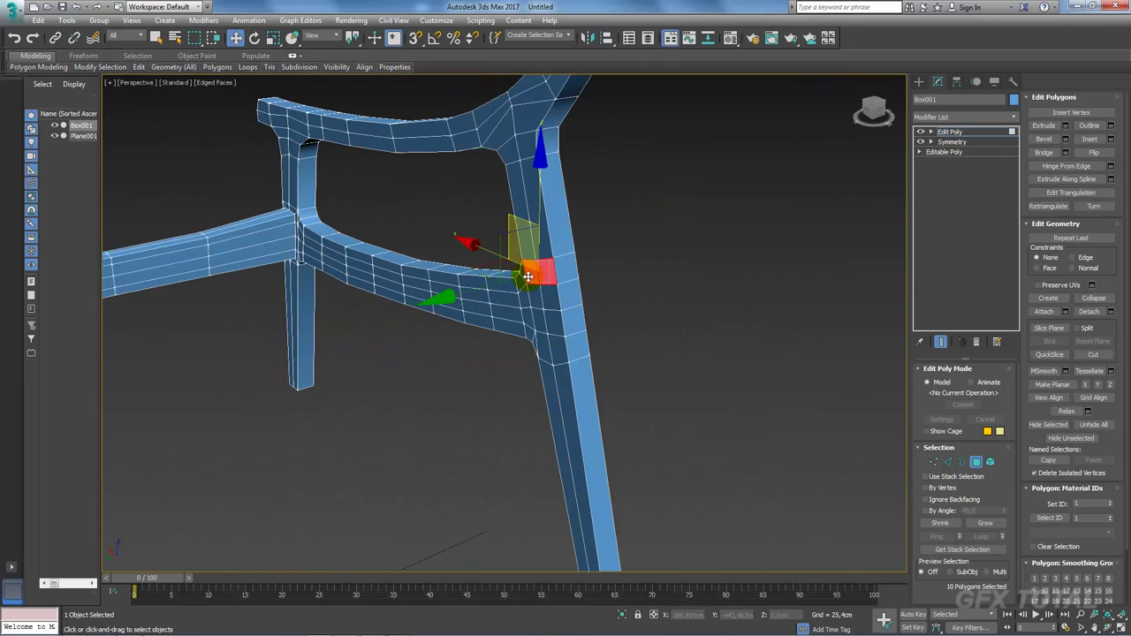
left_click(539, 301, "ctrl")
left_click(541, 314, "ctrl")
left_click(542, 325, "ctrl")
left_click(541, 337, "ctrl")
left_click(542, 349, "ctrl")
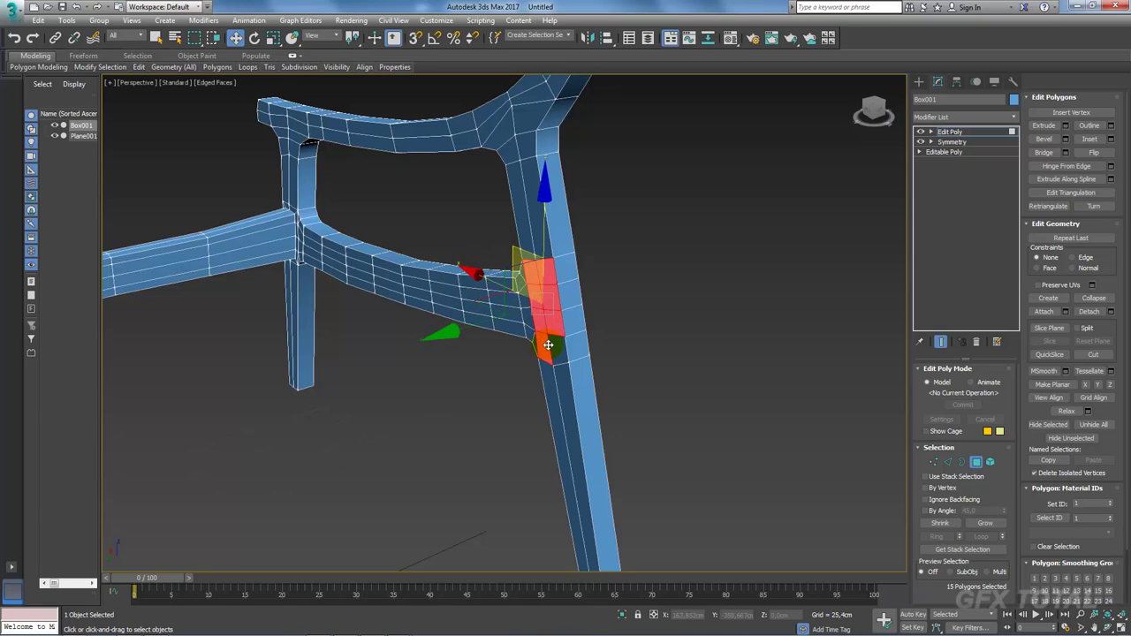
left_click(543, 359, "ctrl")
Step: Inset the selected leg faces and bridge them into a new crossbar
left_click(1111, 139)
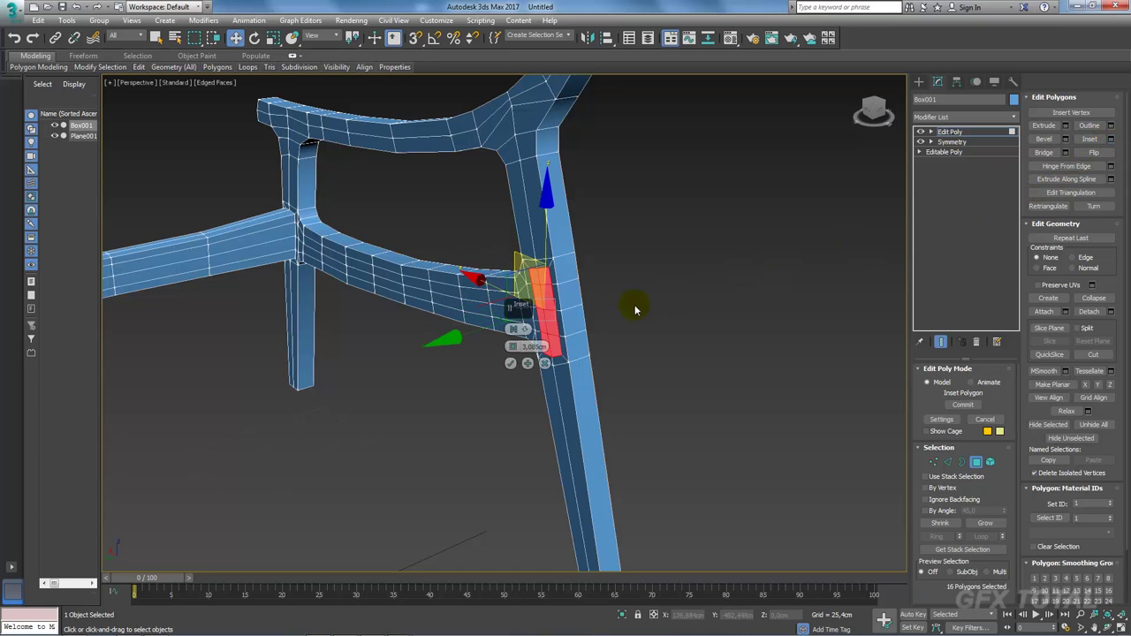
left_click(511, 363)
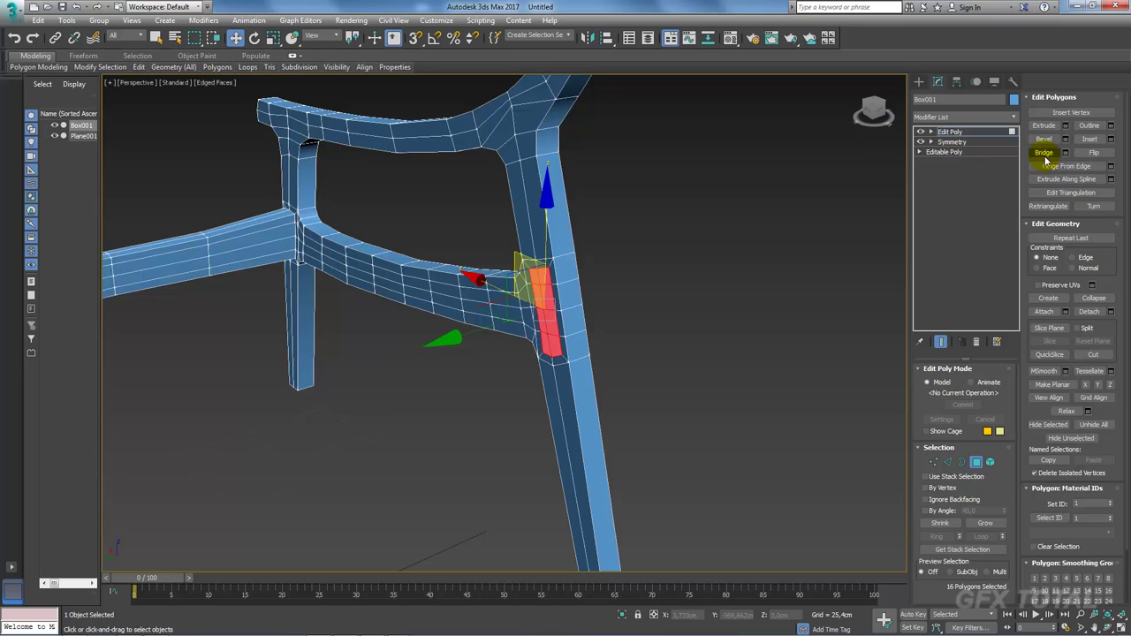
left_click(1044, 152)
mouse_move(583, 292)
middle_mouse_down("alt")
mouse_move(703, 283)
mouse_move(873, 357)
middle_mouse_up("alt")
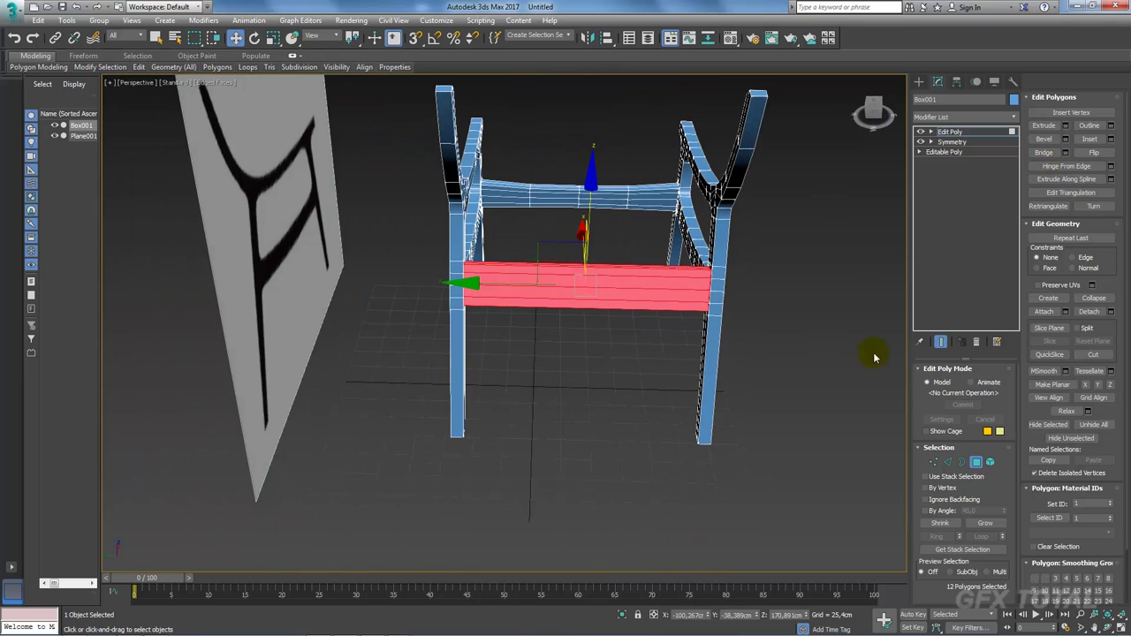
Step: In Edge mode, scale and shift the crossbar's middle edges to match the reference photo
left_click(941, 449)
left_click(941, 449)
key("2")
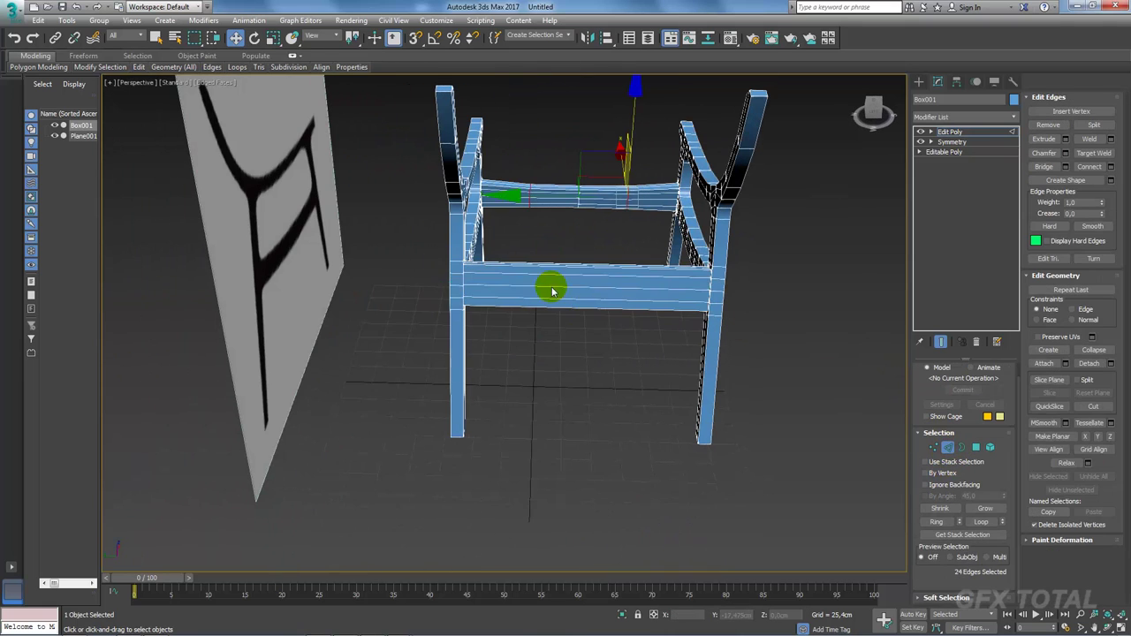
middle_click_drag(550, 285, 569, 384, "alt")
key("alt+Tab")
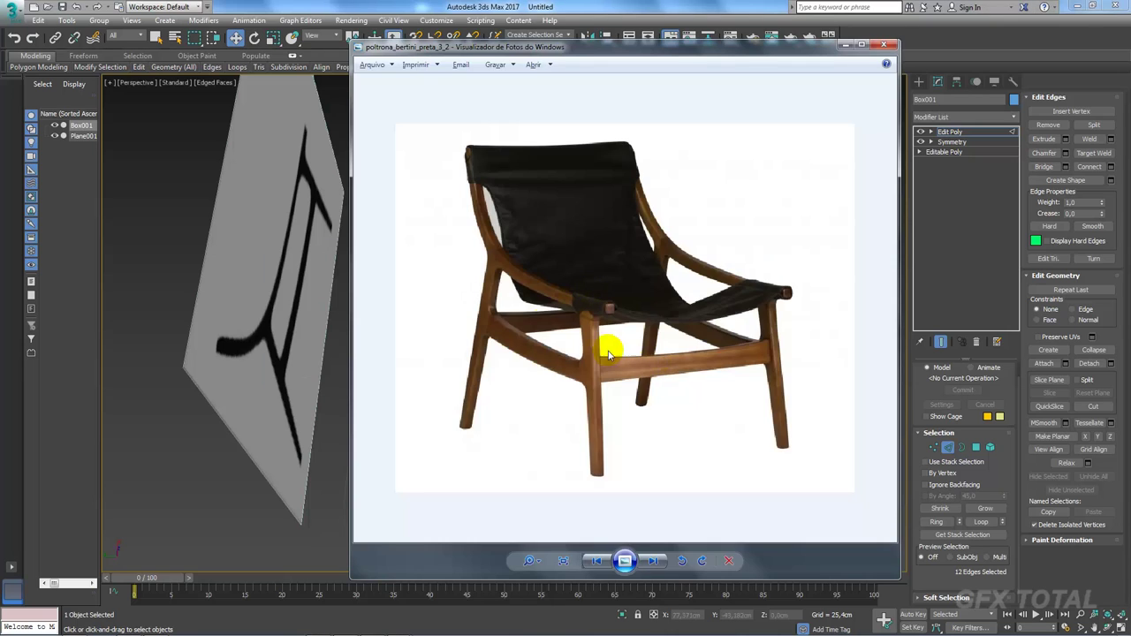
key("alt+Tab")
mouse_move(547, 371)
middle_mouse_down("alt")
mouse_move(537, 386)
mouse_move(581, 384)
middle_mouse_up("alt")
key("e")
key("r")
scroll(580, 383, "up", 3)
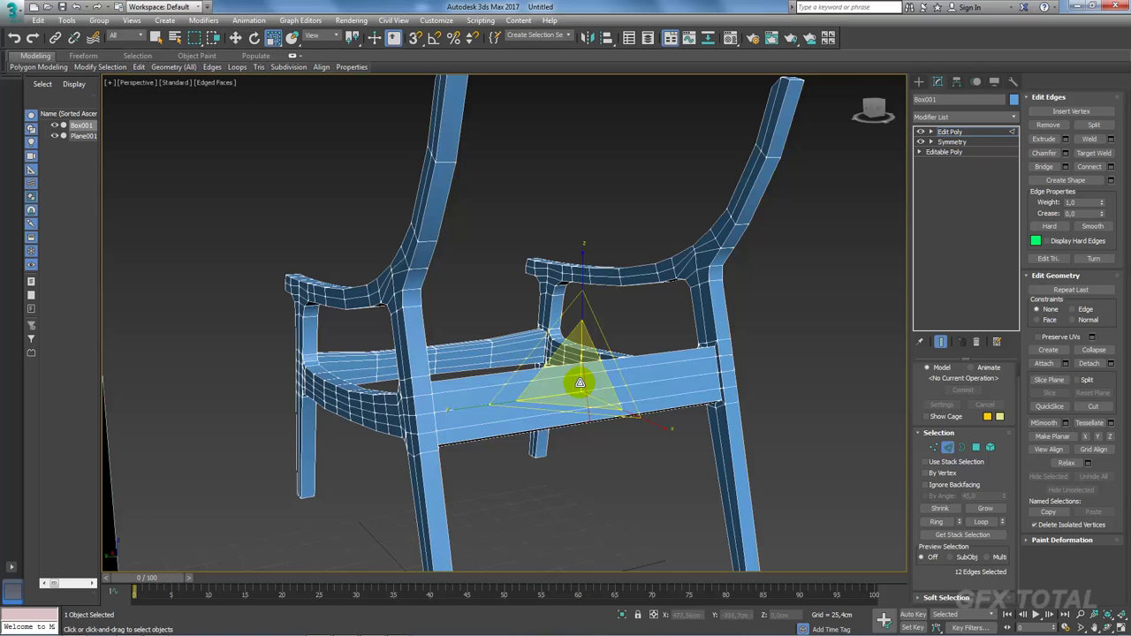
key("w")
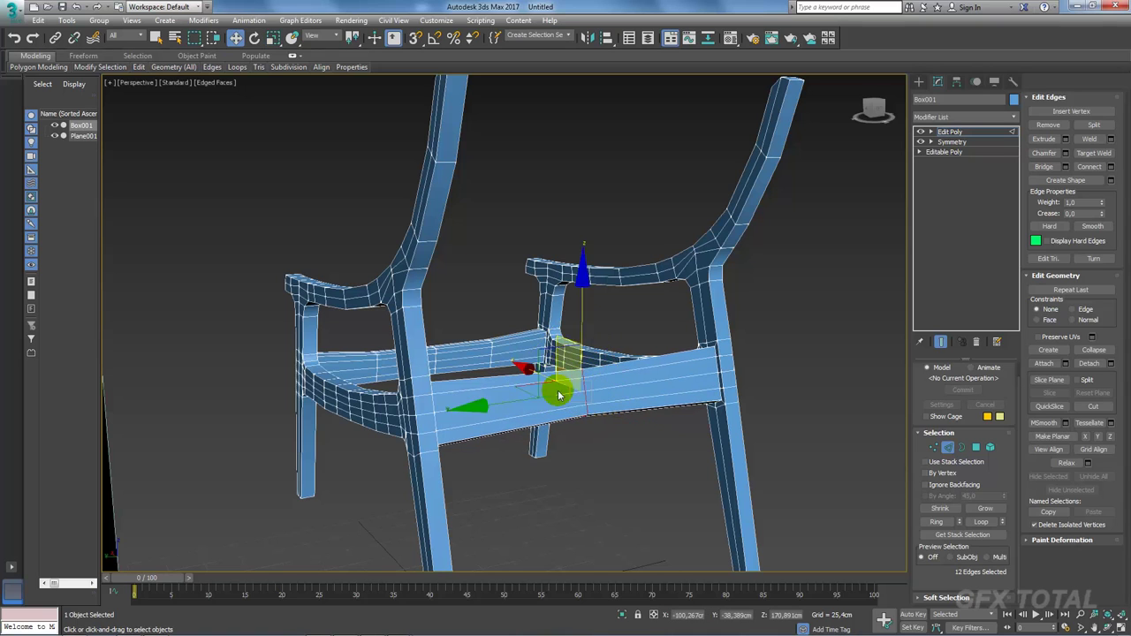
middle_click_drag(576, 364, 581, 398, "alt")
left_click_drag(552, 341, 555, 348)
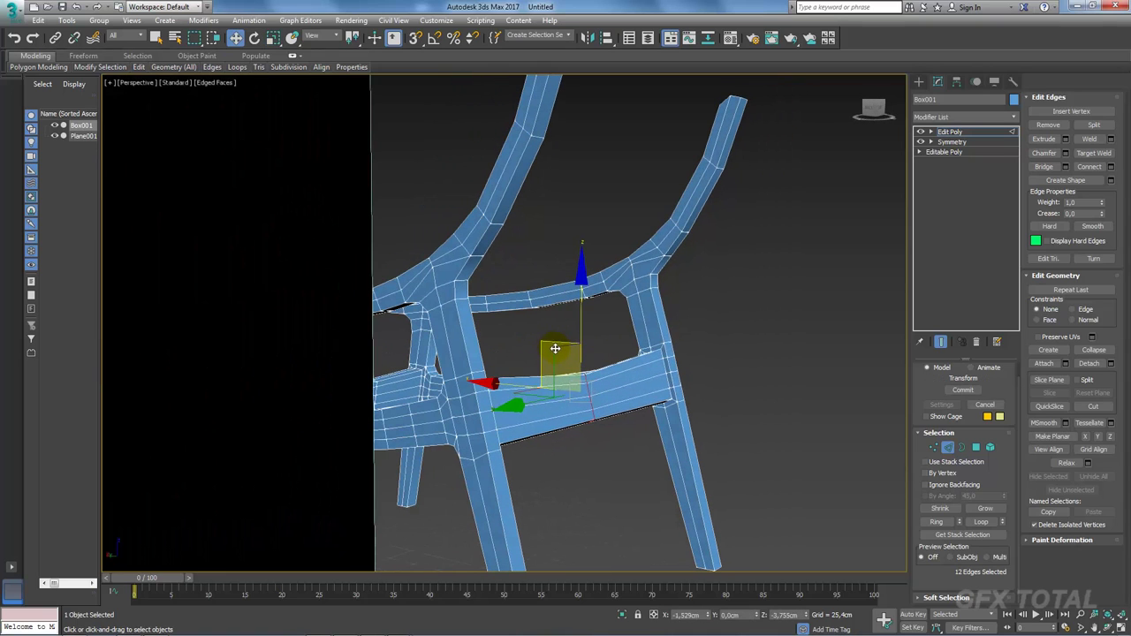
Step: Connect new loops between the rail's two edge loops and lower them slightly
scroll(575, 371, "down", 3)
middle_click_drag(613, 392, 543, 450, "alt")
left_click(543, 450)
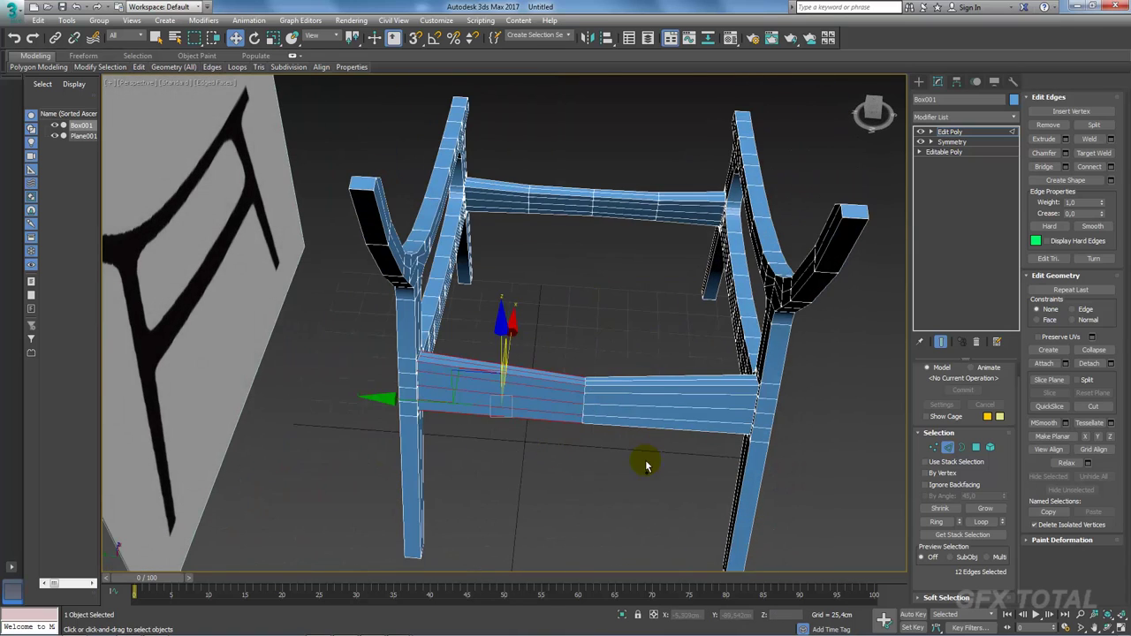
left_click(645, 462, "ctrl")
left_click(1090, 166)
middle_click_drag(618, 392, 632, 354, "alt")
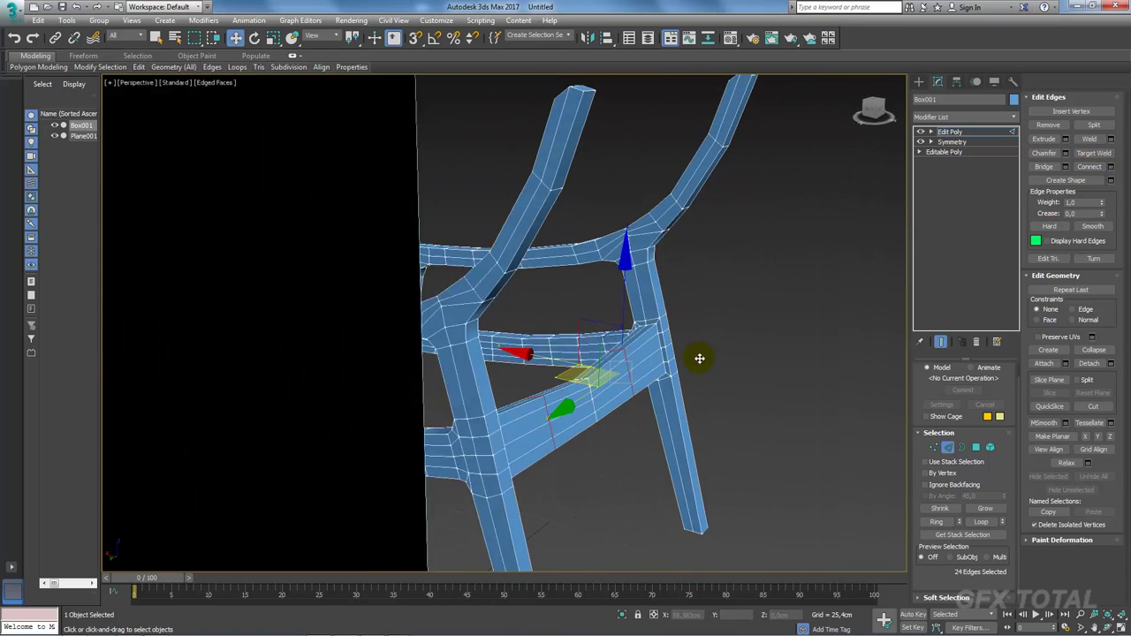
key("r")
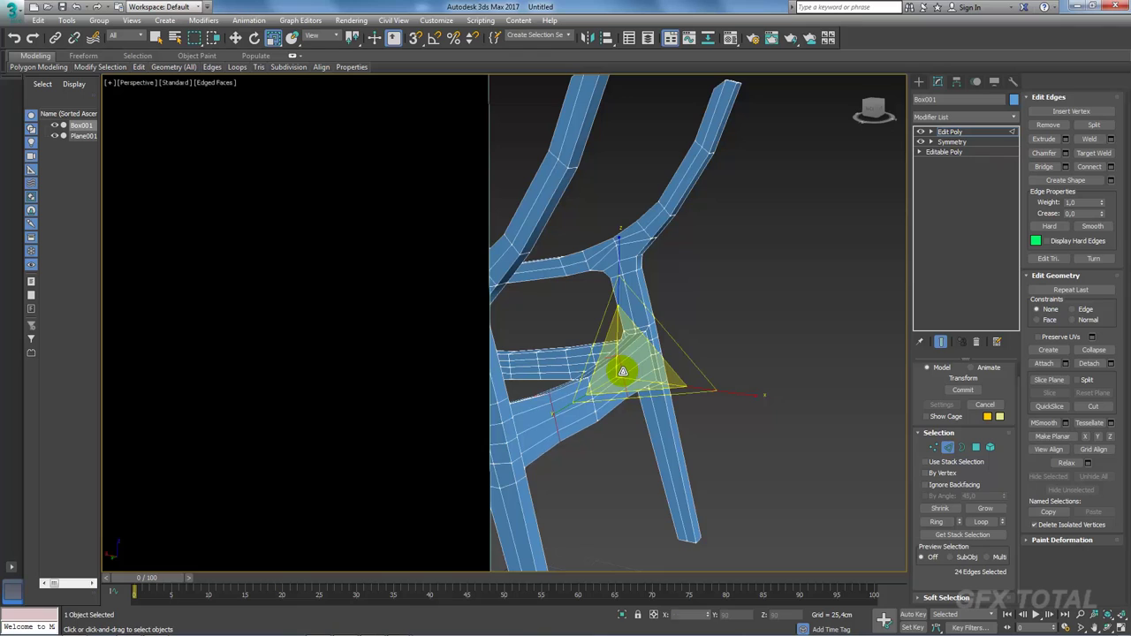
key("w")
middle_click_drag(619, 373, 570, 339, "alt")
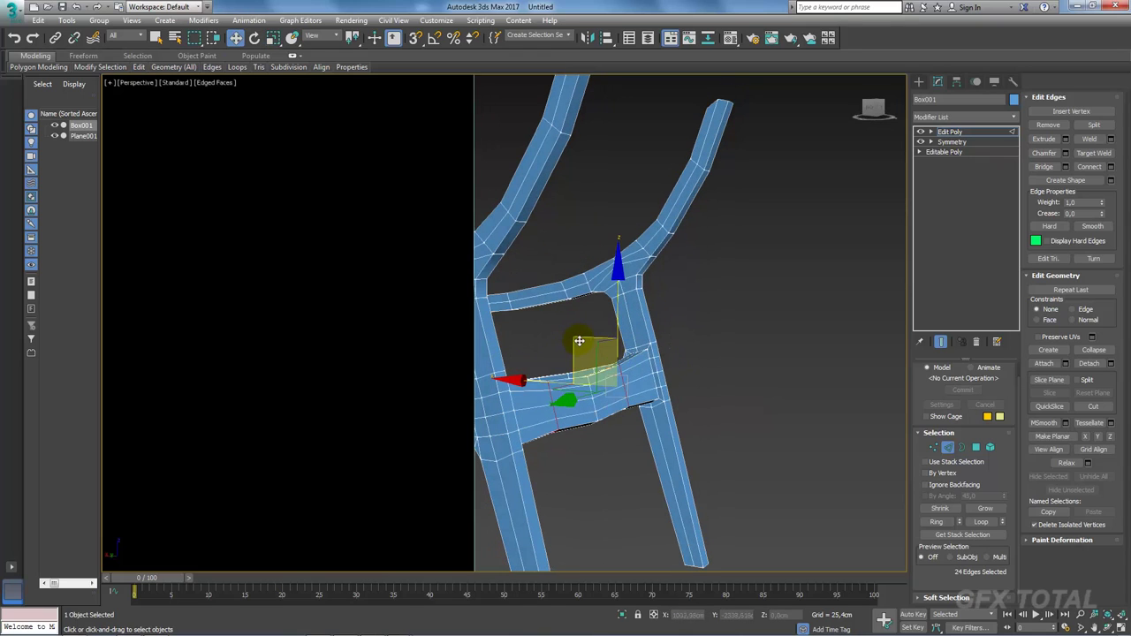
left_click_drag(579, 341, 579, 344)
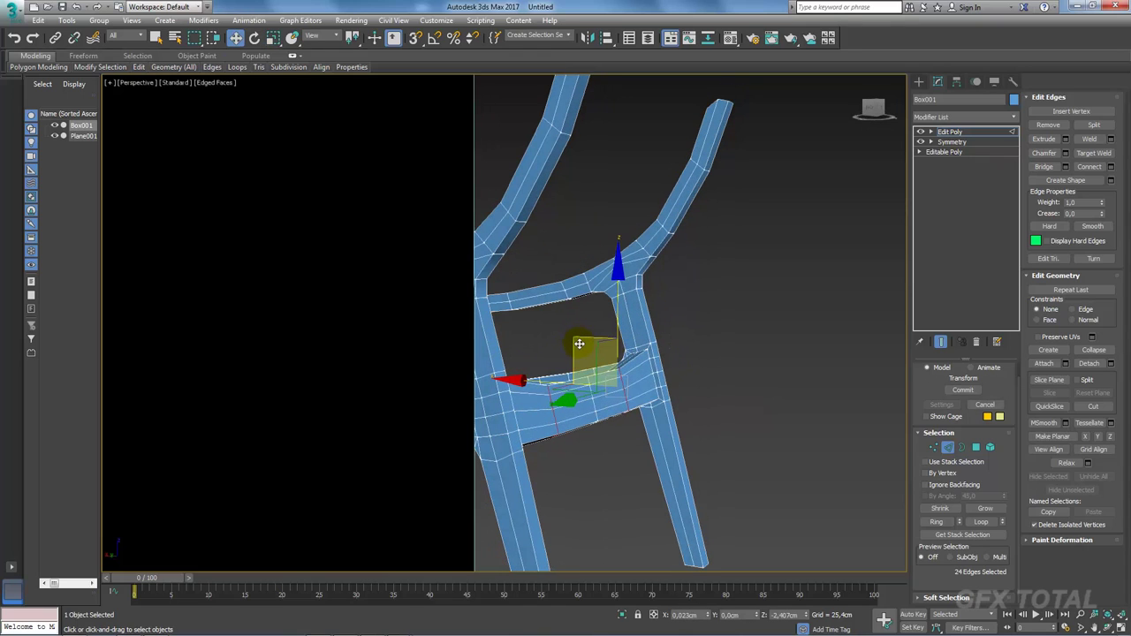
mouse_move(579, 343)
middle_mouse_down("alt")
mouse_move(596, 500)
mouse_move(571, 453)
mouse_move(497, 379)
middle_mouse_up("alt")
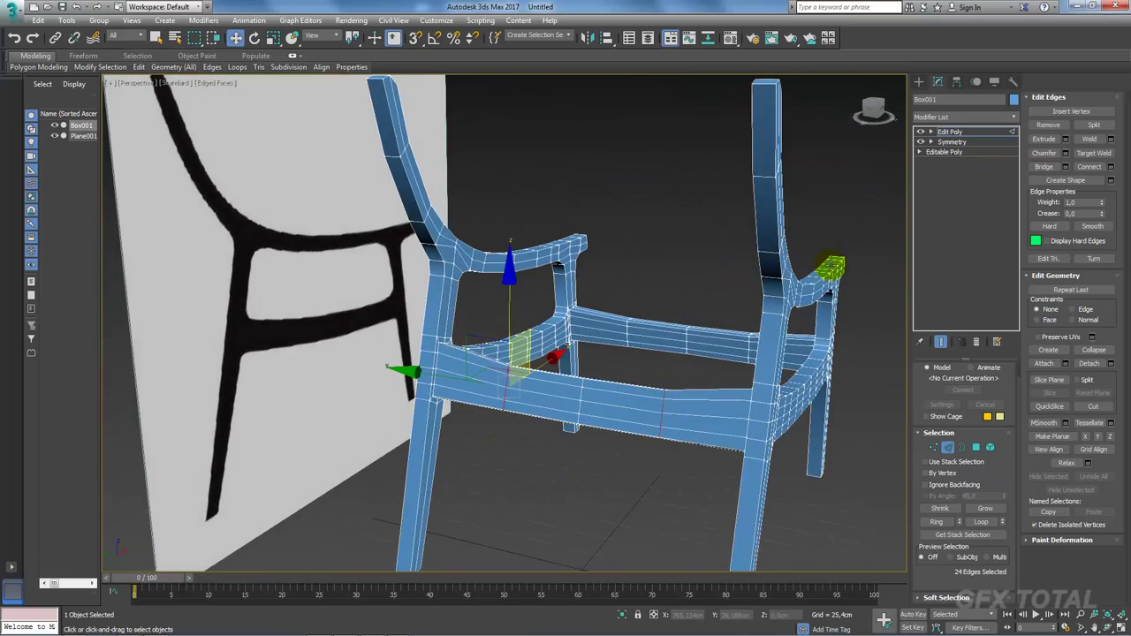
Step: Exit sub-object mode, orbit to the chair back, and switch to the reference photo
left_click(963, 132)
scroll(732, 215, "down", 5)
mouse_move(731, 215)
middle_mouse_down("alt")
mouse_move(658, 196)
mouse_move(644, 221)
mouse_move(610, 174)
middle_mouse_up("alt")
scroll(655, 196, "up", 6)
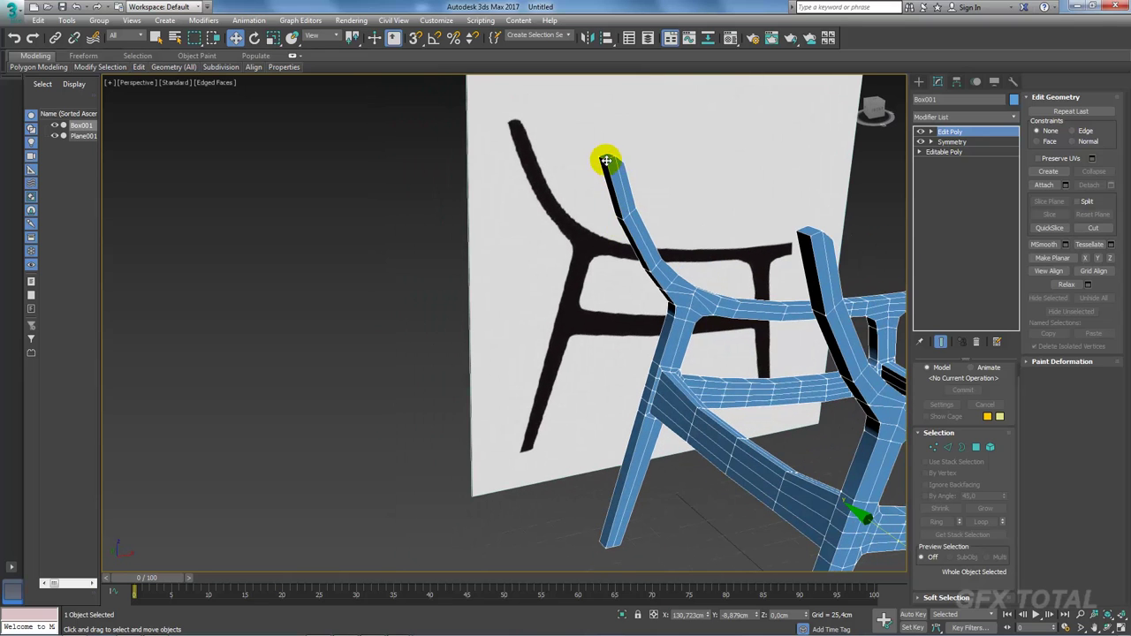
key("alt+Tab")
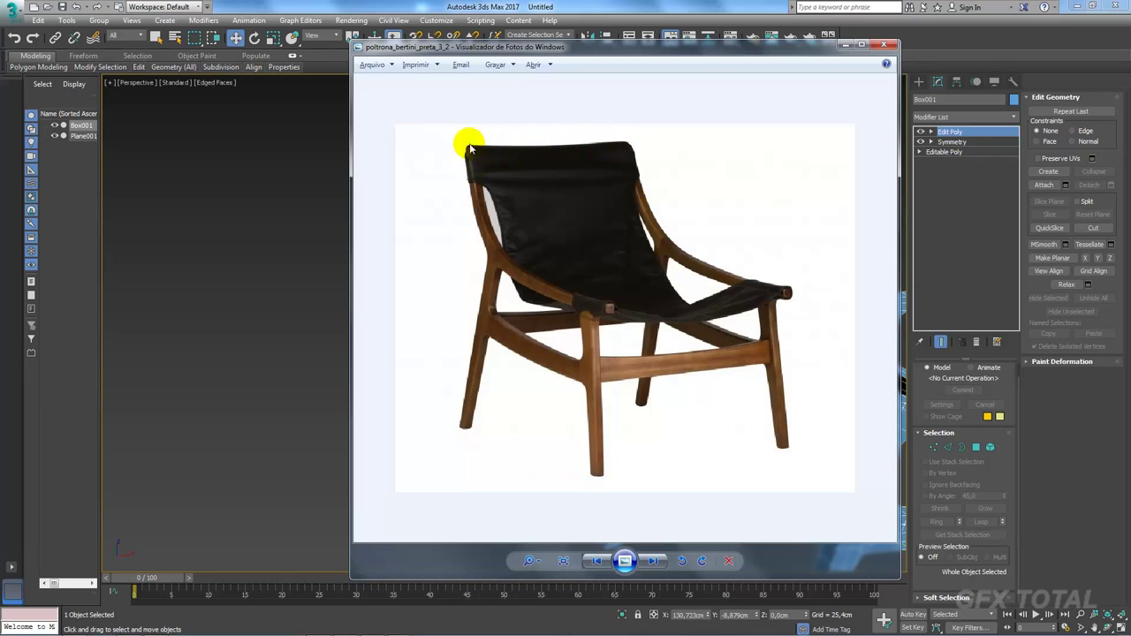
Step: Step through four reference images to reach the rear-view chair photo
left_click(654, 562)
left_click(654, 563)
left_click(654, 562)
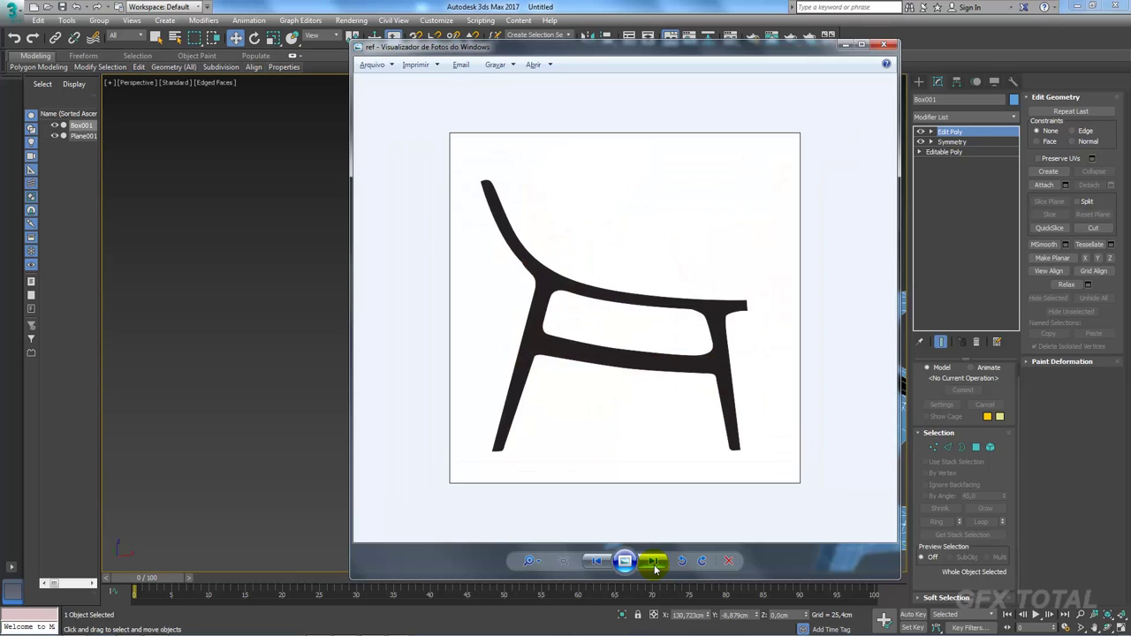
left_click(597, 561)
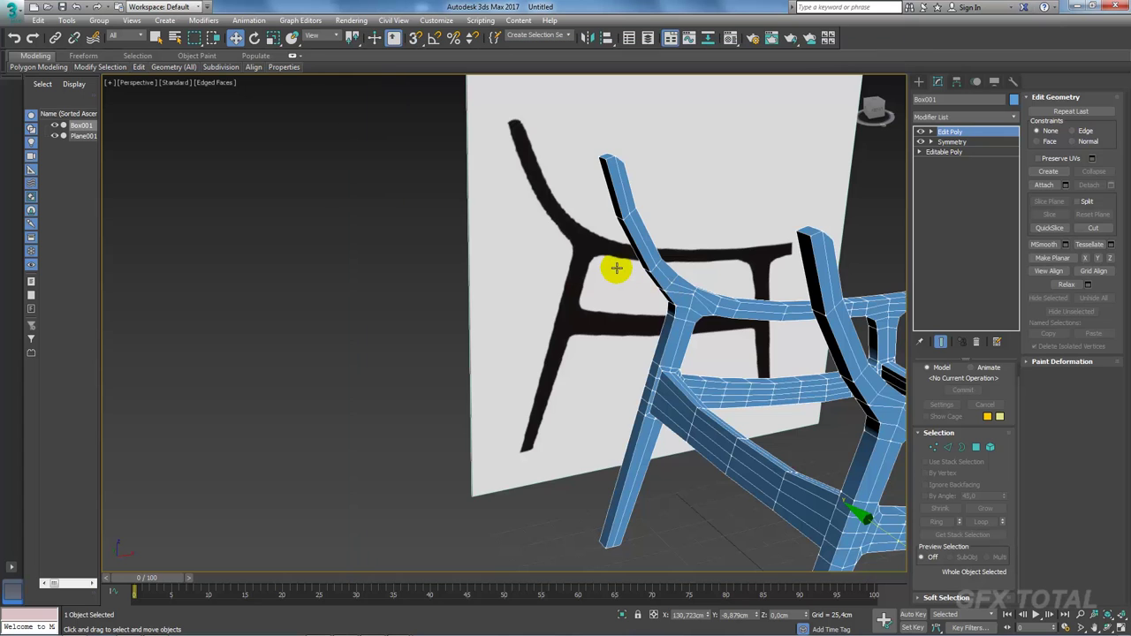
Step: In Polygon mode, select two polygons at the top of the backrest
scroll(646, 250, "down", 2)
scroll(575, 260, "up", 4)
scroll(568, 263, "up", 2)
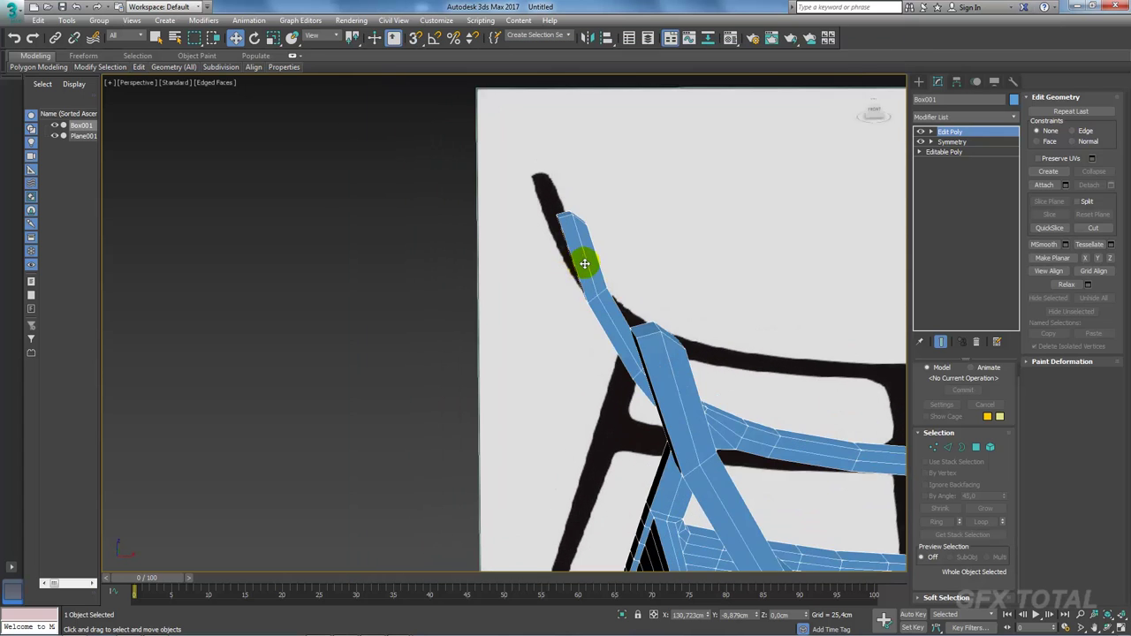
middle_click_drag(583, 260, 613, 259, "alt")
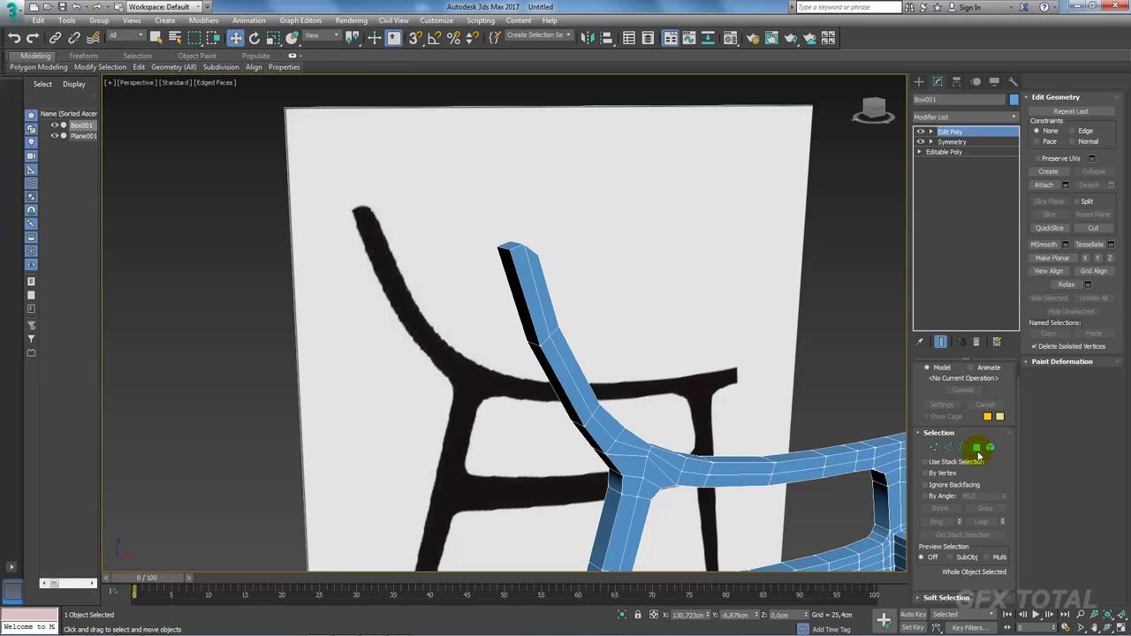
left_click(976, 447)
left_click(546, 290)
left_click(543, 301, "ctrl")
Step: Add the back post's top faces and Detach them, bringing up the Object001 prompt
mouse_move(579, 316)
middle_mouse_down("alt")
mouse_move(686, 328)
mouse_move(744, 316)
middle_mouse_up("alt")
left_click(837, 200)
left_click(833, 212, "ctrl")
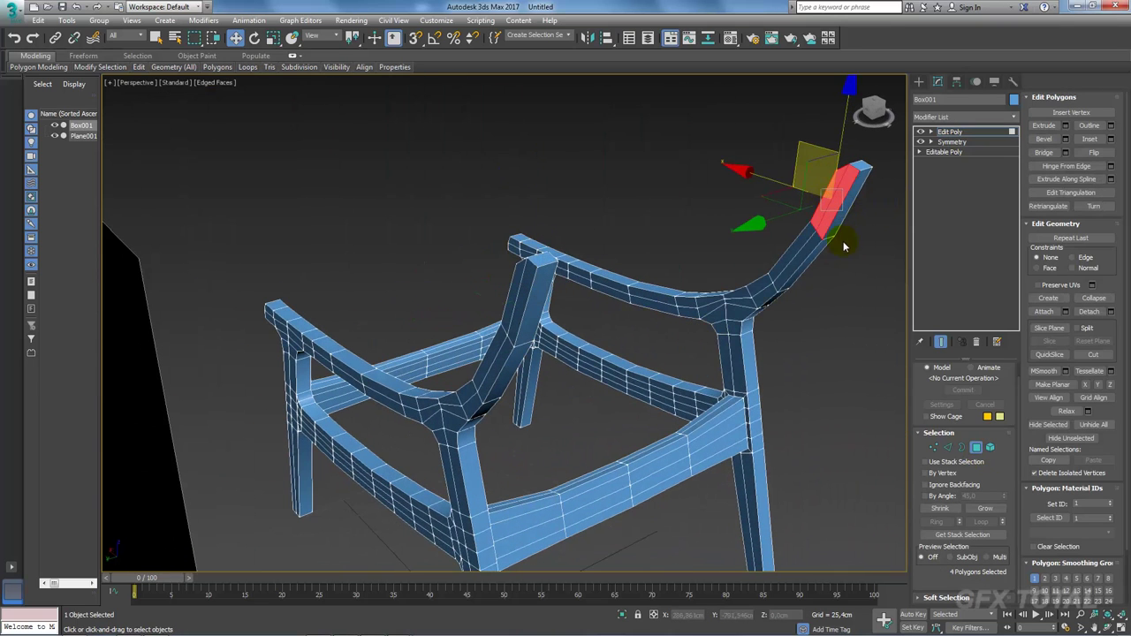
middle_click_drag(846, 245, 760, 256, "alt")
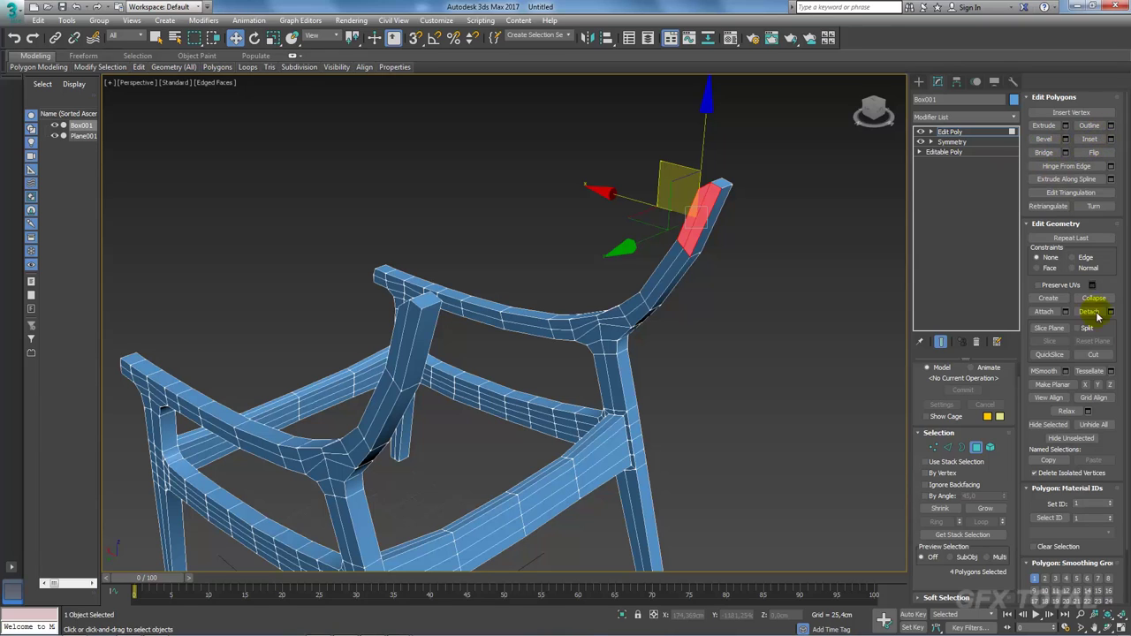
left_click(1097, 312)
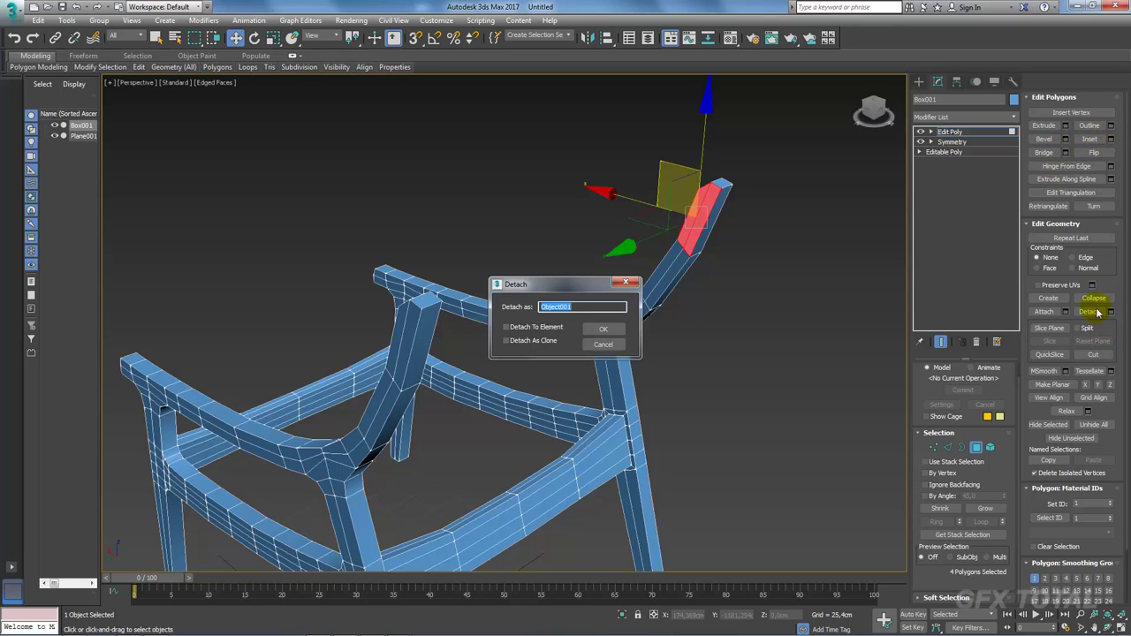
left_click_drag(538, 289, 472, 183)
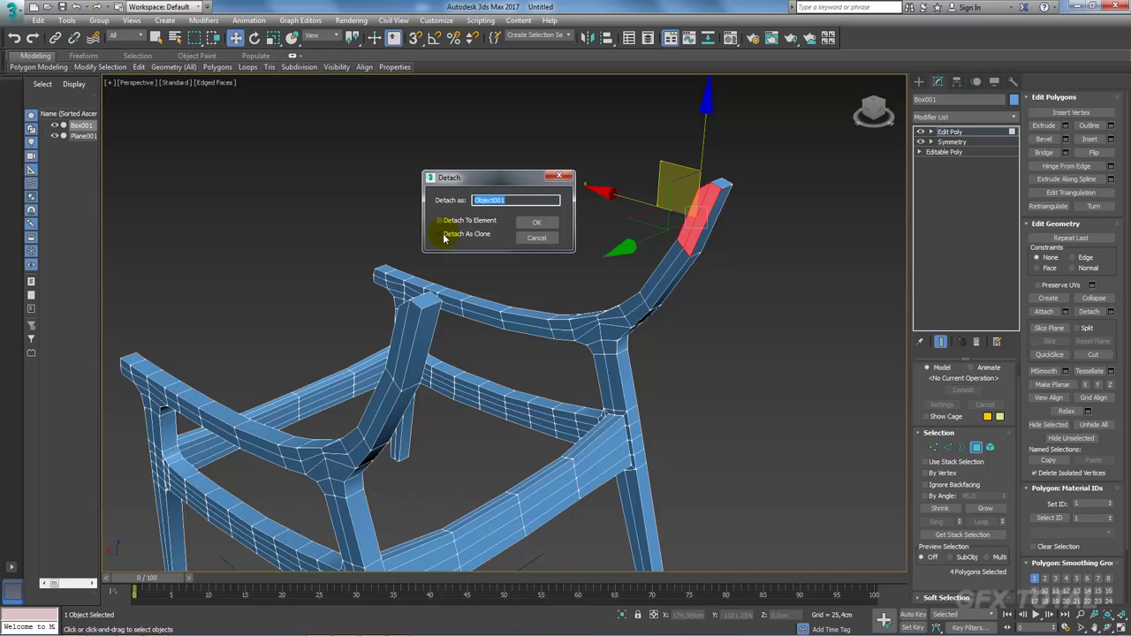
Step: Detach the faces as Object001, select it alone and set its object colour to green
left_click(545, 224)
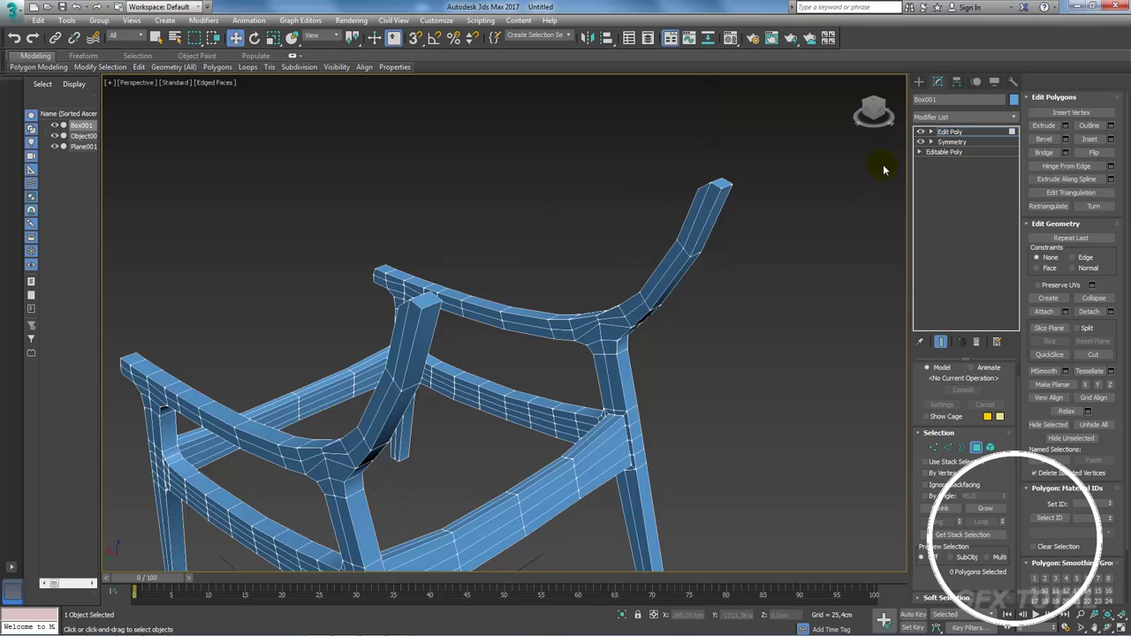
left_click(950, 131)
mouse_move(790, 168)
left_mouse_down()
mouse_move(714, 216)
mouse_move(645, 290)
left_mouse_up()
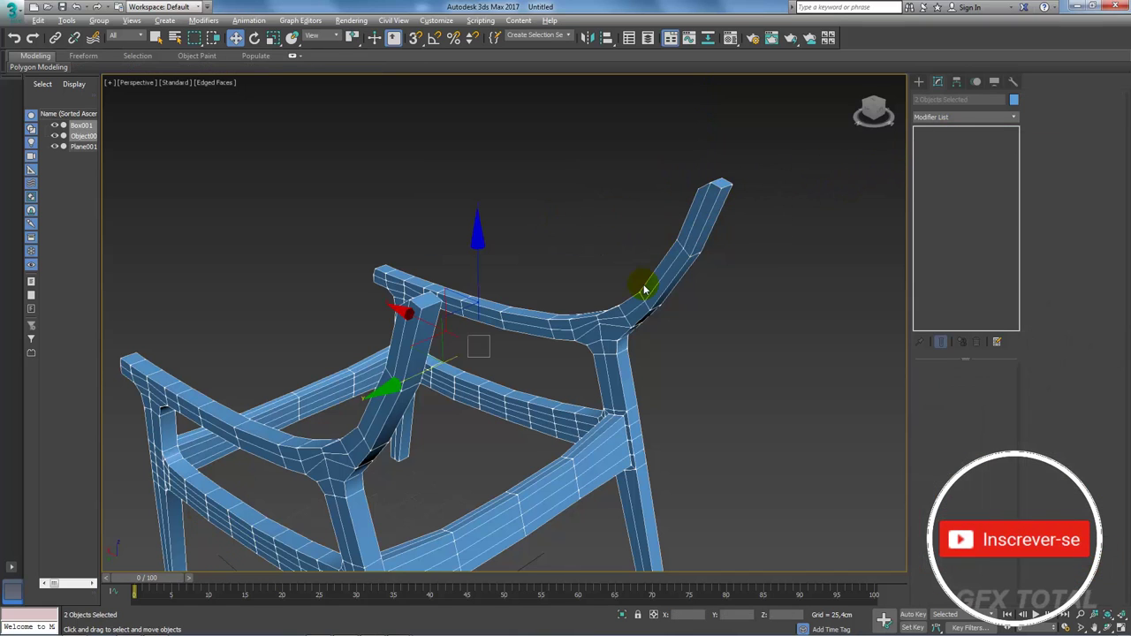
left_click(650, 287)
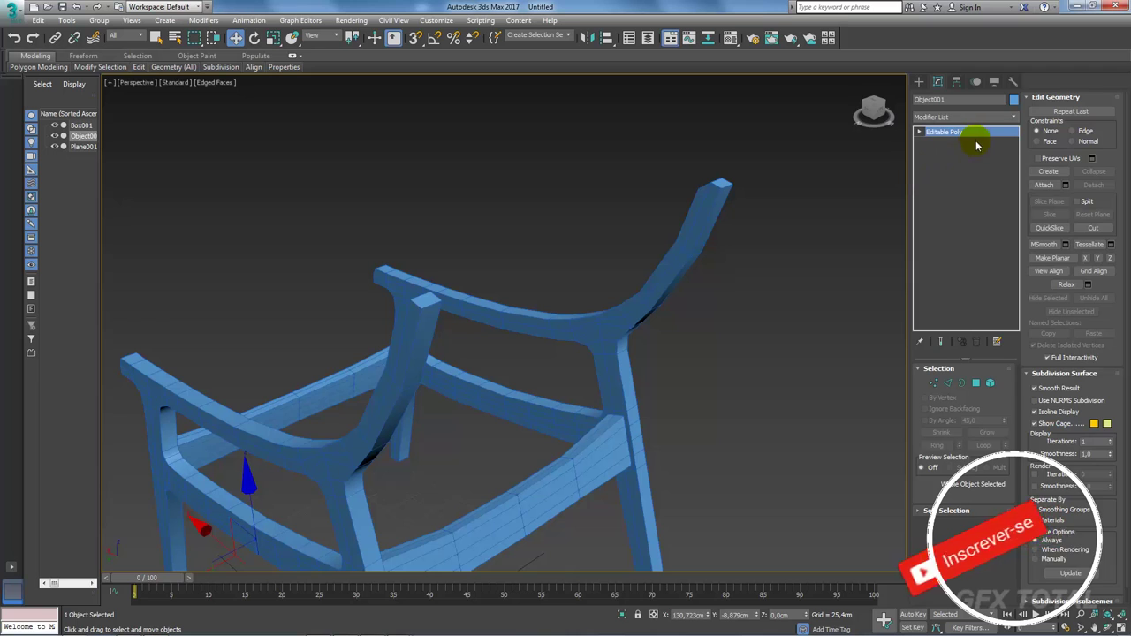
left_click(1012, 101)
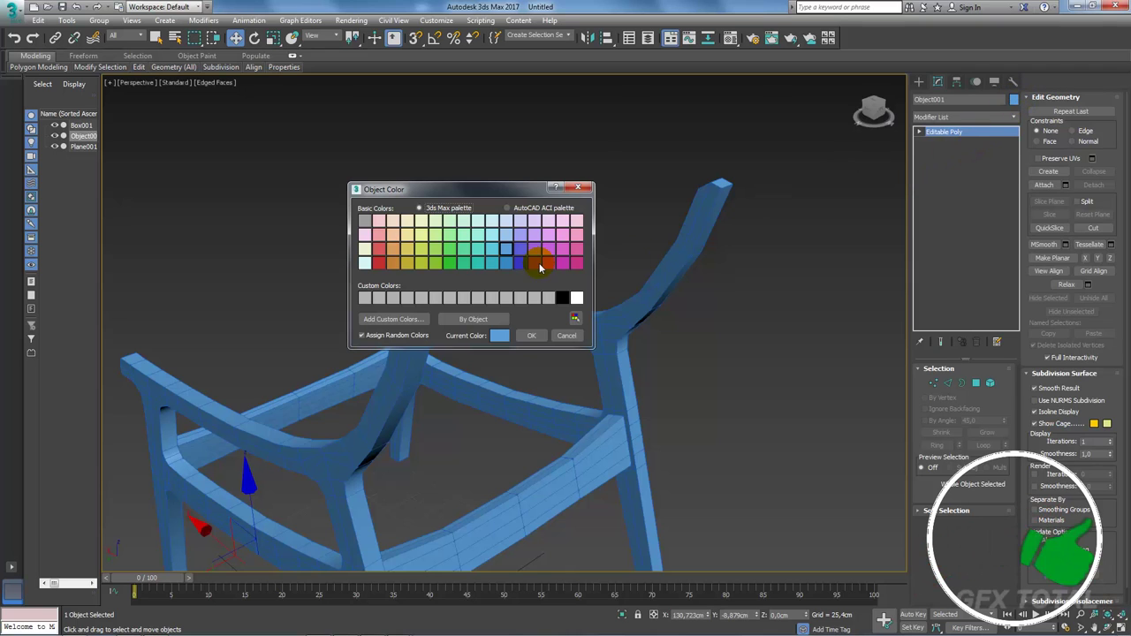
left_click(528, 336)
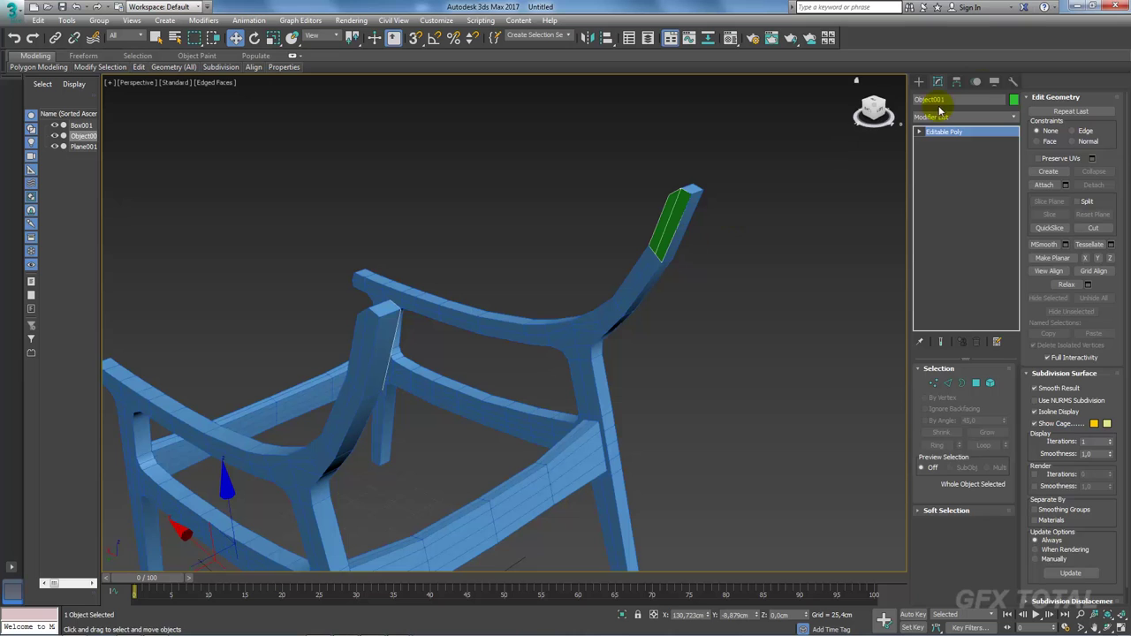
Step: Centre Object001's pivot on the object and lift the piece up off the chair
left_click(956, 81)
left_click(963, 162)
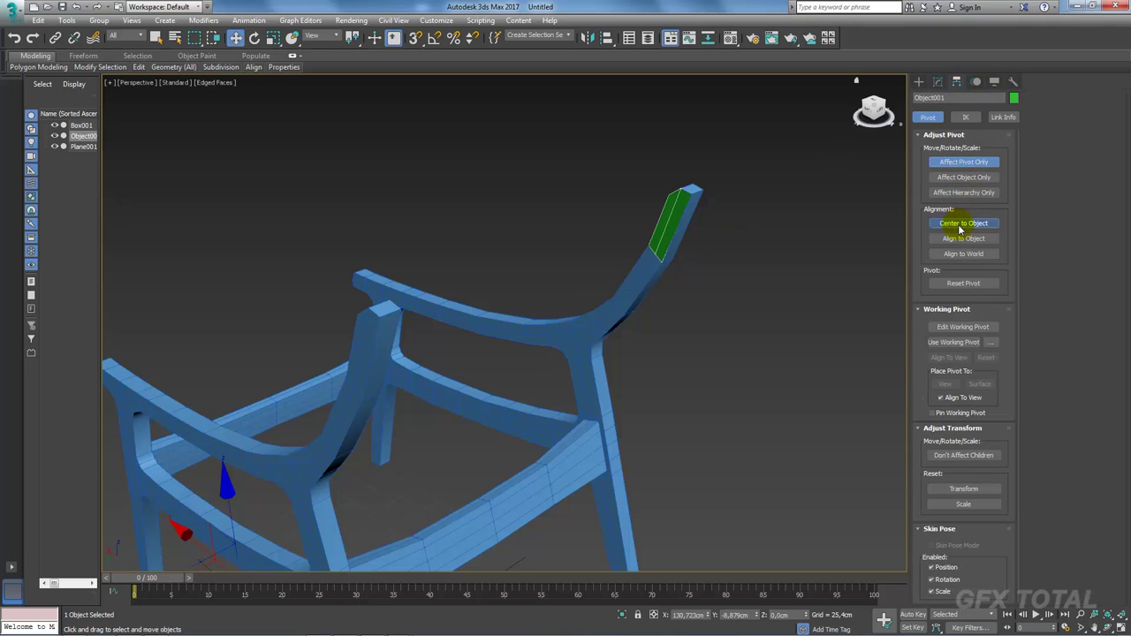
left_click(964, 223)
left_click(963, 162)
left_click_drag(514, 221, 423, 148)
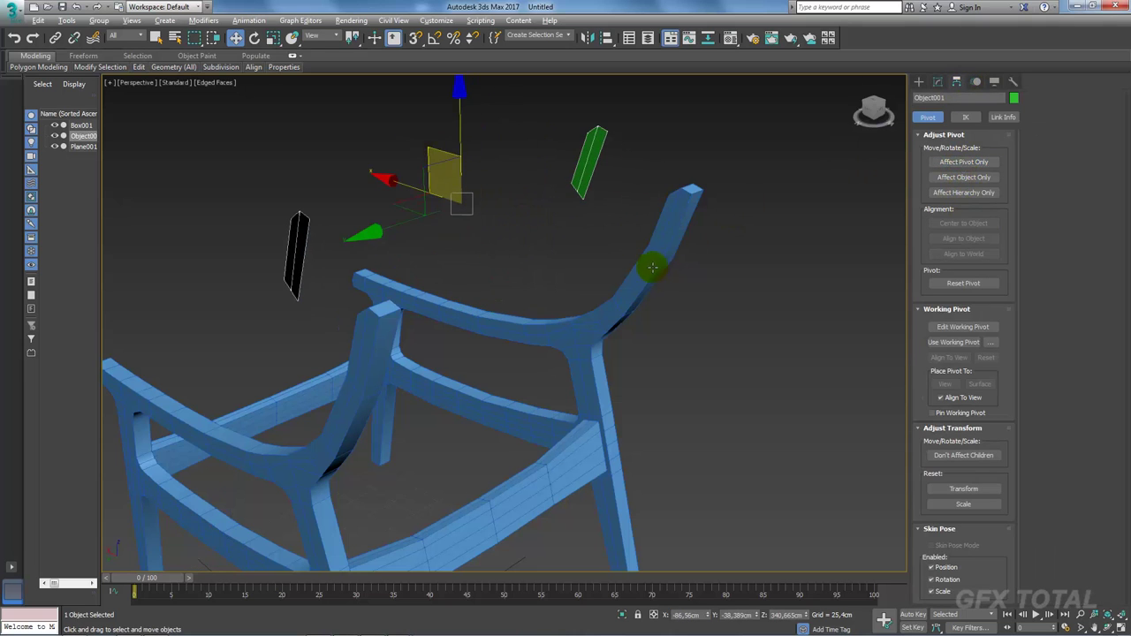
mouse_move(651, 267)
middle_mouse_down("alt")
mouse_move(543, 278)
mouse_move(588, 272)
mouse_move(667, 303)
mouse_move(695, 301)
middle_mouse_up("alt")
left_click(938, 81)
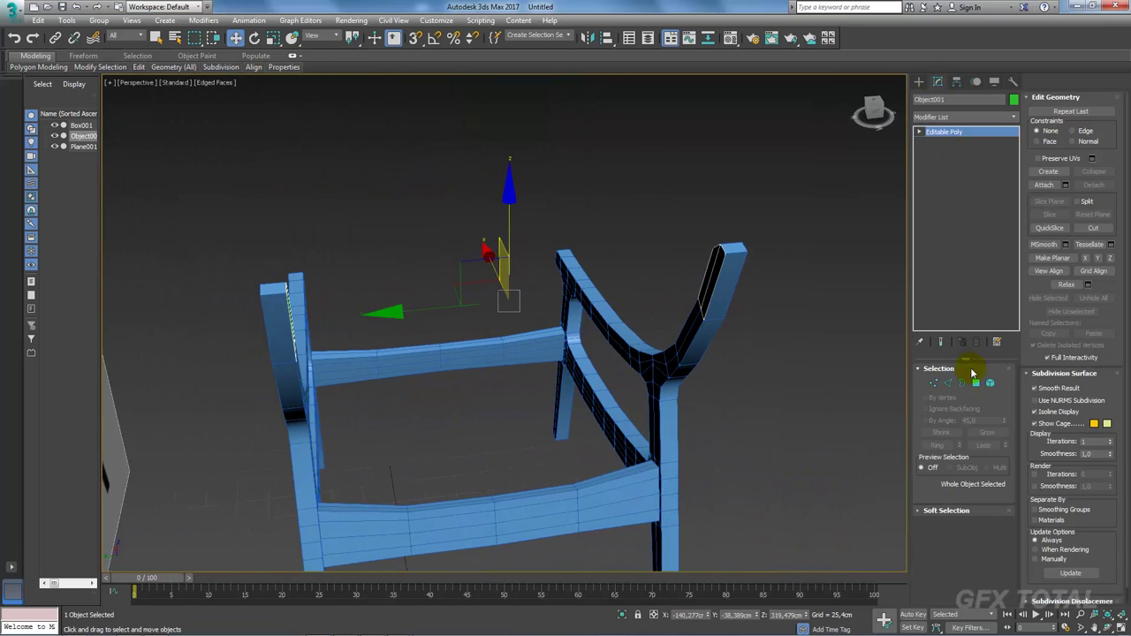
Step: Flip the normals of the selected Object001 element
left_click(991, 384)
middle_click_drag(493, 338, 530, 348, "alt")
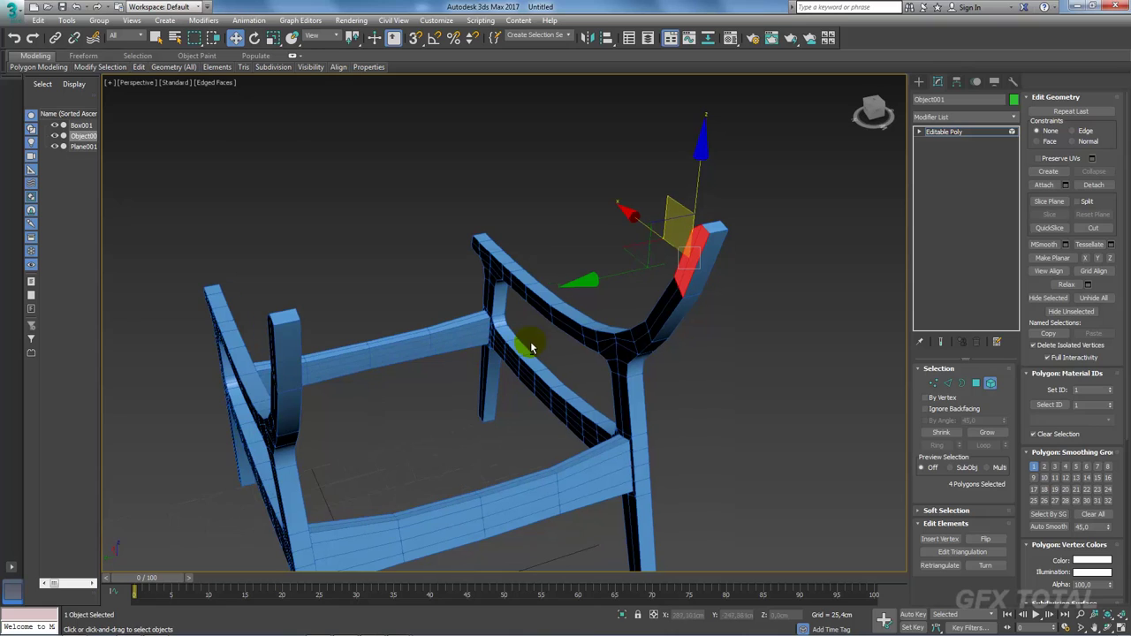
left_click(983, 539)
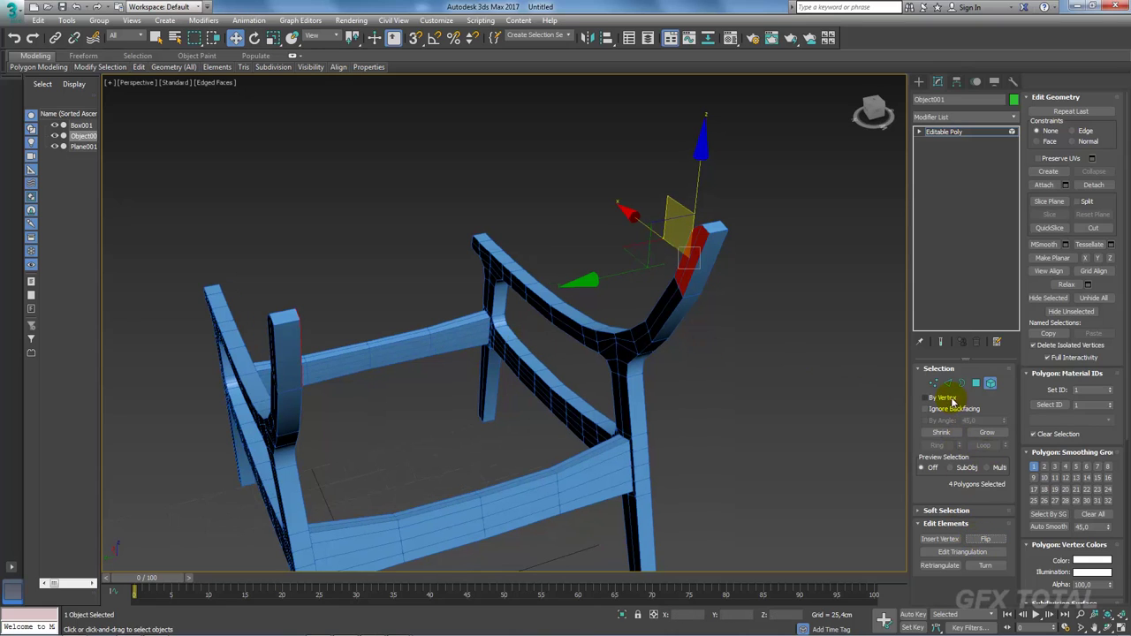
Step: Isolate Object001 and select the open borders of both its pieces
left_click(963, 384)
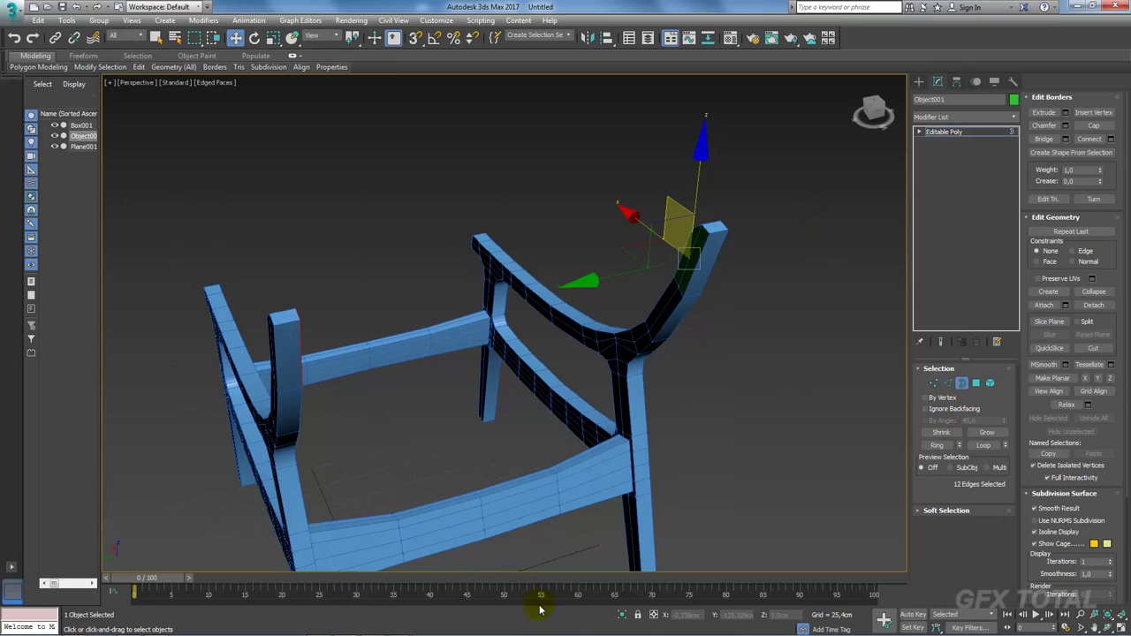
left_click(623, 616)
middle_click_drag(631, 383, 684, 366, "alt")
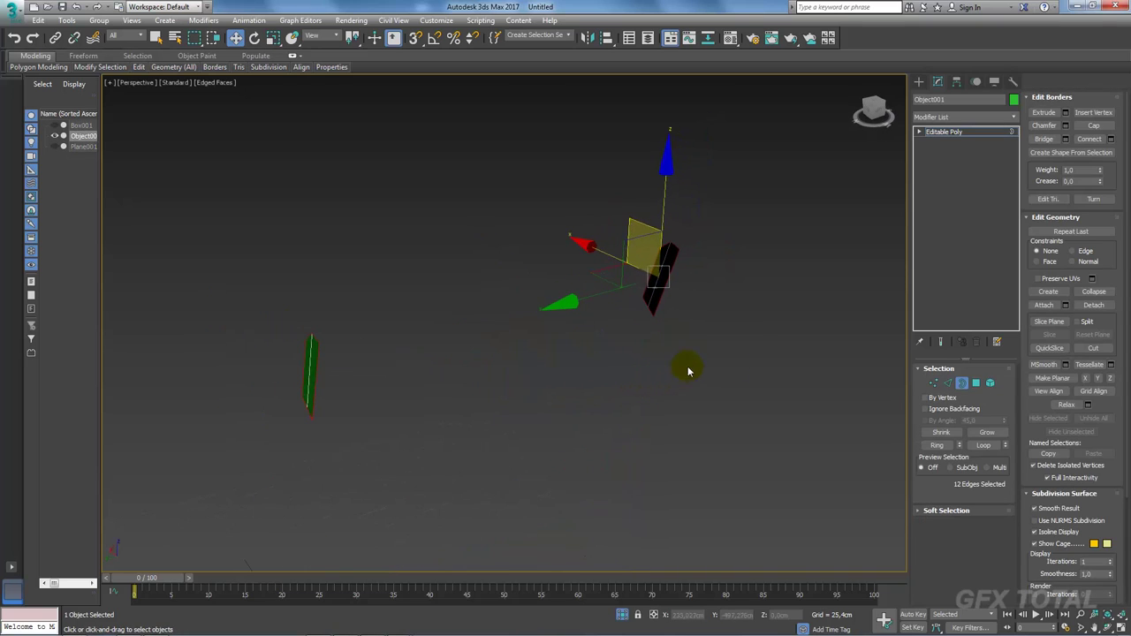
left_click(684, 366)
left_click_drag(353, 415, 240, 441)
middle_click_drag(240, 442, 343, 451, "alt")
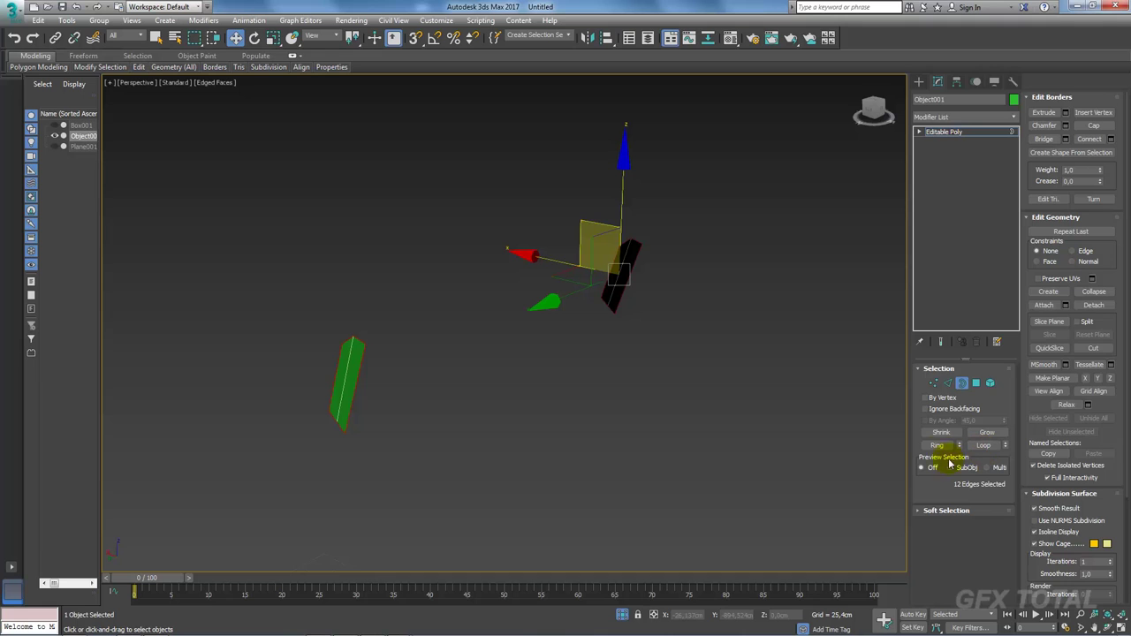
Step: Bridge the two borders into one green bar and end the isolation
left_click(1043, 139)
middle_click_drag(654, 336, 608, 335, "alt")
left_click(623, 614)
mouse_move(591, 403)
middle_mouse_down("alt")
mouse_move(725, 390)
mouse_move(787, 399)
mouse_move(807, 377)
middle_mouse_up("alt")
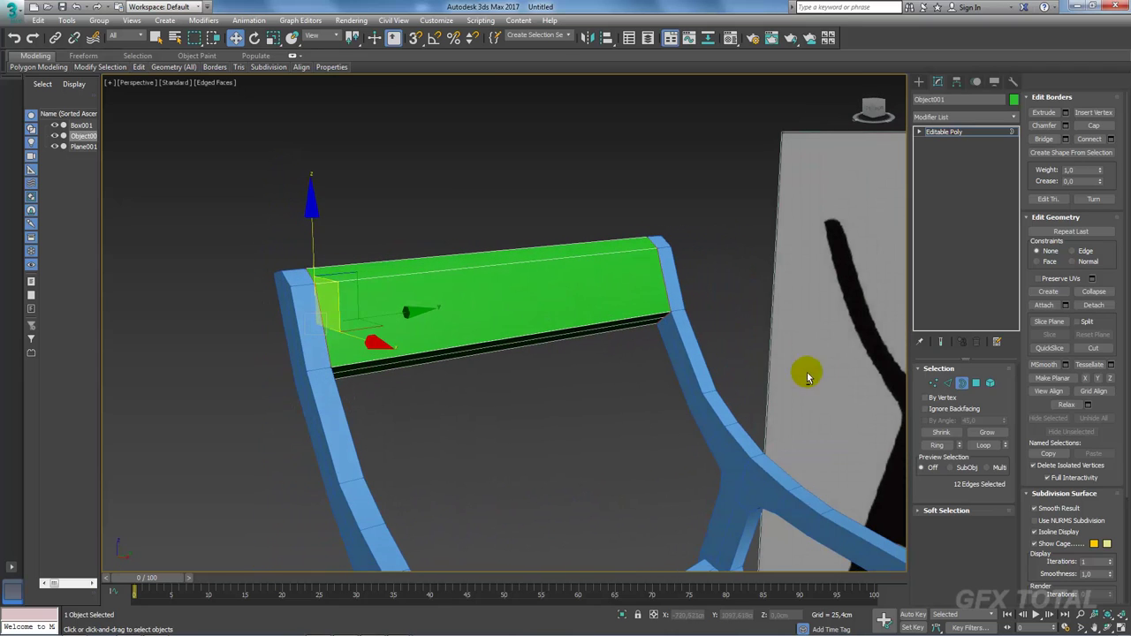
Step: Isolate the green piece and delete the bar's long faces at its right end
left_click(666, 291)
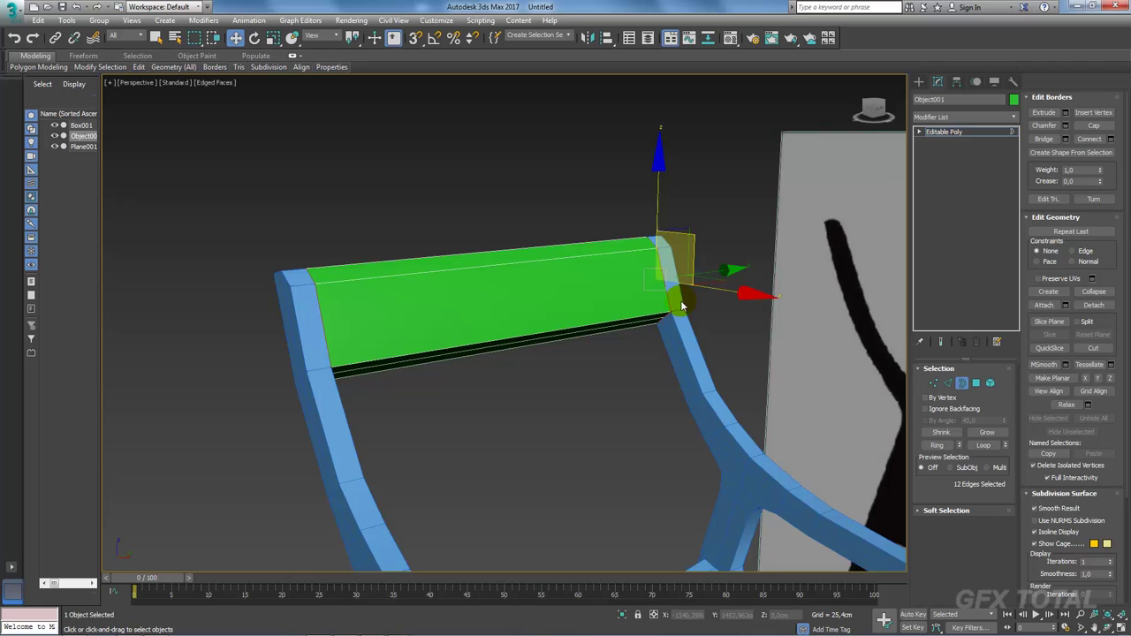
key("alt+q")
key("Delete")
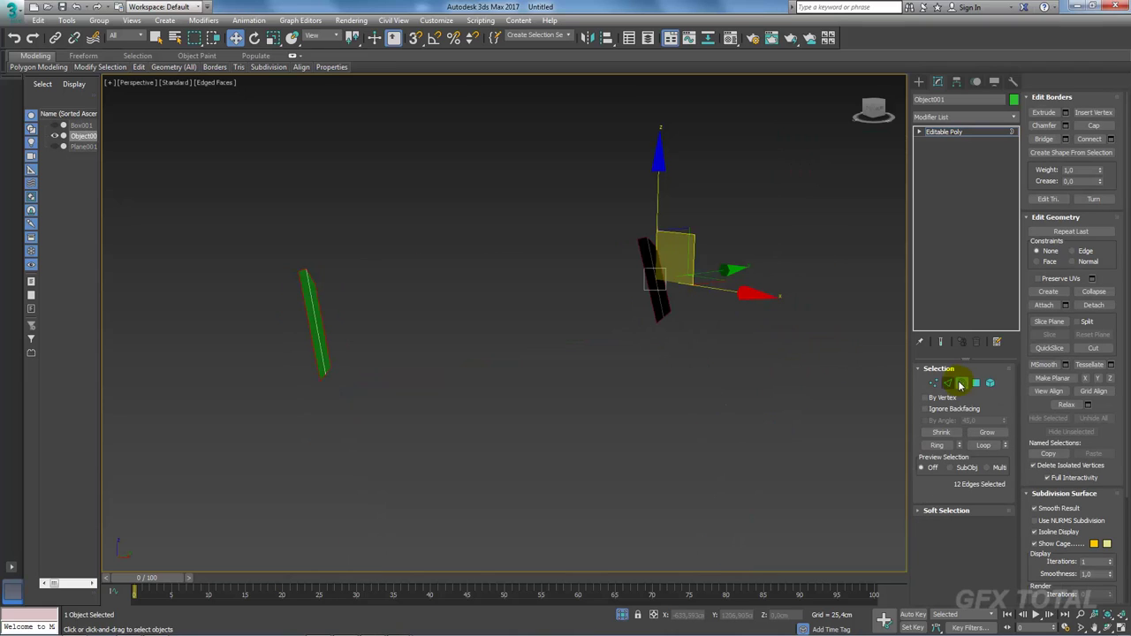
Step: Bridge the selected edges between the two end pieces of the bar
left_click(948, 382)
left_click(666, 293)
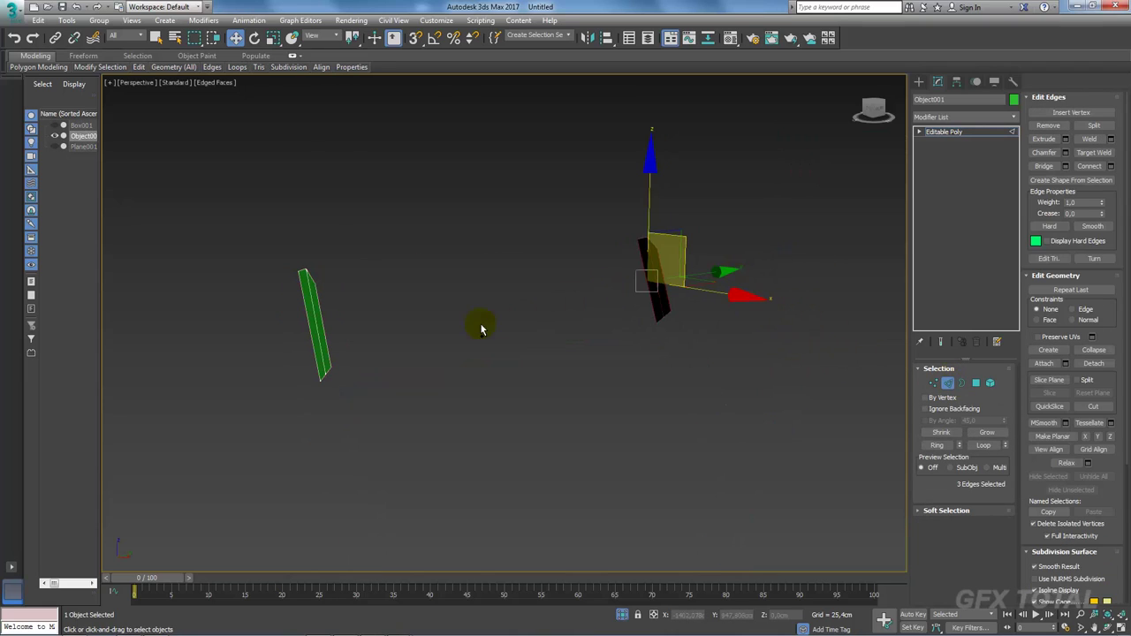
left_click(325, 349)
middle_click_drag(278, 348, 443, 368, "alt")
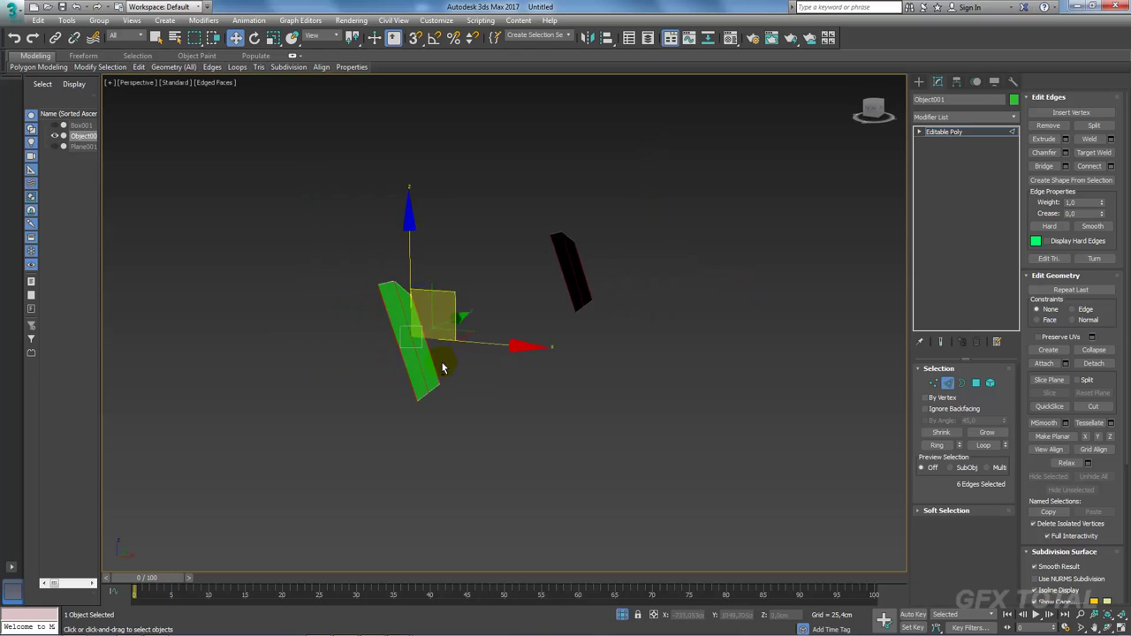
left_click(1044, 167)
middle_click_drag(694, 311, 699, 309, "alt")
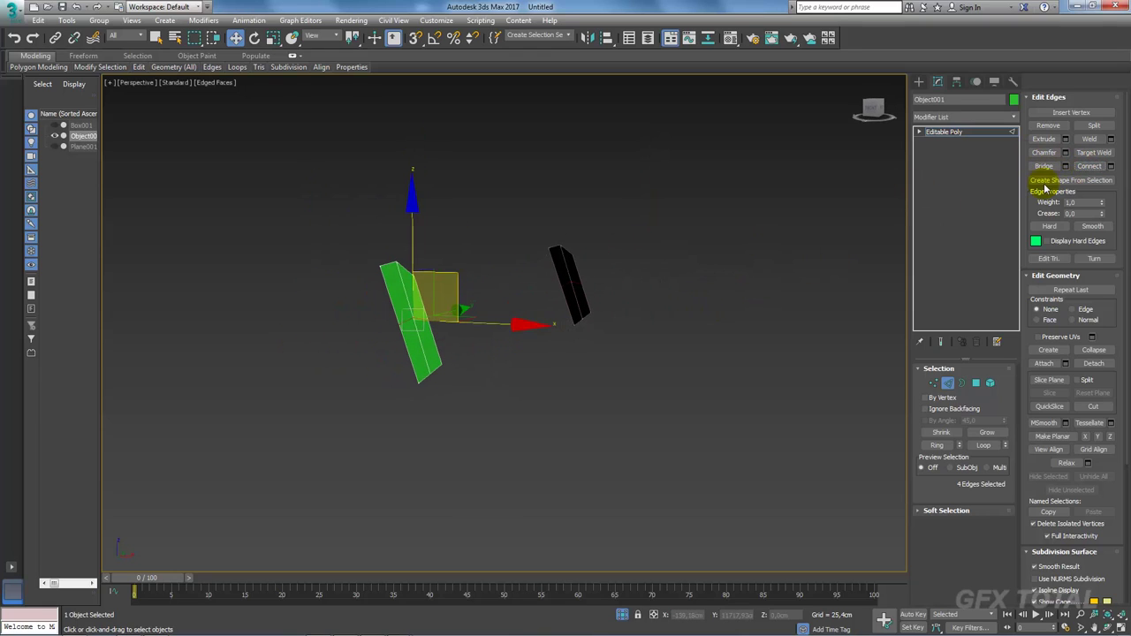
Step: Raise the end vertices of both pieces slightly, then select more vertices across both pieces
left_click(1077, 307)
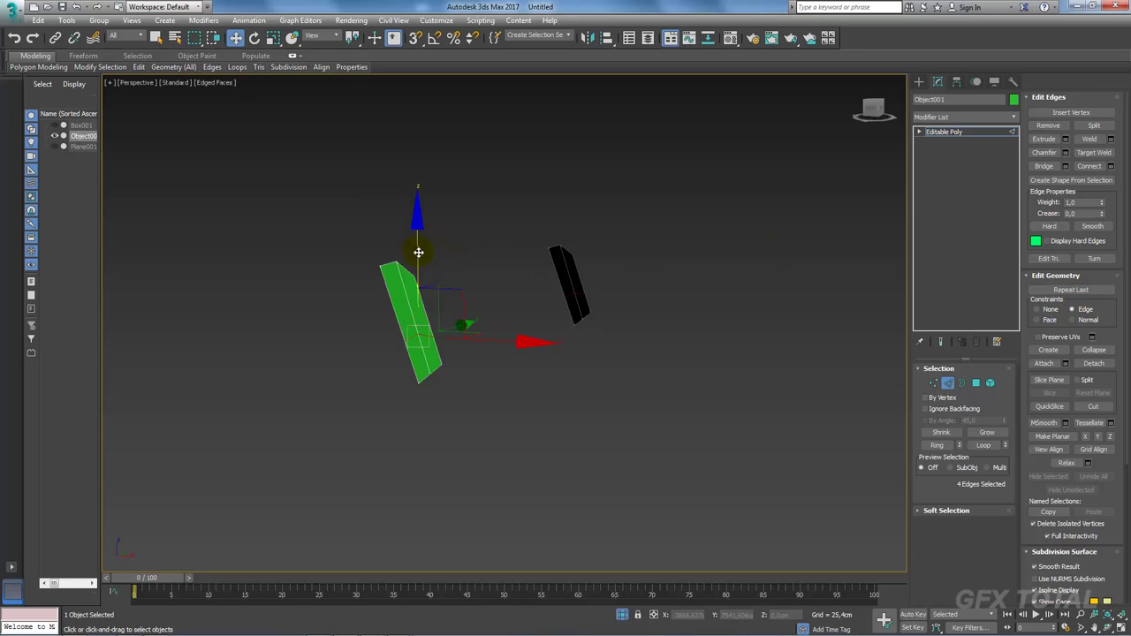
key("e")
key("r")
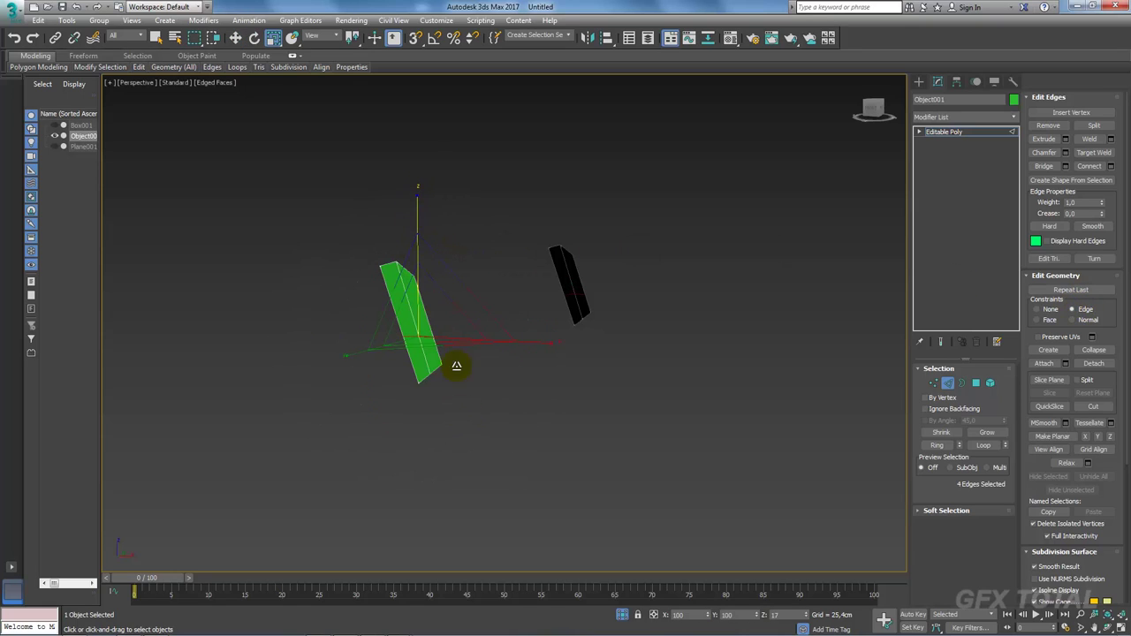
left_click(935, 384)
left_click(583, 294)
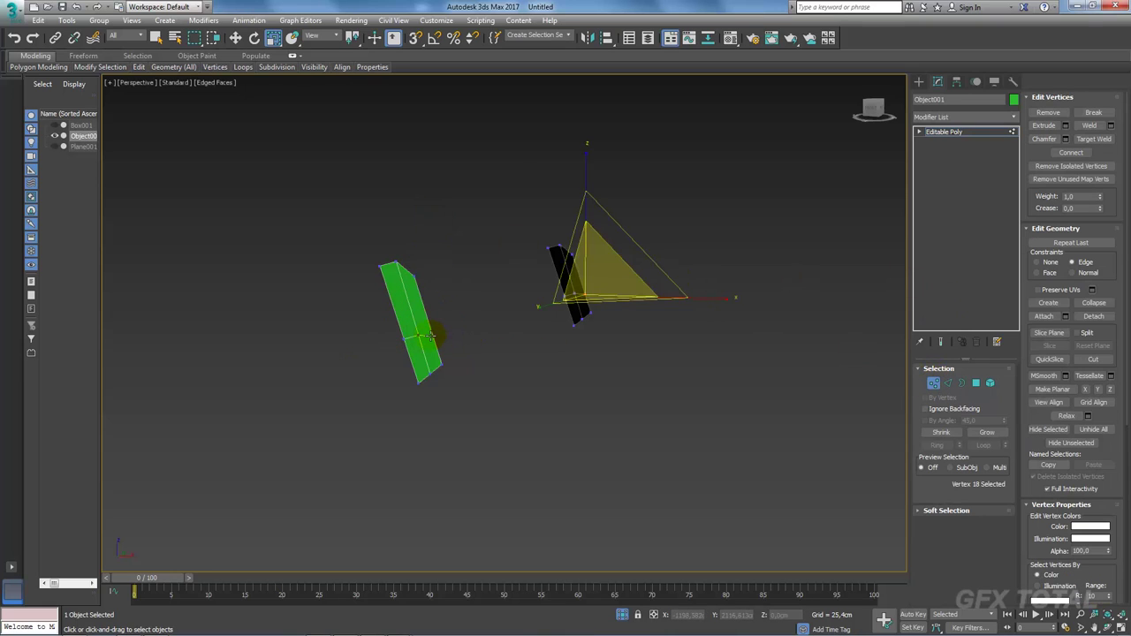
left_click(431, 336, "ctrl")
key("w")
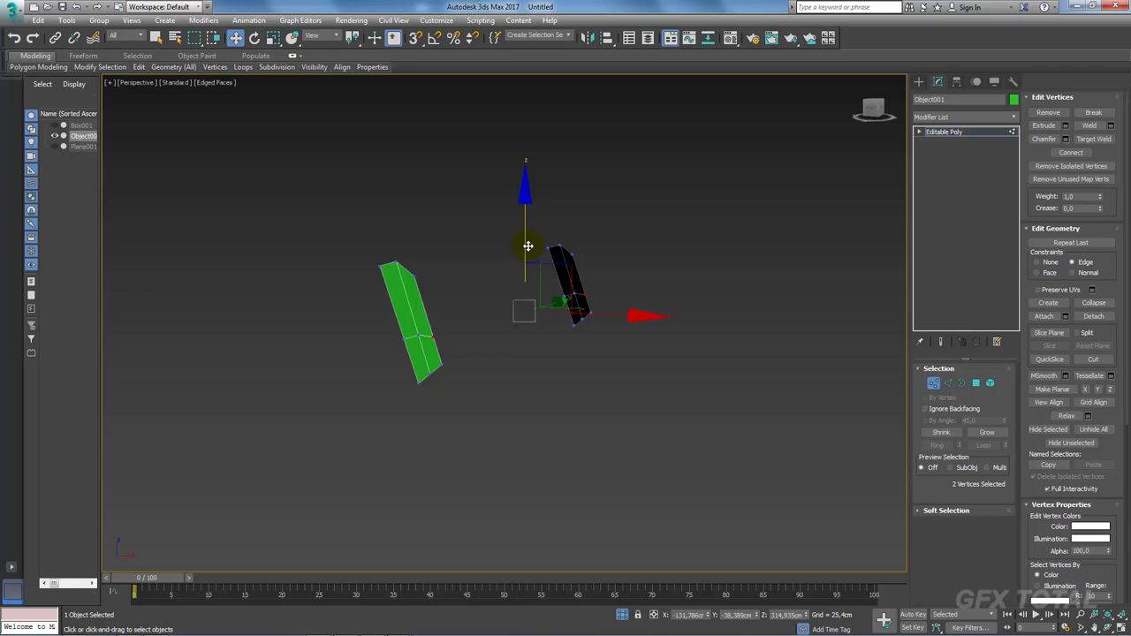
left_click_drag(532, 241, 671, 293)
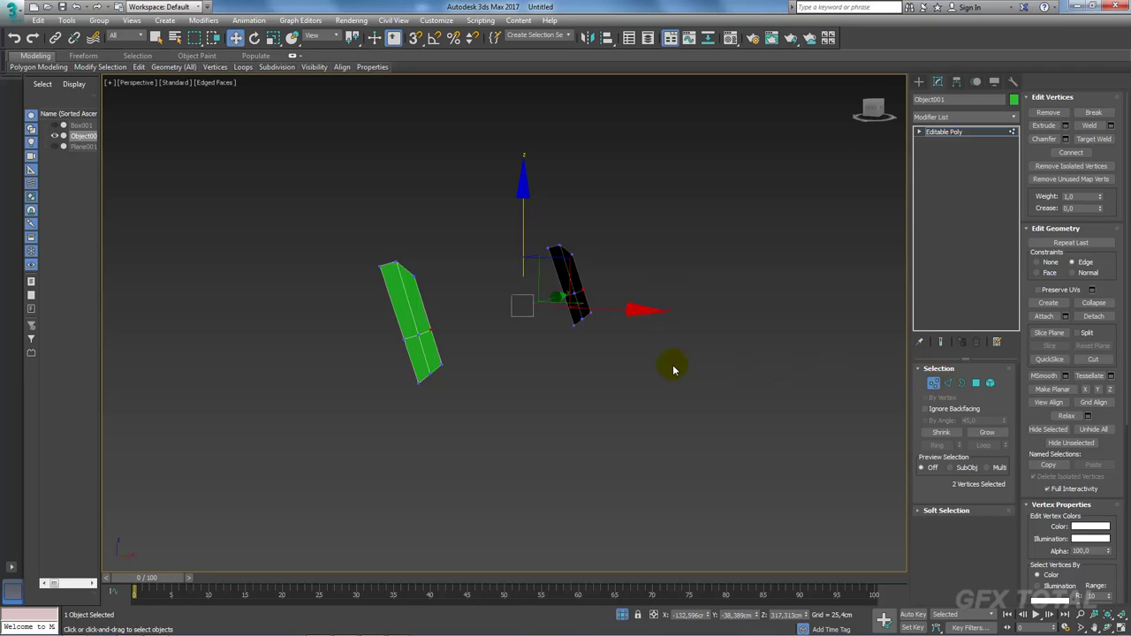
left_click_drag(566, 316, 565, 315, "ctrl")
left_click_drag(399, 368, 398, 363, "ctrl")
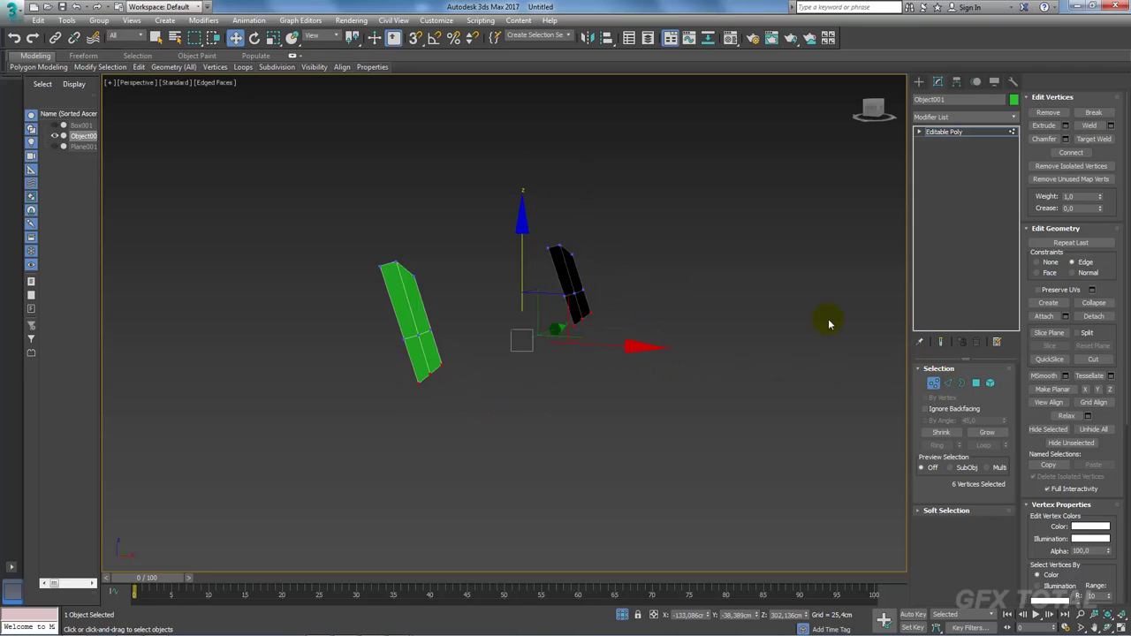
left_click(960, 384, "ctrl")
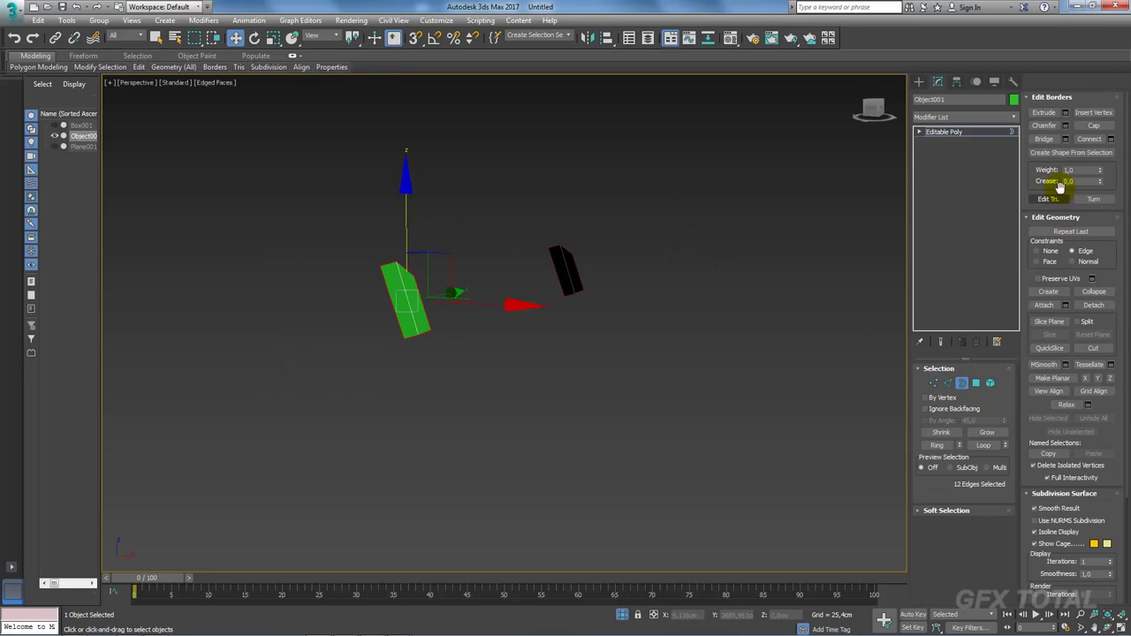
Step: Bridge the two open ends into one bar and connect a new edge loop across it
left_click(1042, 139)
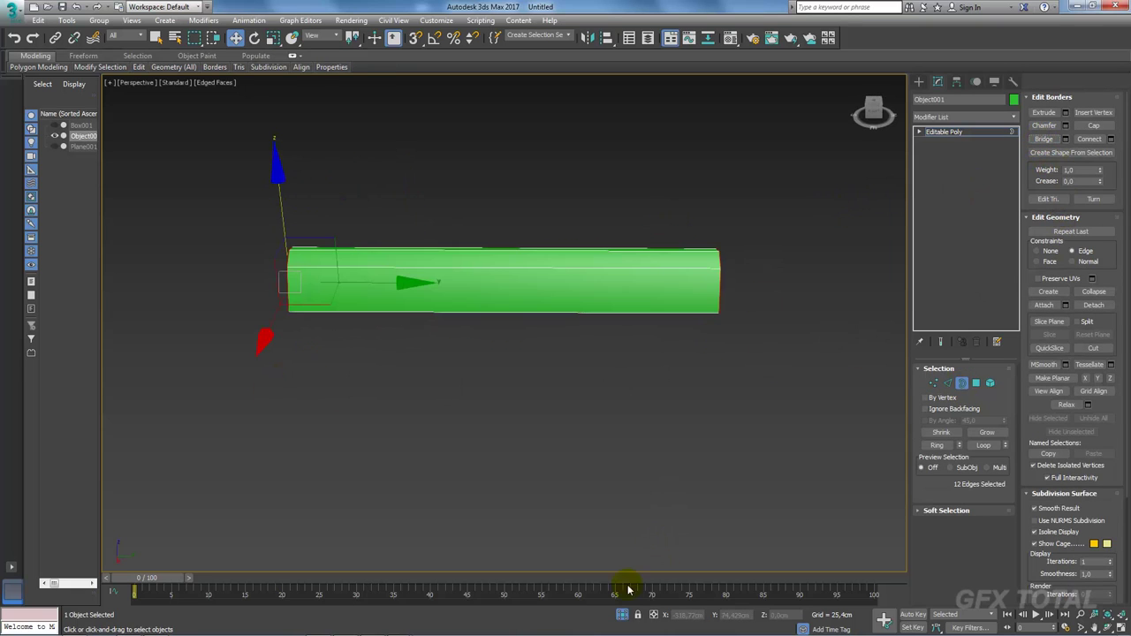
left_click(948, 382)
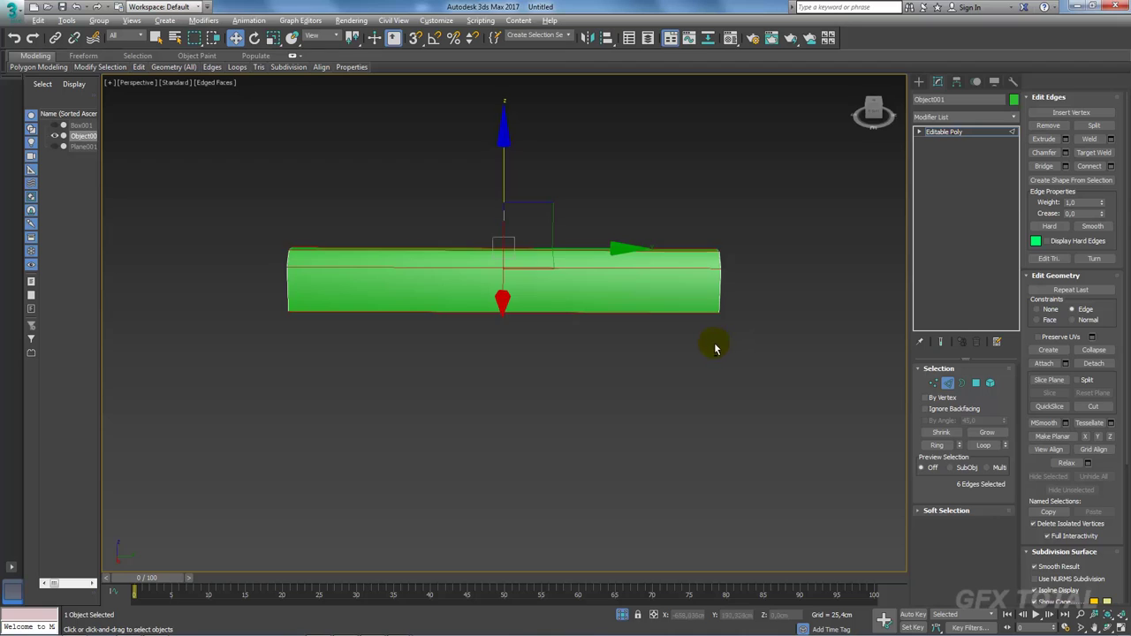
middle_click_drag(715, 346, 662, 346, "alt")
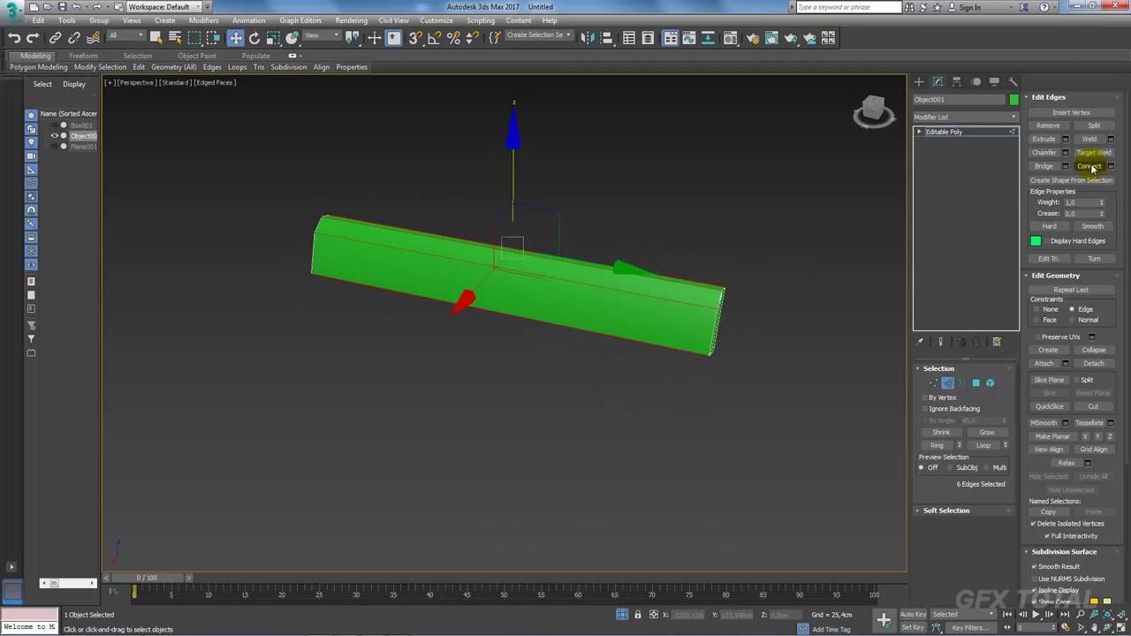
middle_click_drag(550, 227, 510, 291, "alt")
key("r")
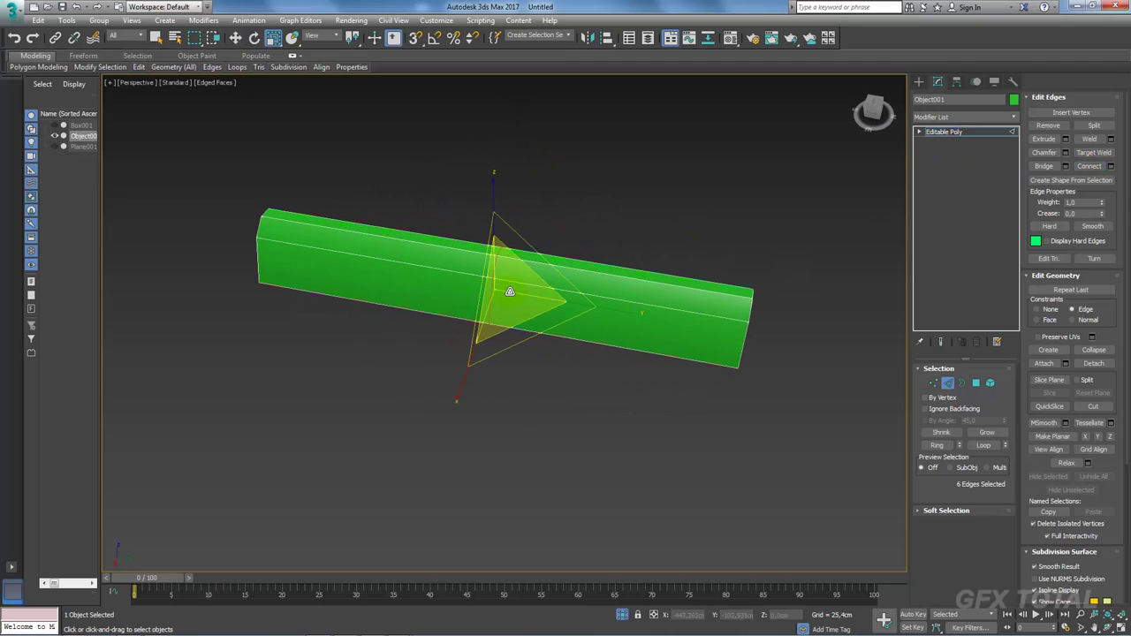
middle_click_drag(601, 298, 356, 165, "alt")
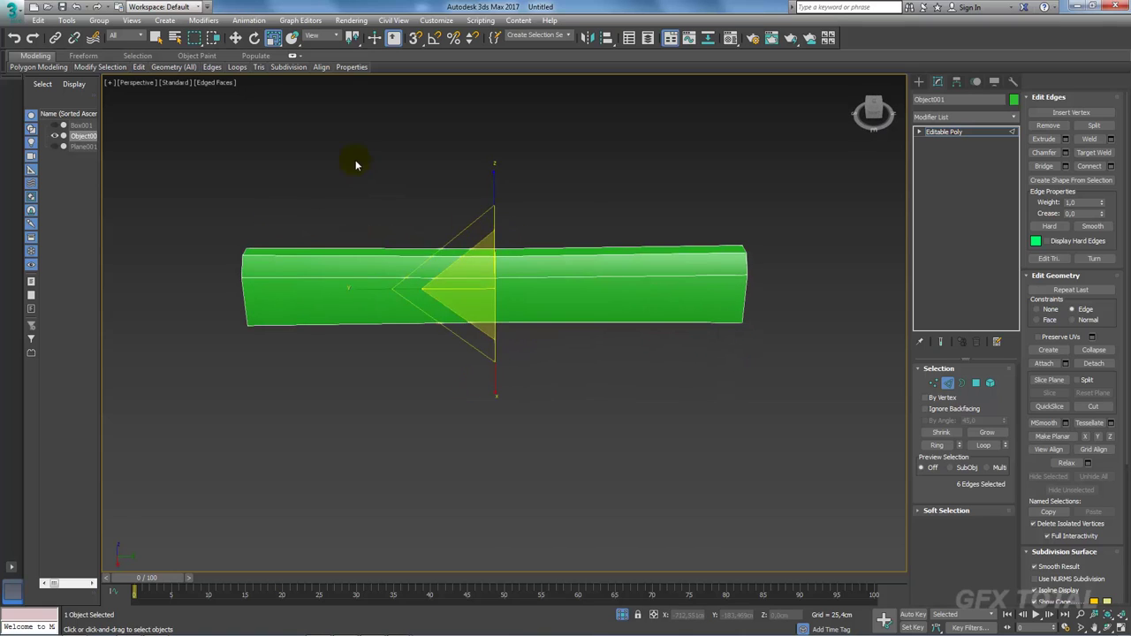
left_click(1088, 166)
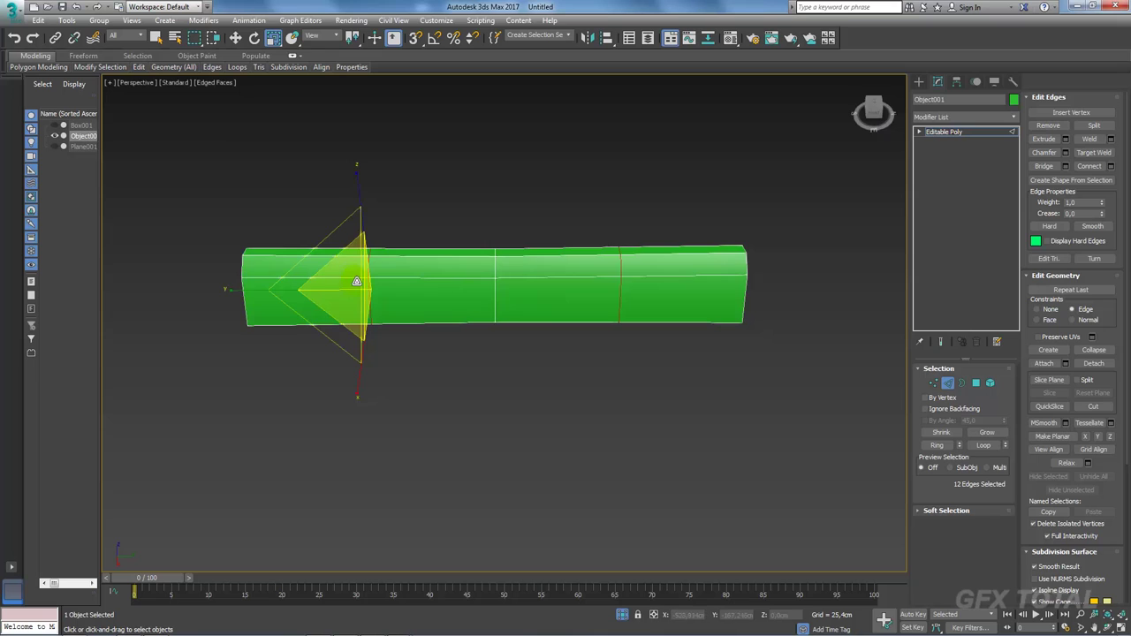
Step: Undo the recent selection changes on the bar
middle_click_drag(348, 280, 491, 263, "alt")
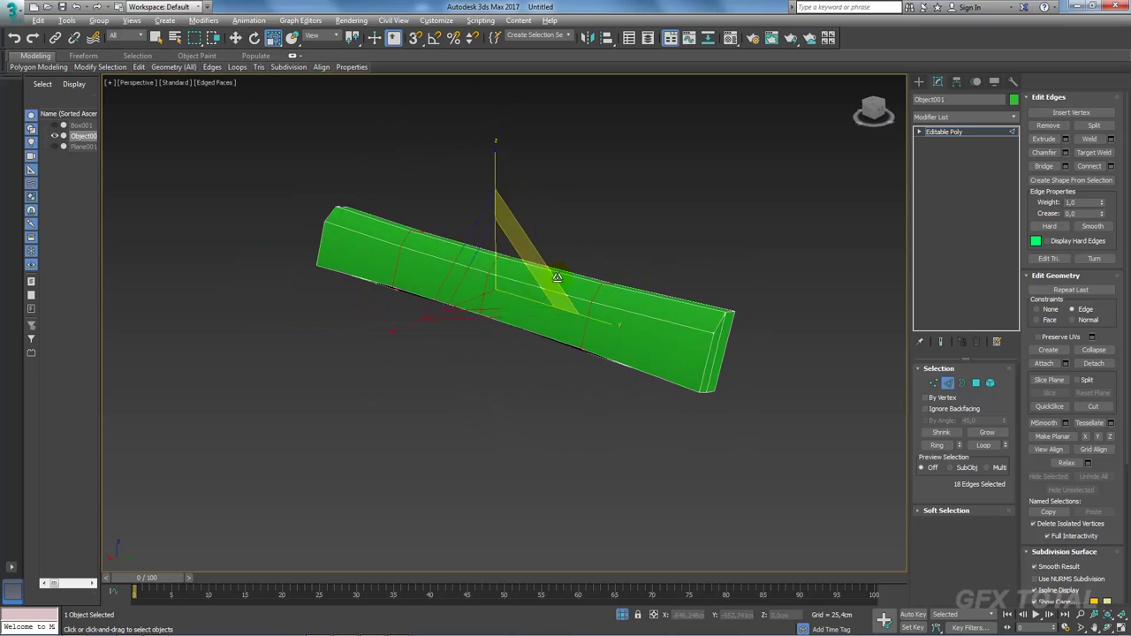
middle_click_drag(491, 264, 642, 220, "alt")
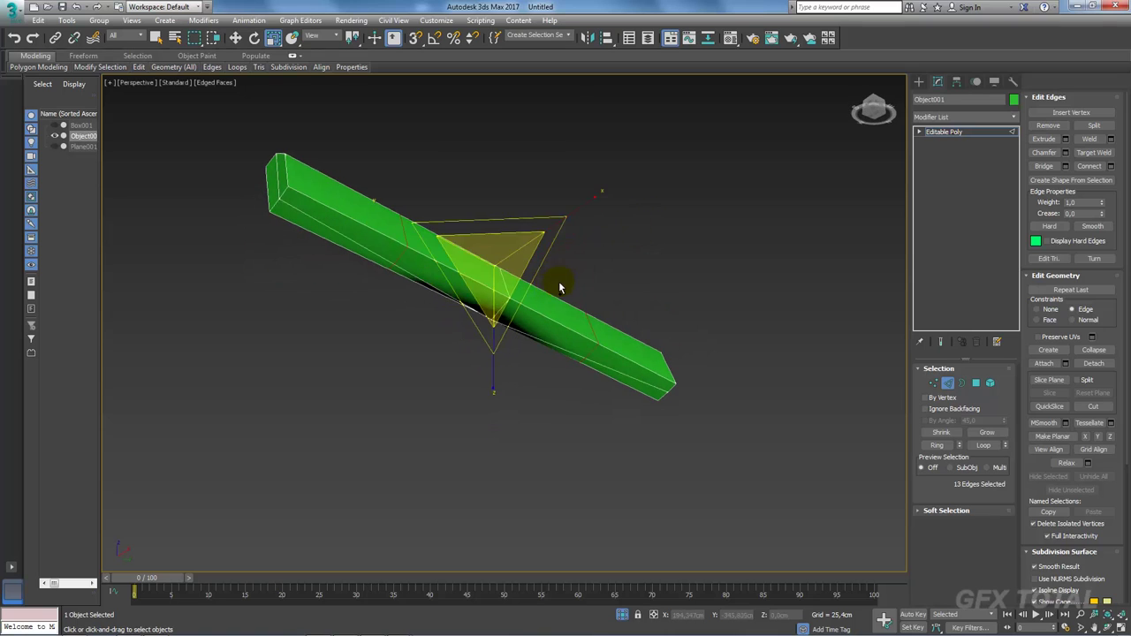
key("ctrl+z")
key("ctrl+y")
key("ctrl+z")
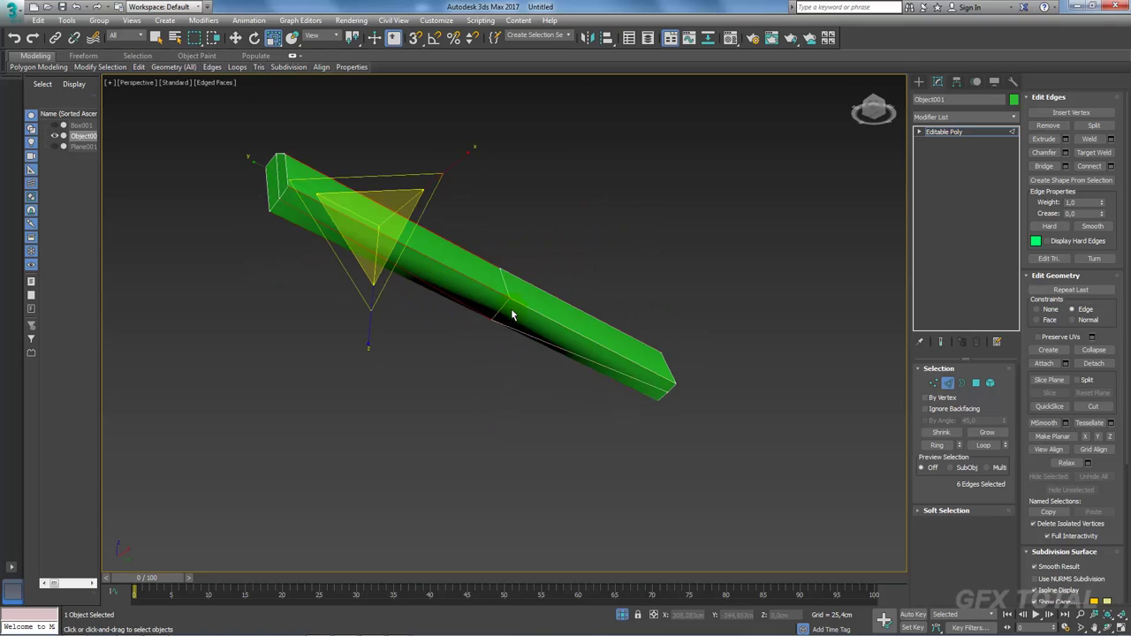
key("ctrl+y")
key("ctrl+z")
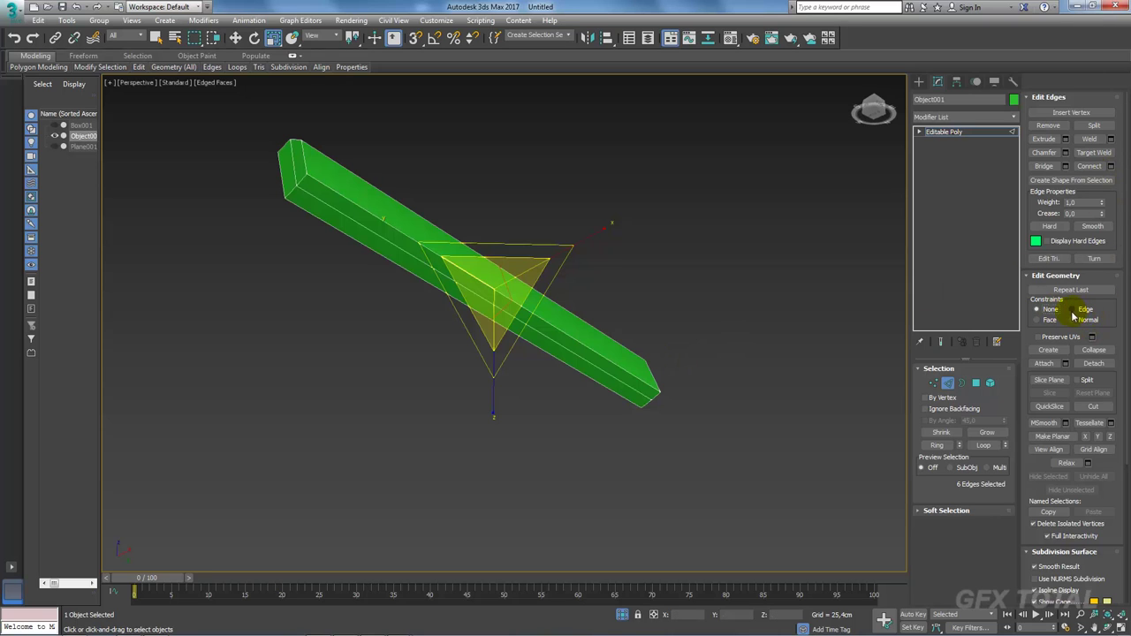
mouse_move(883, 265)
middle_mouse_down("alt")
mouse_move(699, 245)
mouse_move(575, 308)
mouse_move(487, 278)
mouse_move(581, 240)
mouse_move(576, 209)
mouse_move(531, 256)
mouse_move(460, 246)
mouse_move(460, 292)
mouse_move(442, 260)
mouse_move(457, 297)
mouse_move(606, 189)
mouse_move(611, 222)
mouse_move(578, 210)
mouse_move(480, 220)
mouse_move(504, 242)
mouse_move(603, 235)
middle_mouse_up("alt")
Step: Select the left segment's edge loop and scale it to bend the bar gently
key("w")
double_click(393, 265, "ctrl")
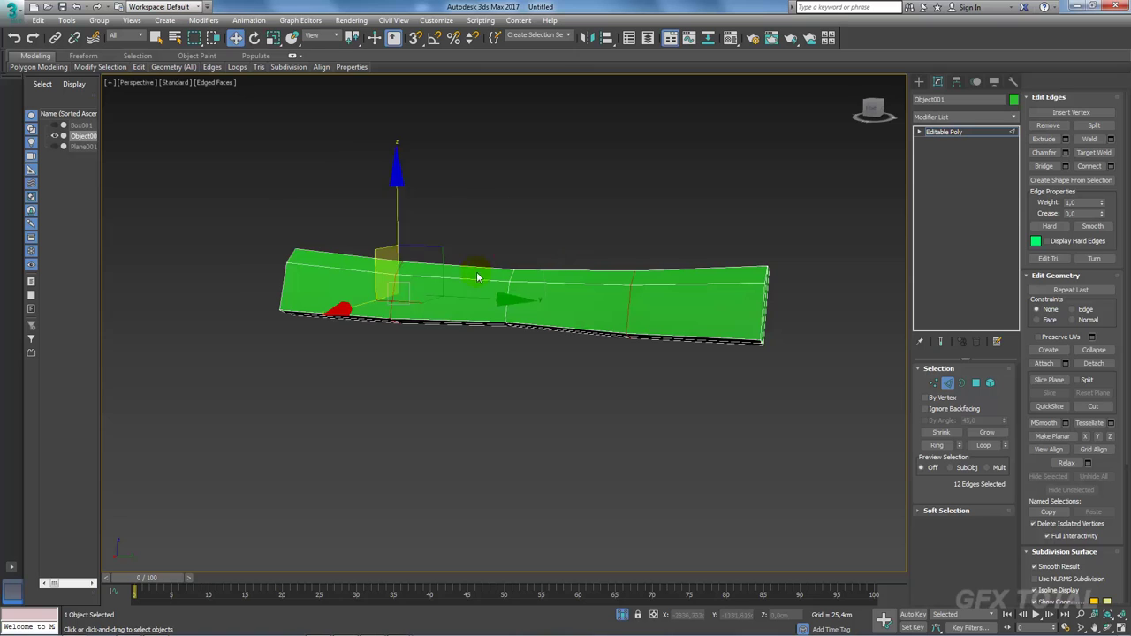
key("r")
mouse_move(409, 279)
middle_mouse_down("alt")
mouse_move(497, 279)
mouse_move(426, 230)
mouse_move(614, 292)
mouse_move(611, 412)
mouse_move(613, 392)
mouse_move(618, 402)
middle_mouse_up("alt")
key("w")
Step: Leave edge level, end isolation to show the whole chair, and clear the selection
left_click(944, 131)
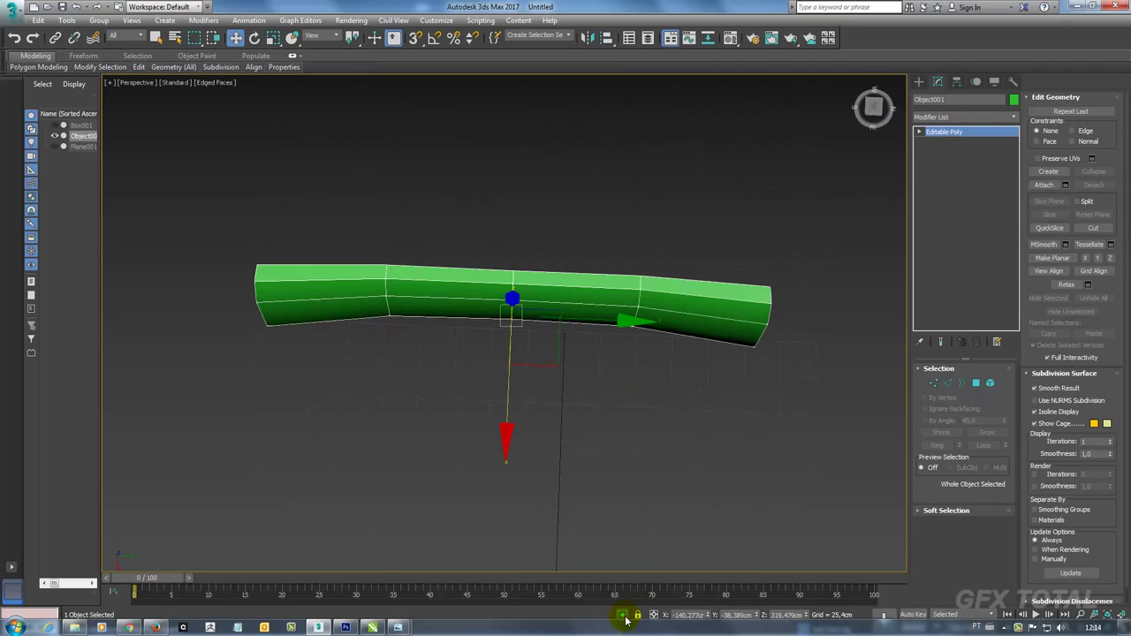
left_click(622, 615)
scroll(656, 359, "down", 5)
mouse_move(656, 360)
middle_mouse_down("alt")
mouse_move(825, 336)
mouse_move(782, 334)
middle_mouse_up("alt")
key("ctrl+d")
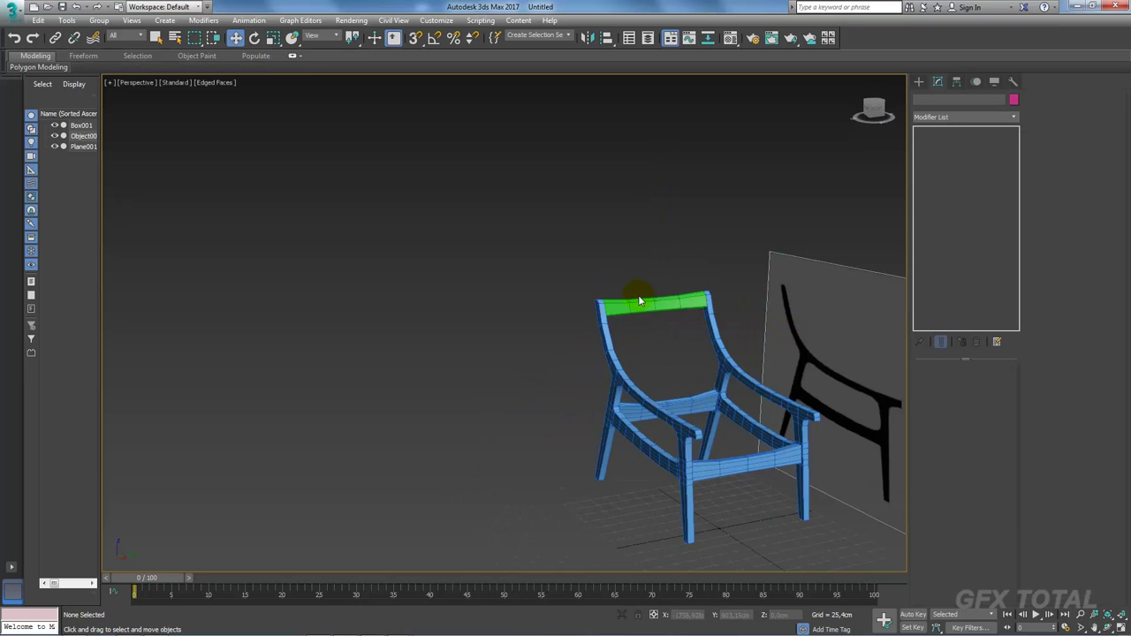
Step: Nudge the green top bar, then add a TurboSmooth modifier to the blue Box001 frame
left_click(640, 301)
left_click_drag(644, 306, 652, 308)
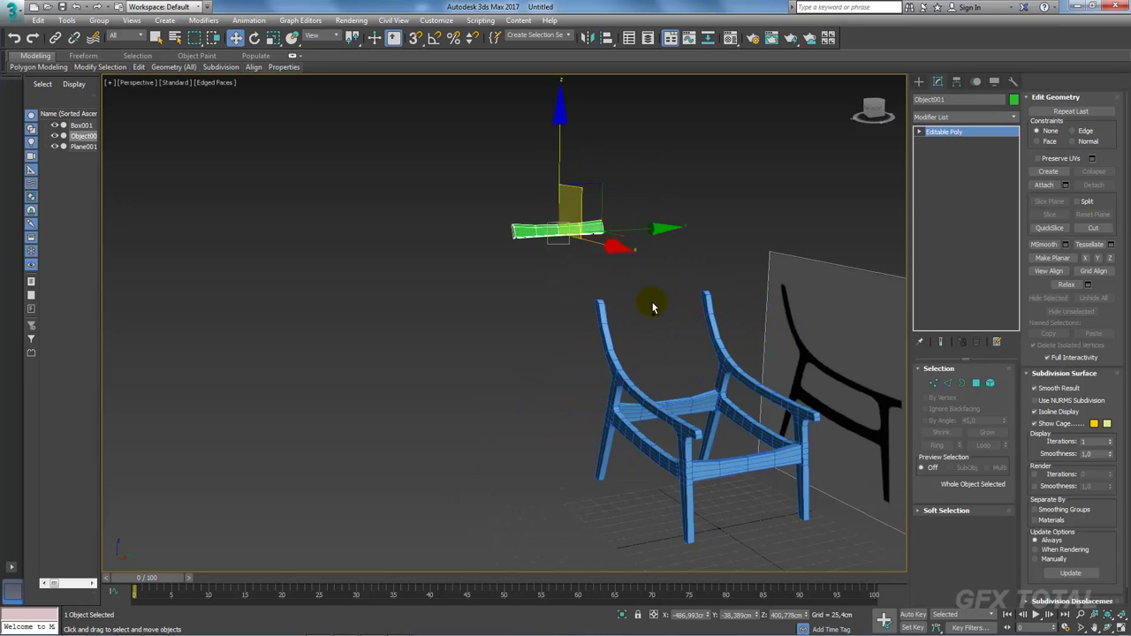
mouse_move(652, 308)
middle_mouse_down("alt")
mouse_move(583, 327)
mouse_move(548, 354)
middle_mouse_up("alt")
left_click(624, 380)
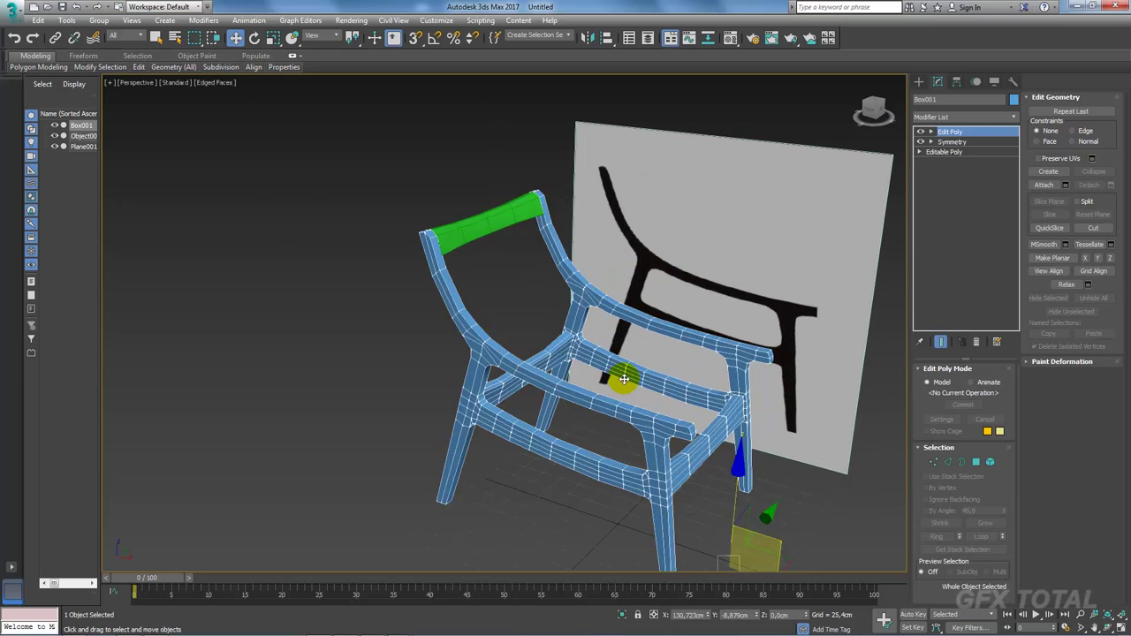
middle_click_drag(624, 379, 509, 340)
left_click(1015, 119)
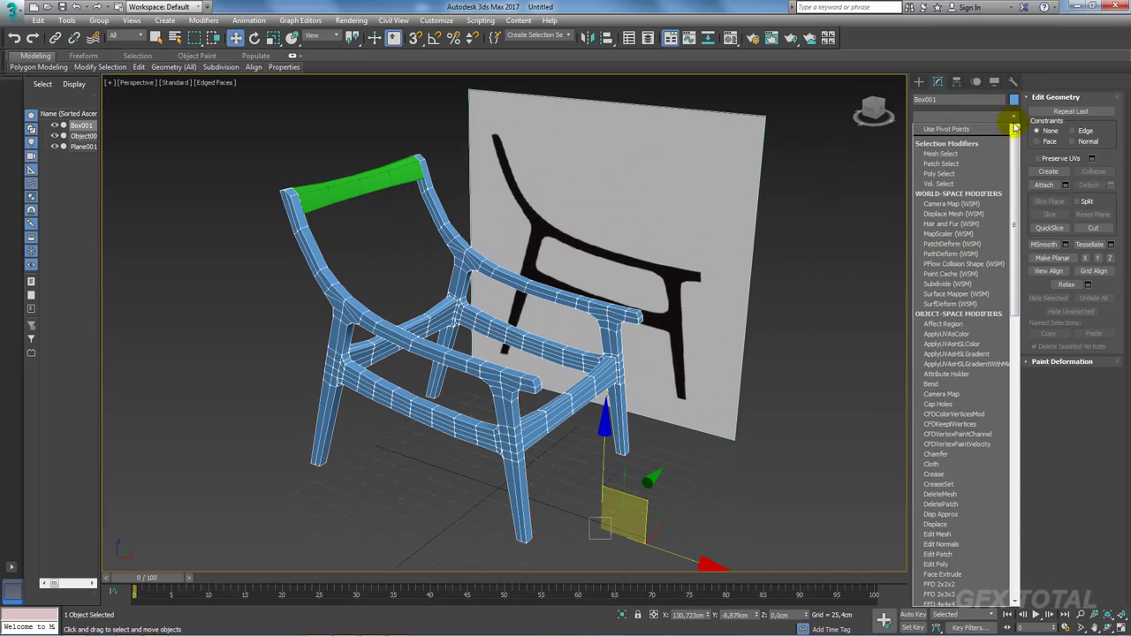
left_click_drag(1013, 133, 1007, 575)
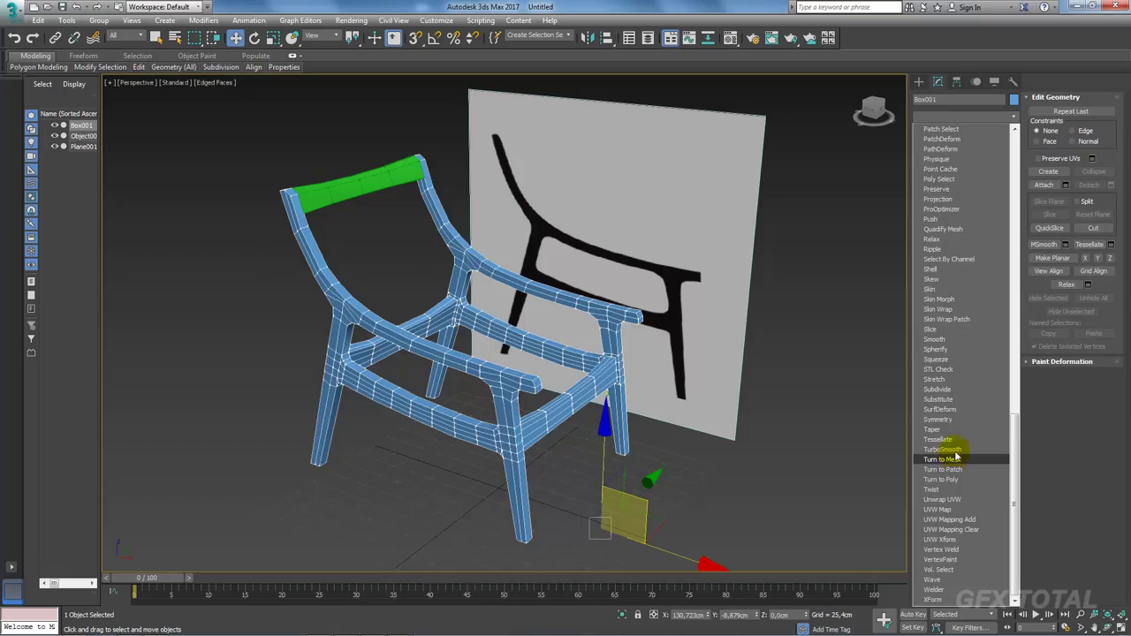
left_click(942, 449)
Step: Inspect the smoothed front legs, then return to Box001's Edit Poly layer
middle_click_drag(694, 374, 505, 374, "alt")
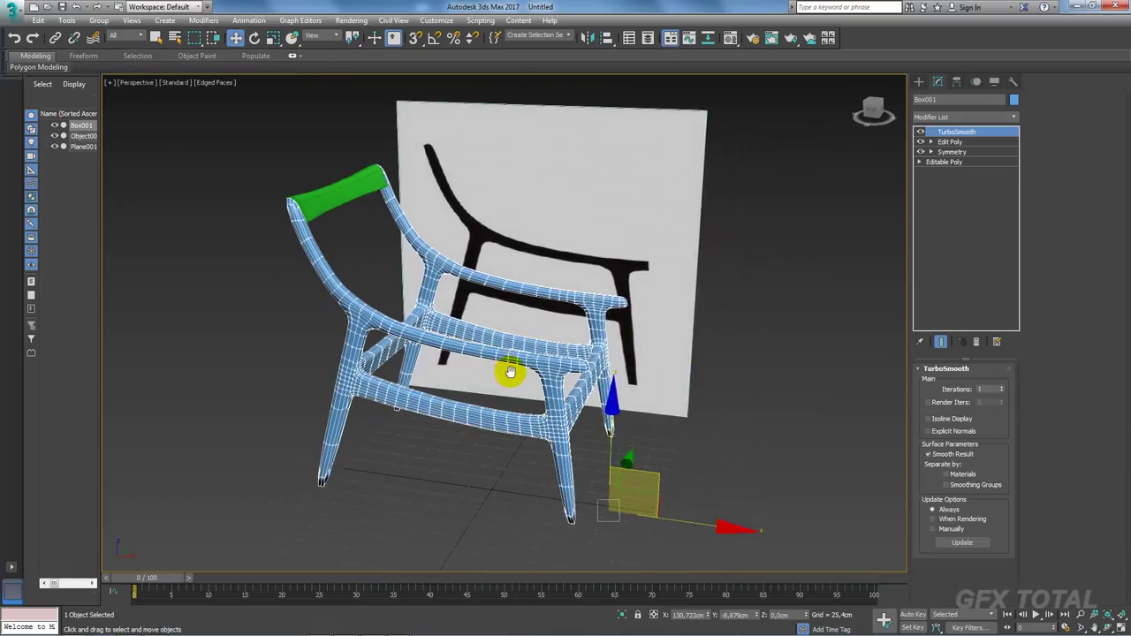
scroll(606, 429, "up", 4)
scroll(610, 361, "up", 2)
mouse_move(611, 362)
middle_mouse_down("alt")
mouse_move(640, 381)
mouse_move(589, 372)
middle_mouse_up("alt")
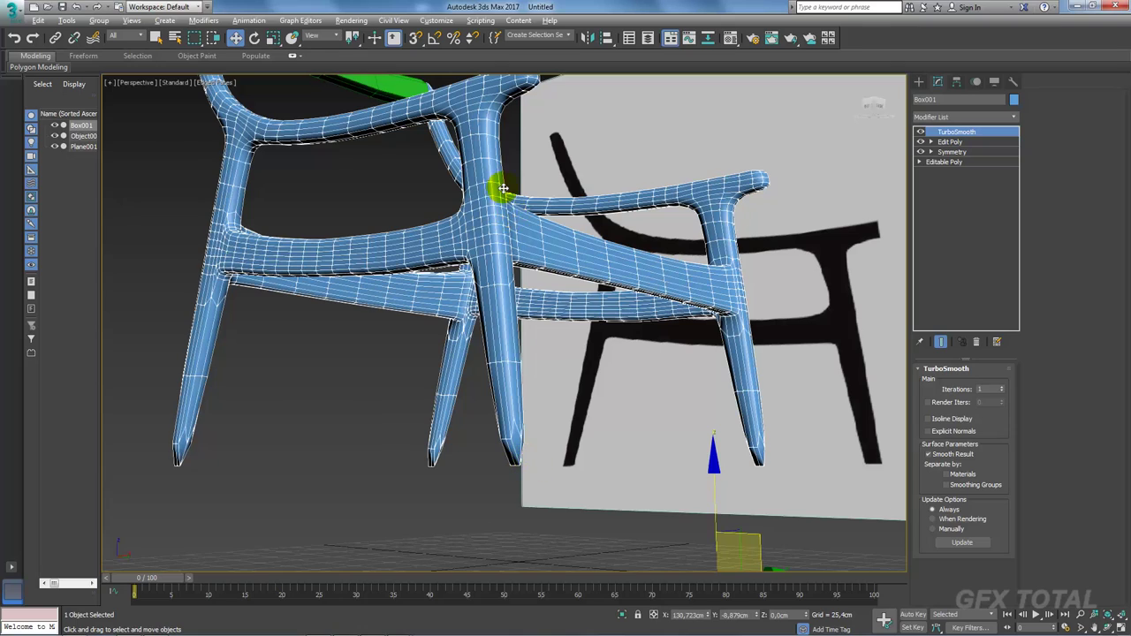
mouse_move(498, 182)
middle_mouse_down("alt")
mouse_move(588, 328)
mouse_move(631, 327)
middle_mouse_up("alt")
middle_click_drag(584, 239, 275, 297, "alt")
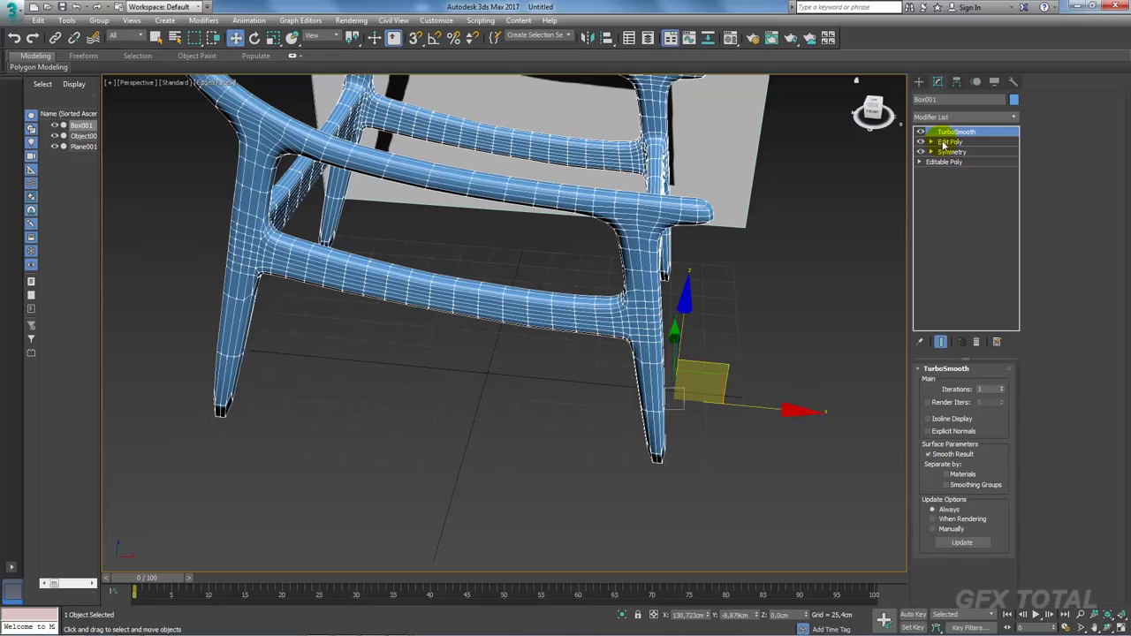
left_click(944, 144)
middle_click_drag(760, 221, 822, 219, "alt")
Step: Show the low-poly cage and start the edge-loop insert tool from the expanded ribbon
left_click(922, 132)
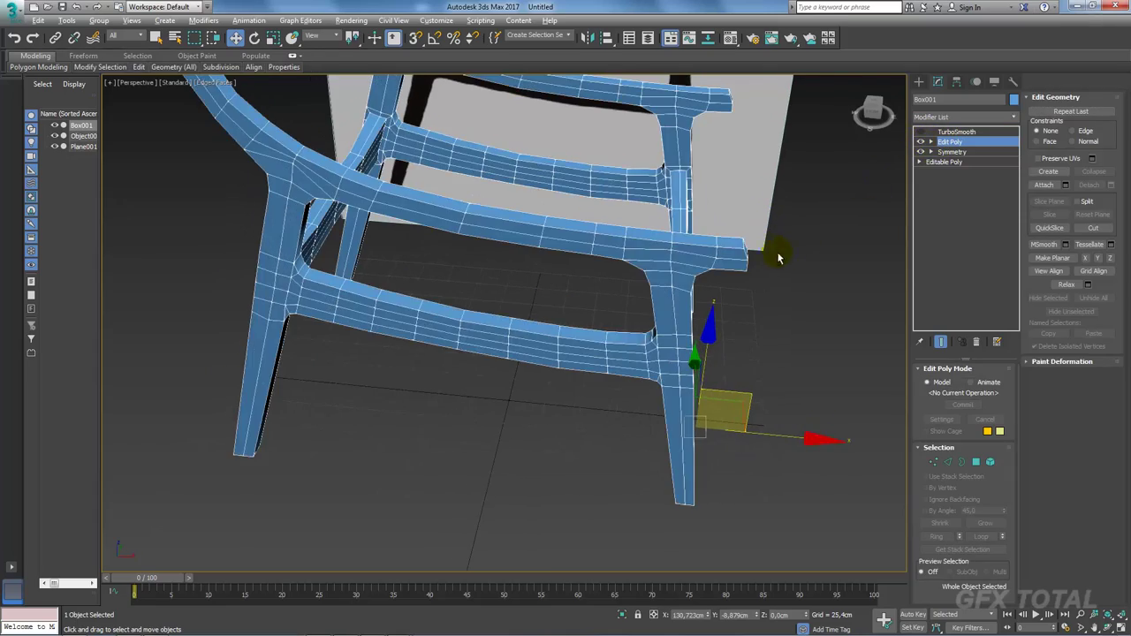
middle_click_drag(781, 257, 464, 327, "alt")
scroll(464, 327, "up", 5)
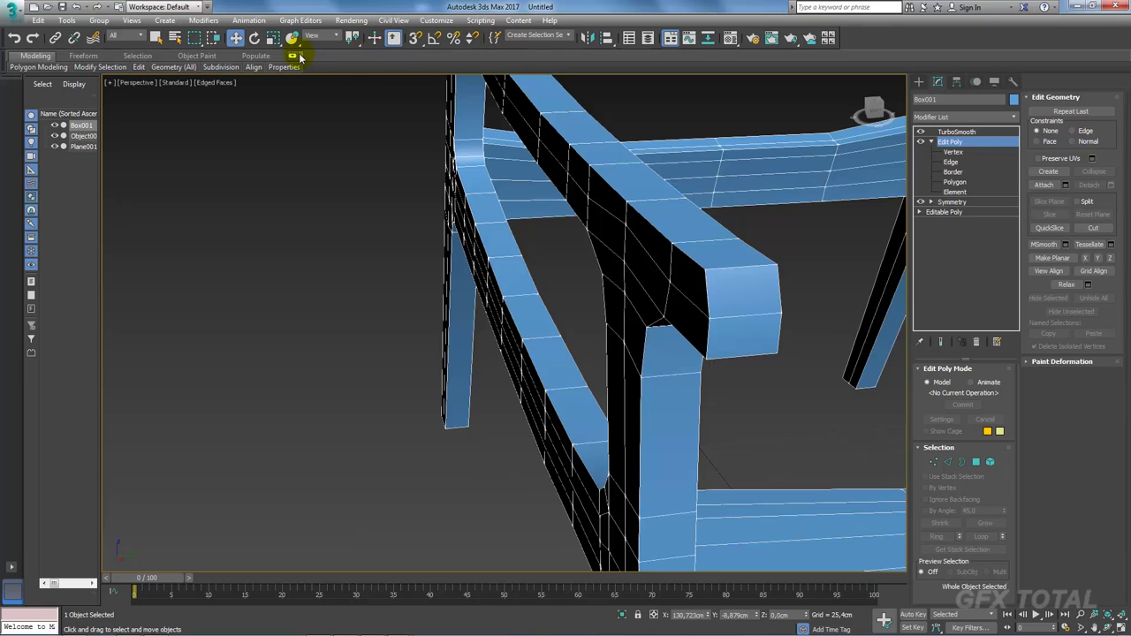
left_click(293, 56)
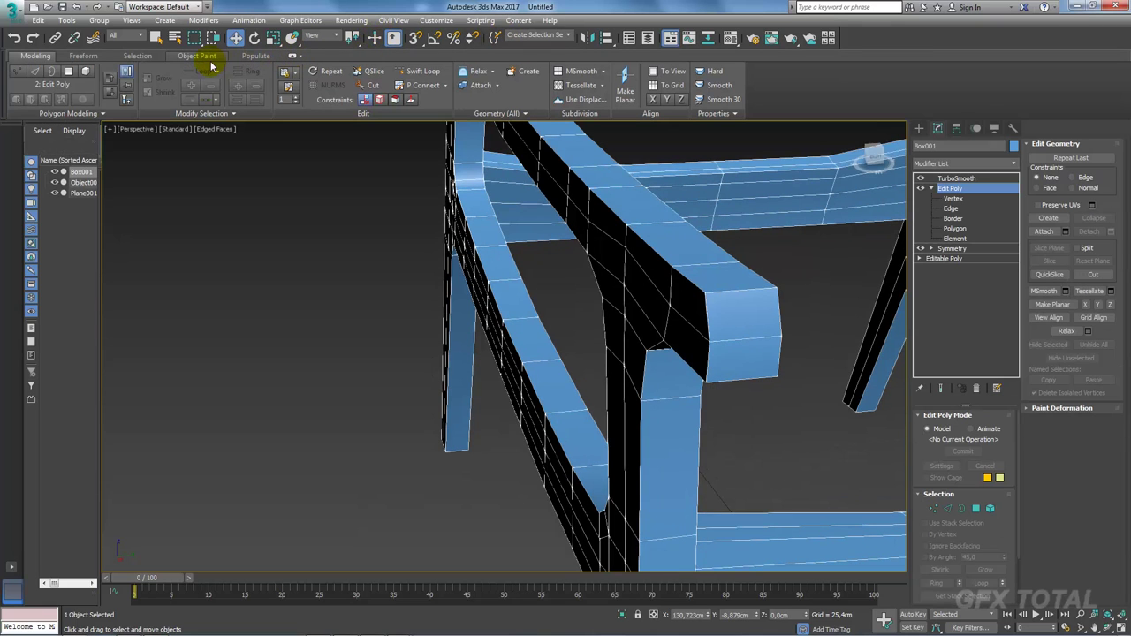
left_click(430, 71)
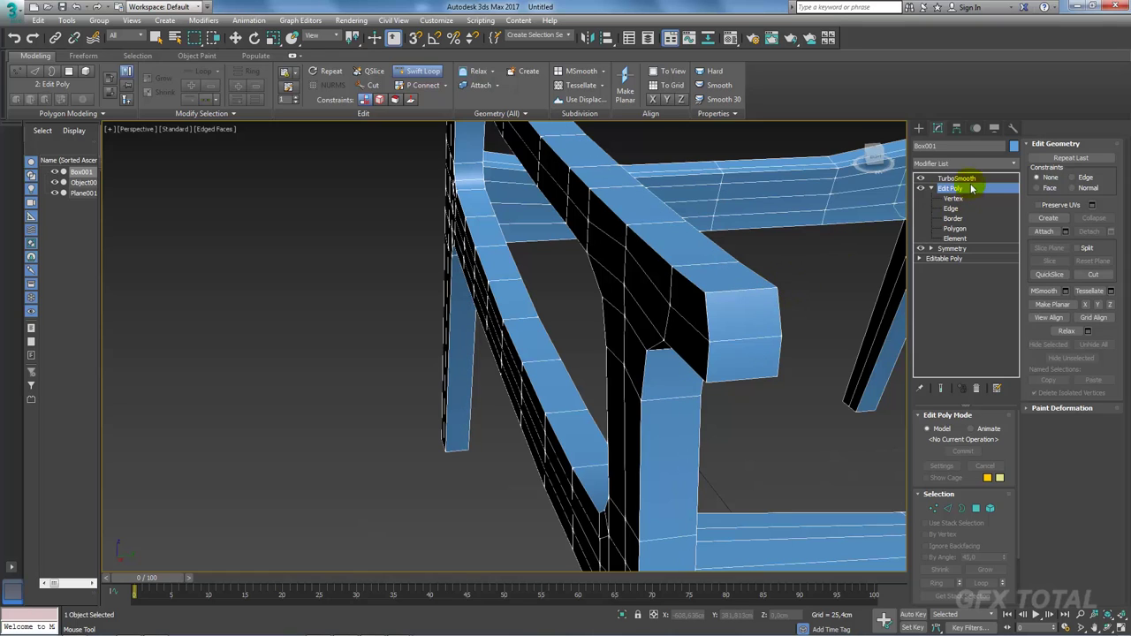
Step: Enable Show End Result in edge mode and restore the earlier 55-edge selection
left_click(941, 391)
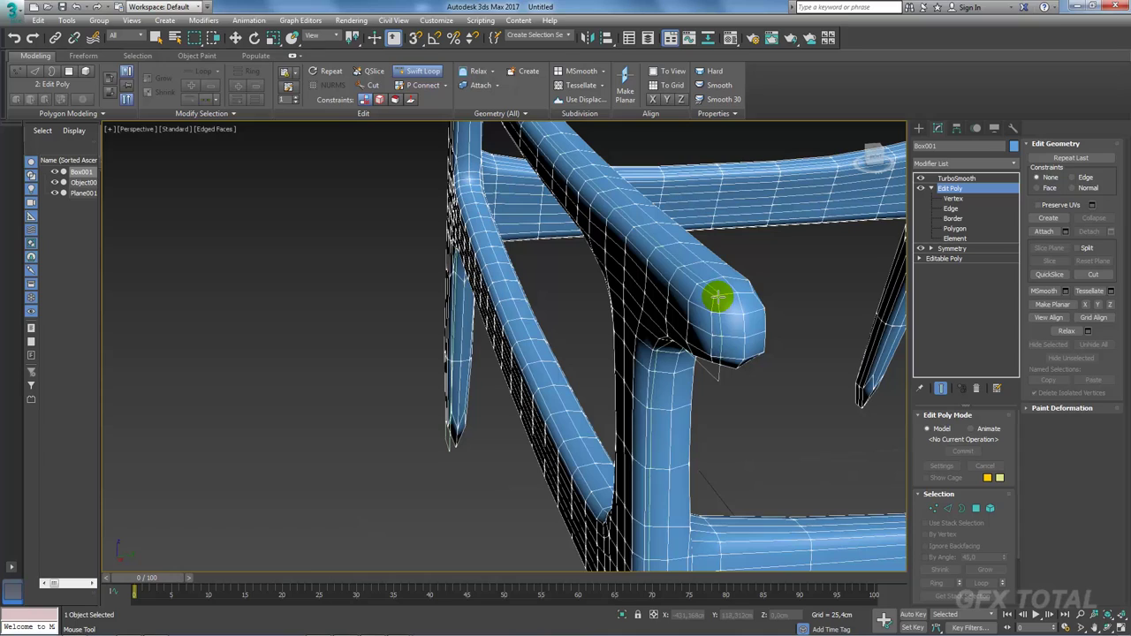
key("2")
middle_click_drag(732, 298, 731, 309, "alt")
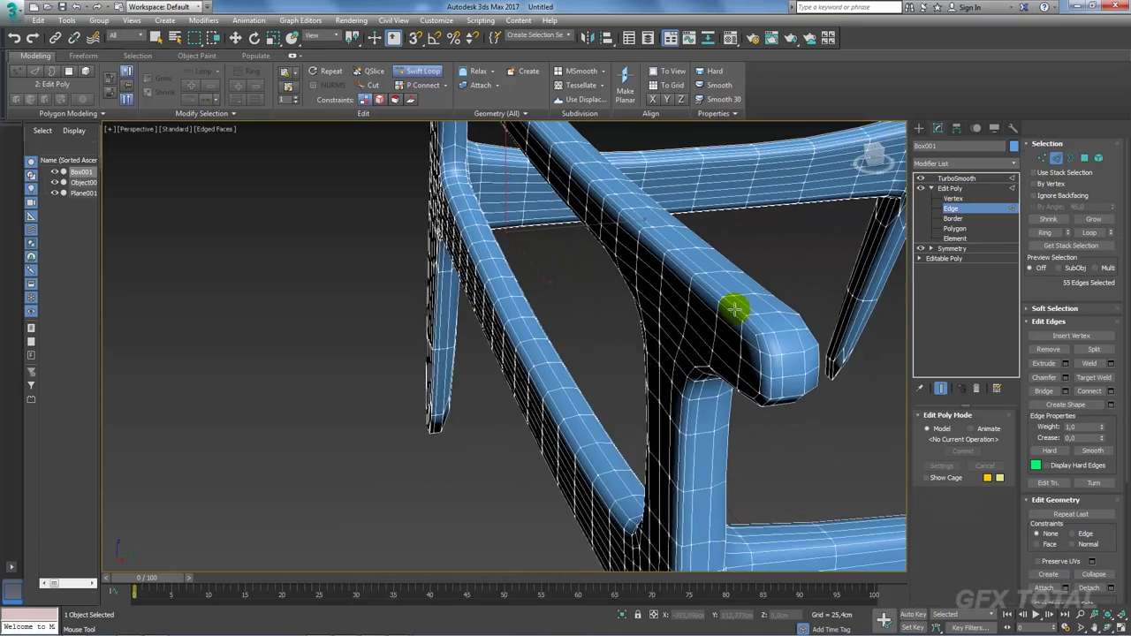
scroll(732, 310, "down", 3)
key("ctrl+a")
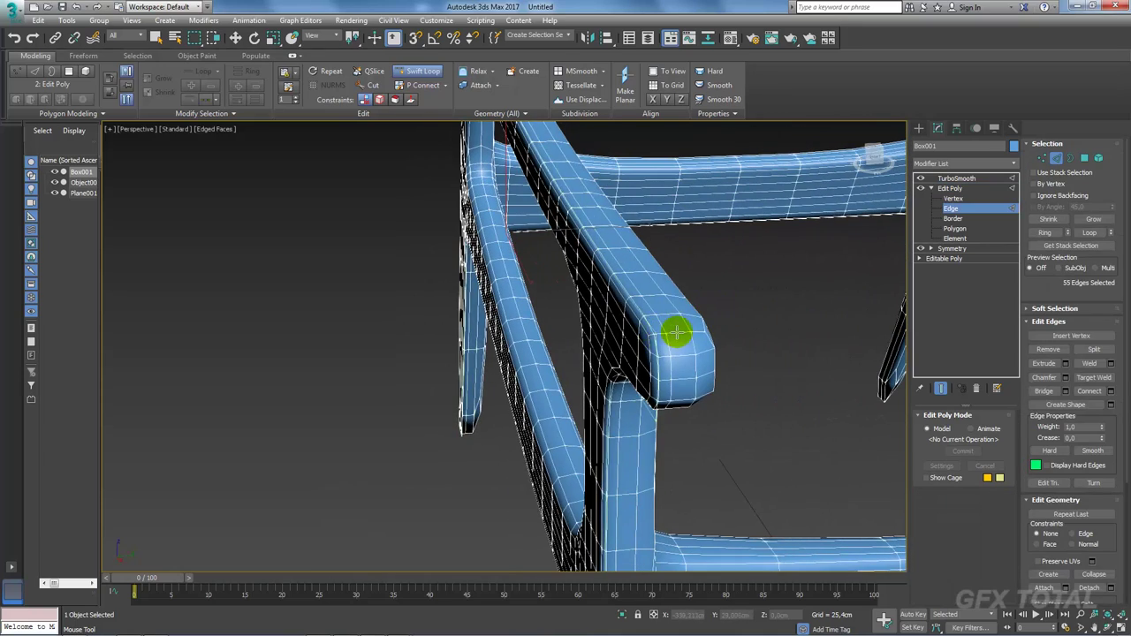
left_click(921, 179)
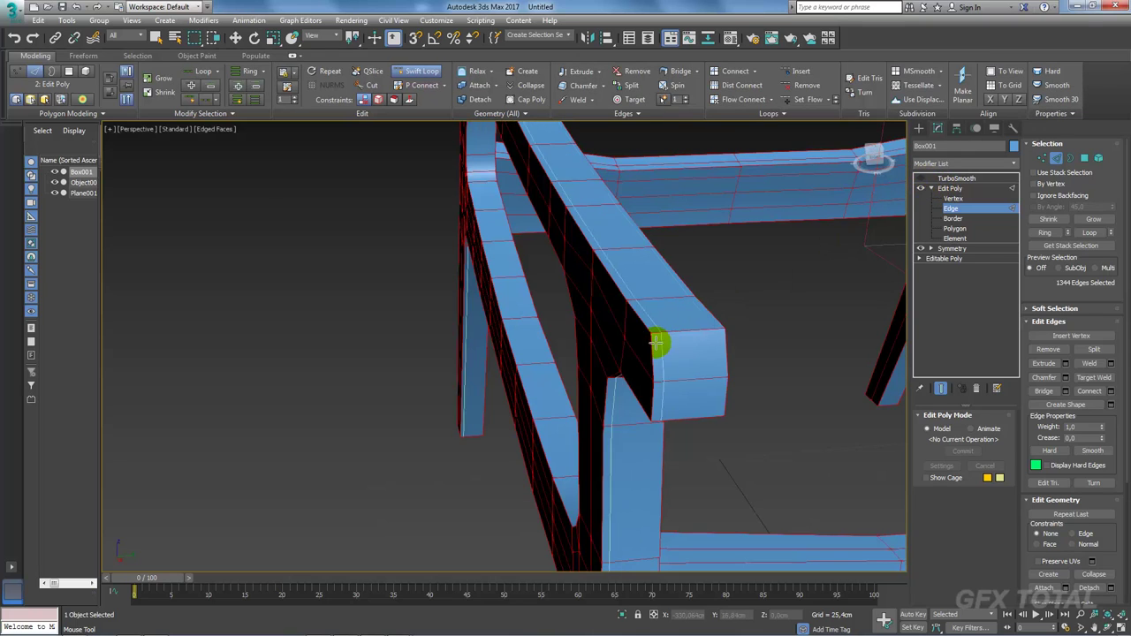
key("ctrl+z")
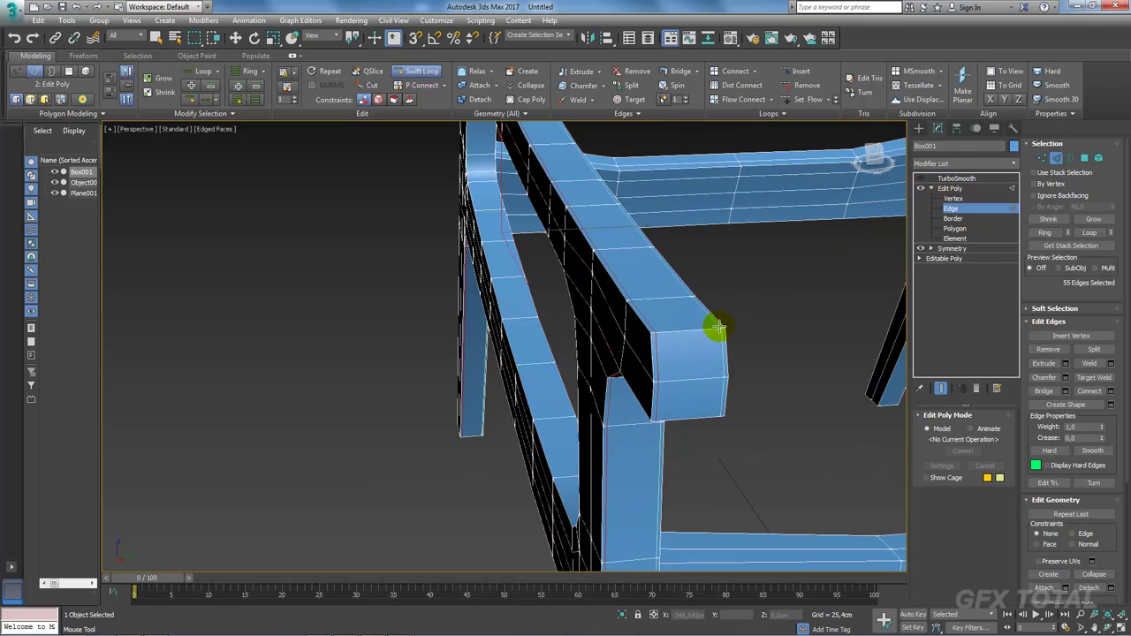
left_click(958, 192)
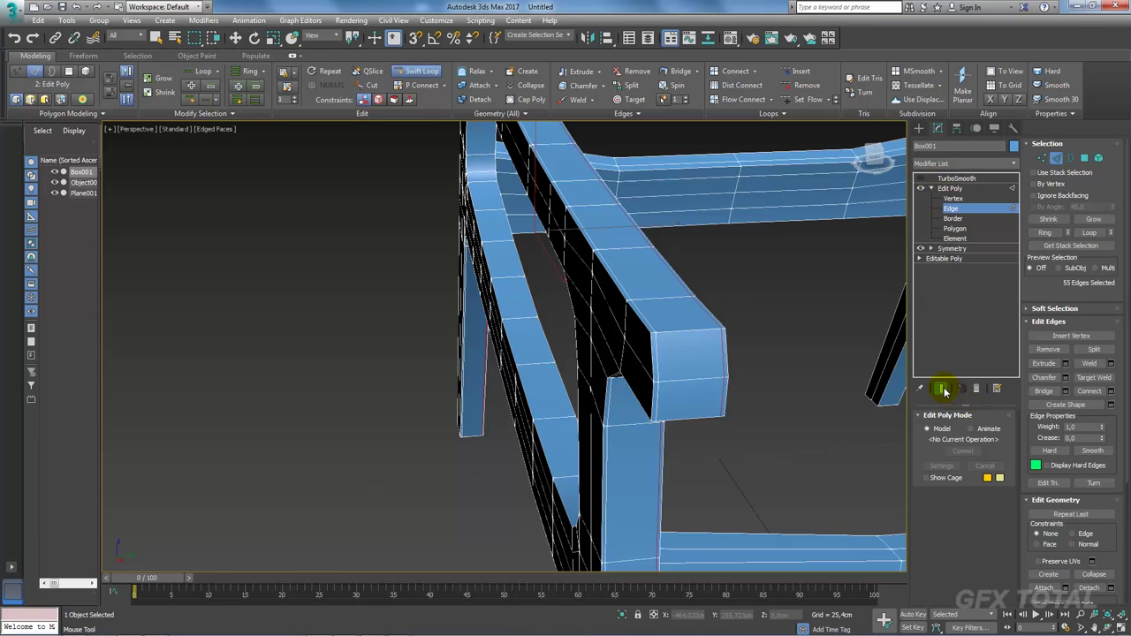
left_click(944, 391)
left_click(919, 180)
Step: Compare the armrest end with TurboSmooth toggled off, on and off again
middle_click_drag(725, 295, 644, 328, "alt")
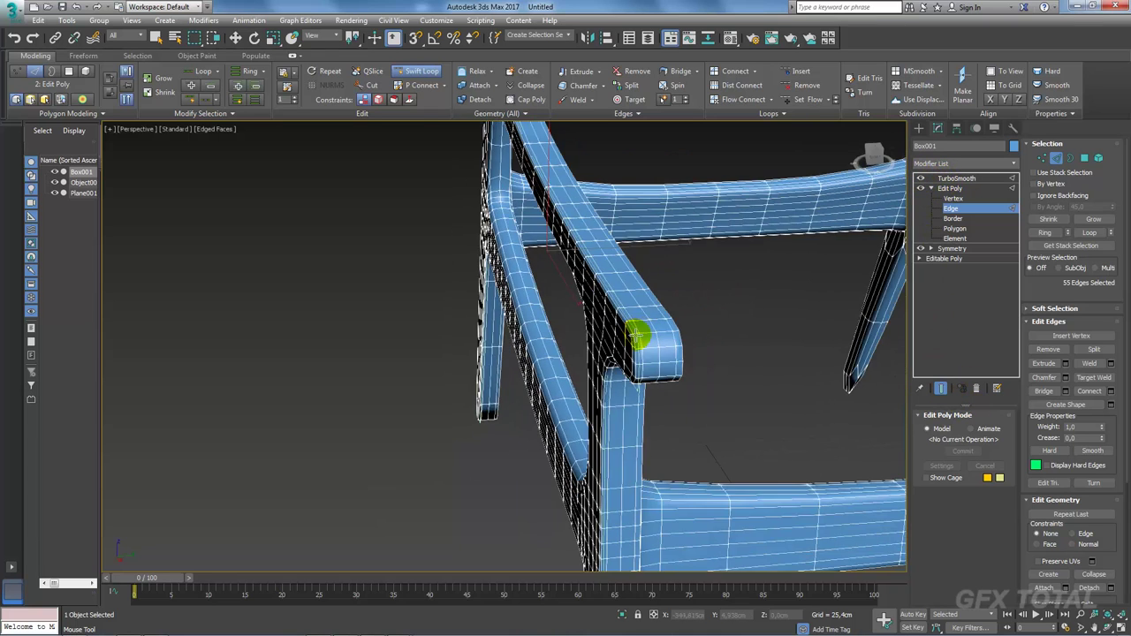
scroll(568, 328, "up", 5)
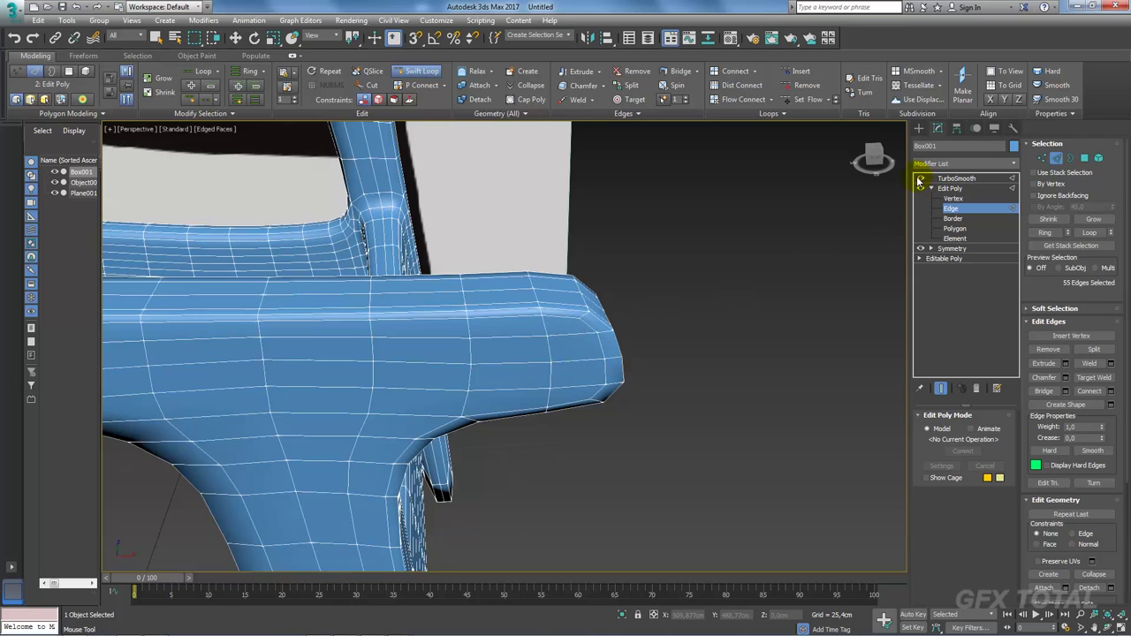
left_click(920, 181)
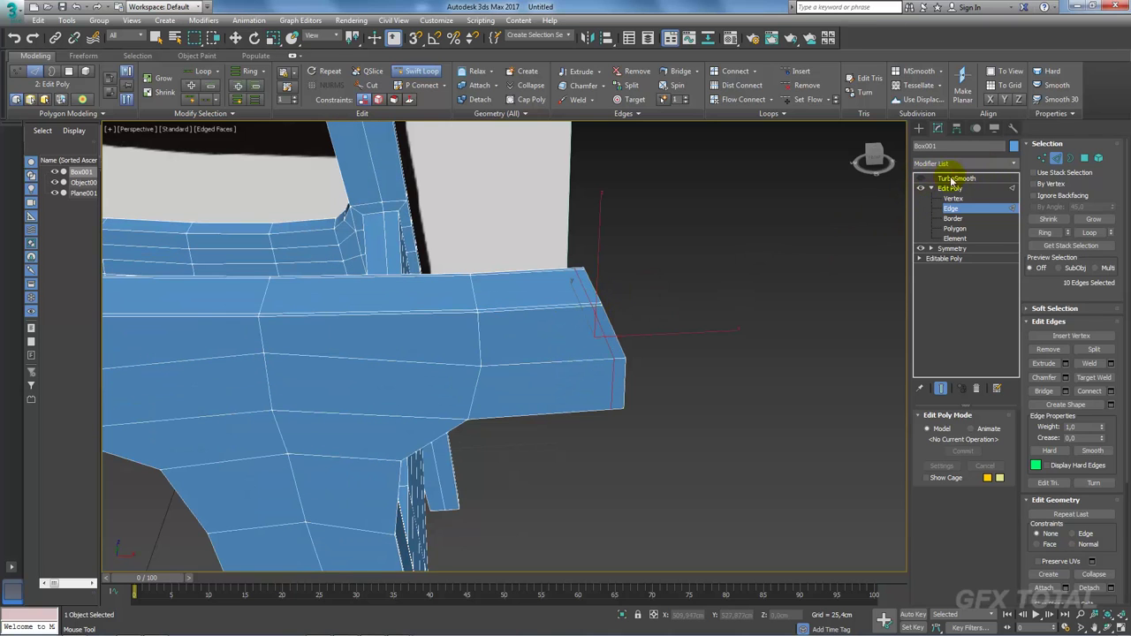
left_click(921, 179)
left_click(924, 181)
scroll(682, 335, "down", 3)
Step: Collapse the ribbon and select a seat-rail edge near the leg
scroll(672, 331, "up", 3)
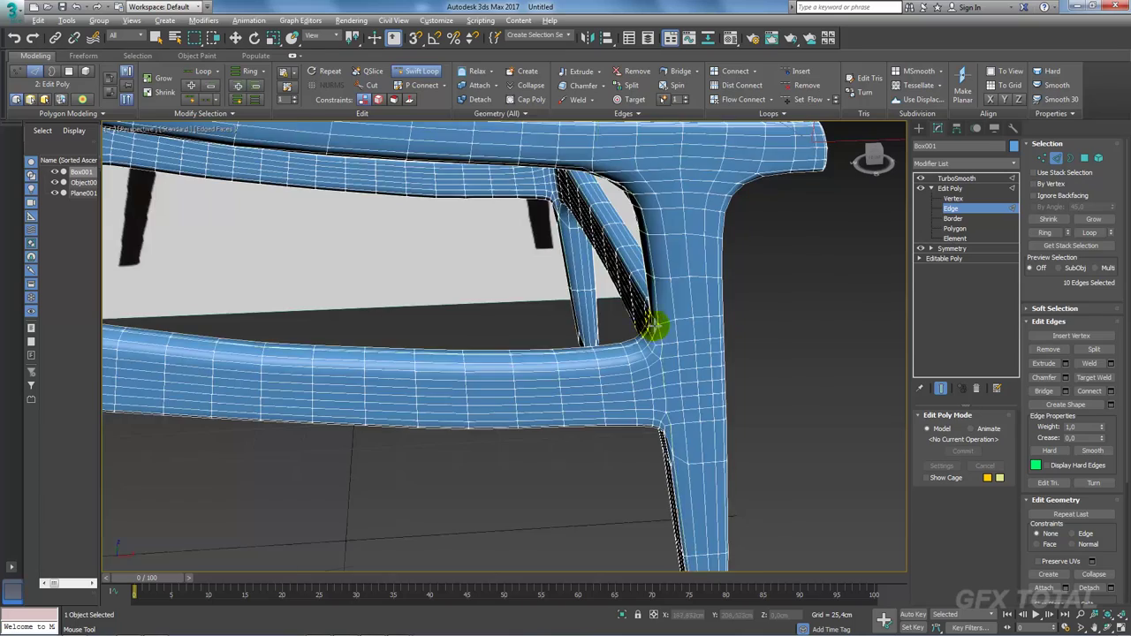
middle_click_drag(656, 324, 686, 368, "alt")
scroll(683, 354, "up", 2)
scroll(685, 349, "down", 2)
scroll(687, 343, "up", 1)
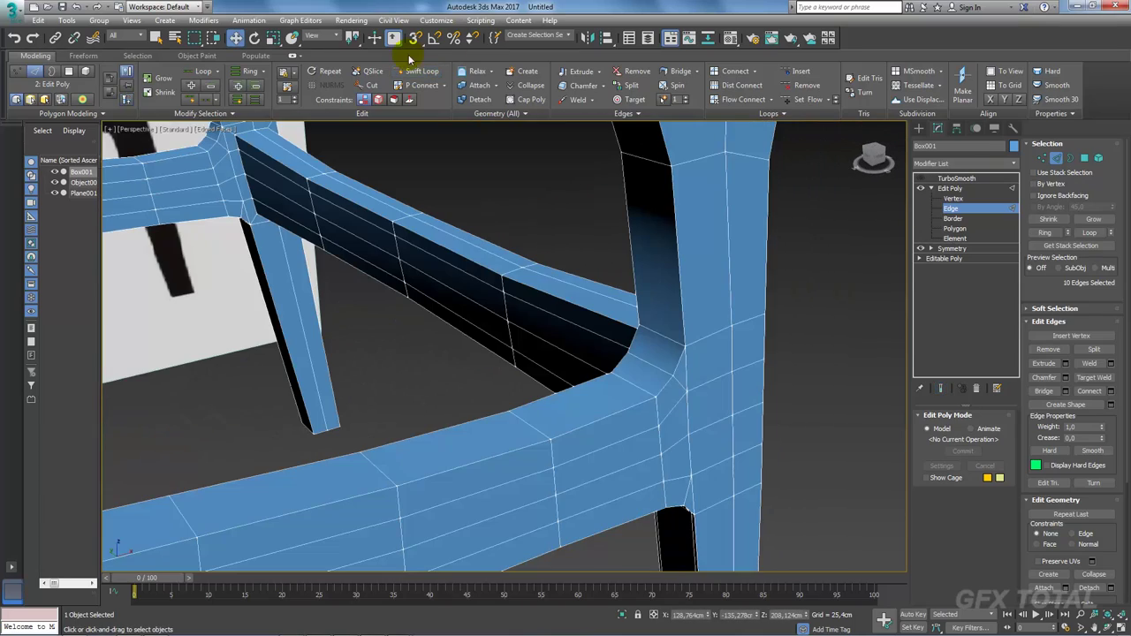
left_click(292, 55)
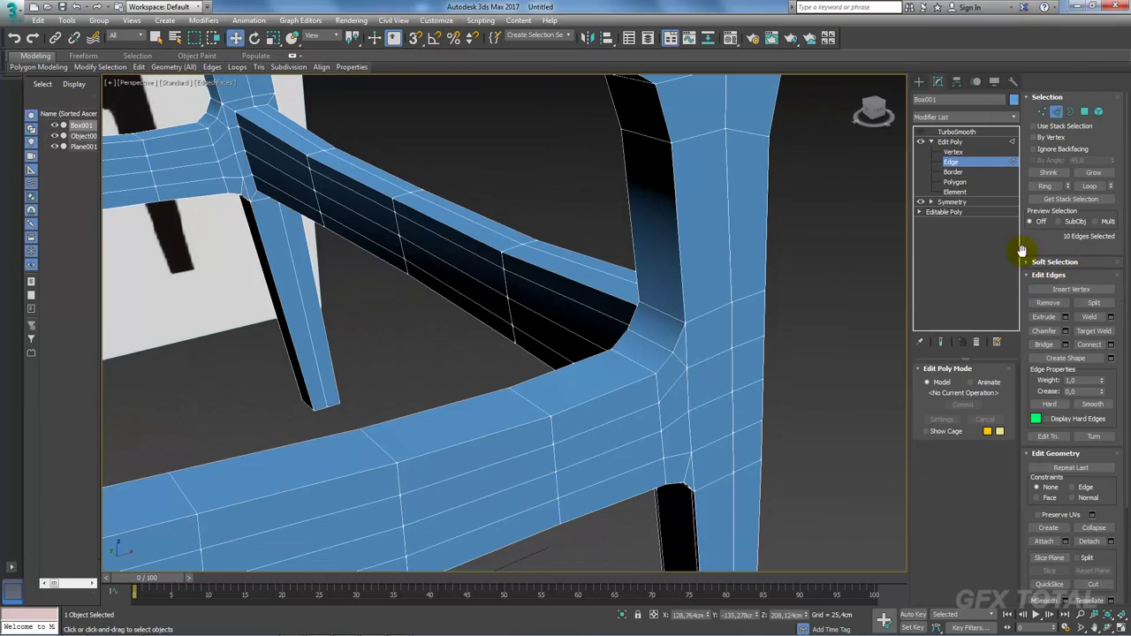
left_click(661, 313)
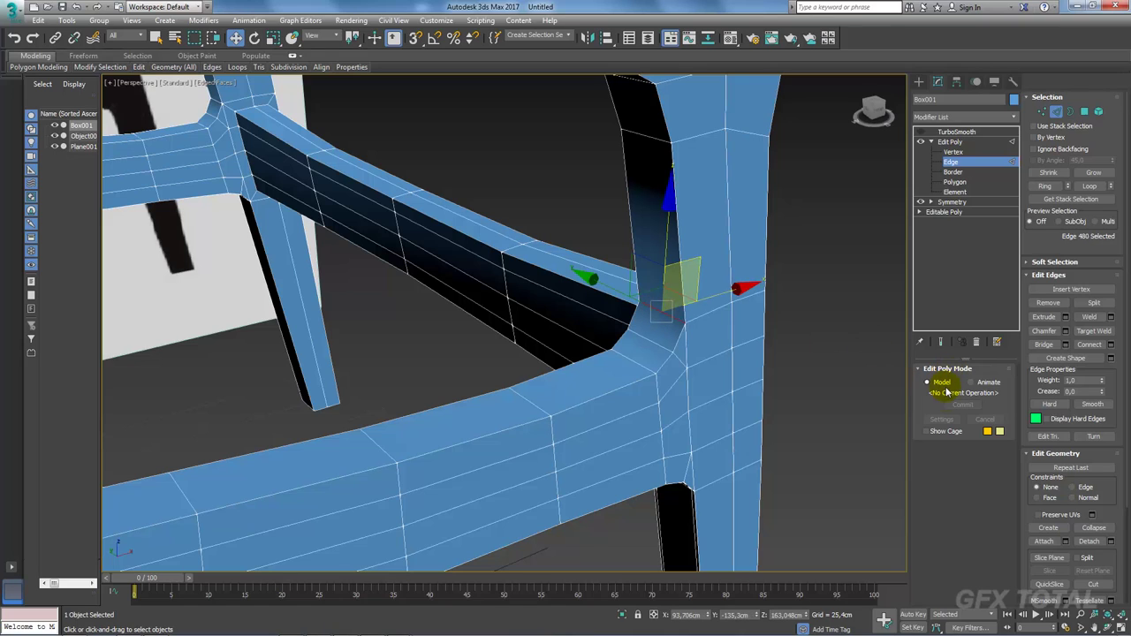
Step: Ring the edge and Connect it with 2 segments at pinch 90
left_click(1044, 187)
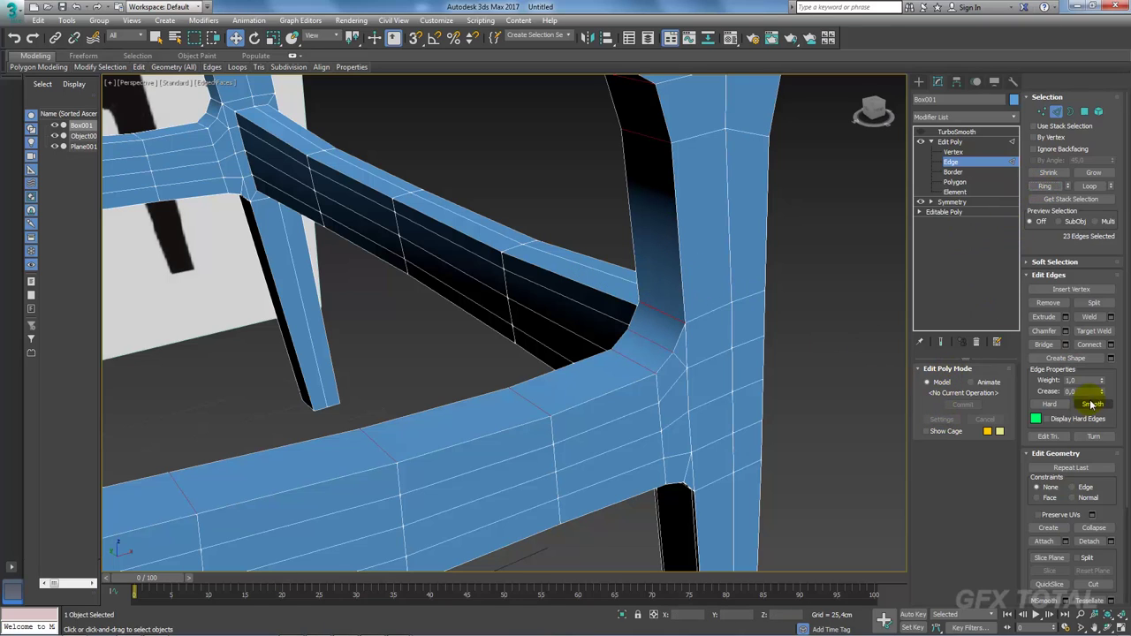
left_click(1111, 345)
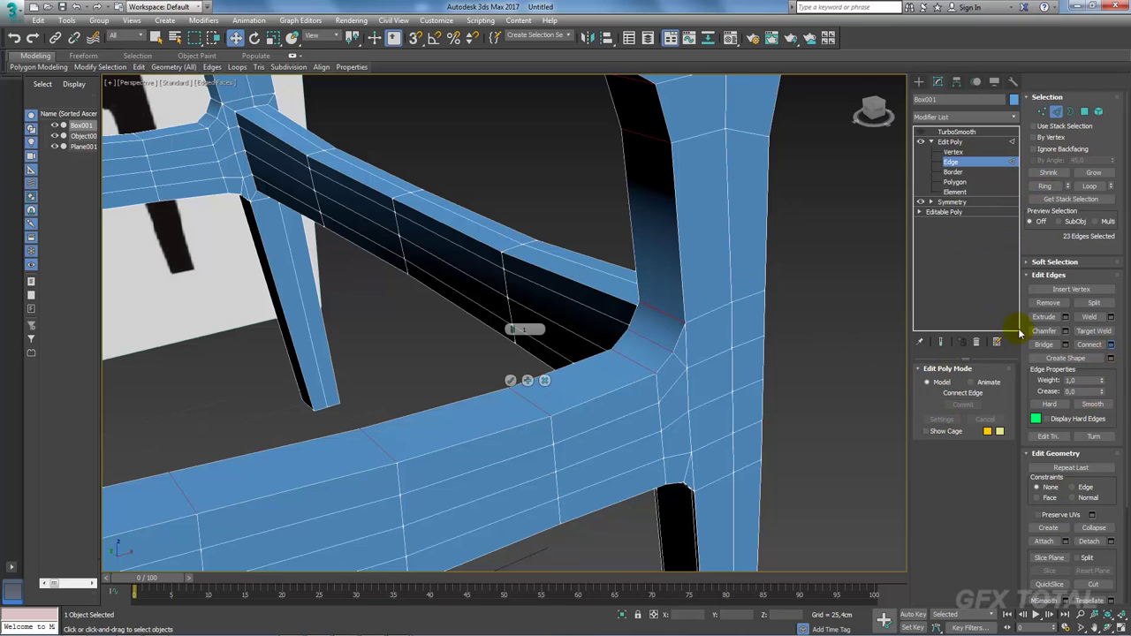
left_click(513, 329)
left_click_drag(512, 346, 519, 190)
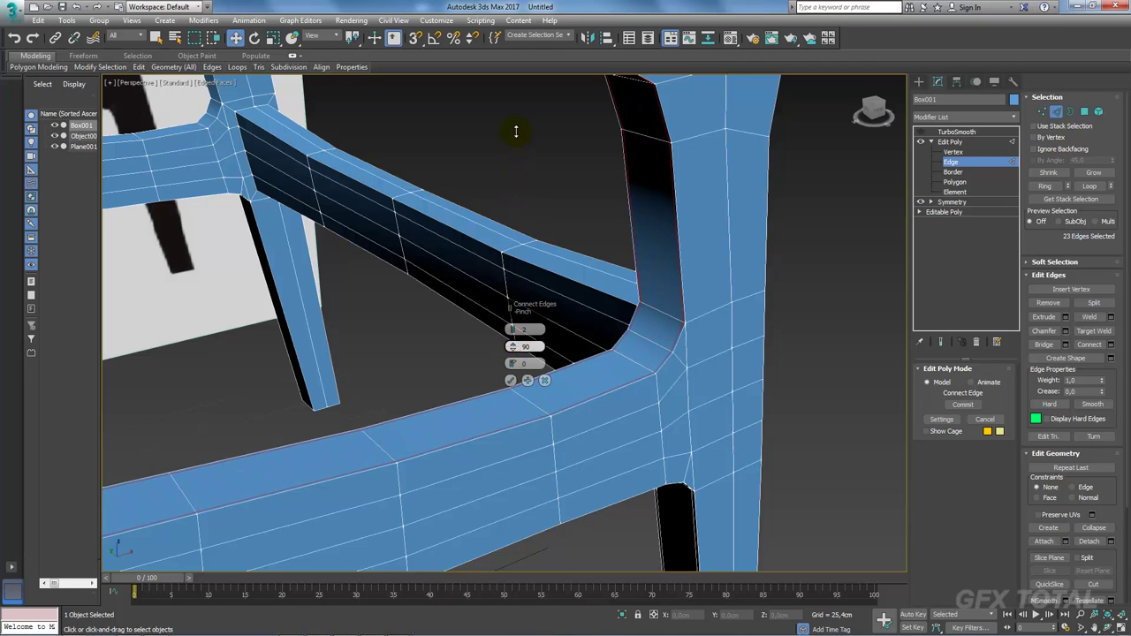
left_click(511, 380)
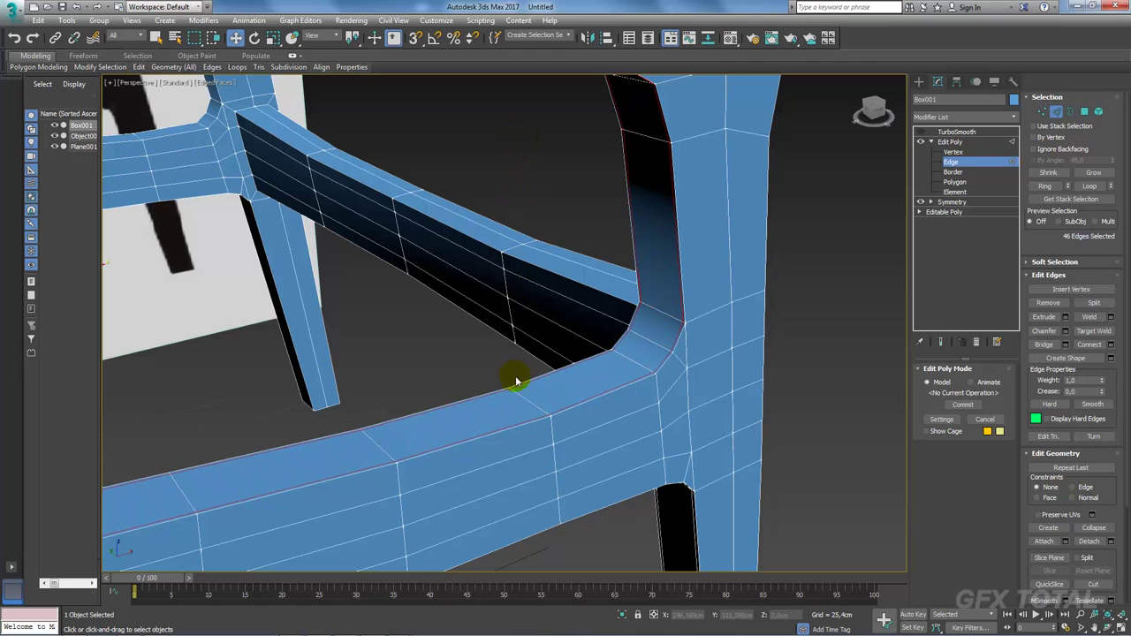
left_click(951, 142)
Step: Inspect the TurboSmooth-smoothed chair legs from a low angle
left_click(931, 142)
left_click(938, 132)
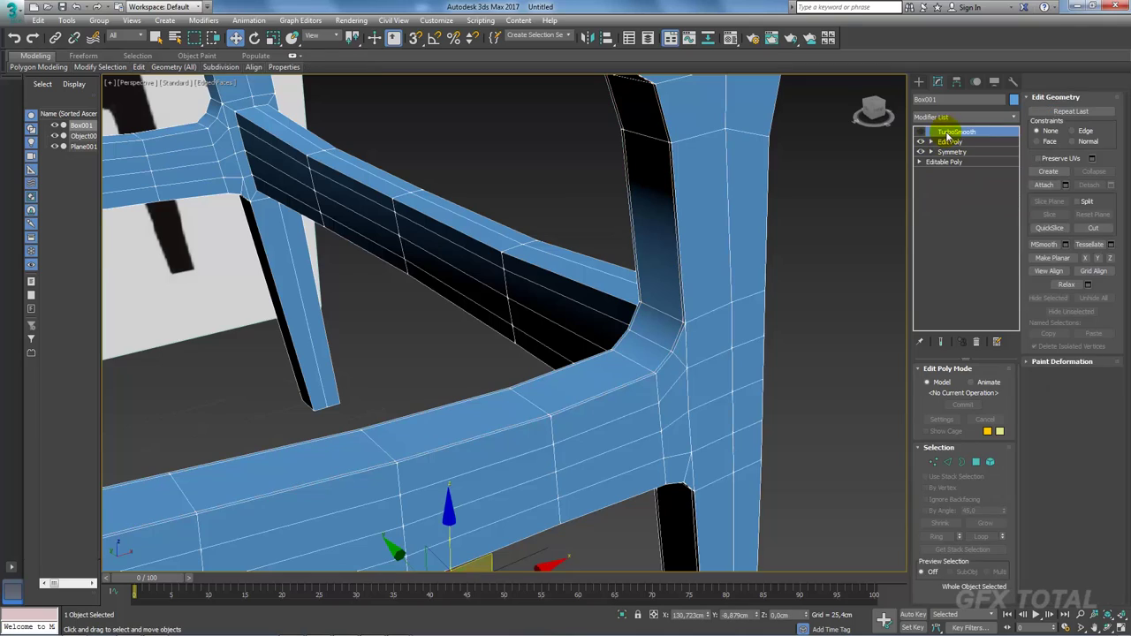
scroll(815, 222, "down", 5)
mouse_move(816, 222)
middle_mouse_down("alt")
mouse_move(599, 342)
mouse_move(648, 314)
mouse_move(677, 495)
mouse_move(647, 291)
middle_mouse_up("alt")
scroll(651, 346, "up", 5)
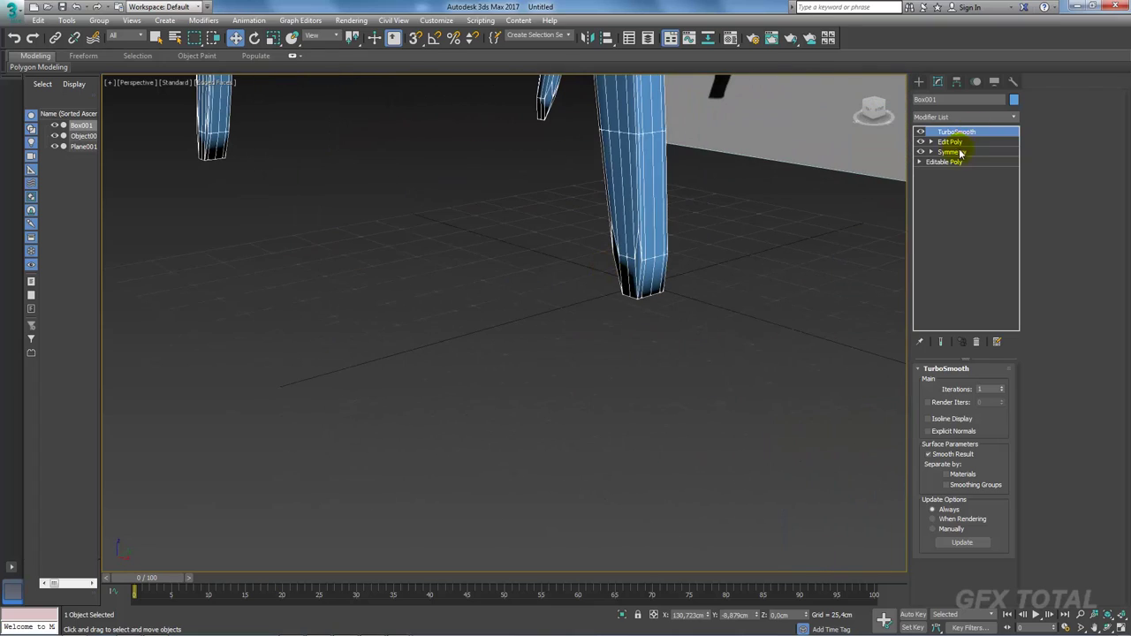
Step: In Edit Poly Edge mode, select the lengthwise edges of the front leg
left_click(951, 141)
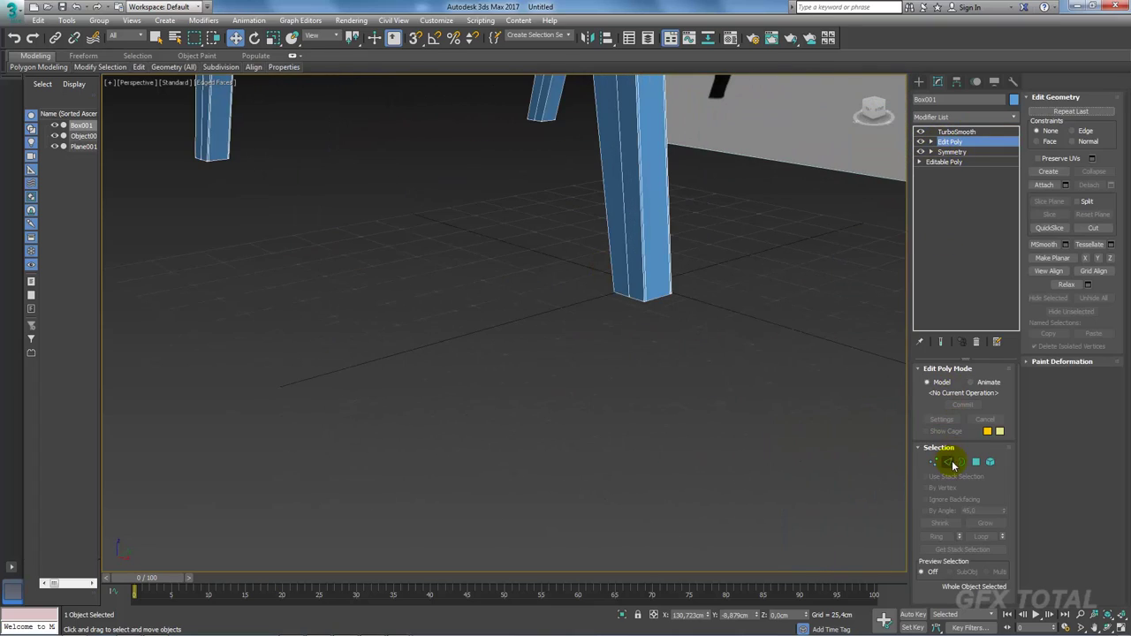
left_click(952, 460)
left_click_drag(734, 245, 504, 278)
scroll(677, 371, "up", 3)
scroll(698, 447, "up", 5)
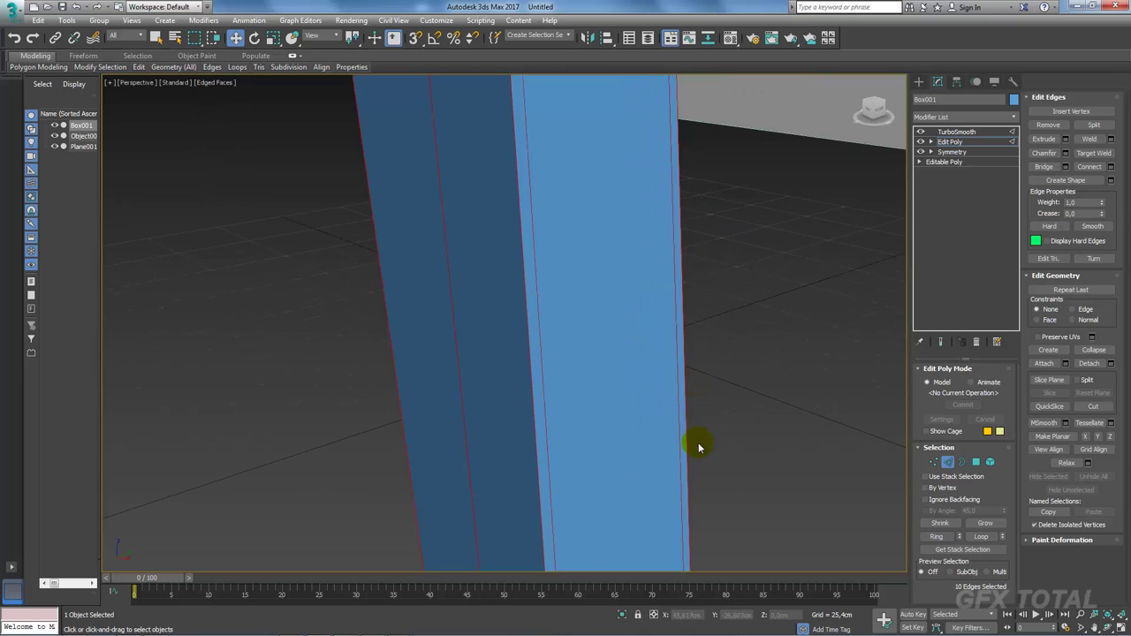
scroll(699, 446, "down", 3)
scroll(733, 450, "down", 5)
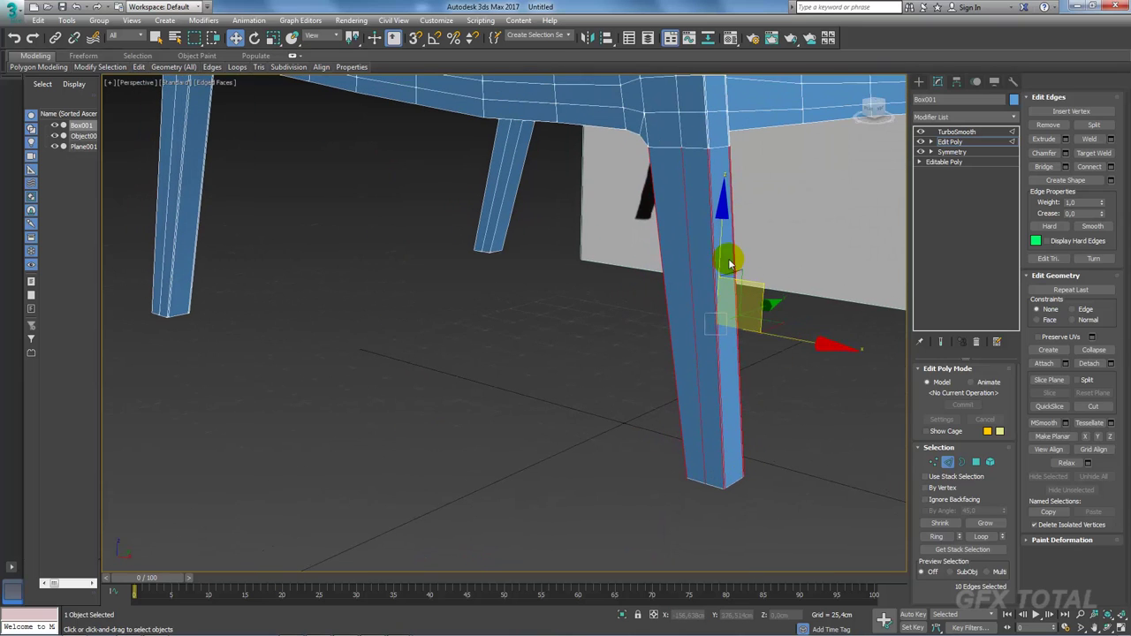
Step: Clear the leg edge selection and try the ribbon's free edge-loop placement tool
left_click(878, 487)
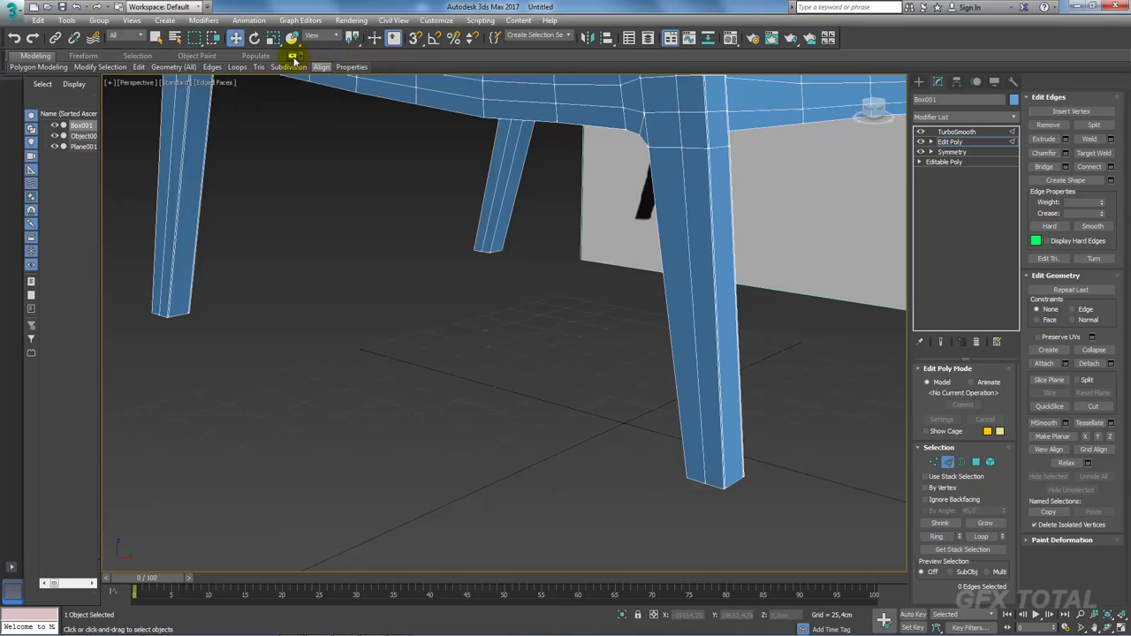
left_click(292, 59)
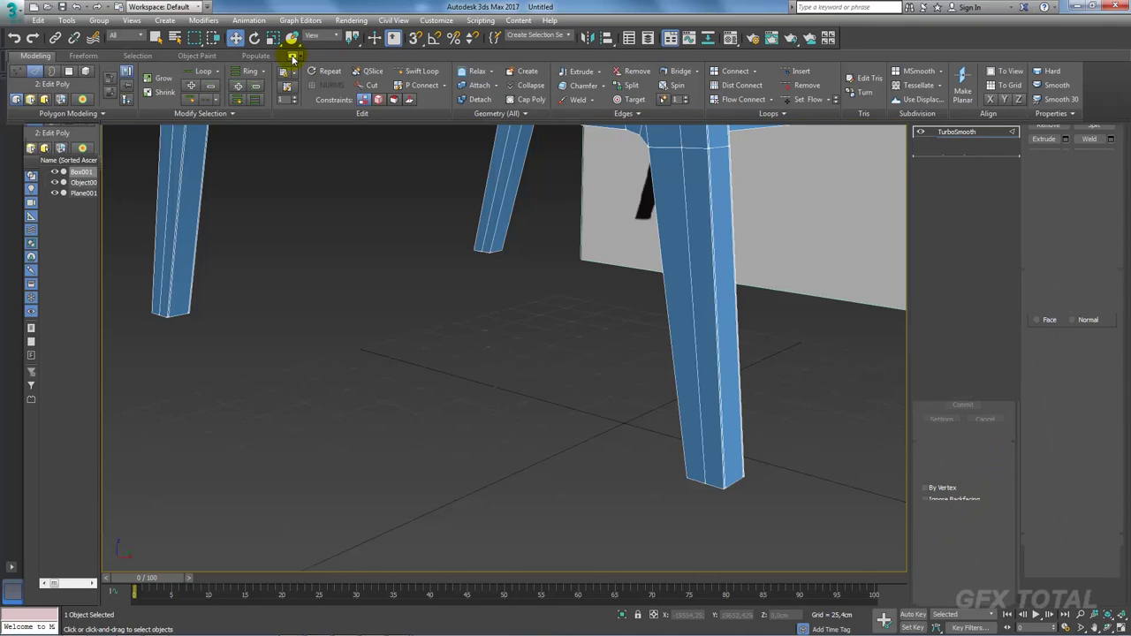
left_click(409, 70)
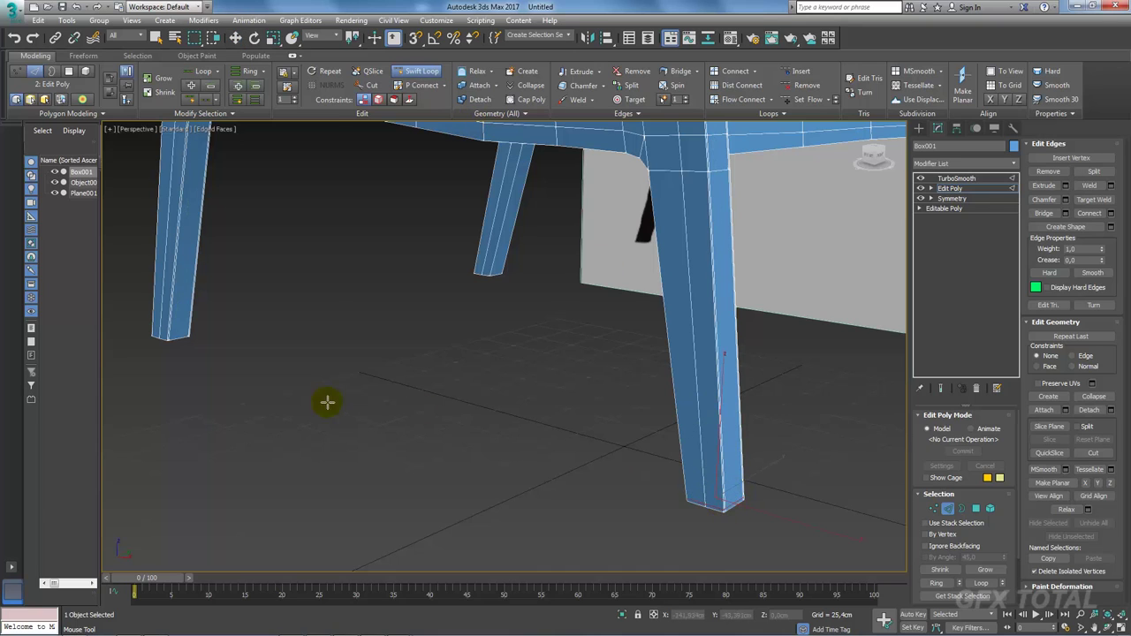
scroll(568, 386, "up", 3)
scroll(664, 378, "up", 2)
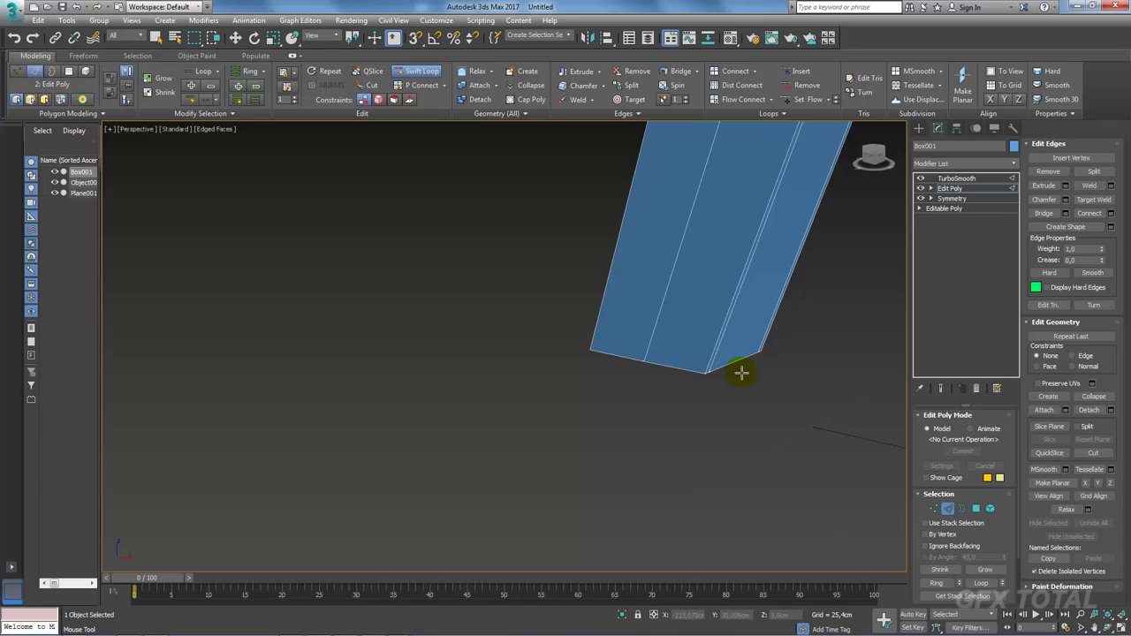
right_click(743, 421)
left_click(702, 252)
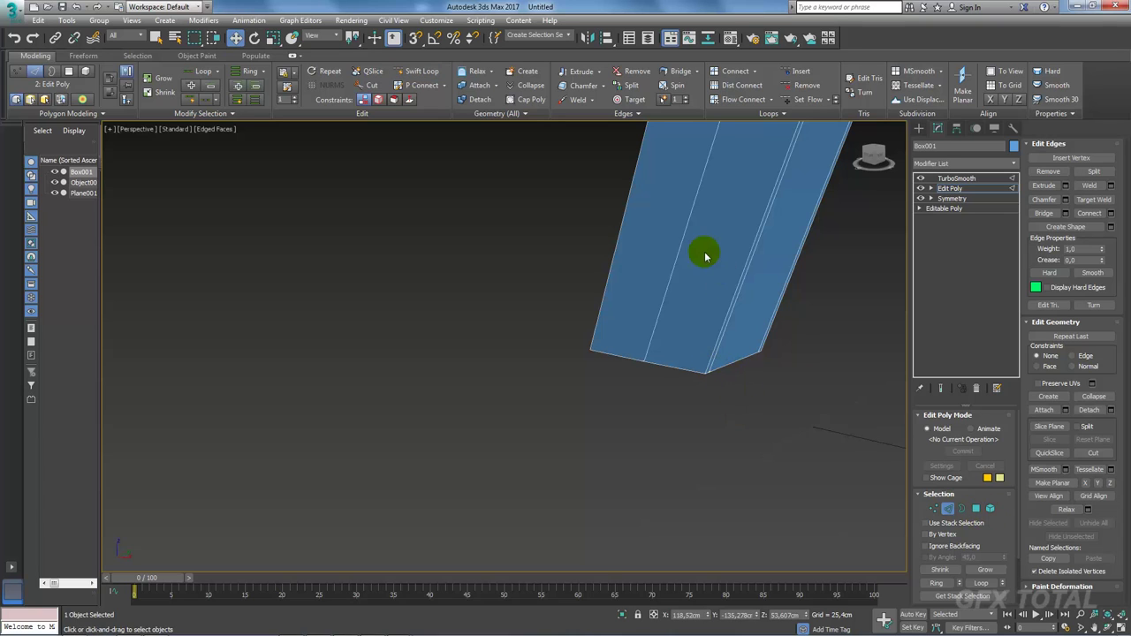
left_click(421, 71)
middle_click_drag(673, 271, 629, 279)
scroll(629, 279, "down", 2)
scroll(687, 232, "down", 2)
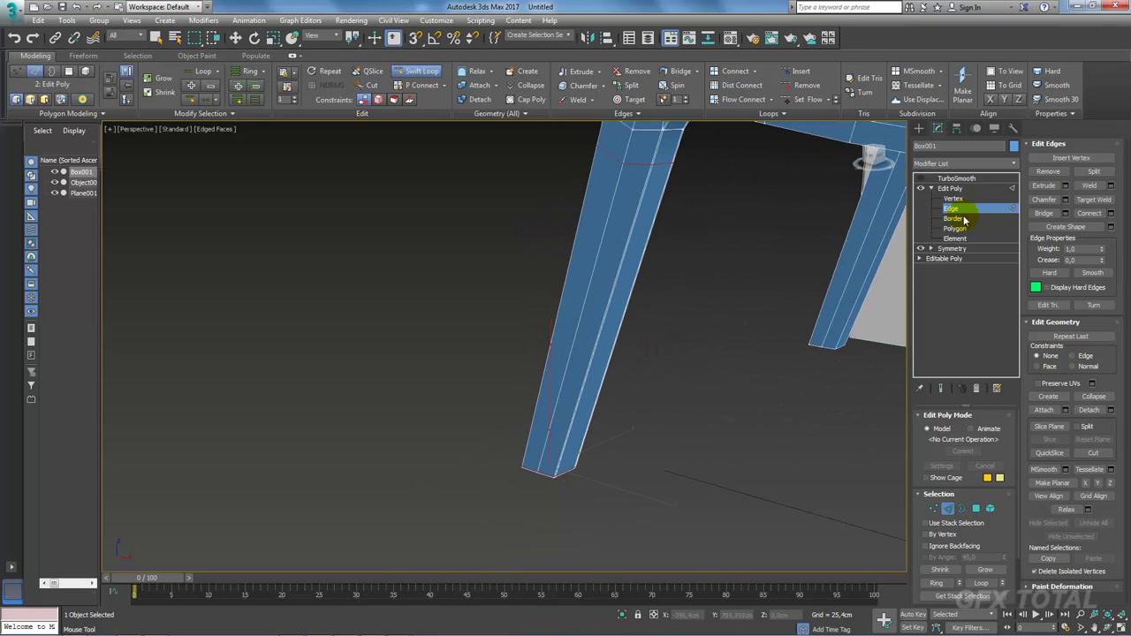
Step: Check the smoothed chair legs under TurboSmooth from several angles
left_click(944, 188)
left_click(942, 180)
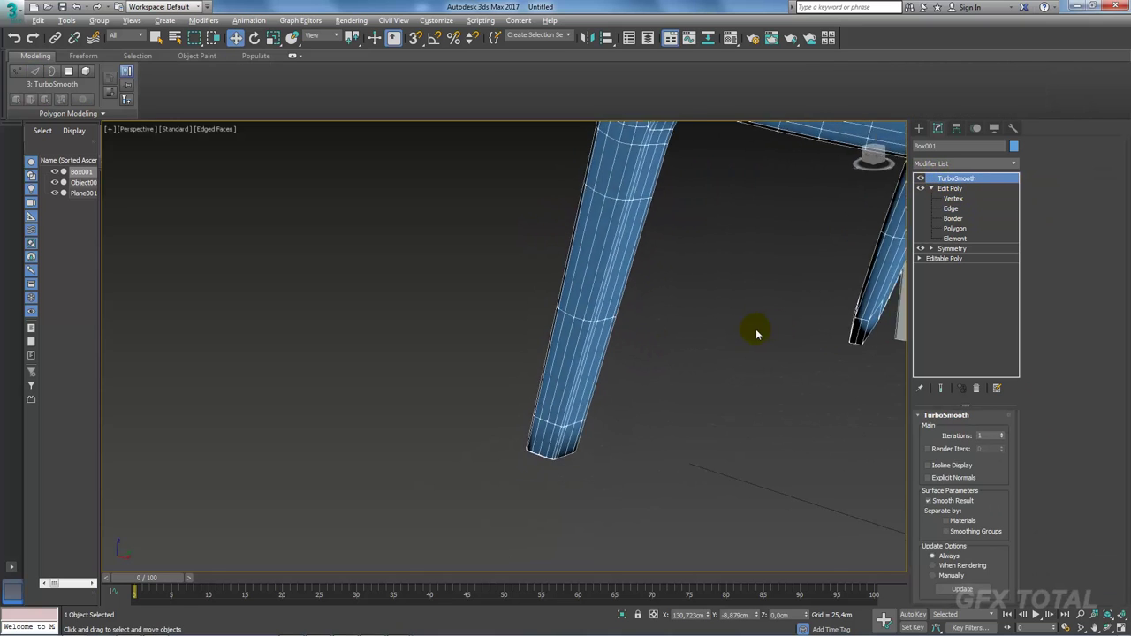
middle_click_drag(752, 323, 770, 321, "alt")
scroll(531, 246, "down", 3)
scroll(677, 296, "up", 3)
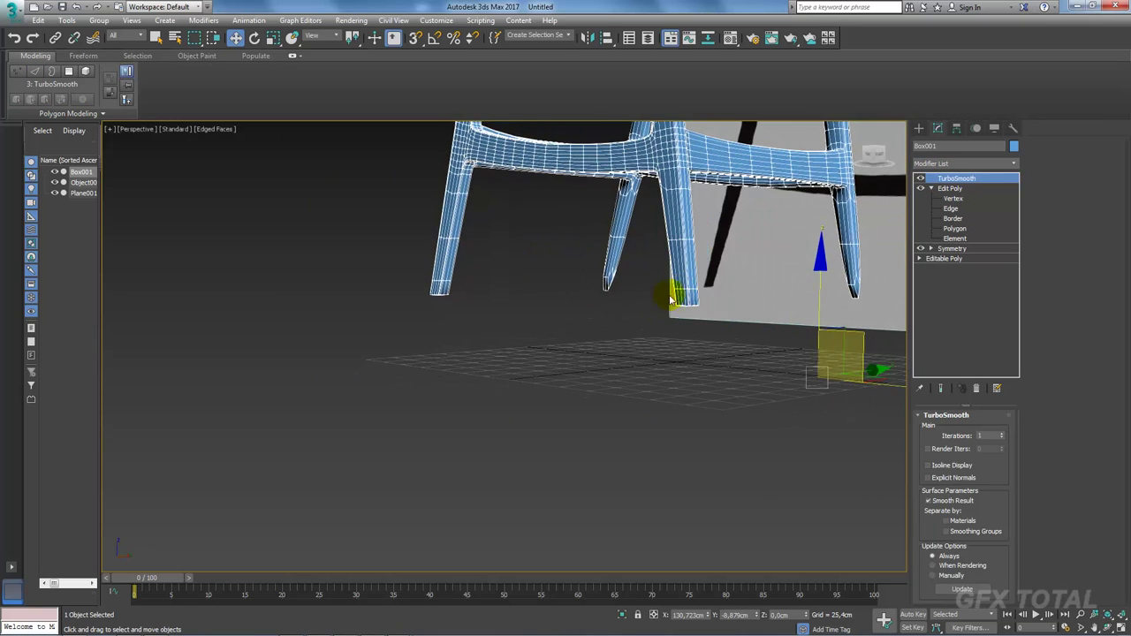
scroll(680, 291, "up", 3)
middle_click_drag(707, 301, 716, 331, "alt")
Step: Connect both legs' vertical edge loops with 4 segments, slide 51, and view under TurboSmooth
left_click(951, 208)
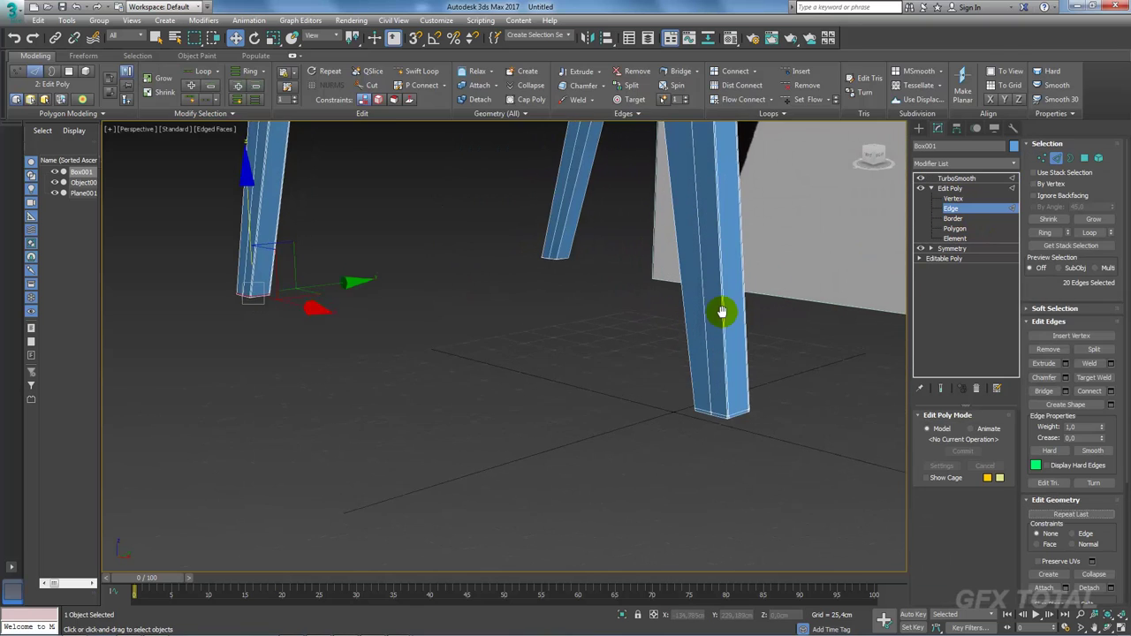
scroll(719, 311, "down", 3)
double_click(721, 309)
double_click(458, 248, "ctrl")
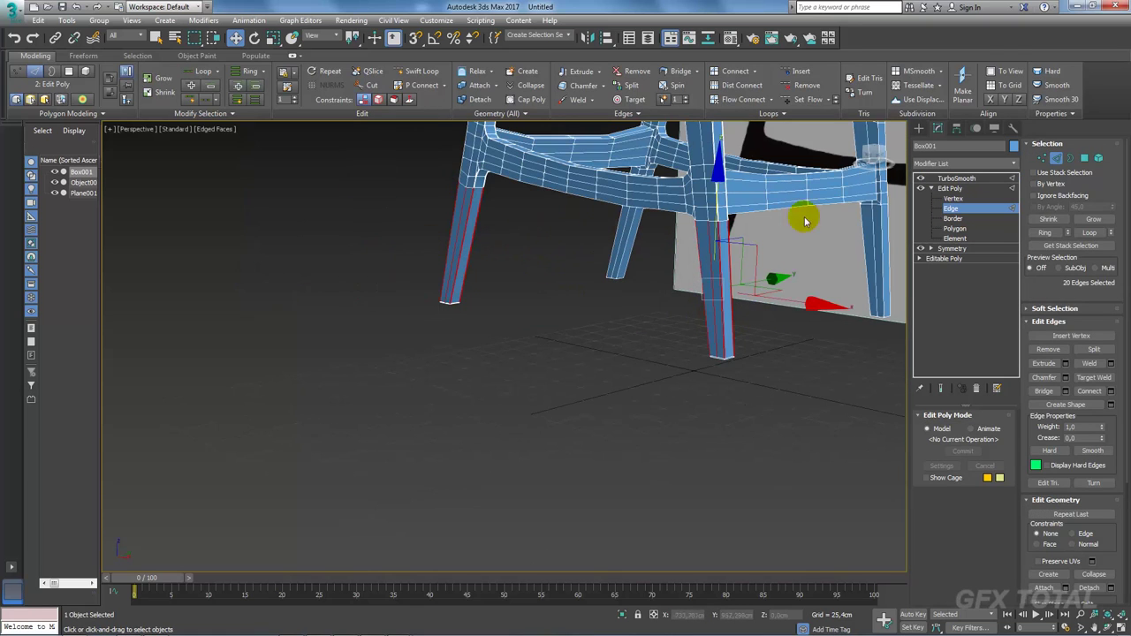
left_click(1112, 391)
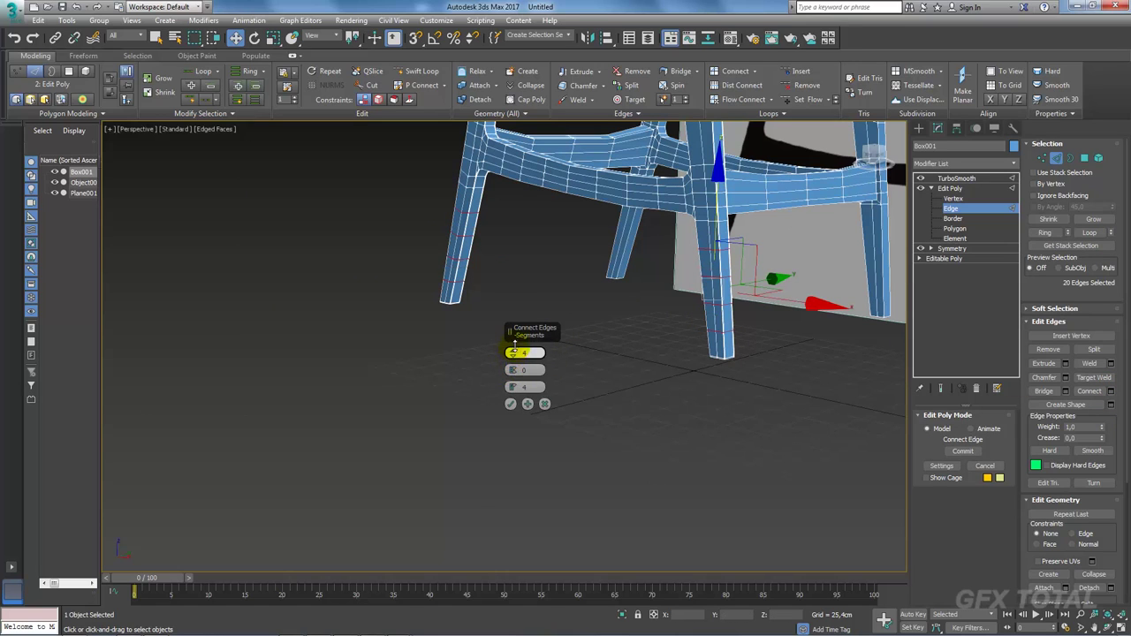
right_click(513, 390)
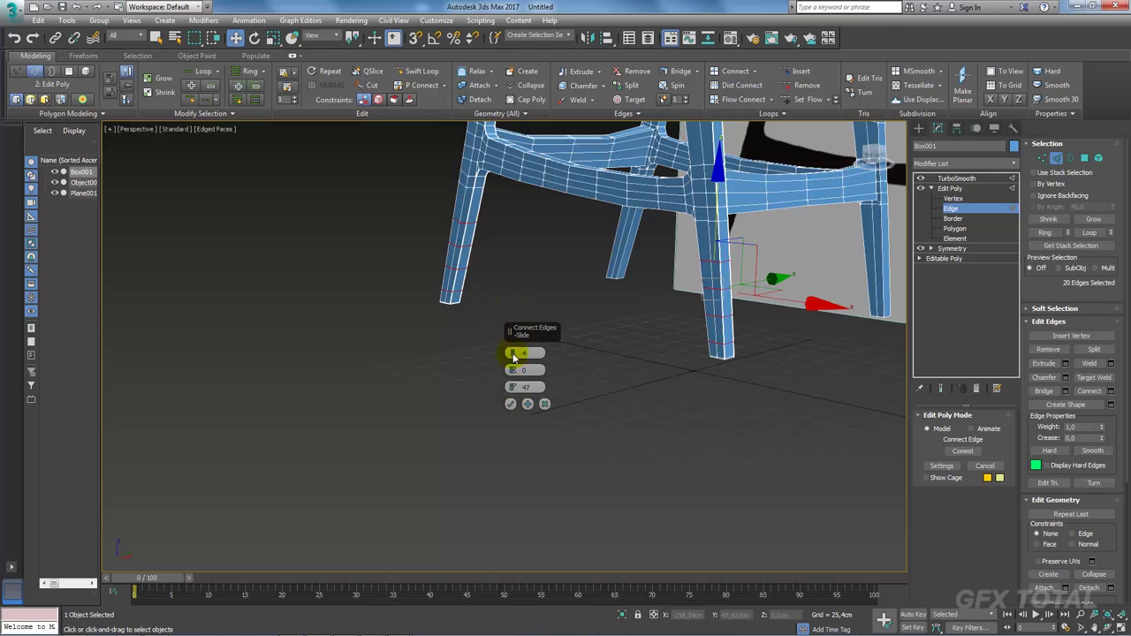
left_click(510, 406)
left_click(950, 189)
left_click(952, 177)
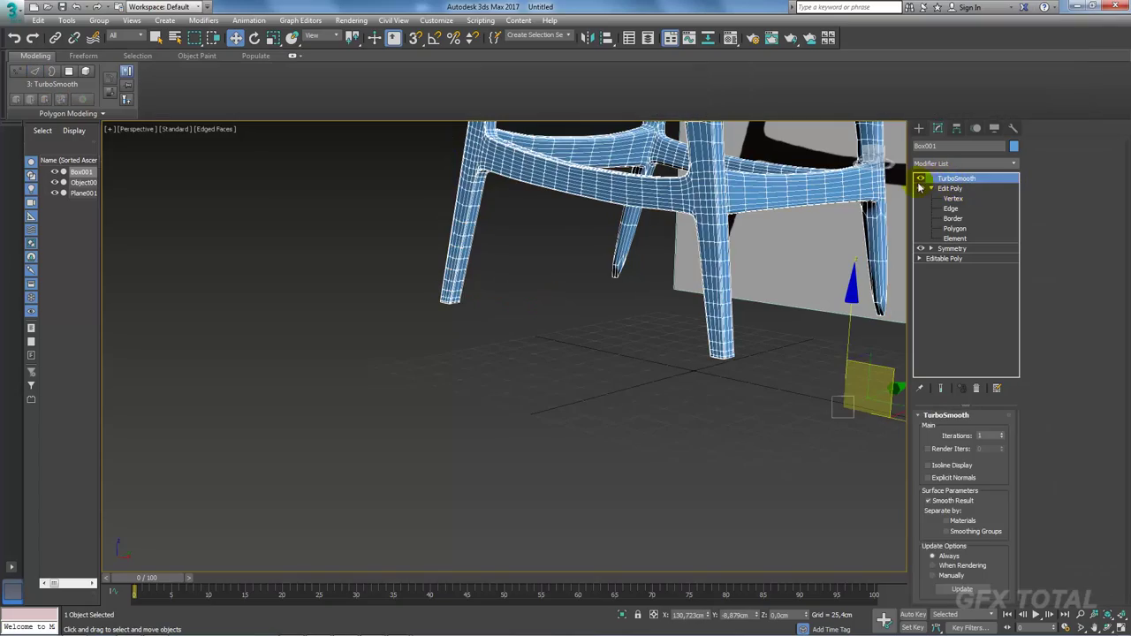
Step: Orbit over the seat frame and switch Box001's Edit Poly to Edge sub-object level
mouse_move(732, 360)
middle_mouse_down("alt")
mouse_move(663, 430)
mouse_move(717, 495)
mouse_move(662, 480)
middle_mouse_up("alt")
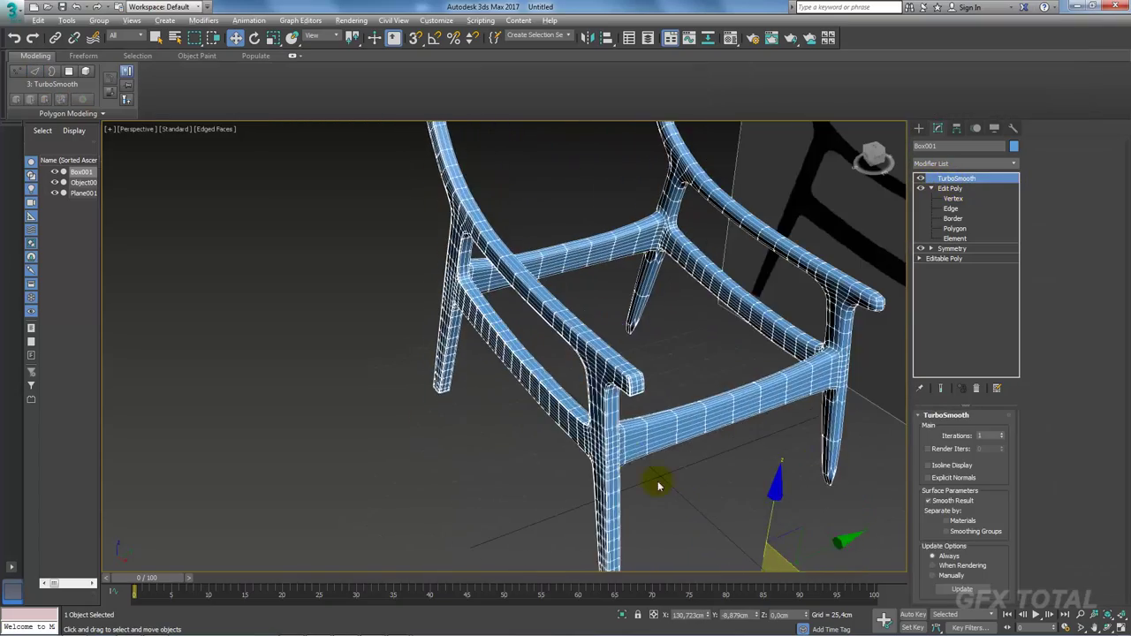
scroll(546, 402, "up", 3)
mouse_move(537, 391)
middle_mouse_down("alt")
mouse_move(510, 379)
mouse_move(542, 337)
middle_mouse_up("alt")
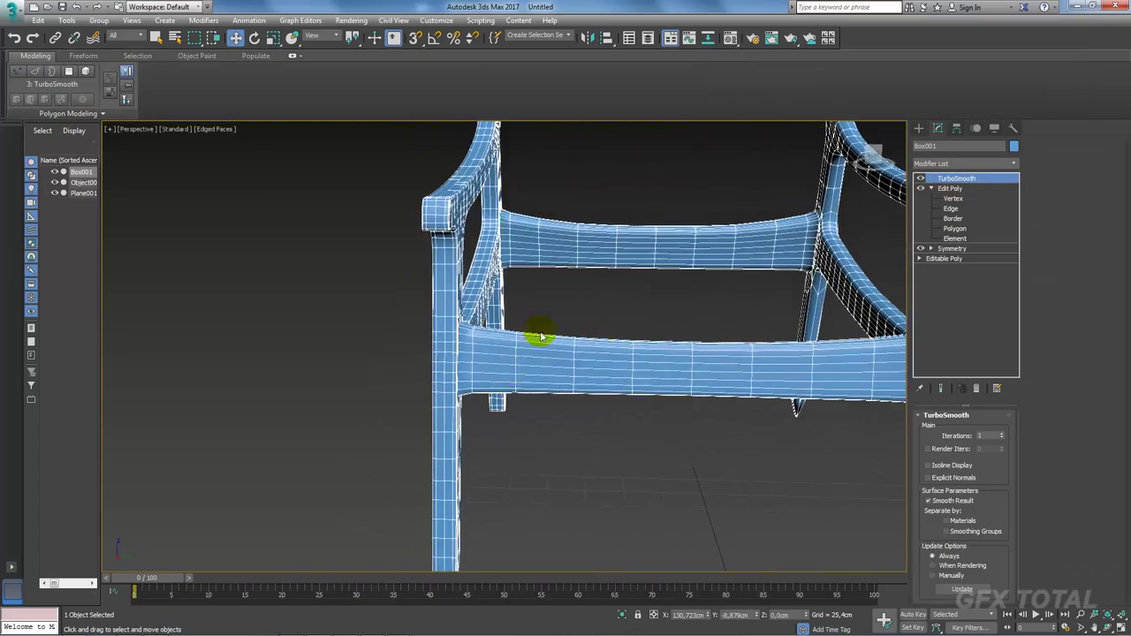
mouse_move(572, 222)
middle_mouse_down("alt")
mouse_move(551, 316)
mouse_move(595, 384)
middle_mouse_up("alt")
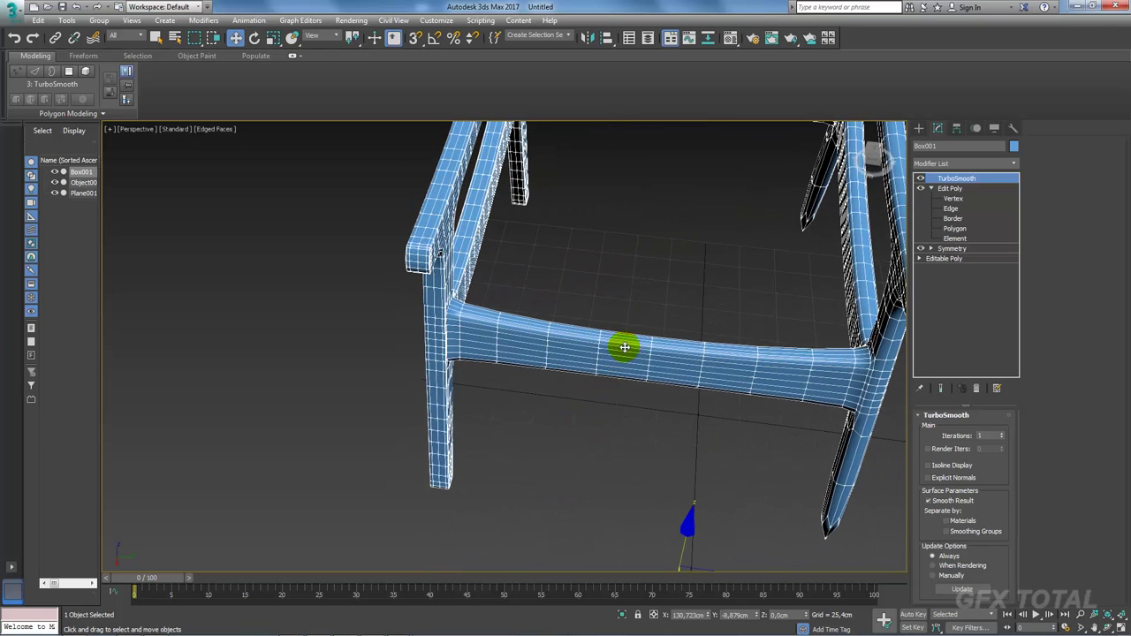
mouse_move(801, 235)
middle_mouse_down("alt")
mouse_move(694, 359)
mouse_move(716, 352)
middle_mouse_up("alt")
left_click(953, 208)
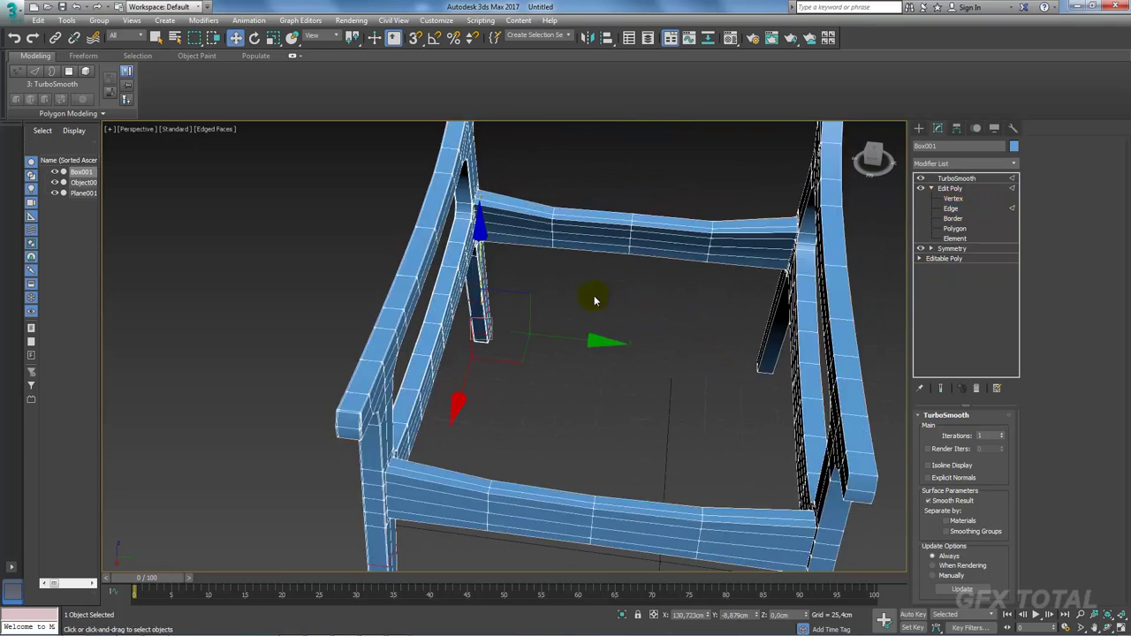
mouse_move(556, 361)
middle_mouse_down("alt")
mouse_move(493, 346)
mouse_move(500, 317)
middle_mouse_up("alt")
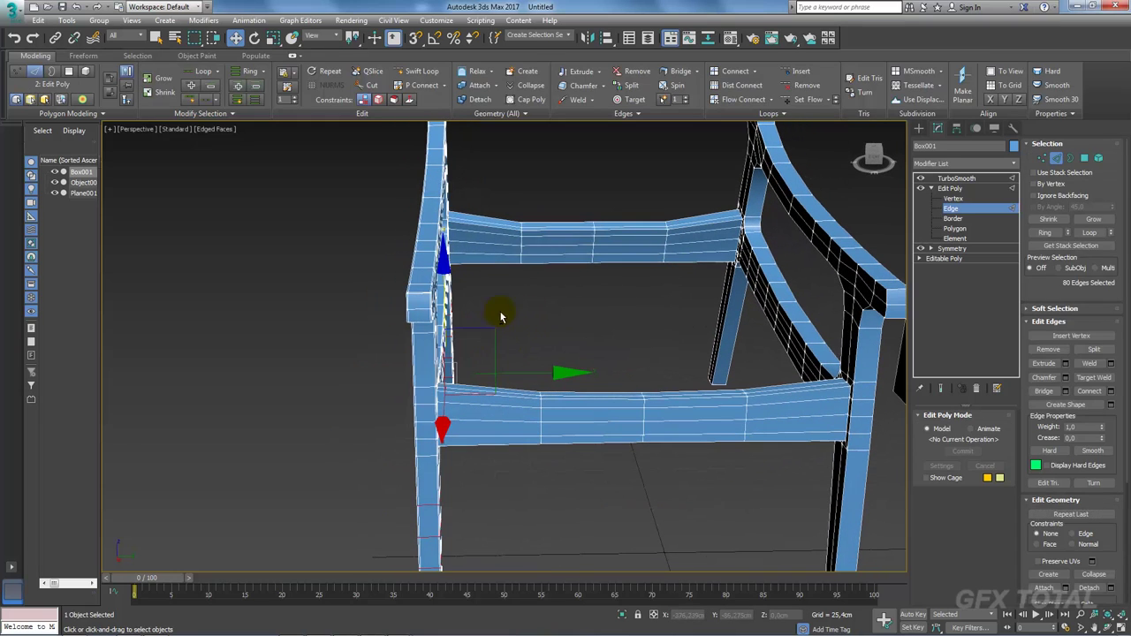
Step: Connect the rail edges near the left leg with one loop slid about -93 toward the leg
left_click(492, 262)
left_click(493, 415, "ctrl")
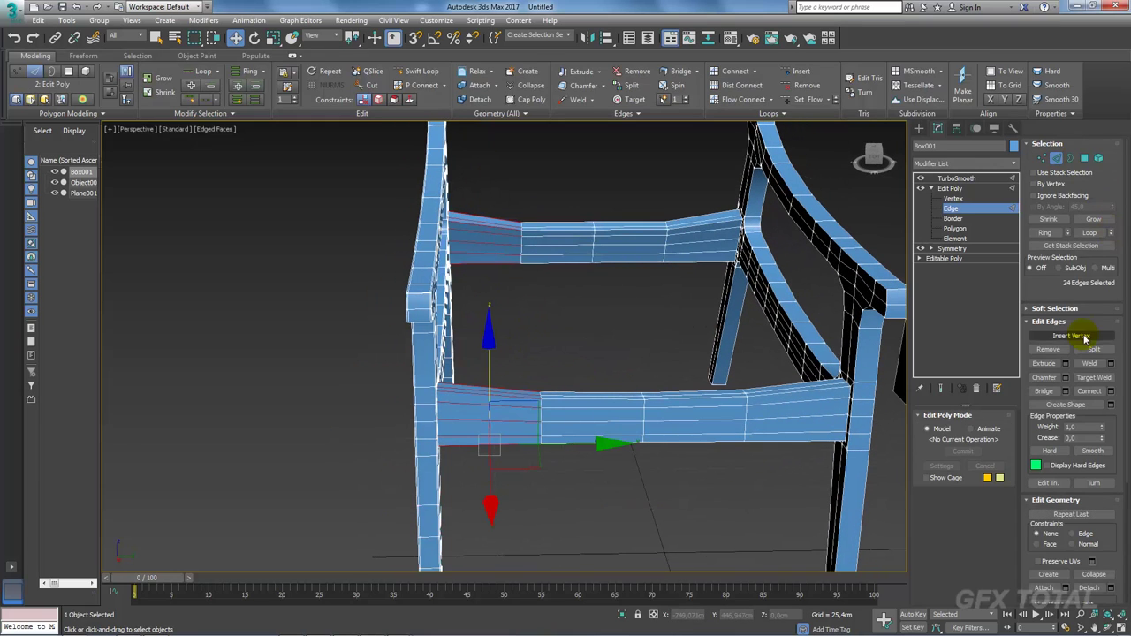
left_click(1112, 393)
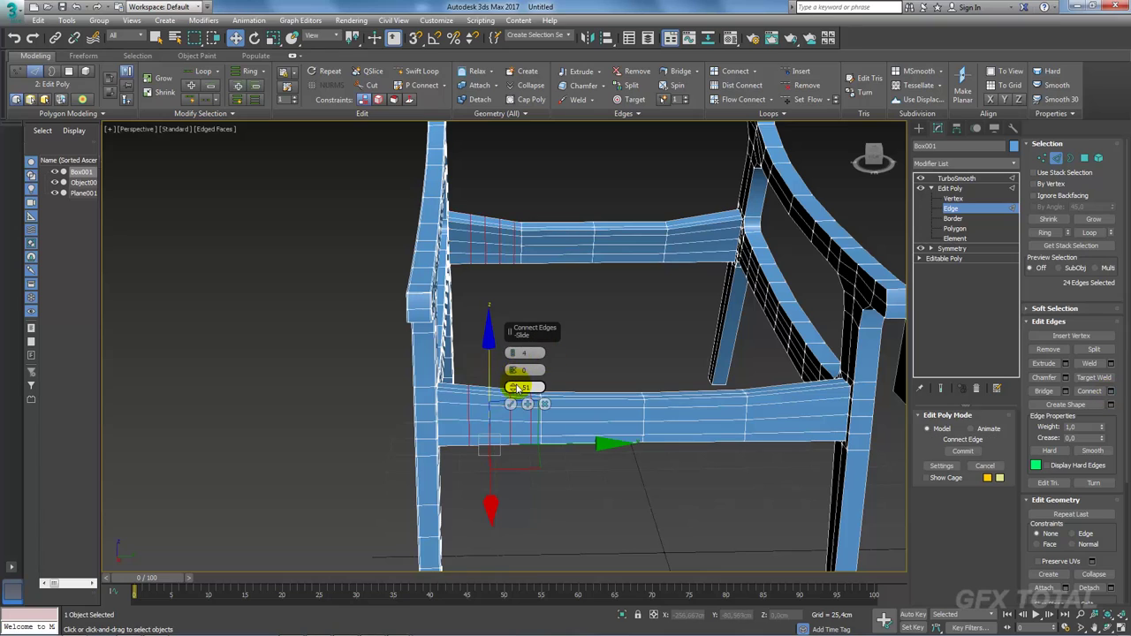
left_click_drag(517, 389, 517, 415)
left_click_drag(513, 353, 516, 375)
left_click_drag(513, 389, 528, 453)
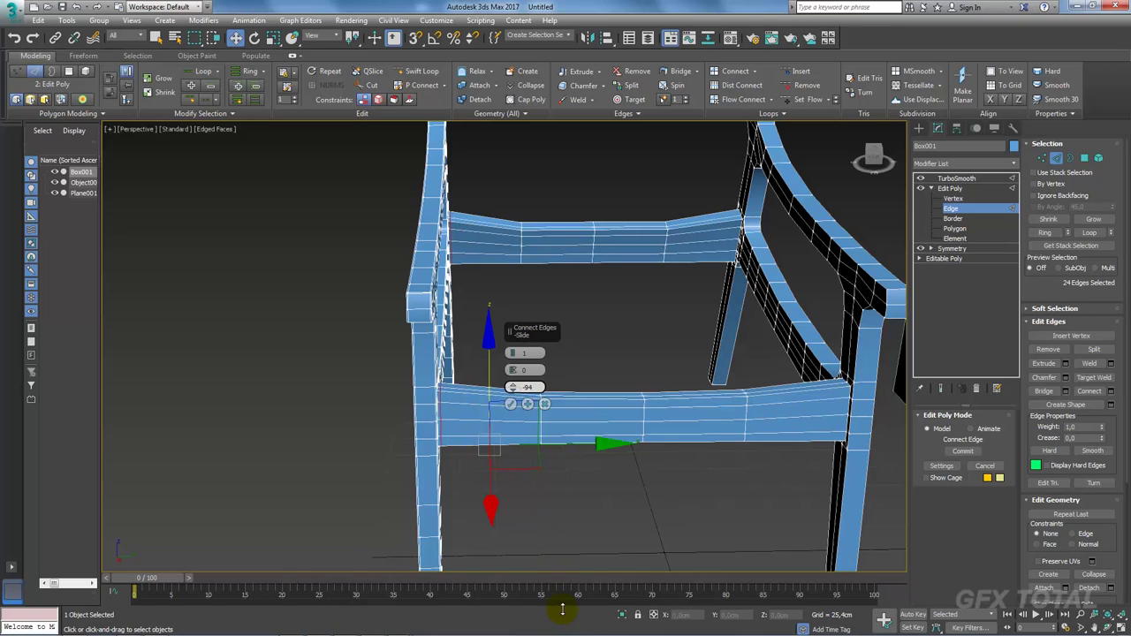
left_click_drag(513, 396, 512, 387)
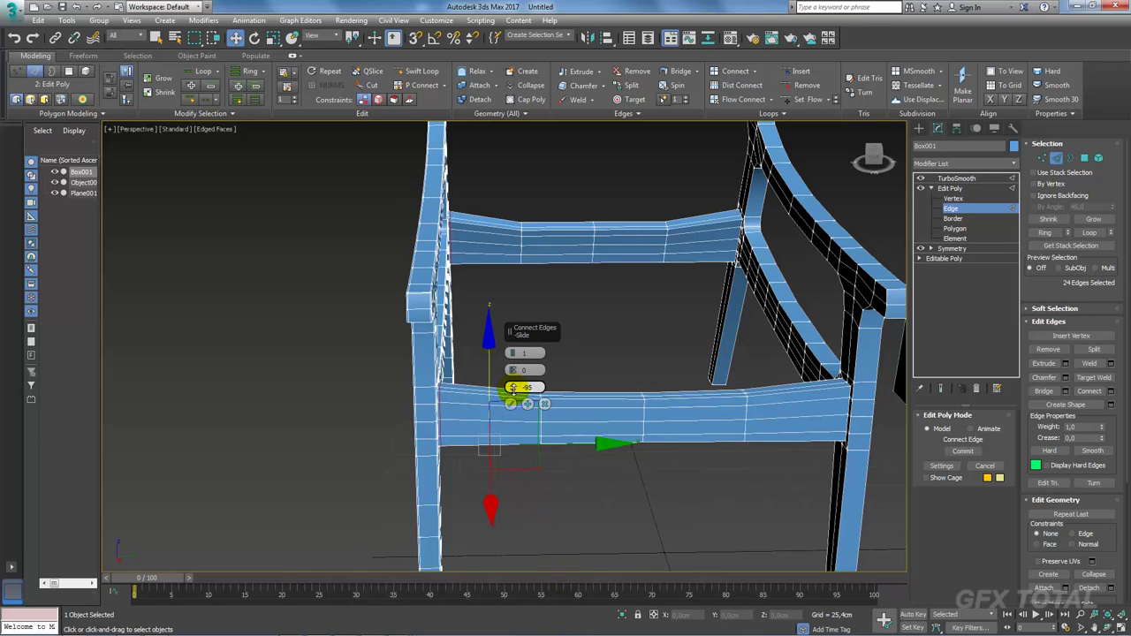
left_click(511, 404)
Step: Select an edge on the front rail and extend it with Ring
mouse_move(565, 341)
middle_mouse_down("alt")
mouse_move(593, 341)
mouse_move(508, 424)
middle_mouse_up("alt")
scroll(504, 392, "up", 3)
scroll(515, 286, "up", 4)
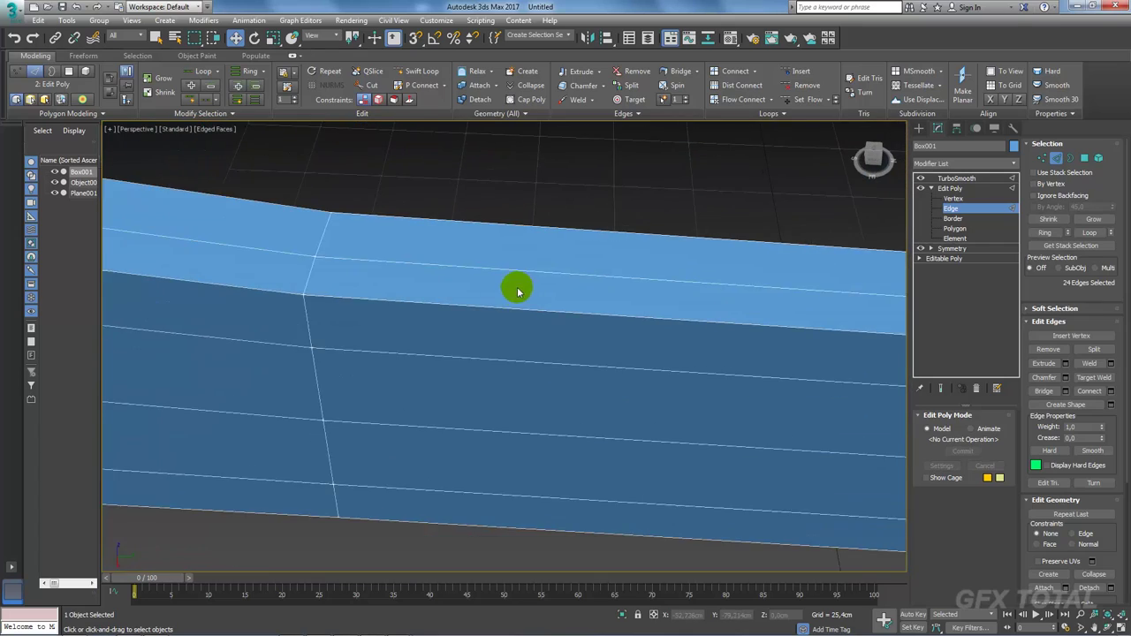
scroll(462, 288, "down", 4)
middle_click_drag(397, 271, 432, 330, "alt")
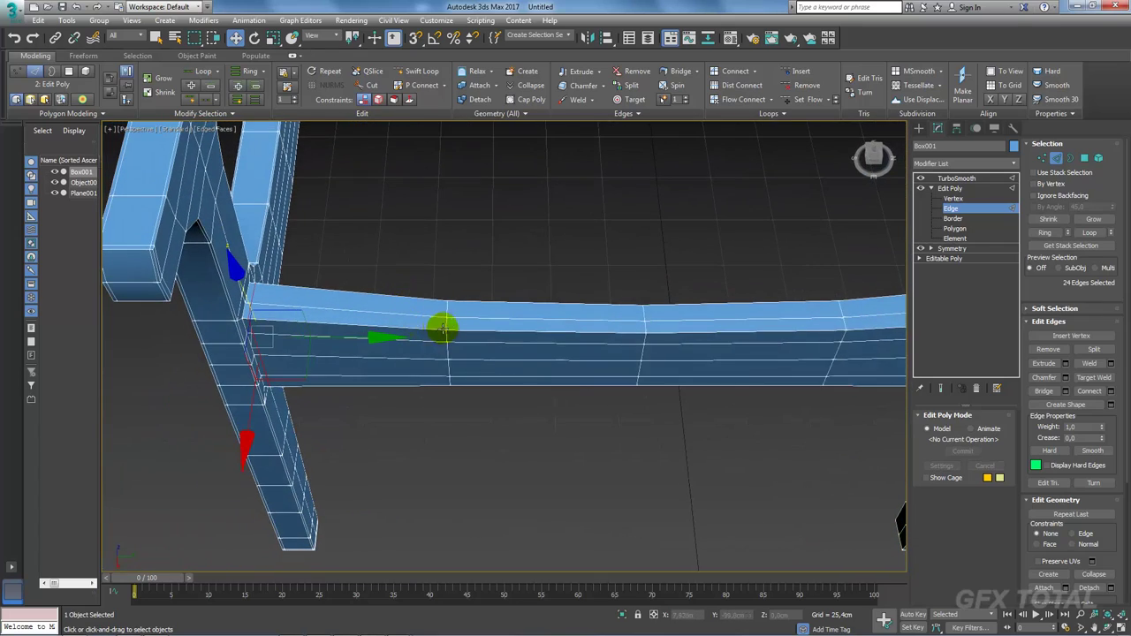
left_click(447, 325)
scroll(444, 324, "up", 2)
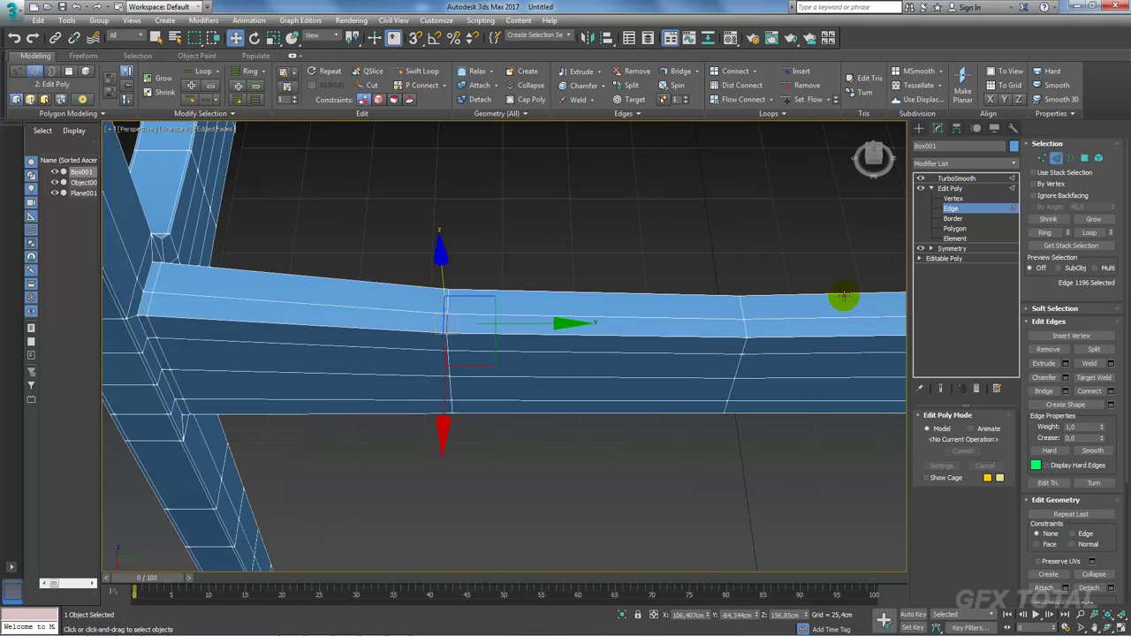
left_click(1045, 232)
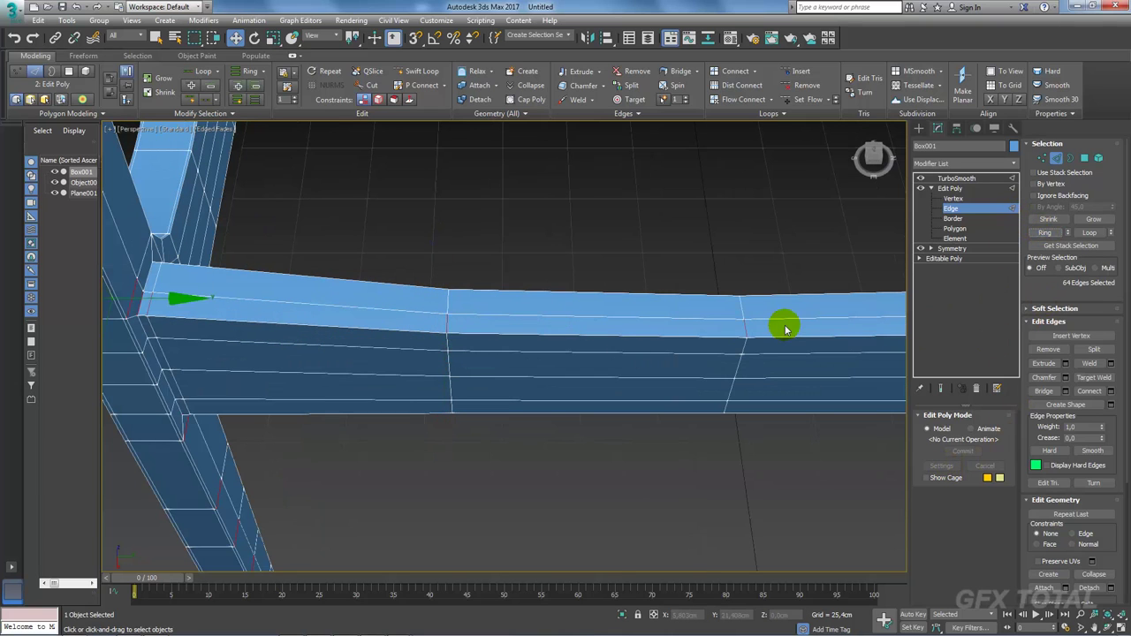
Step: Connect the ring with one loop, slide 62, near the armrest–leg junction
middle_click_drag(813, 323, 361, 405, "alt")
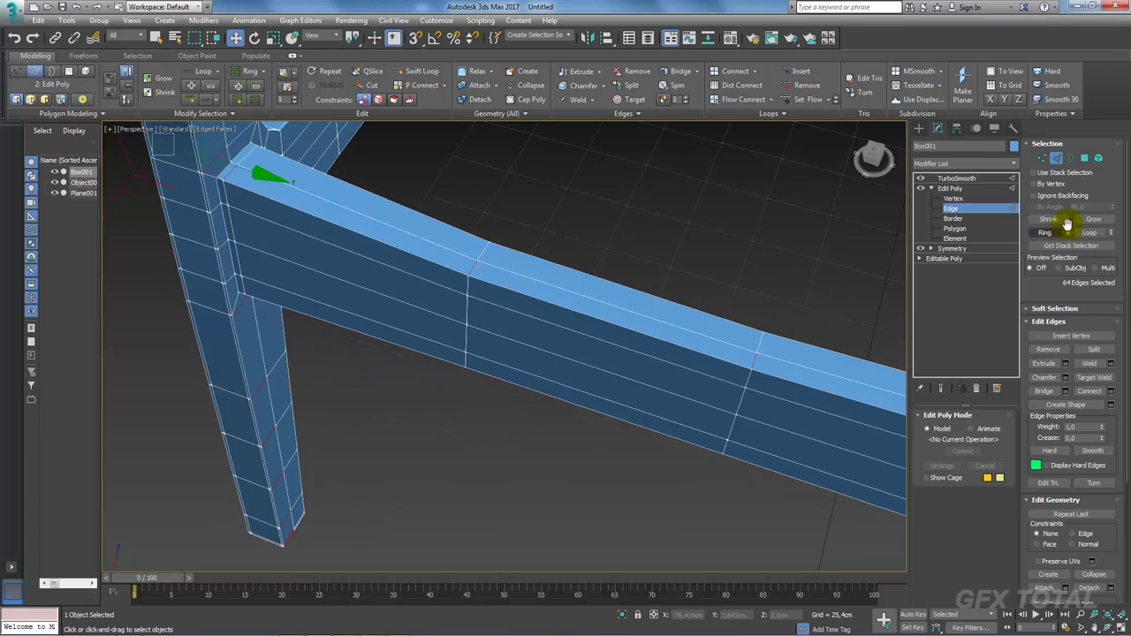
left_click(1110, 392)
mouse_move(357, 277)
middle_mouse_down("alt")
mouse_move(442, 257)
mouse_move(403, 306)
mouse_move(548, 295)
mouse_move(497, 288)
middle_mouse_up("alt")
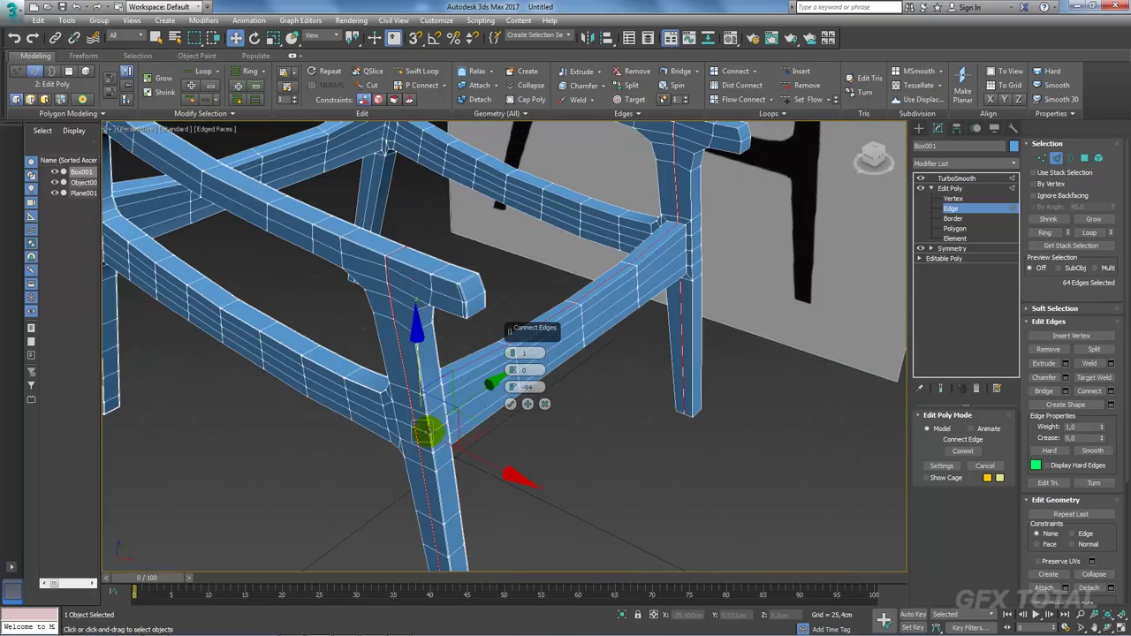
mouse_move(460, 431)
middle_mouse_down("alt")
mouse_move(451, 433)
mouse_move(484, 419)
middle_mouse_up("alt")
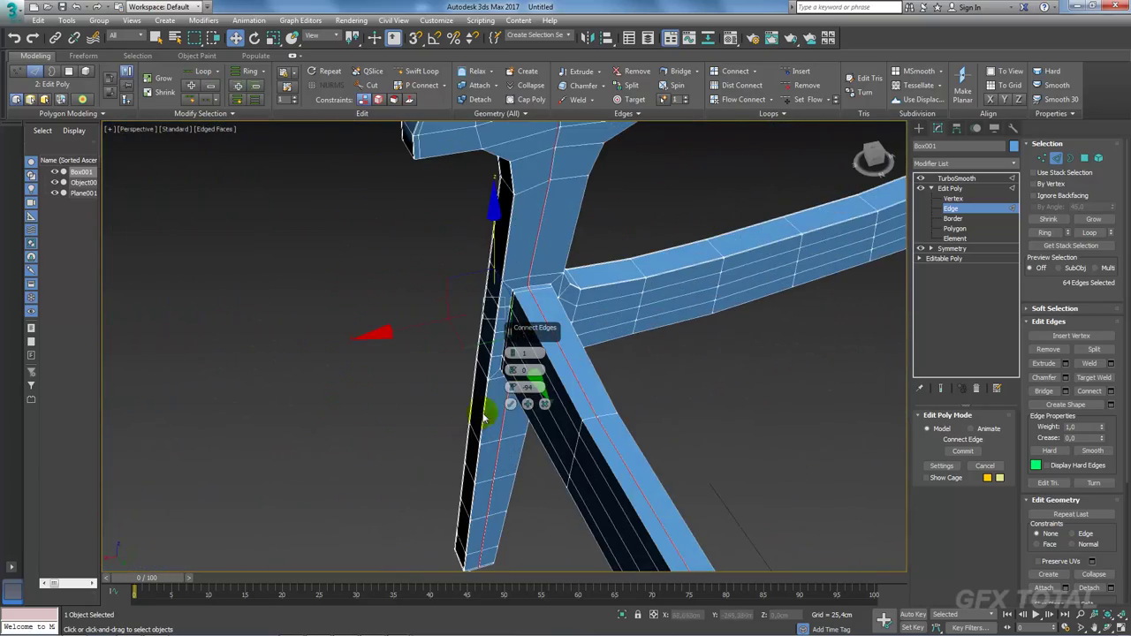
mouse_move(430, 384)
middle_mouse_down("alt")
mouse_move(362, 445)
mouse_move(415, 425)
middle_mouse_up("alt")
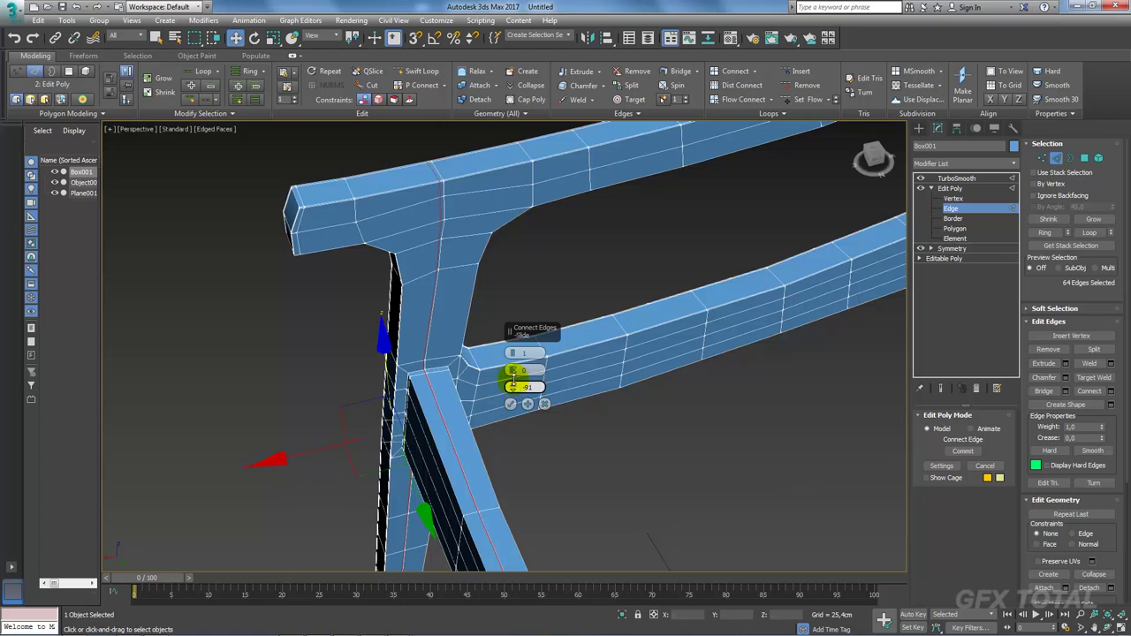
left_click_drag(512, 380, 495, 40)
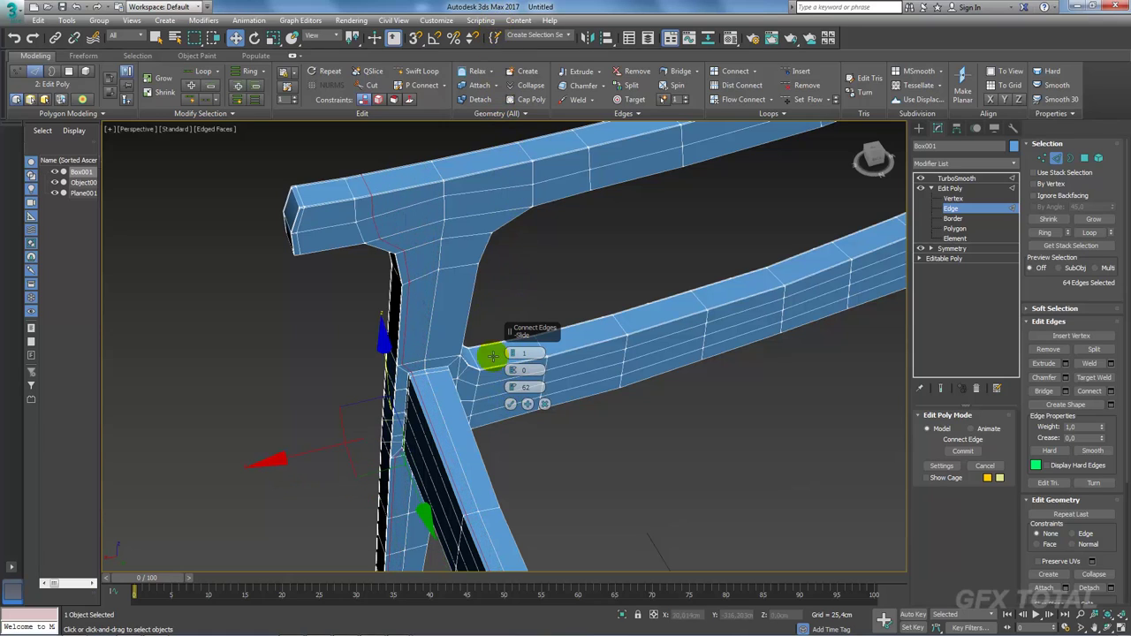
left_click(512, 406)
mouse_move(505, 404)
middle_mouse_down("alt")
mouse_move(518, 424)
mouse_move(596, 399)
mouse_move(592, 412)
middle_mouse_up("alt")
mouse_move(467, 506)
middle_mouse_down("alt")
mouse_move(442, 505)
mouse_move(518, 454)
middle_mouse_up("alt")
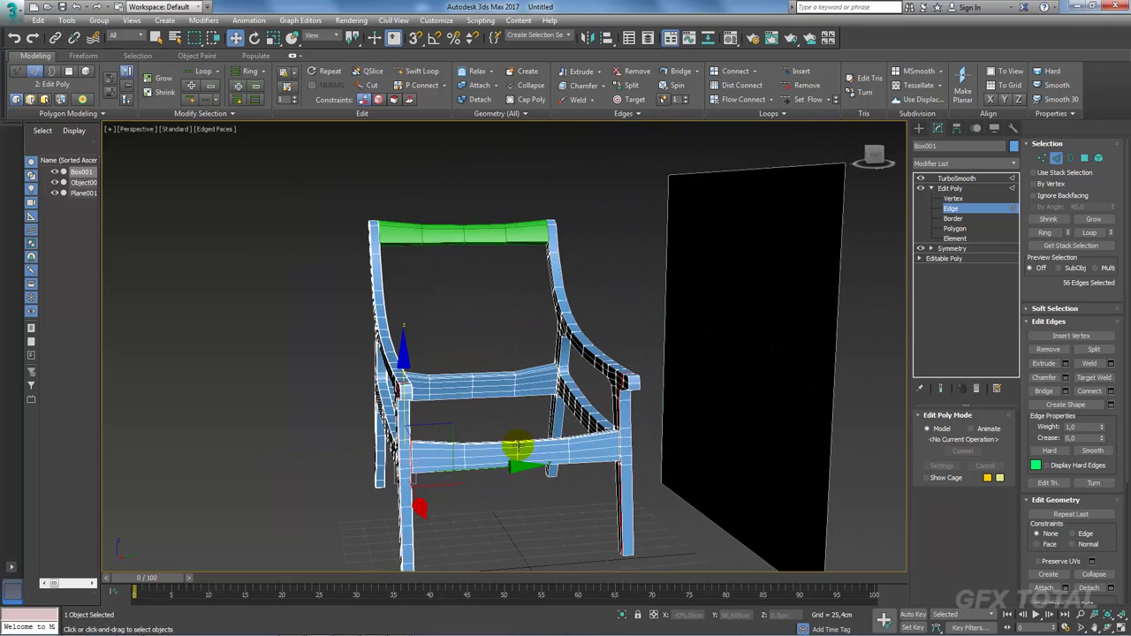
Step: Deselect stray edges so only the 27 armrest rail loop edges remain selected
scroll(462, 404, "up", 3)
scroll(515, 442, "up", 3)
scroll(457, 359, "up", 2)
scroll(463, 353, "up", 2)
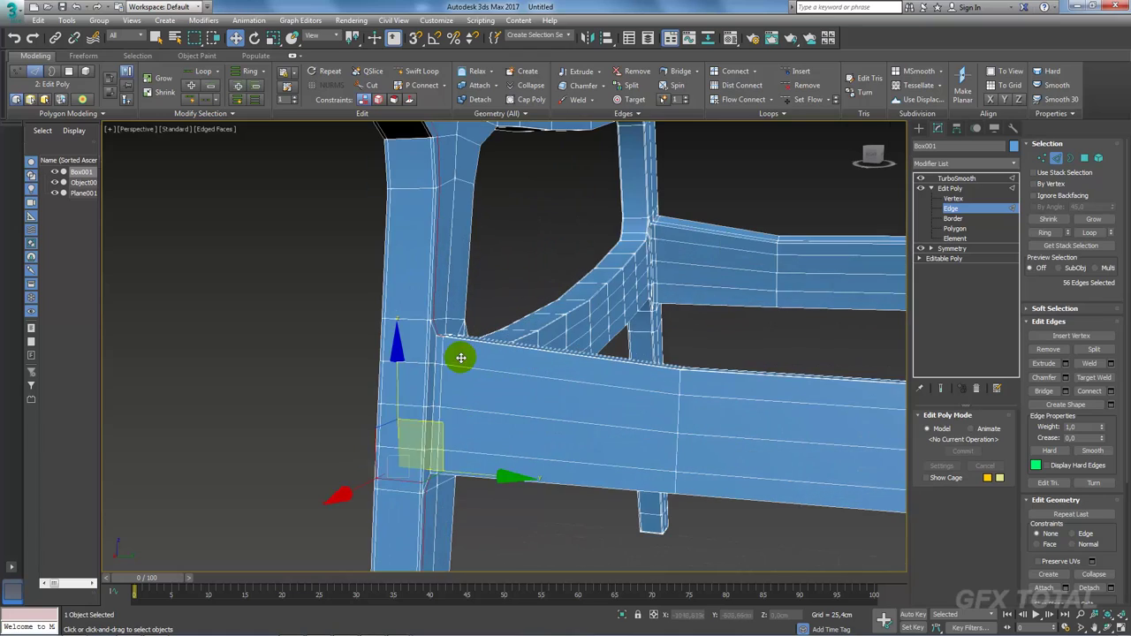
mouse_move(463, 354)
middle_mouse_down("alt")
mouse_move(492, 397)
mouse_move(462, 324)
middle_mouse_up("alt")
scroll(513, 402, "up", 2)
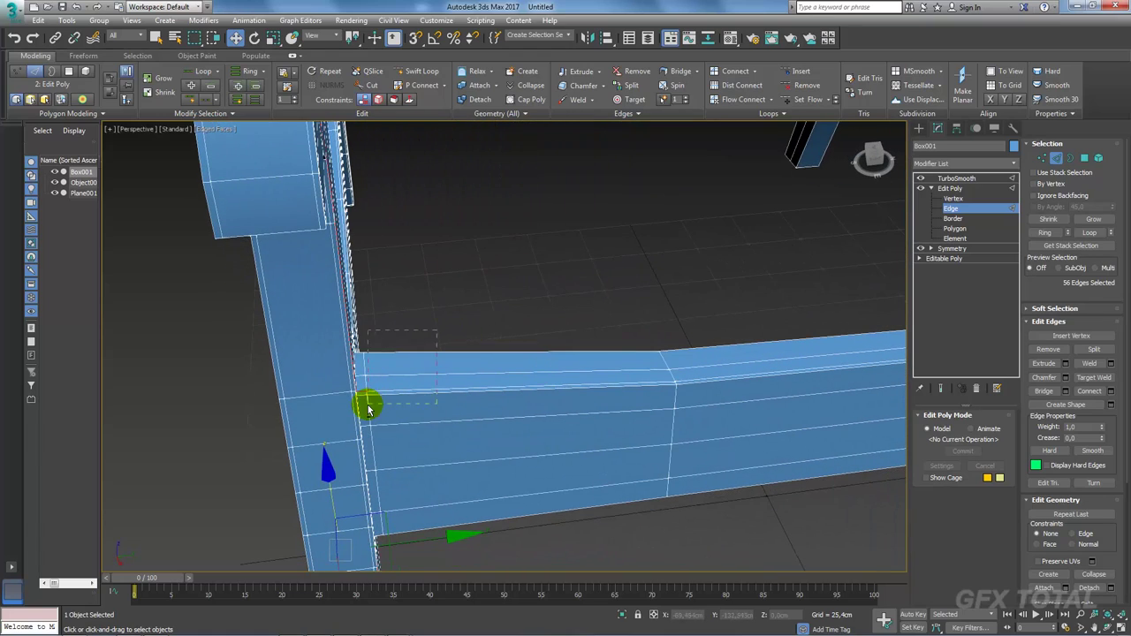
left_click(368, 404, "alt")
mouse_move(445, 445)
middle_mouse_down("alt")
mouse_move(524, 275)
mouse_move(504, 220)
mouse_move(517, 263)
mouse_move(538, 235)
mouse_move(522, 239)
middle_mouse_up("alt")
mouse_move(484, 390)
middle_mouse_down()
mouse_move(428, 337)
mouse_move(434, 384)
mouse_move(495, 397)
mouse_move(533, 362)
mouse_move(523, 361)
mouse_move(614, 202)
mouse_move(561, 298)
mouse_move(584, 250)
mouse_move(556, 236)
mouse_move(598, 336)
mouse_move(566, 254)
mouse_move(652, 543)
middle_mouse_up()
left_click(448, 351, "alt")
left_click_drag(448, 203, 450, 197)
scroll(543, 221, "up", 5)
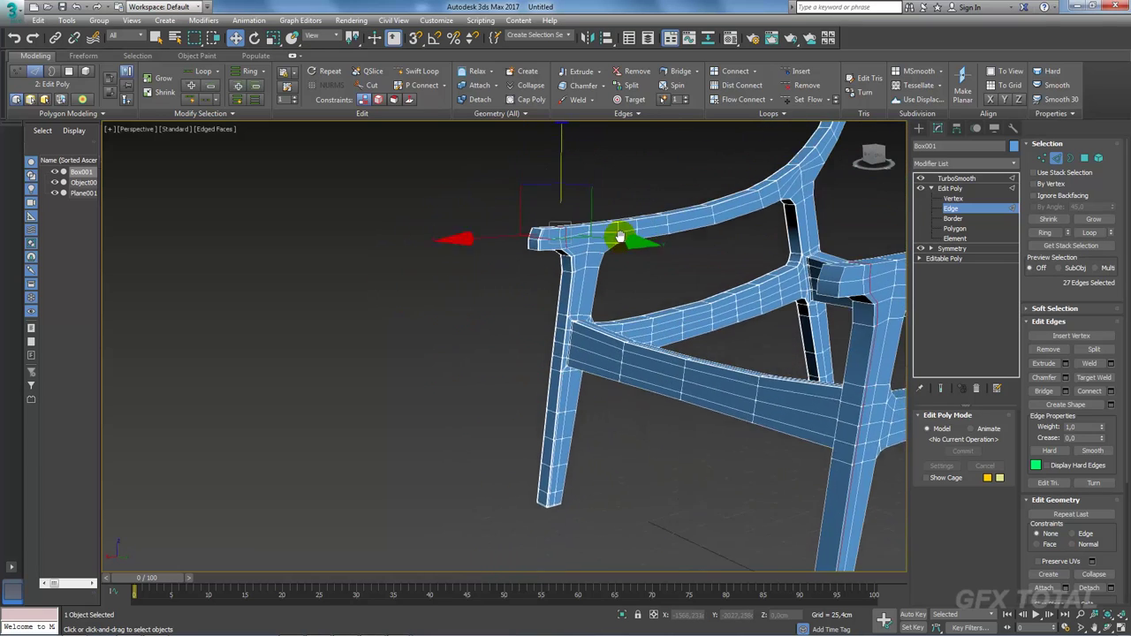
scroll(513, 253, "up", 5)
scroll(536, 331, "down", 5)
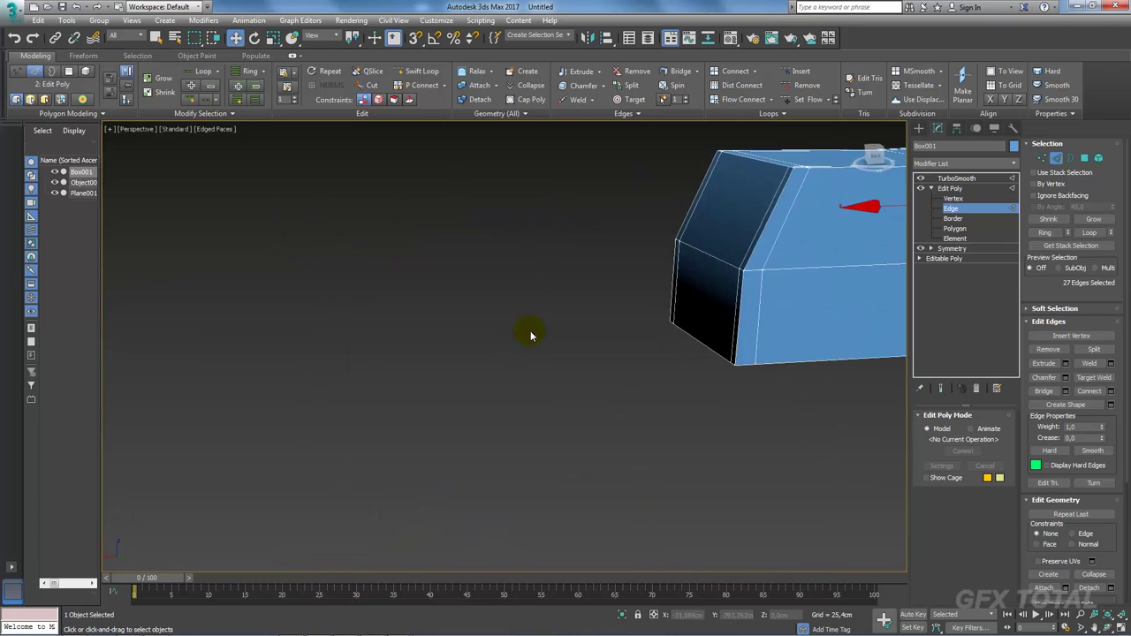
middle_click_drag(720, 253, 483, 334)
scroll(483, 333, "up", 3)
middle_click_drag(757, 333, 890, 285, "alt")
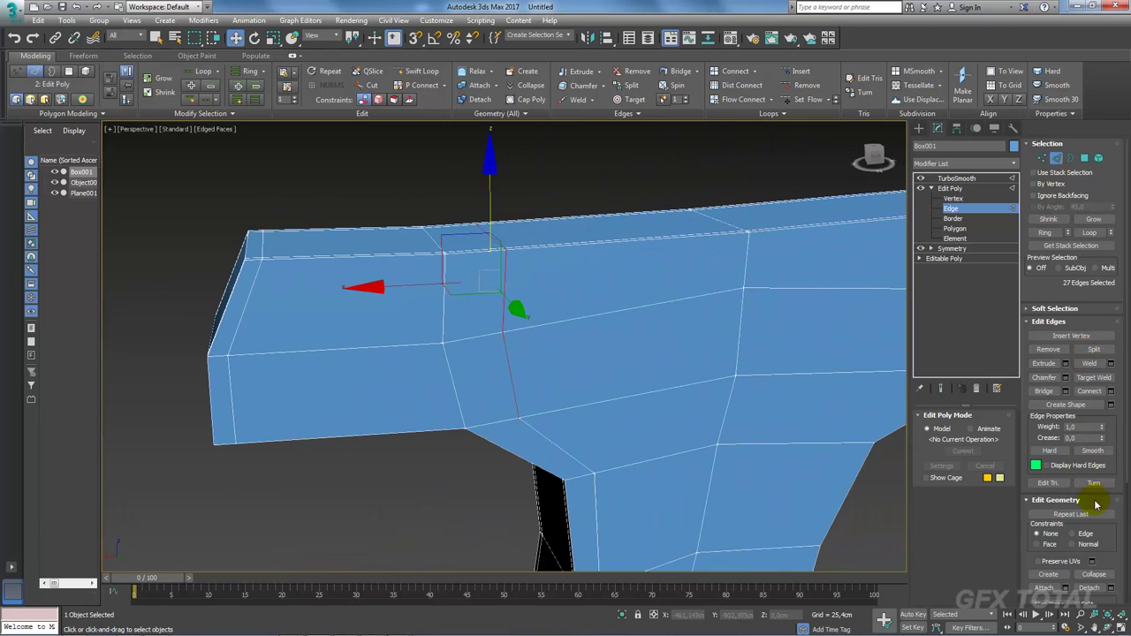
scroll(1096, 505, "down", 4)
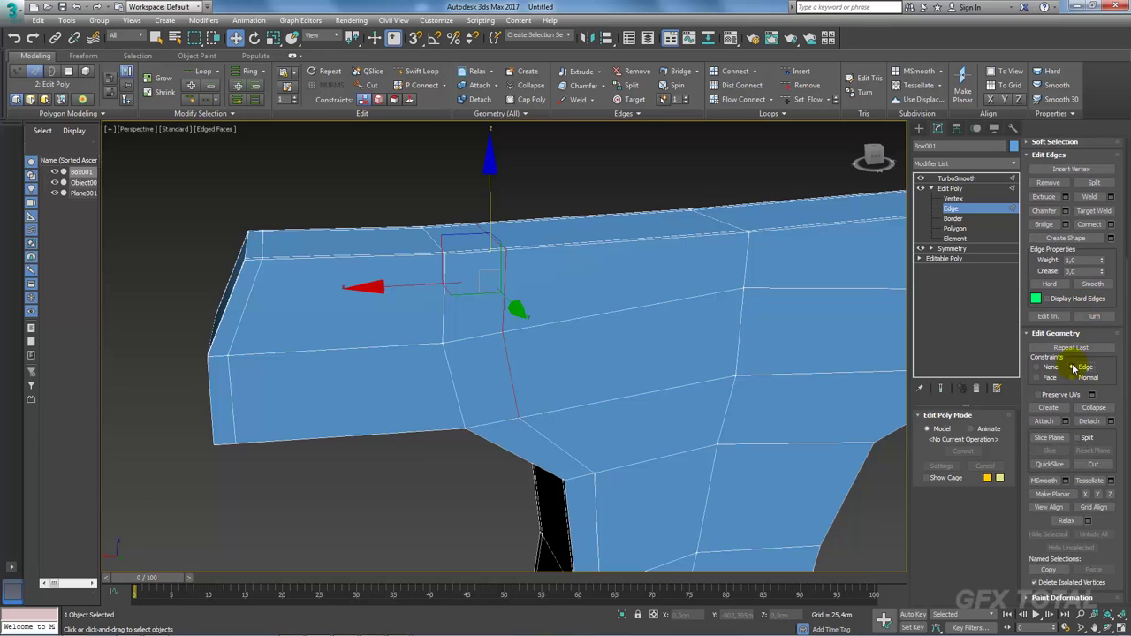
Step: With Constraints set to Edge, slide the support loops along the rail toward the joint
left_click(1073, 368)
left_click_drag(404, 283, 504, 279)
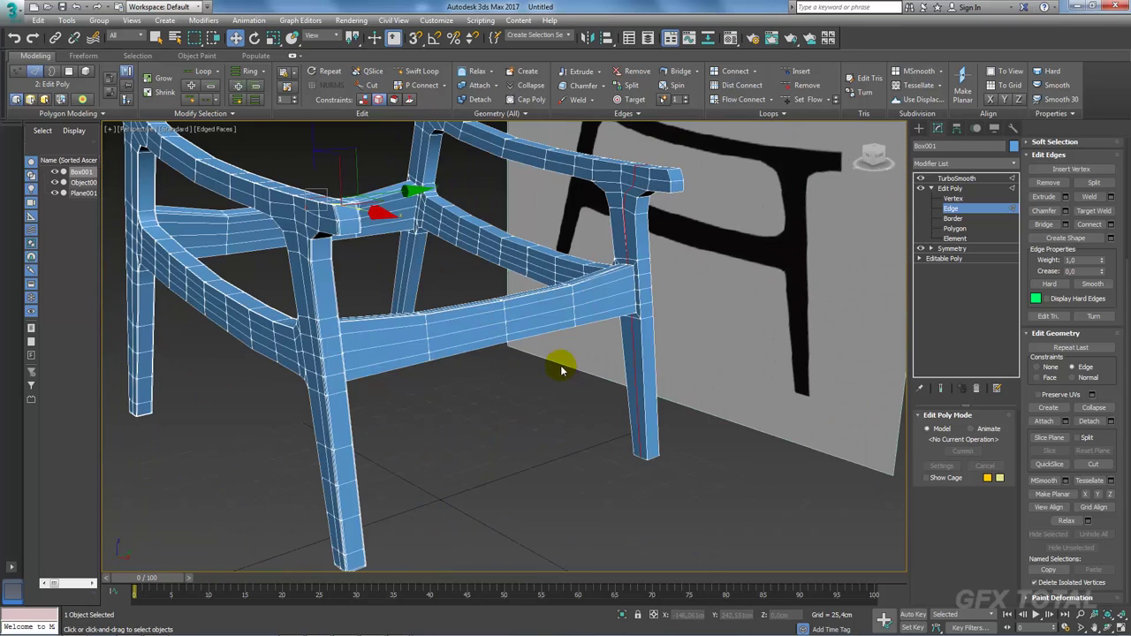
left_click(568, 321)
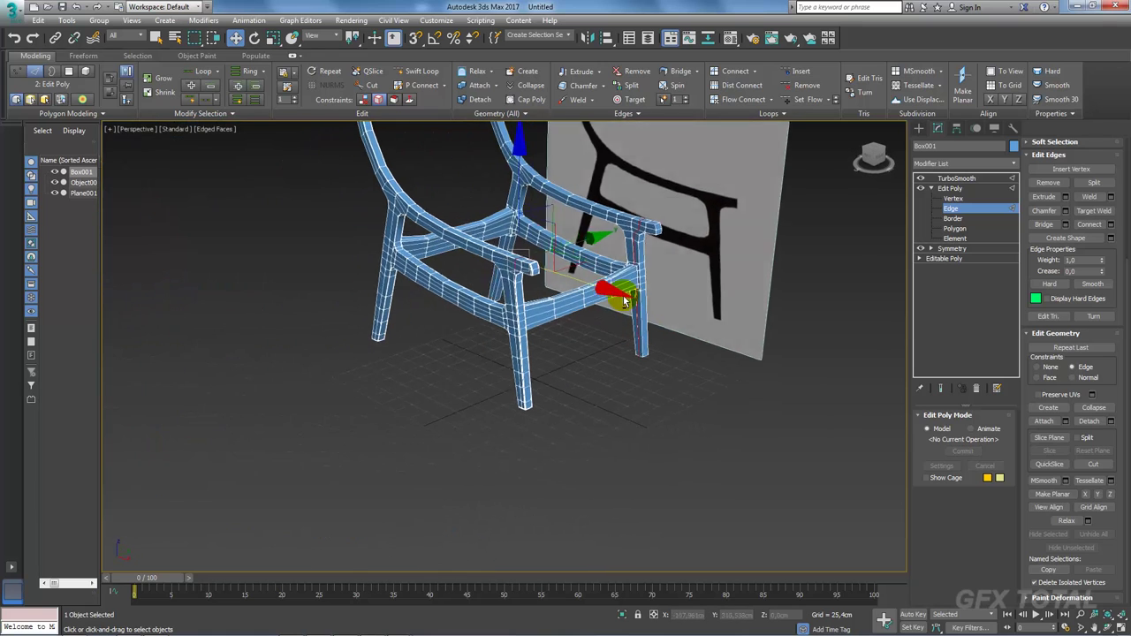
mouse_move(608, 389)
middle_mouse_down("alt")
mouse_move(556, 303)
mouse_move(560, 197)
middle_mouse_up("alt")
scroll(533, 253, "up", 3)
scroll(519, 301, "up", 5)
scroll(519, 300, "down", 6)
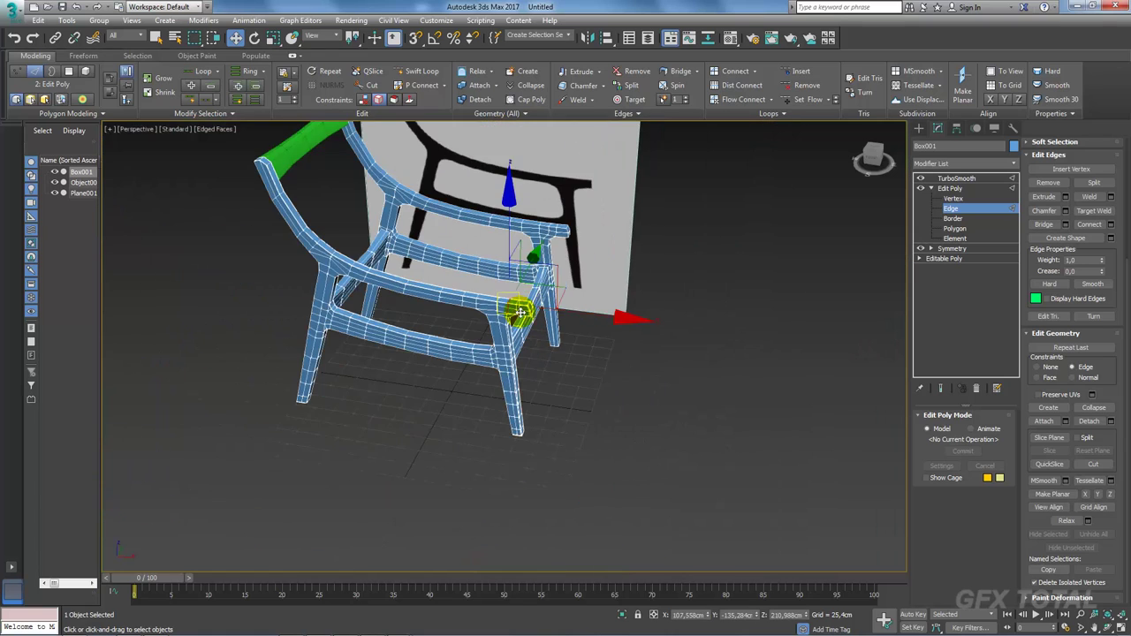
middle_click_drag(519, 304, 533, 309, "alt")
scroll(524, 308, "up", 4)
scroll(526, 300, "up", 3)
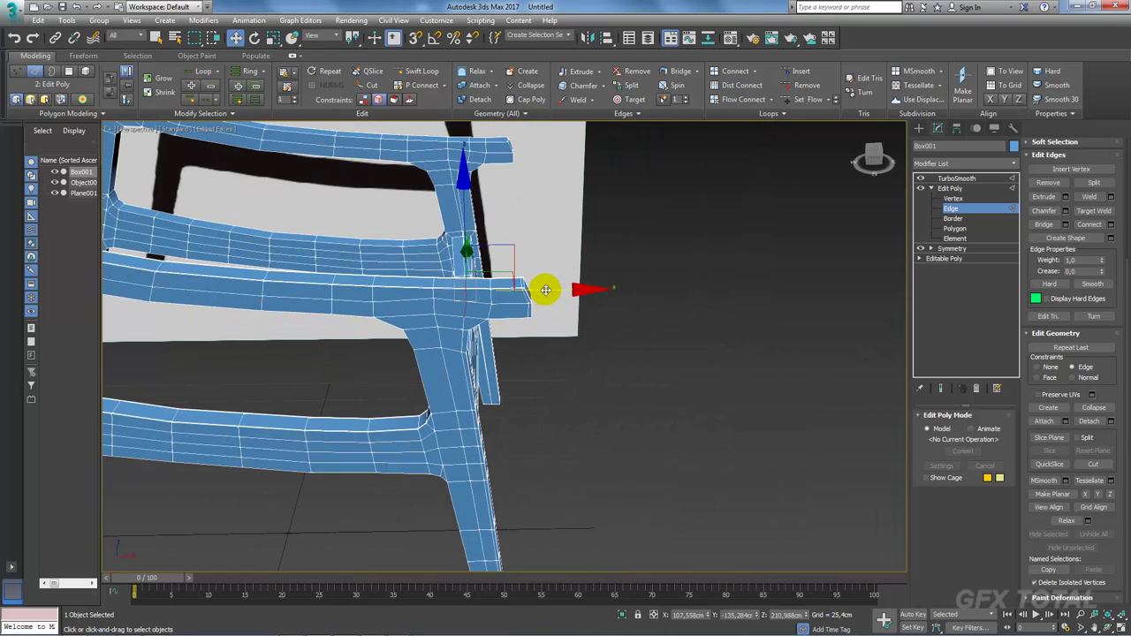
left_click_drag(546, 290, 542, 290)
Step: Scale the edge loops to tighten their spacing, then pick an edge on the front rail
key("e")
key("r")
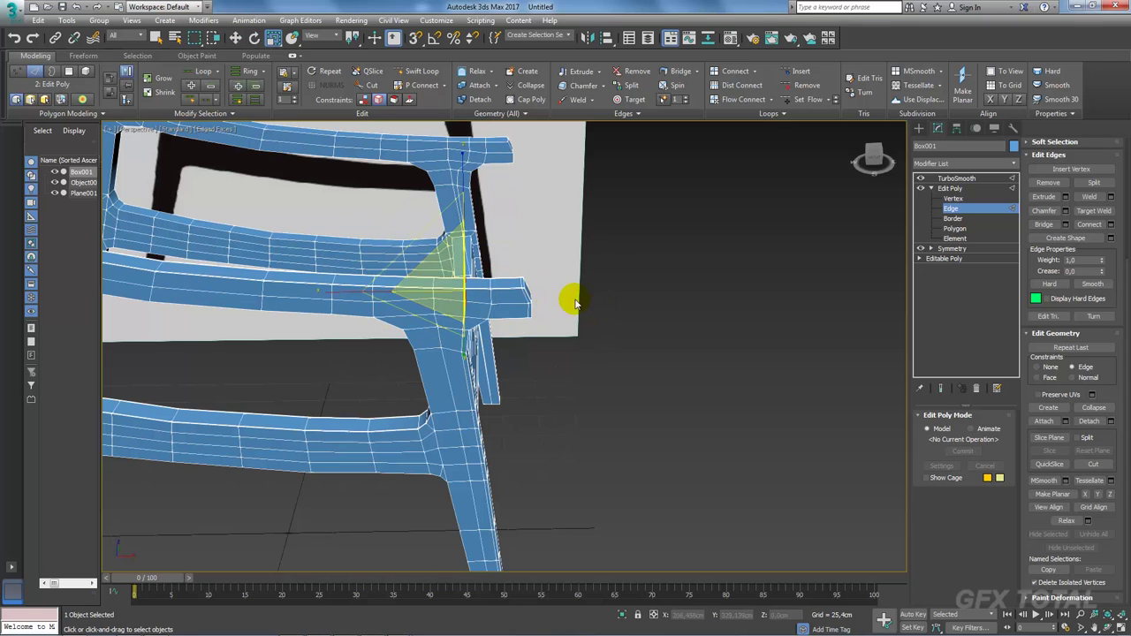
mouse_move(464, 292)
left_mouse_down()
mouse_move(328, 291)
mouse_move(415, 292)
left_mouse_up()
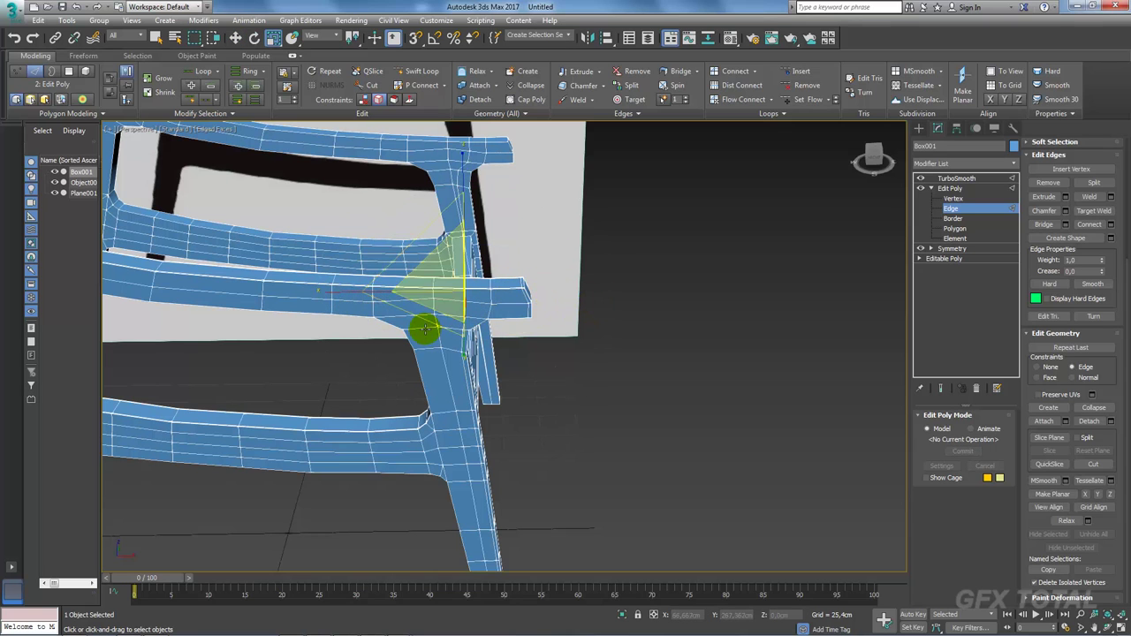
scroll(504, 345, "down", 3)
mouse_move(504, 345)
middle_mouse_down("alt")
mouse_move(474, 371)
mouse_move(568, 354)
middle_mouse_up("alt")
scroll(475, 371, "up", 5)
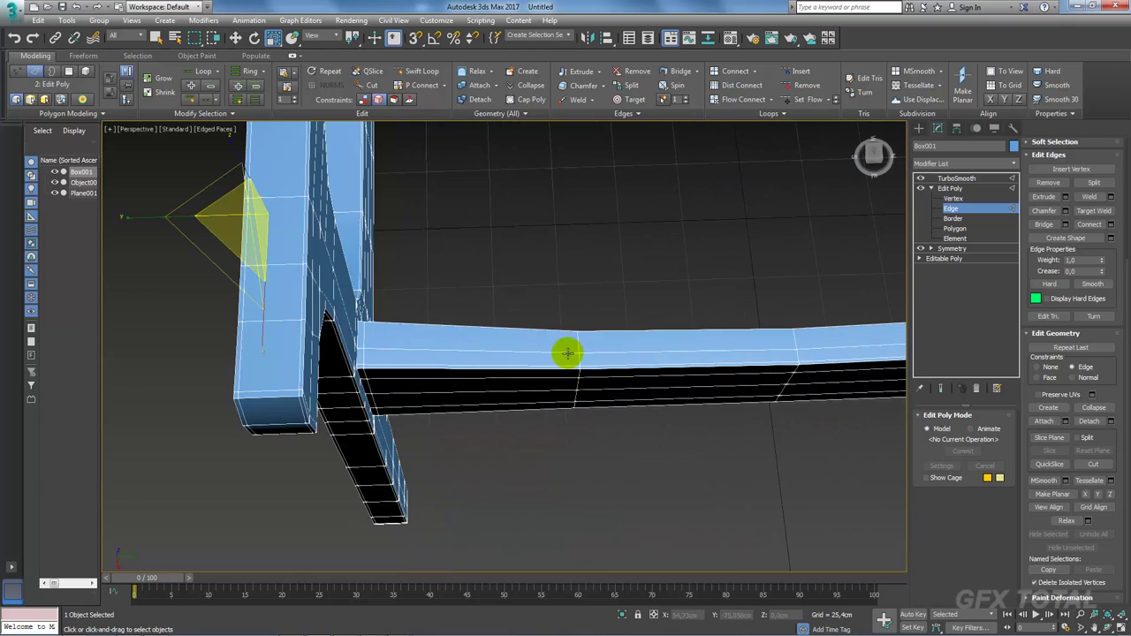
left_click(579, 341)
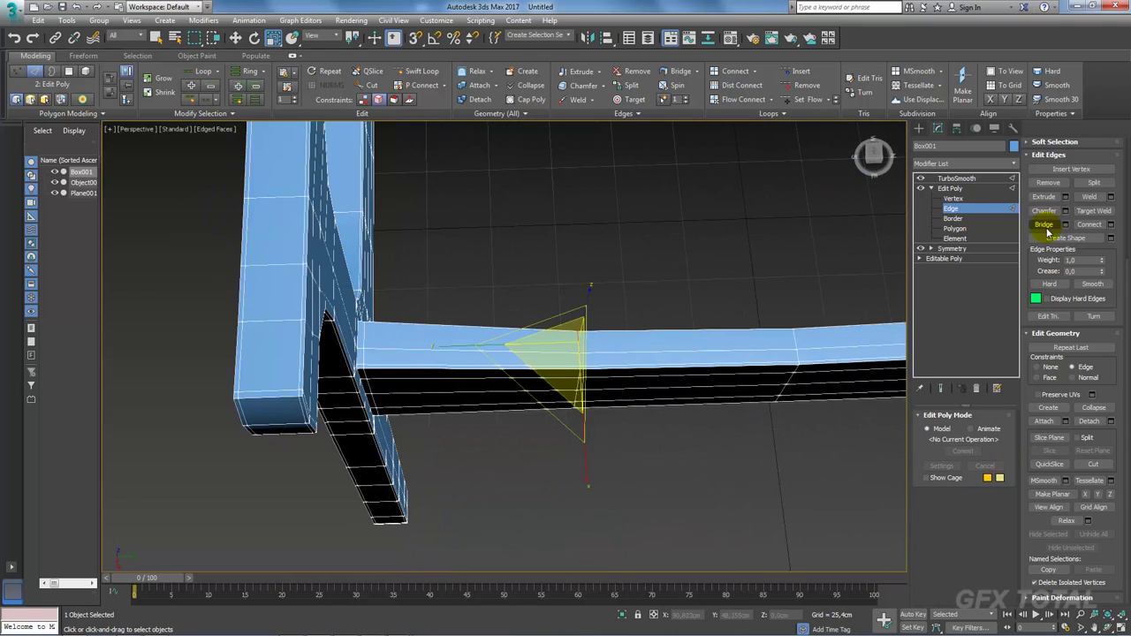
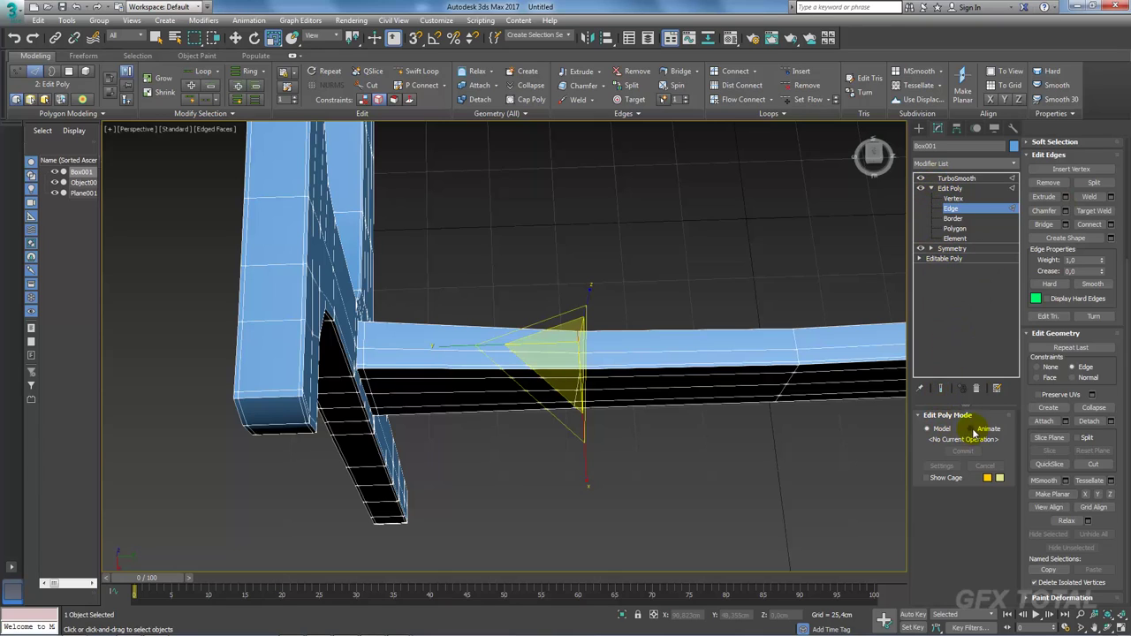
Step: Select the edge ring across the chair rail and connect it with a new loop at slide 62
left_click(1039, 144)
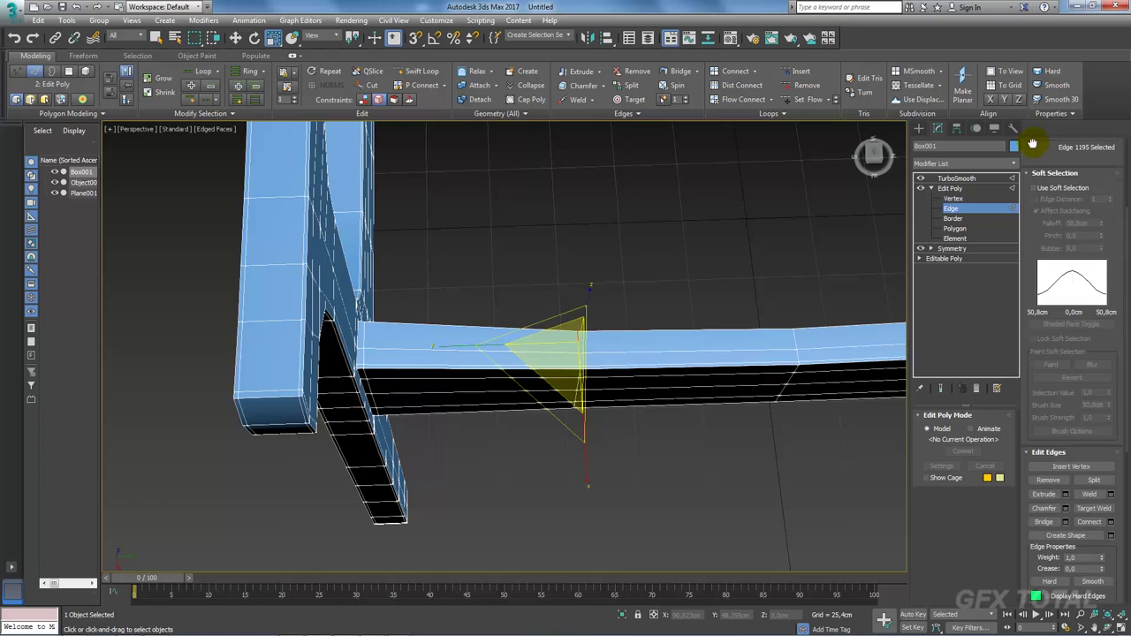
left_click_drag(1032, 143, 1032, 279)
left_click(1046, 232)
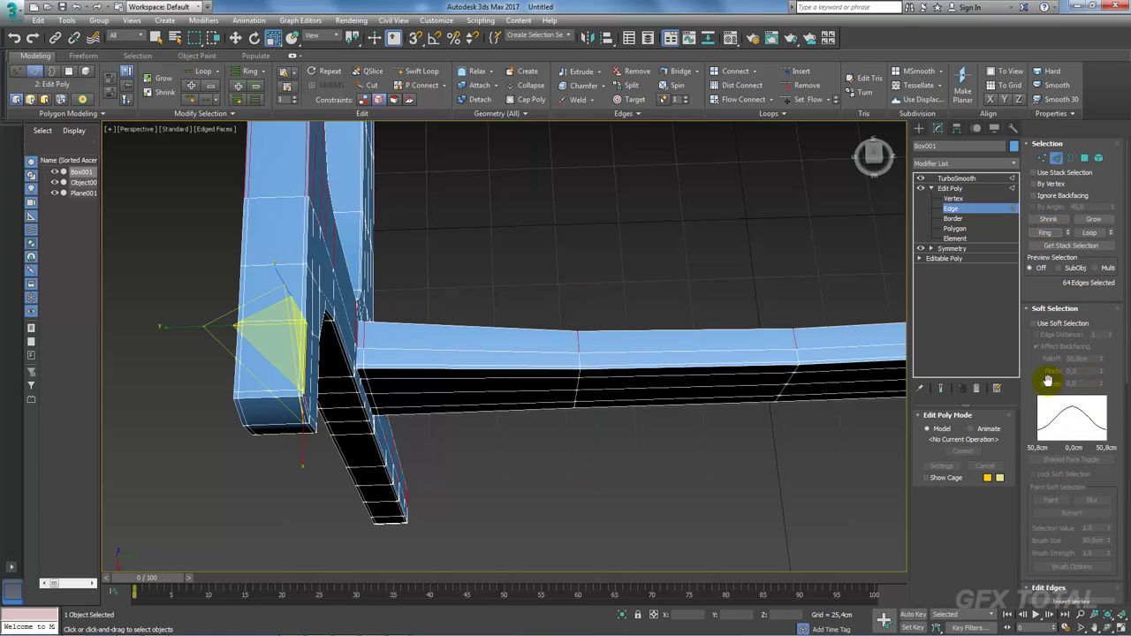
left_click(1036, 309)
left_click(1111, 391)
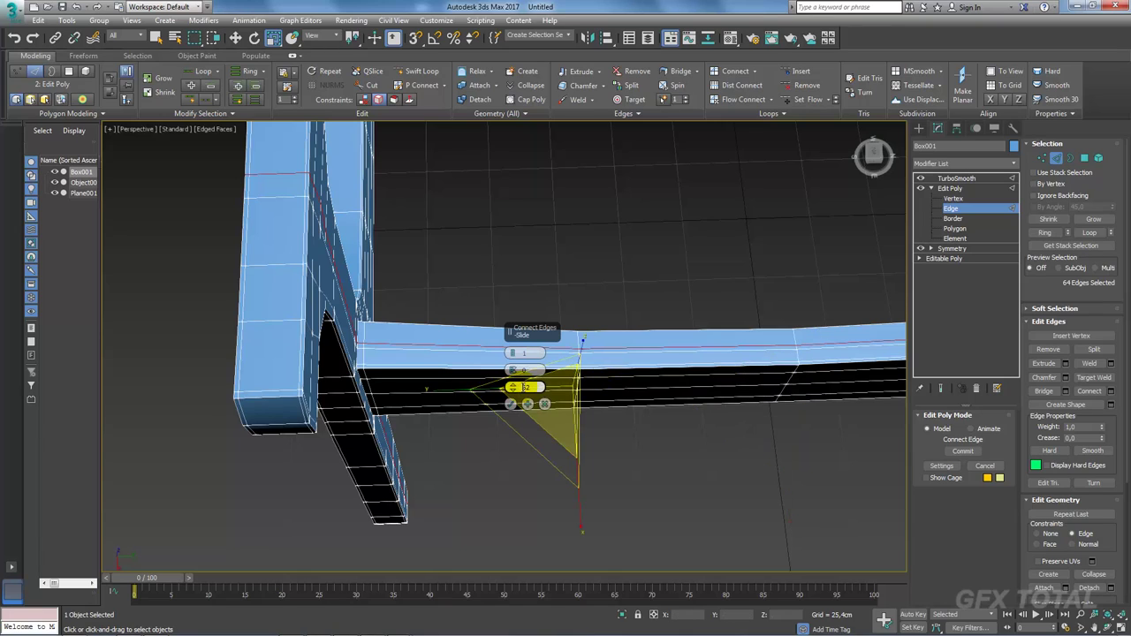
key("Return")
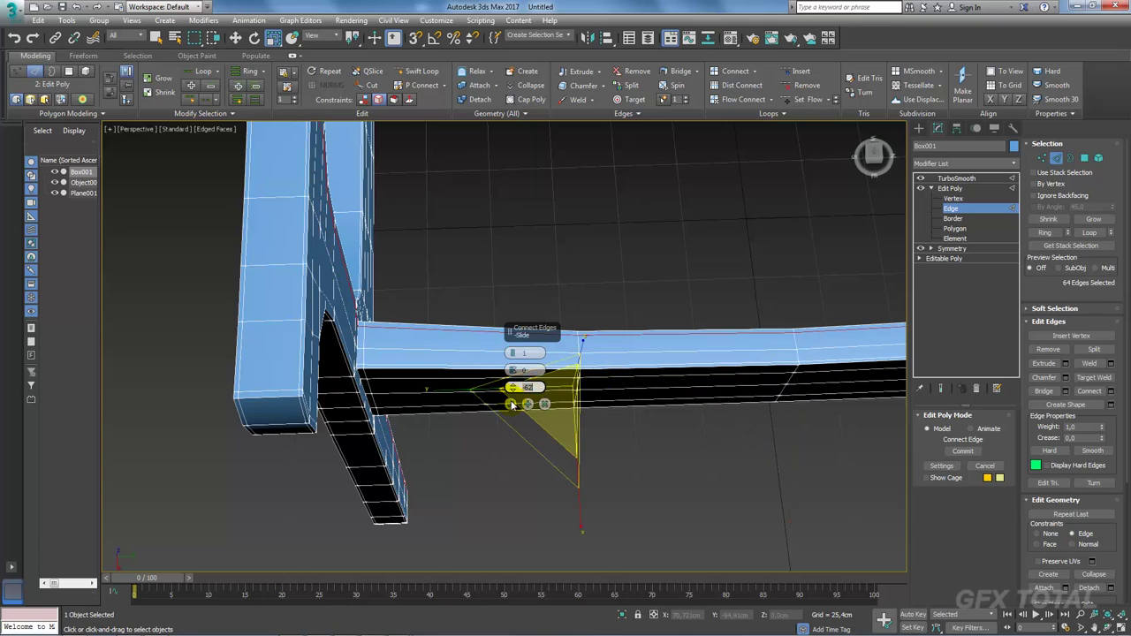
left_click(510, 404)
Step: Select the seven edges at the armrest joint and remove them
middle_click_drag(510, 409, 806, 501, "alt")
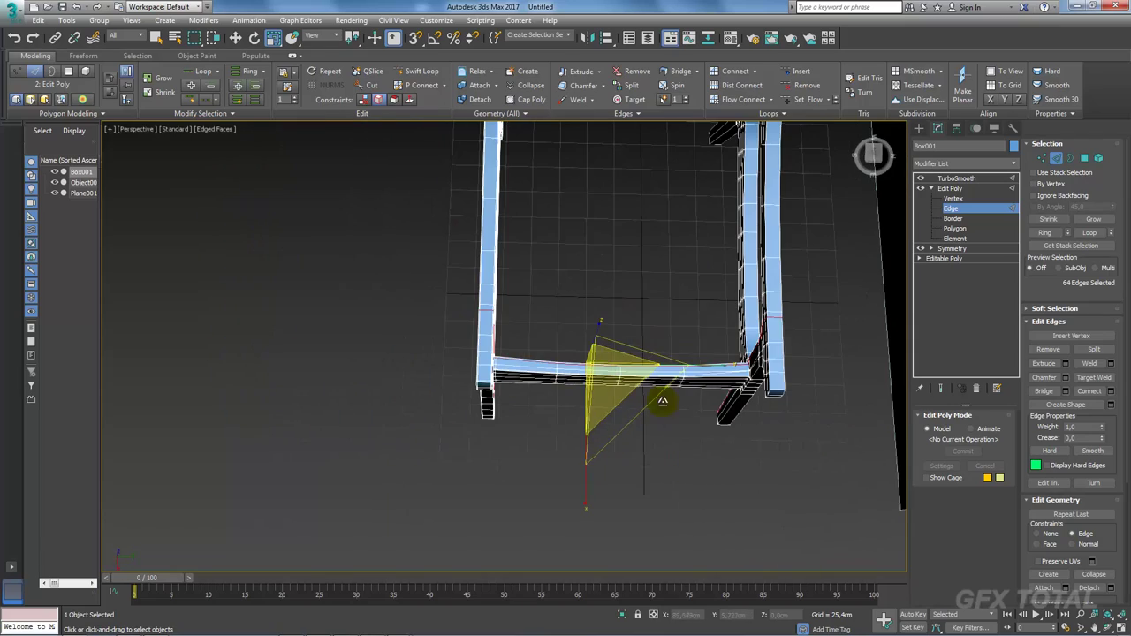
left_click_drag(807, 501, 608, 244, "alt")
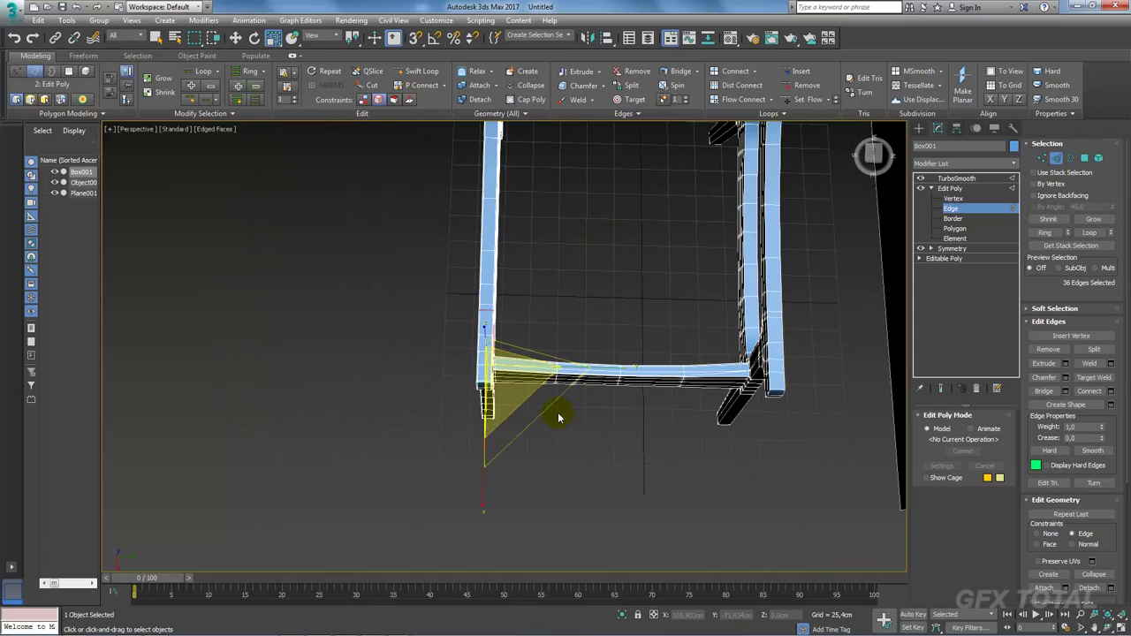
mouse_move(519, 439)
middle_mouse_down("alt")
mouse_move(510, 369)
mouse_move(518, 434)
mouse_move(560, 531)
middle_mouse_up("alt")
mouse_move(562, 528)
left_mouse_down()
mouse_move(309, 180)
mouse_move(305, 157)
left_mouse_up()
middle_click_drag(305, 156, 604, 389, "alt")
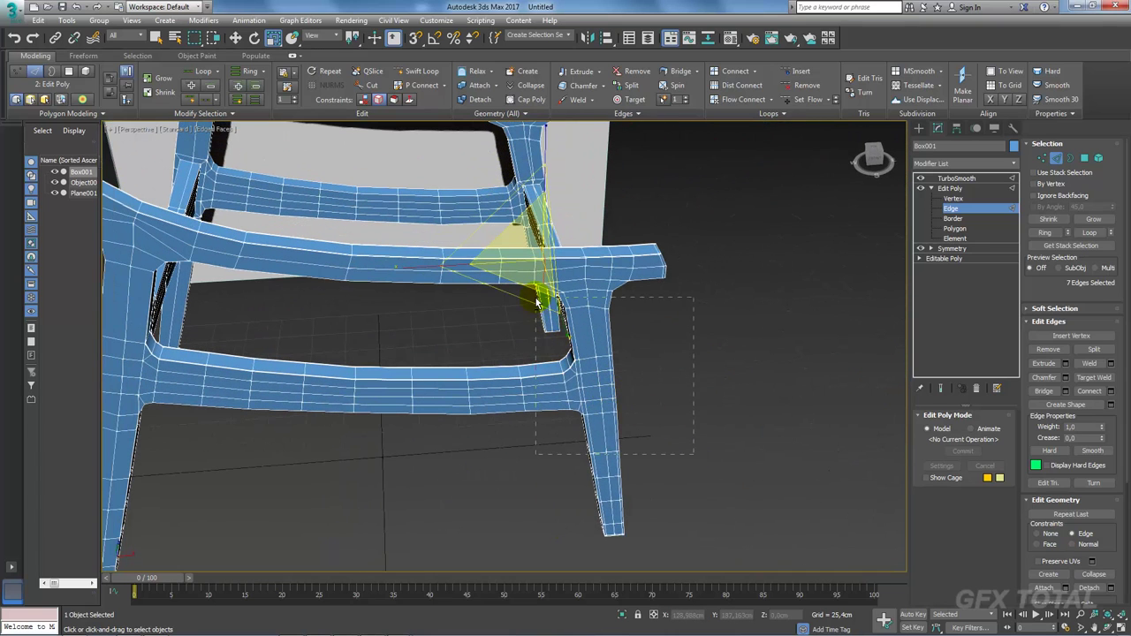
scroll(534, 295, "up", 2)
scroll(614, 273, "up", 3)
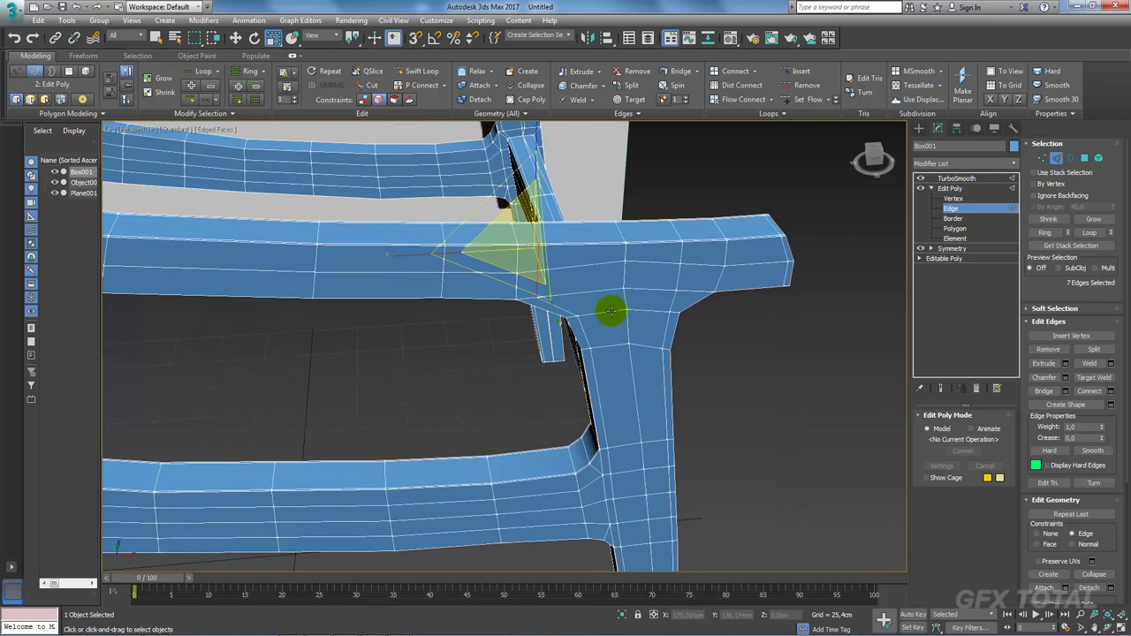
left_click(1038, 343)
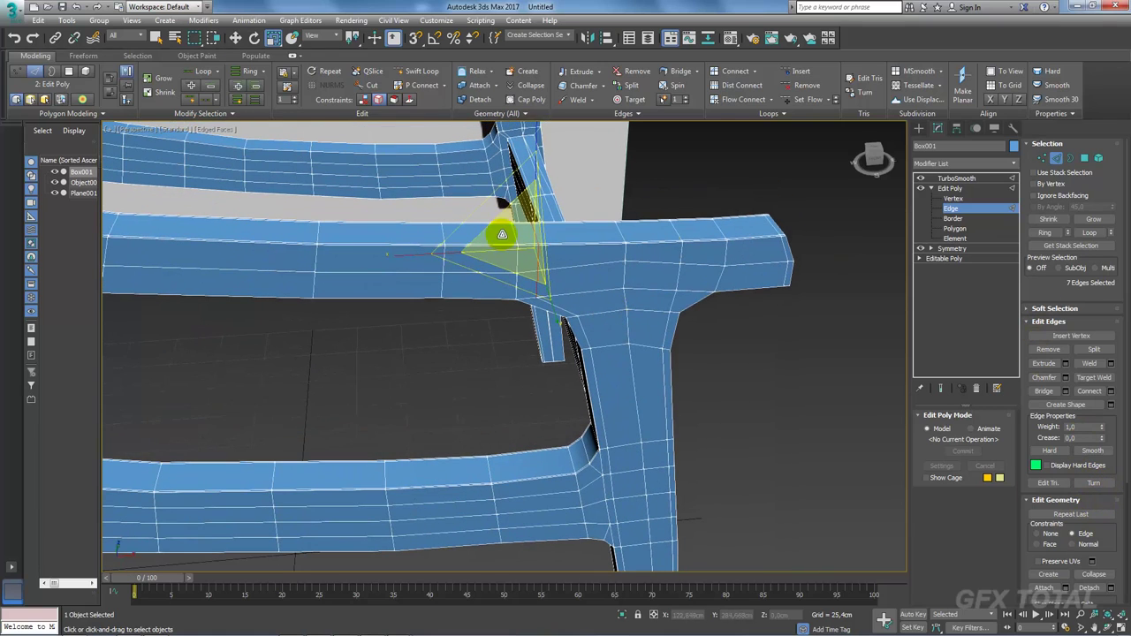
Step: Move the joint edges right along X, then view the TurboSmooth result
key("w")
left_click_drag(598, 245, 643, 243)
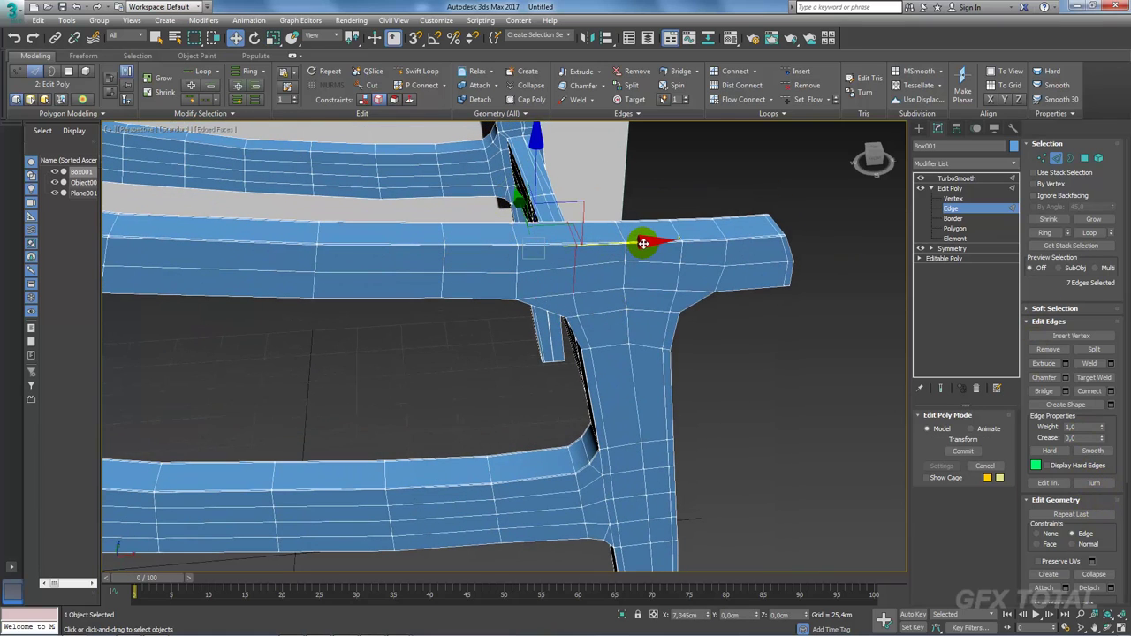
mouse_move(643, 243)
middle_mouse_down("alt")
mouse_move(547, 280)
mouse_move(566, 285)
middle_mouse_up("alt")
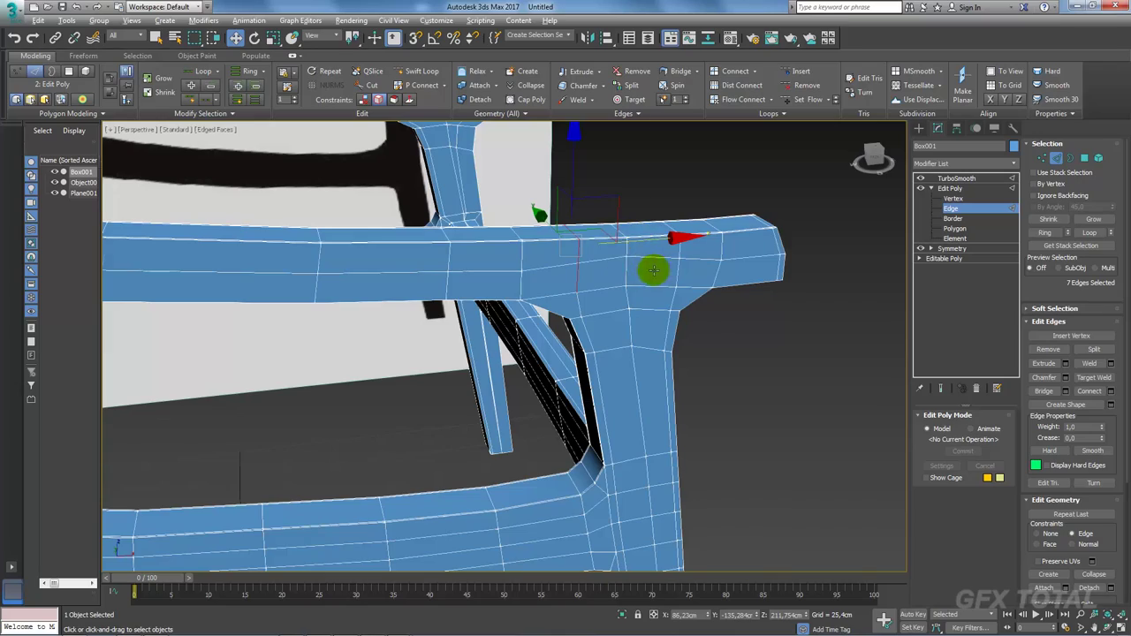
middle_click_drag(654, 272, 648, 270, "alt")
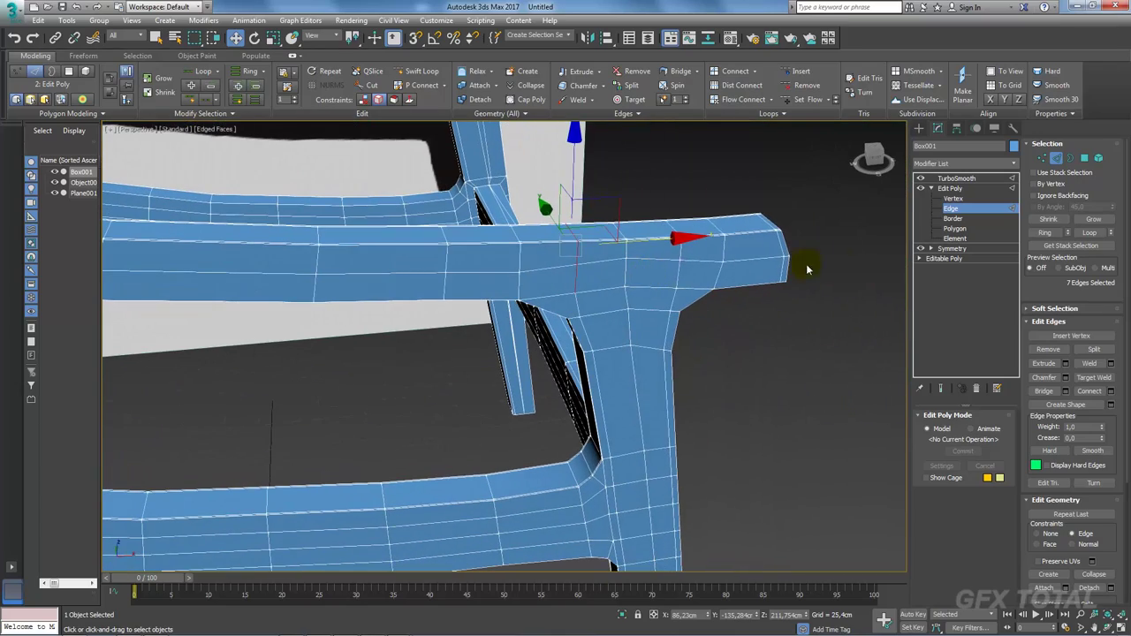
left_click(950, 188)
left_click(925, 181)
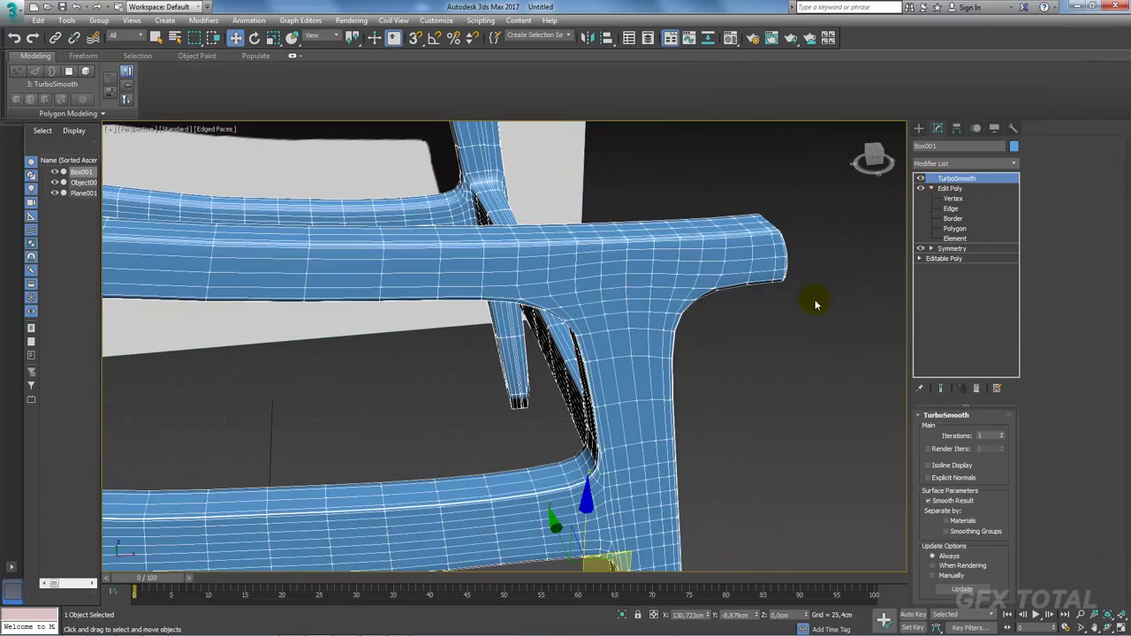
Step: Turn off Edged Faces with F4 for plain shading, then reselect the chair frame
left_click(707, 359)
scroll(697, 378, "down", 5)
mouse_move(697, 379)
middle_mouse_down("alt")
mouse_move(537, 397)
mouse_move(560, 391)
mouse_move(550, 323)
mouse_move(598, 349)
mouse_move(550, 373)
mouse_move(547, 359)
middle_mouse_up("alt")
scroll(573, 380, "up", 3)
key("F4")
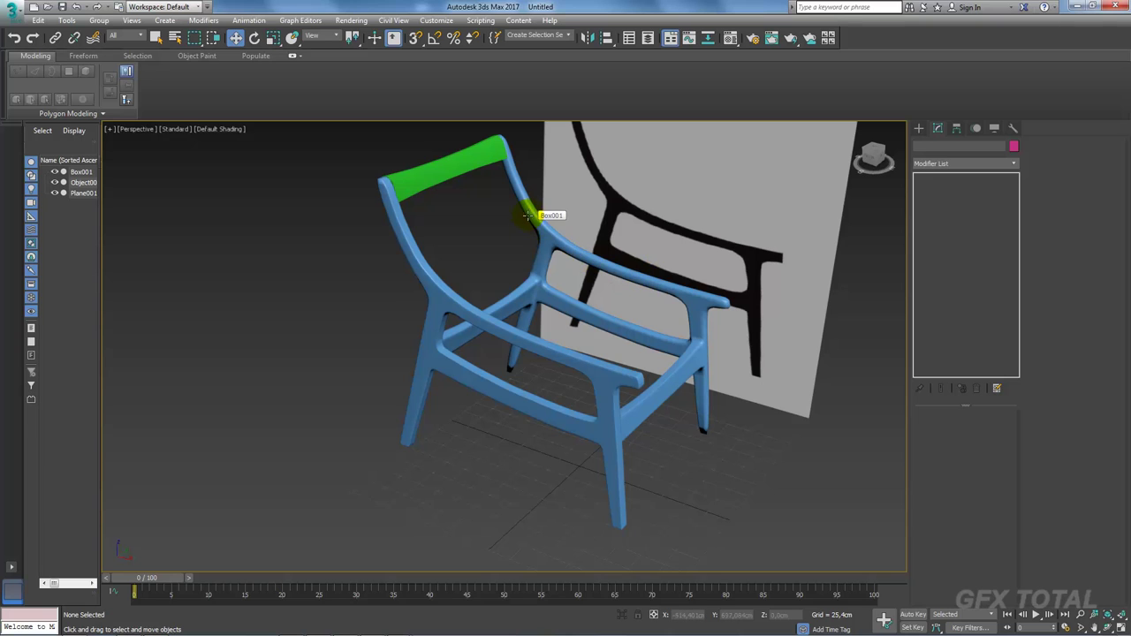
scroll(441, 265, "up", 2)
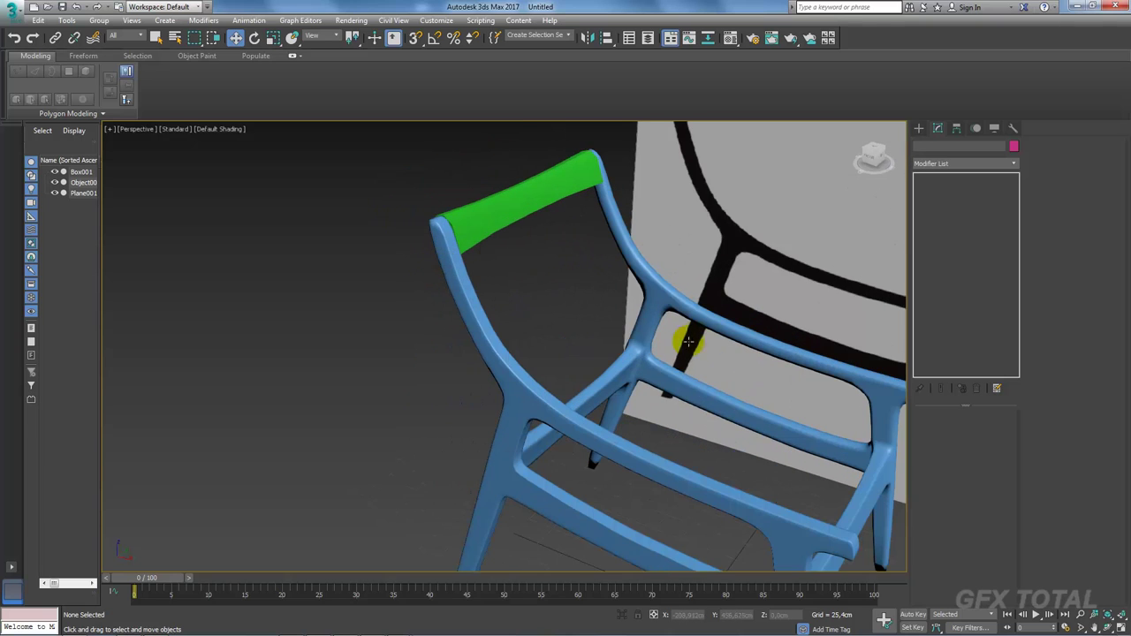
left_click(639, 335)
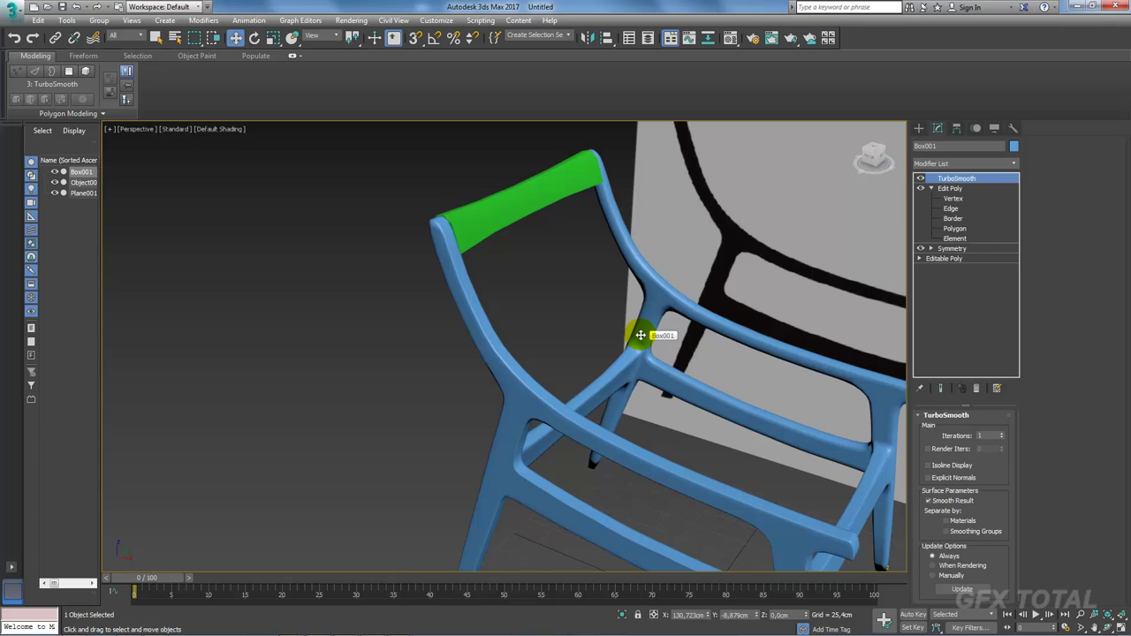
Step: Disable TurboSmooth and add a Symmetry modifier above Edit Poly via the 'symm' search
left_click(921, 179)
left_click(944, 189)
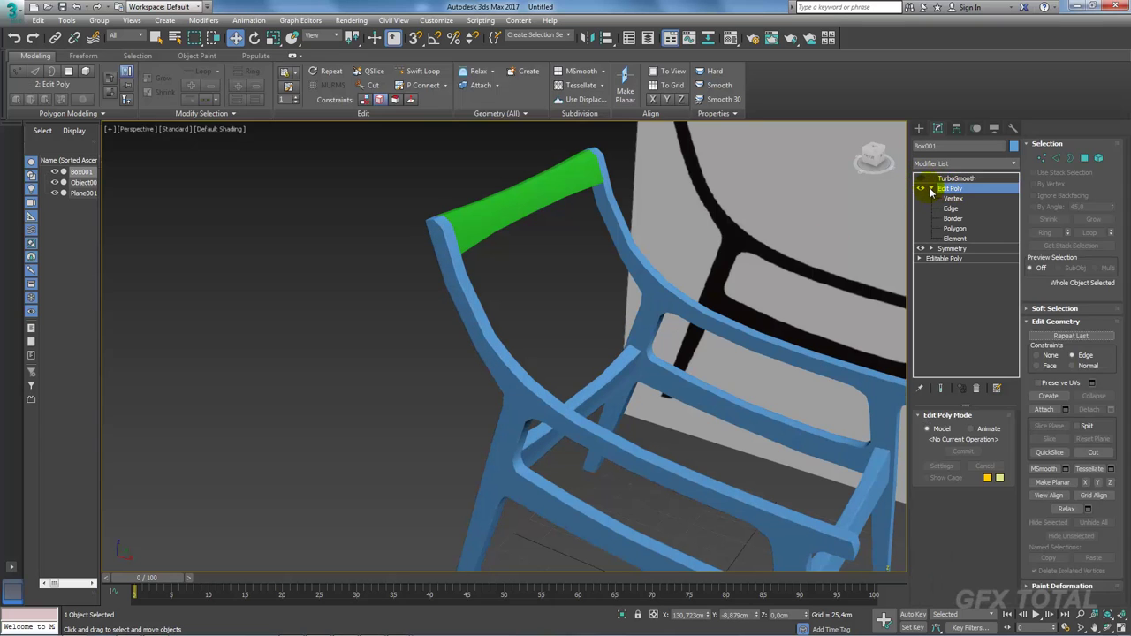
left_click(932, 189)
left_click(1012, 163)
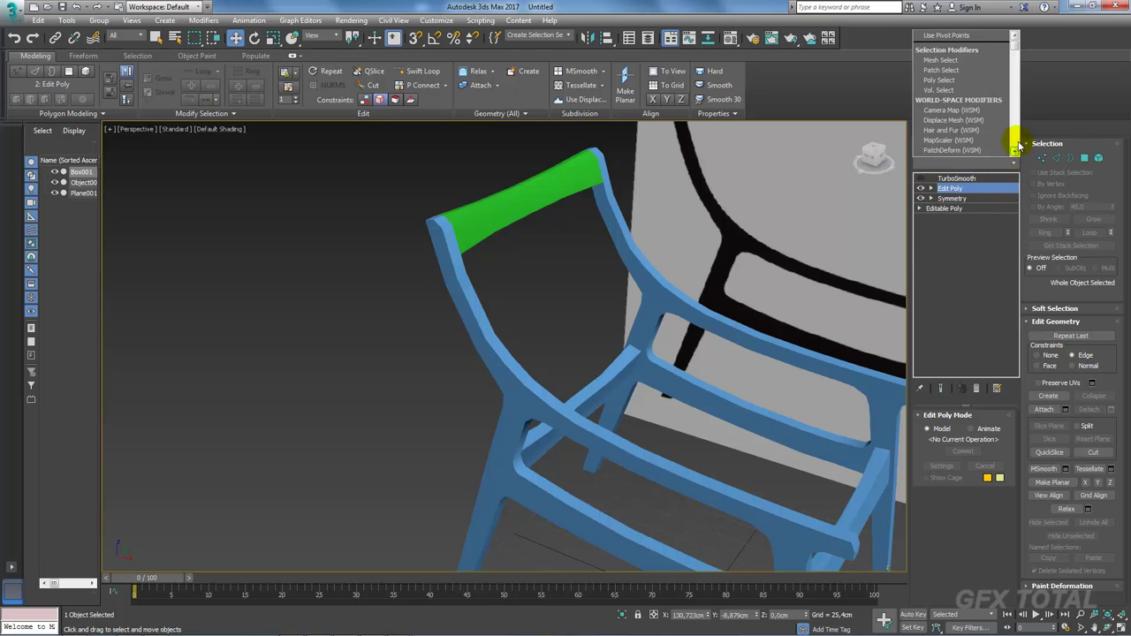
left_click_drag(1015, 42, 1016, 97)
left_click(762, 225)
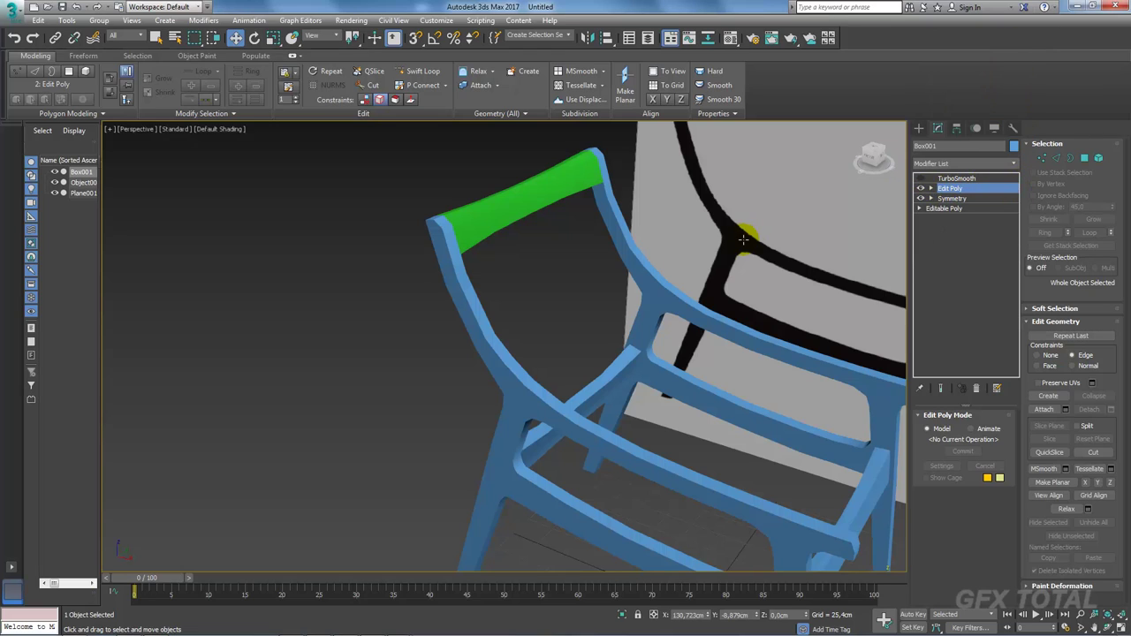
type("xs")
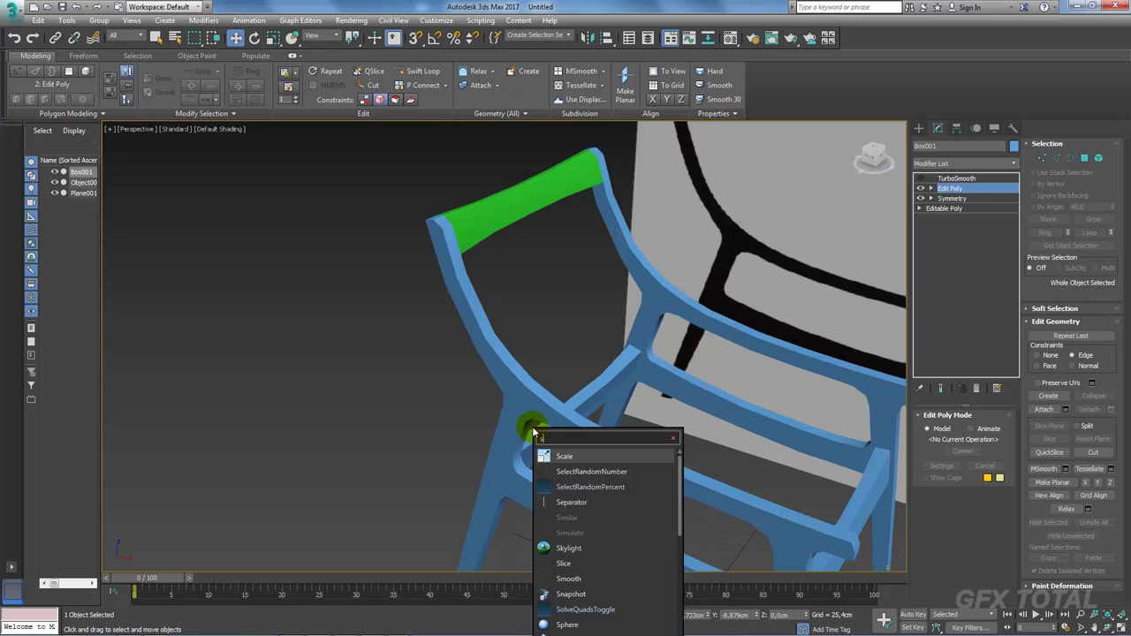
type("ymm")
key("Down")
key("Down")
key("Down")
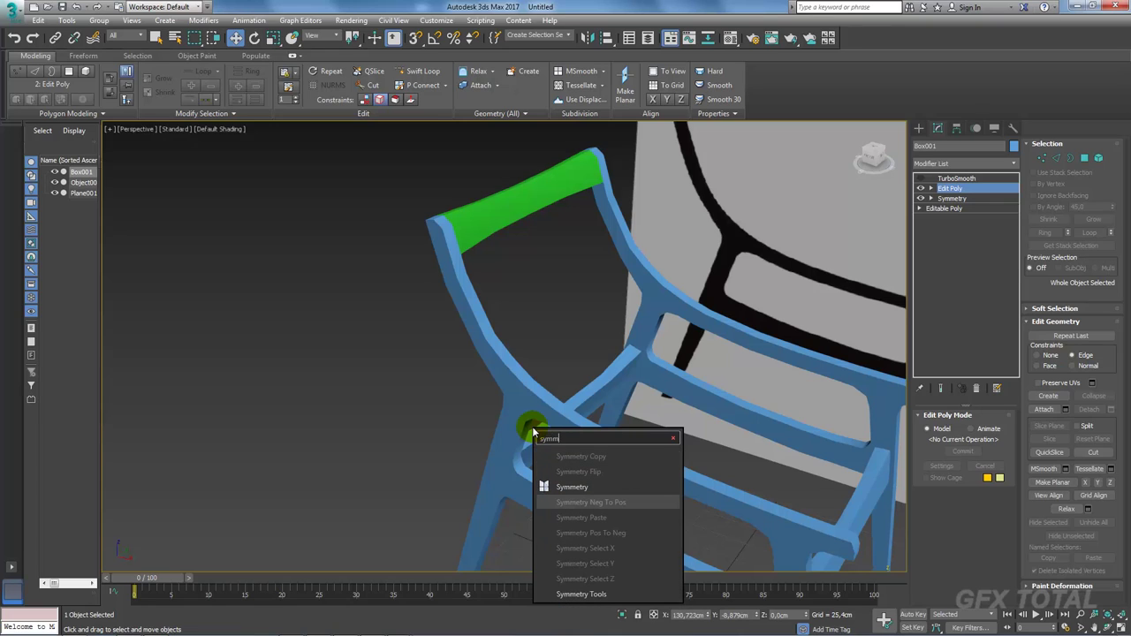
key("Up")
key("Return")
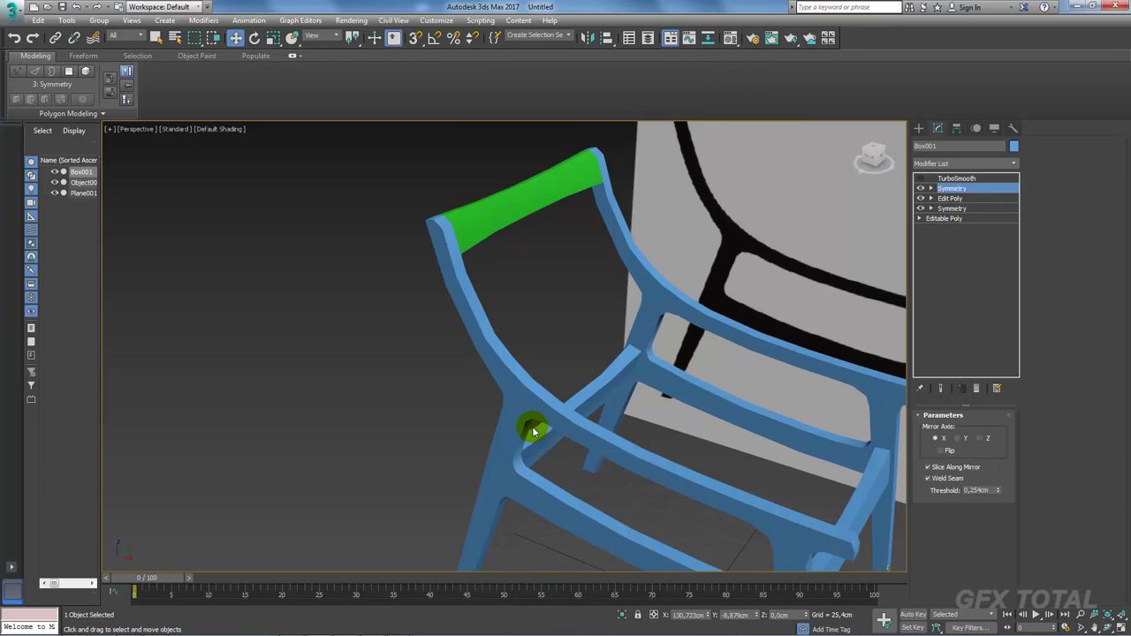
Step: Set the Symmetry to Flip and mirror across the Y axis
middle_click_drag(878, 294, 737, 428, "alt")
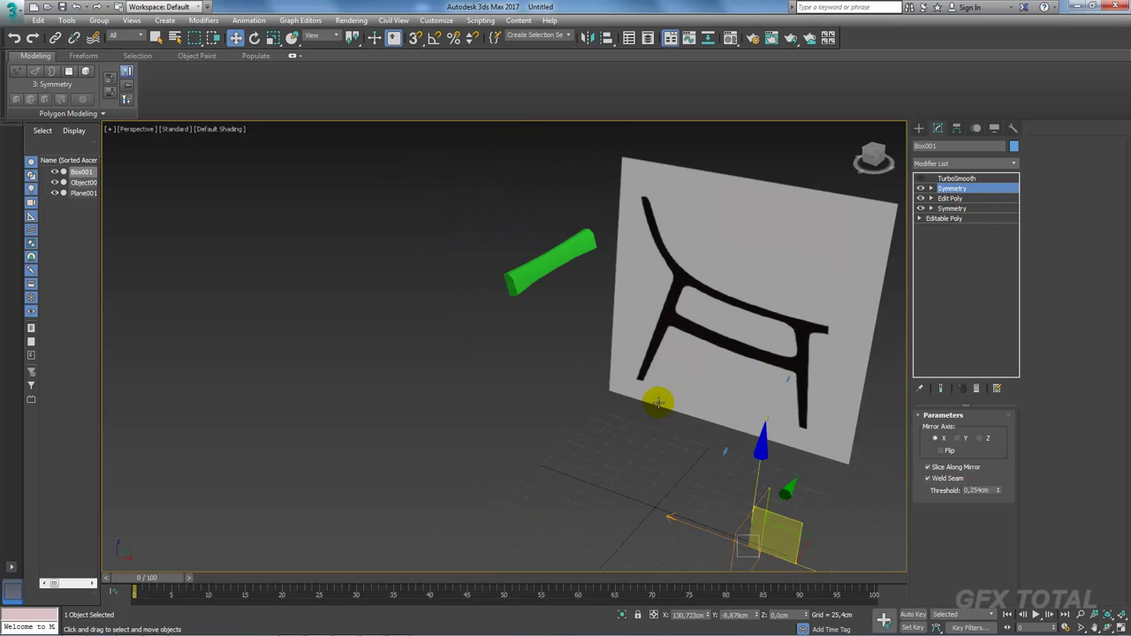
left_click(943, 452)
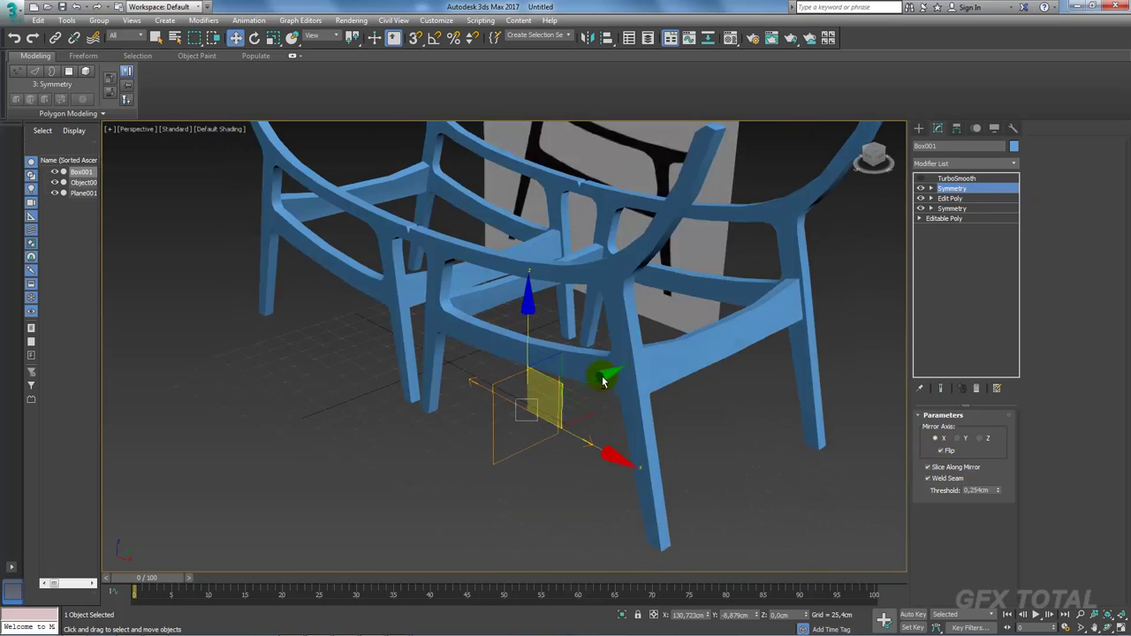
left_click(961, 438)
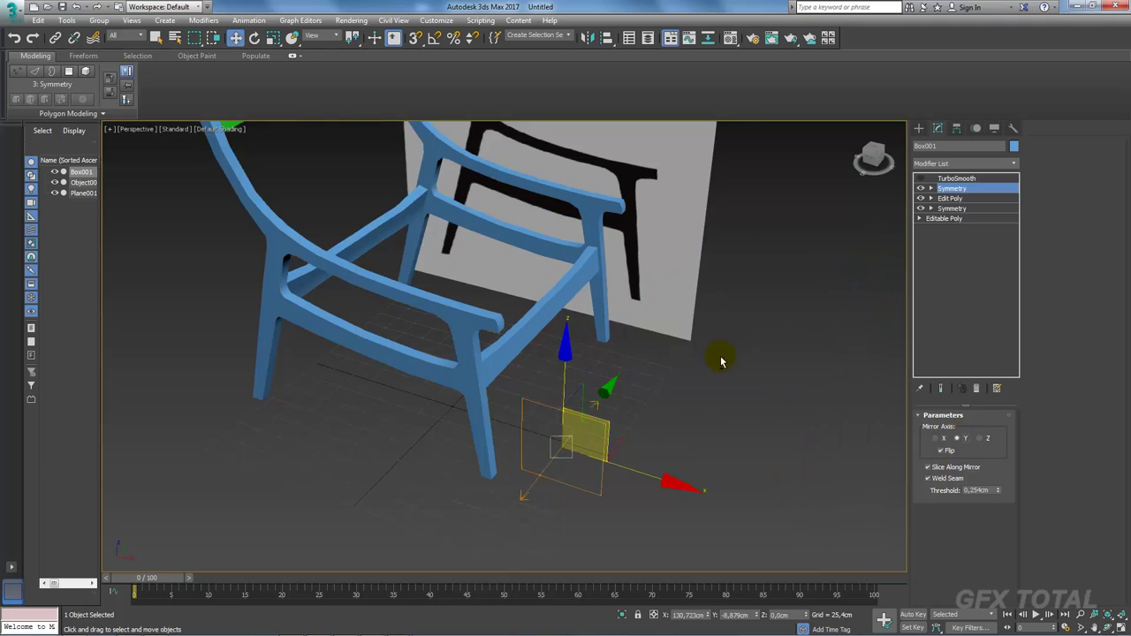
mouse_move(719, 361)
middle_mouse_down("alt")
mouse_move(566, 286)
mouse_move(702, 362)
mouse_move(748, 402)
mouse_move(734, 404)
mouse_move(897, 301)
middle_mouse_up("alt")
Step: Select the Symmetry Mirror gizmo and move it along Y to reshape the mirrored half
left_click(922, 189)
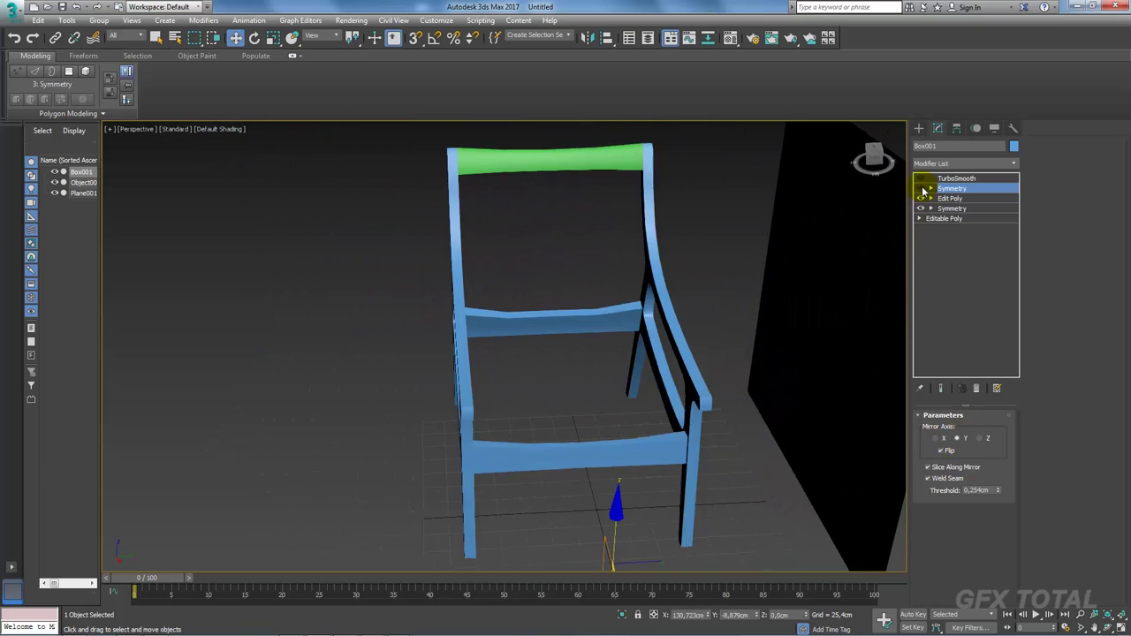
left_click(924, 190)
left_click(932, 188)
left_click(951, 198)
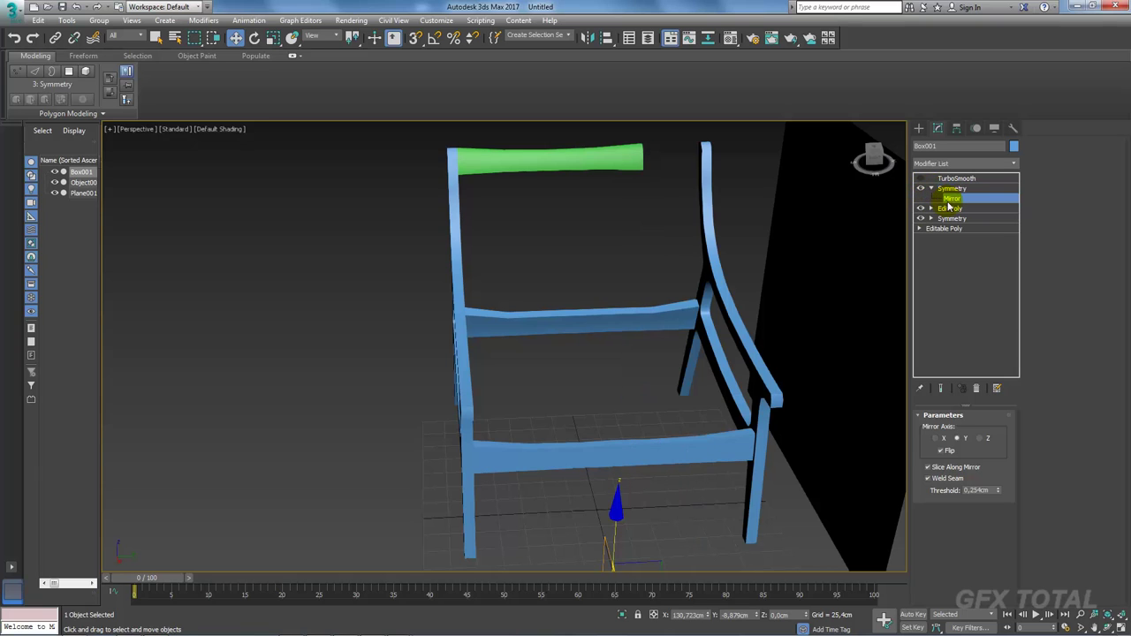
middle_click_drag(551, 546, 588, 456)
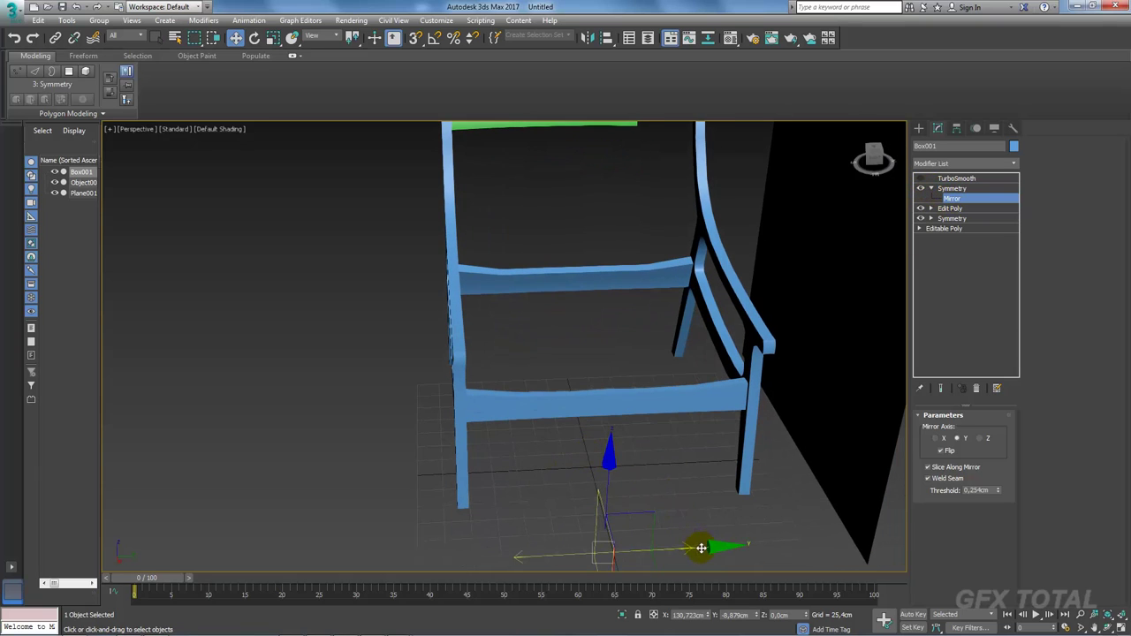
left_click_drag(701, 548, 678, 549)
mouse_move(652, 485)
middle_mouse_down("alt")
mouse_move(695, 445)
mouse_move(896, 322)
middle_mouse_up("alt")
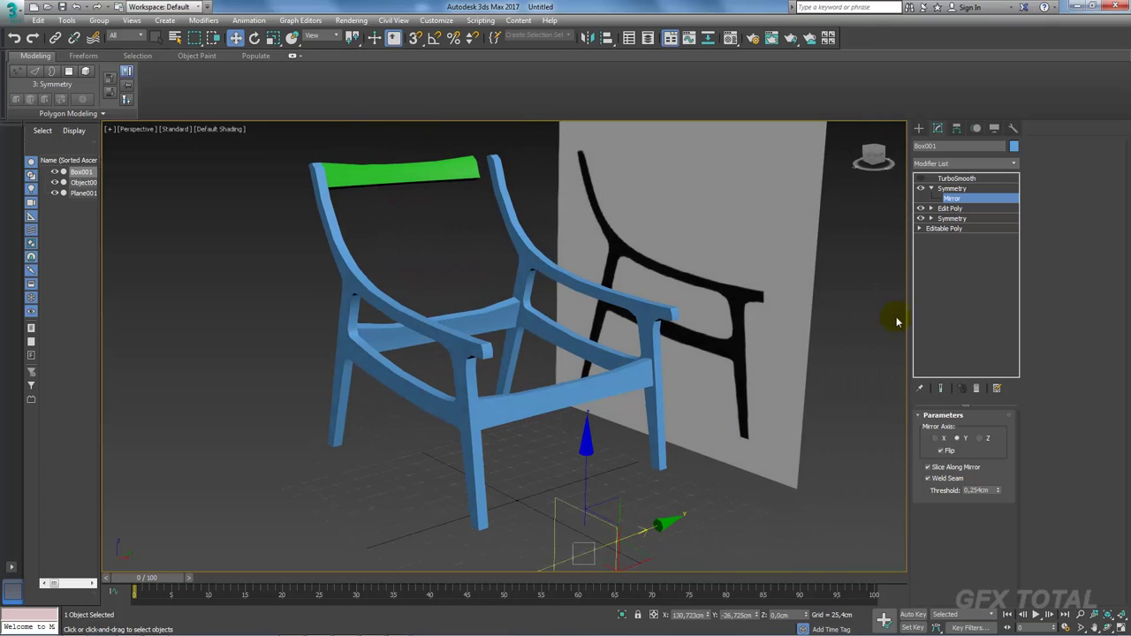
Step: Turn on Show End Result and Edged Faces, then slide the mirror plane further to refine the chair
left_click(942, 388)
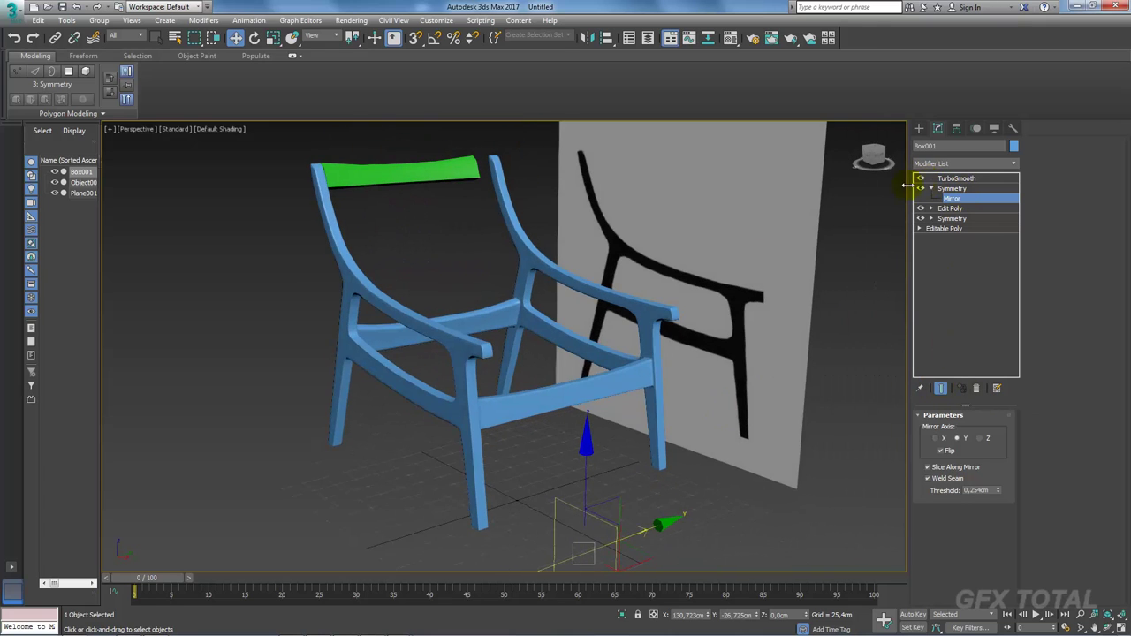
mouse_move(672, 354)
middle_mouse_down("alt")
mouse_move(536, 372)
mouse_move(502, 338)
mouse_move(519, 300)
middle_mouse_up("alt")
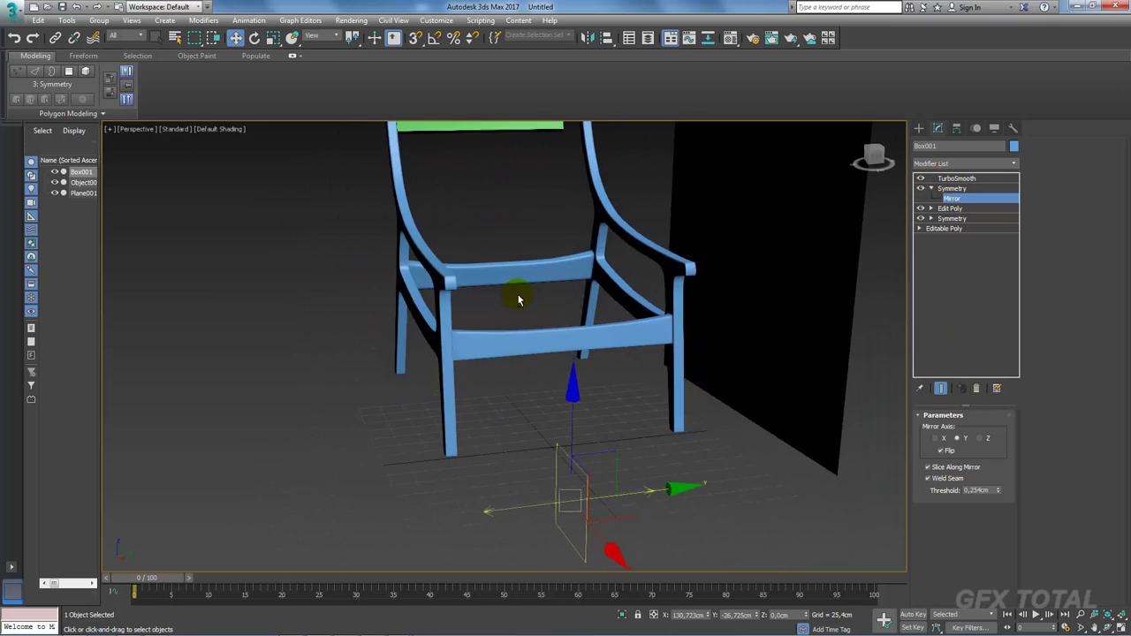
key("F4")
scroll(519, 301, "up", 3)
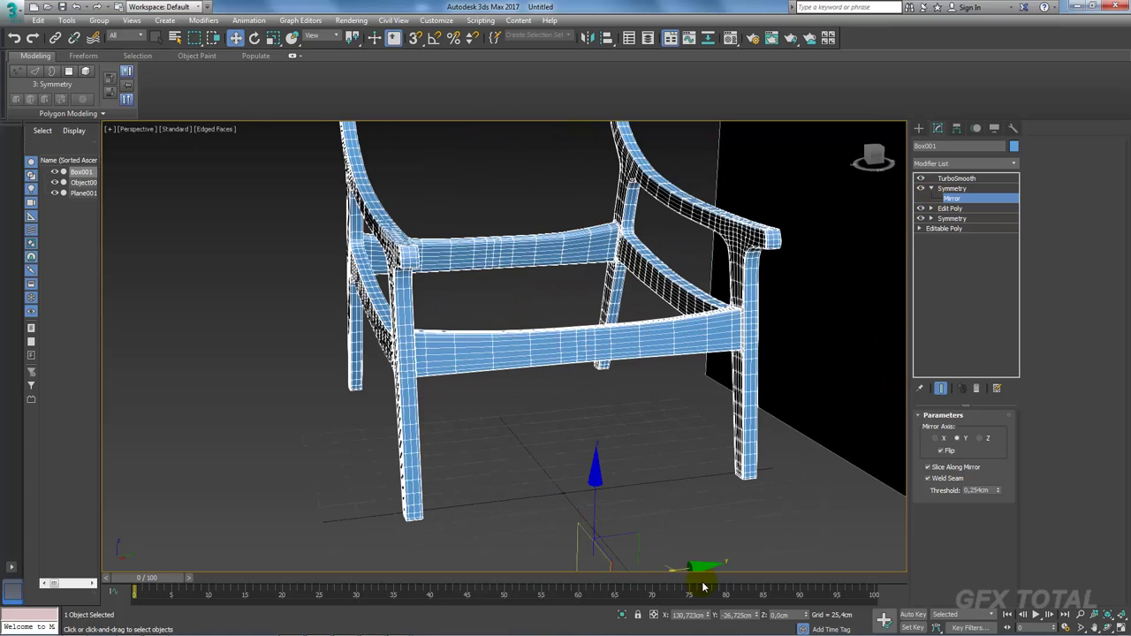
middle_click_drag(699, 565, 681, 505)
left_click_drag(681, 504, 631, 513)
scroll(575, 391, "down", 5)
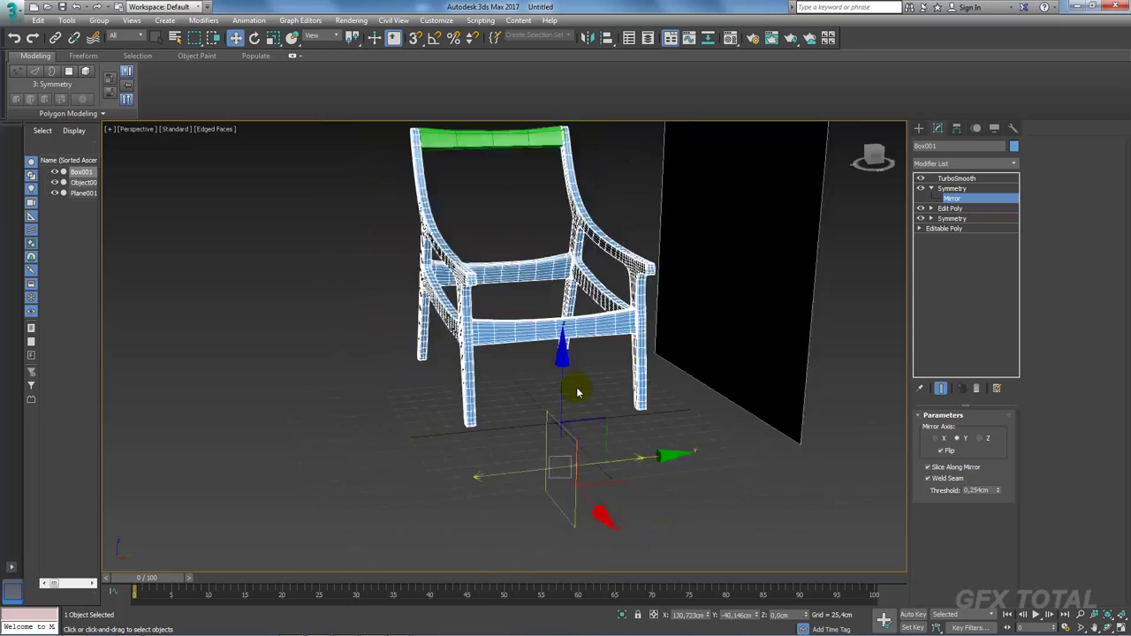
scroll(619, 395, "down", 3)
mouse_move(619, 395)
middle_mouse_down("alt")
mouse_move(462, 538)
mouse_move(535, 323)
mouse_move(631, 253)
mouse_move(601, 366)
mouse_move(677, 321)
mouse_move(385, 241)
middle_mouse_up("alt")
scroll(424, 279, "up", 4)
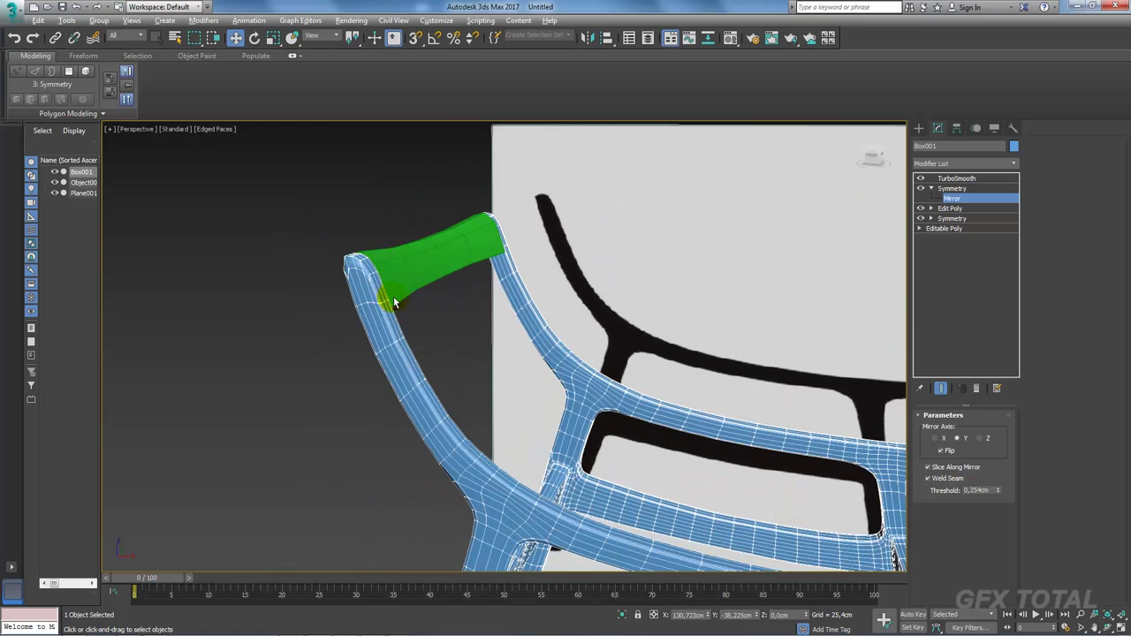
middle_click_drag(391, 298, 338, 298, "alt")
Step: Disable the upper Symmetry and enter Edge level of the Edit Poly modifier
left_click(931, 189)
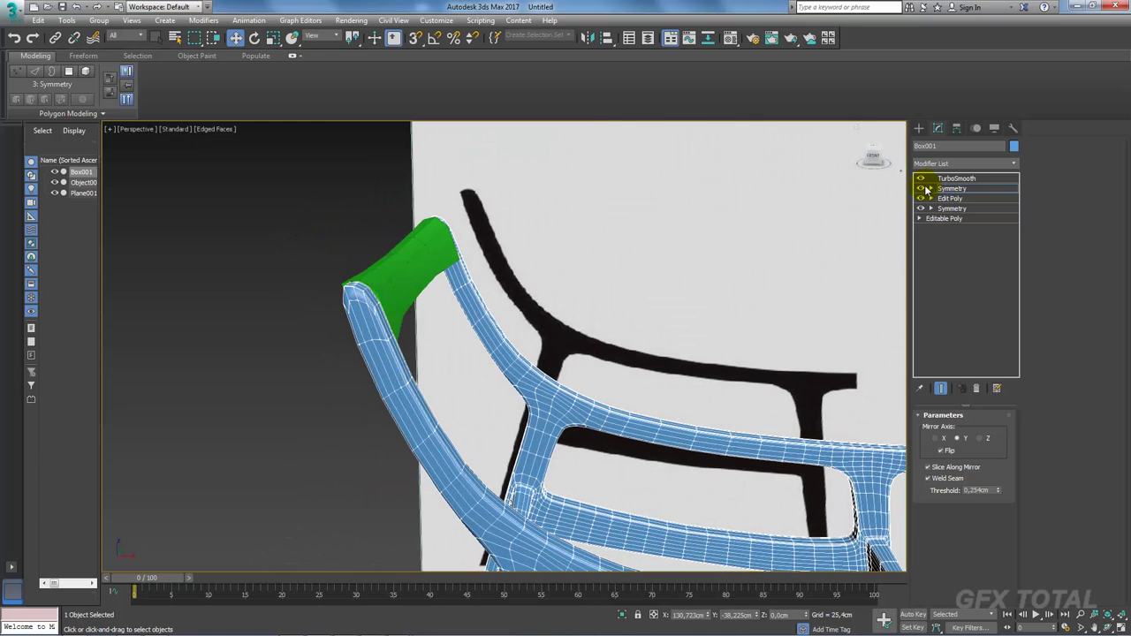
left_click(922, 189)
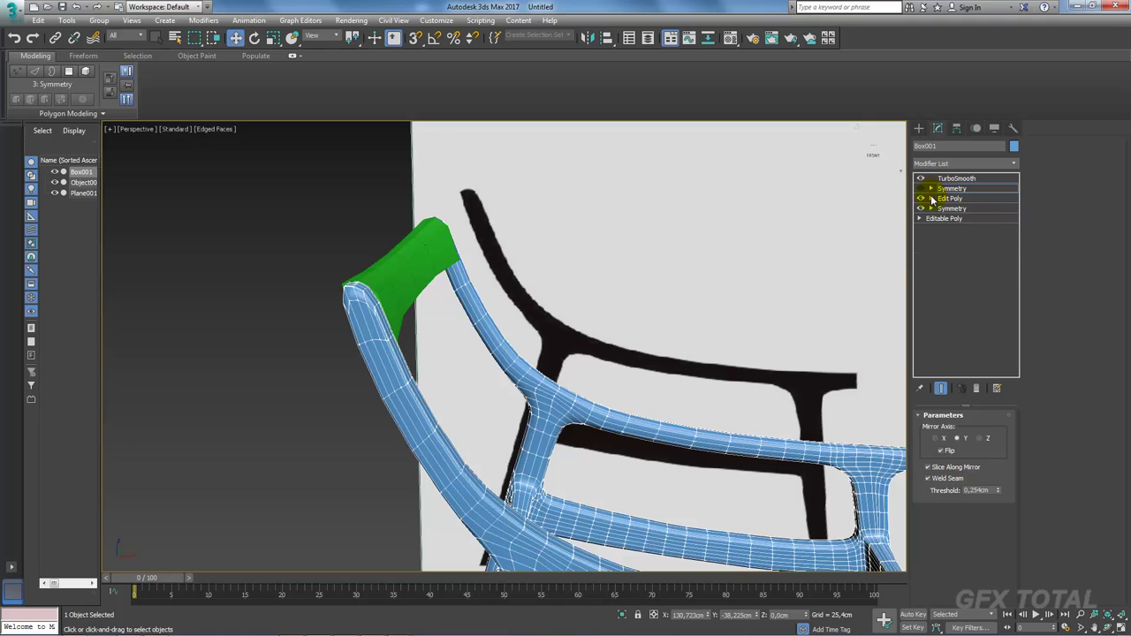
left_click(932, 199)
left_click(951, 218)
Step: Select the back-post edge loop and connect it with a new edge at slide 90
middle_click_drag(348, 310, 886, 226, "alt")
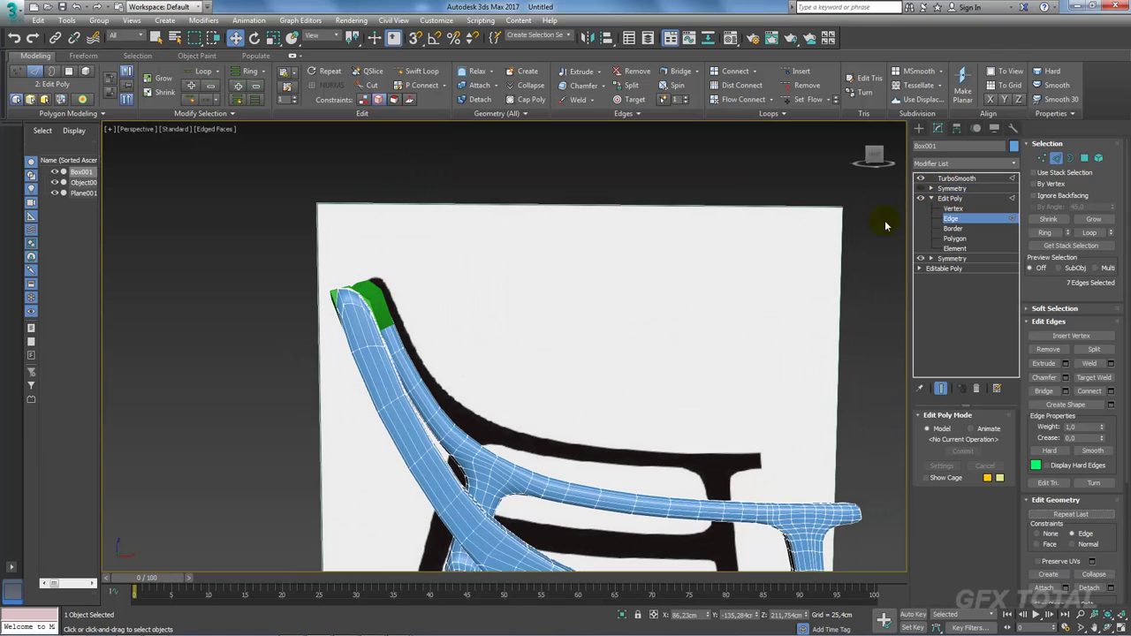
left_click(921, 179)
scroll(355, 319, "up", 2)
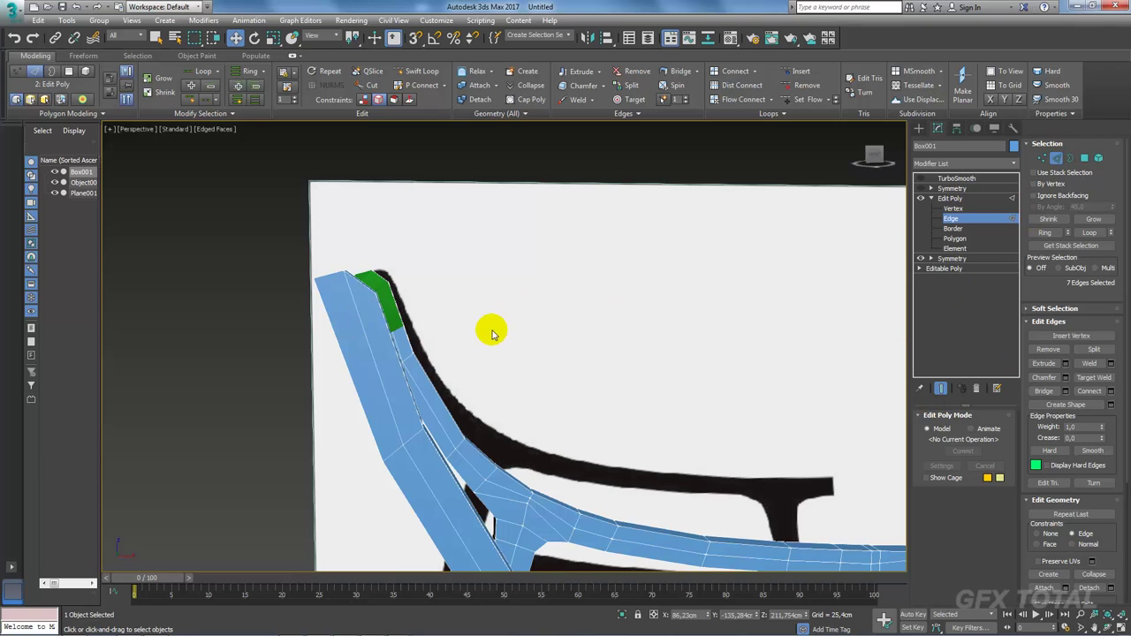
scroll(432, 340, "up", 3)
double_click(435, 331)
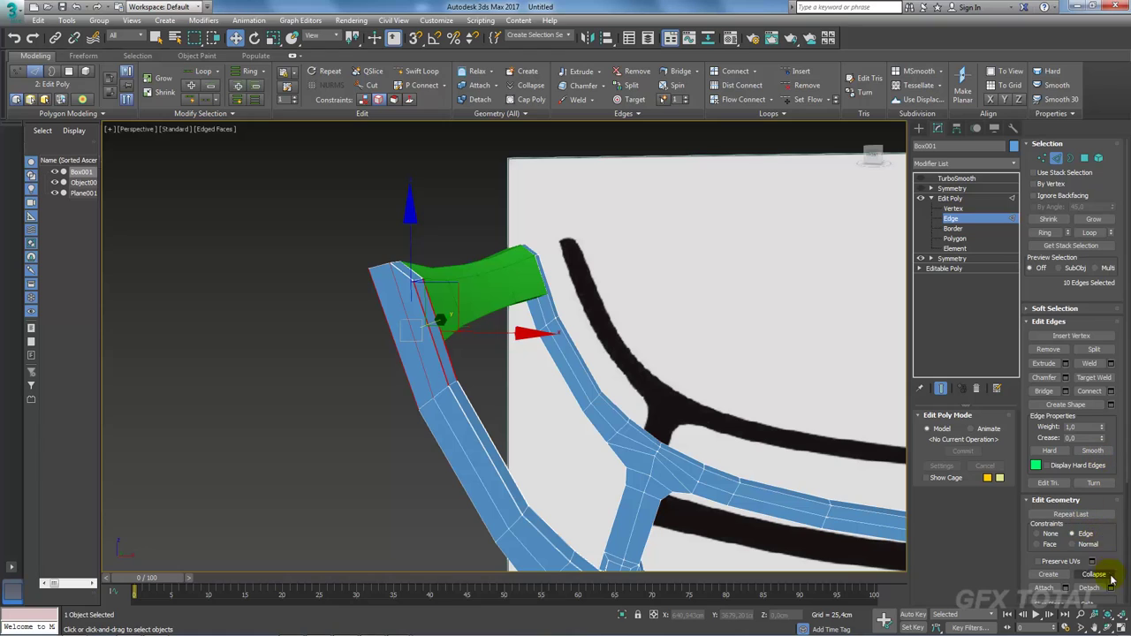
scroll(1101, 461, "down", 3)
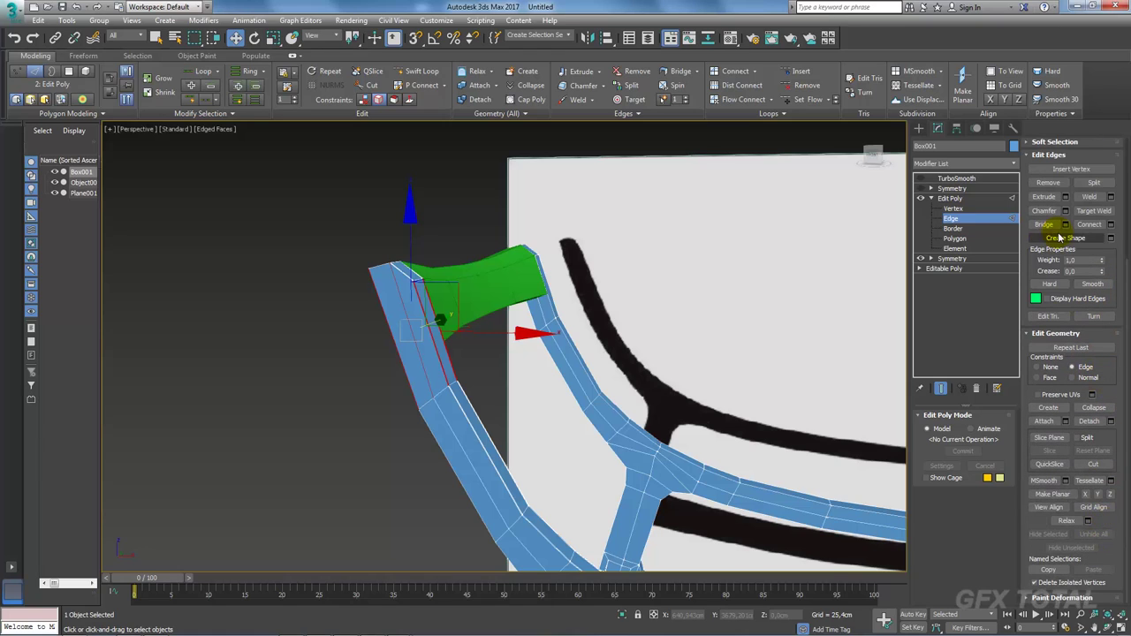
left_click(1110, 224)
mouse_move(539, 388)
left_mouse_down()
mouse_move(527, 389)
mouse_move(511, 318)
left_mouse_up()
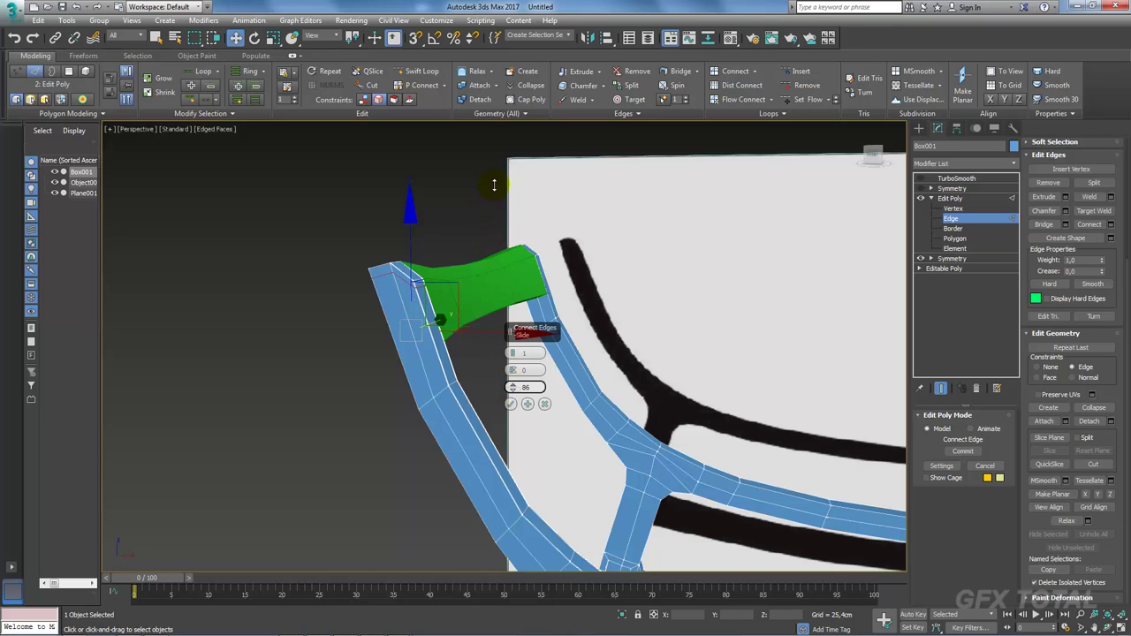
left_click(512, 405)
Step: Re-enable TurboSmooth on the frame and orbit around the smoothed chair
left_click(946, 188)
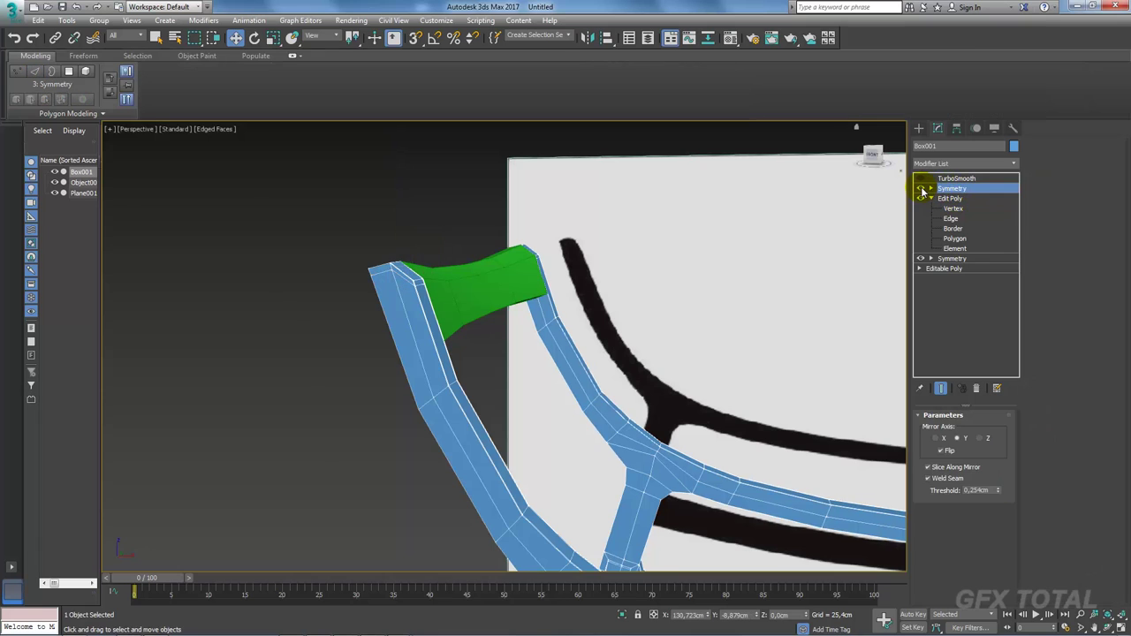
left_click(921, 180)
left_click(954, 179)
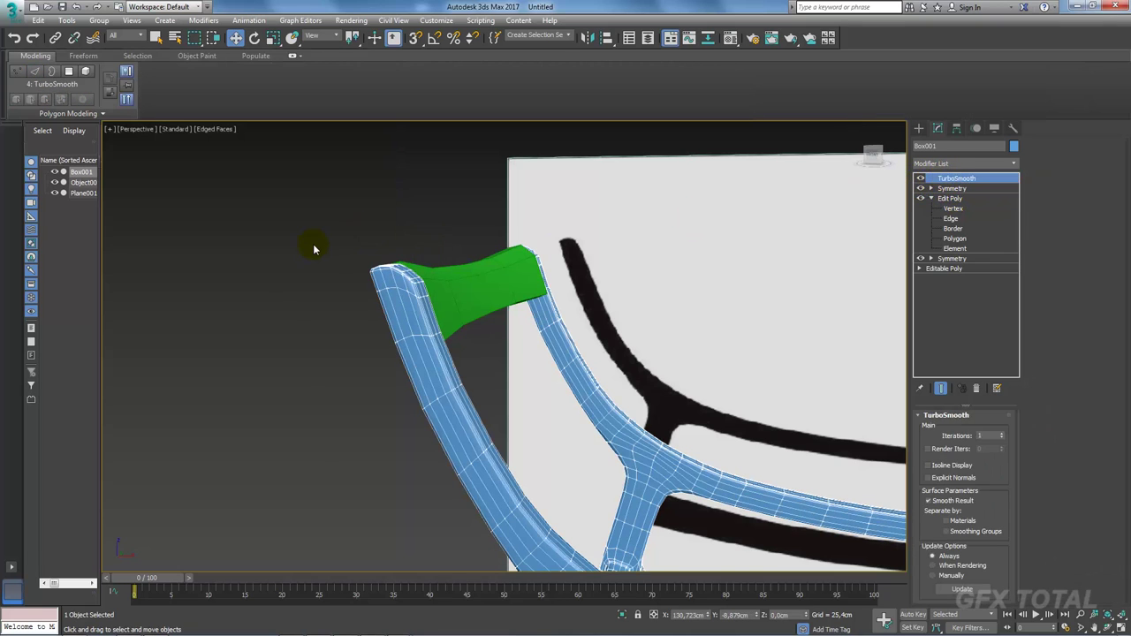
left_click(313, 245)
mouse_move(313, 245)
middle_mouse_down("alt")
mouse_move(419, 302)
mouse_move(592, 363)
mouse_move(657, 357)
mouse_move(621, 321)
mouse_move(589, 327)
mouse_move(662, 373)
mouse_move(649, 392)
mouse_move(629, 315)
mouse_move(447, 250)
middle_mouse_up("alt")
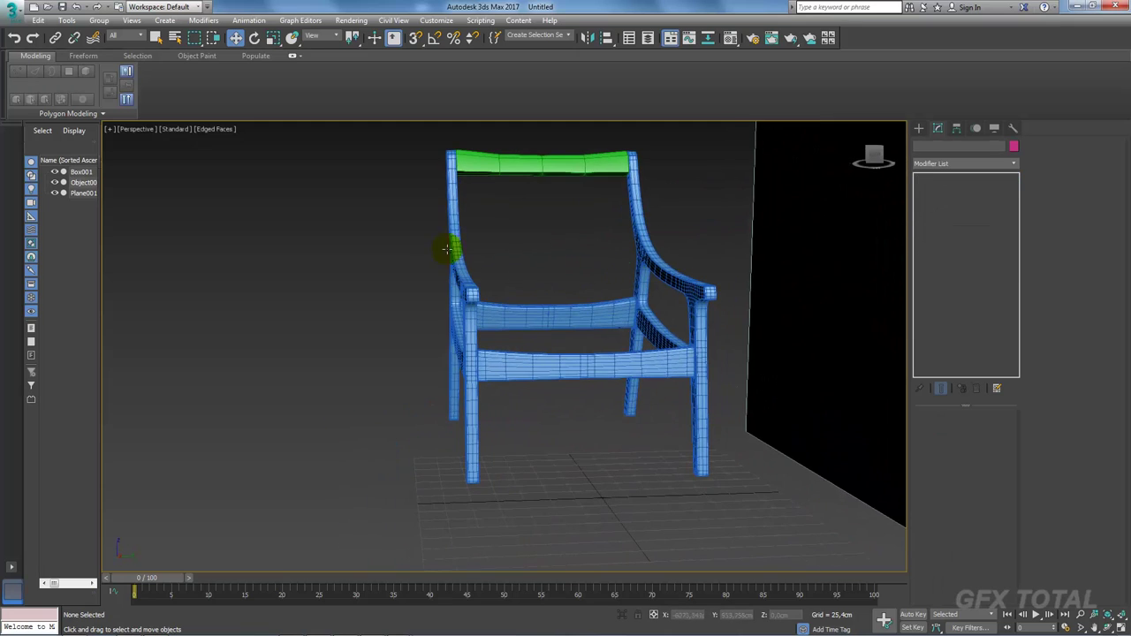
mouse_move(593, 196)
middle_mouse_down("alt")
mouse_move(619, 252)
mouse_move(645, 232)
middle_mouse_up("alt")
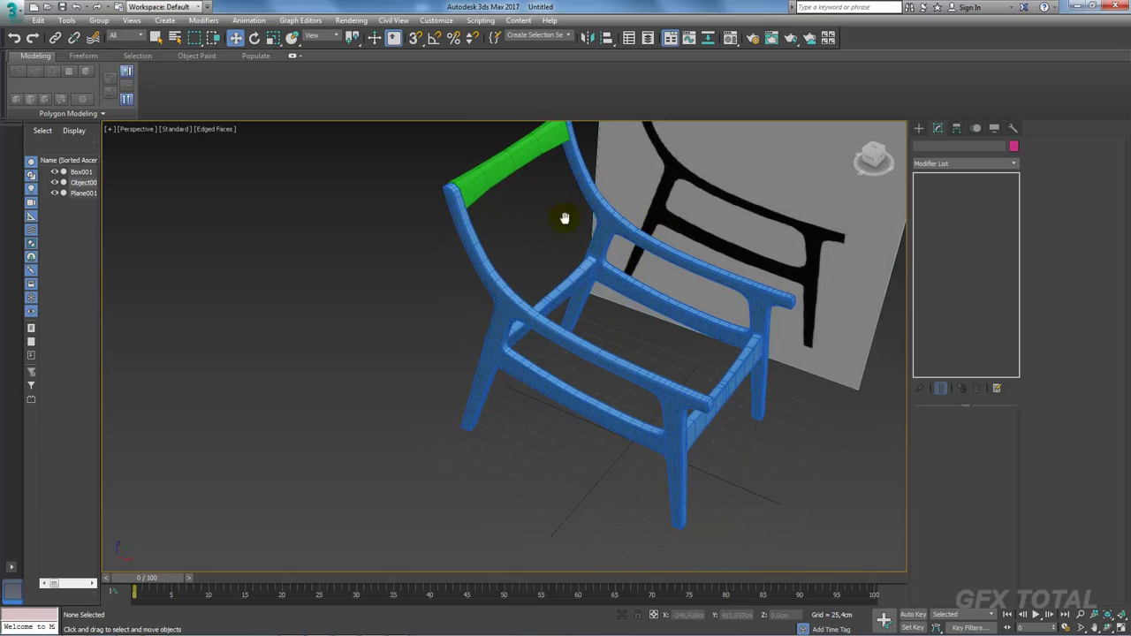
middle_click_drag(566, 217, 788, 267, "alt")
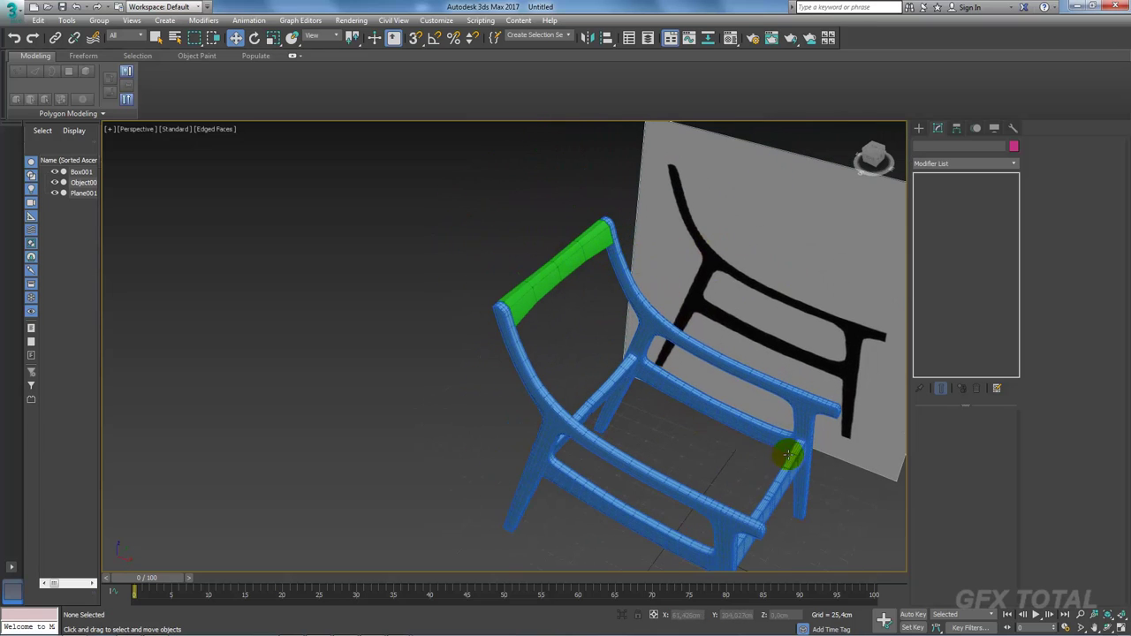
scroll(788, 455, "up", 5)
mouse_move(752, 410)
middle_mouse_down("alt")
mouse_move(763, 394)
mouse_move(638, 400)
middle_mouse_up("alt")
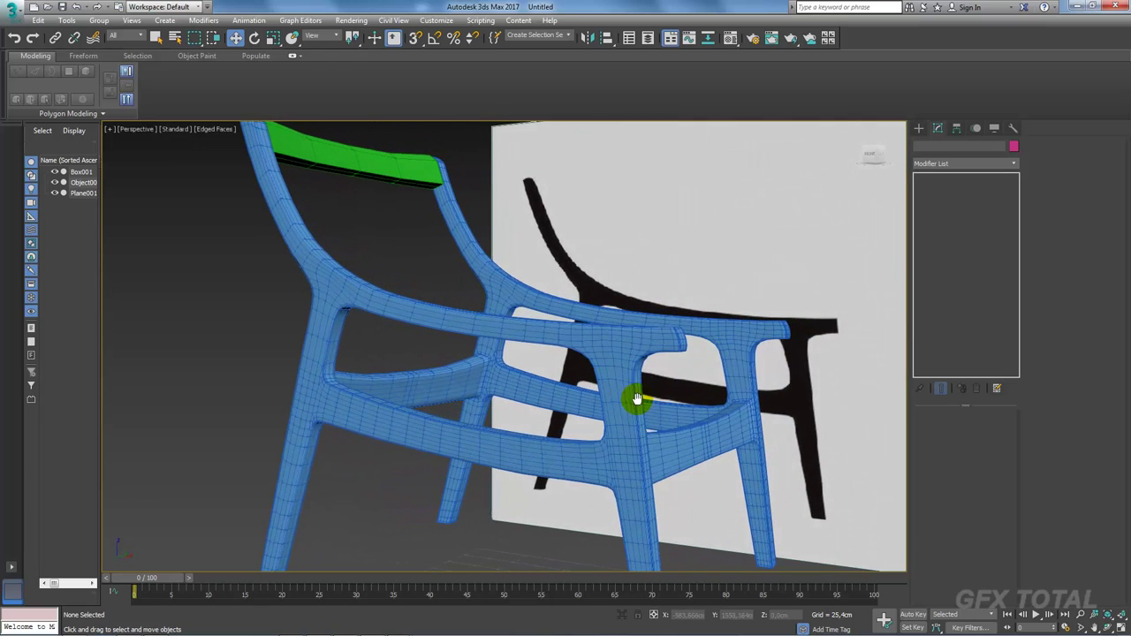
Step: Select the green backrest crossbar and switch to the reference photo poltrona_bertini_preta_6_2
left_click(354, 170)
scroll(434, 270, "up", 3)
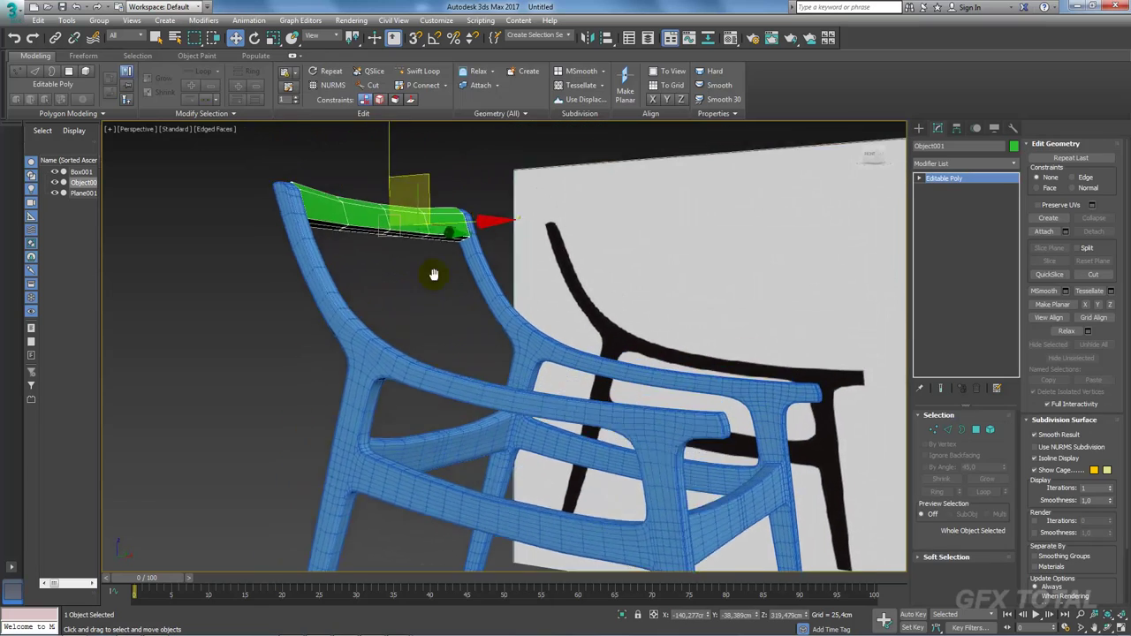
mouse_move(434, 270)
middle_mouse_down("alt")
mouse_move(480, 321)
mouse_move(425, 305)
mouse_move(687, 345)
middle_mouse_up("alt")
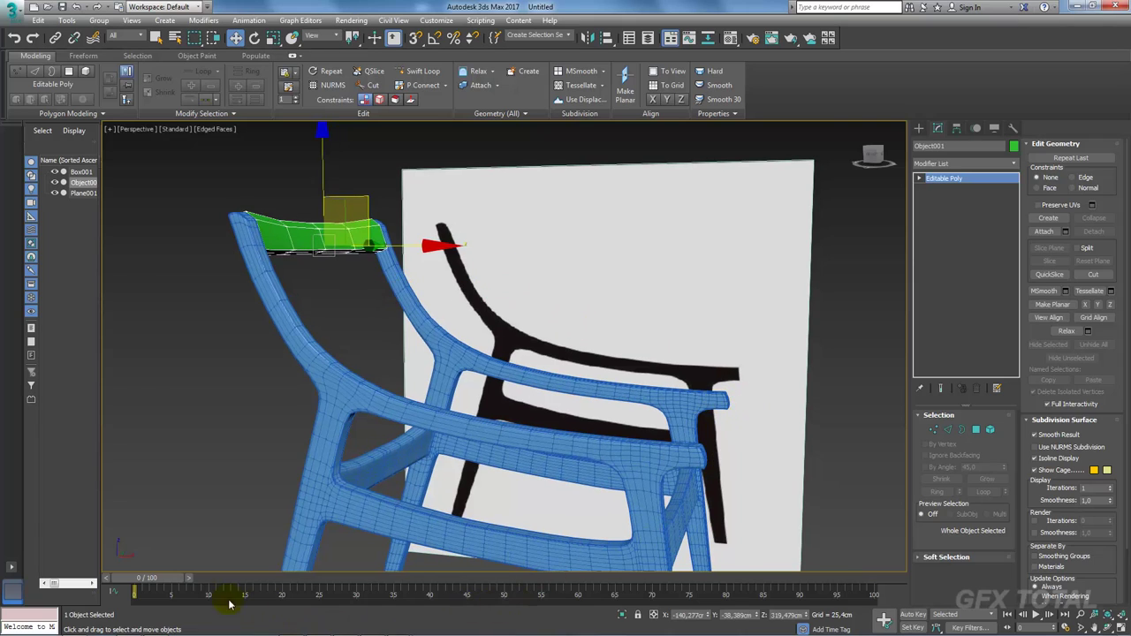
key("alt+Tab")
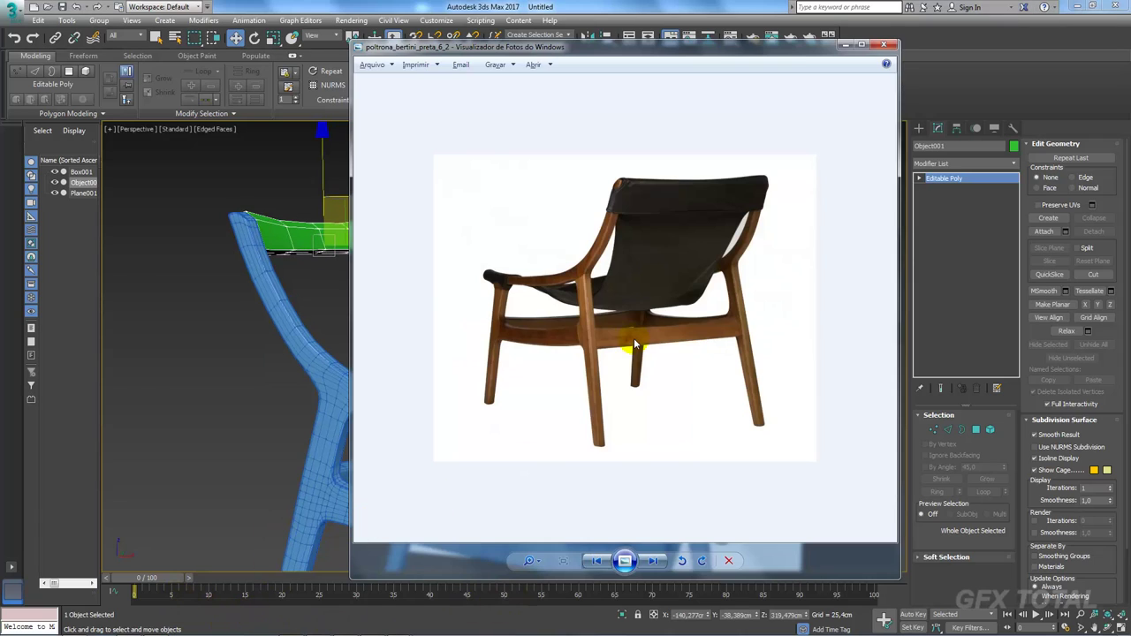
Step: Page forward to the side-view photo poltrona_bertini_preta_4_2, then close Photo Viewer
left_click(596, 561)
left_click(596, 561)
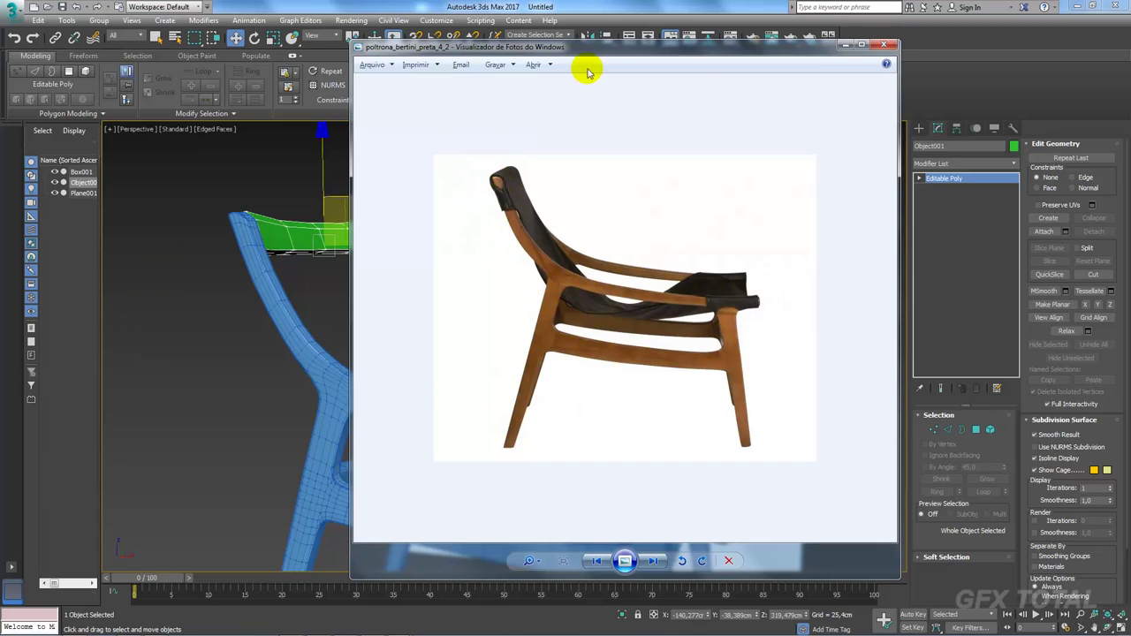
left_click(884, 45)
Step: Scale the green headrest down to 94% on two axes
middle_click_drag(271, 239, 305, 246, "alt")
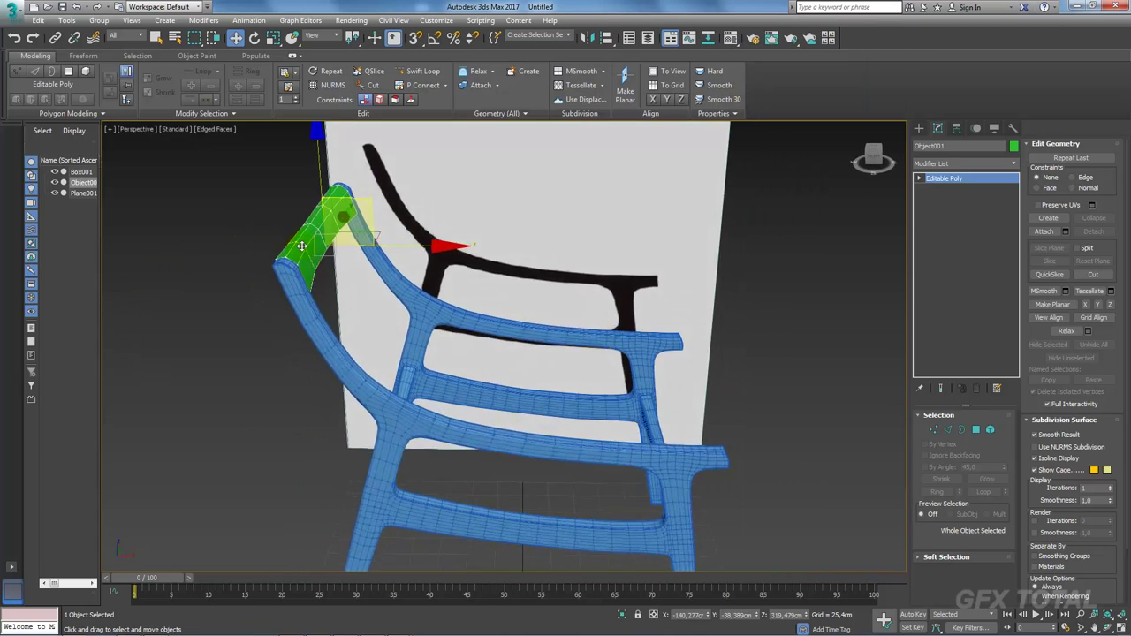
scroll(312, 247, "up", 3)
key("e")
key("r")
mouse_move(402, 243)
middle_mouse_down("alt")
mouse_move(323, 227)
mouse_move(366, 209)
mouse_move(349, 199)
middle_mouse_up("alt")
key("r")
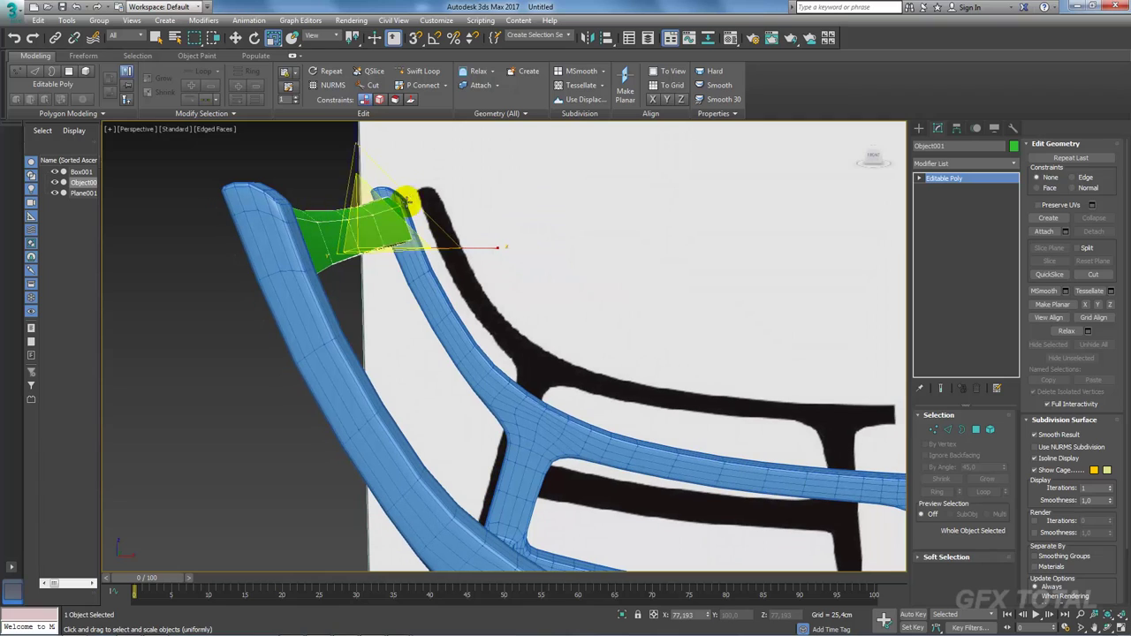
left_click_drag(409, 201, 408, 204)
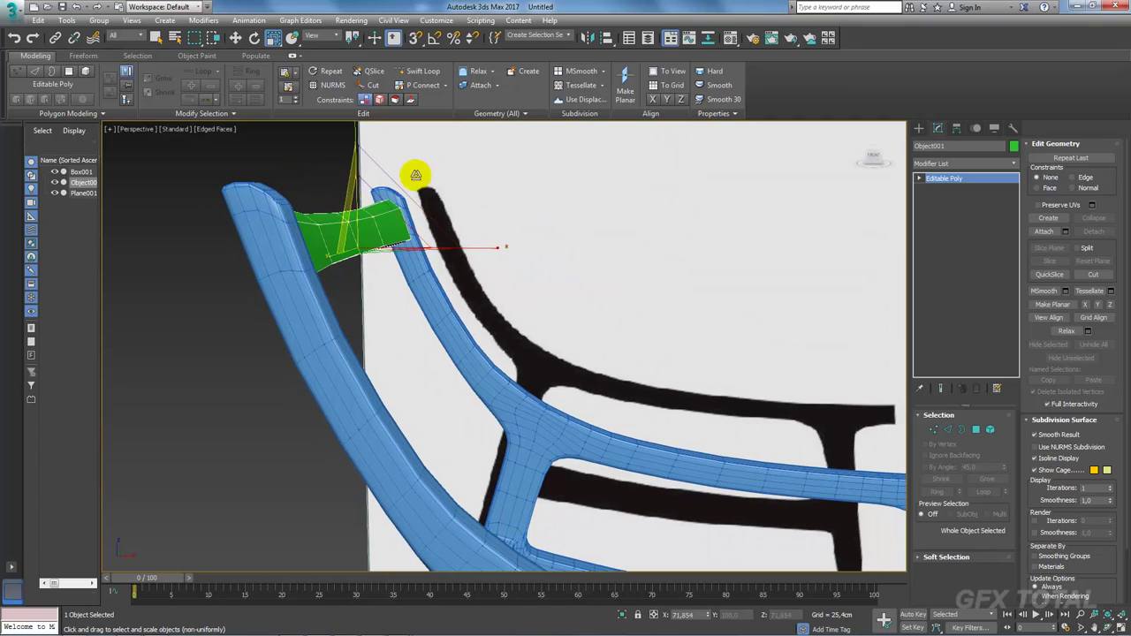
mouse_move(412, 173)
middle_mouse_down("alt")
mouse_move(505, 207)
mouse_move(505, 194)
middle_mouse_up("alt")
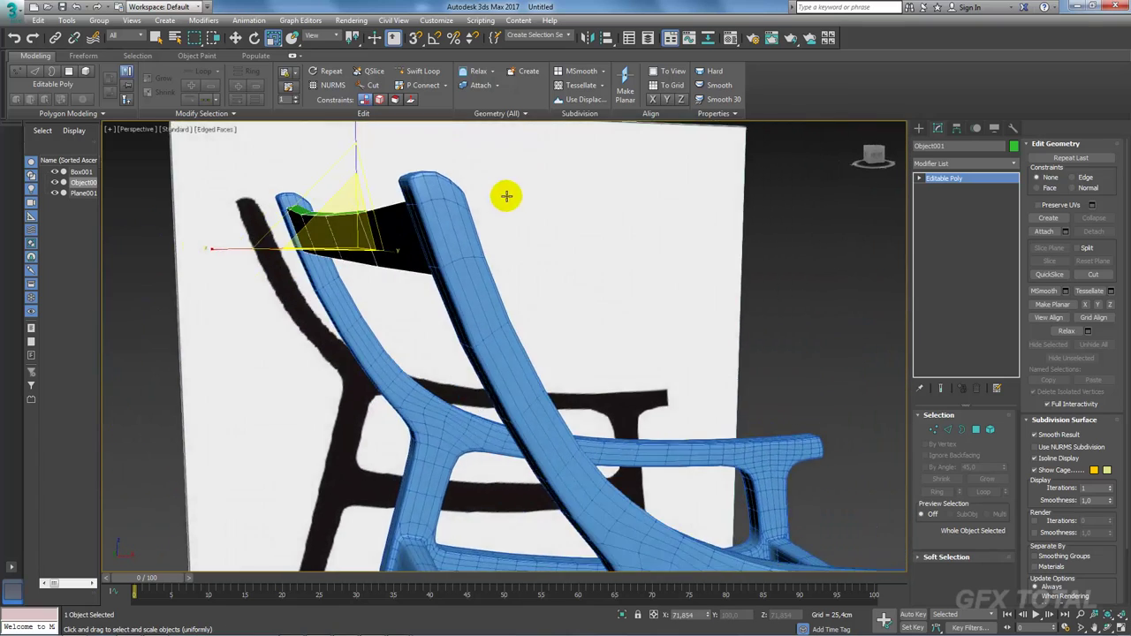
middle_click_drag(434, 244, 473, 251, "alt")
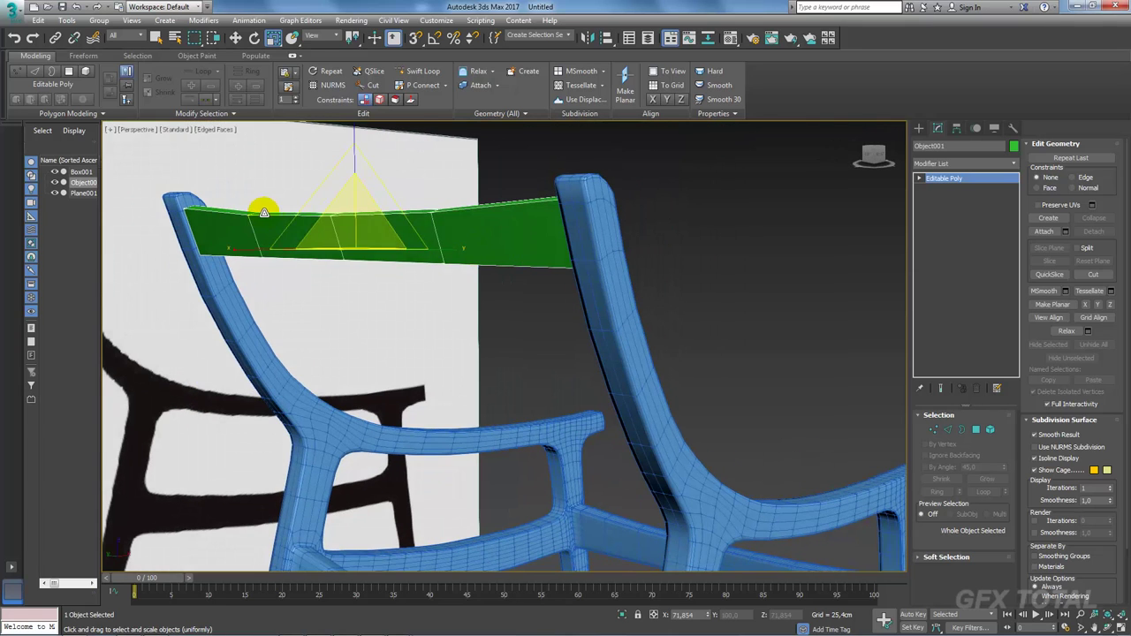
middle_click_drag(262, 213, 480, 252, "alt")
Step: Toggle Affect Pivot Only in Hierarchy, then return to the crossbar's Edge level in Modify
left_click(990, 429)
left_click(949, 430)
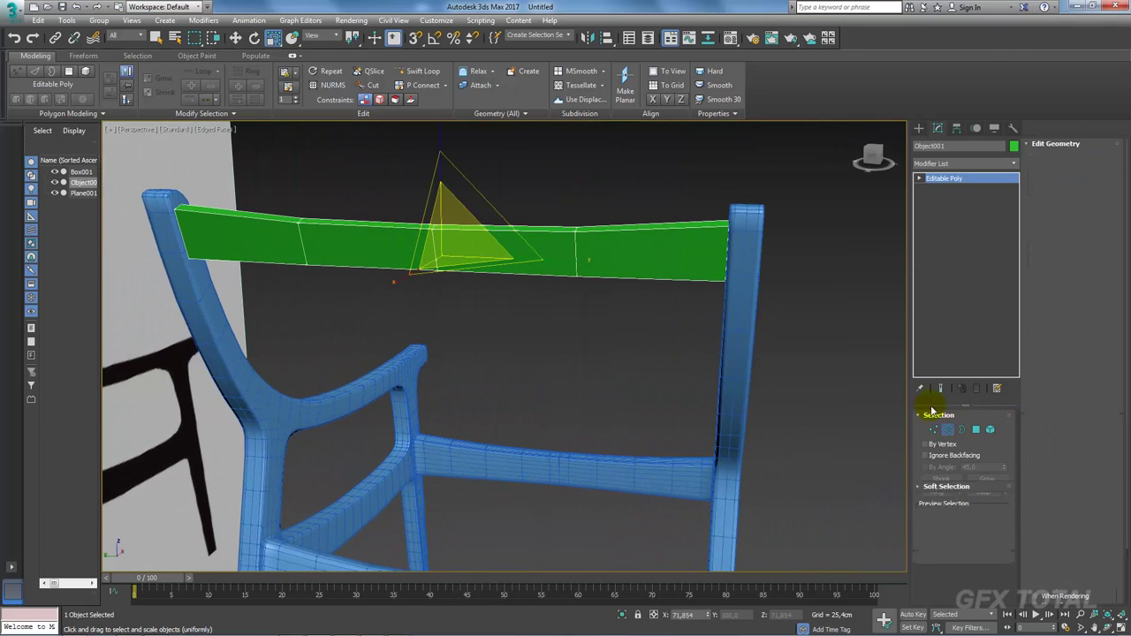
mouse_move(873, 156)
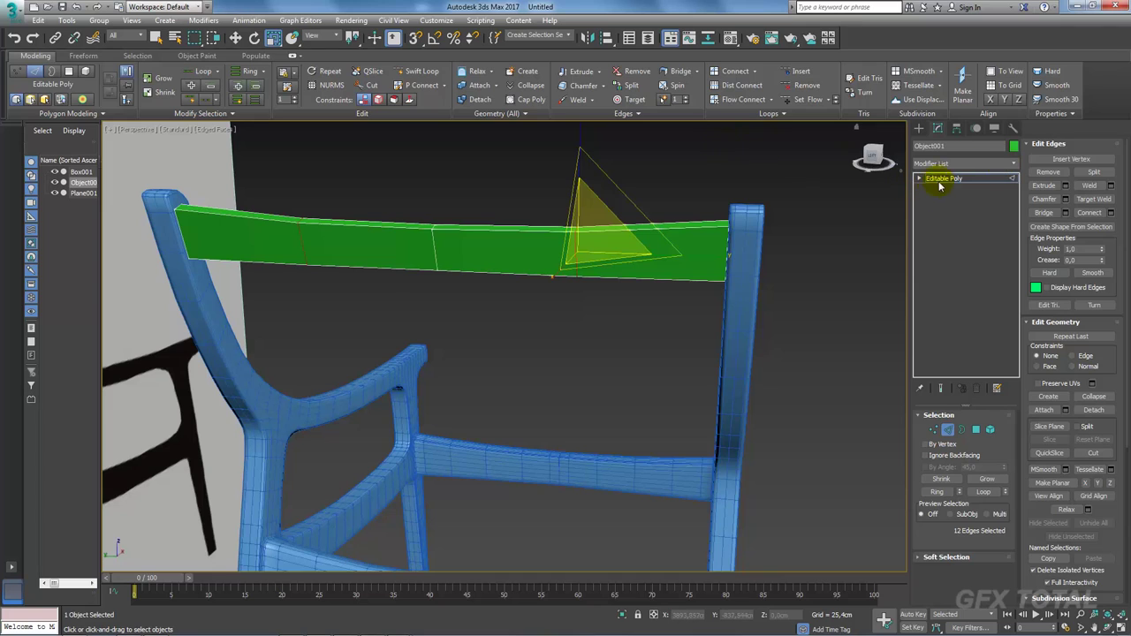
left_click(940, 180)
left_click(956, 128)
left_click(964, 209)
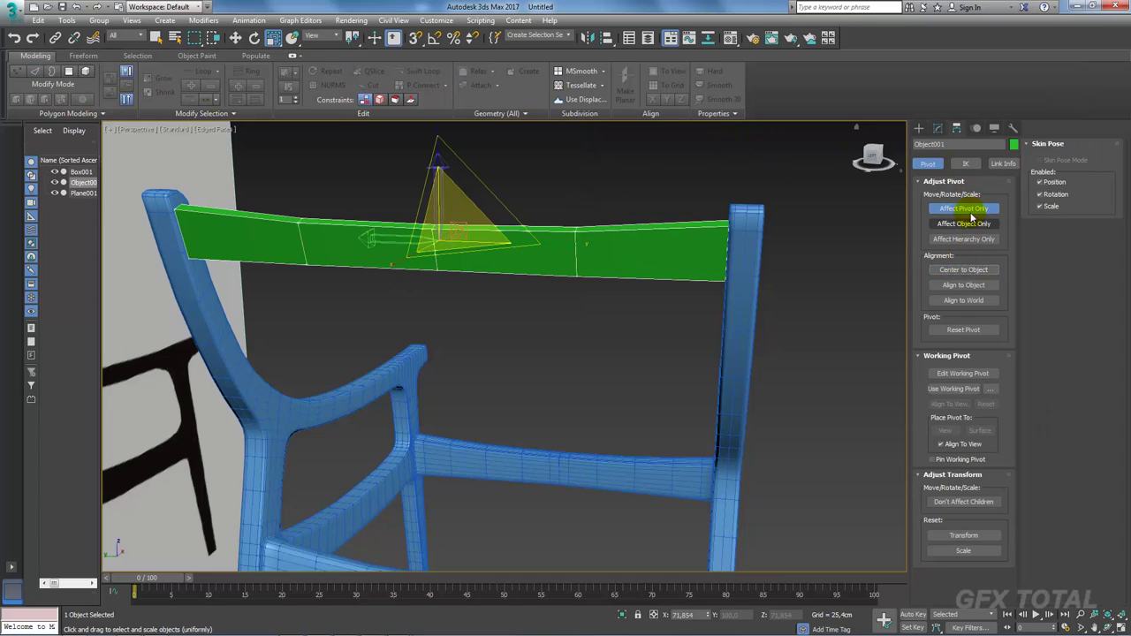
left_click(968, 210)
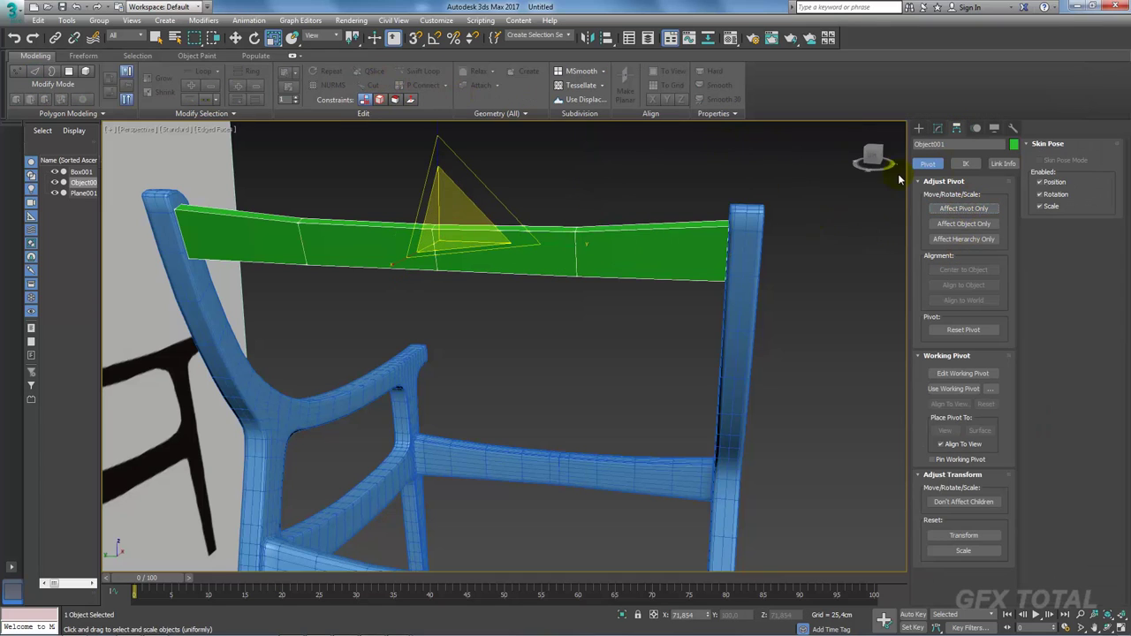
left_click(938, 128)
left_click(920, 179)
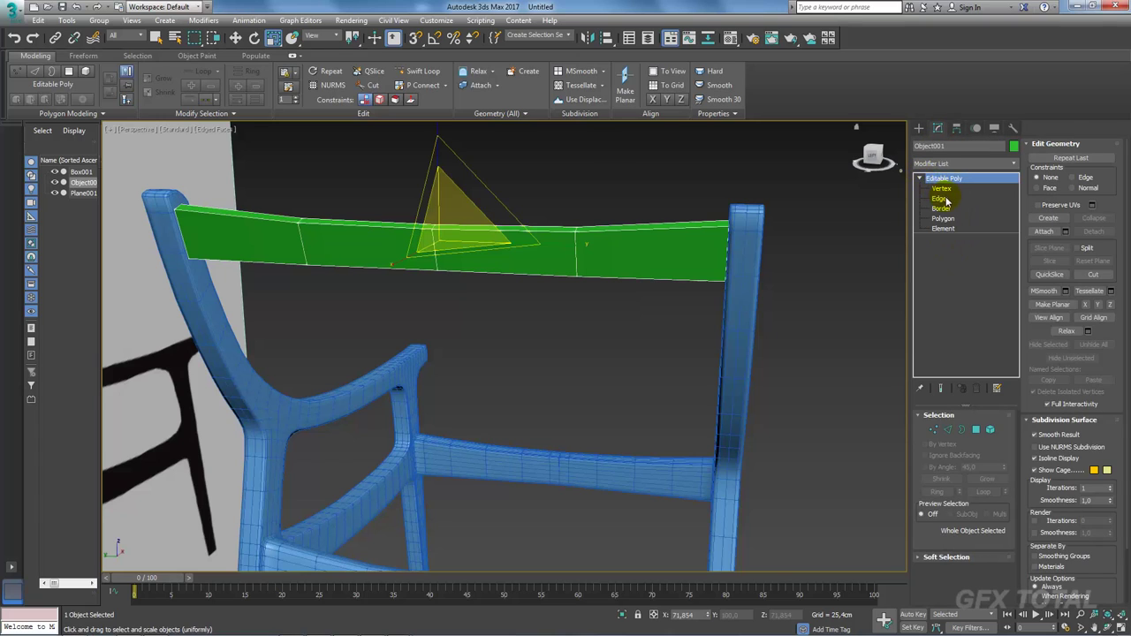
left_click(940, 198)
Step: Cut a Swift Loop across the crossbar near its right end and exit edge editing
left_click(422, 70)
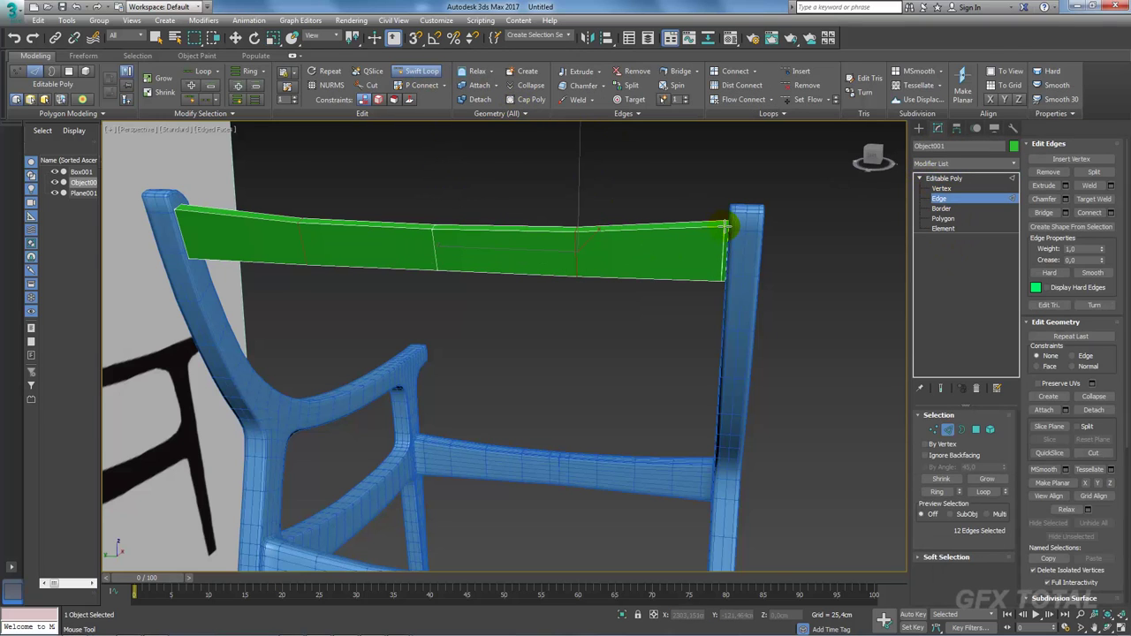
left_click(714, 224)
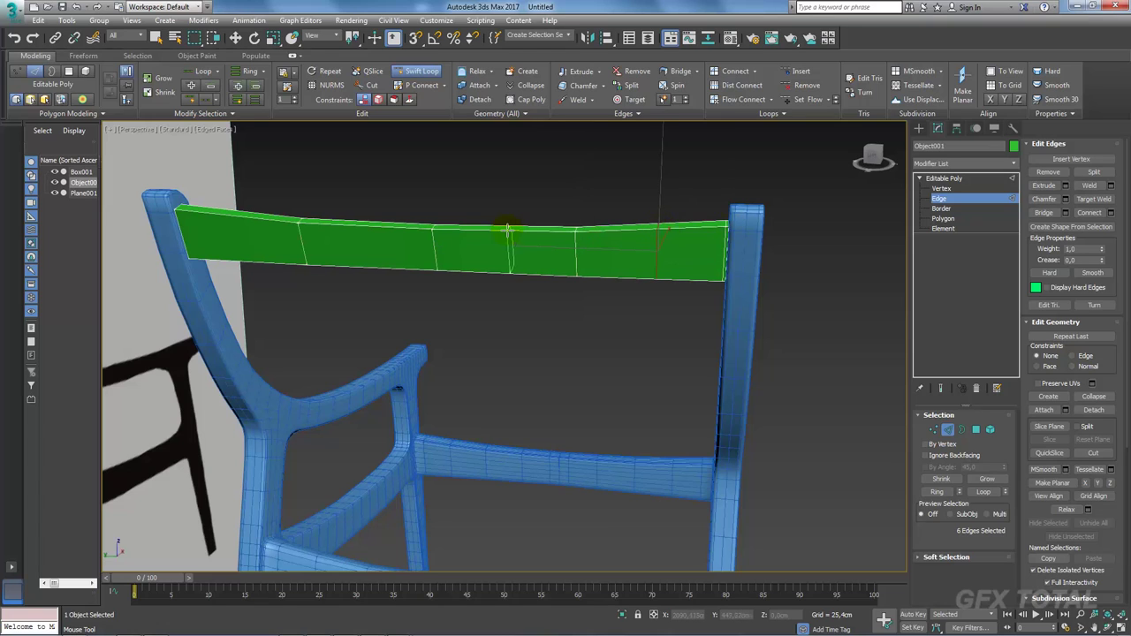
left_click(937, 179)
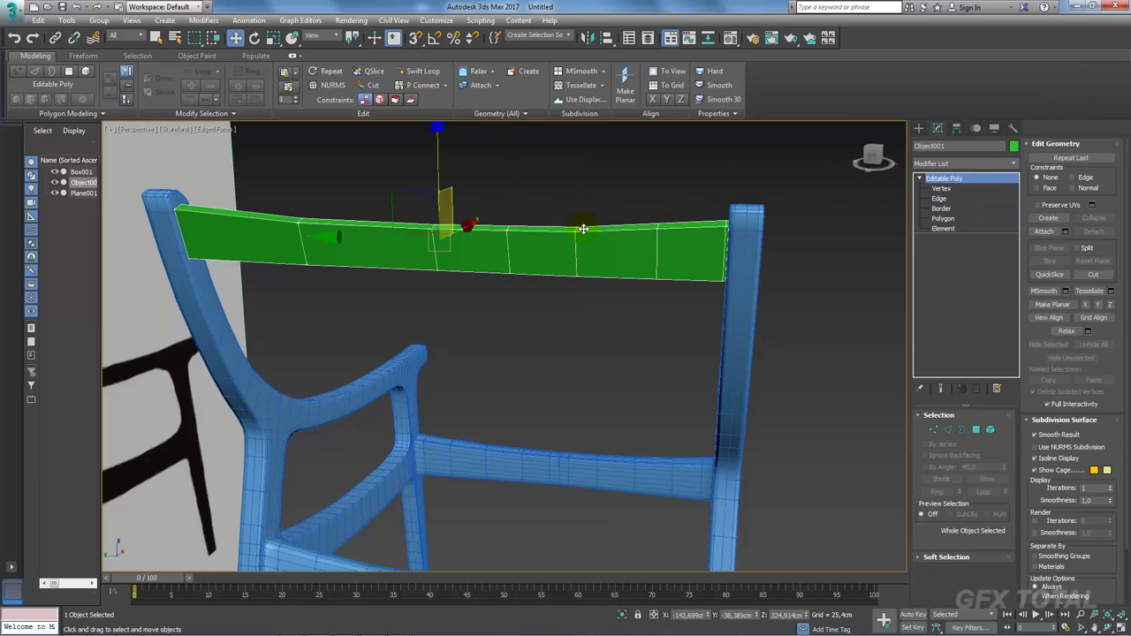
Step: Add Symmetry to the crossbar on Y with Flip, then convert it to Editable Poly
type("x")
type("symm")
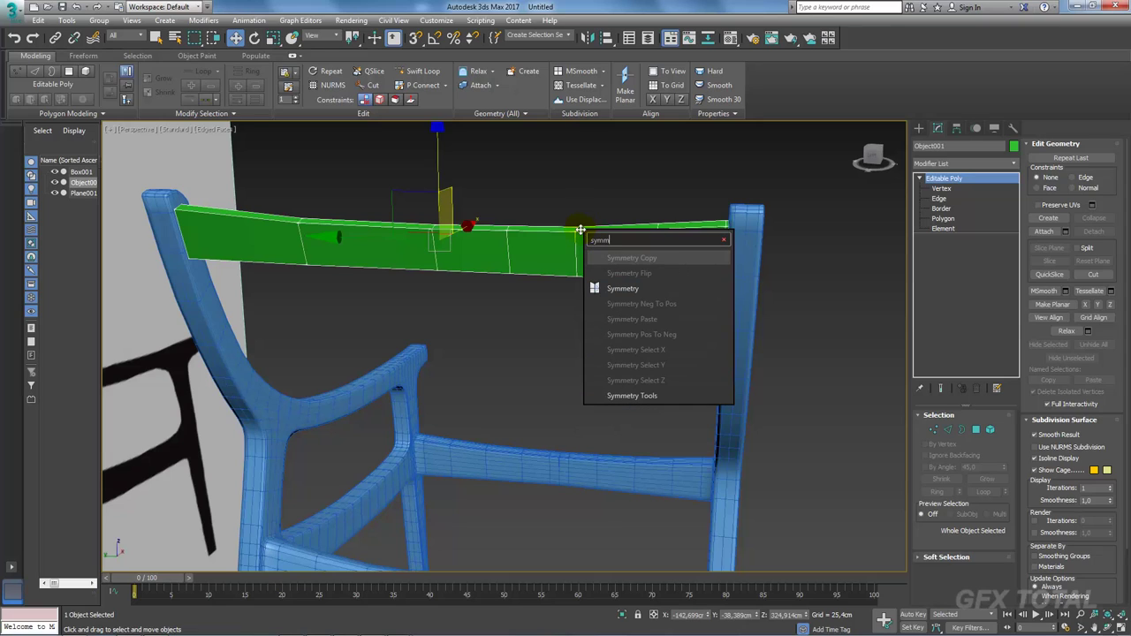
key("Return")
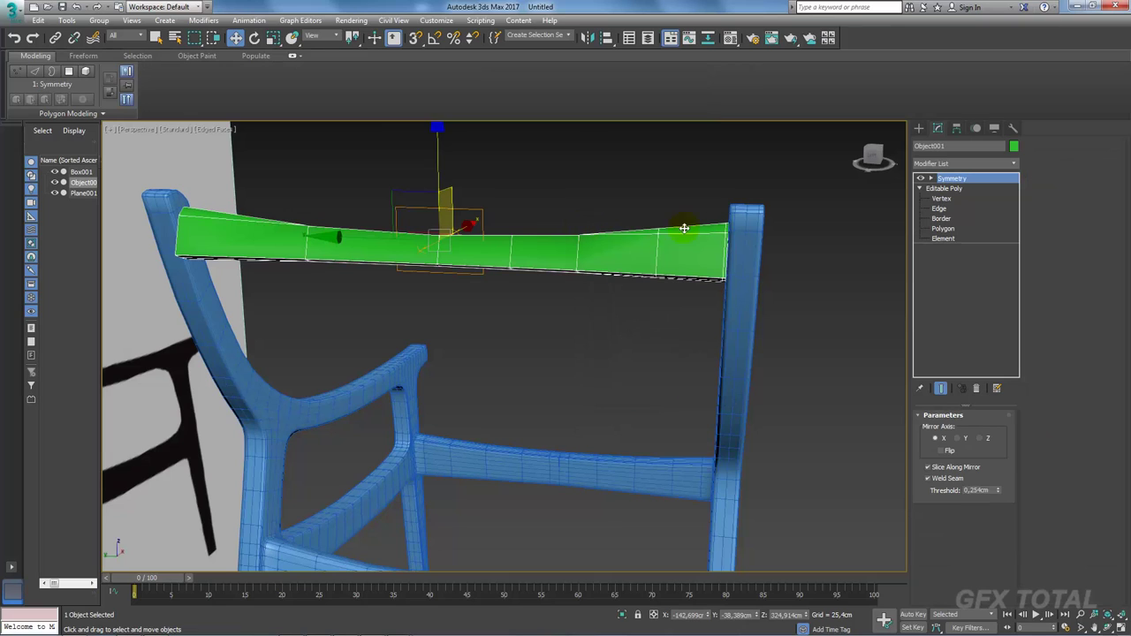
left_click(958, 439)
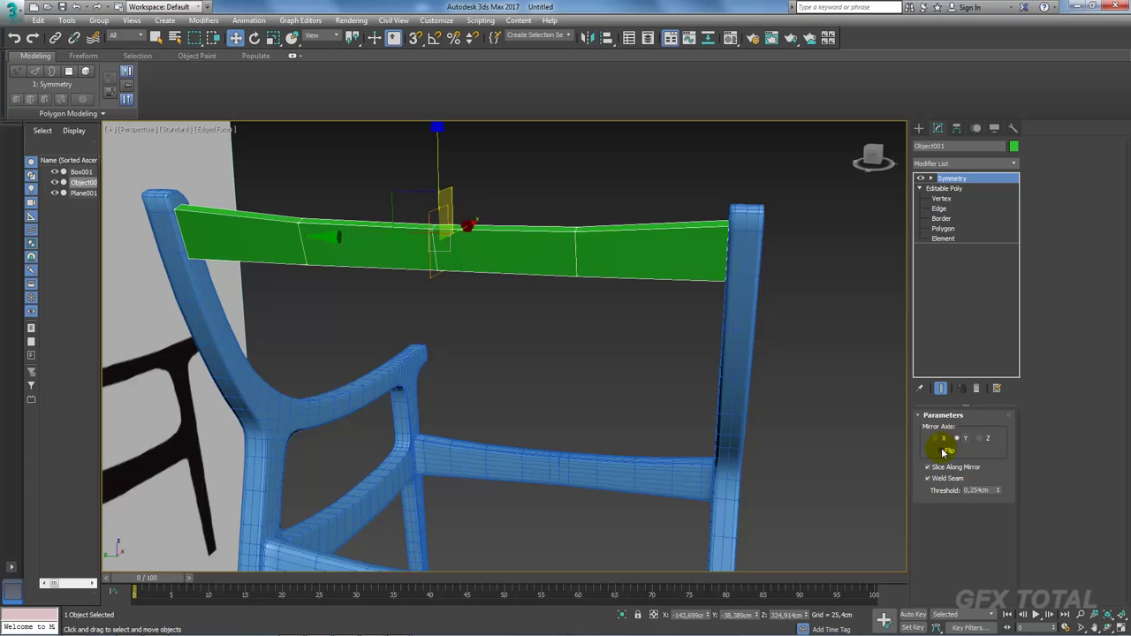
left_click(944, 452)
middle_click_drag(681, 309, 543, 246, "alt")
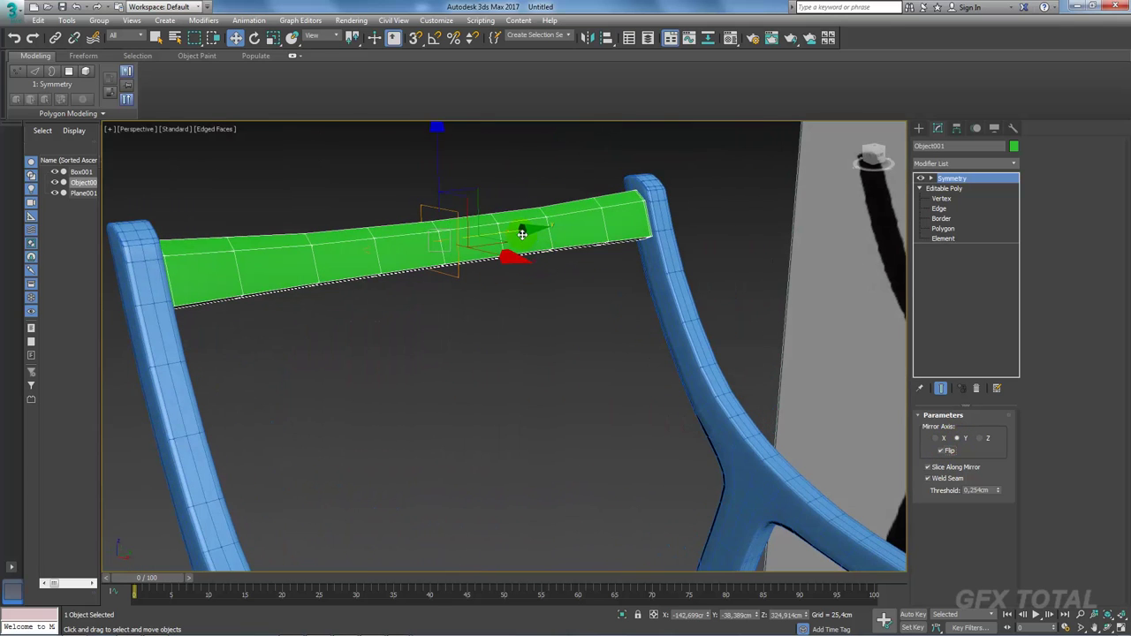
right_click(521, 230)
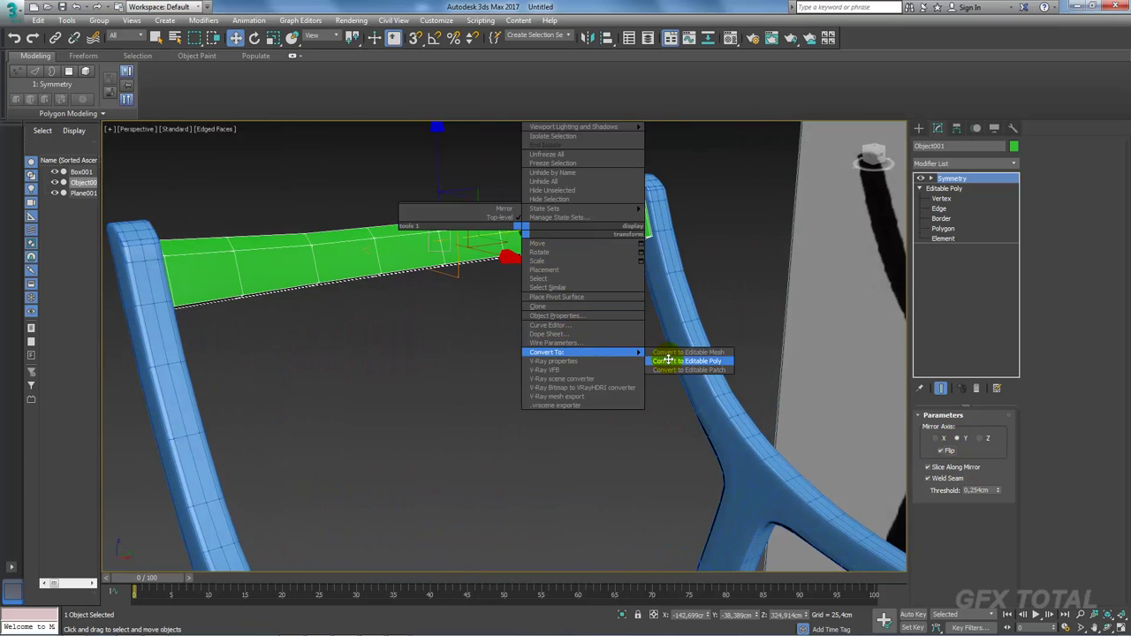
left_click(663, 358)
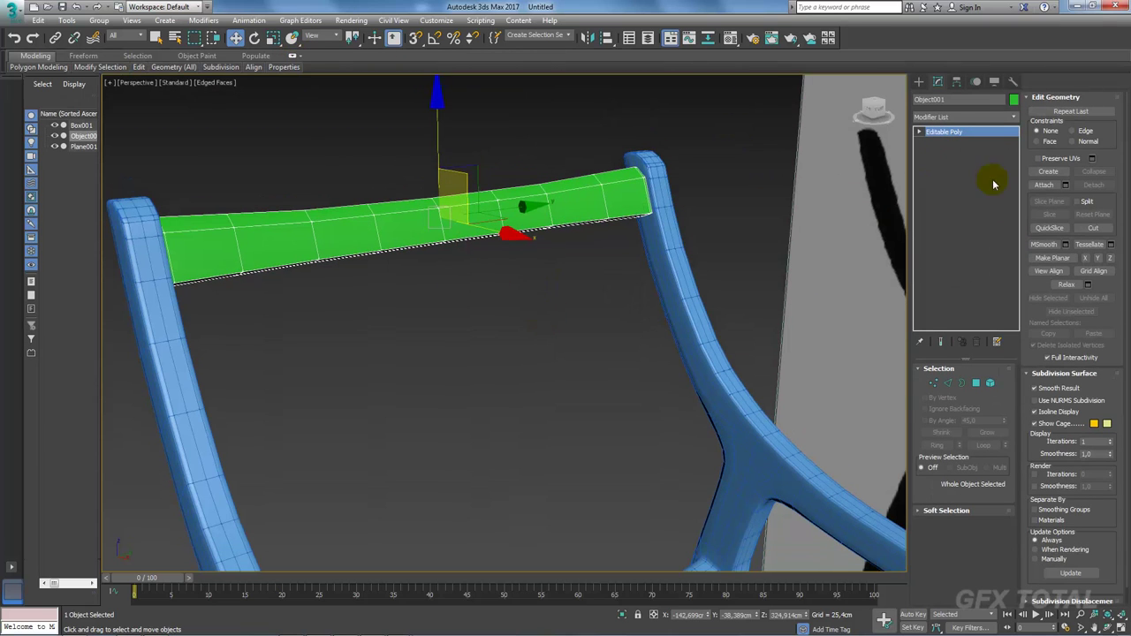
Step: Apply a TurboSmooth modifier to the green crossbar
left_click(1014, 117)
left_click_drag(1015, 157, 1014, 442)
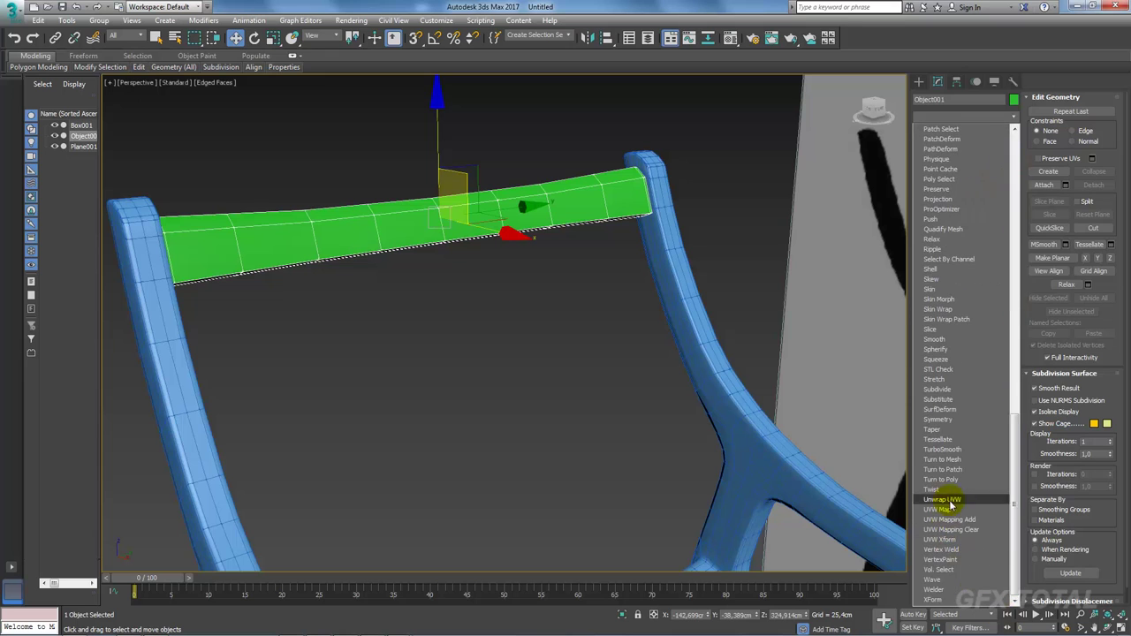
left_click(957, 455)
middle_click_drag(623, 356, 589, 360, "alt")
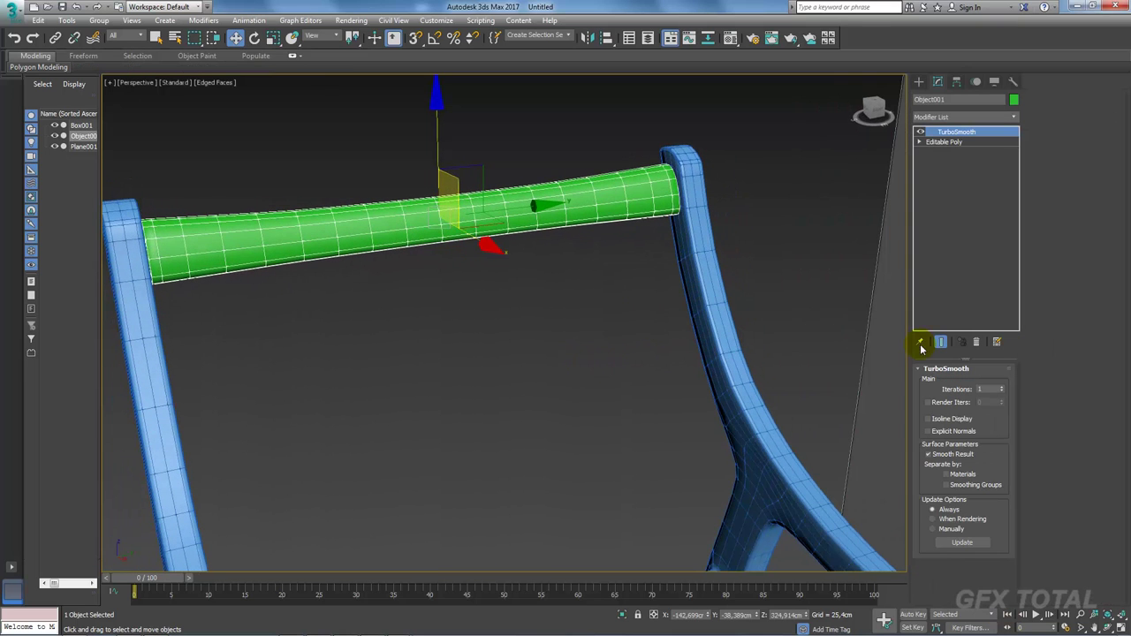
middle_click_drag(376, 247, 375, 285, "alt")
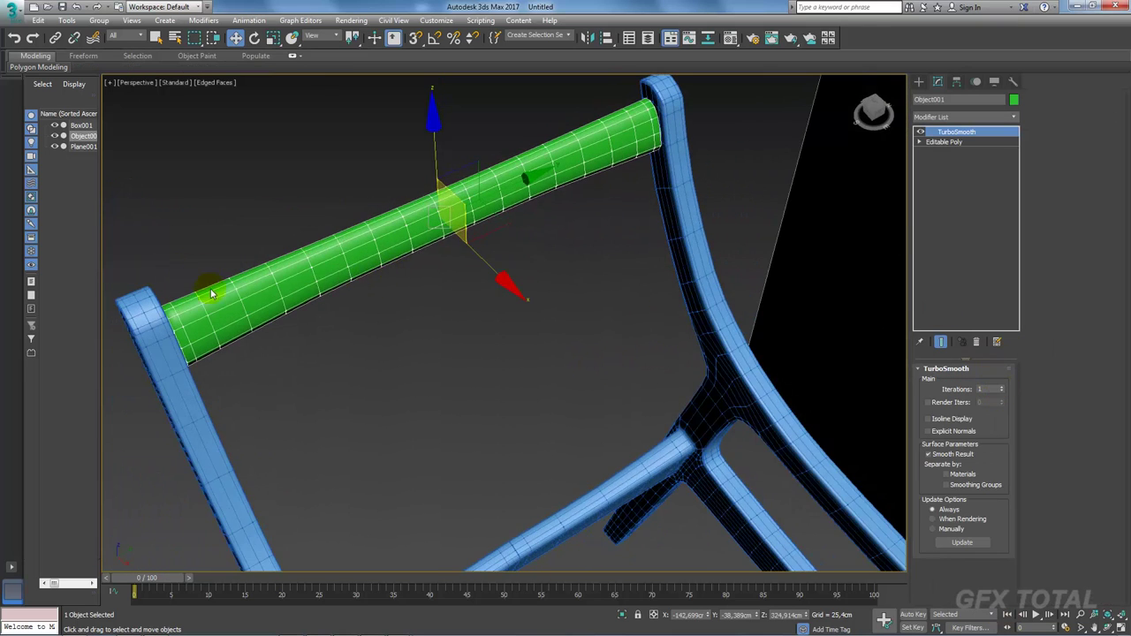
mouse_move(212, 295)
middle_mouse_down("alt")
mouse_move(508, 250)
mouse_move(510, 232)
mouse_move(531, 248)
middle_mouse_up("alt")
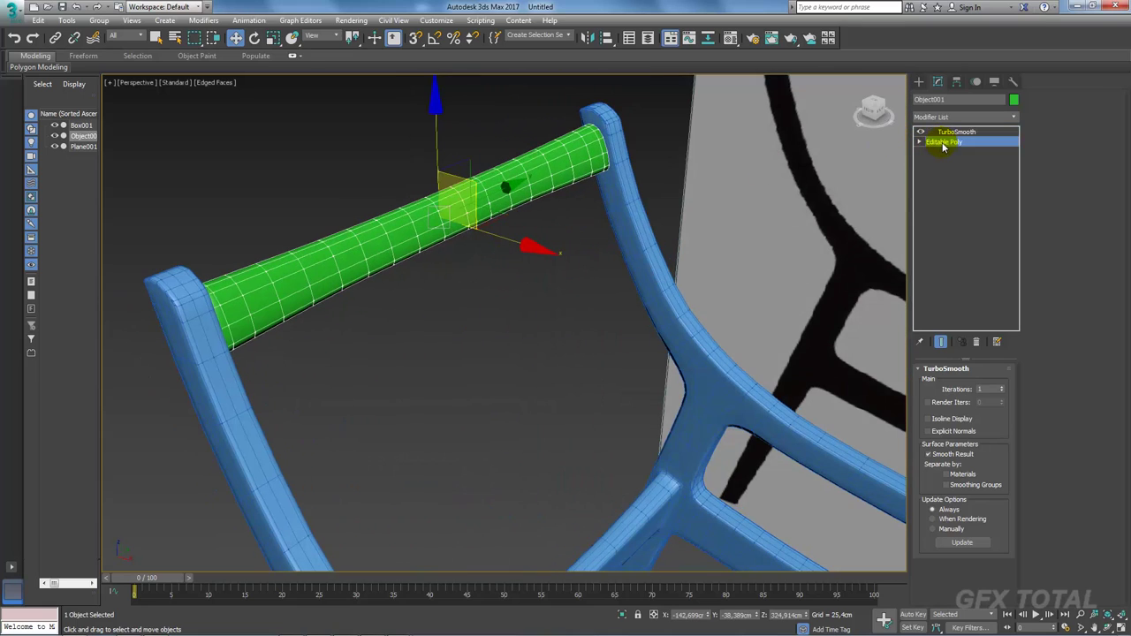
Step: Select the ring of edges around the crossbar at Editable Poly edge level
middle_click_drag(715, 230, 791, 234, "alt")
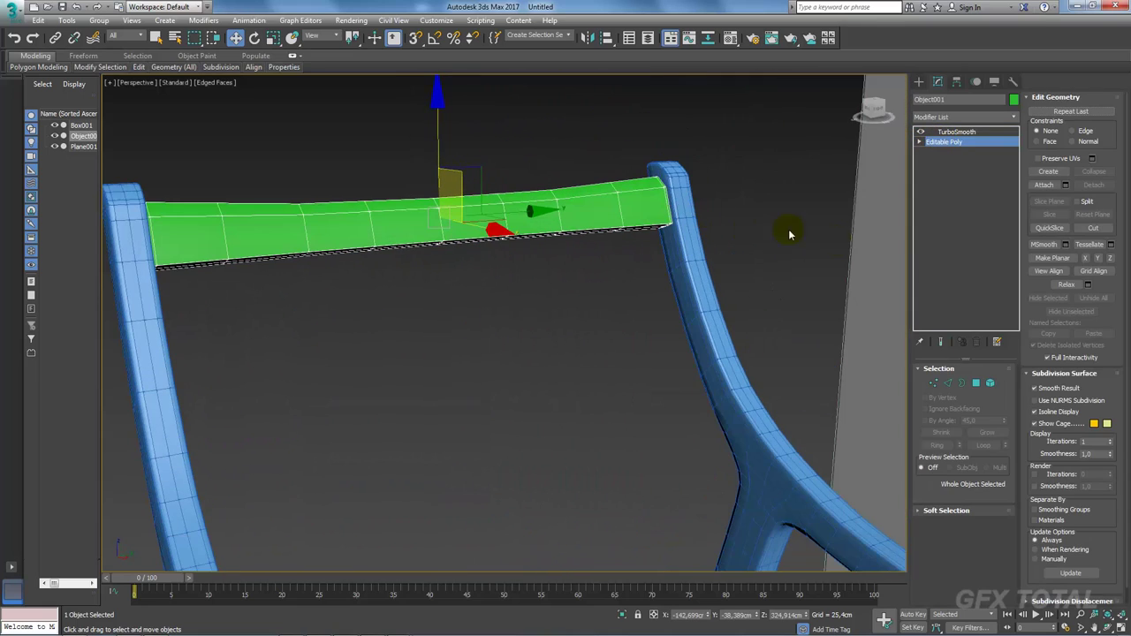
left_click(944, 387)
middle_click_drag(566, 292, 613, 232, "alt")
scroll(619, 255, "up", 3)
left_click(606, 259)
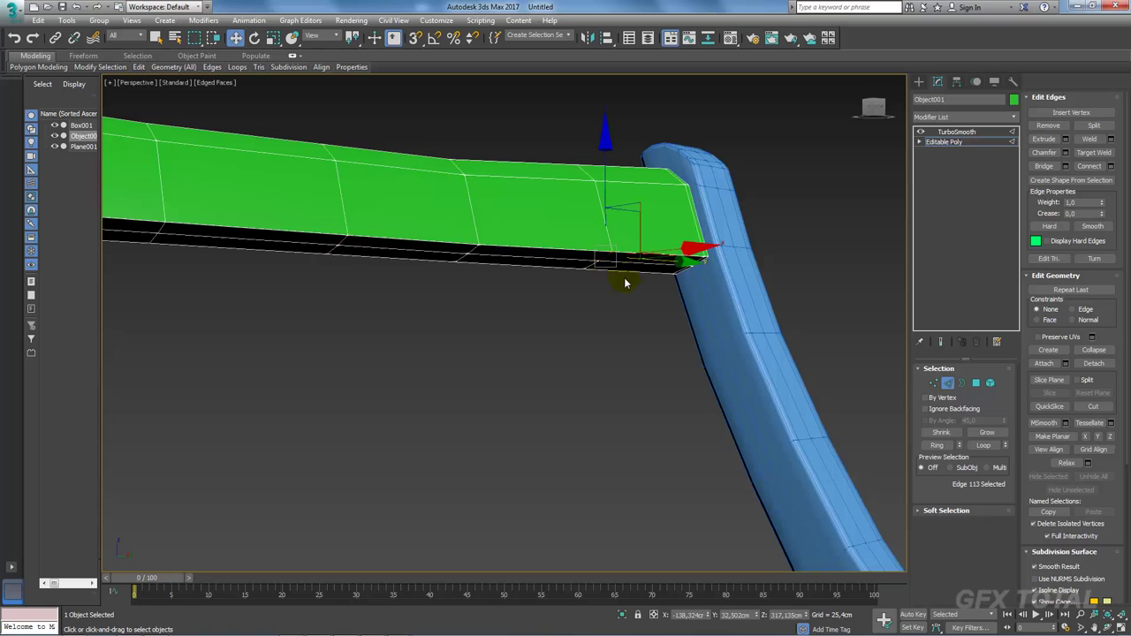
middle_click_drag(627, 281, 607, 280, "alt")
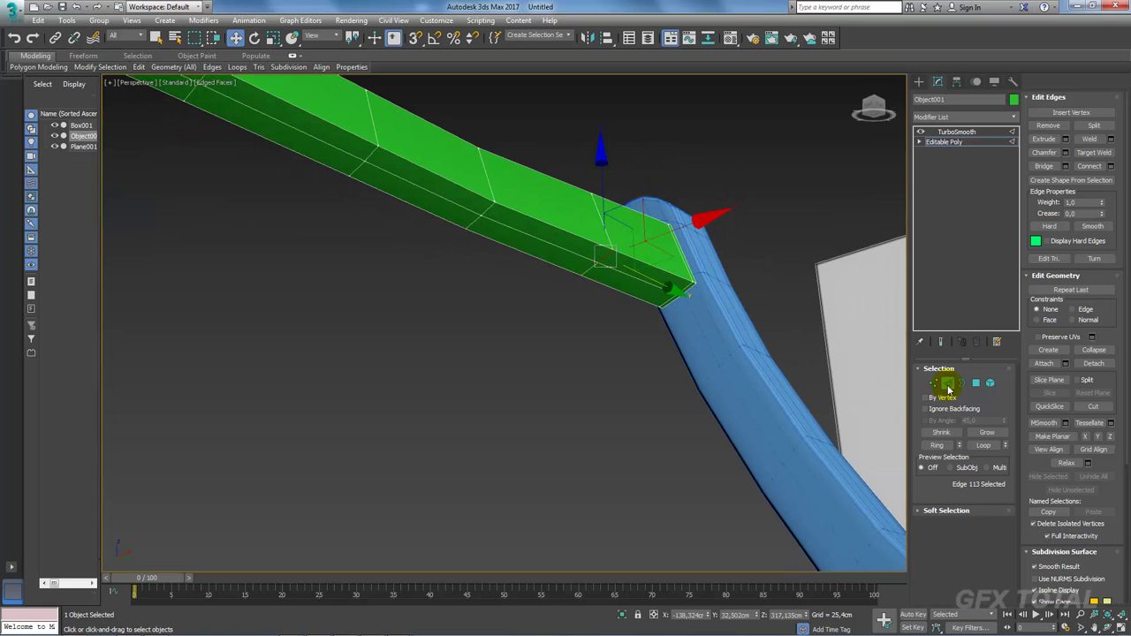
left_click(939, 446)
Step: Connect the edge ring twice to add two lengthwise support edges along the crossbar
left_click(1112, 166)
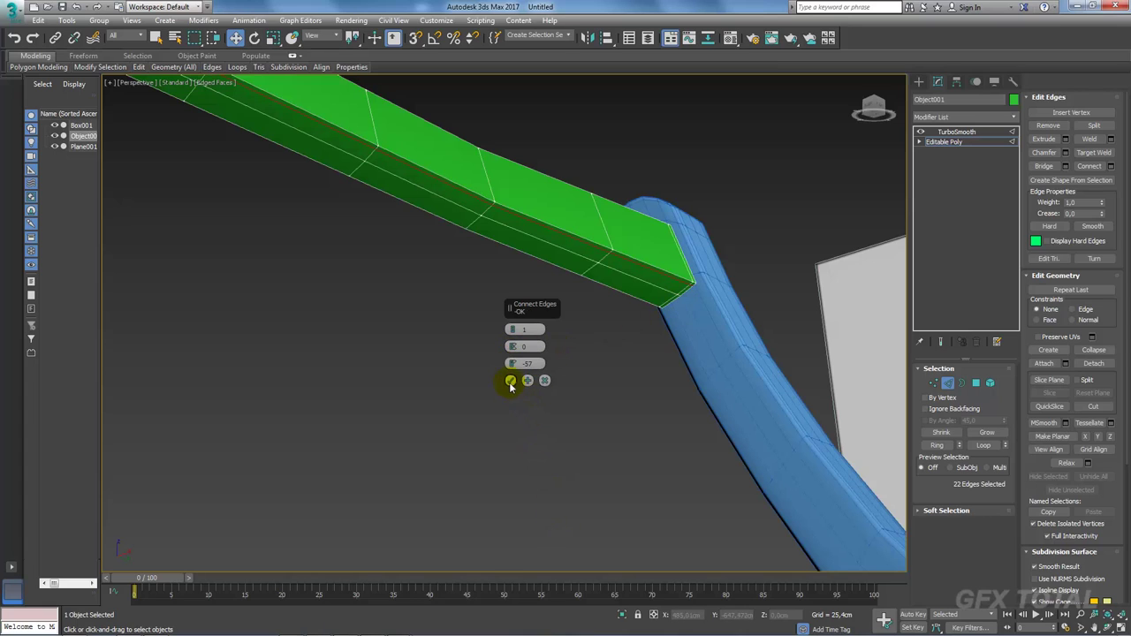
left_click(511, 381)
left_click(589, 268)
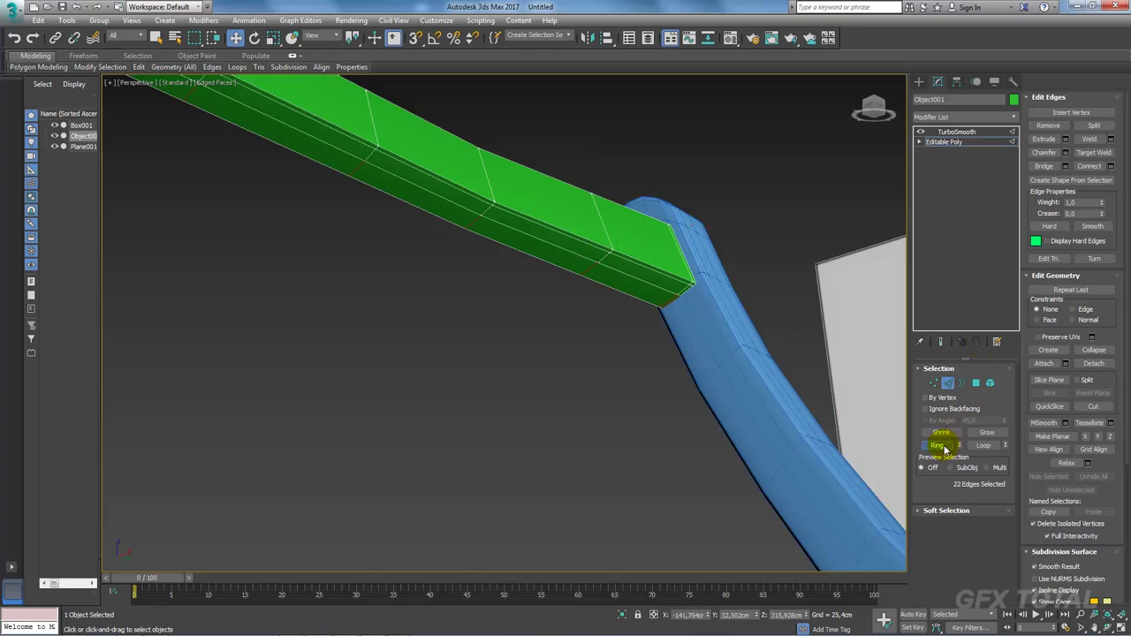
left_click(1111, 167)
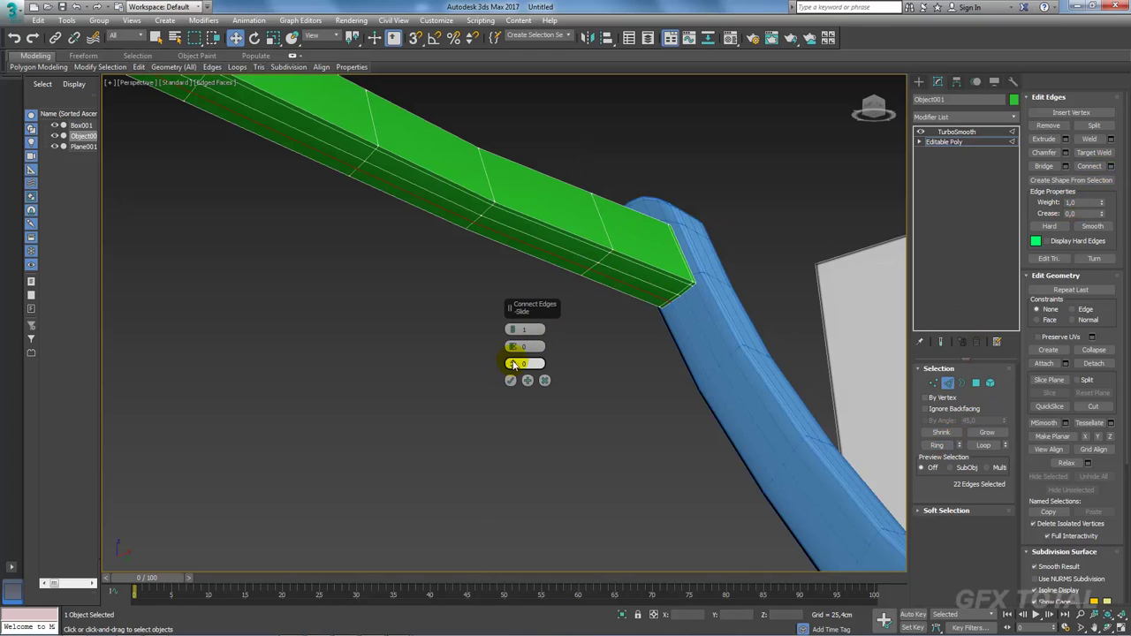
left_click(511, 381)
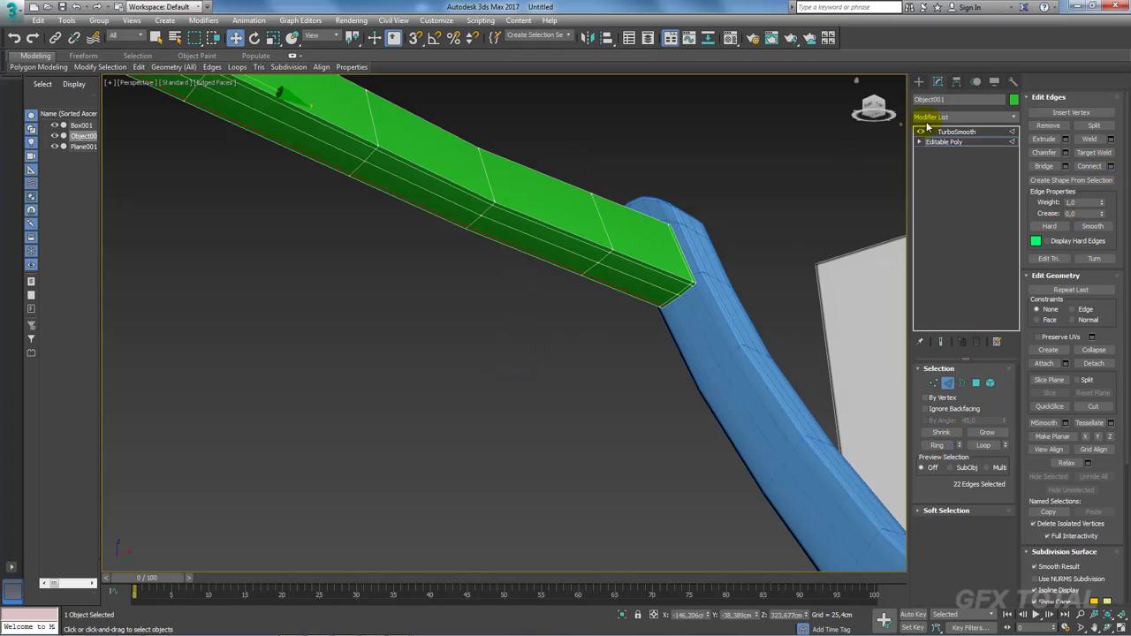
Step: Return to the TurboSmooth level and view the smoothed crossbar on the whole chair
left_click(946, 131)
scroll(752, 190, "down", 5)
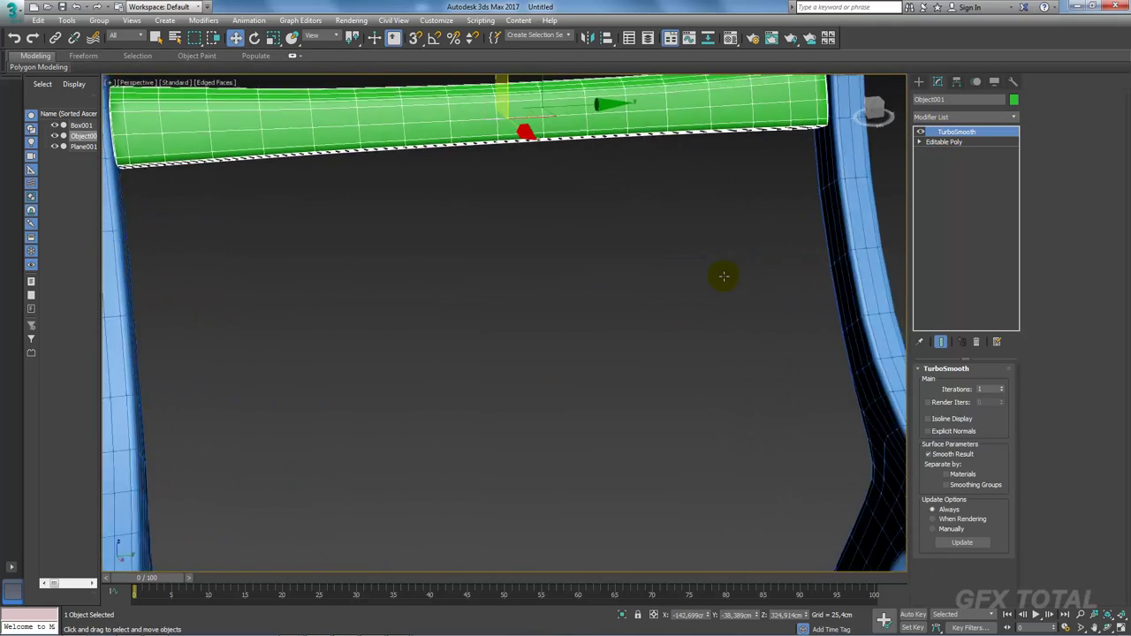
middle_click_drag(725, 277, 697, 283, "alt")
mouse_move(684, 336)
middle_mouse_down("alt")
mouse_move(621, 304)
mouse_move(556, 290)
mouse_move(687, 295)
mouse_move(669, 285)
mouse_move(569, 277)
middle_mouse_up("alt")
scroll(568, 277, "up", 3)
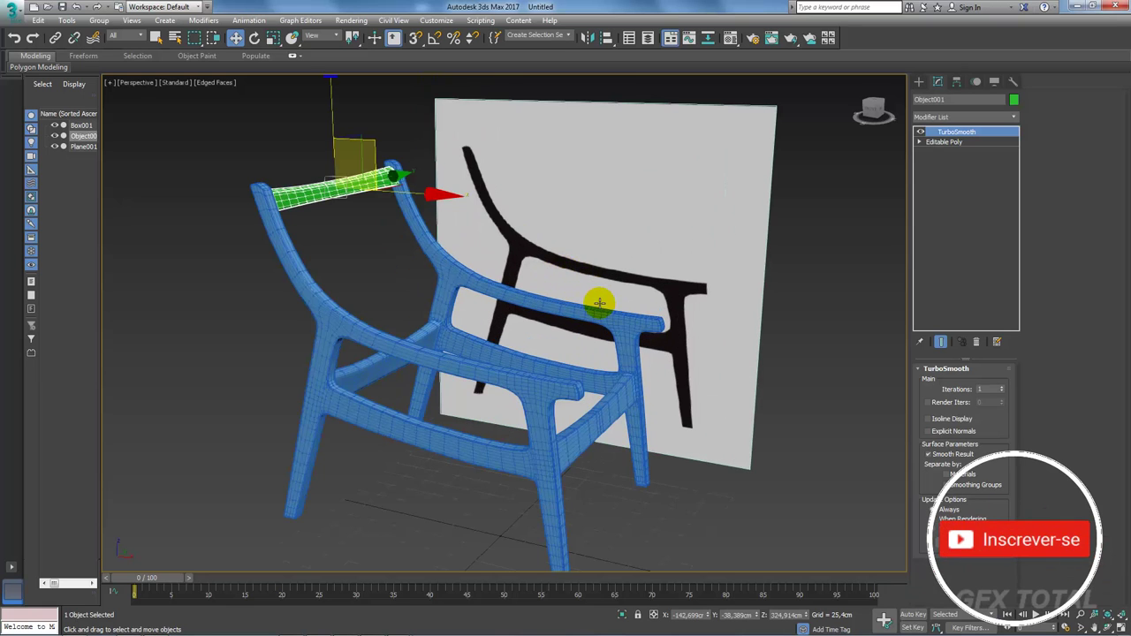
mouse_move(598, 306)
middle_mouse_down("alt")
mouse_move(505, 285)
mouse_move(542, 295)
middle_mouse_up("alt")
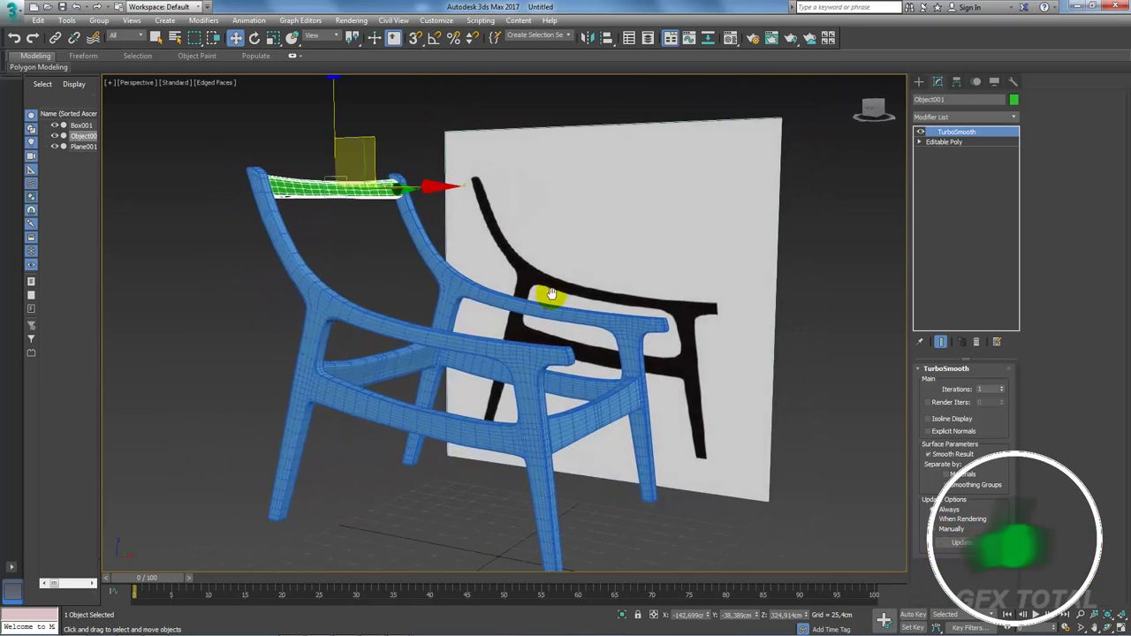